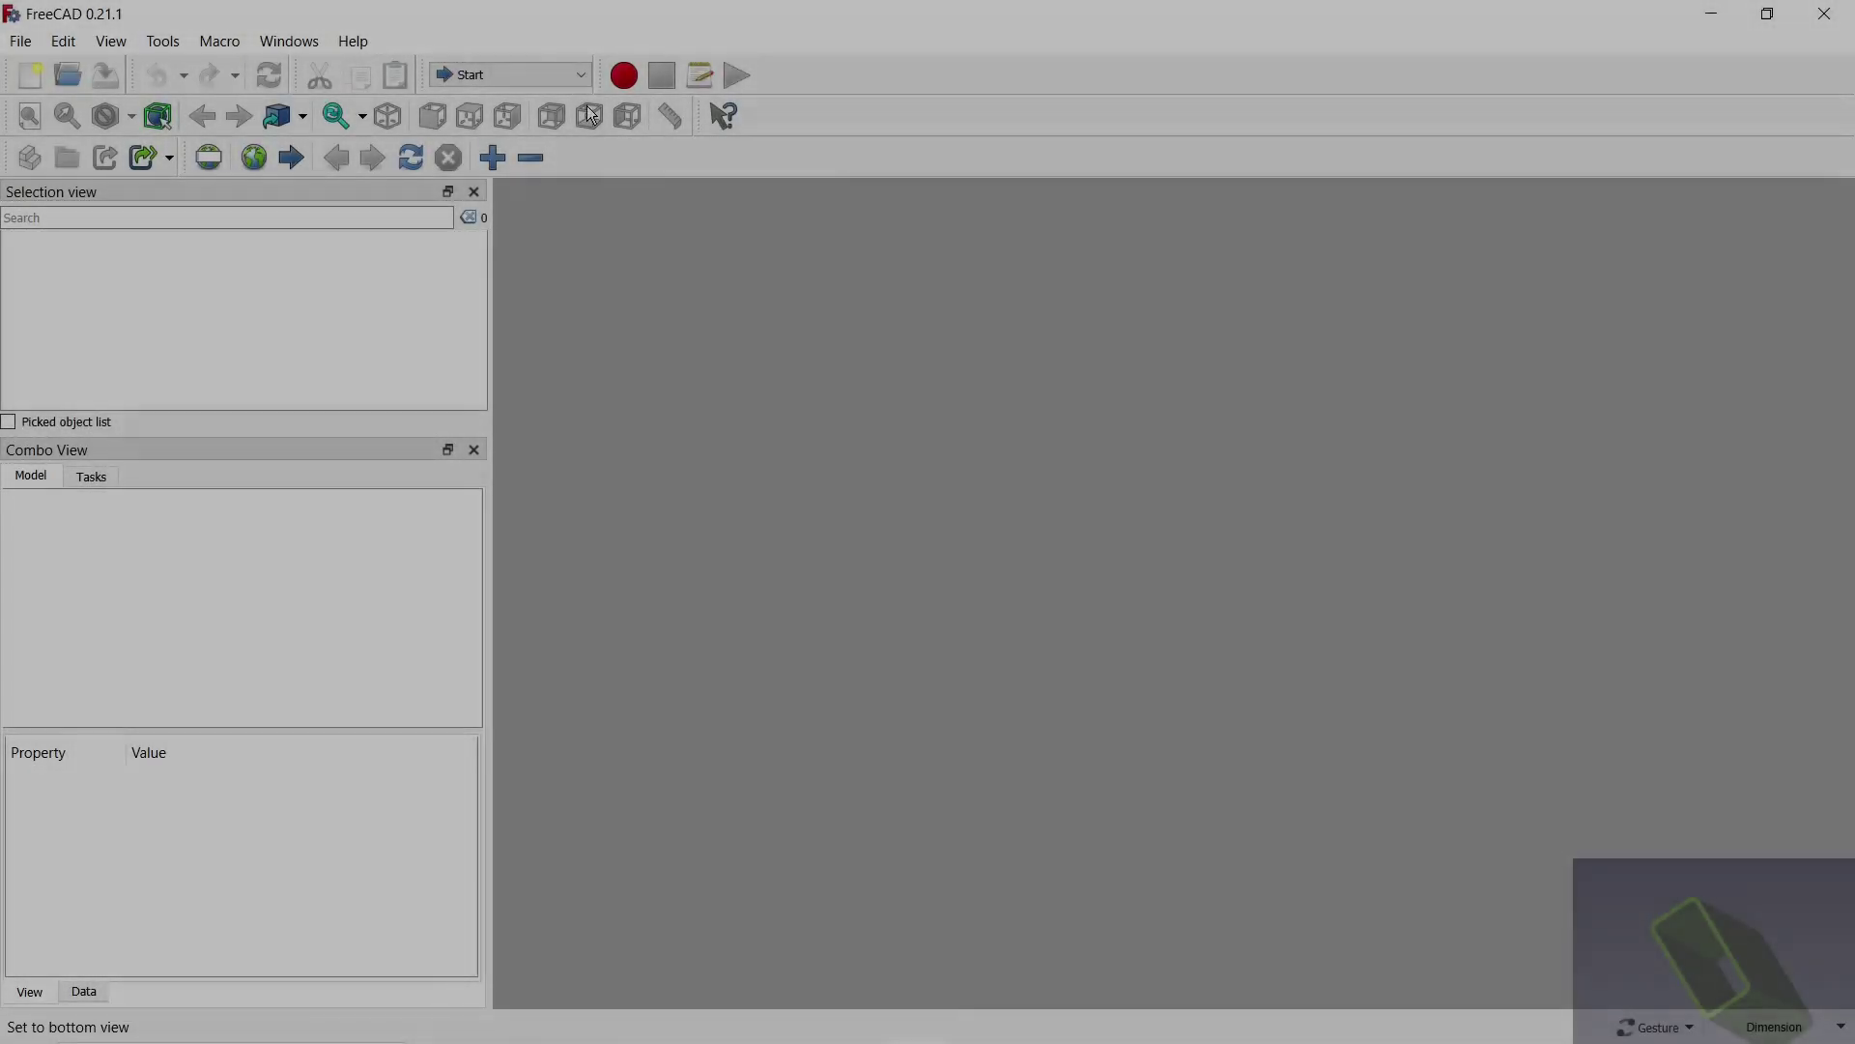
Step: In Part Design, create a new document with a body and a sketch on the XY plane
click(580, 73)
click(491, 213)
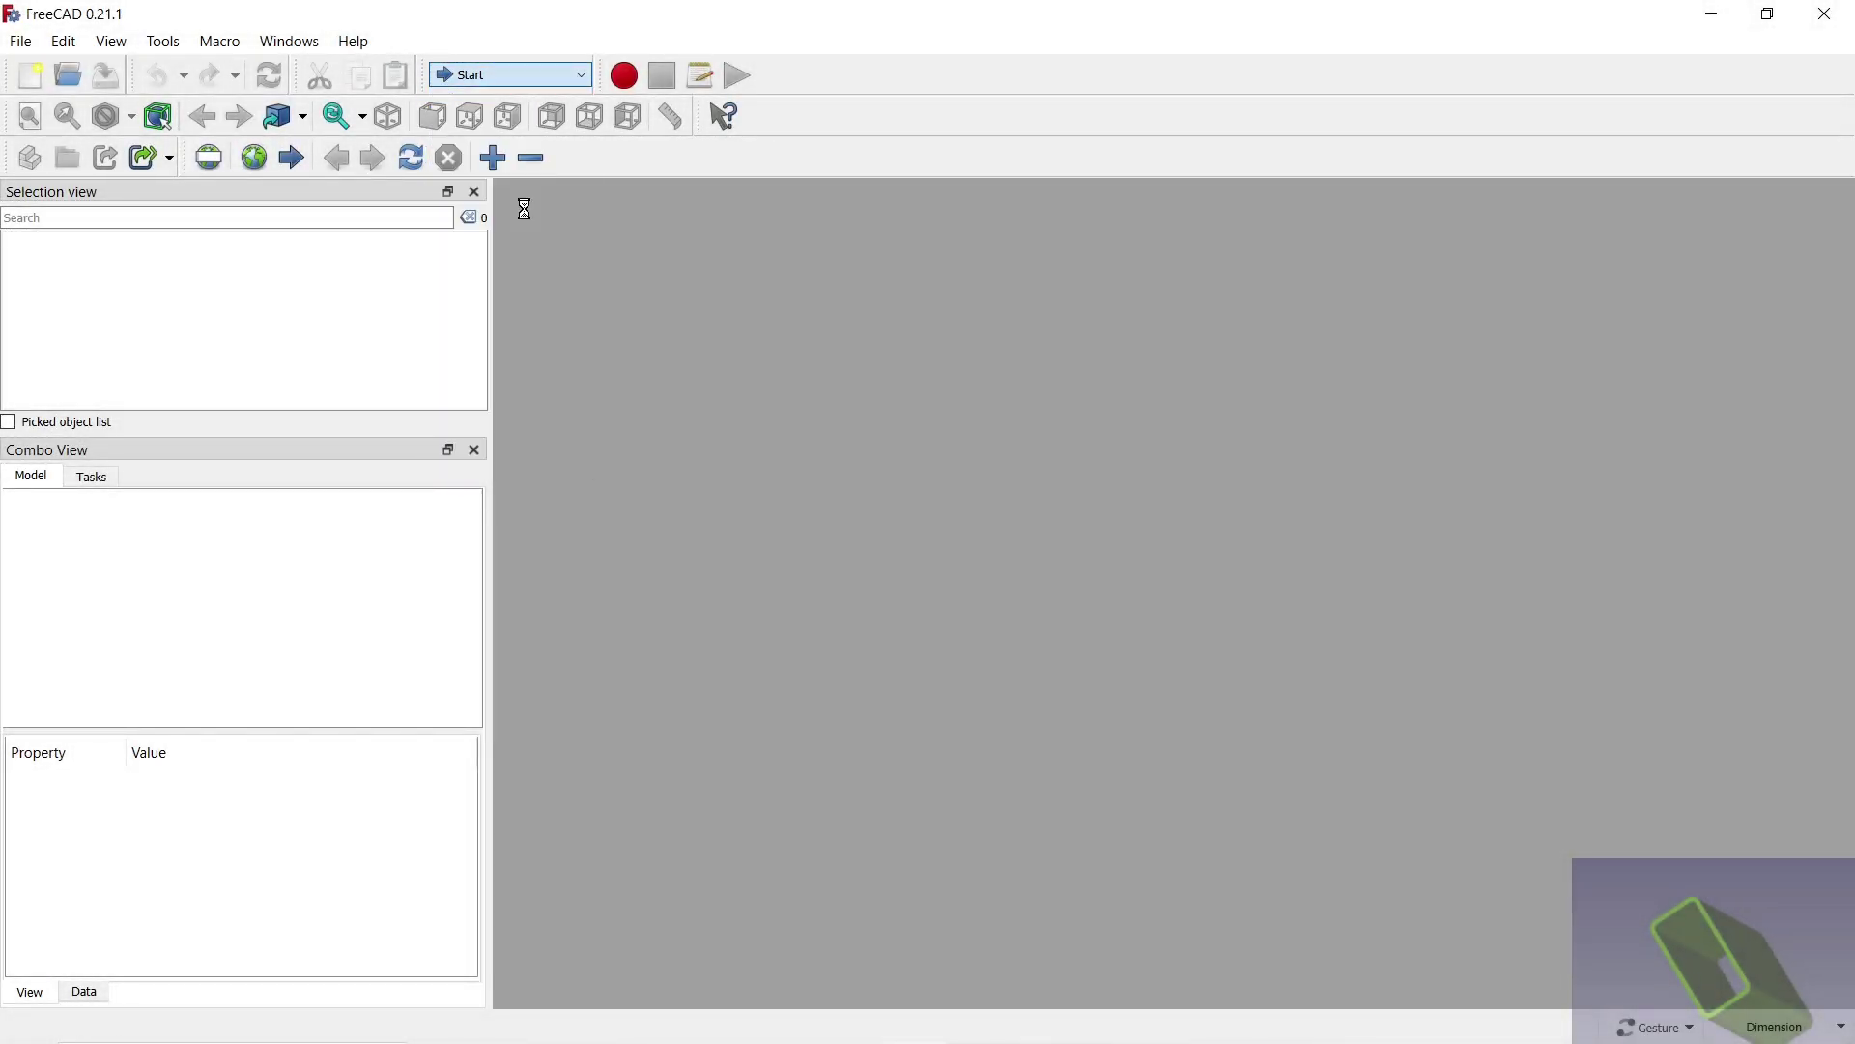
click(30, 78)
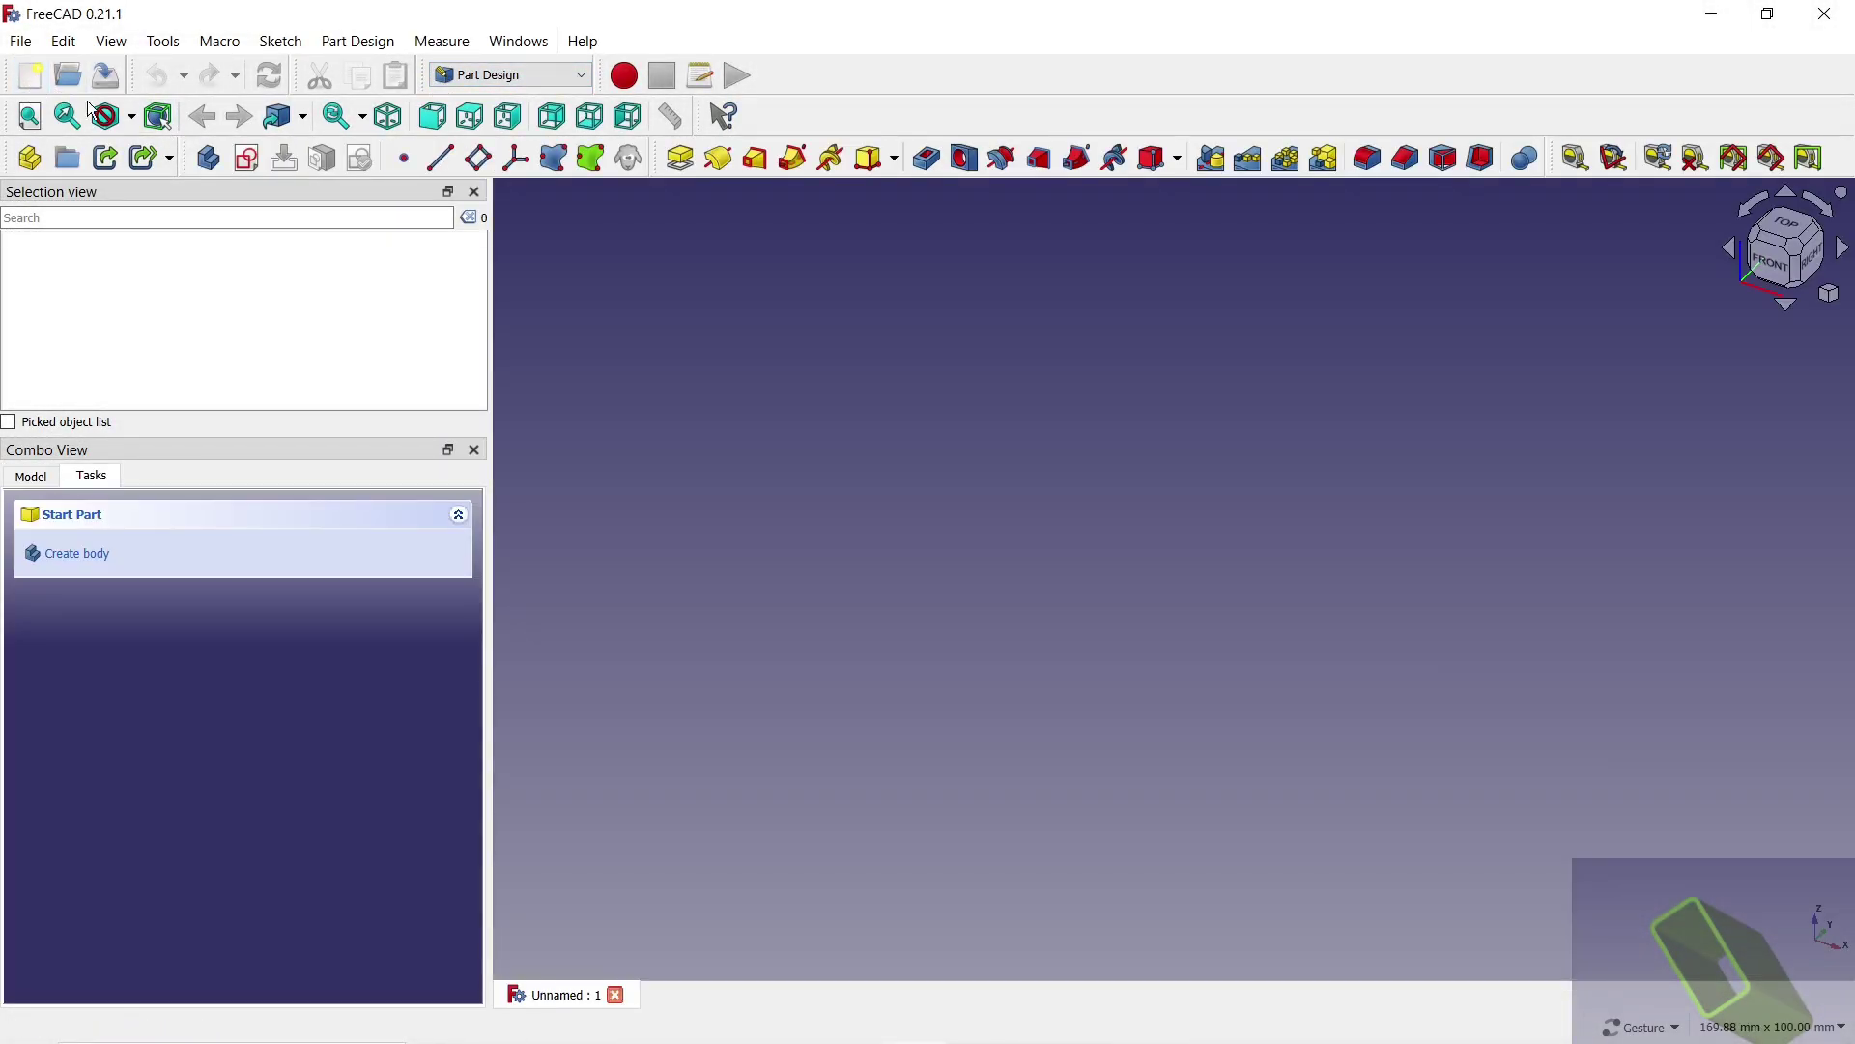
click(106, 556)
click(85, 567)
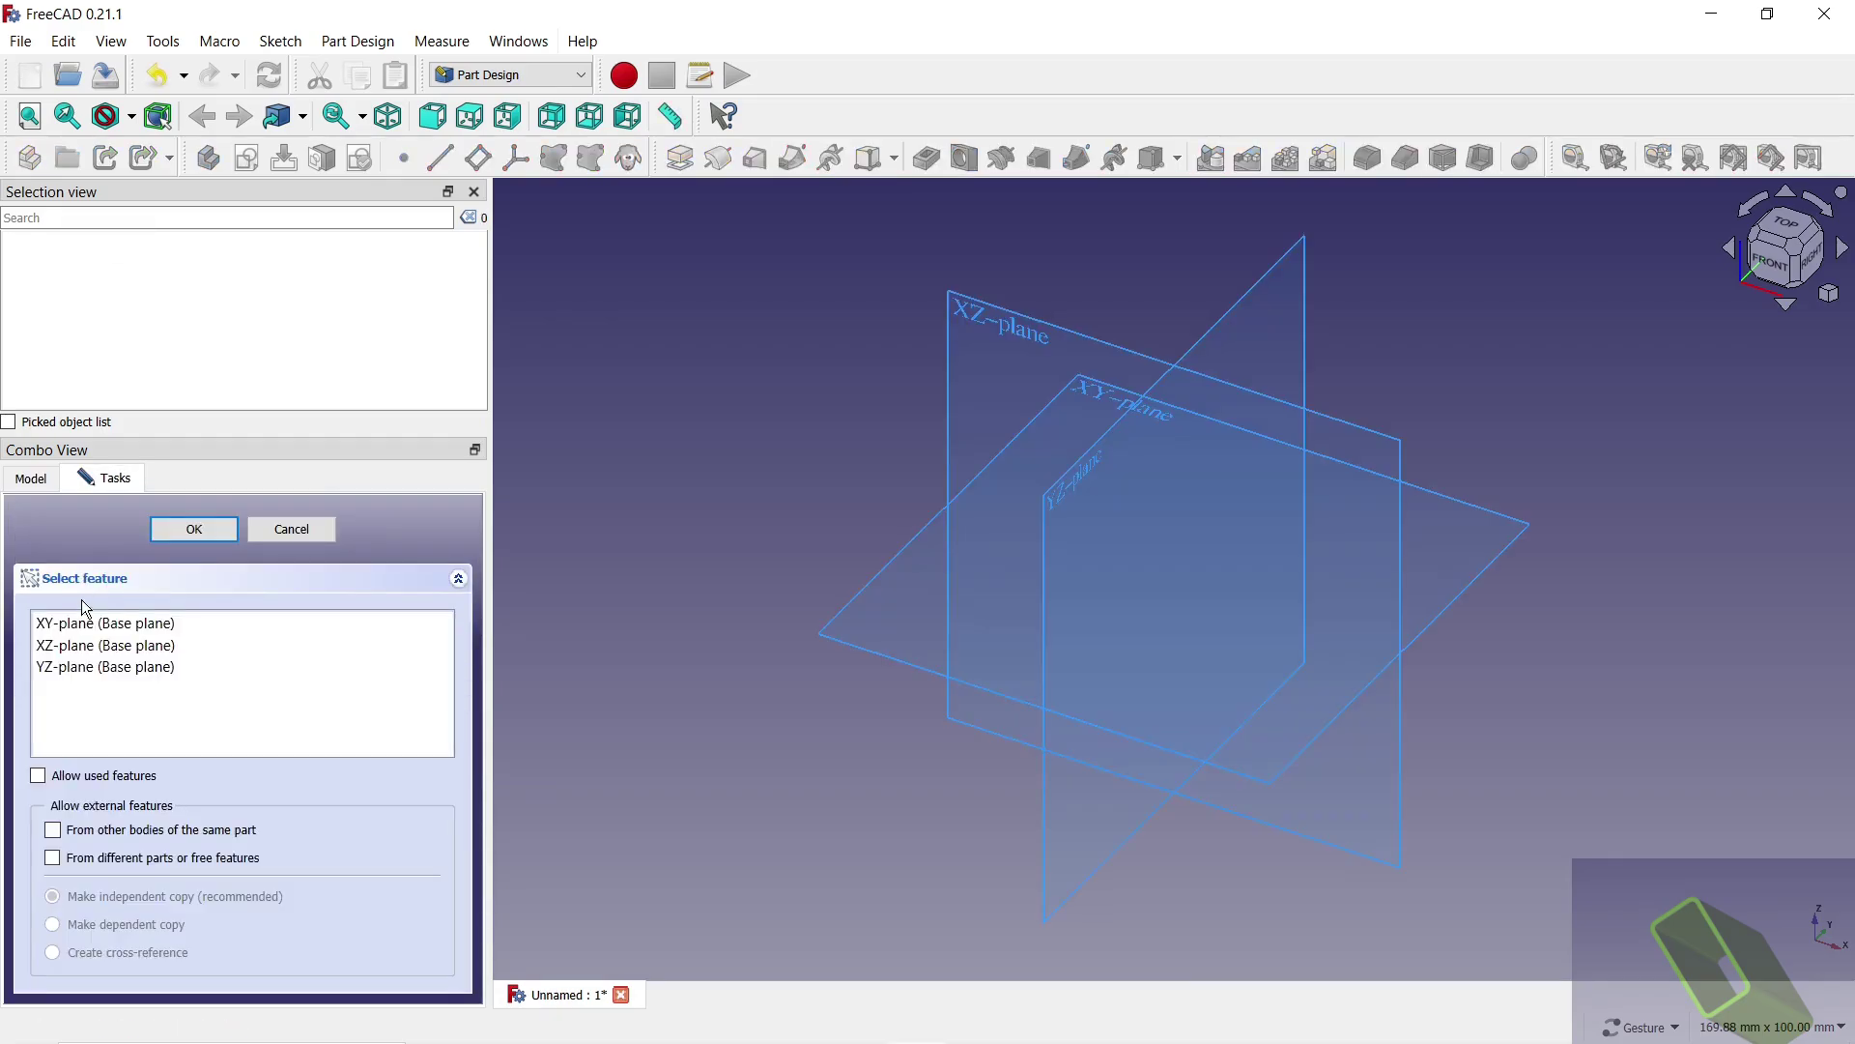
click(87, 617)
click(183, 527)
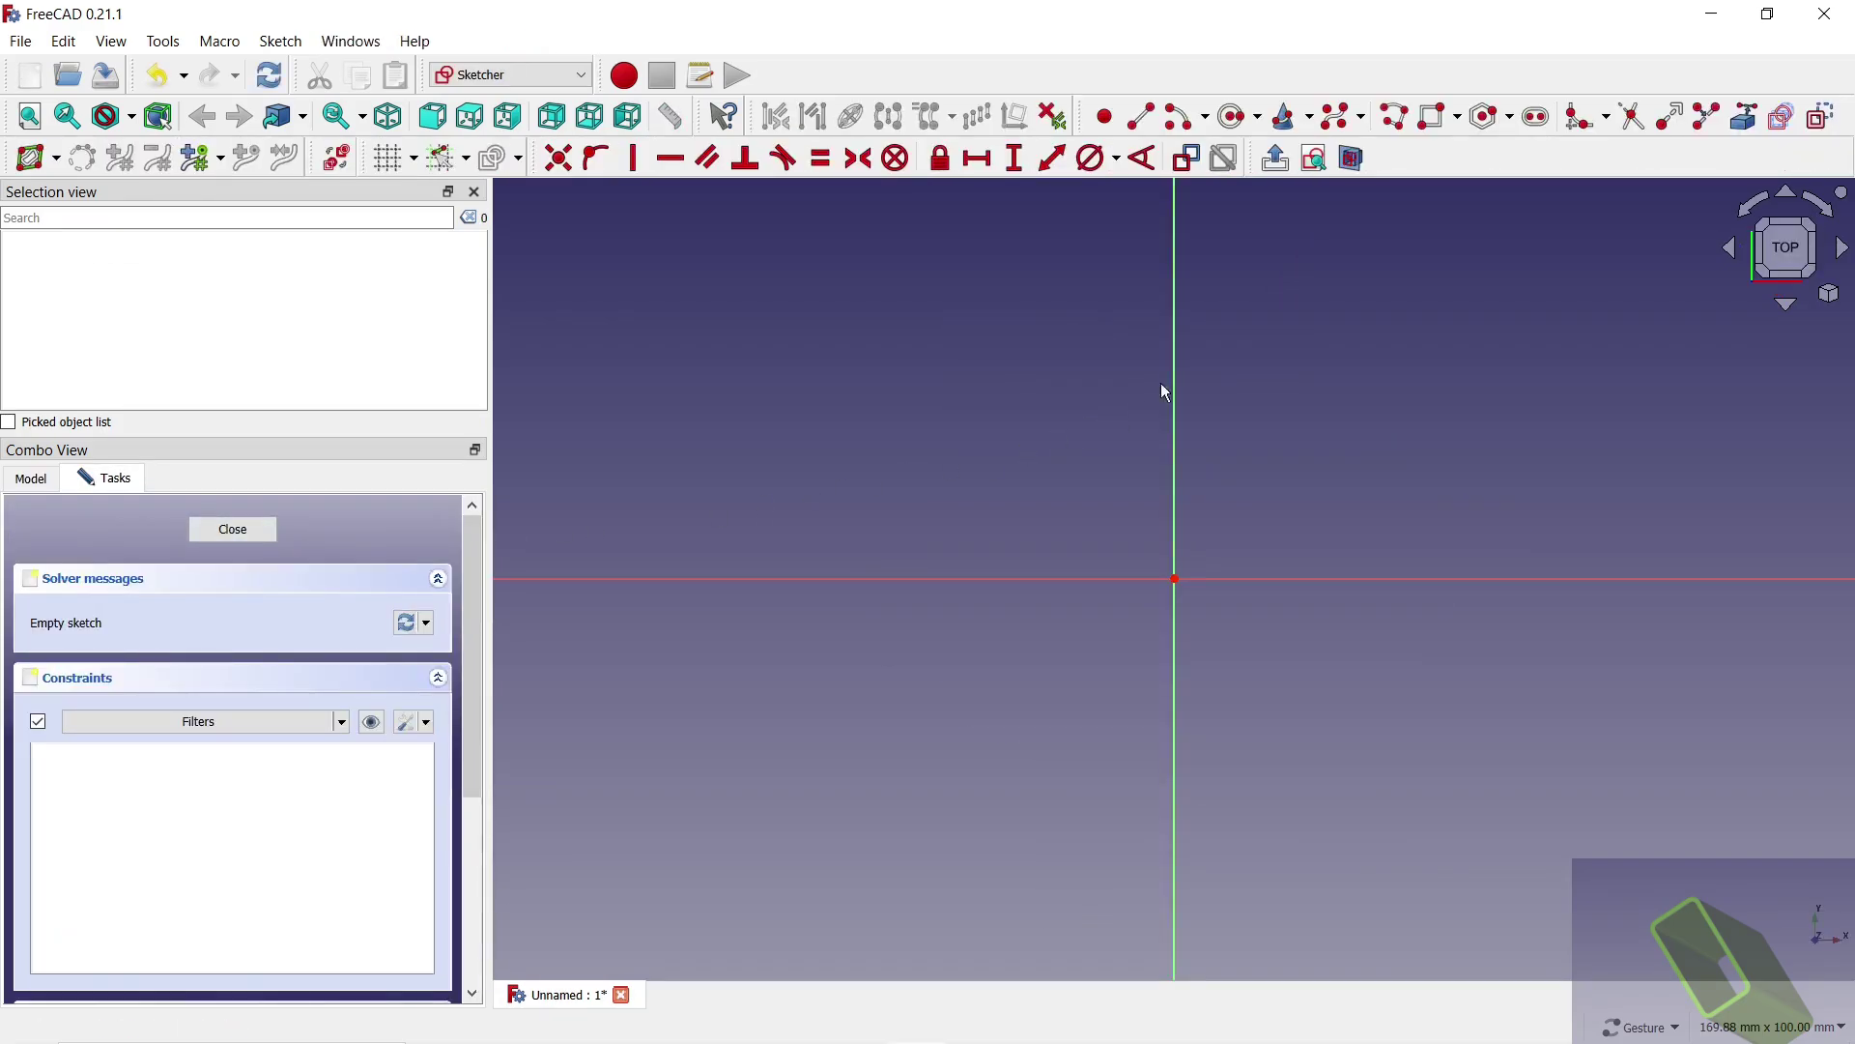
Step: Draw a centred rectangle with its centre on the origin
click(1456, 118)
click(1479, 149)
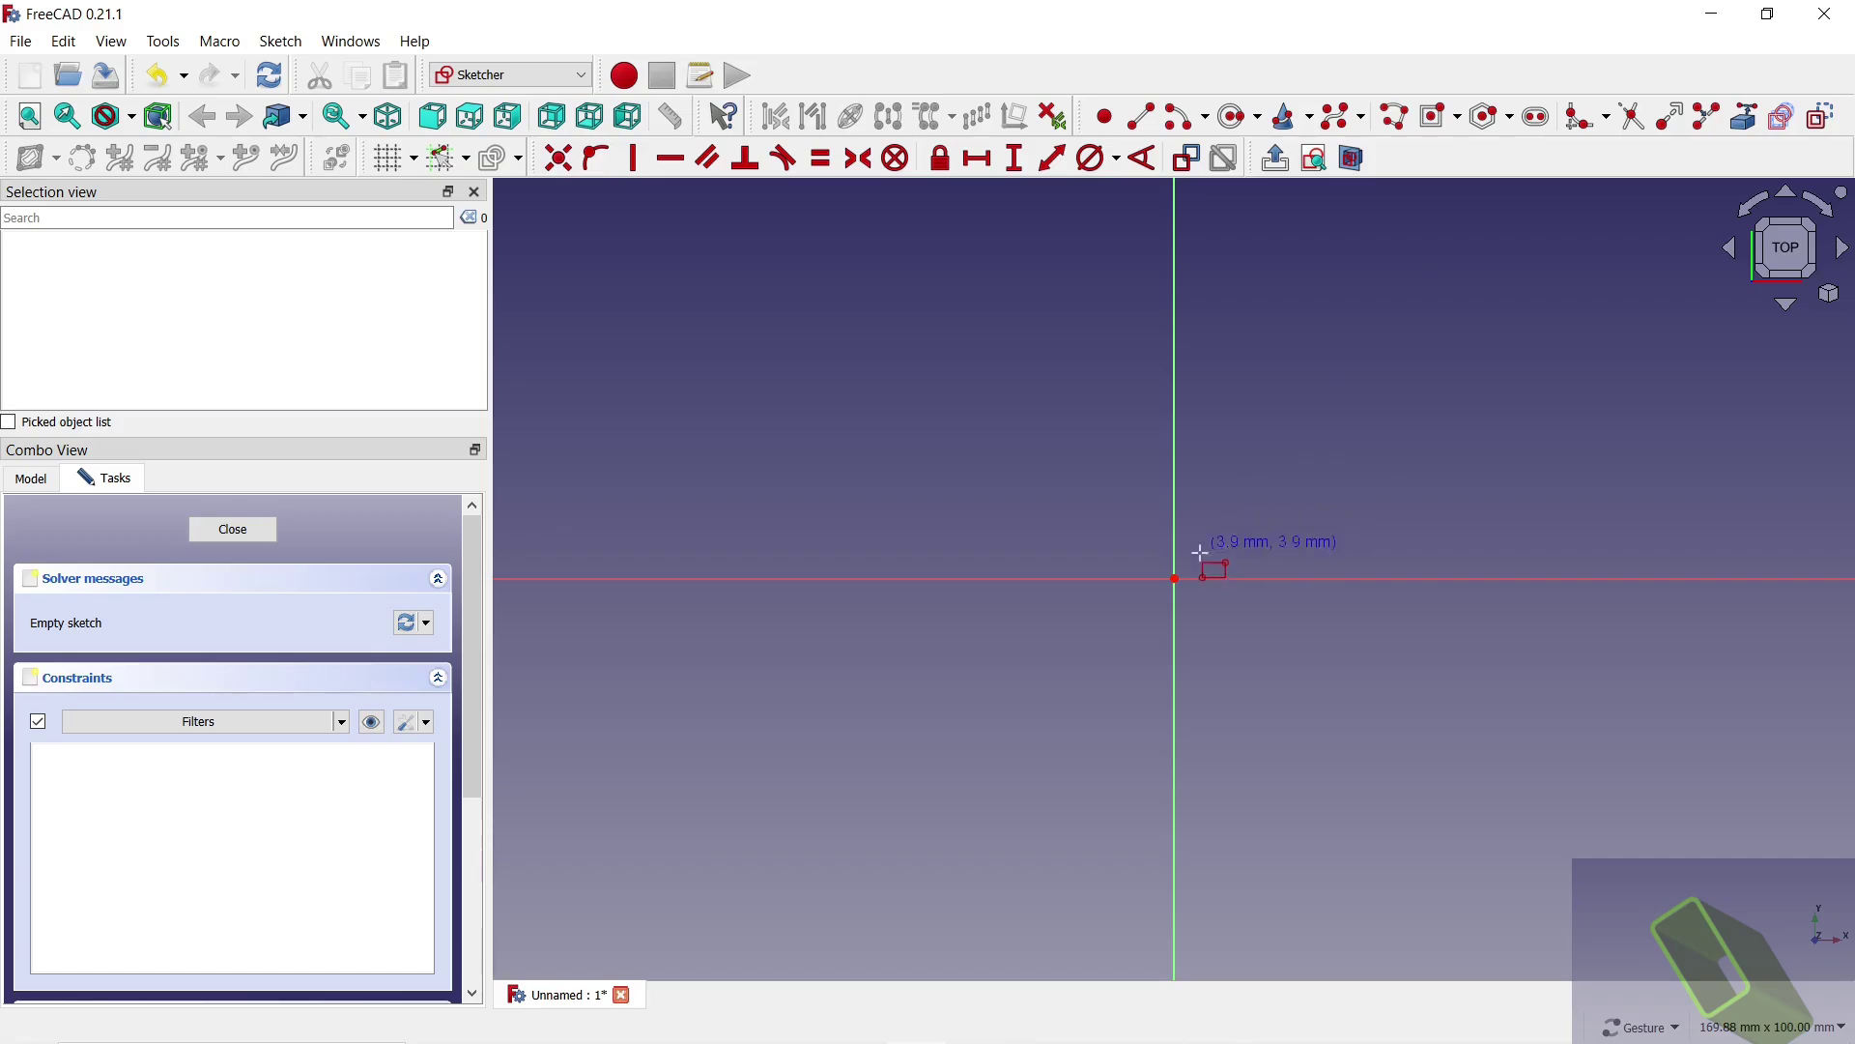
click(1174, 578)
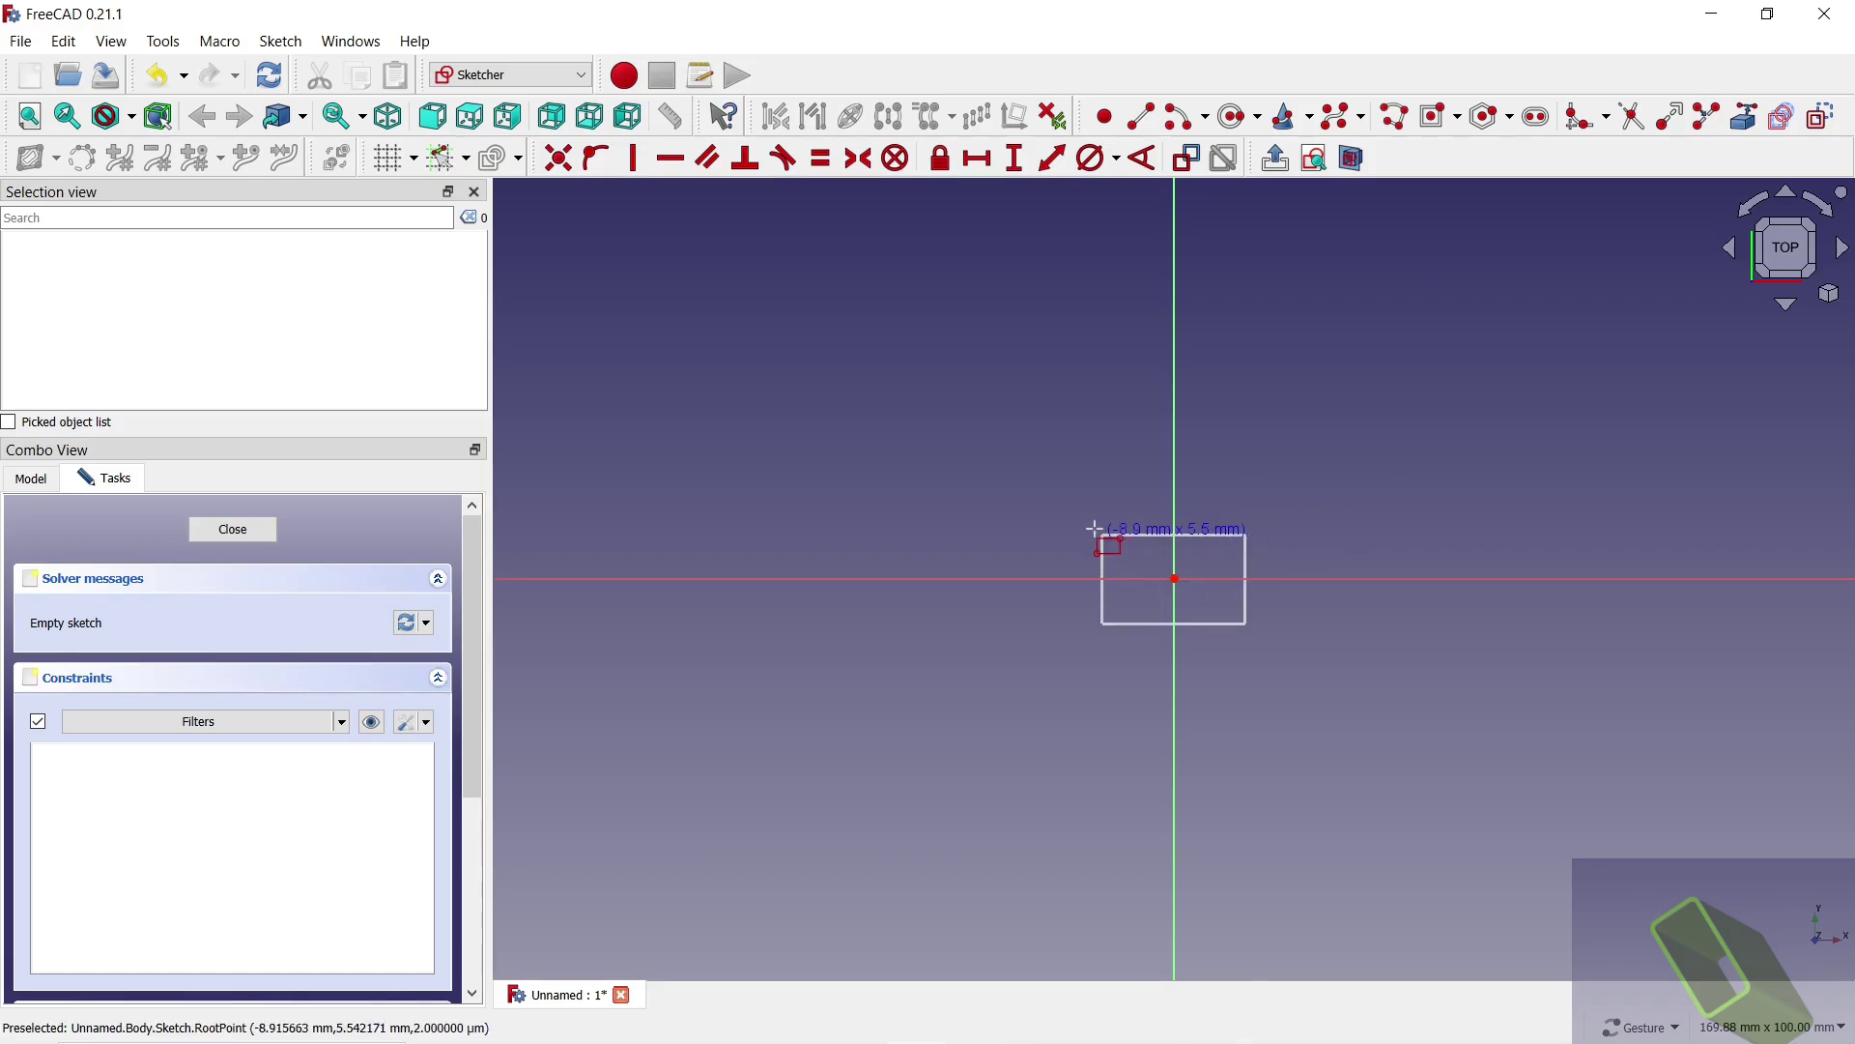
click(979, 457)
Step: Dimension the rectangle 50 mm wide and 25 mm tall, then close the sketch
click(996, 156)
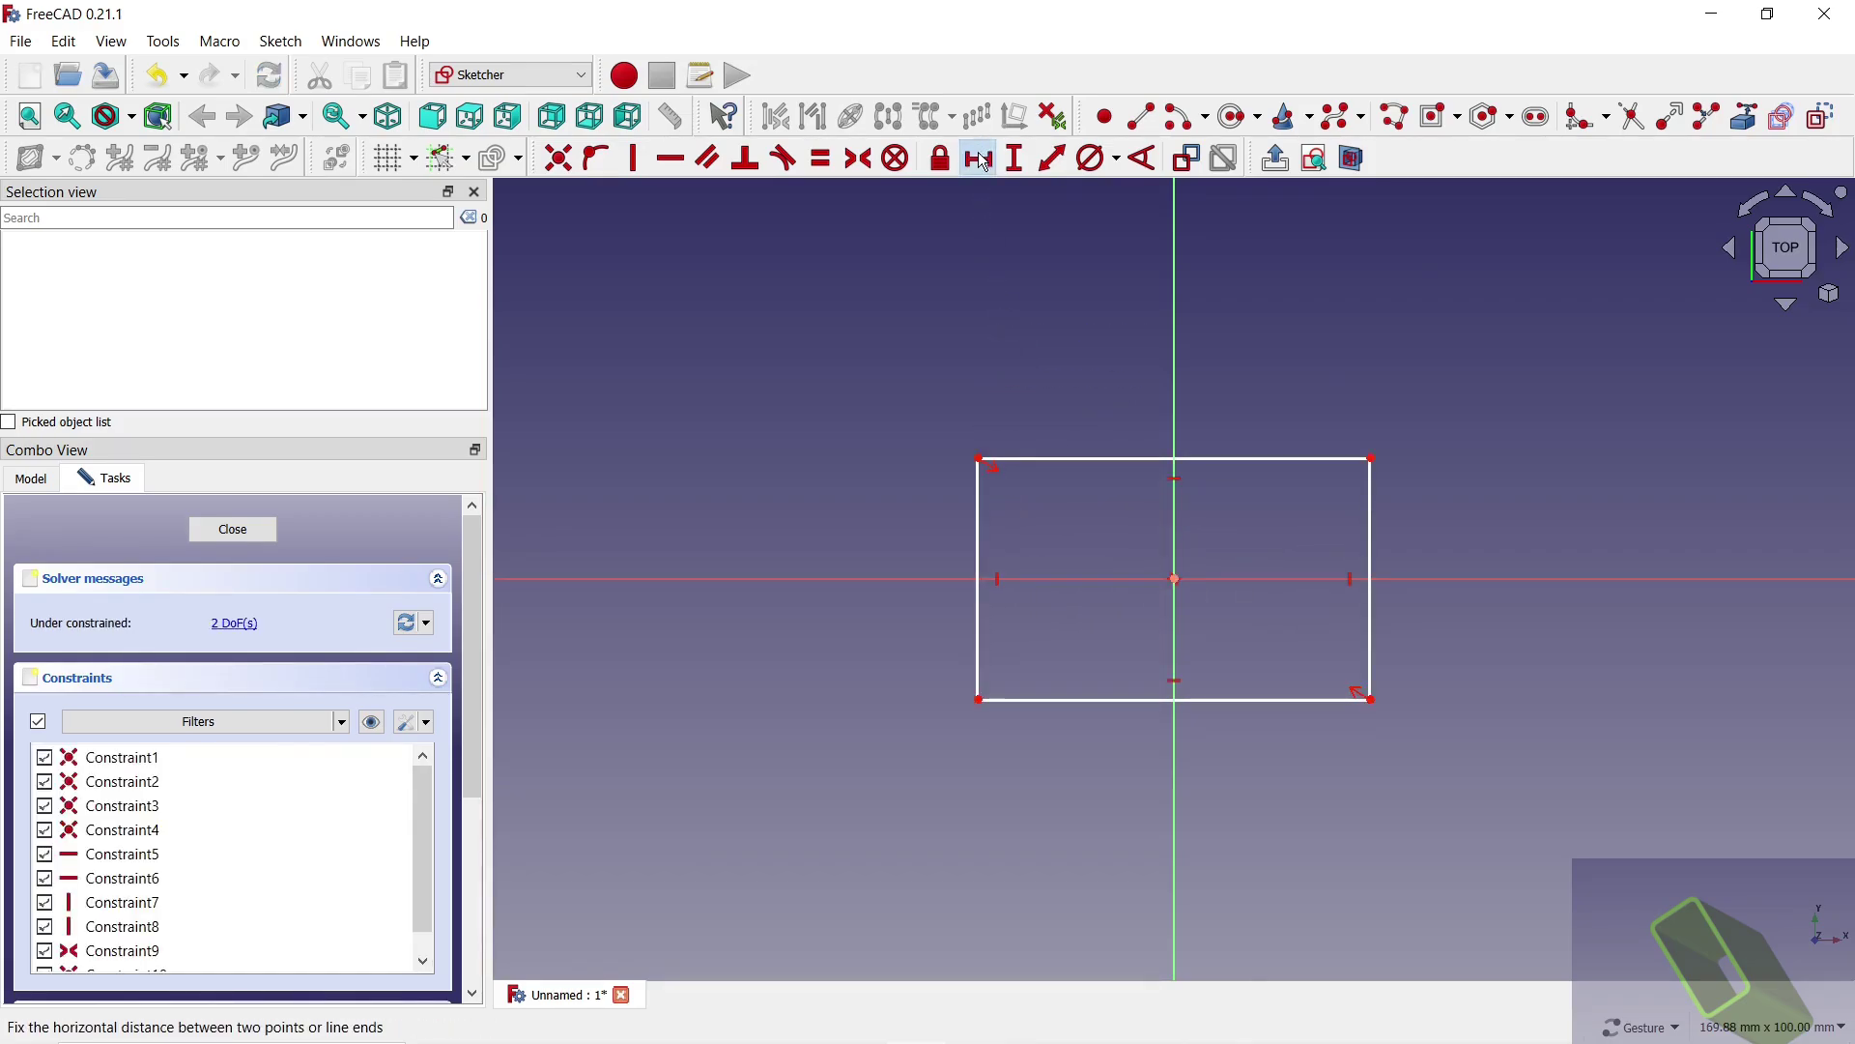
click(1068, 458)
text(50)
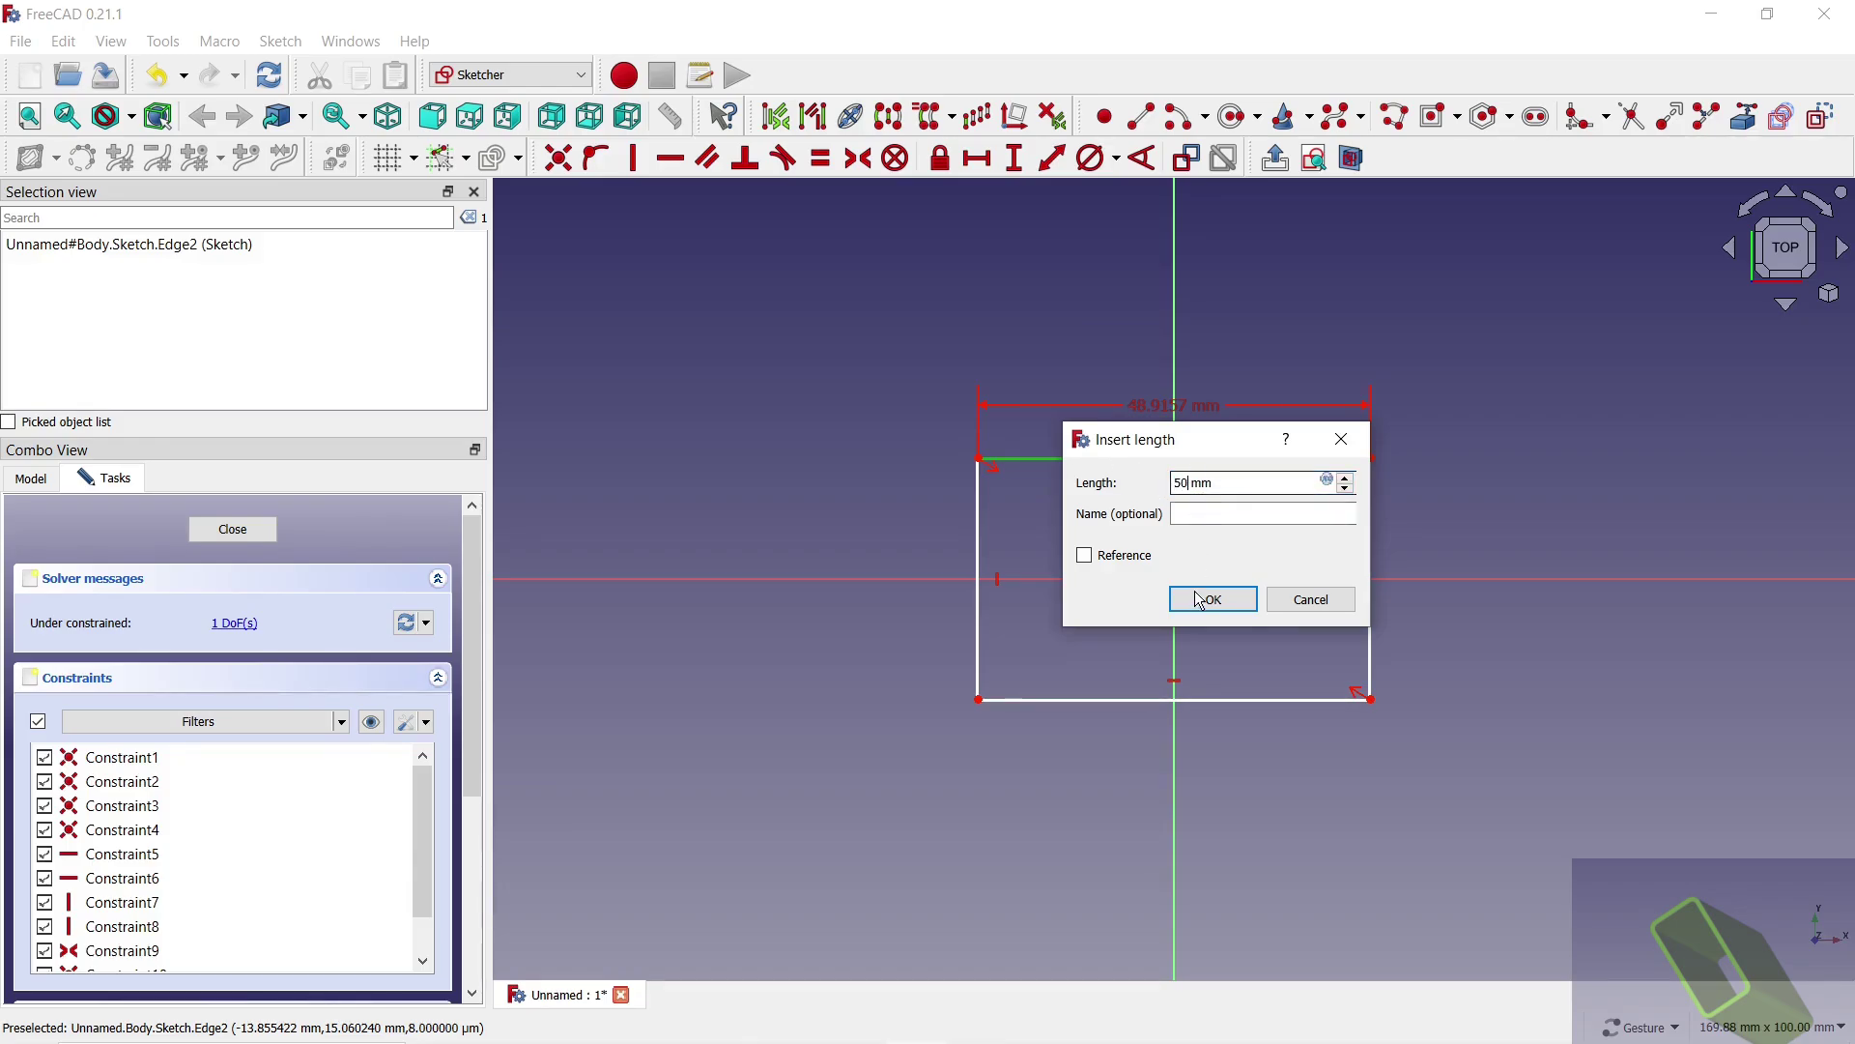
click(1208, 599)
click(1017, 159)
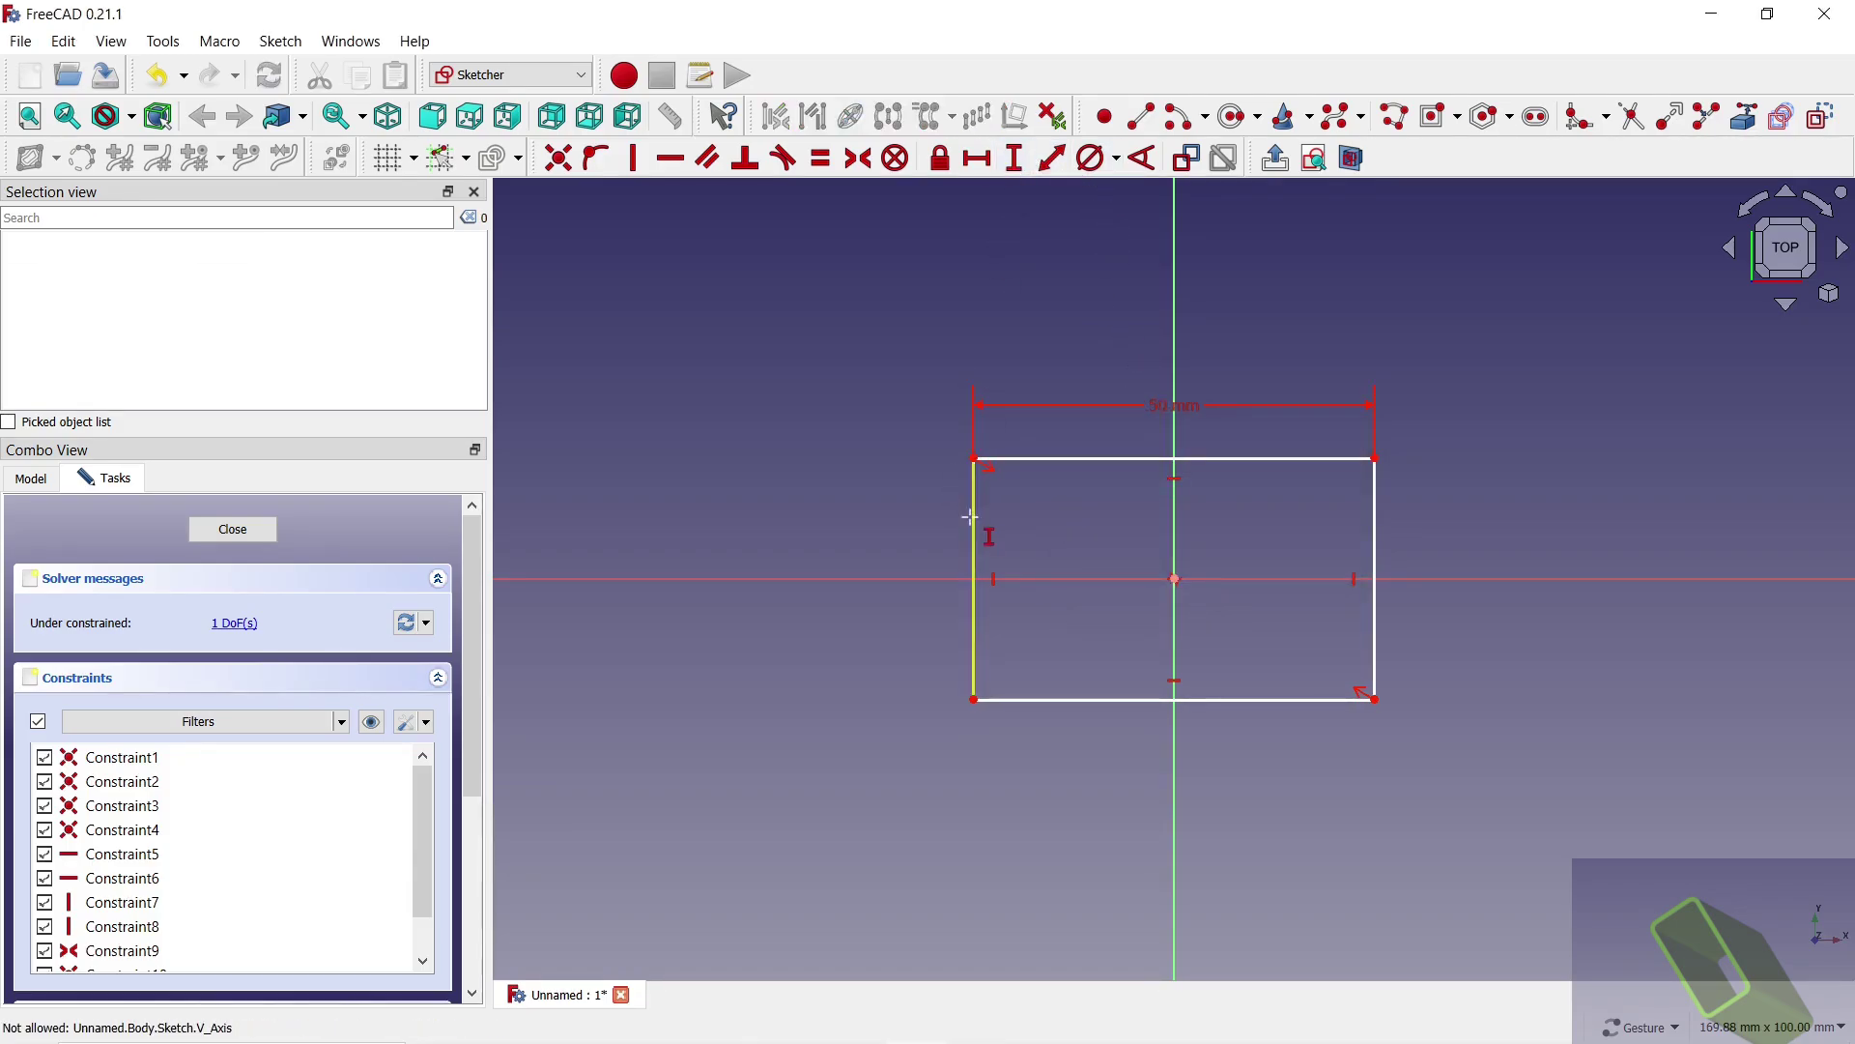
click(975, 534)
text(25)
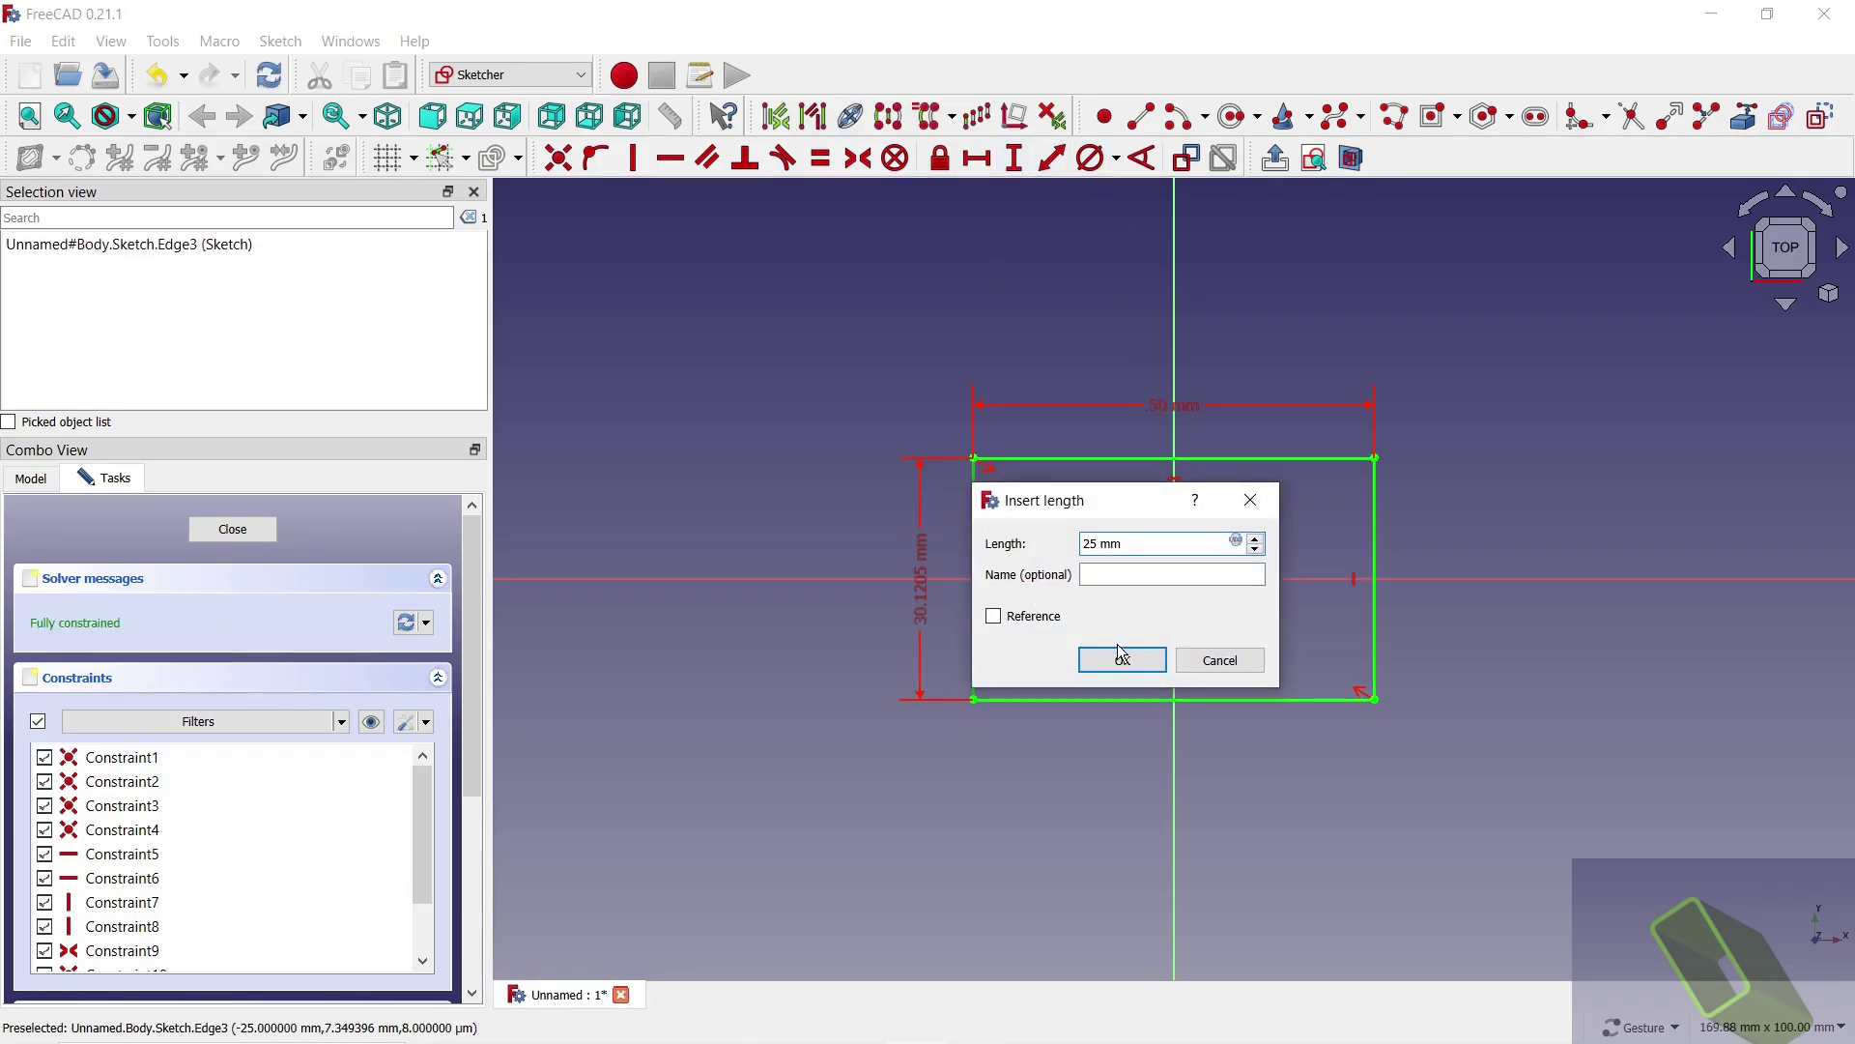
click(1122, 657)
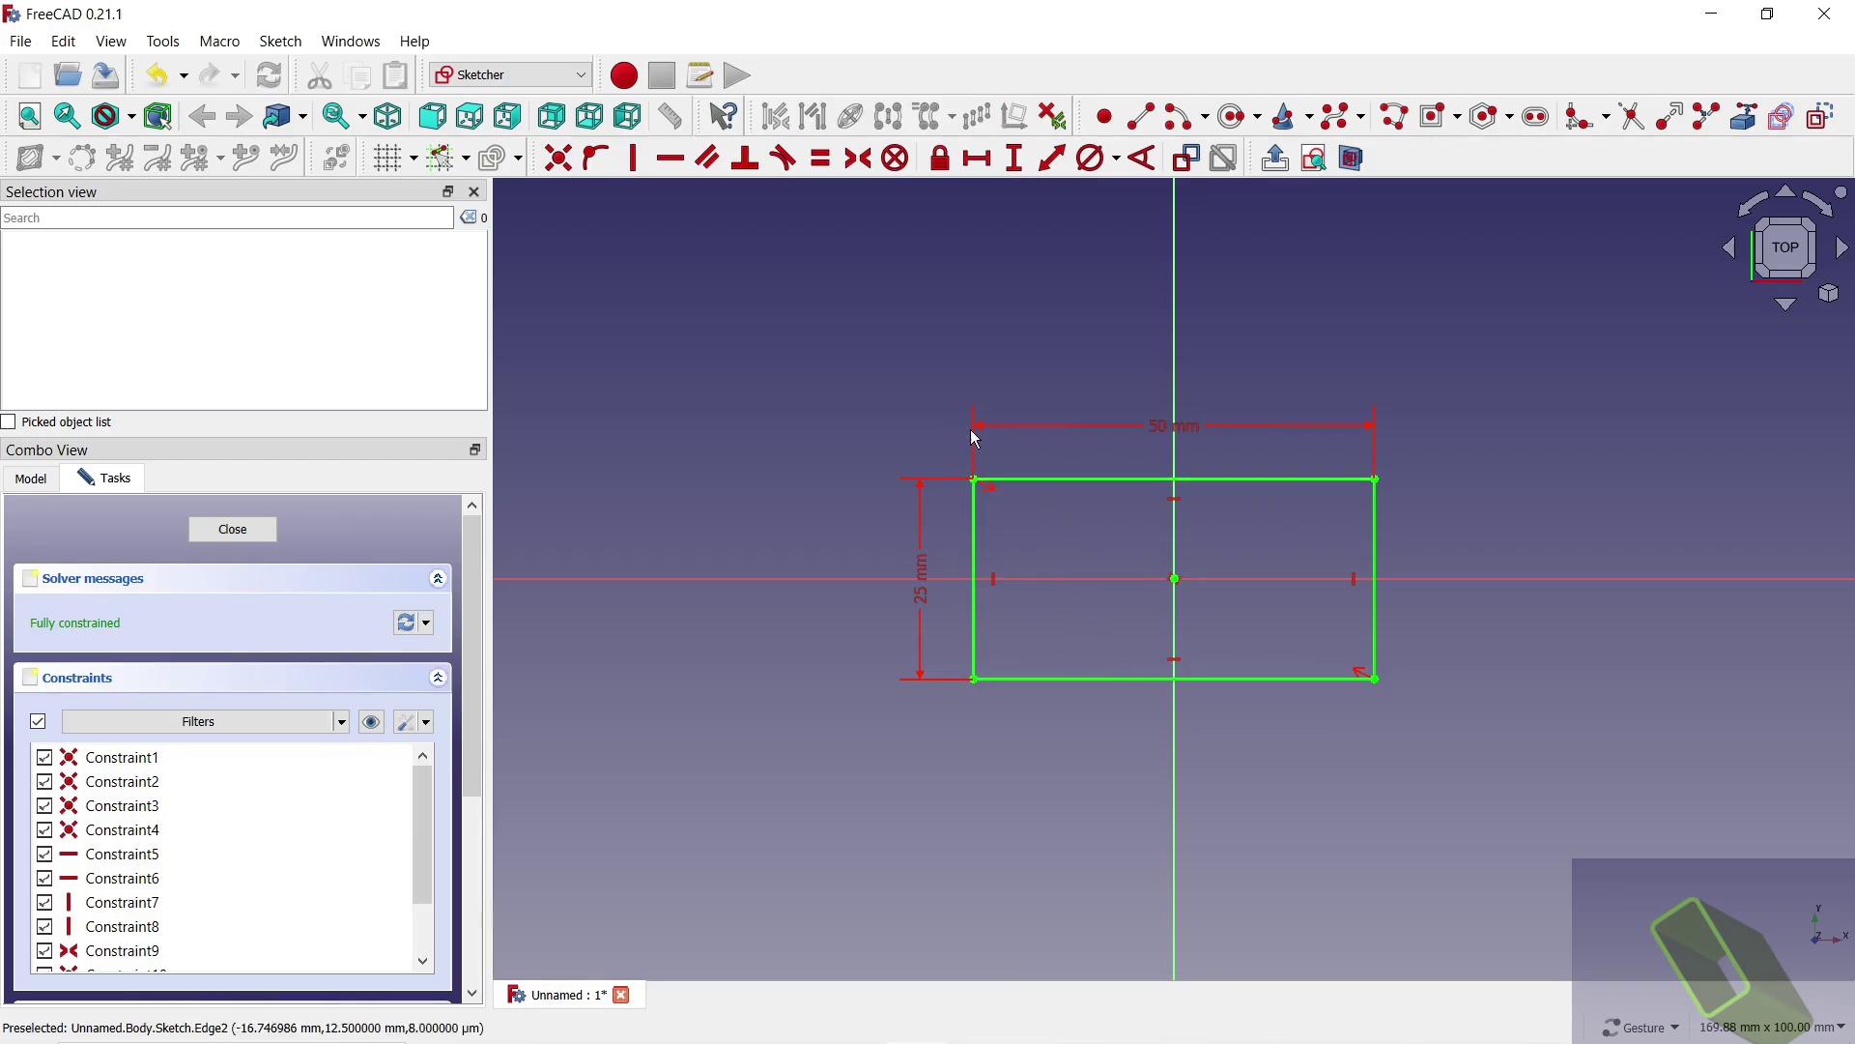
click(270, 527)
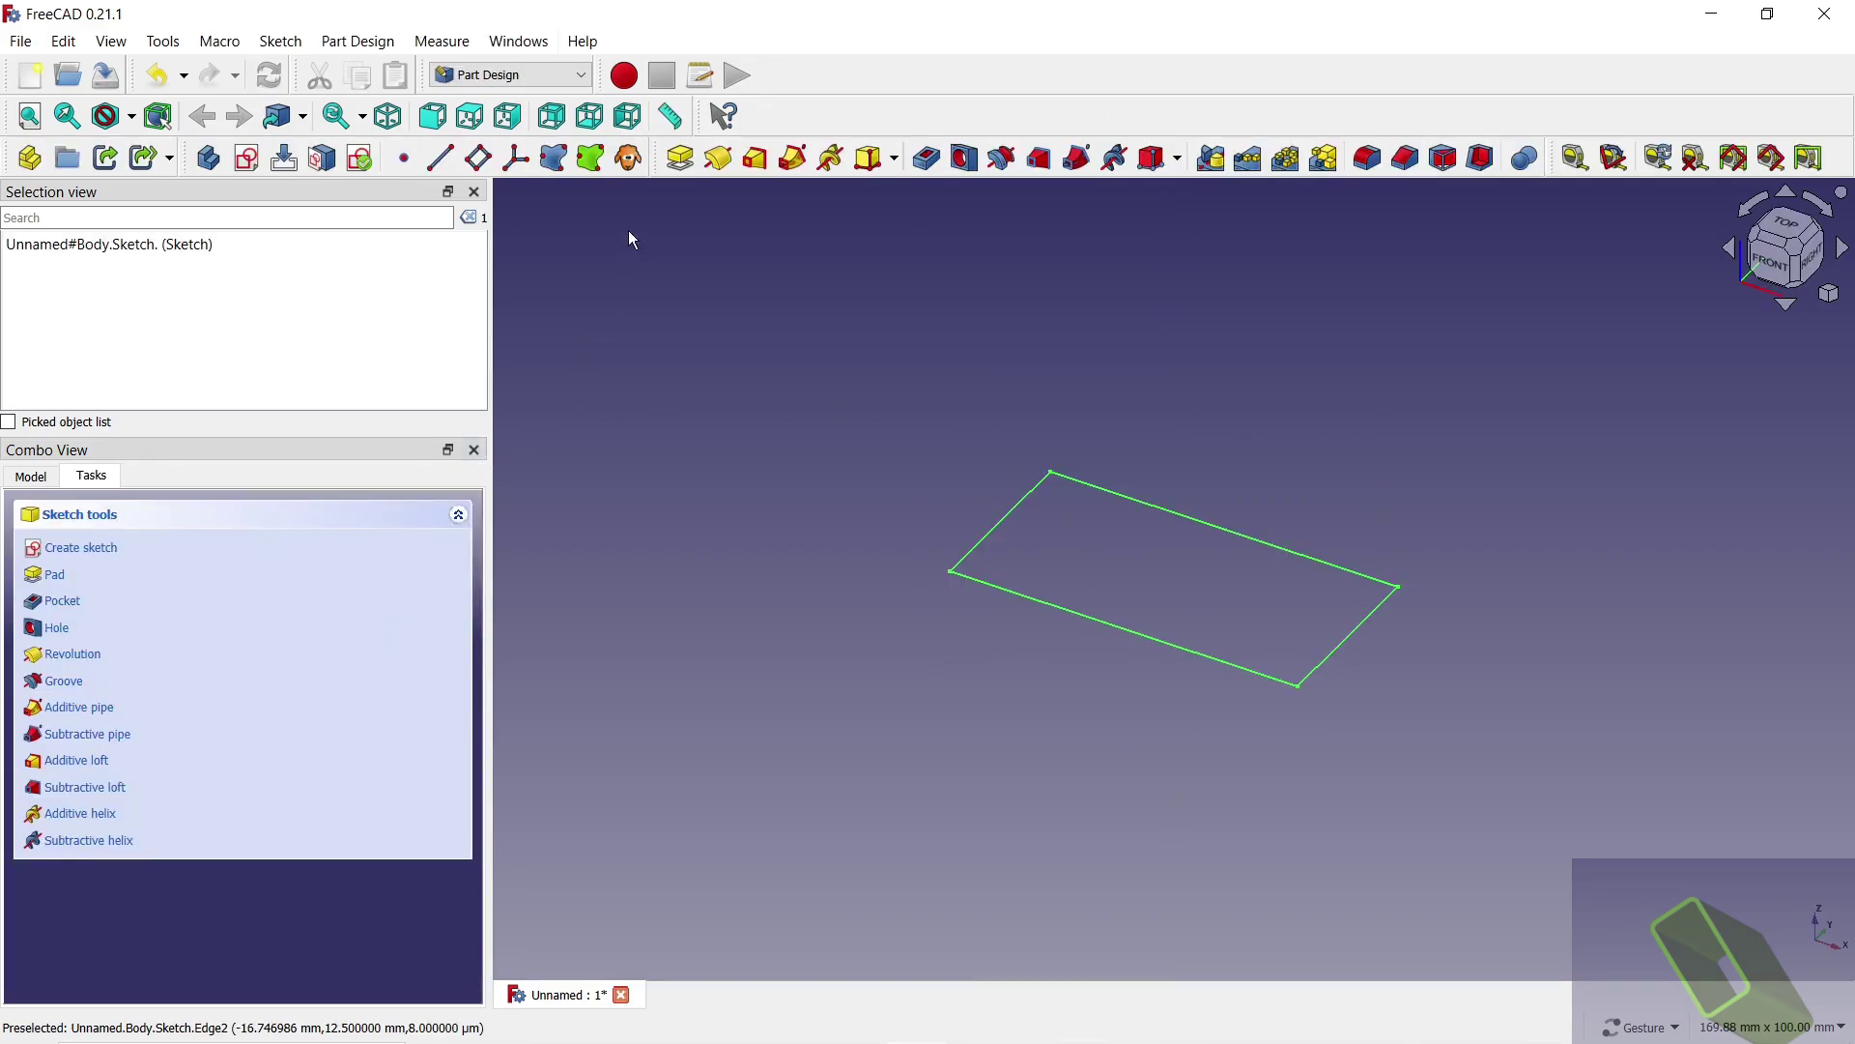
Step: Pad the rectangle sketch 100 mm into a solid block
click(681, 158)
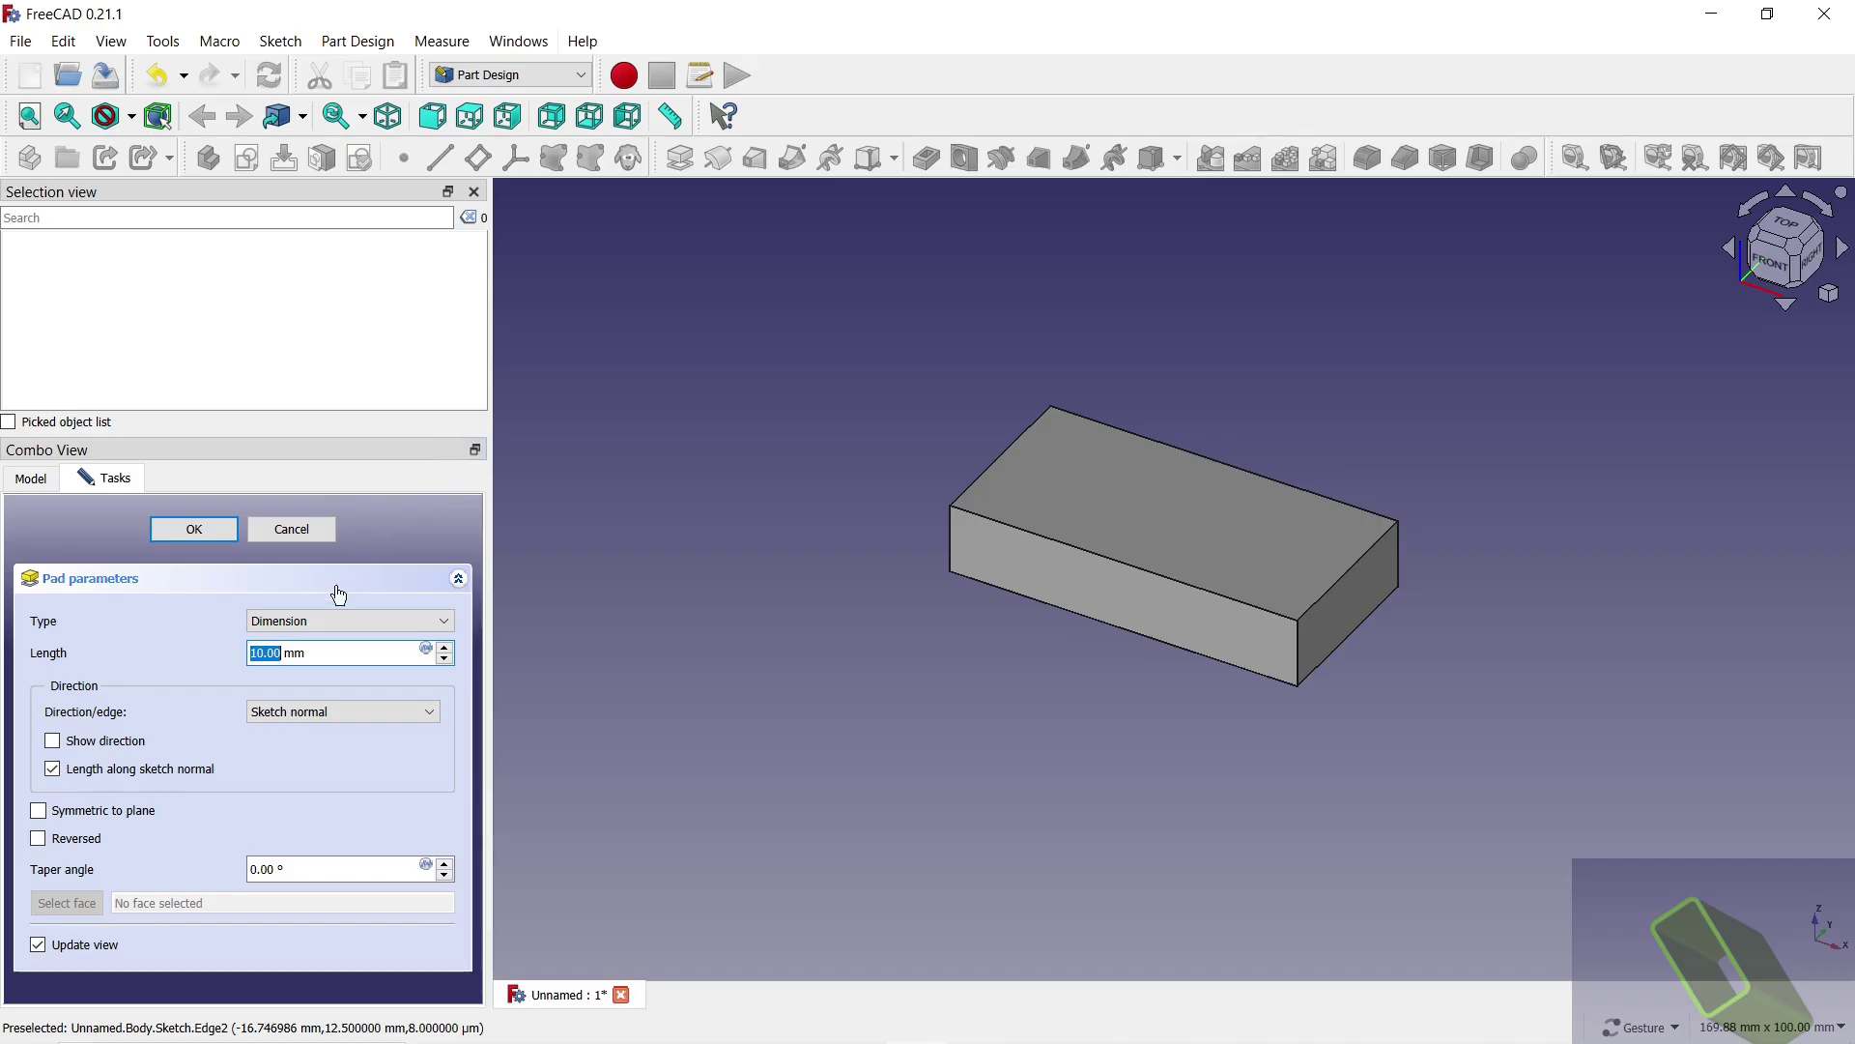
text(1)
click(213, 531)
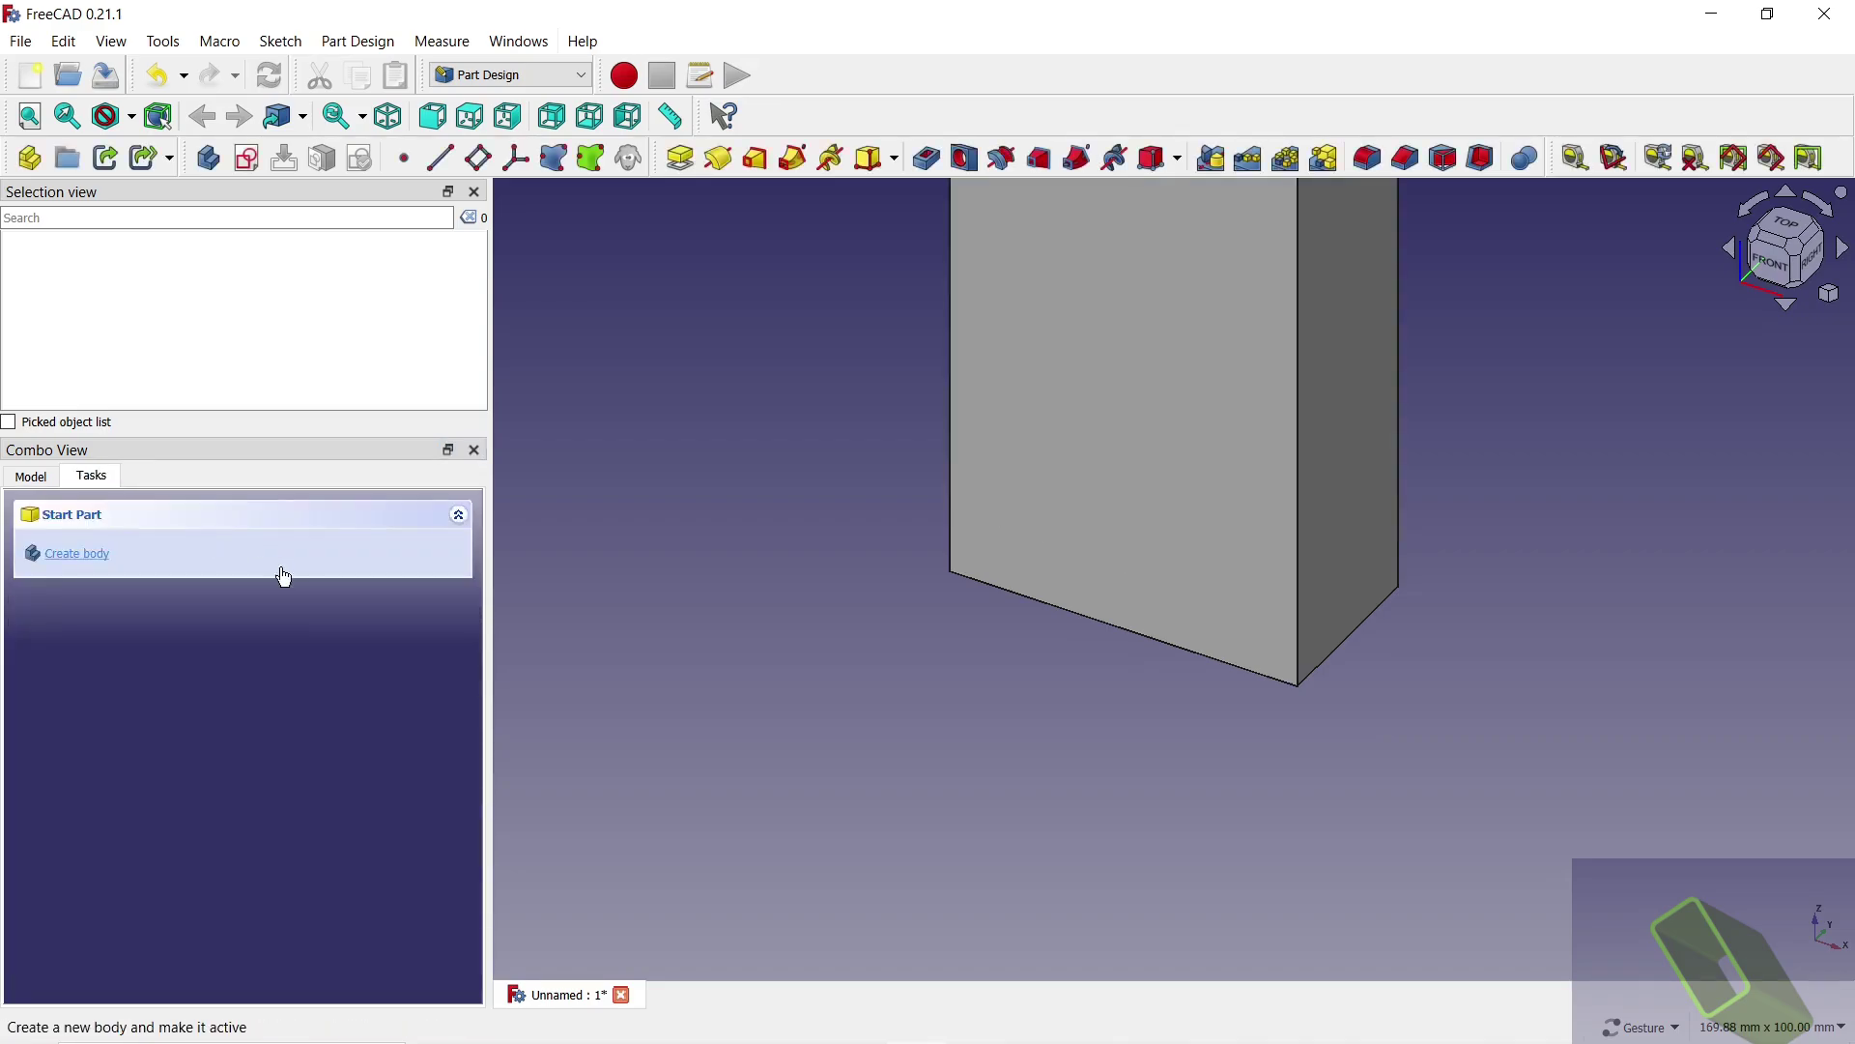
Step: Round four long edges of the block with a 4 mm fillet
drag(829, 323, 737, 418)
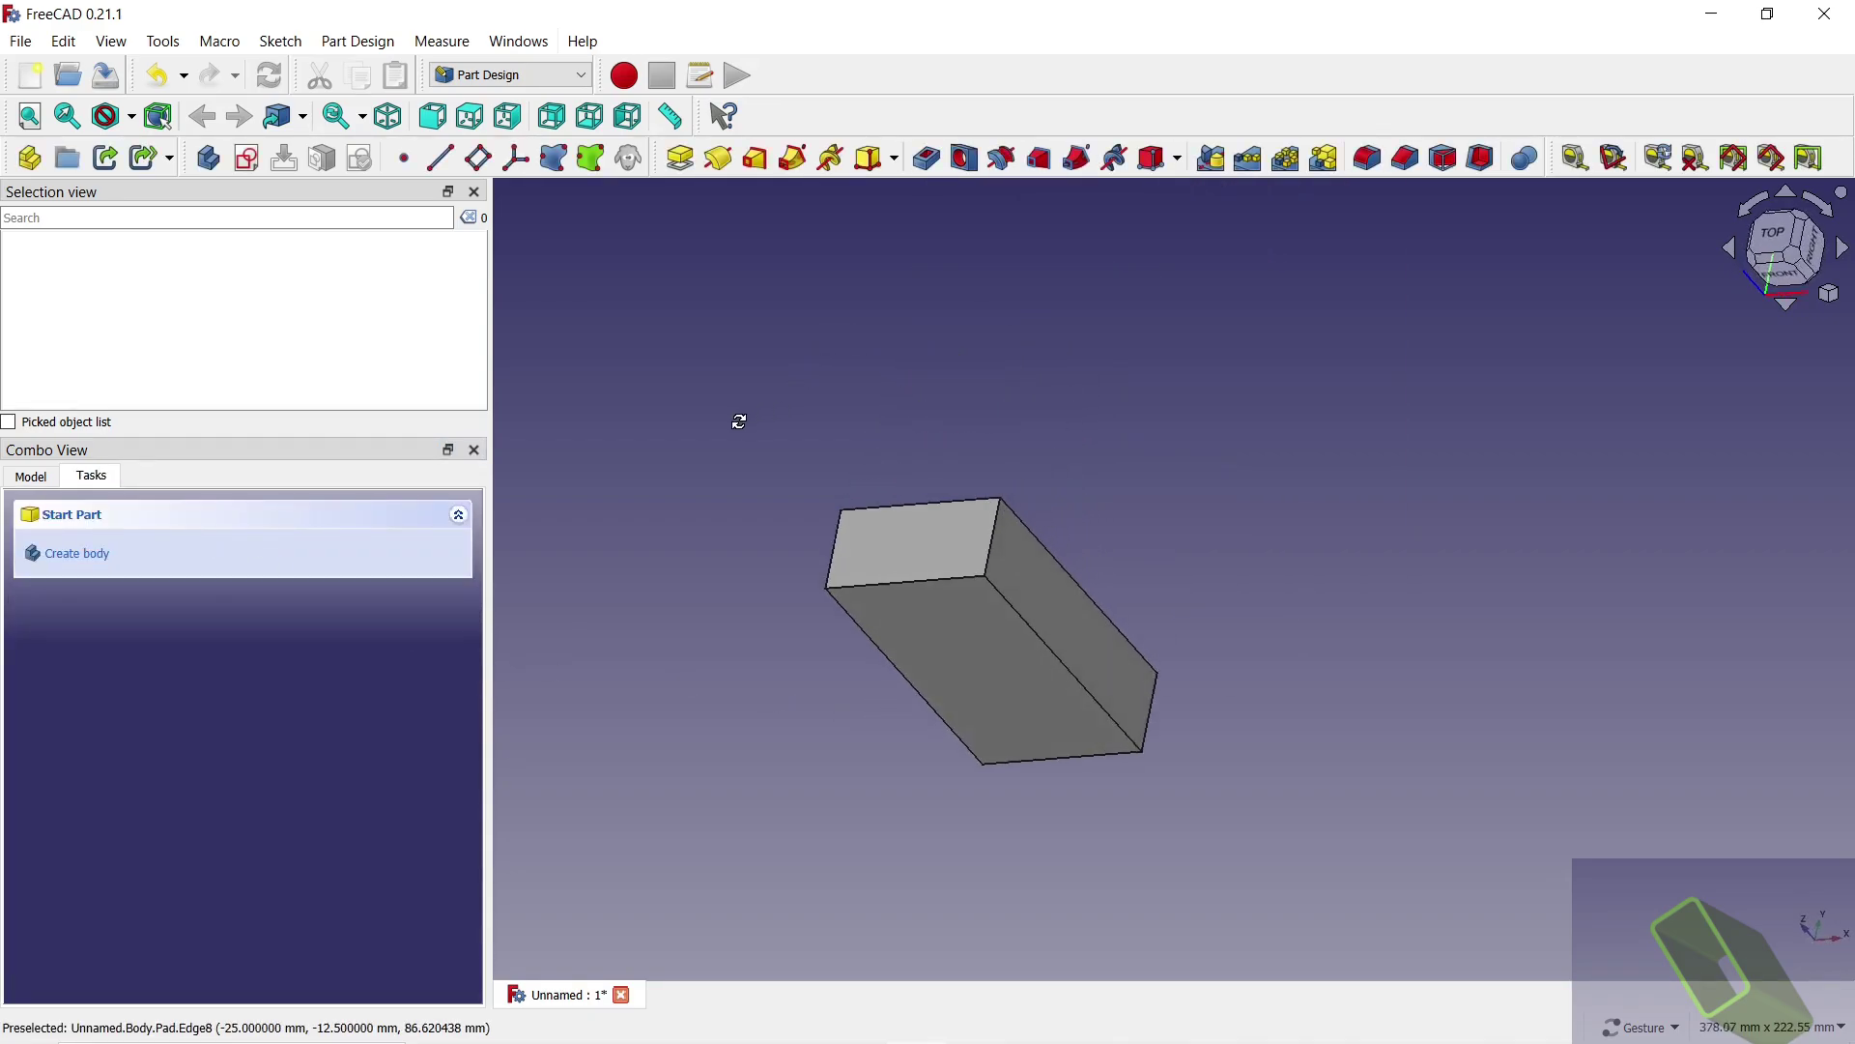
click(997, 591)
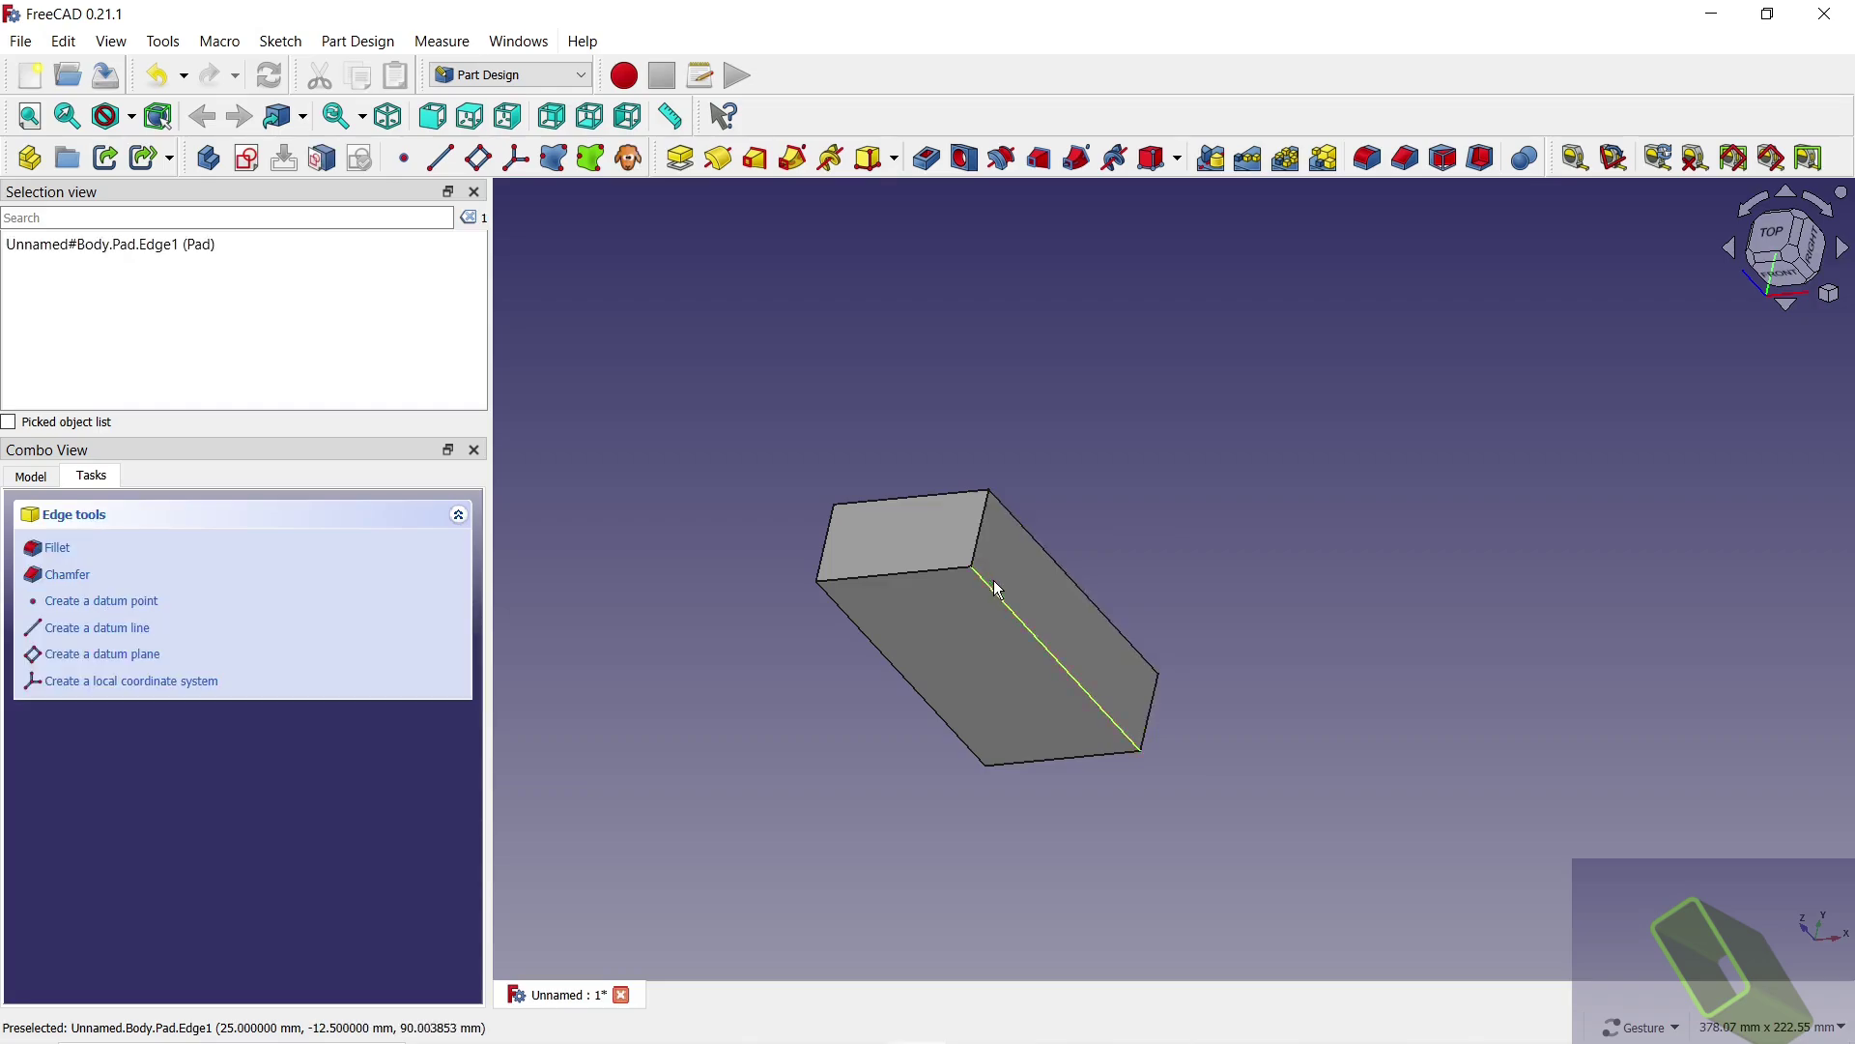
mouse_move(1102, 493)
mouse_down()
mouse_move(1151, 426)
mouse_move(1097, 565)
mouse_up()
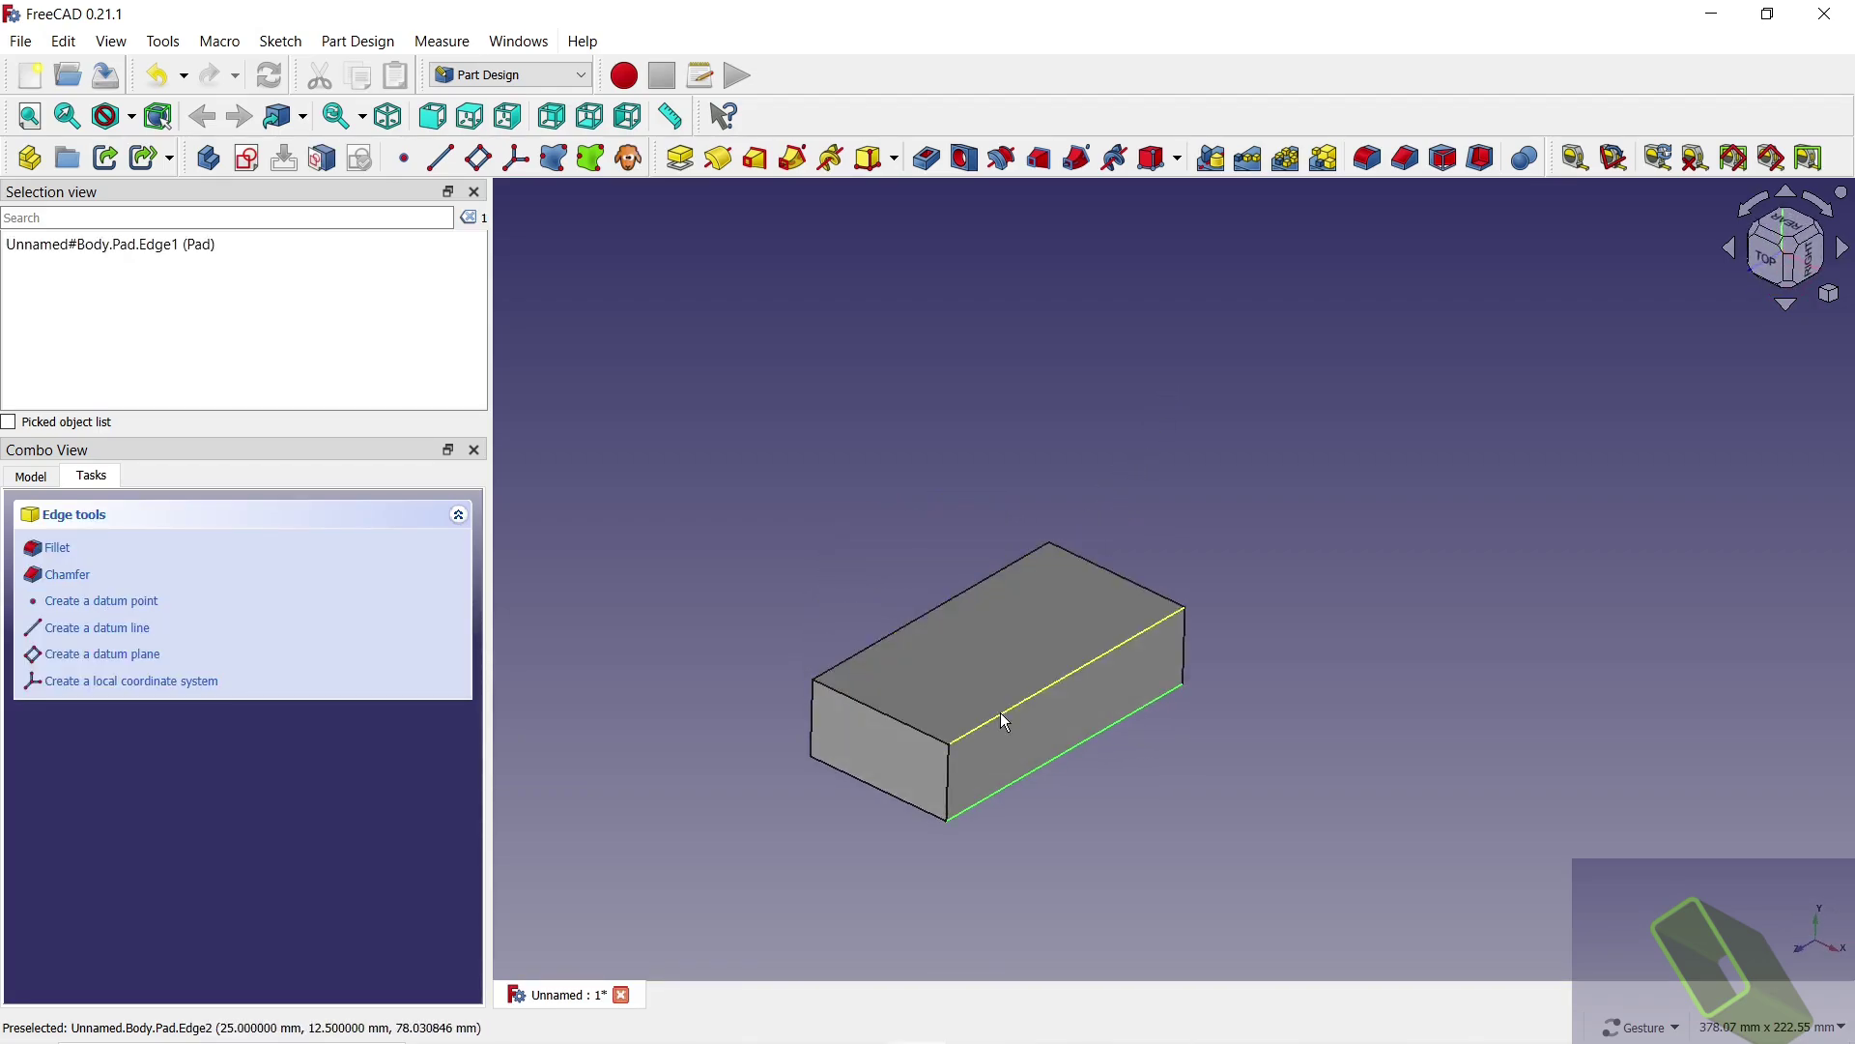
click(1000, 712)
mouse_move(827, 601)
mouse_down()
mouse_move(1101, 527)
mouse_move(1160, 397)
mouse_move(1064, 576)
mouse_up()
click(1102, 523)
click(1035, 702)
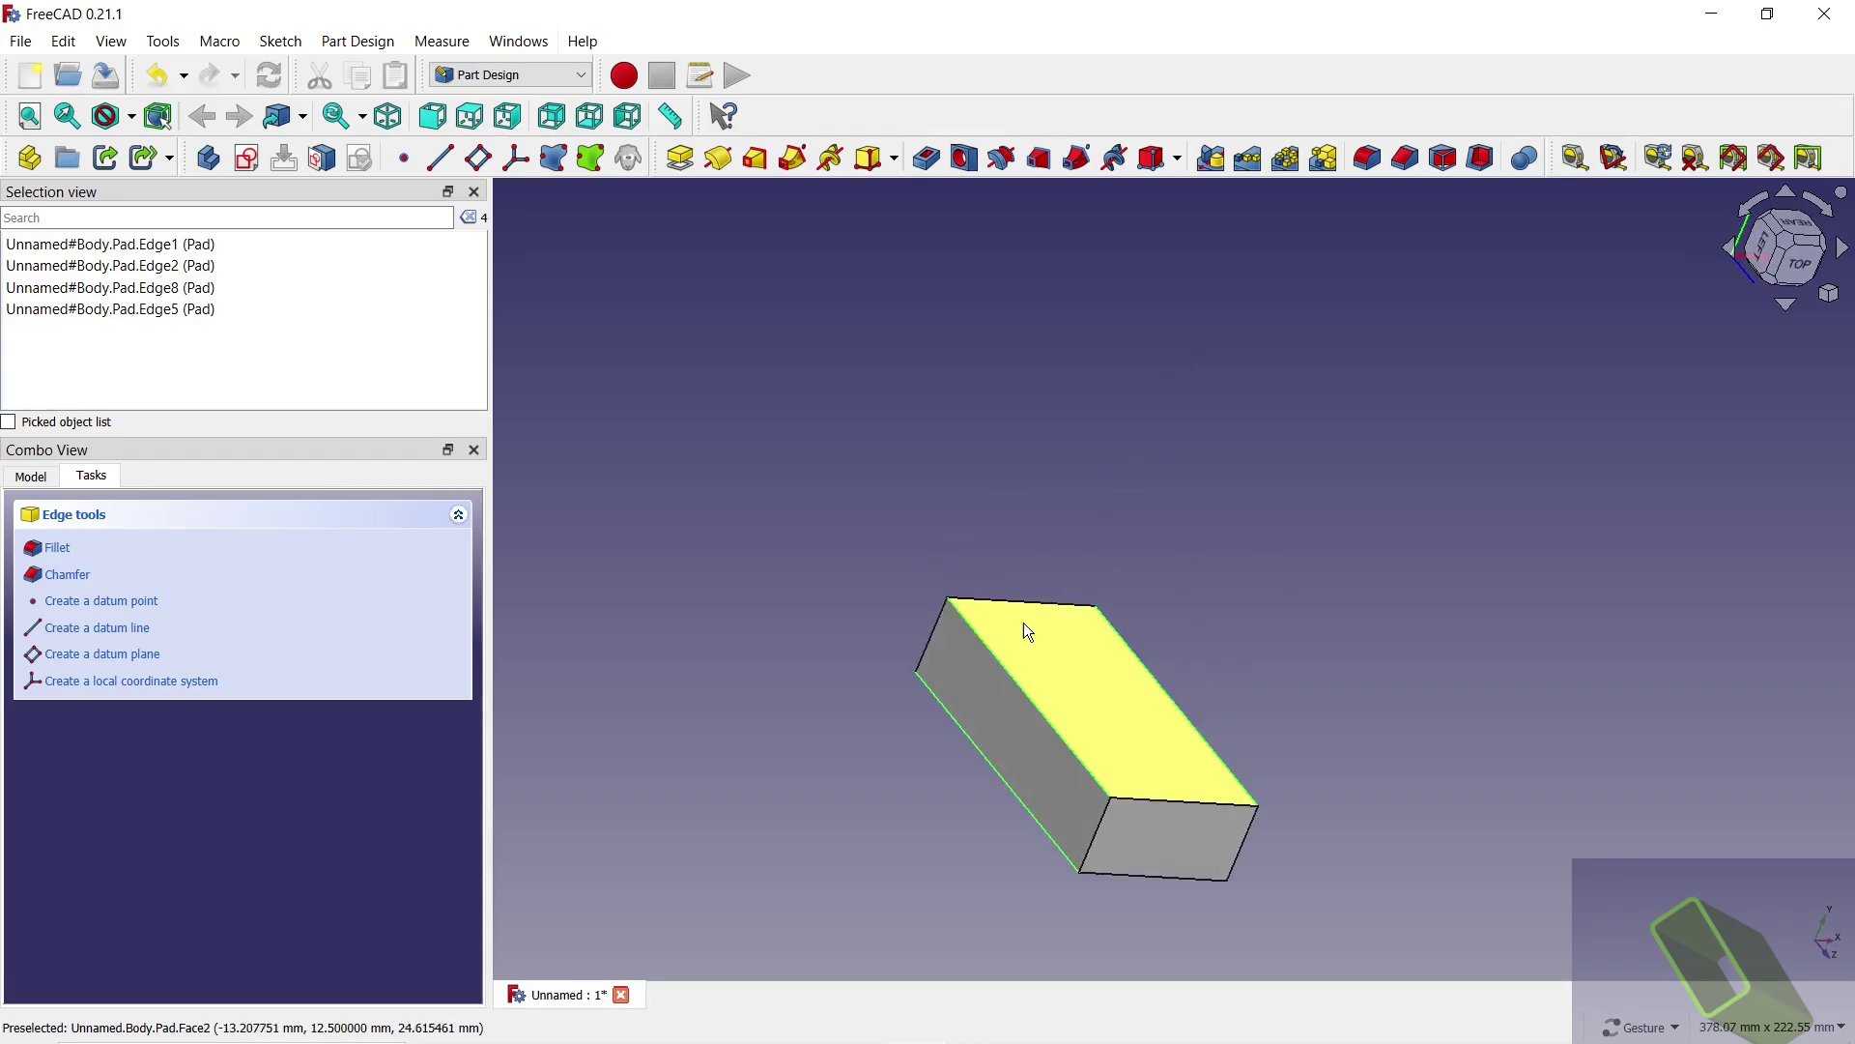
click(1368, 160)
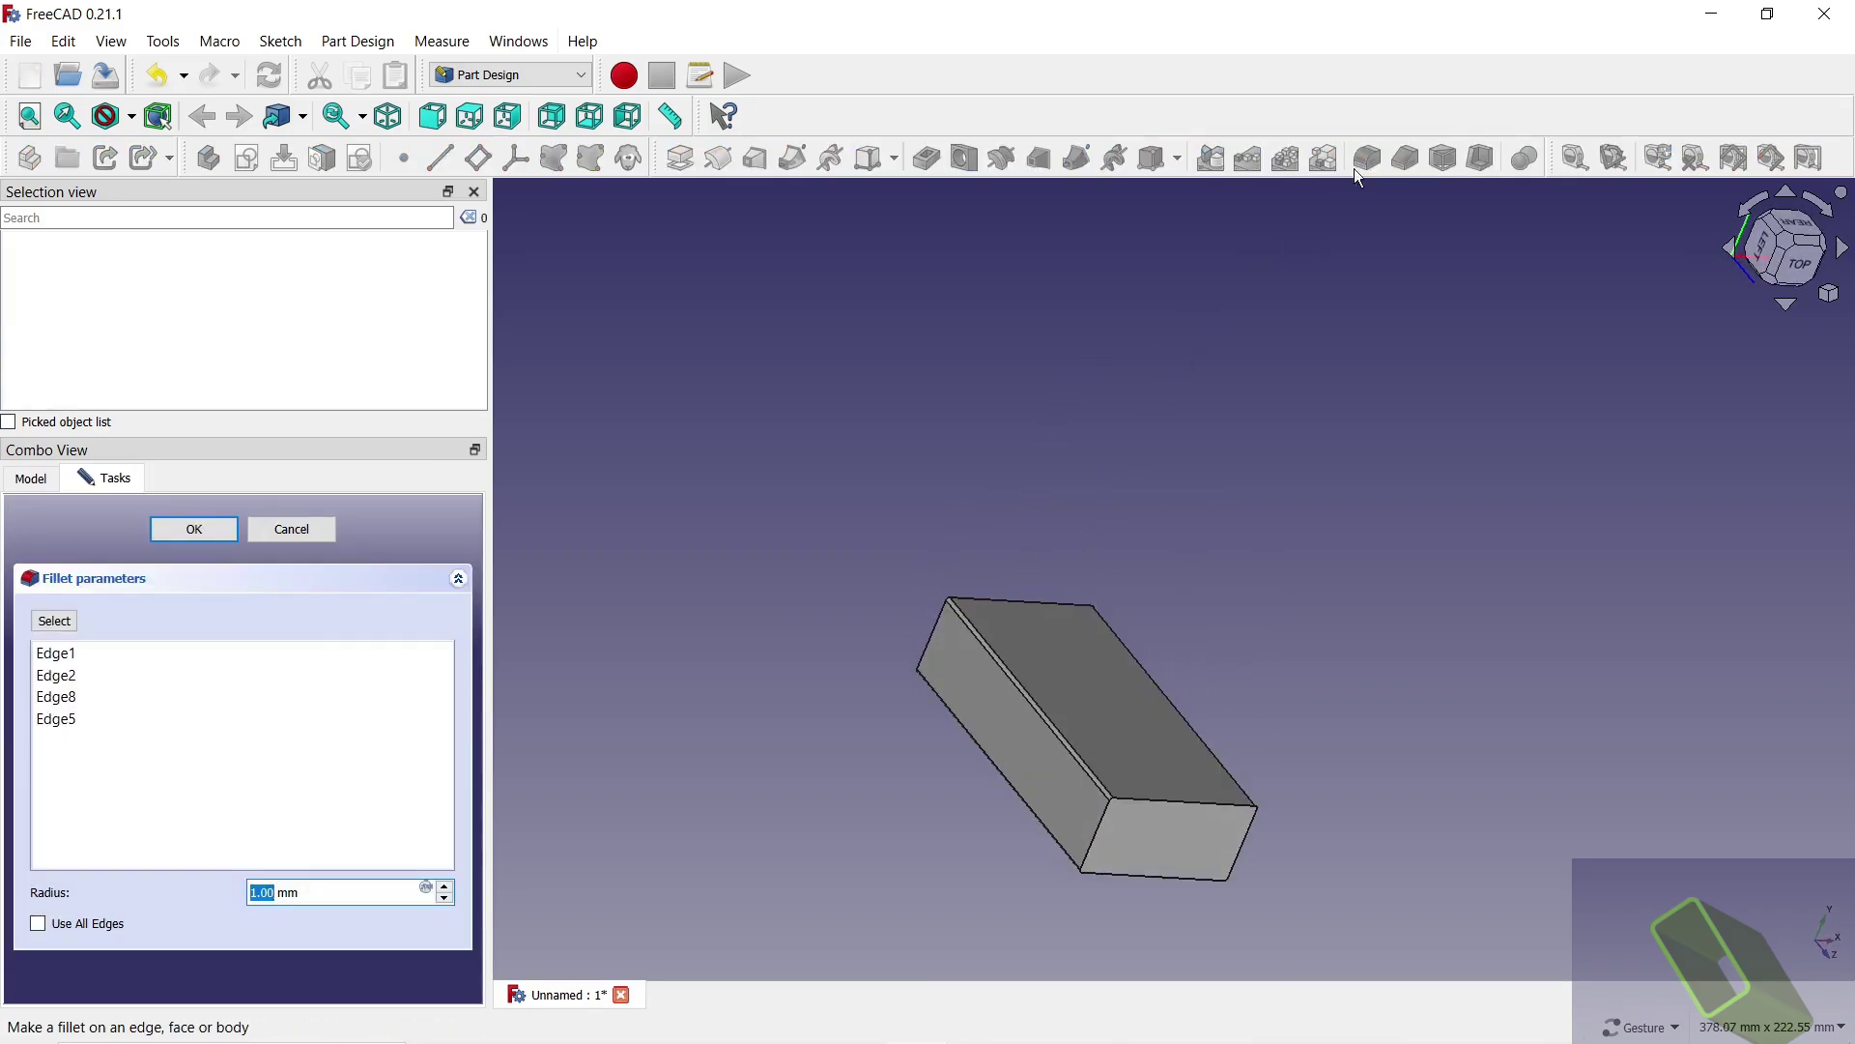
click(444, 887)
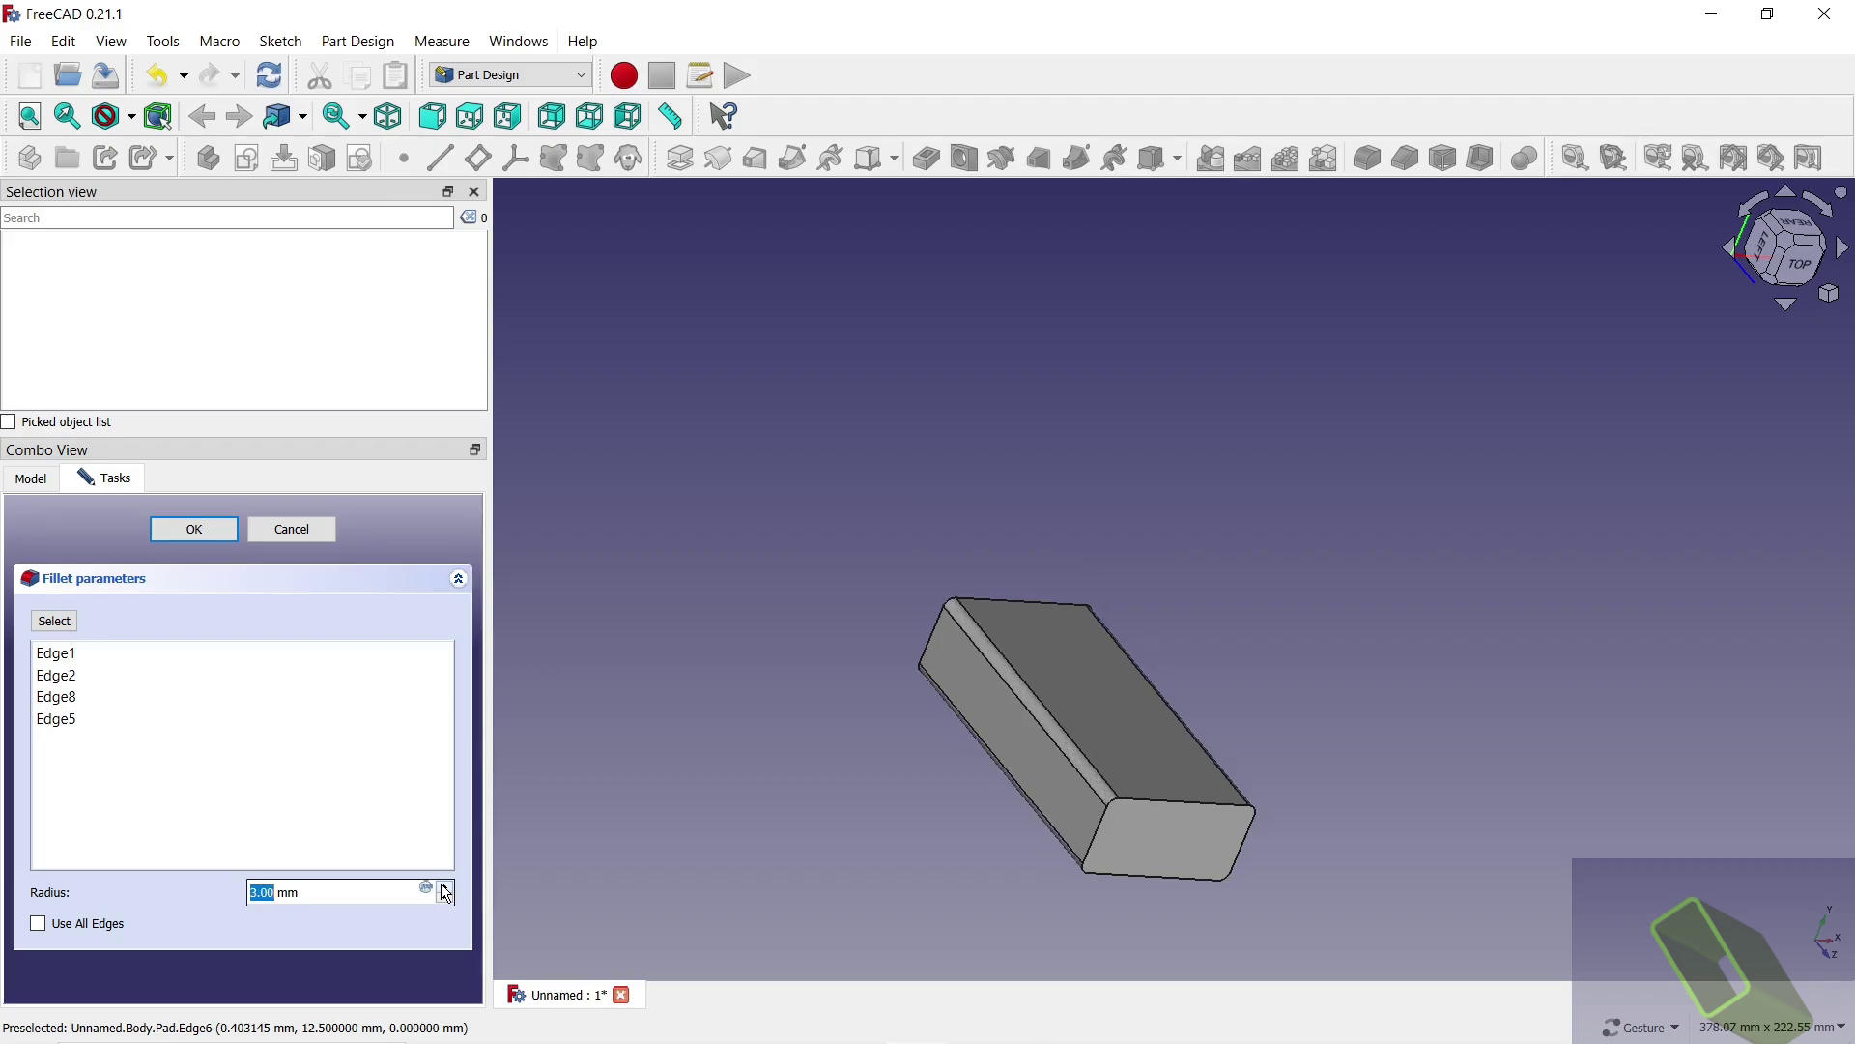
click(445, 887)
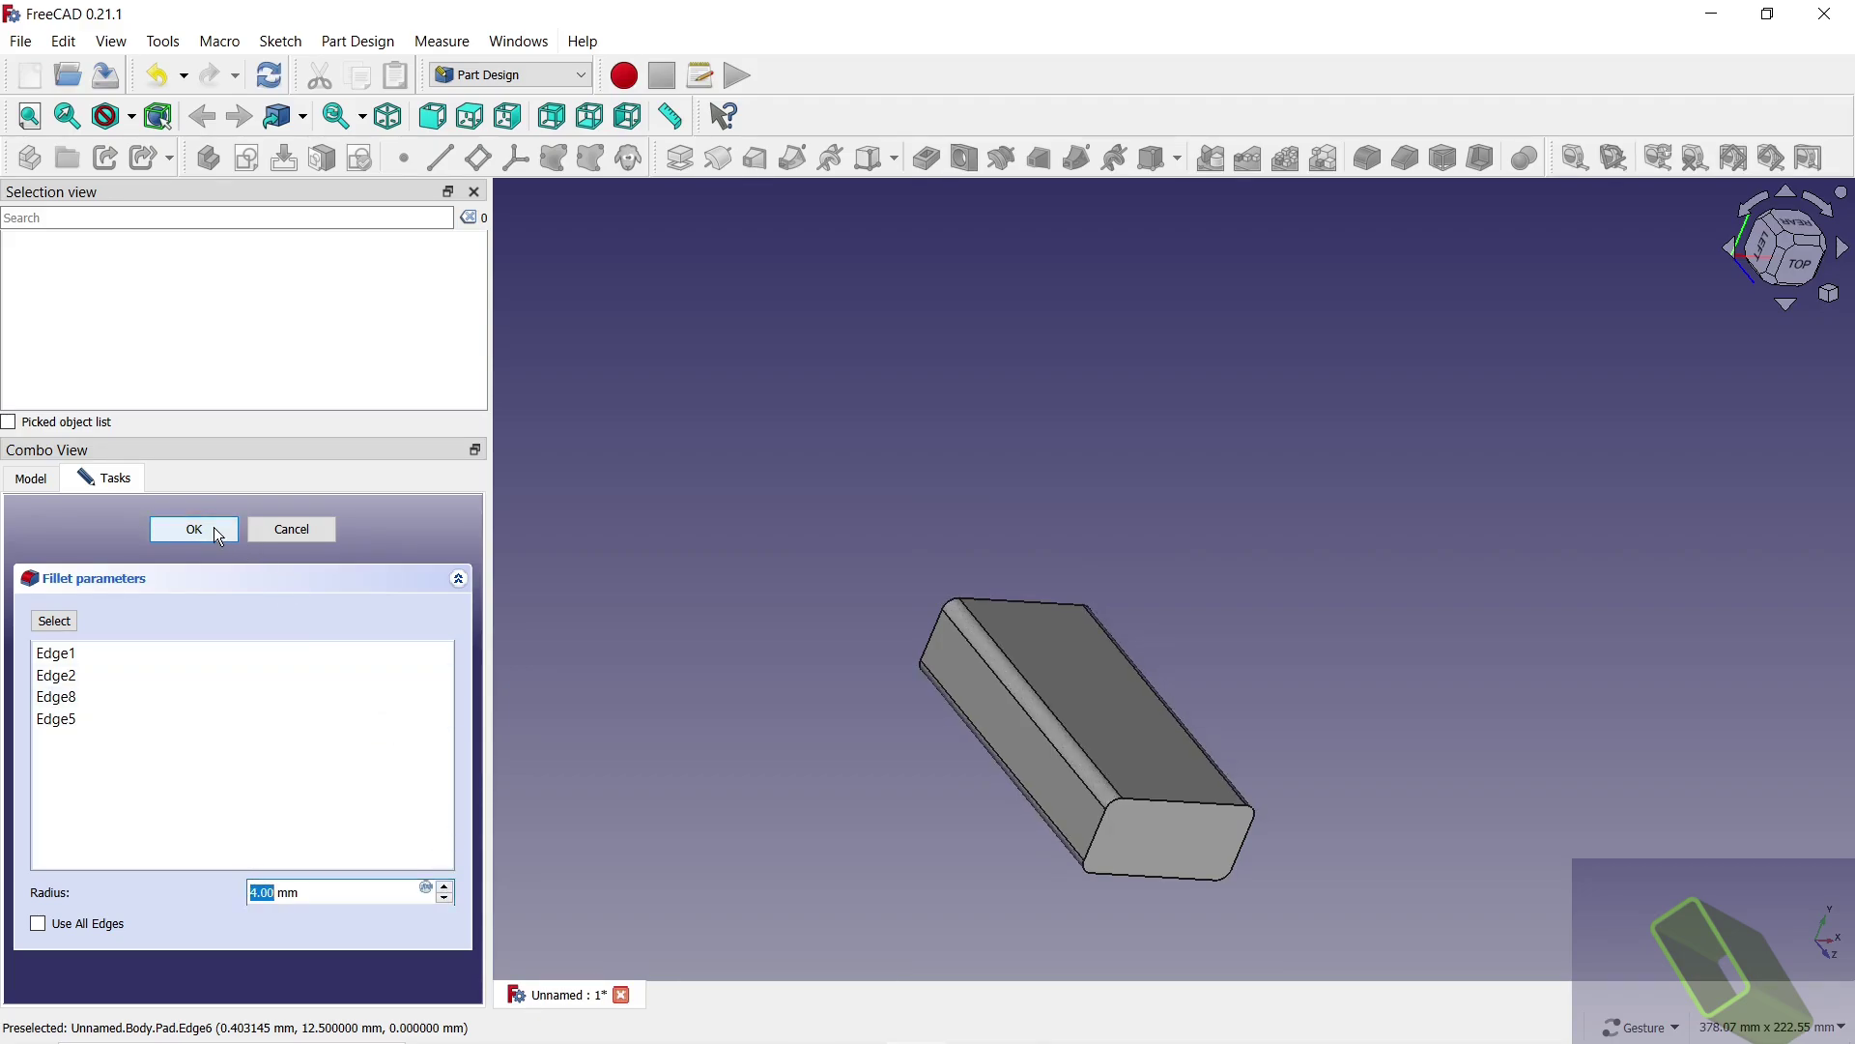
click(215, 529)
Step: Remove both end faces with a 2 mm inward Thickness, leaving an open rounded tube
click(1146, 826)
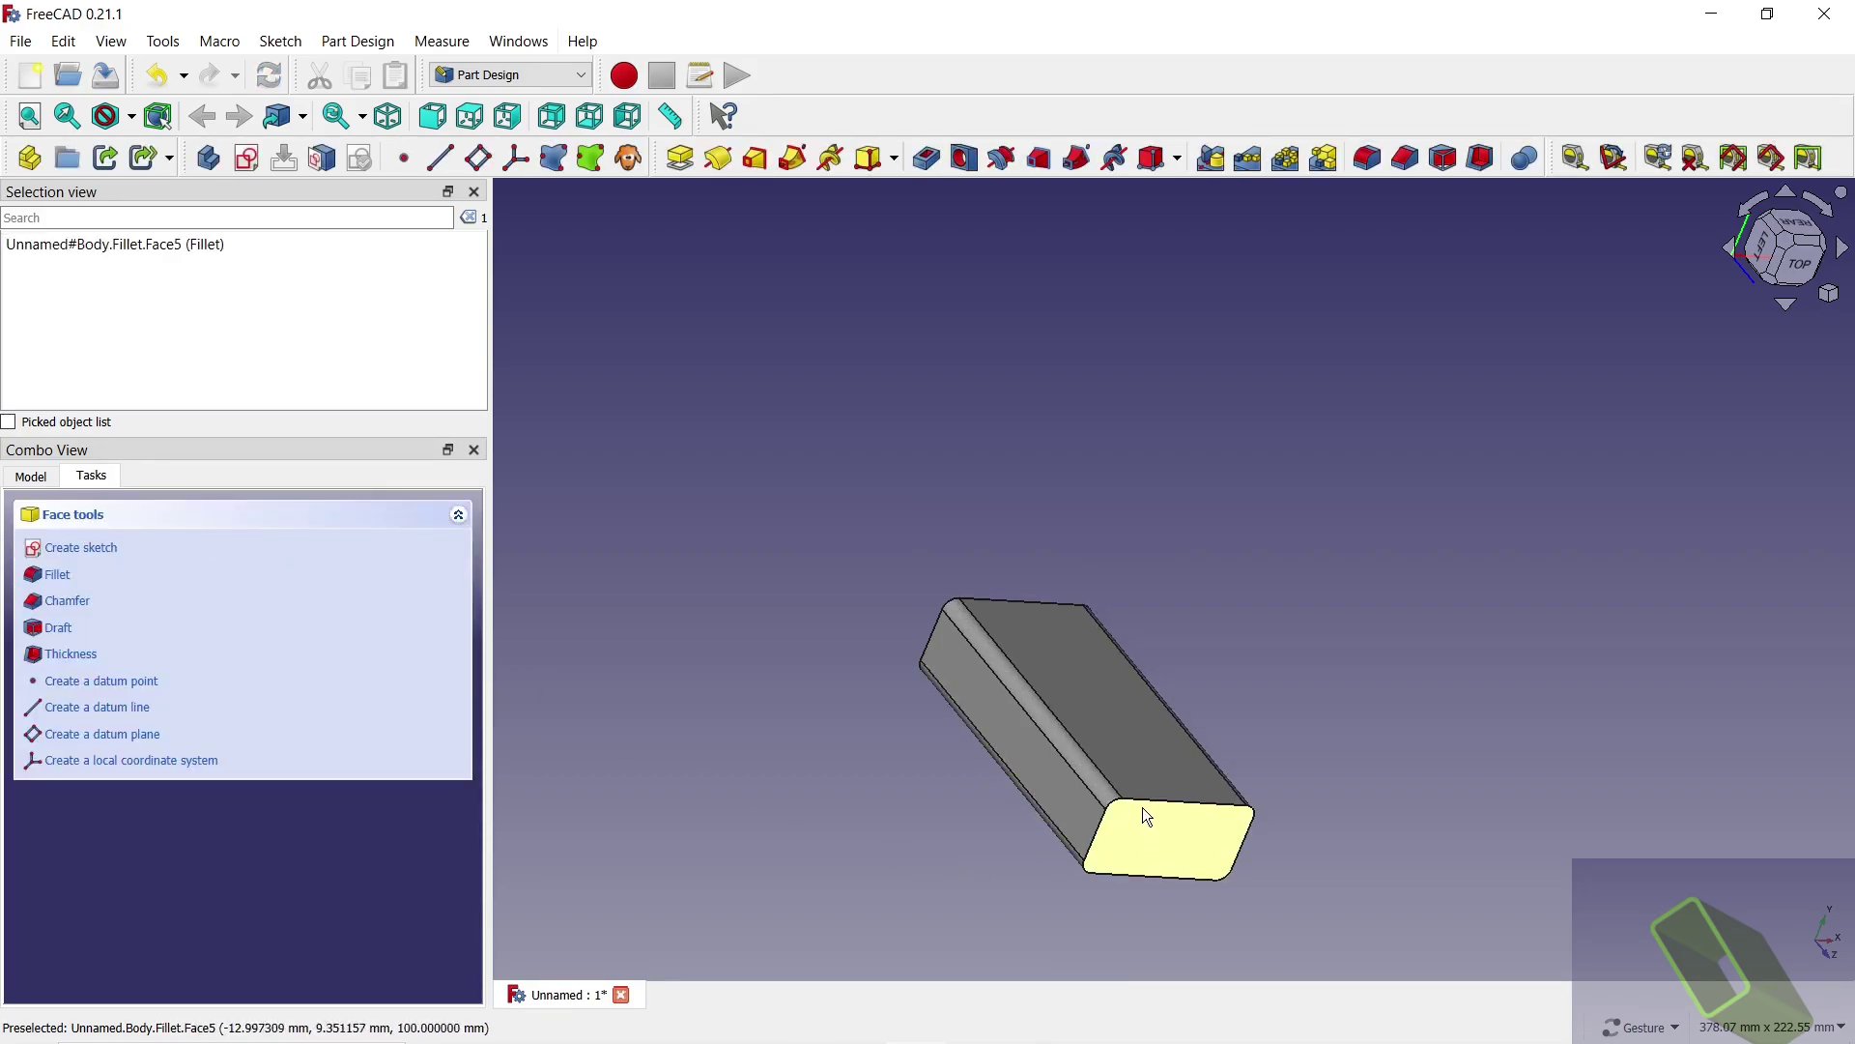
drag(858, 440, 1203, 715)
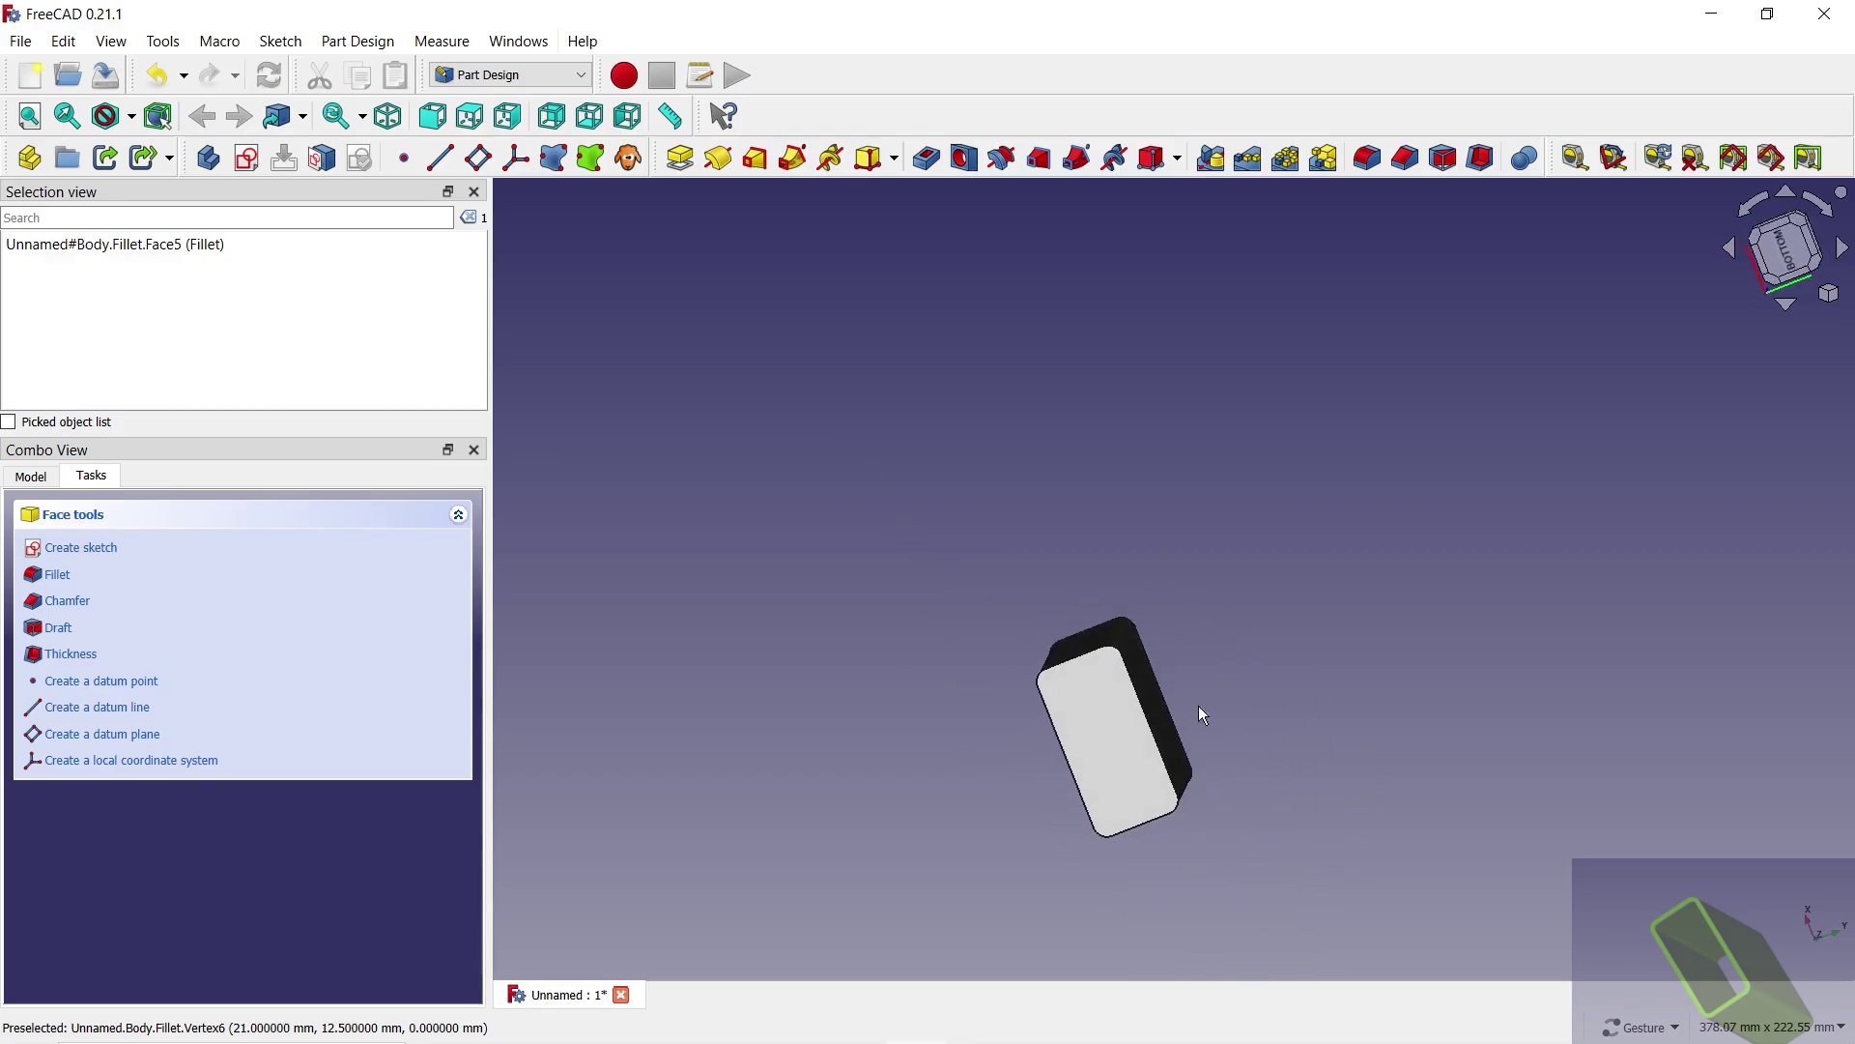
ctrl+click(1117, 749)
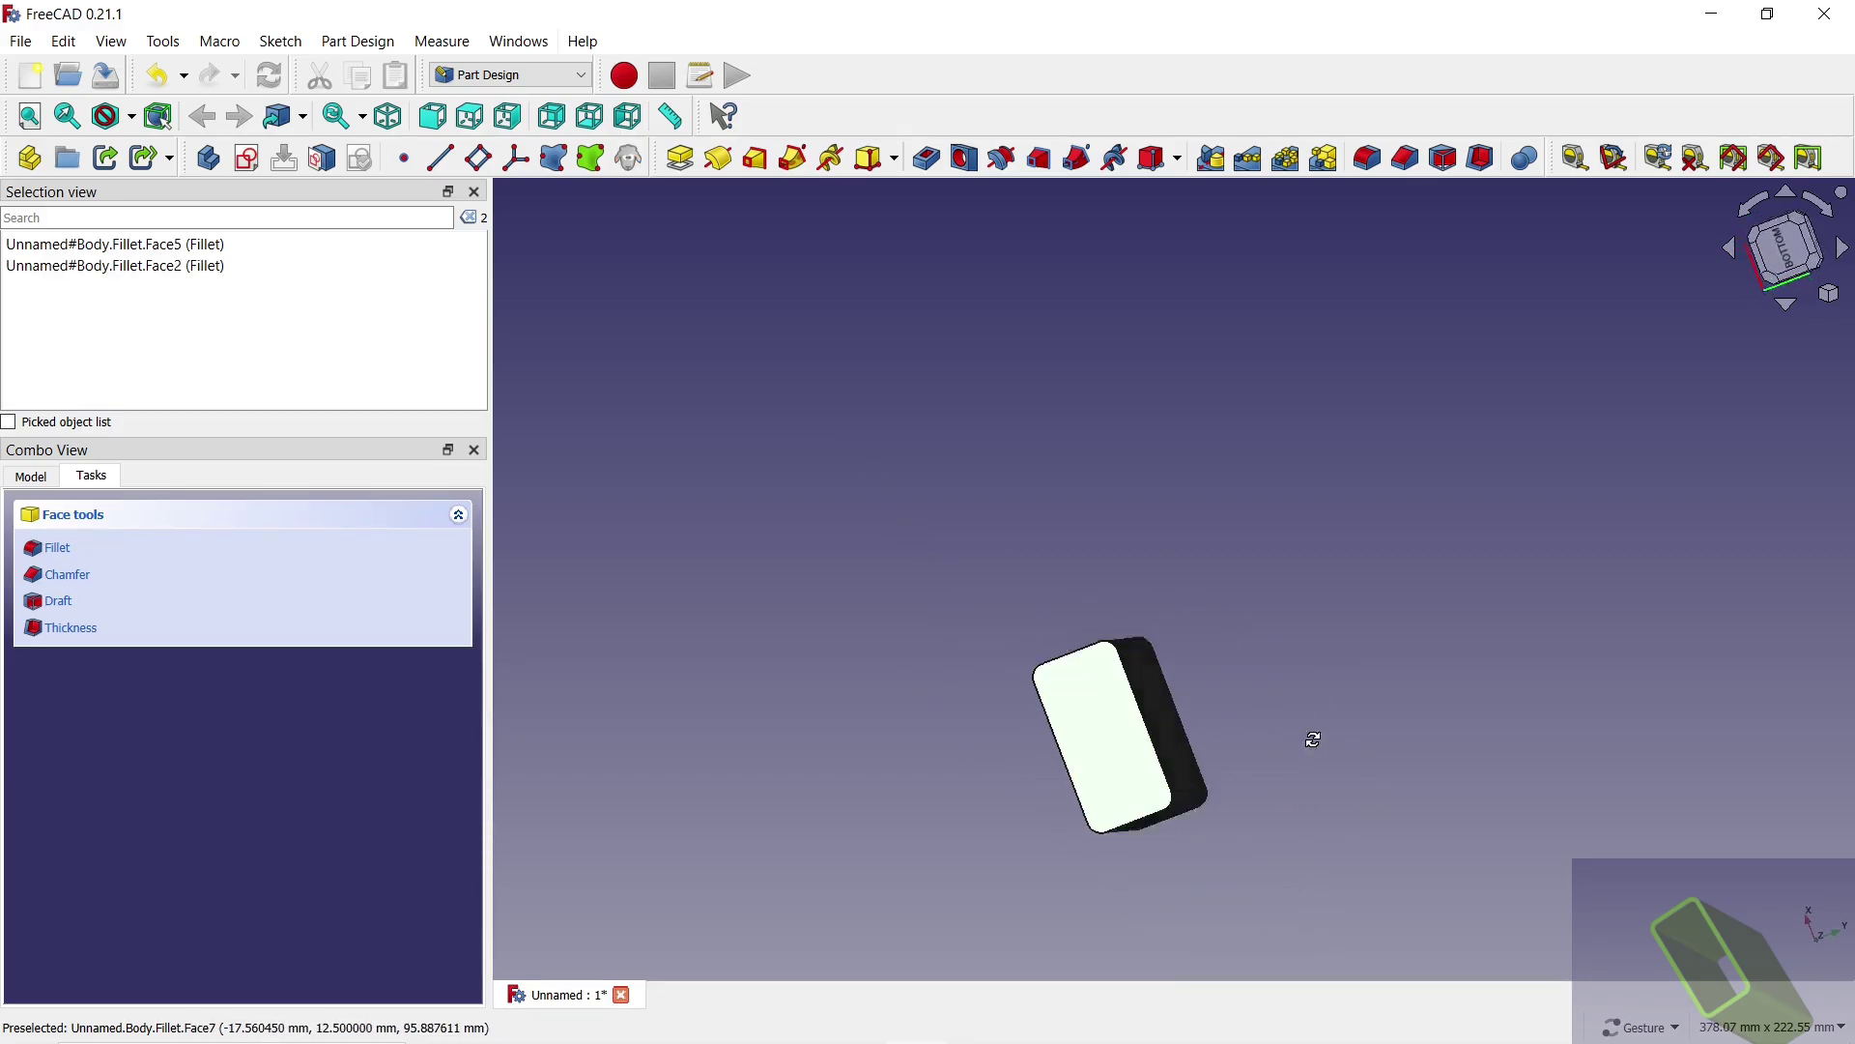
drag(1309, 741, 955, 468)
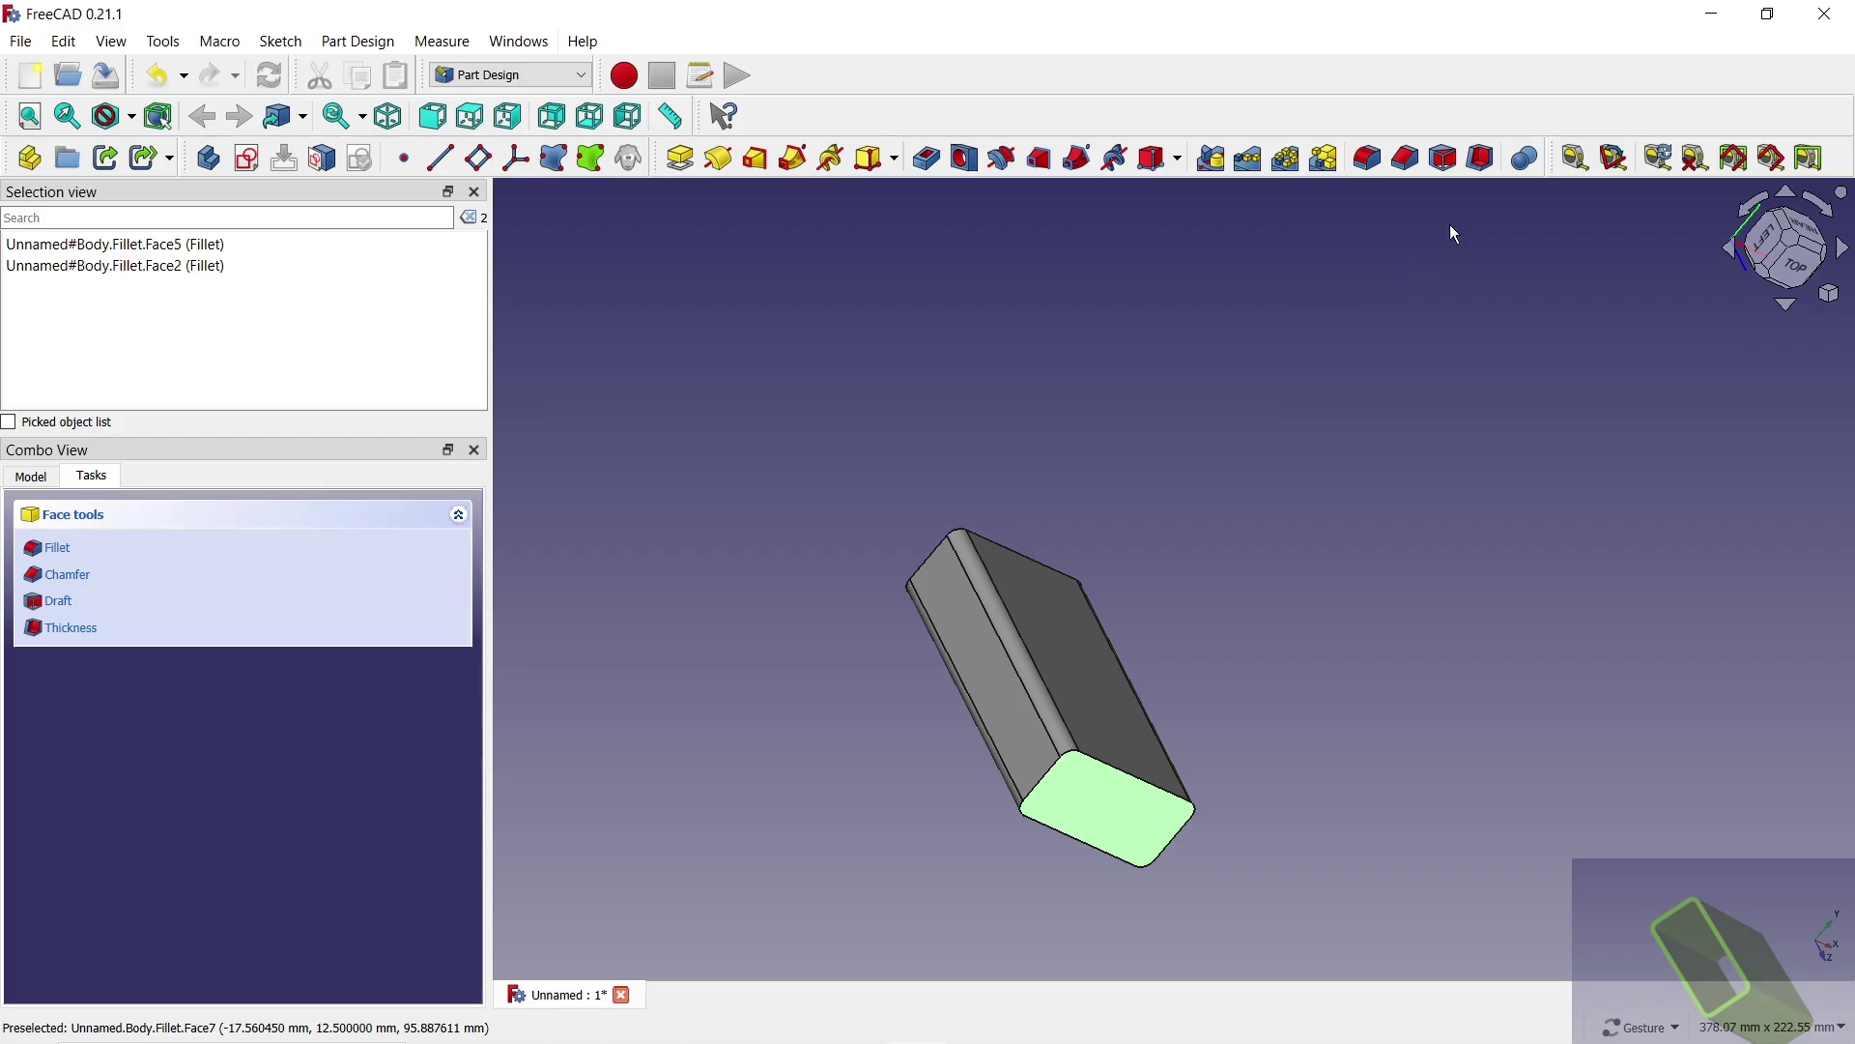
click(1480, 161)
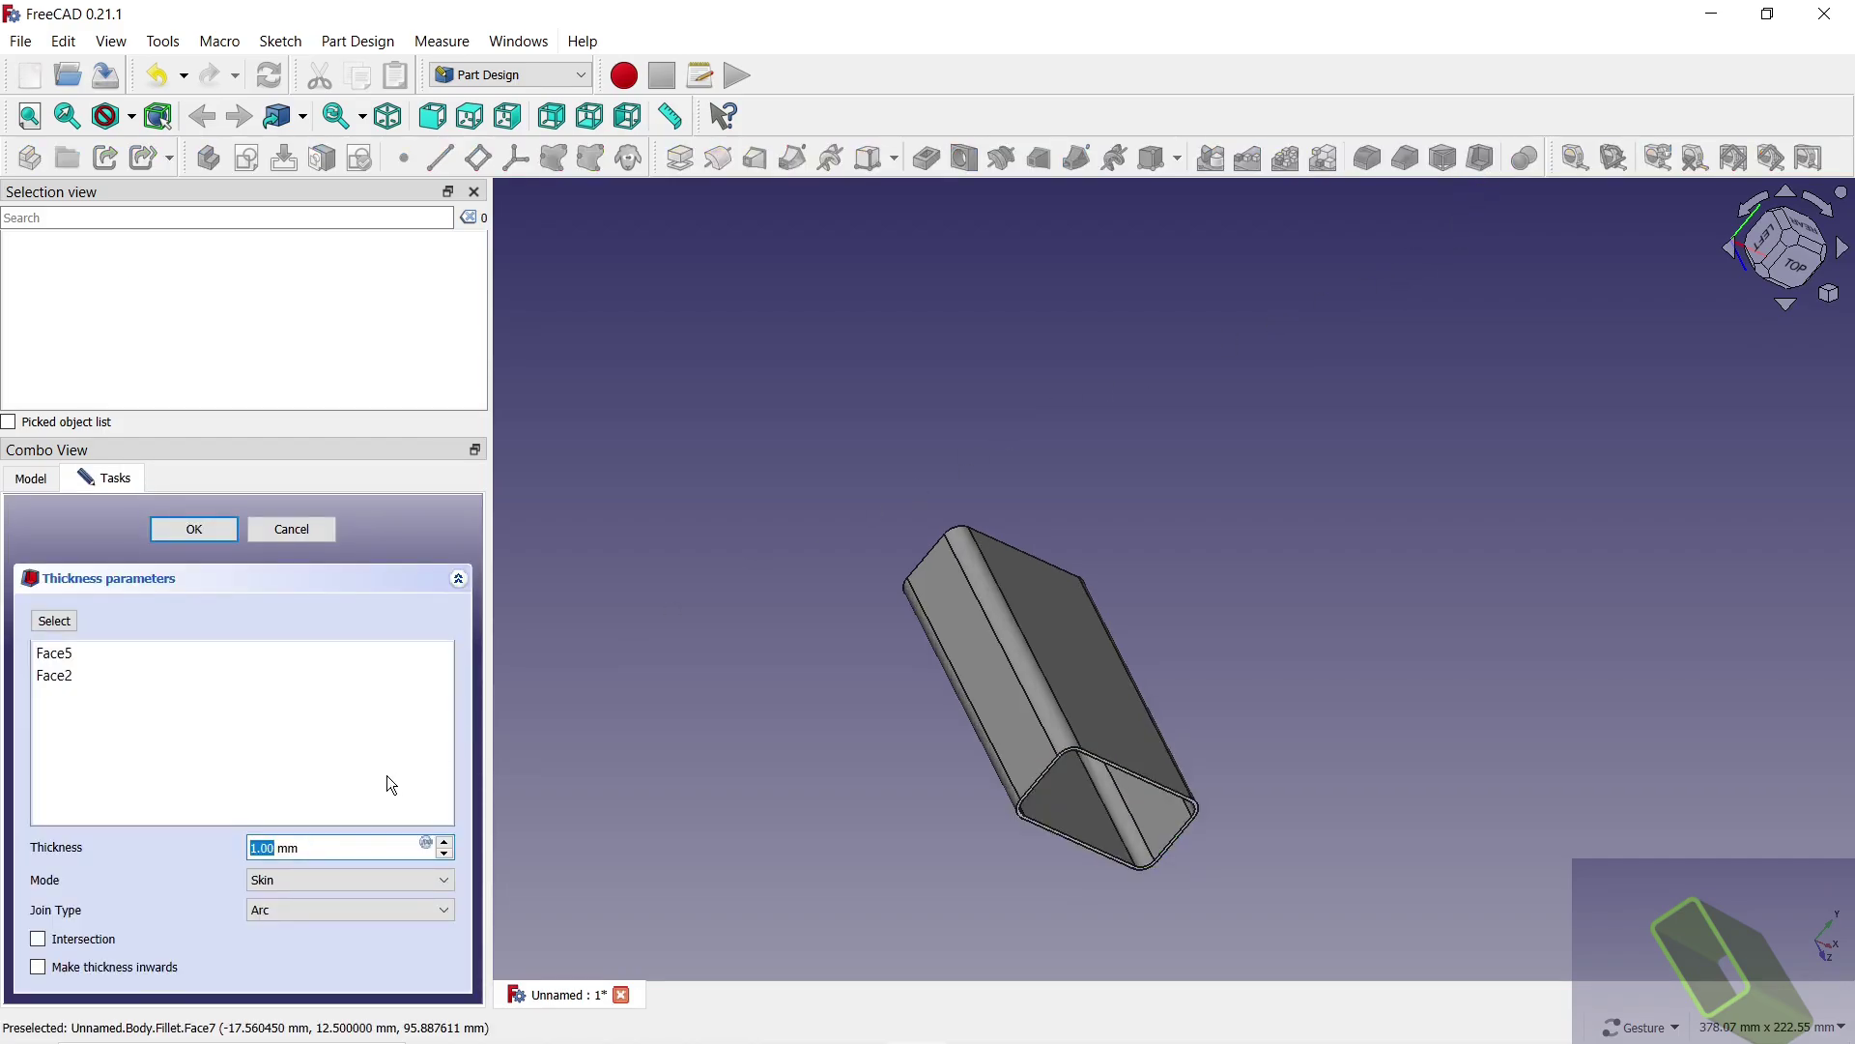
click(39, 970)
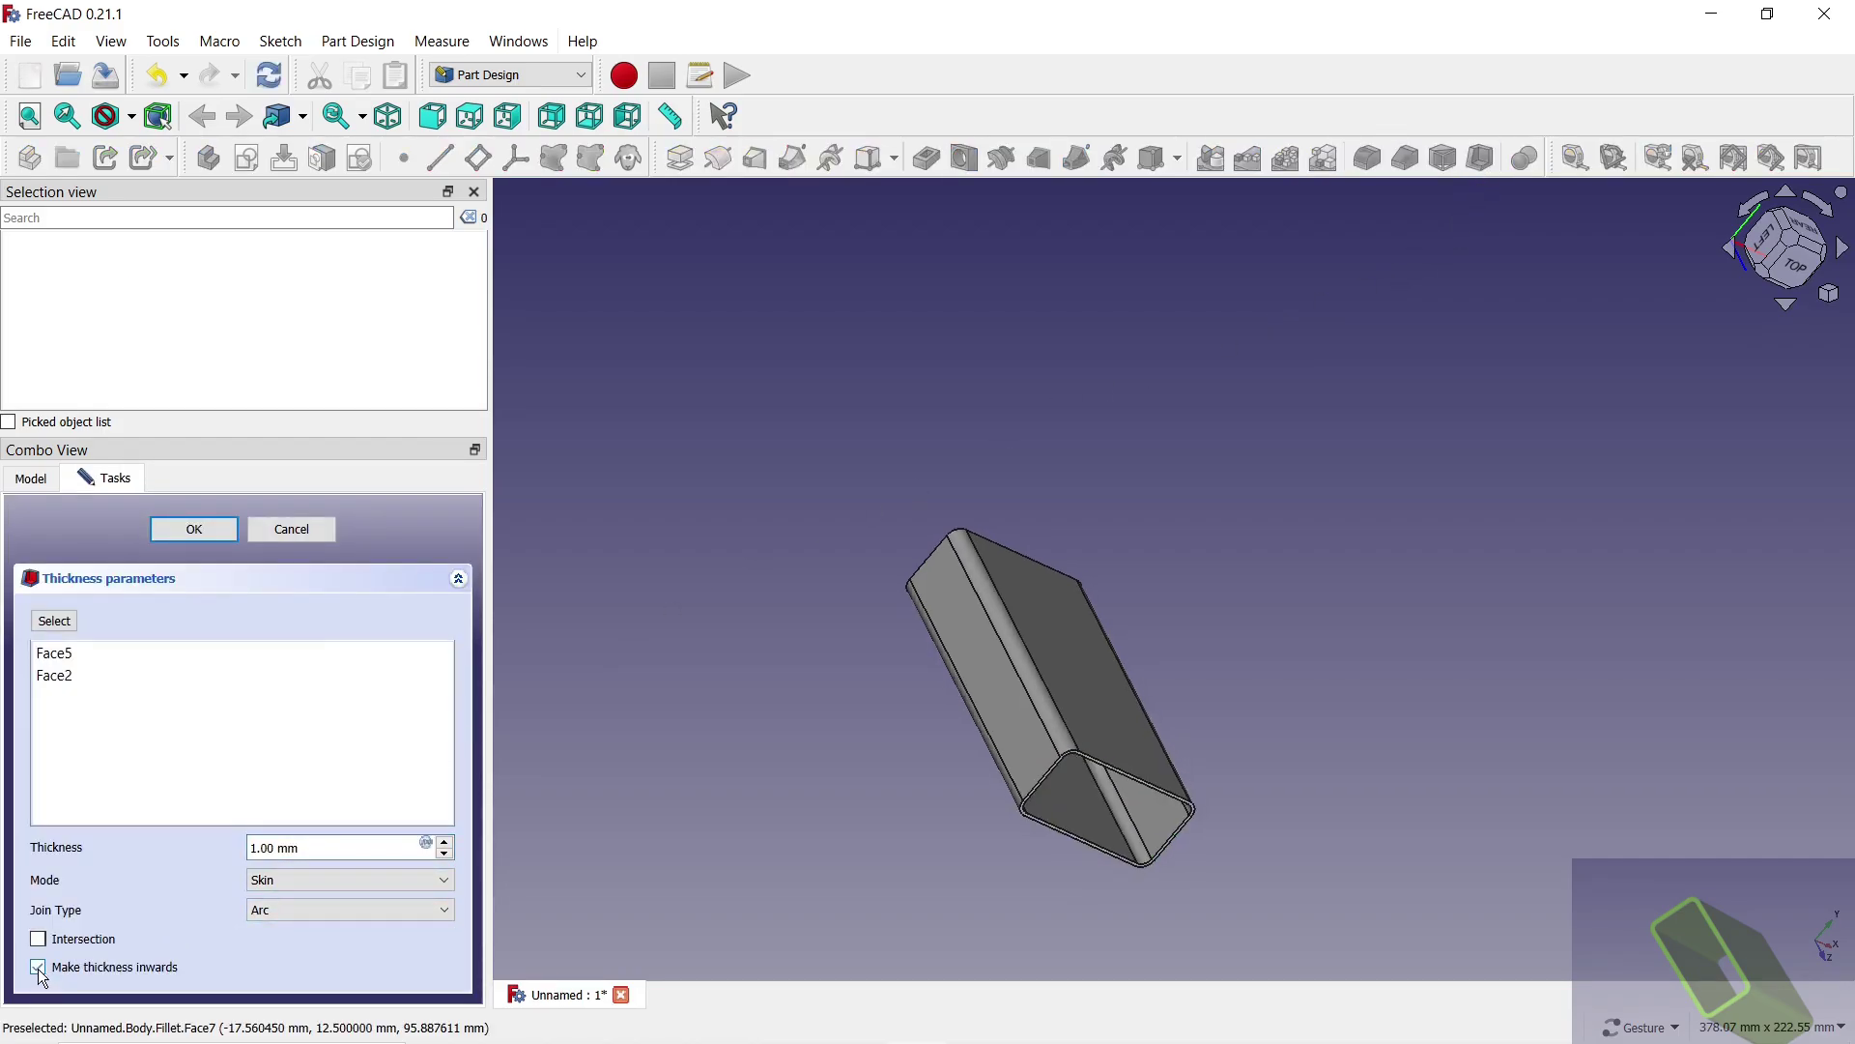
click(446, 845)
click(446, 845)
click(445, 845)
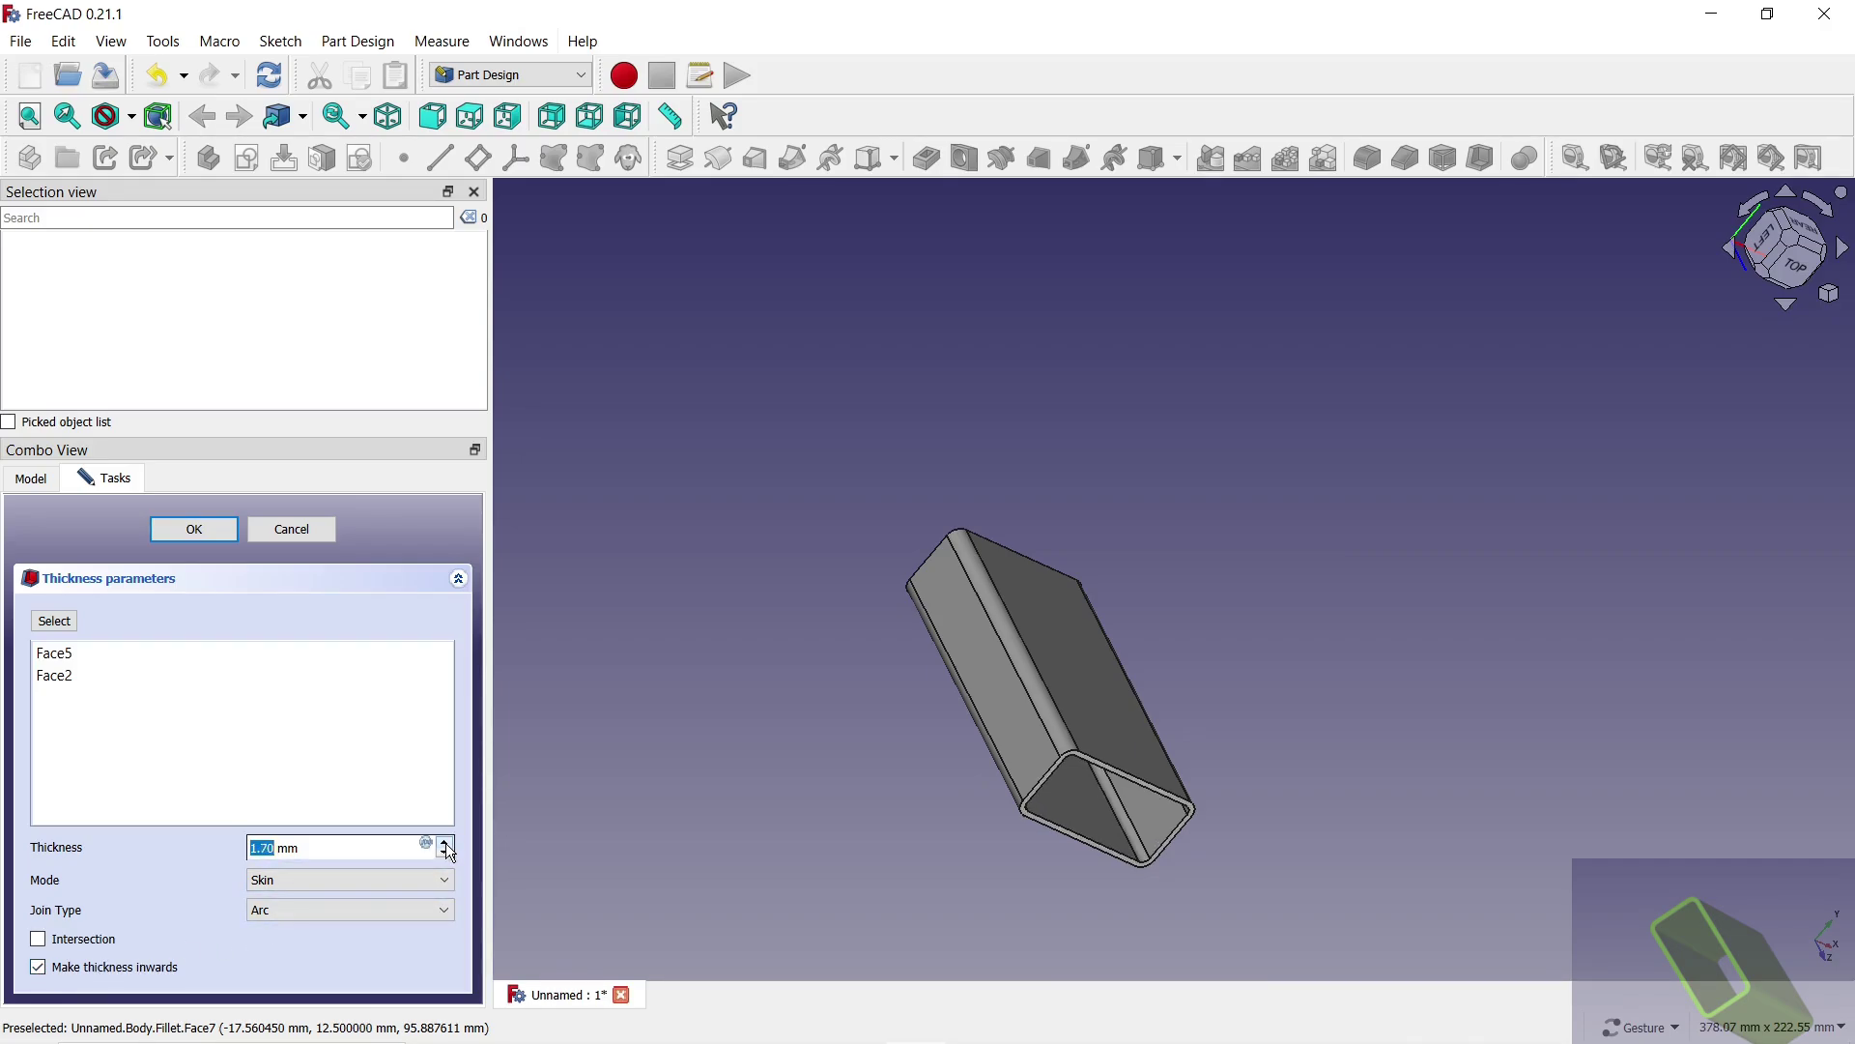
mouse_move(992, 881)
mouse_down()
mouse_move(931, 770)
mouse_move(833, 805)
mouse_up()
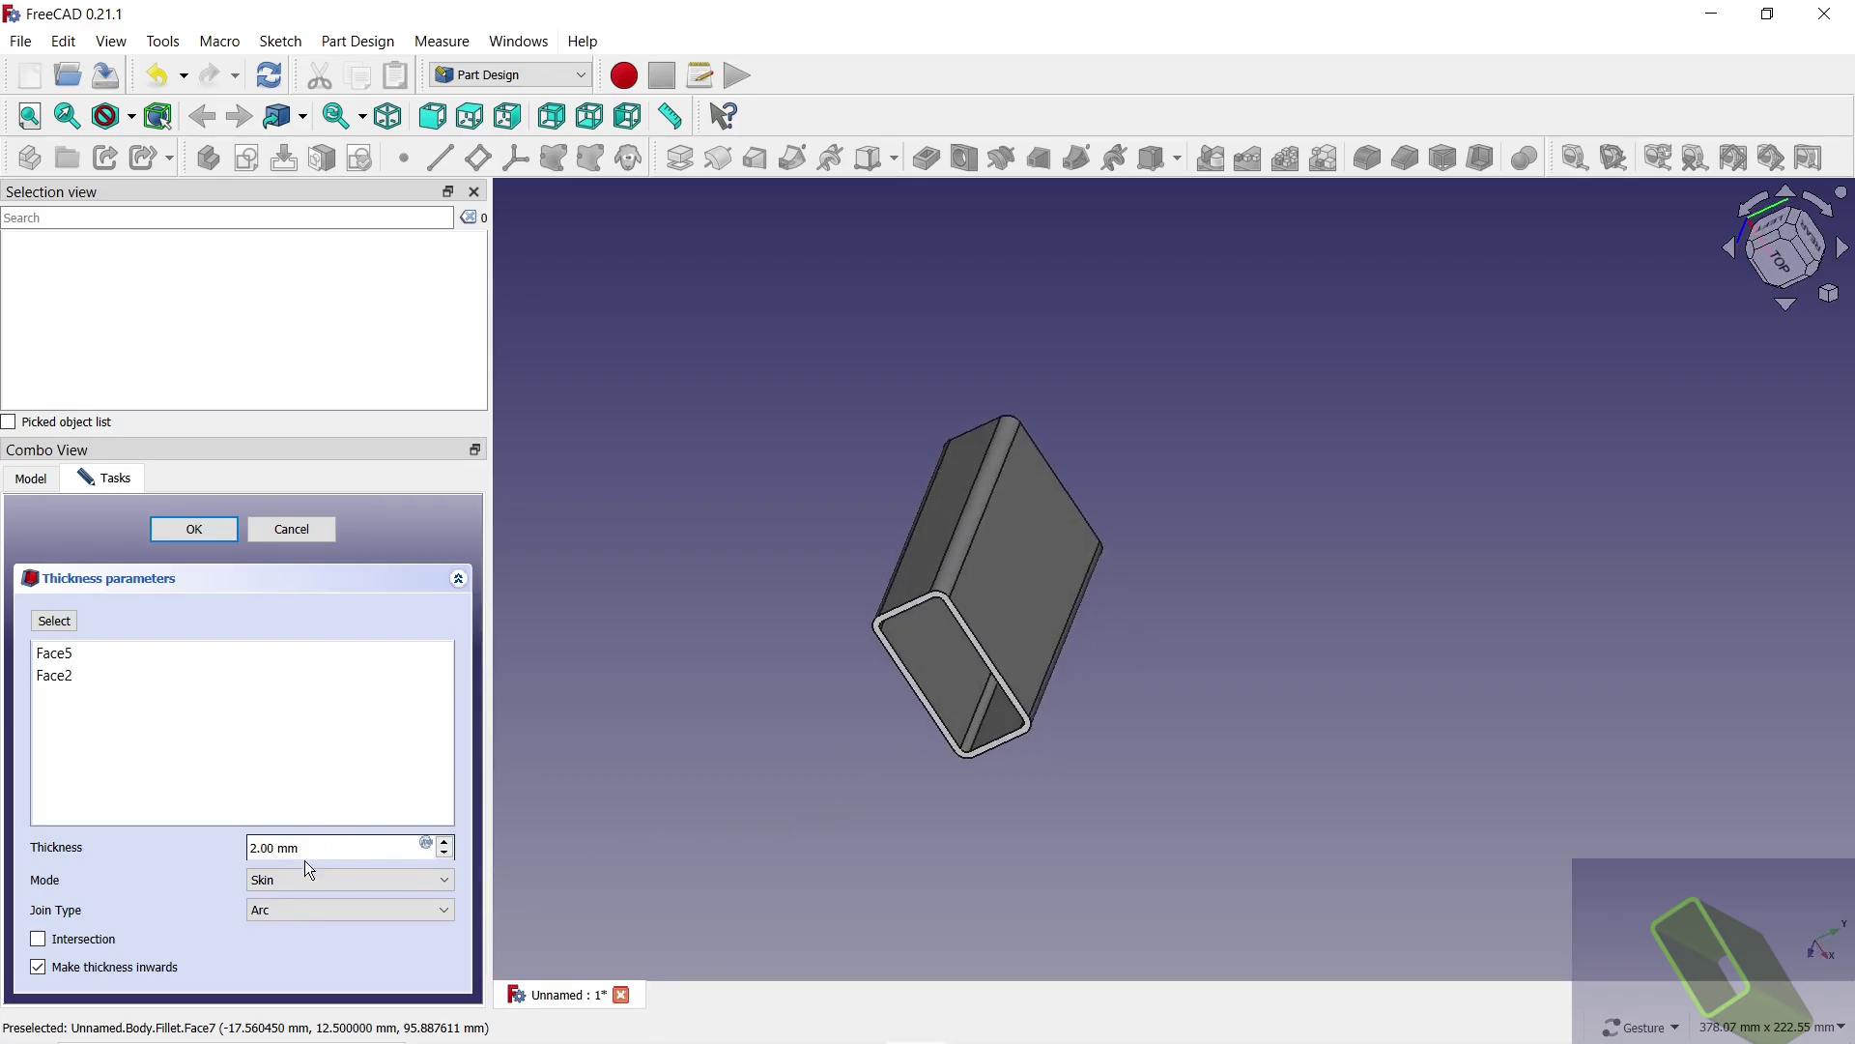
click(190, 536)
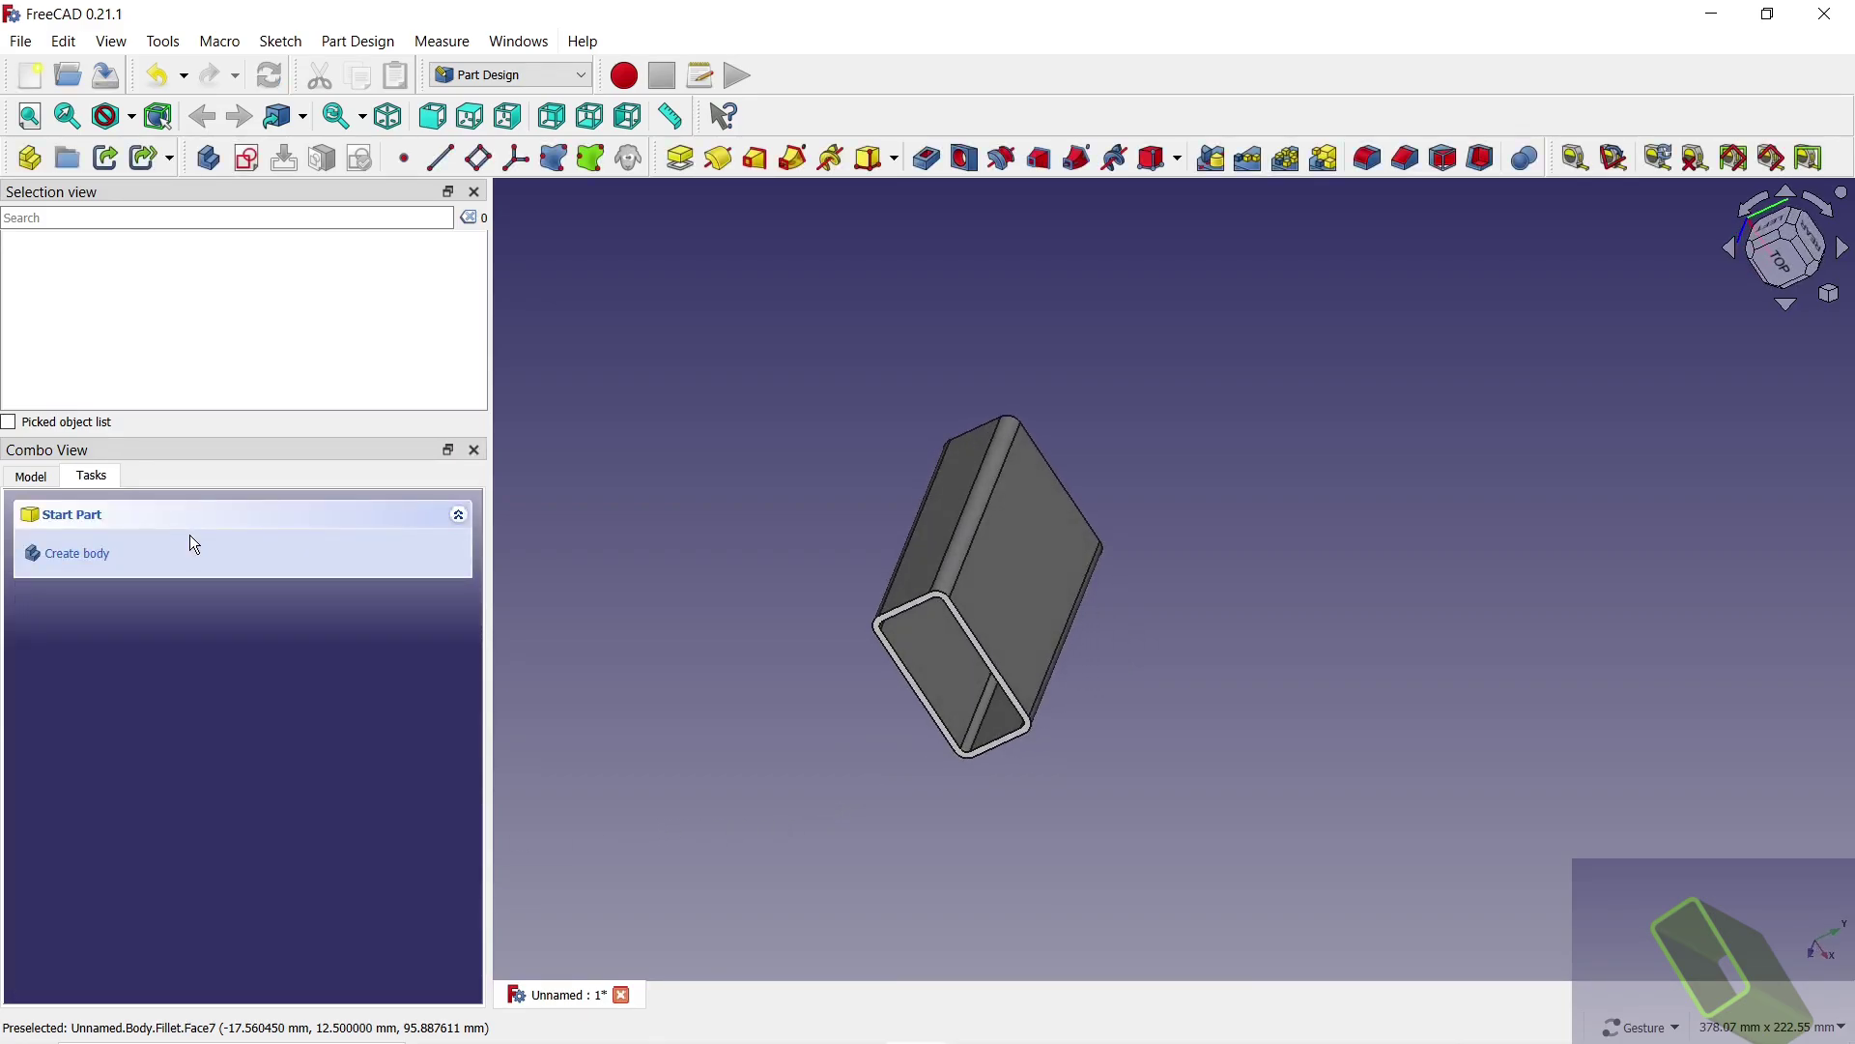
Step: Set the Body's display mode to Shaded and its shape colour to green #55aa00
click(92, 527)
right_click(96, 527)
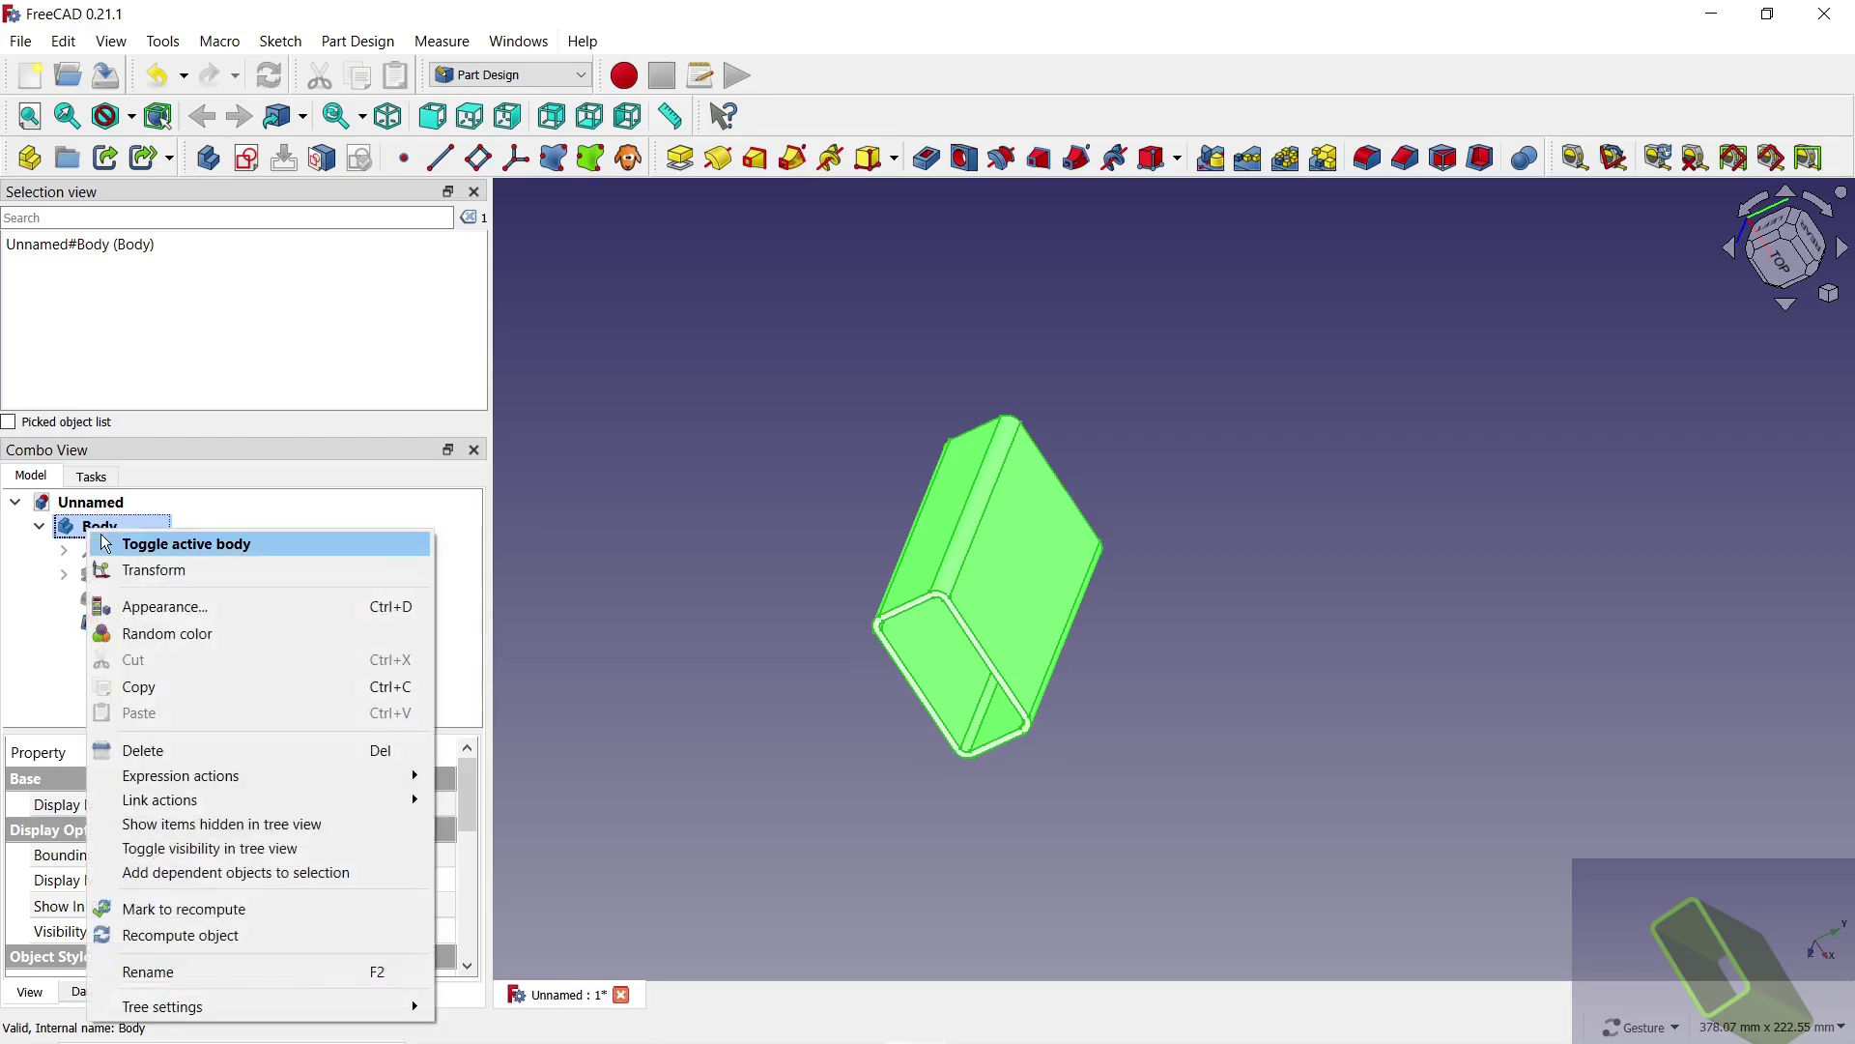
click(163, 611)
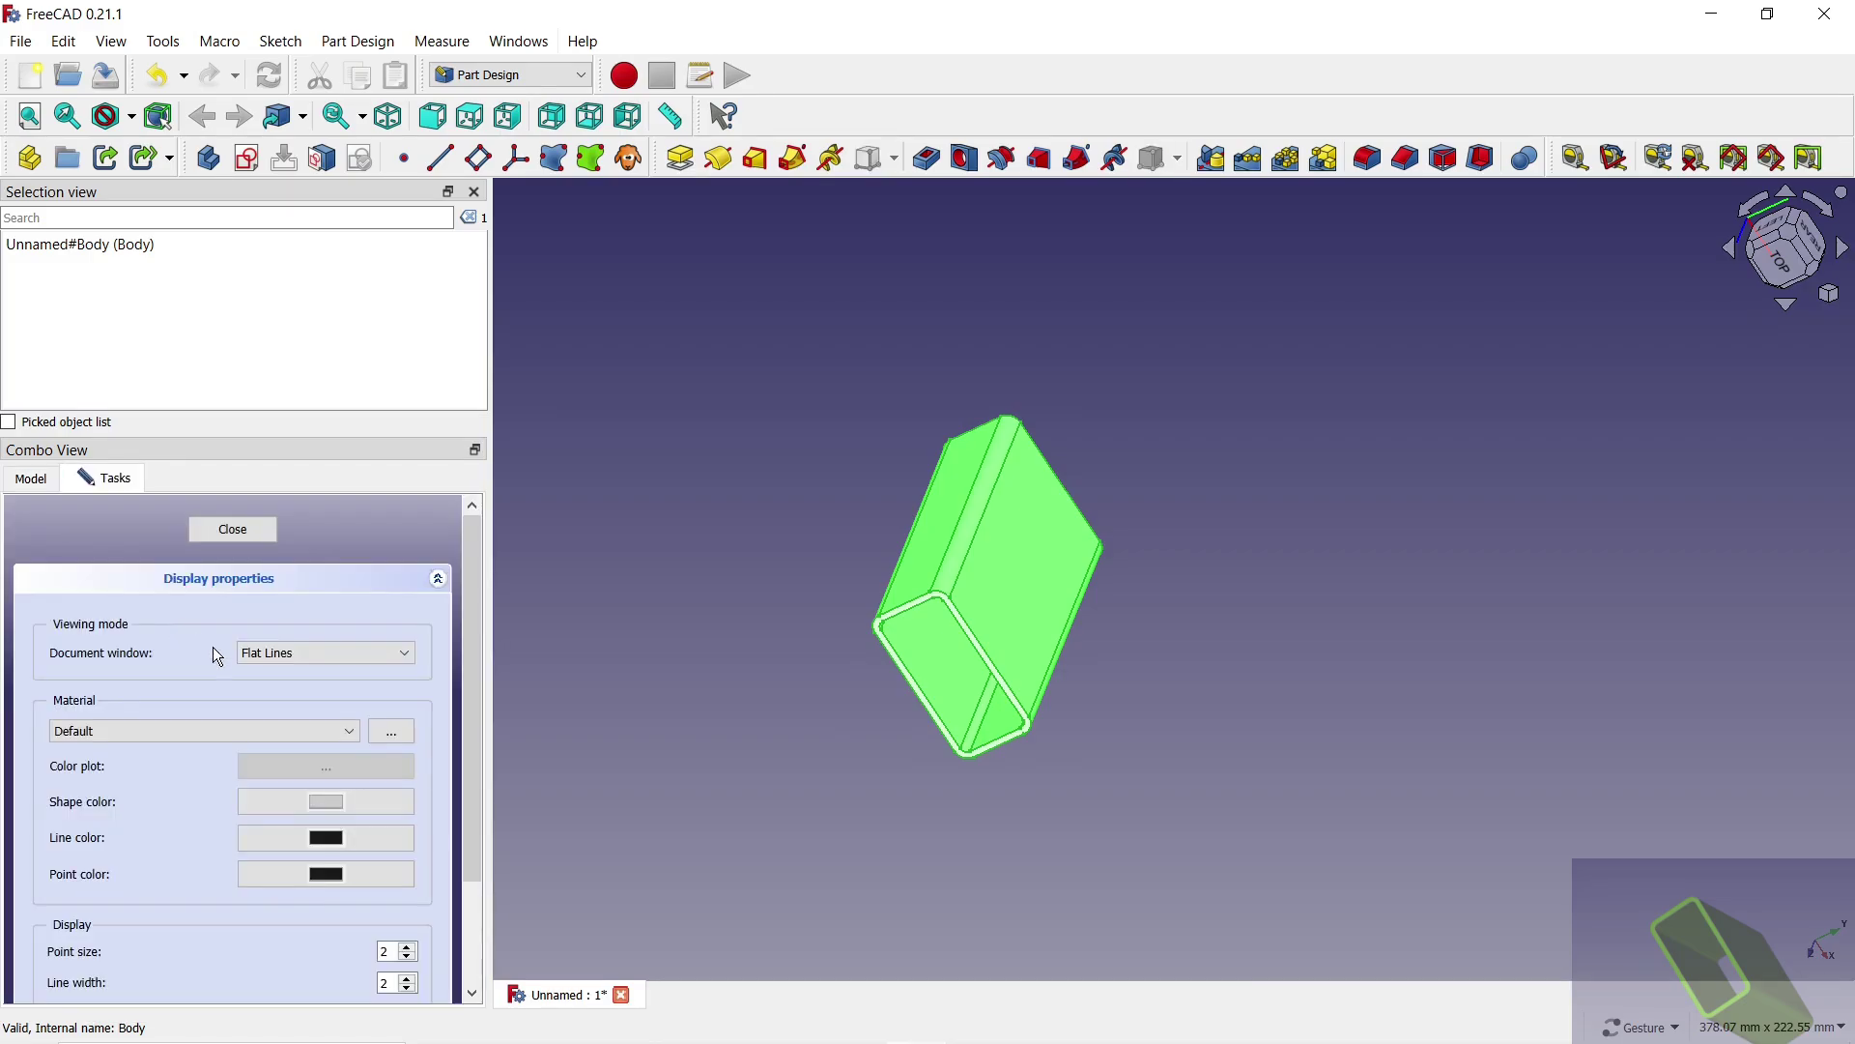
click(319, 653)
click(326, 802)
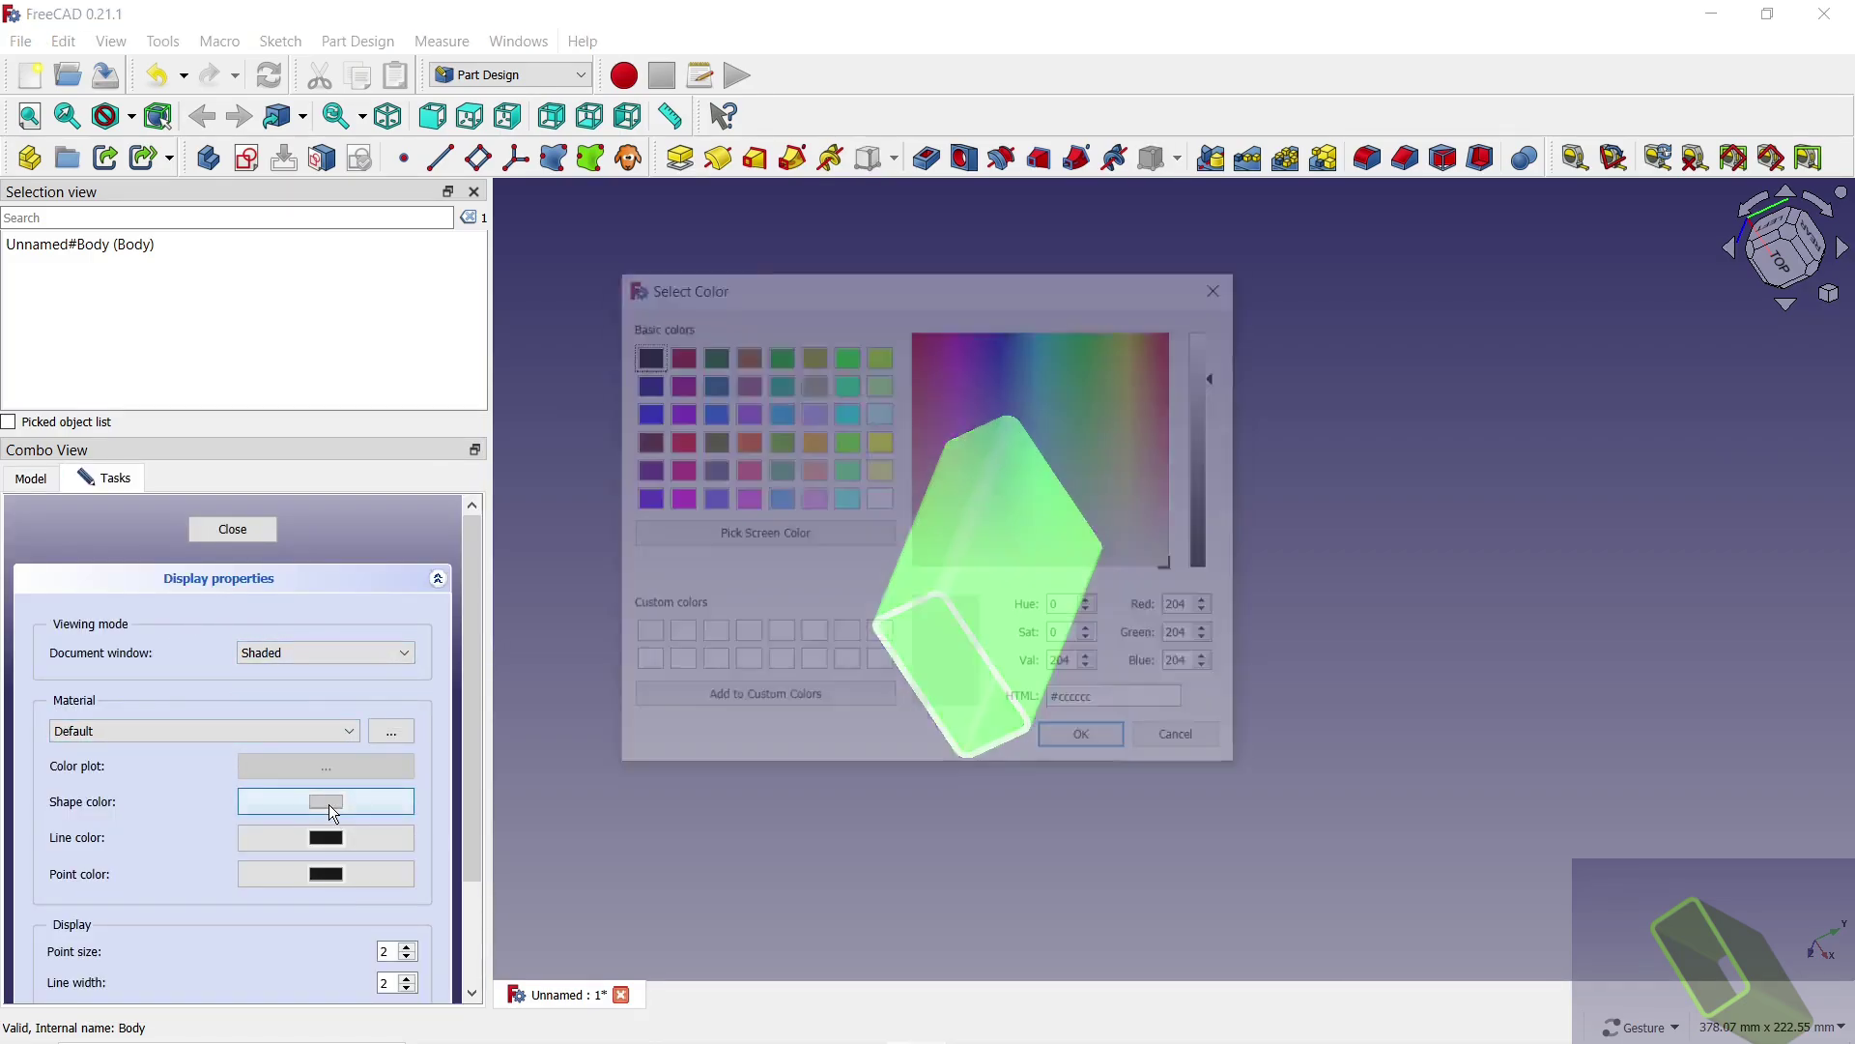
click(781, 447)
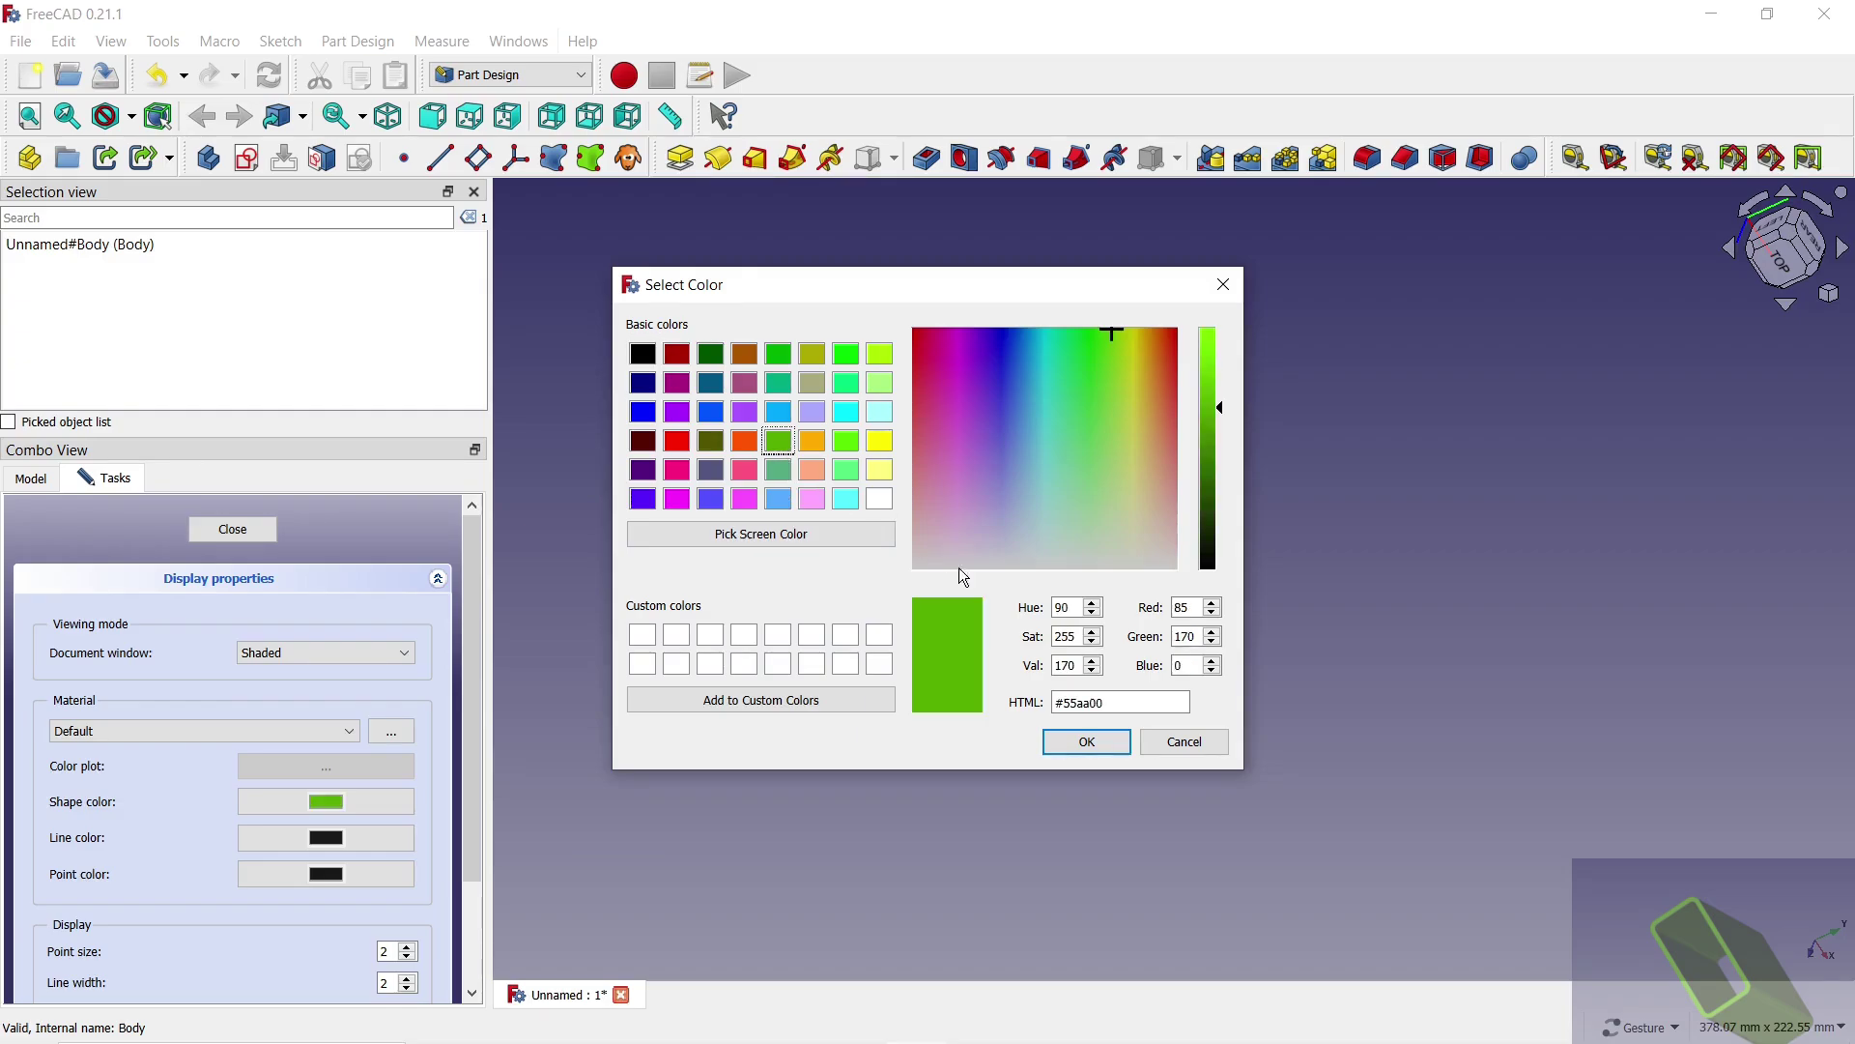
click(1086, 742)
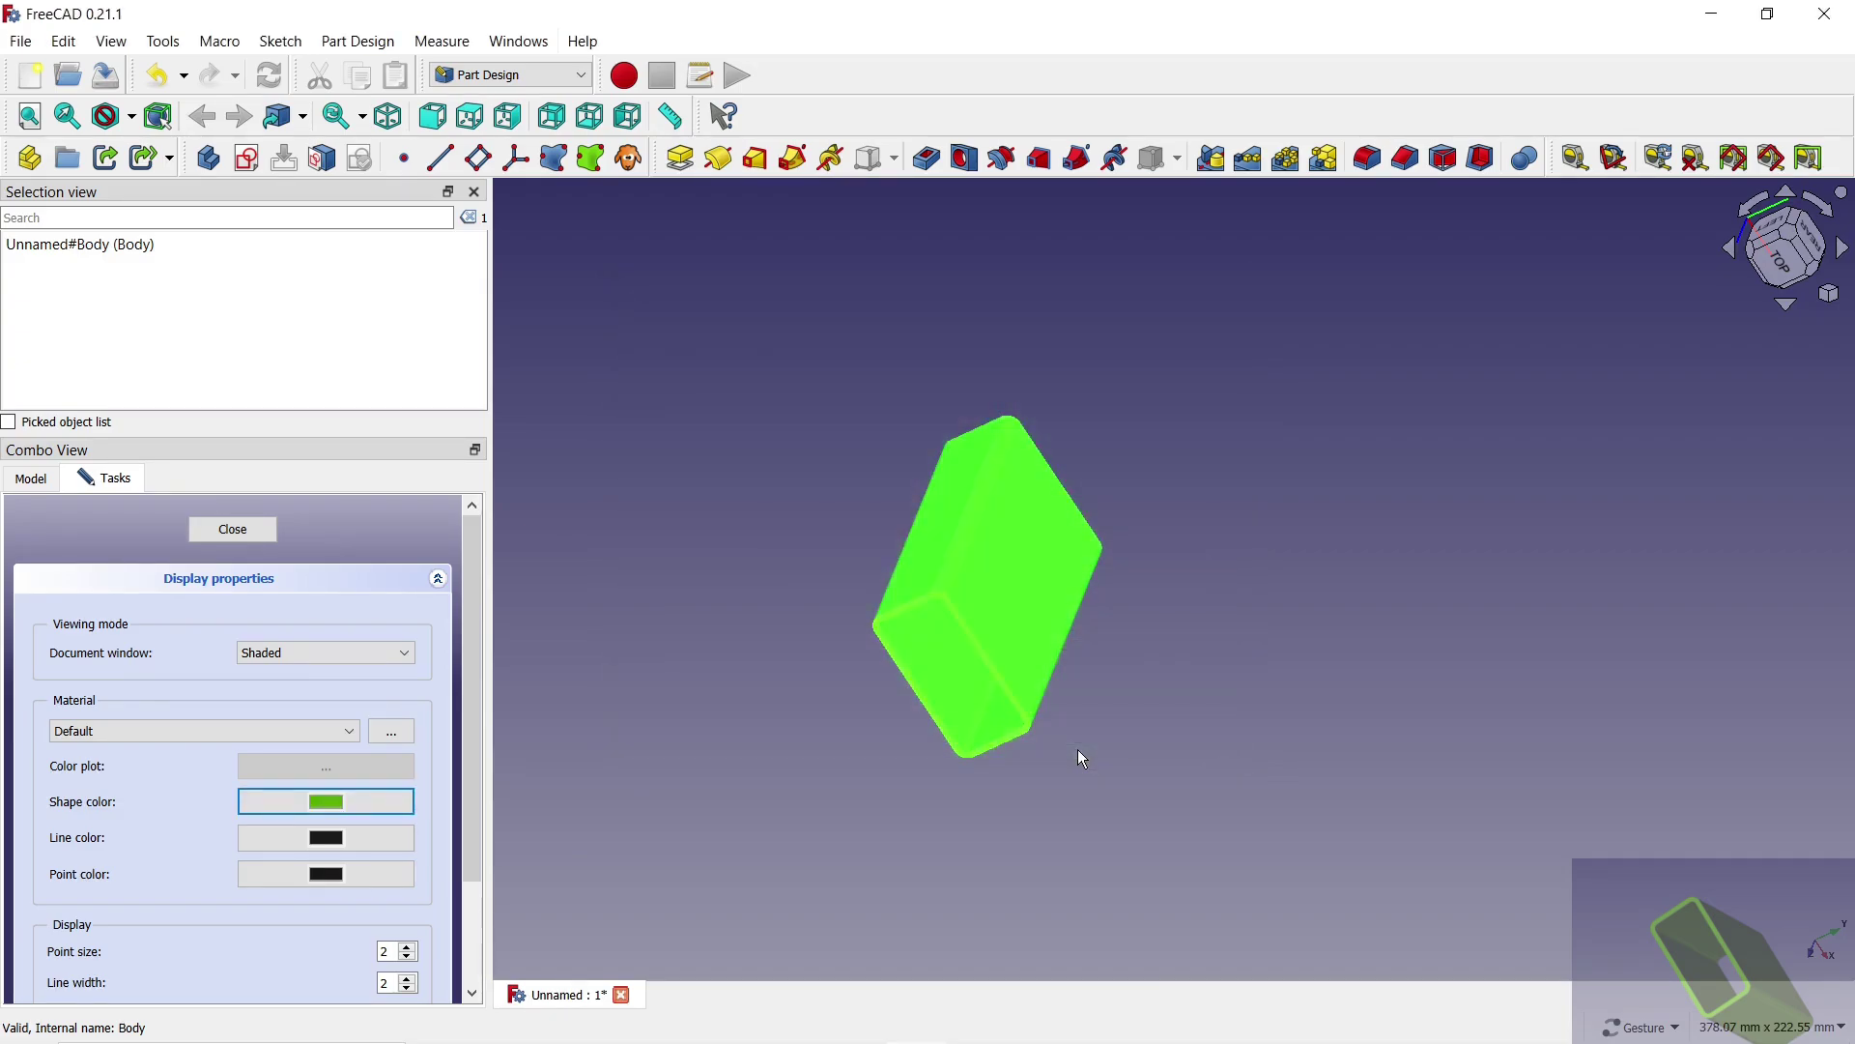
click(232, 530)
Step: In Part Design, create a new document, body and sketch on the XY plane
mouse_move(764, 694)
mouse_down()
mouse_move(1133, 707)
mouse_move(1127, 745)
mouse_move(1379, 622)
mouse_up()
mouse_move(684, 629)
mouse_down()
mouse_move(775, 701)
mouse_move(812, 762)
mouse_move(1002, 750)
mouse_move(1052, 712)
mouse_move(983, 750)
mouse_up()
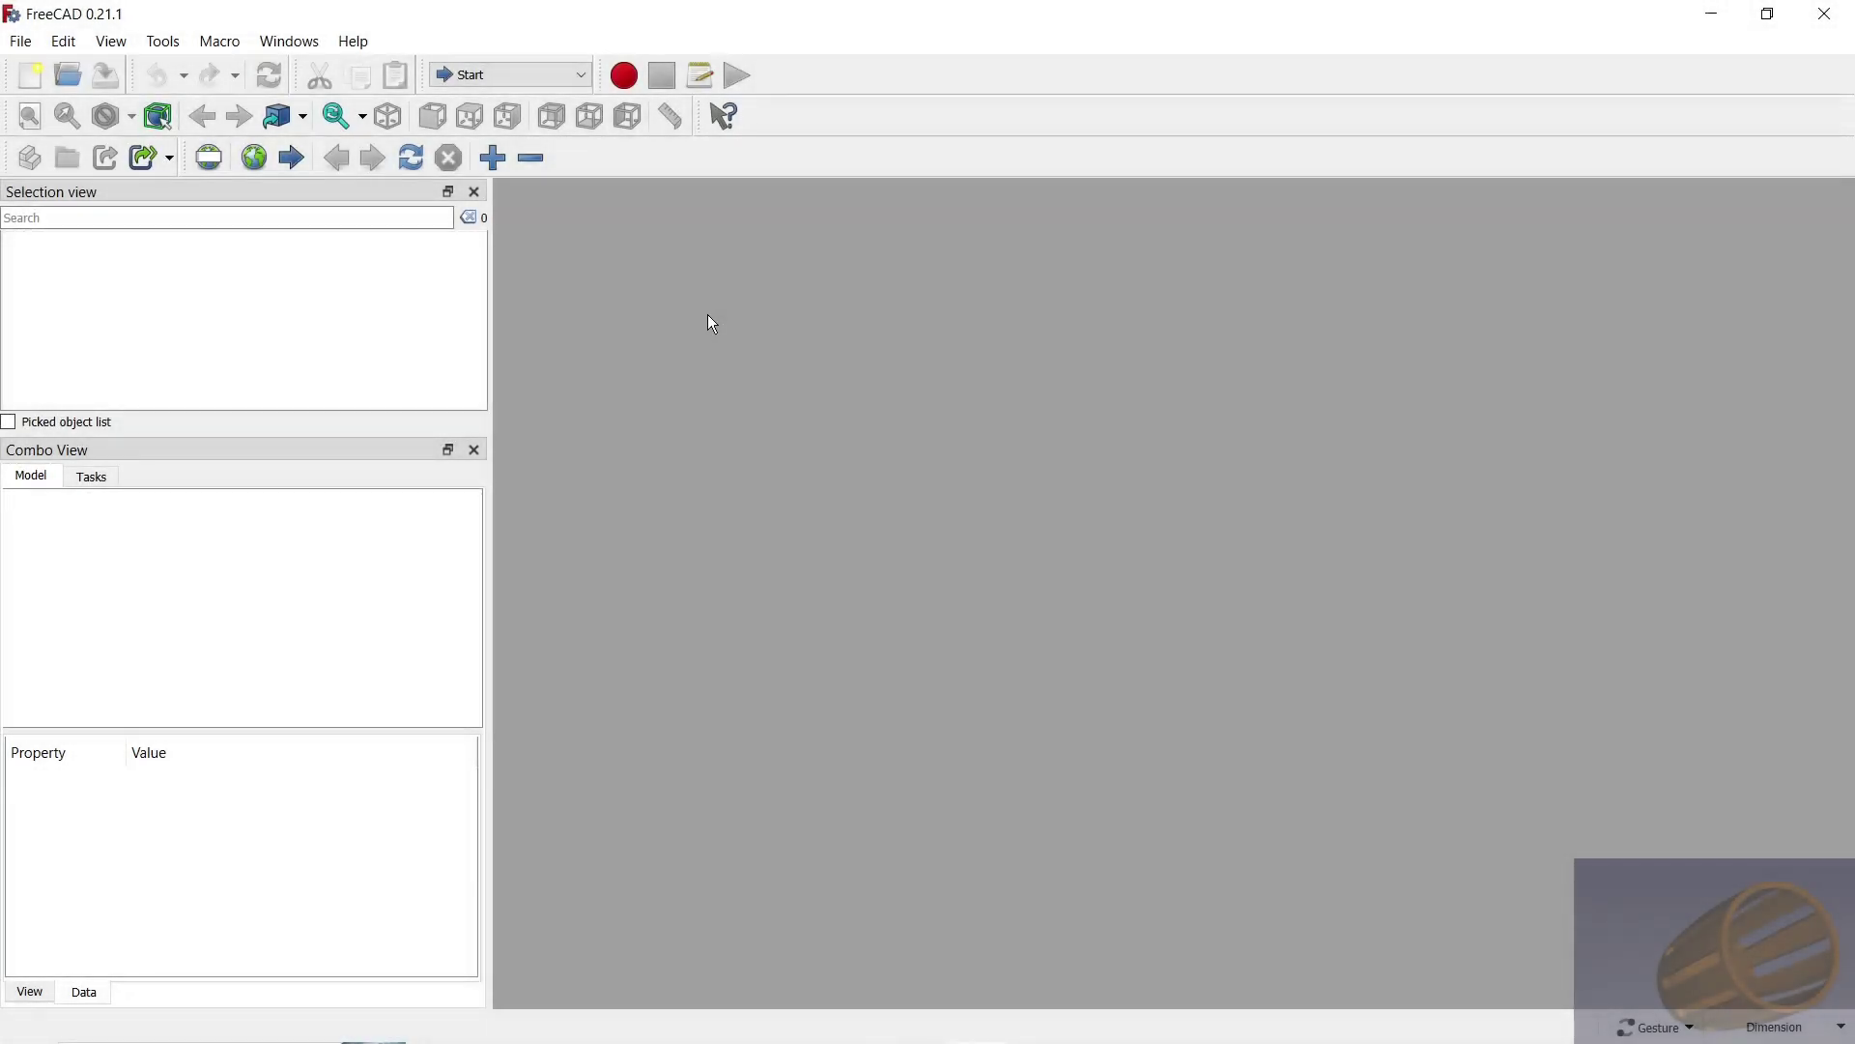
click(582, 78)
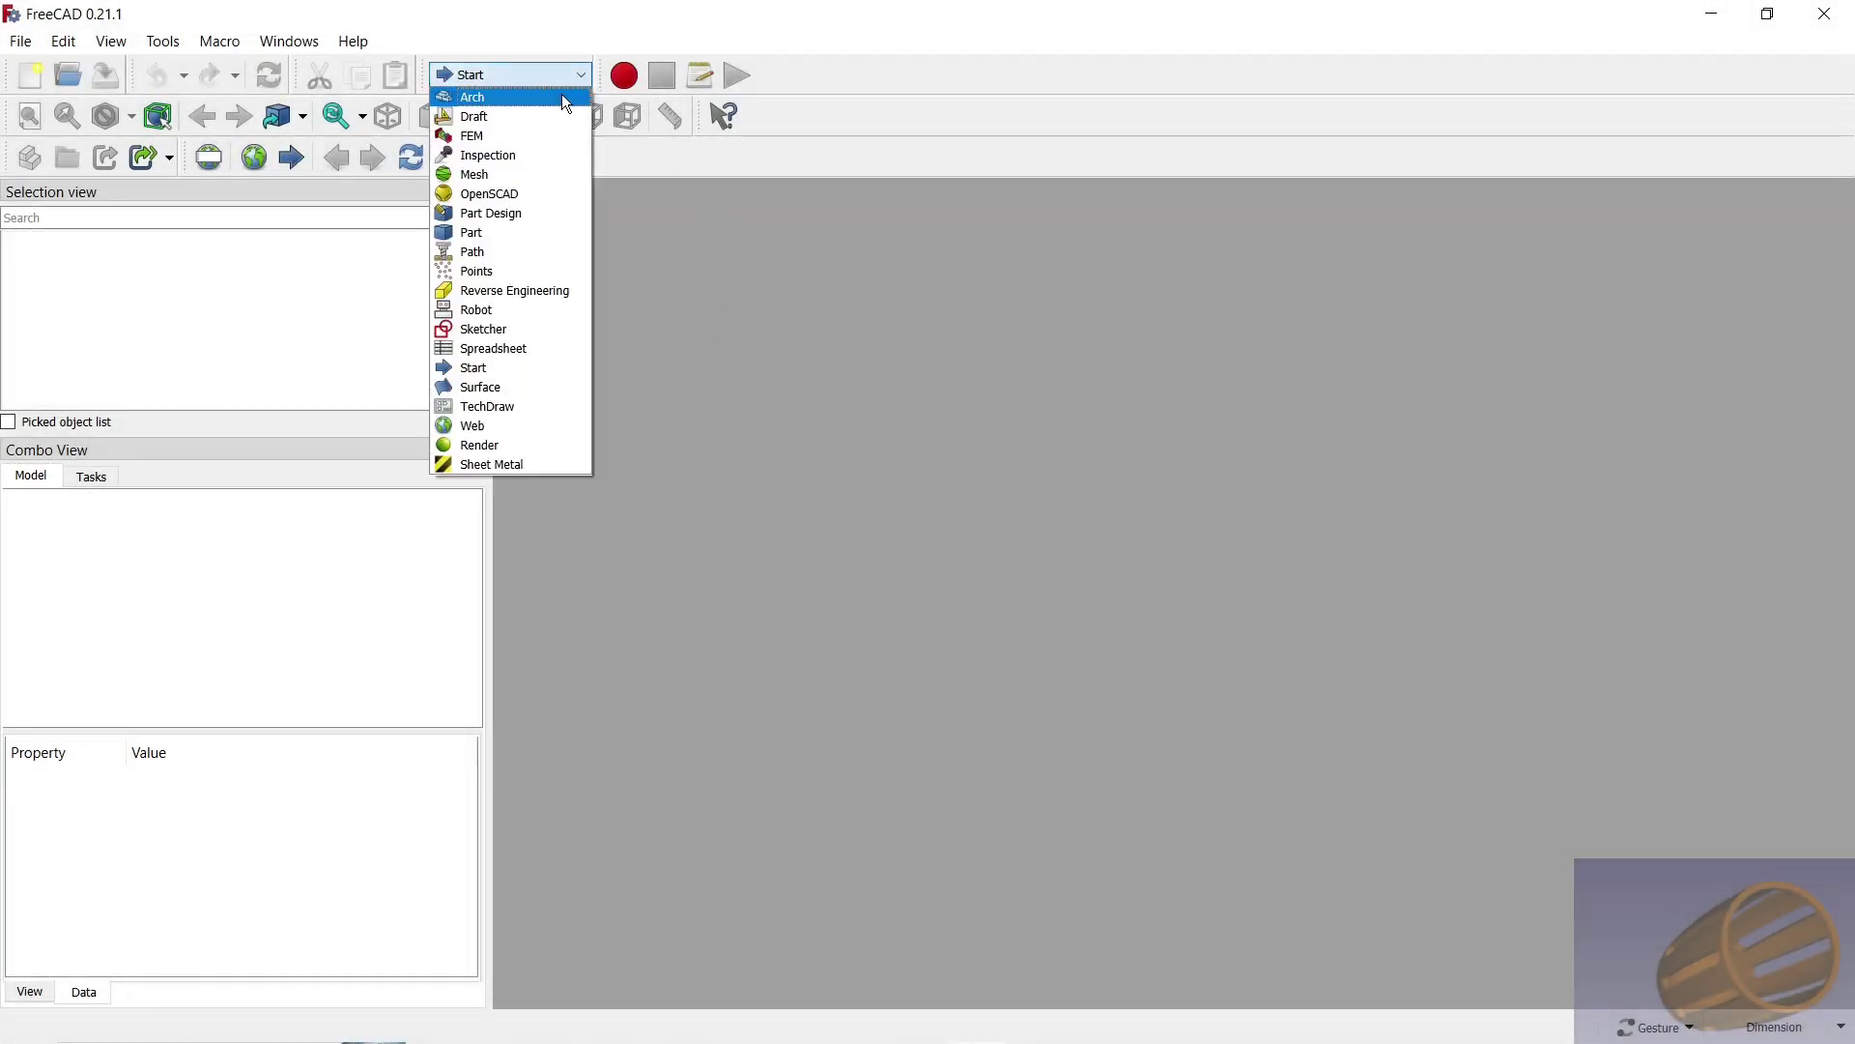
click(525, 209)
key(ctrl+n)
click(73, 551)
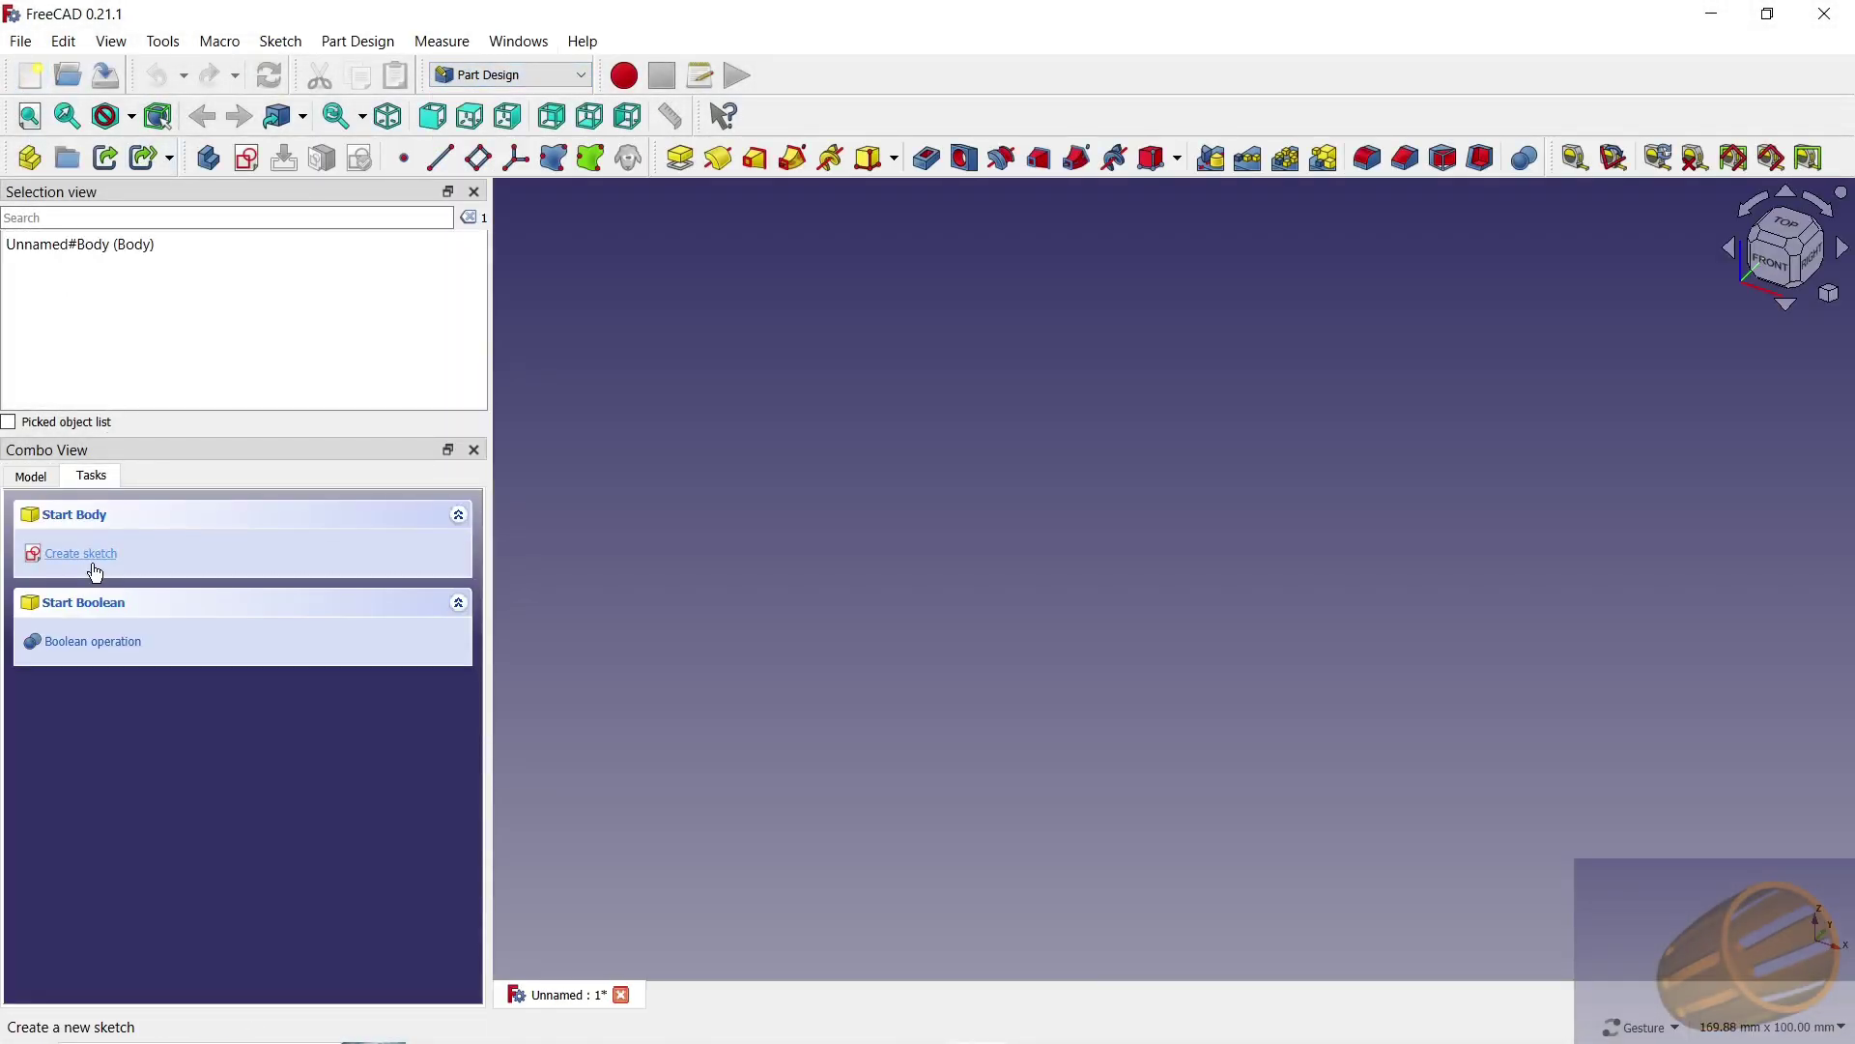
click(101, 626)
click(170, 530)
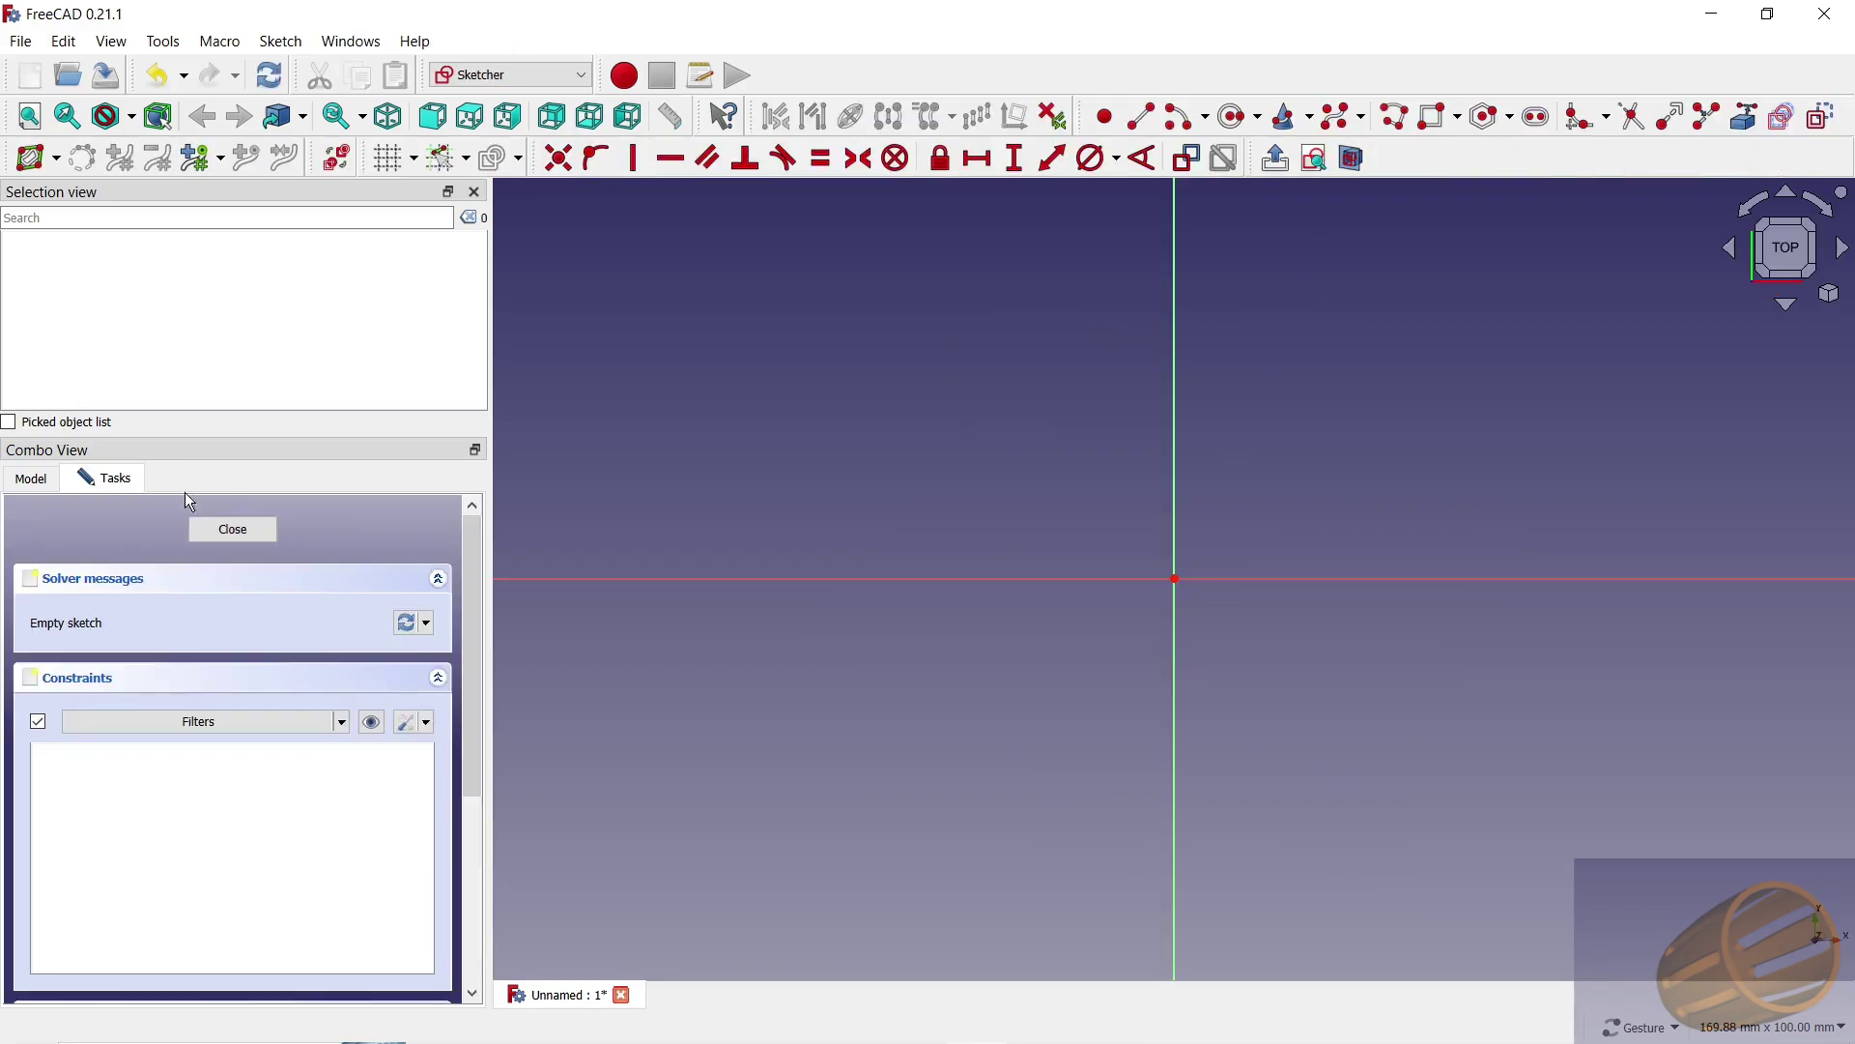
Step: Draw a closed polyline: straight base and left side, long shallow top arc, rounded corner arc
click(1392, 130)
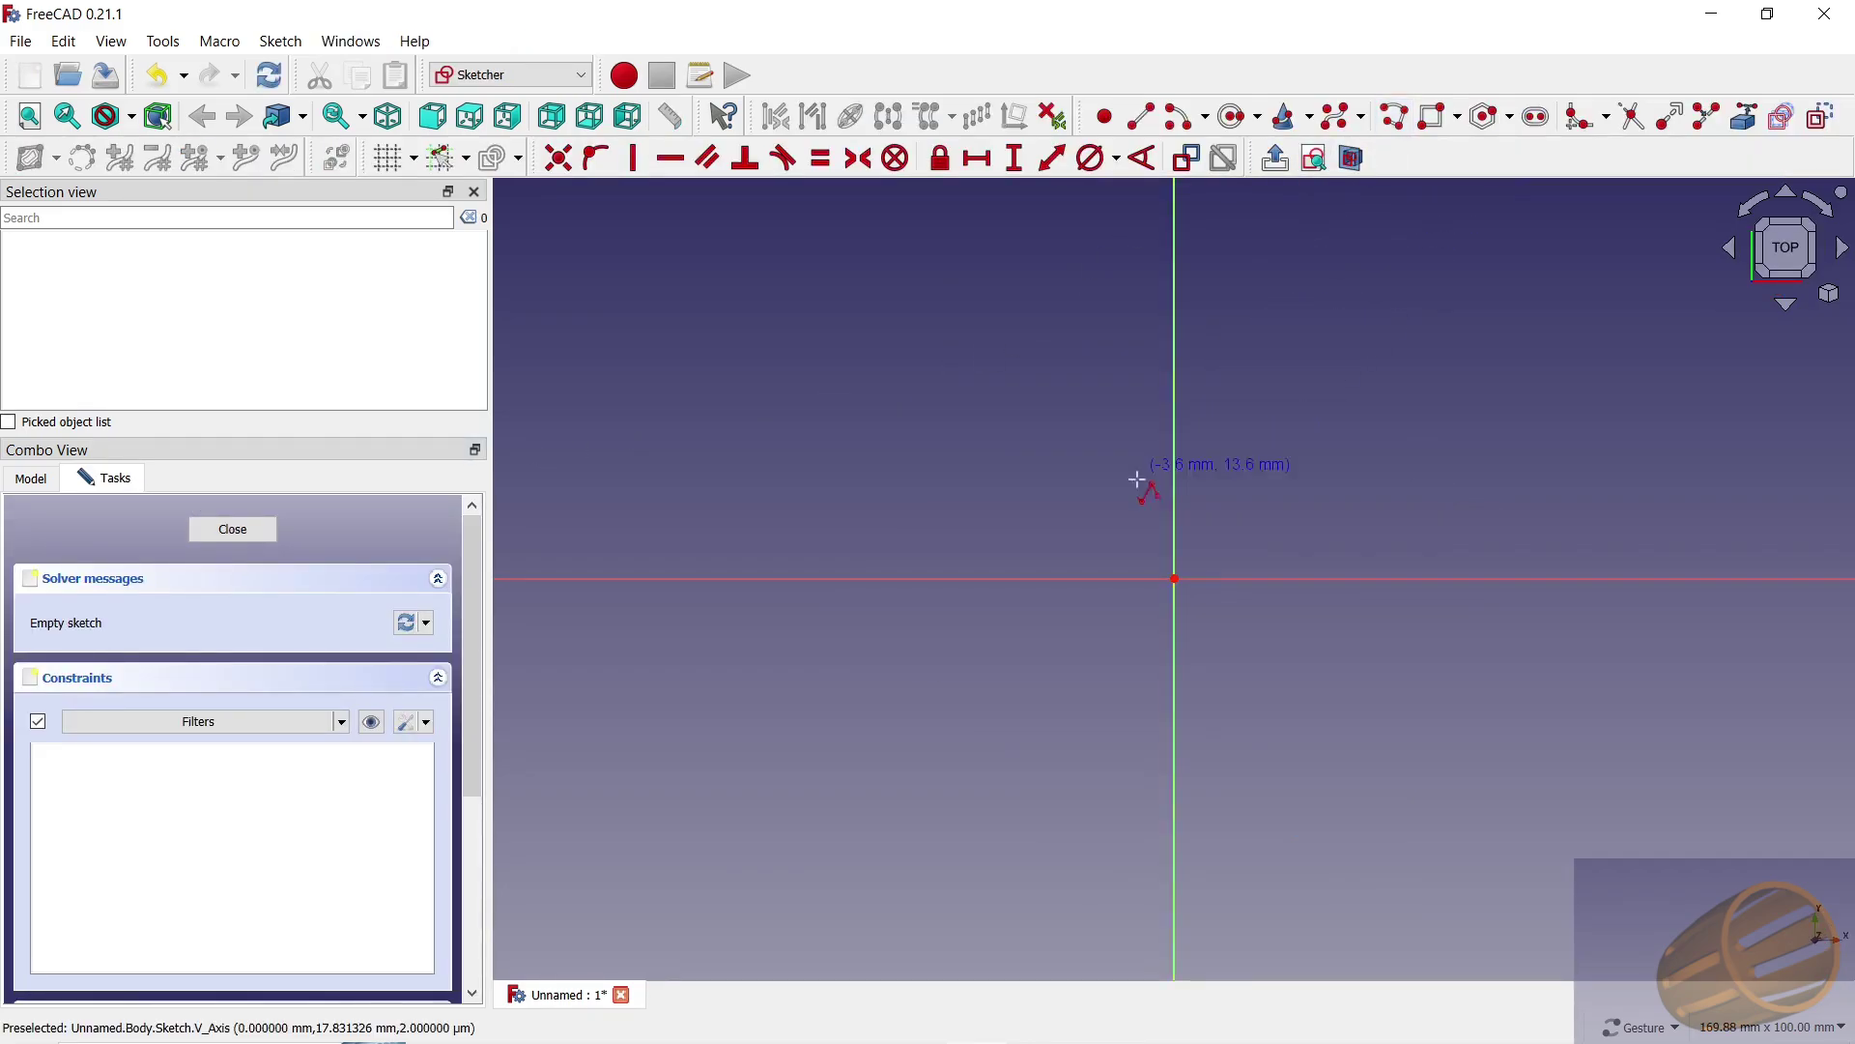
click(1090, 536)
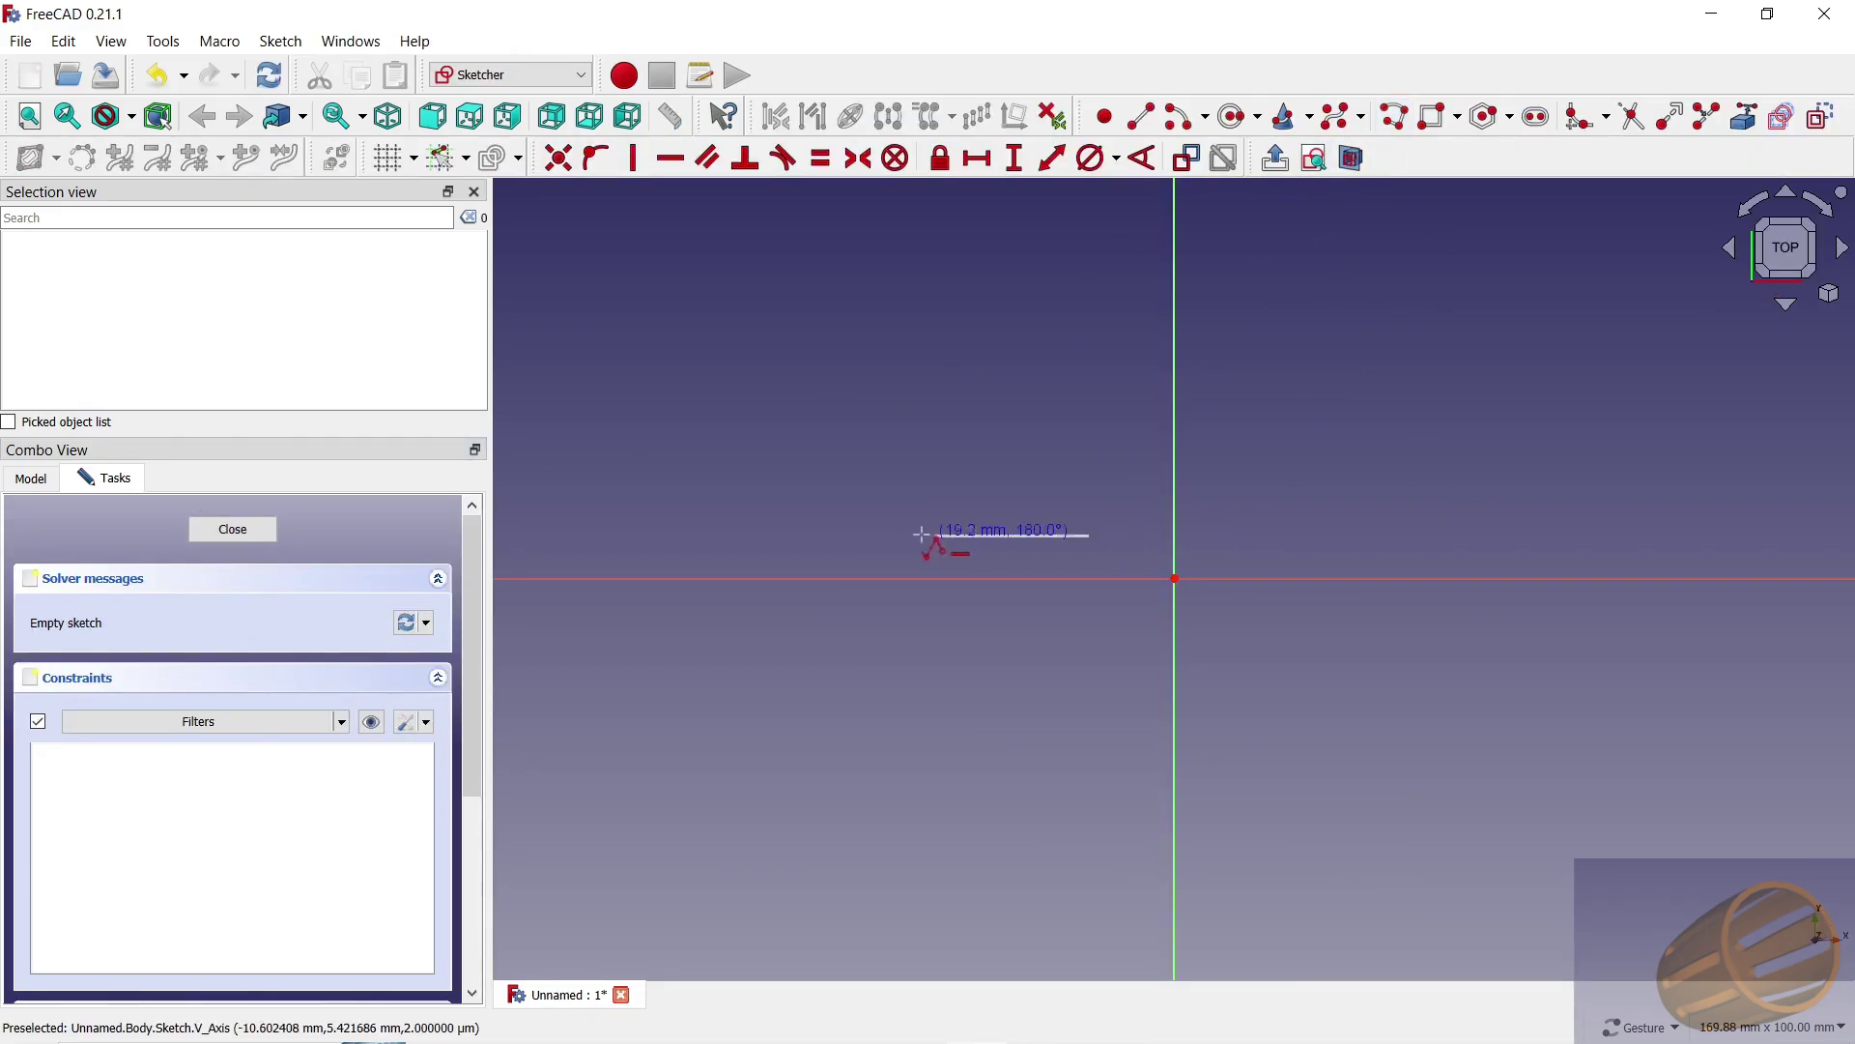
click(834, 534)
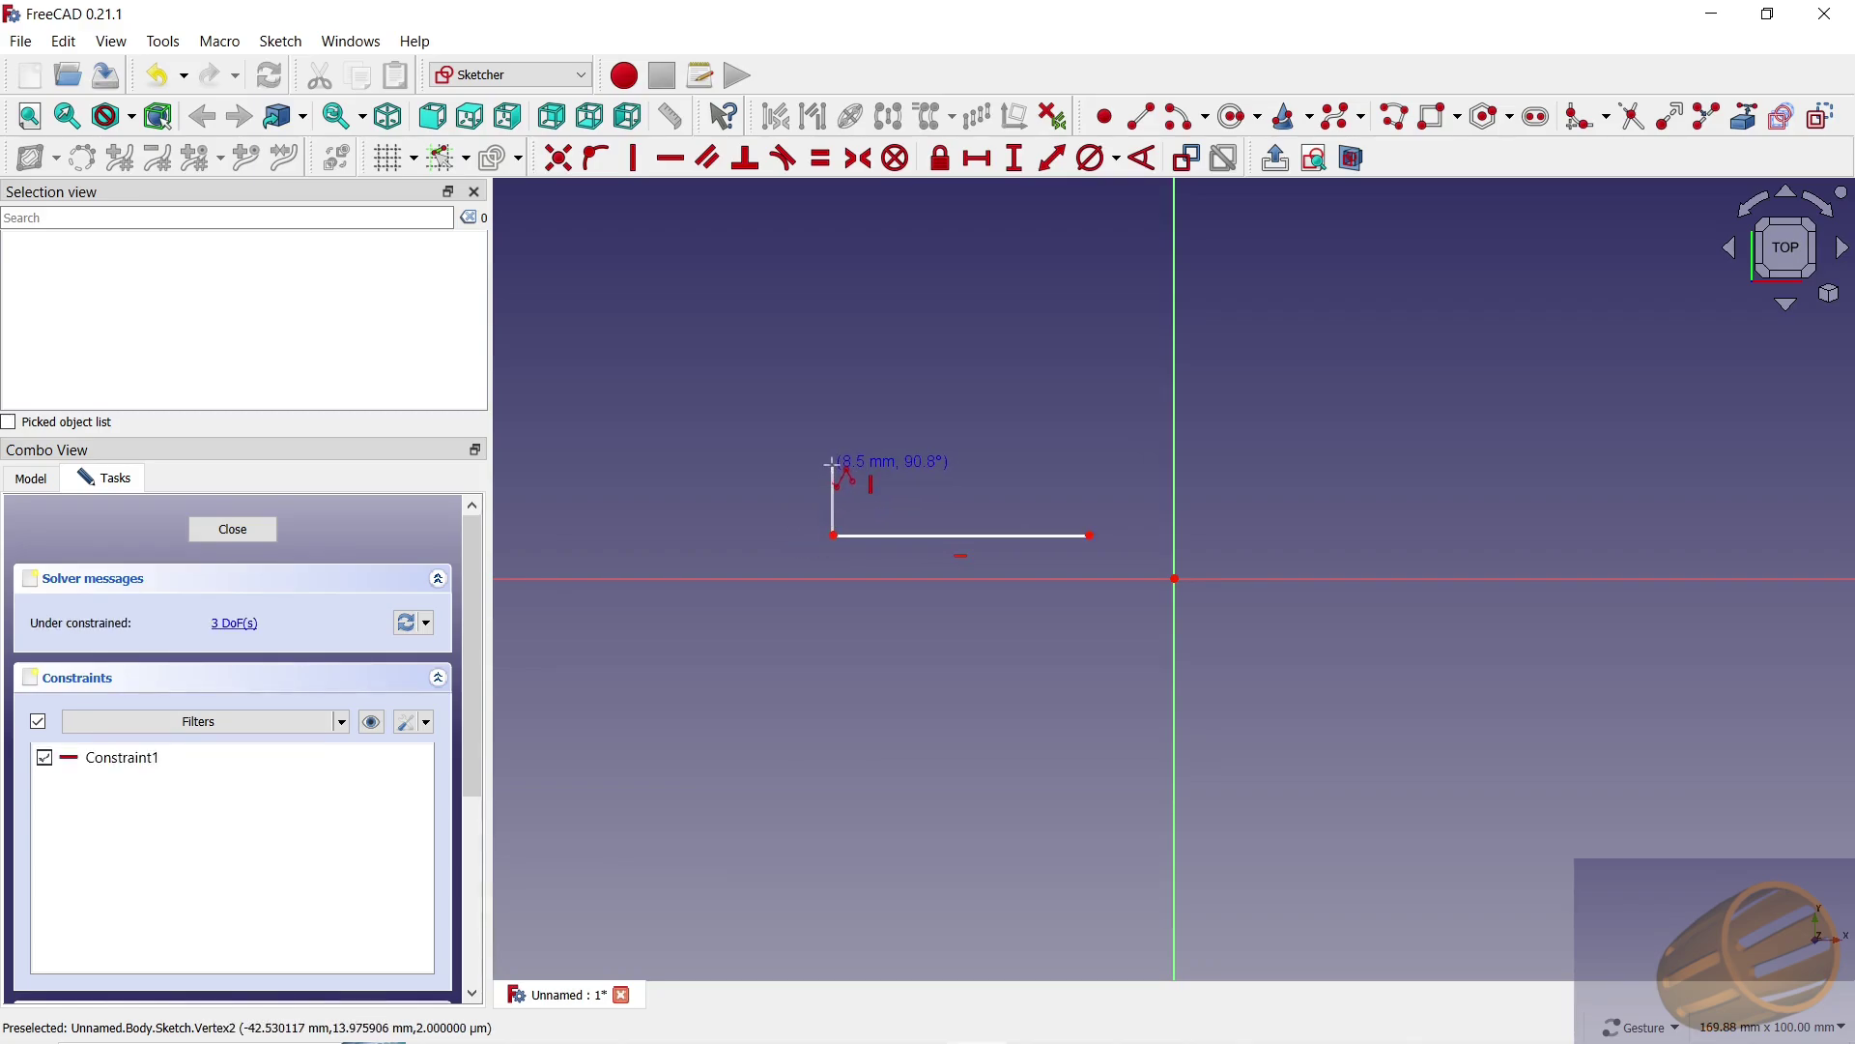
click(831, 452)
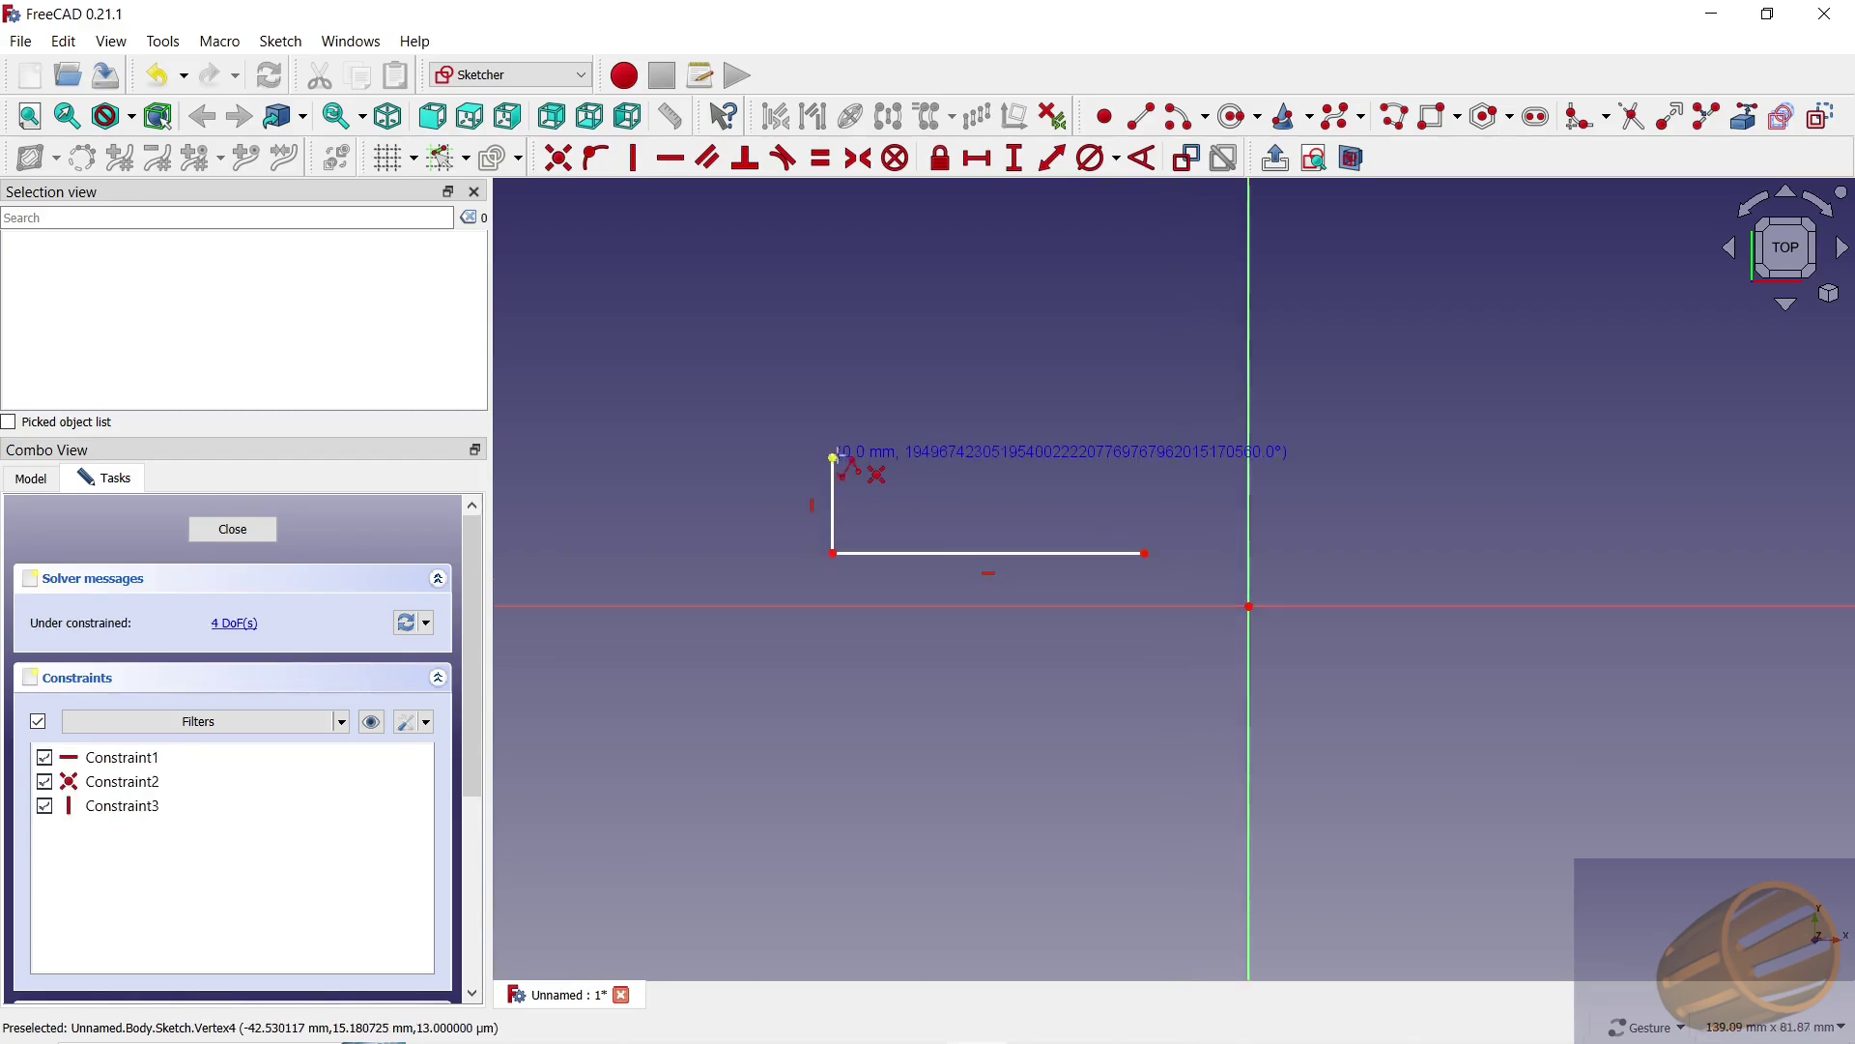
scroll(831, 452, up, 4)
key(m)
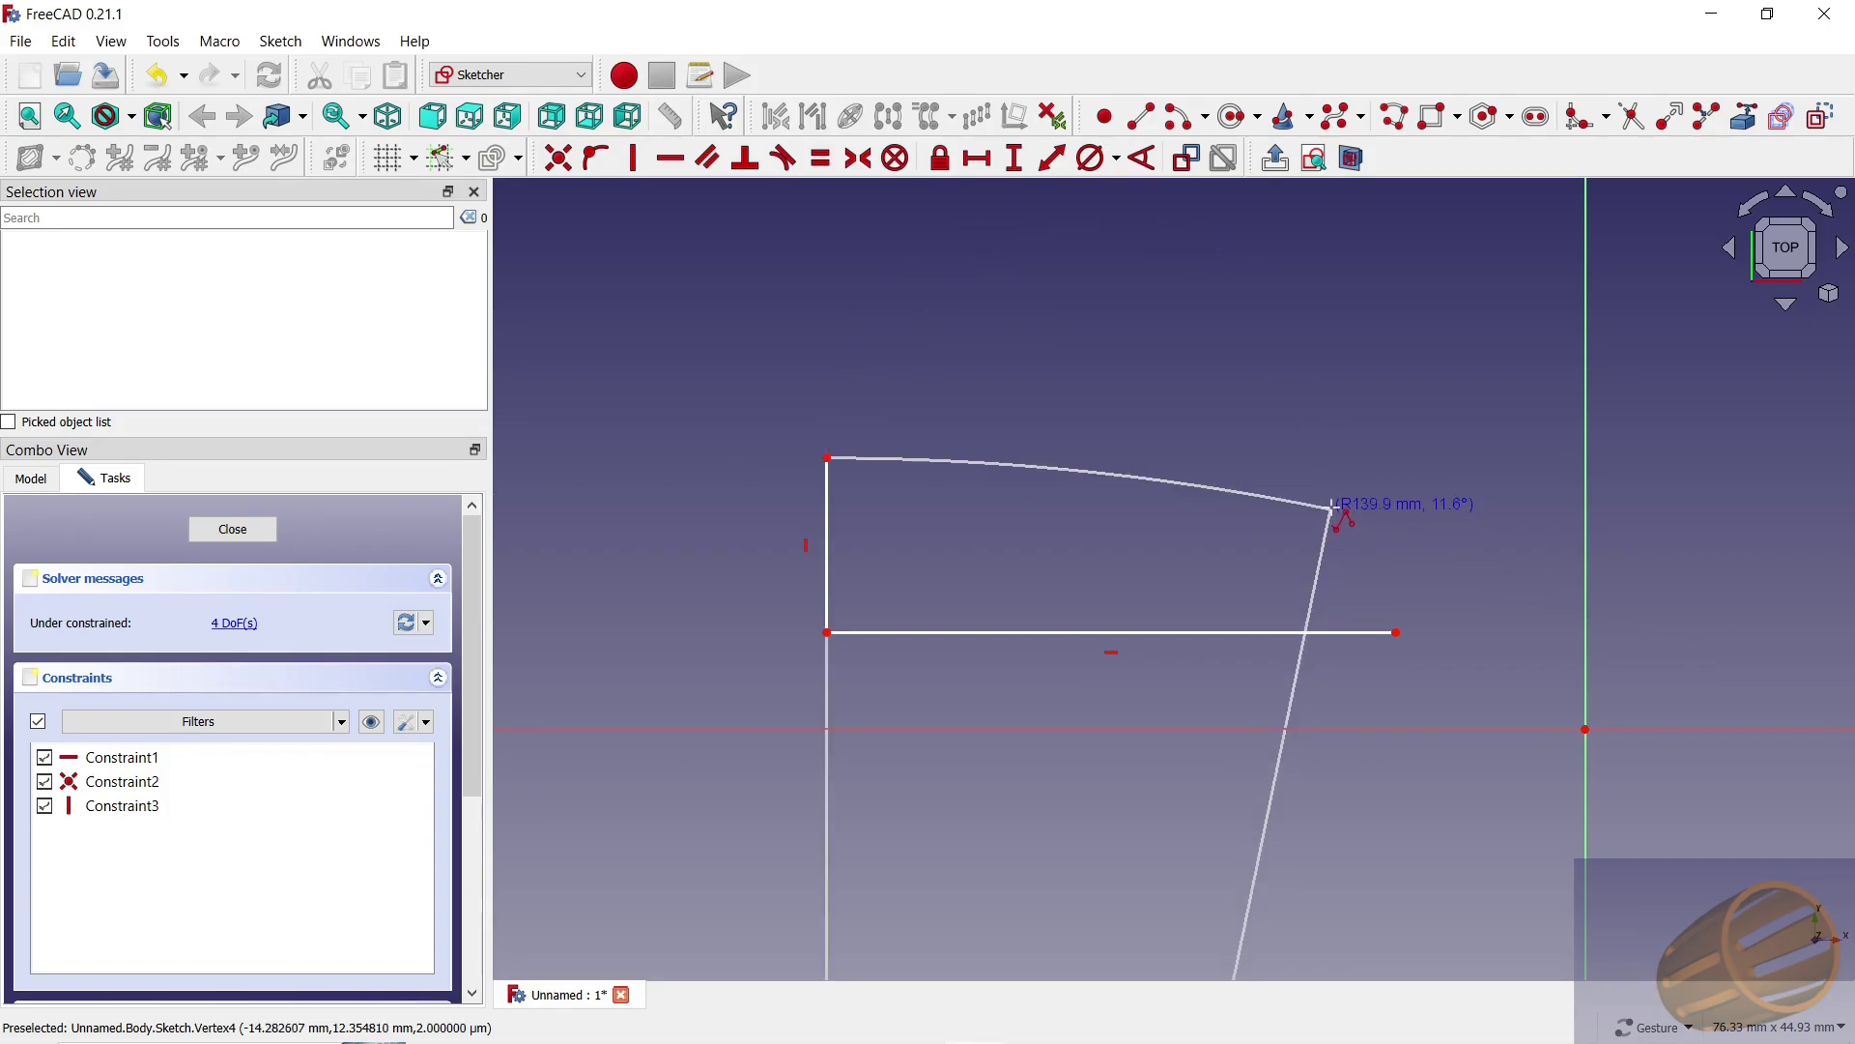
click(1333, 517)
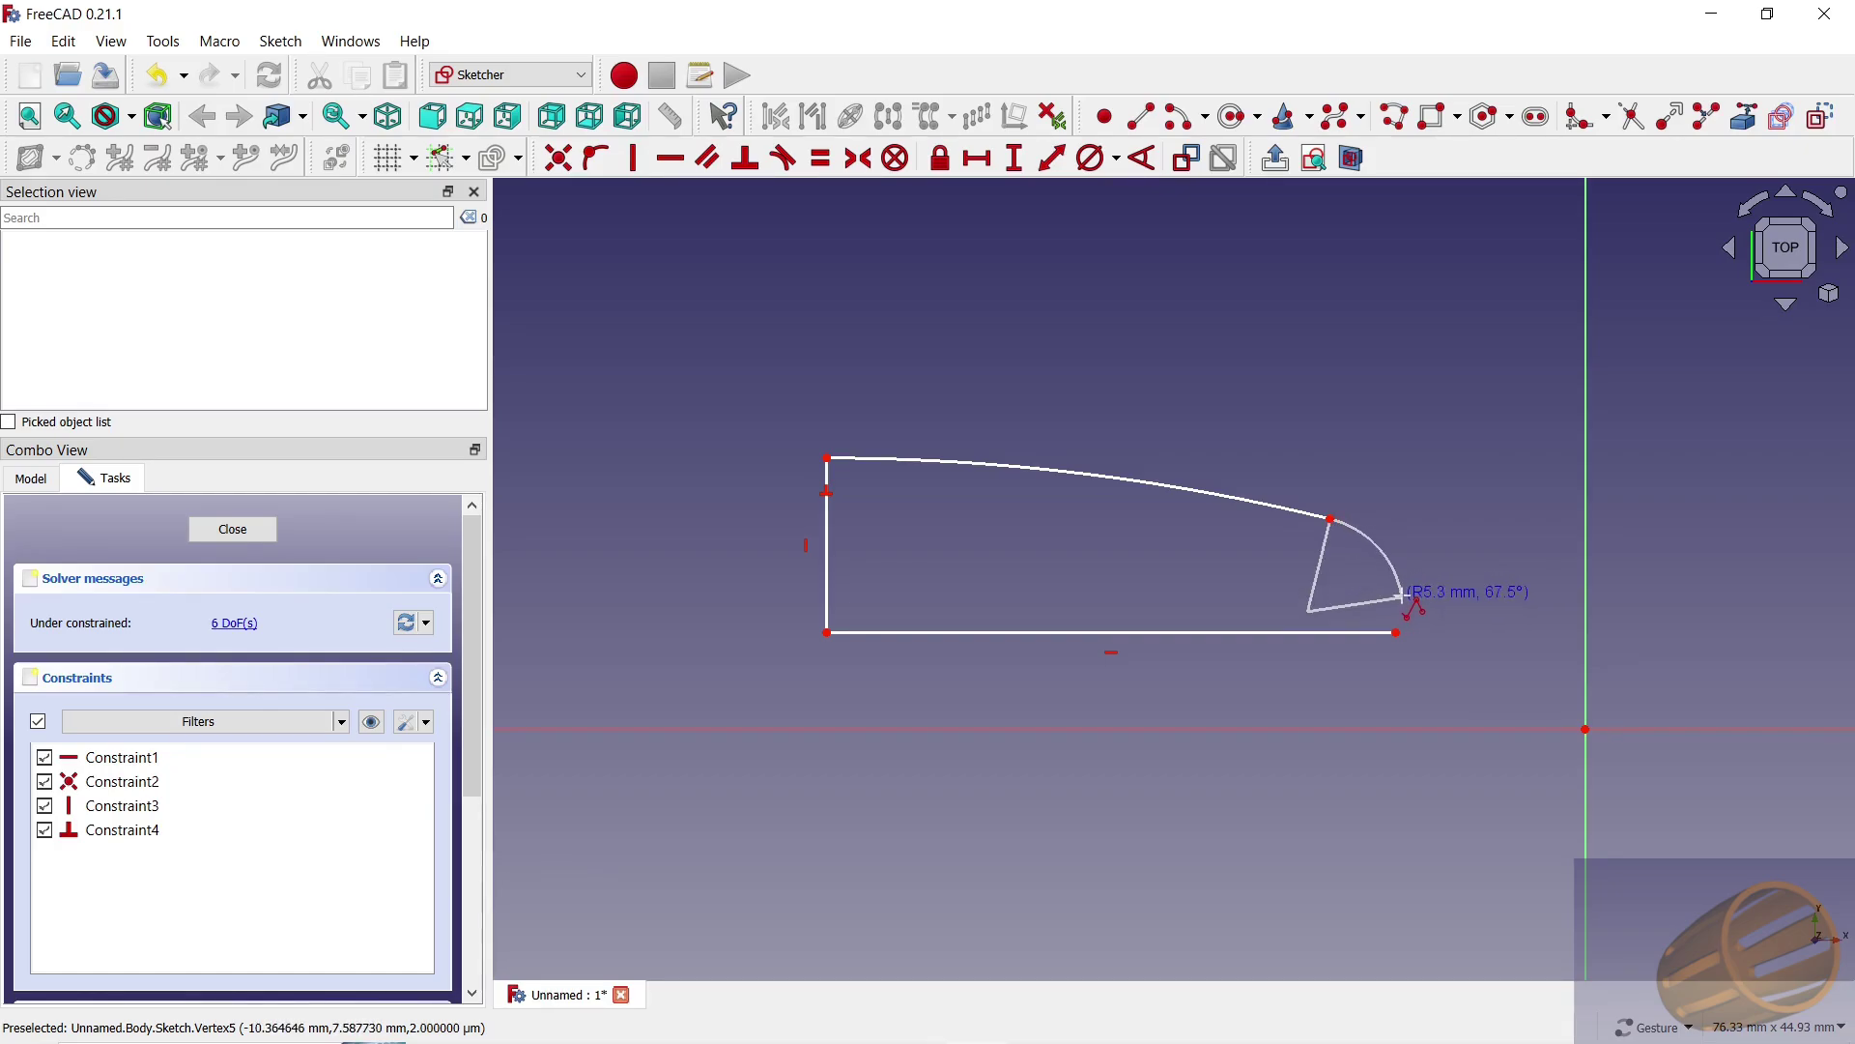
click(1403, 597)
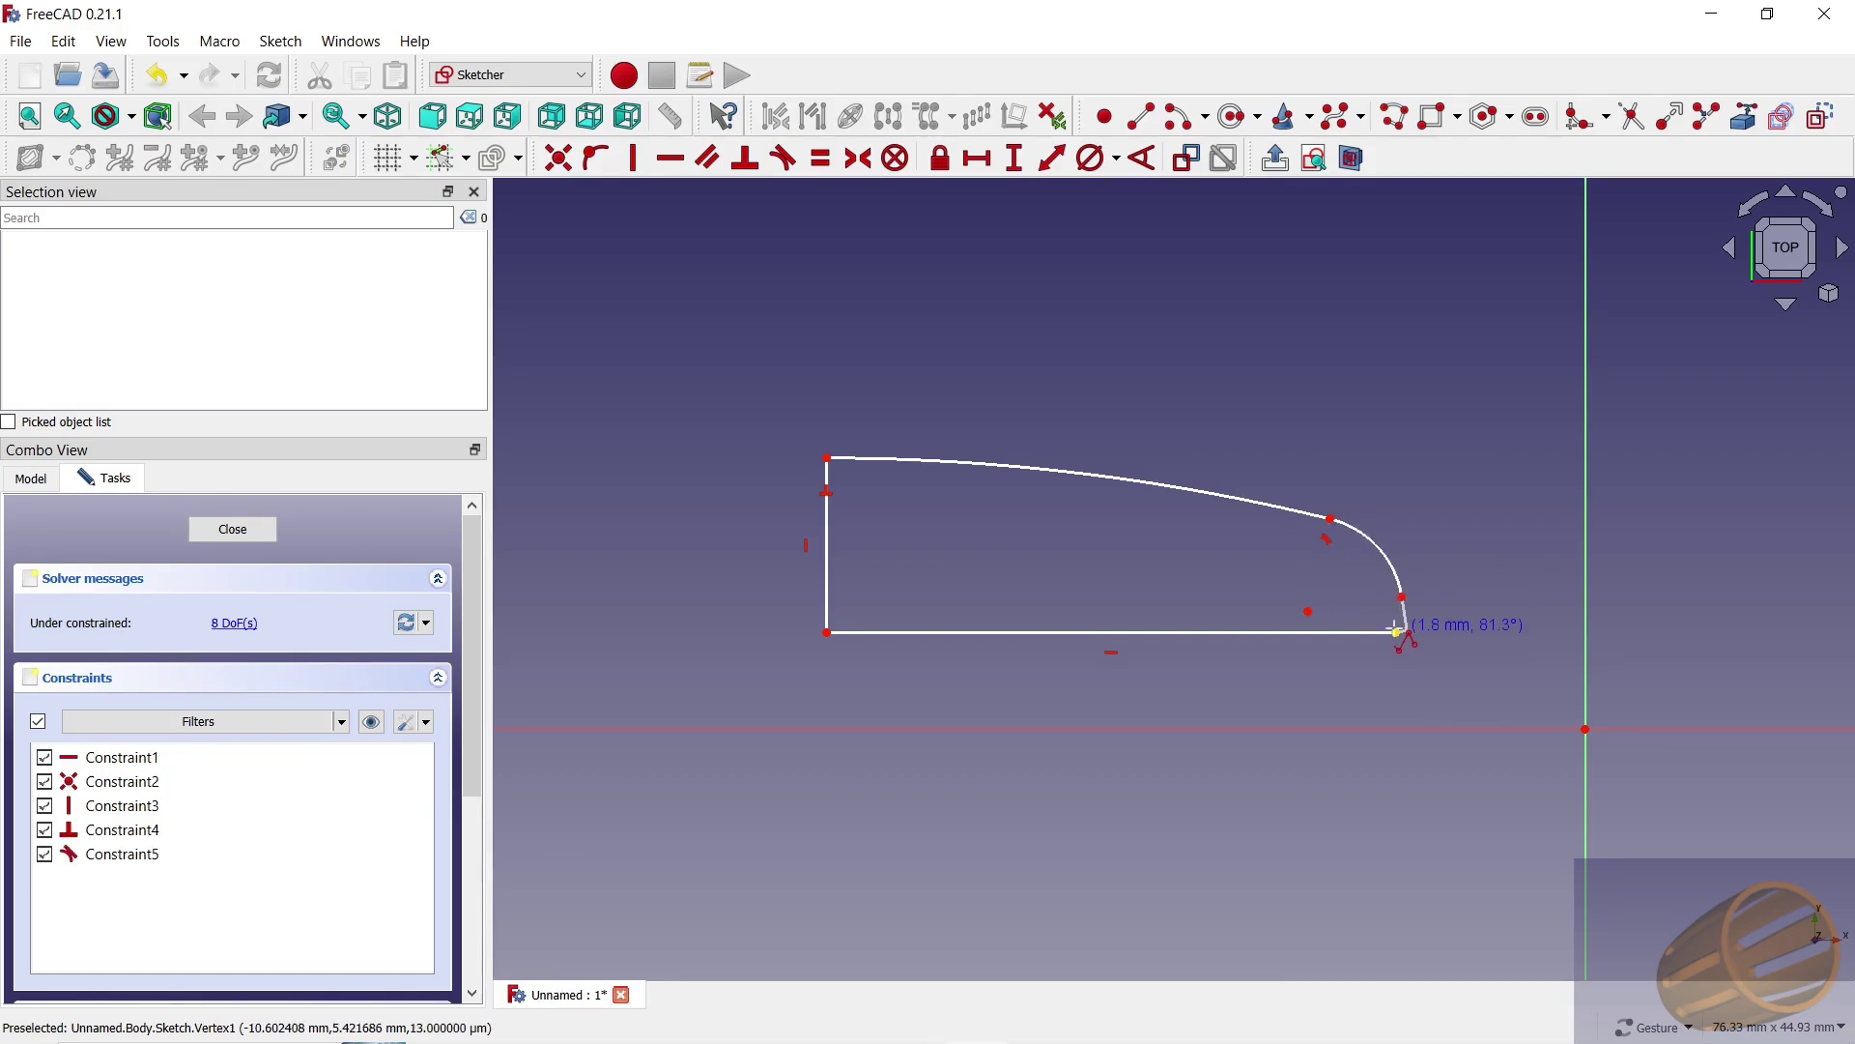
click(1399, 632)
Step: Make the short bottom-right edge vertical and drag that corner down and left
scroll(1430, 615, up, 3)
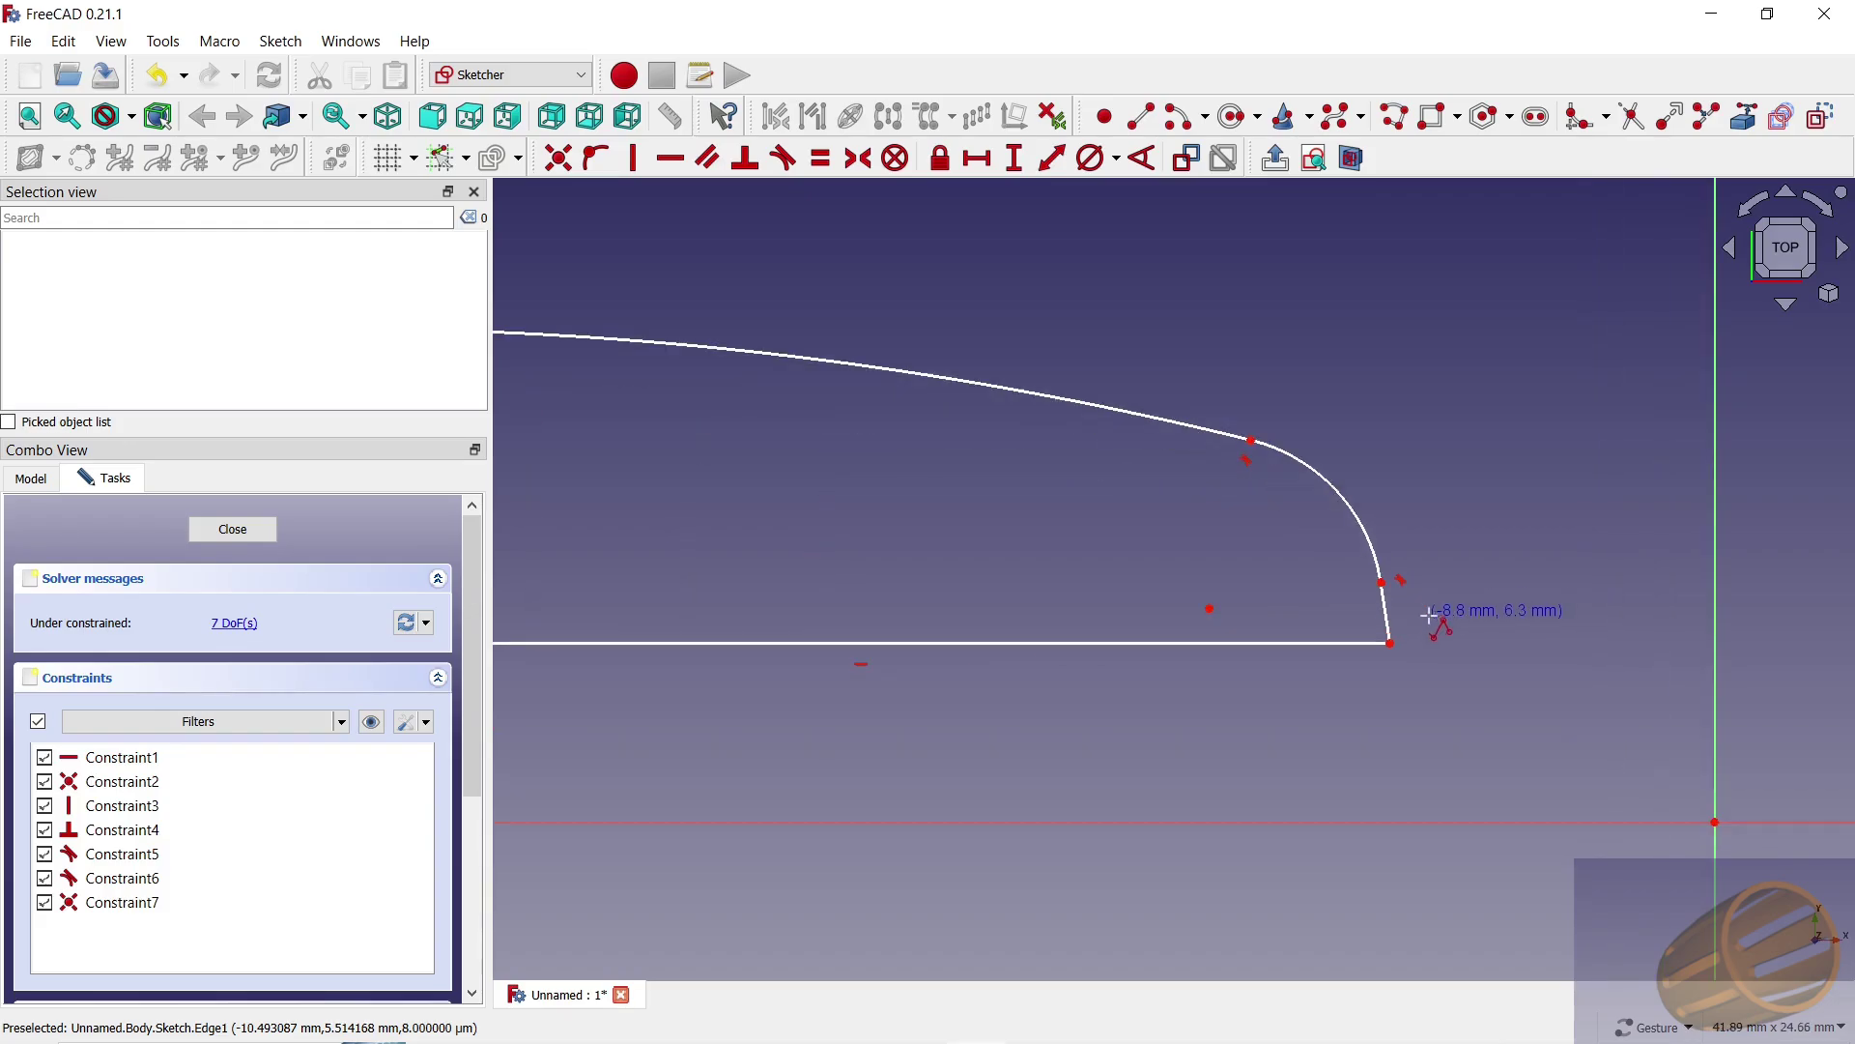
click(1388, 611)
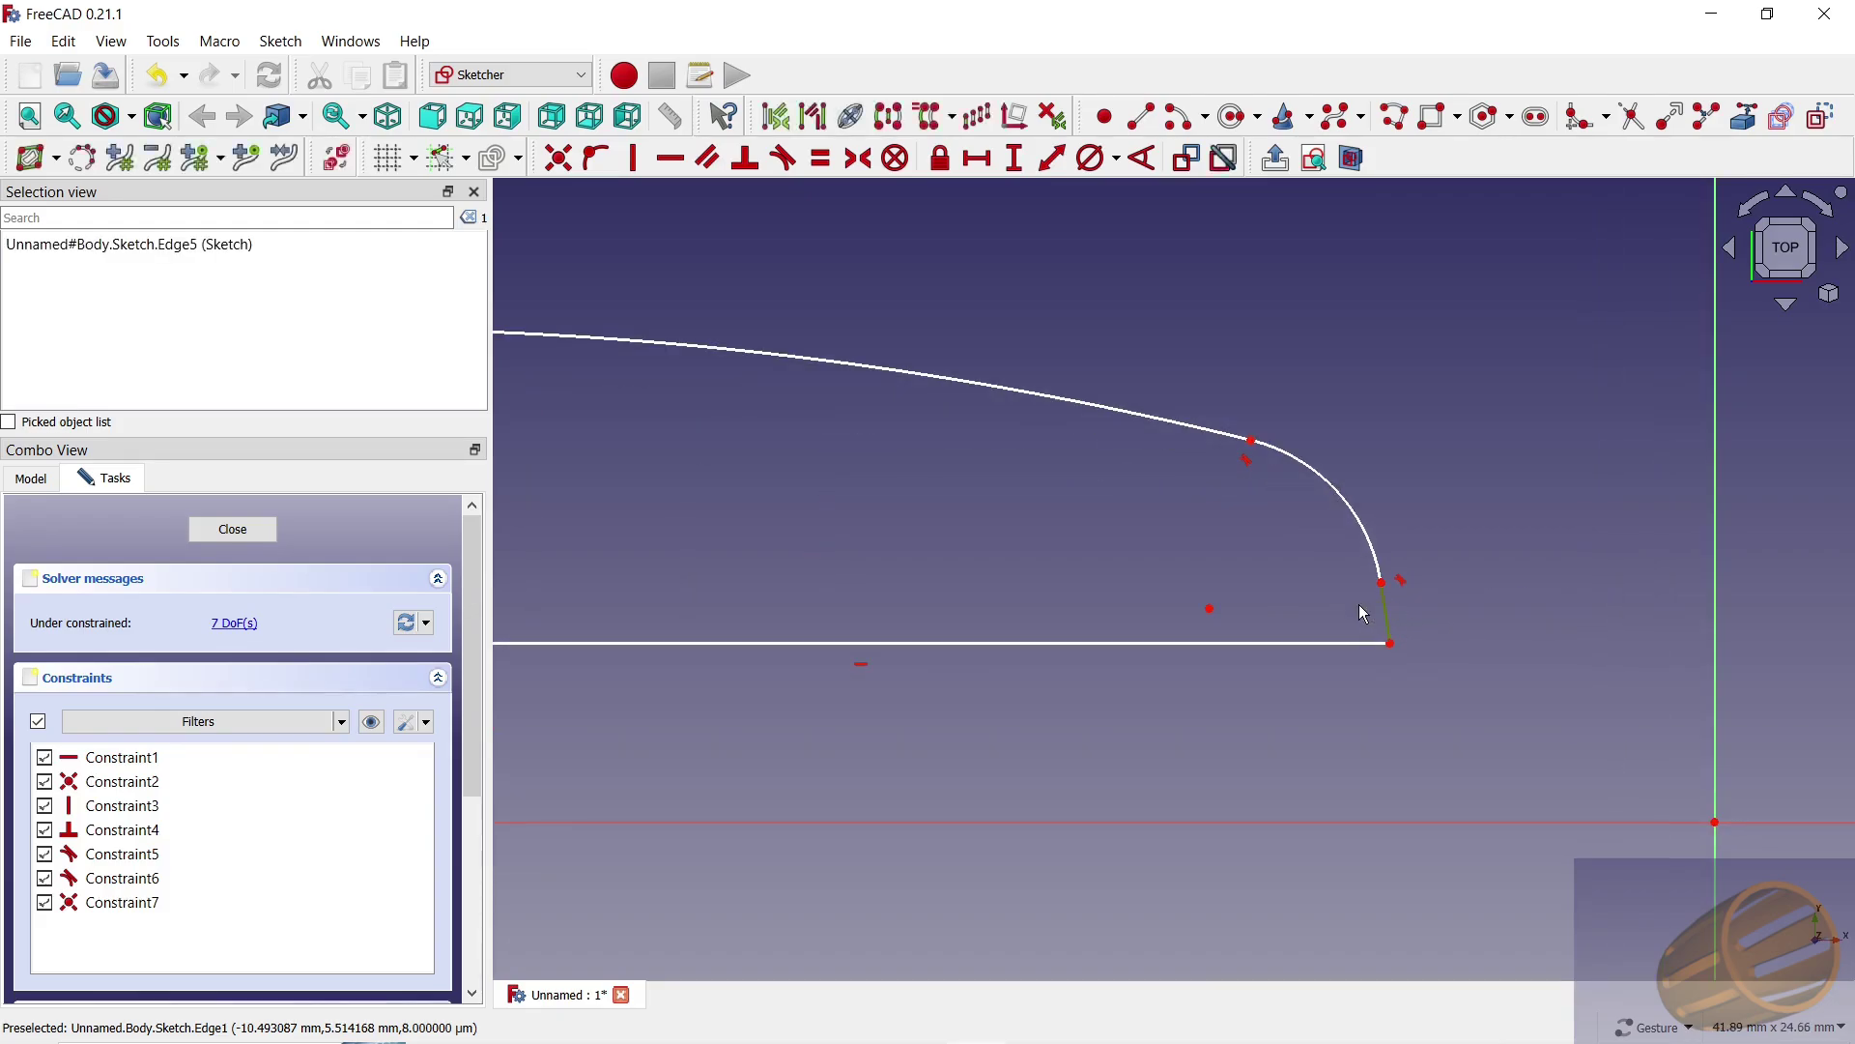
click(634, 158)
scroll(1568, 570, down, 2)
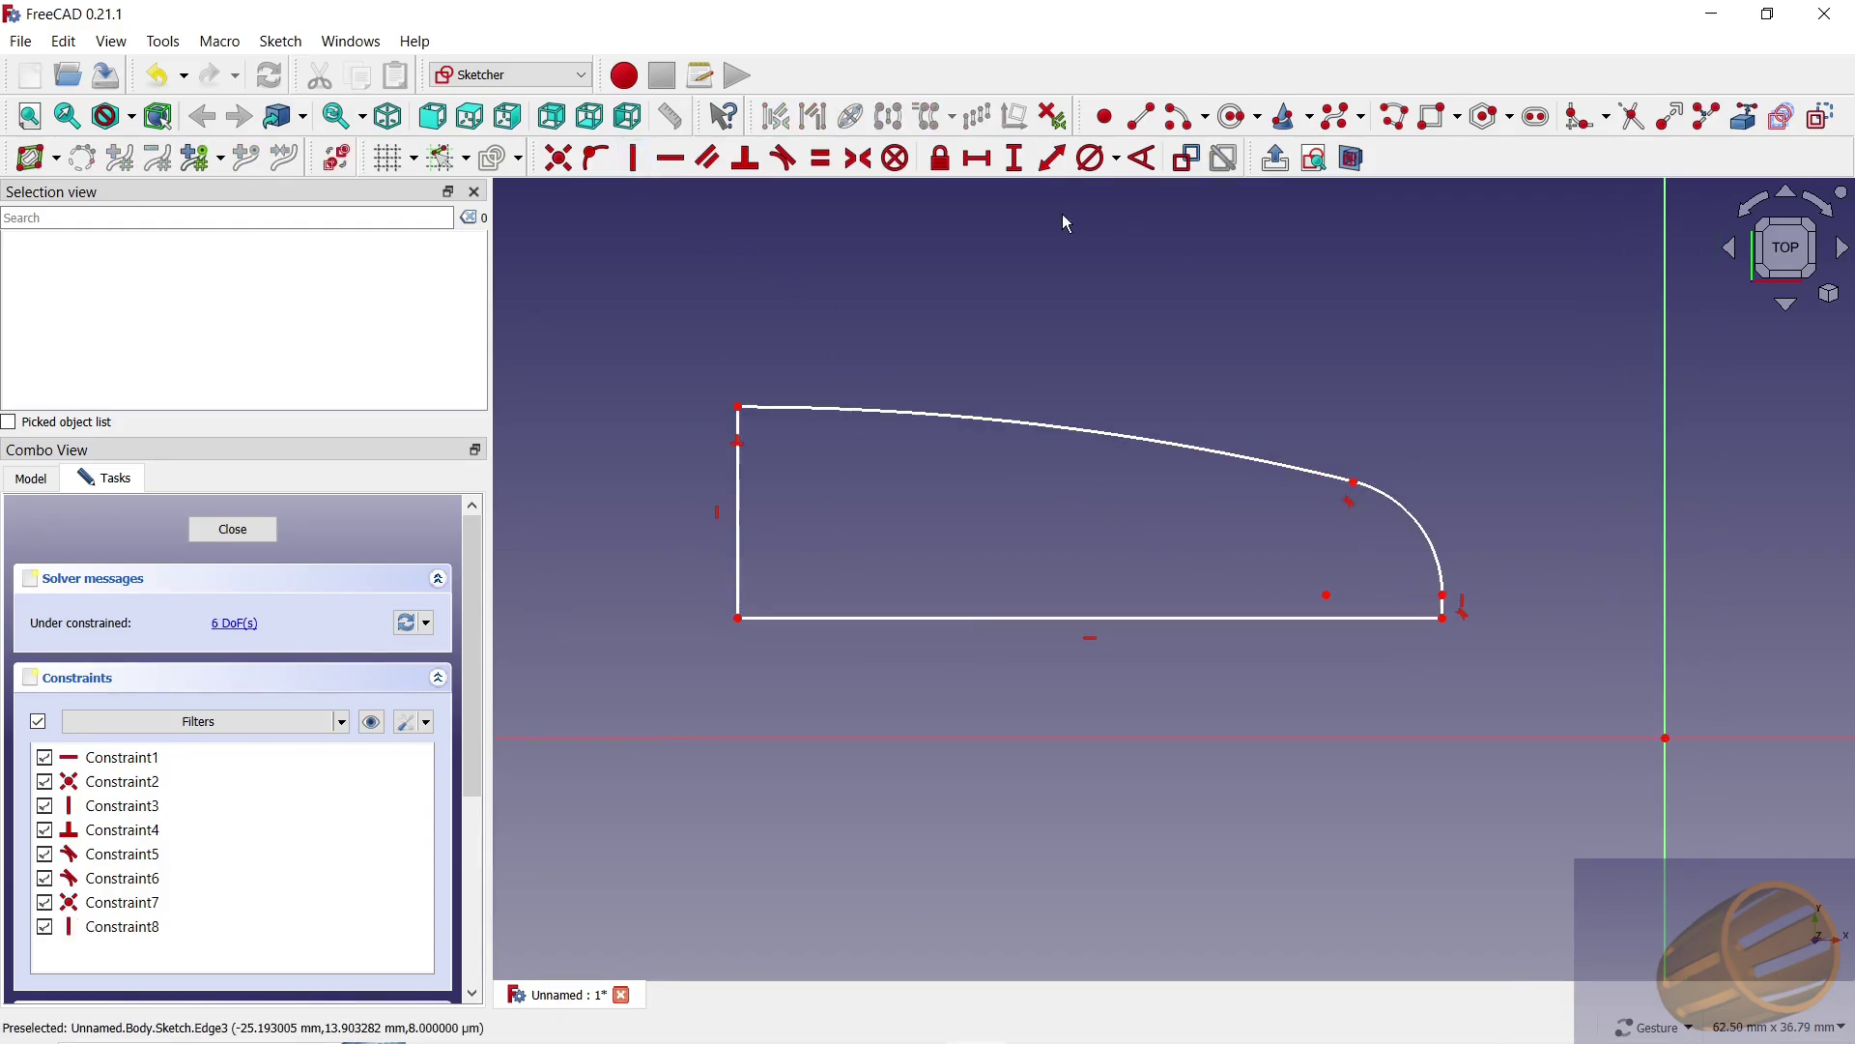
mouse_move(1442, 619)
mouse_down()
mouse_move(1375, 655)
mouse_move(1480, 653)
mouse_up()
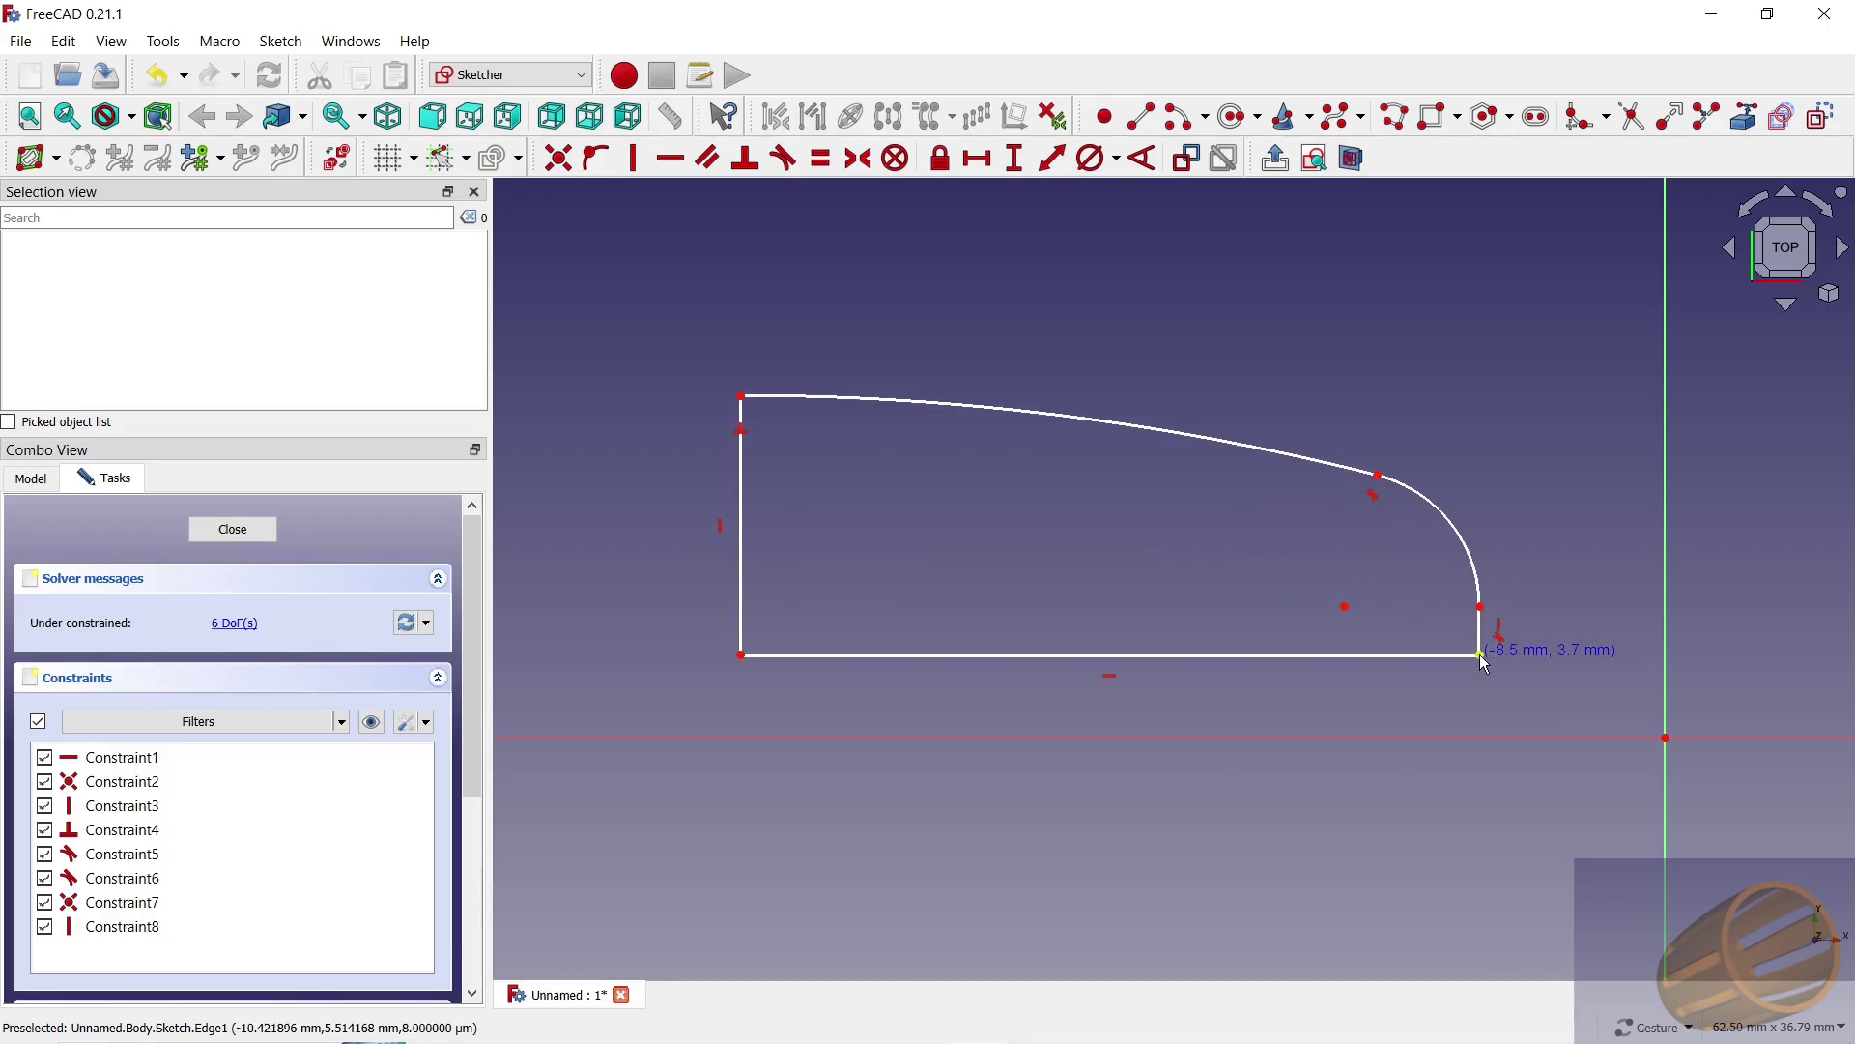
Step: Dimension the profile's base 30 mm wide and its left edge 10 mm tall
click(977, 158)
click(1120, 656)
text(30)
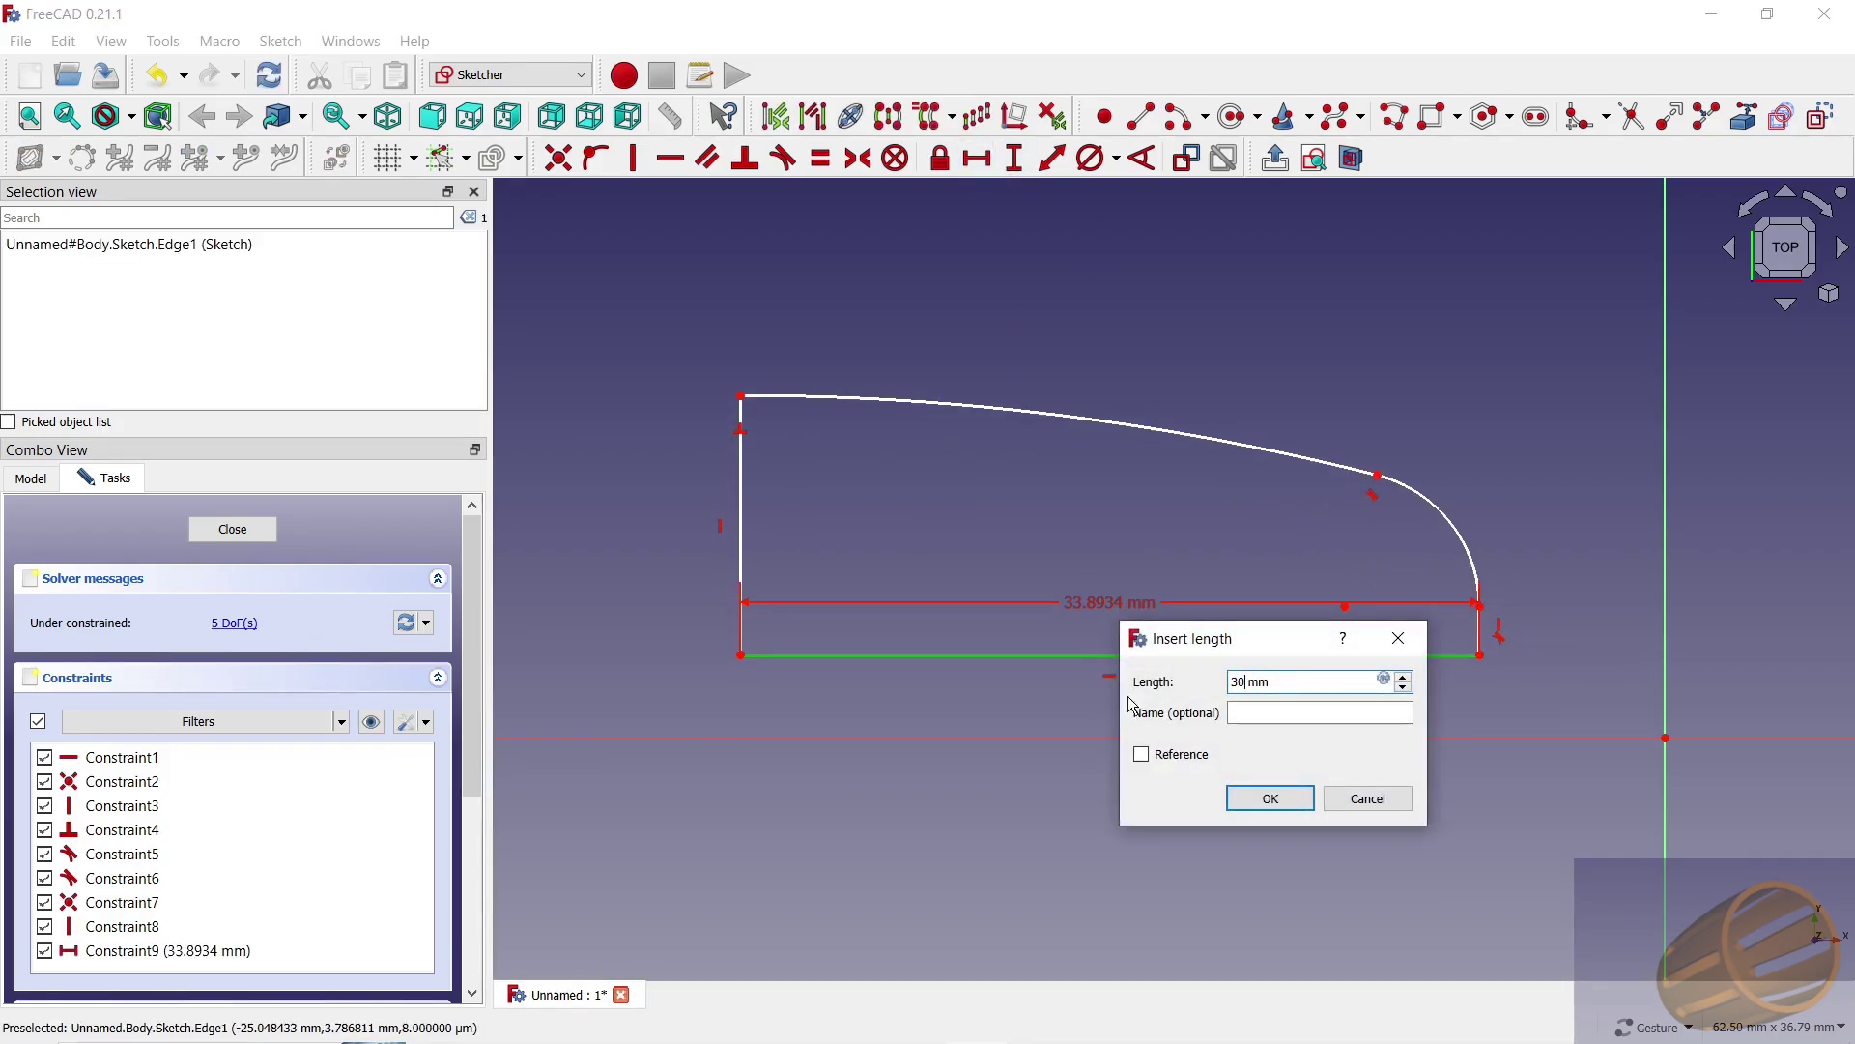
click(1272, 800)
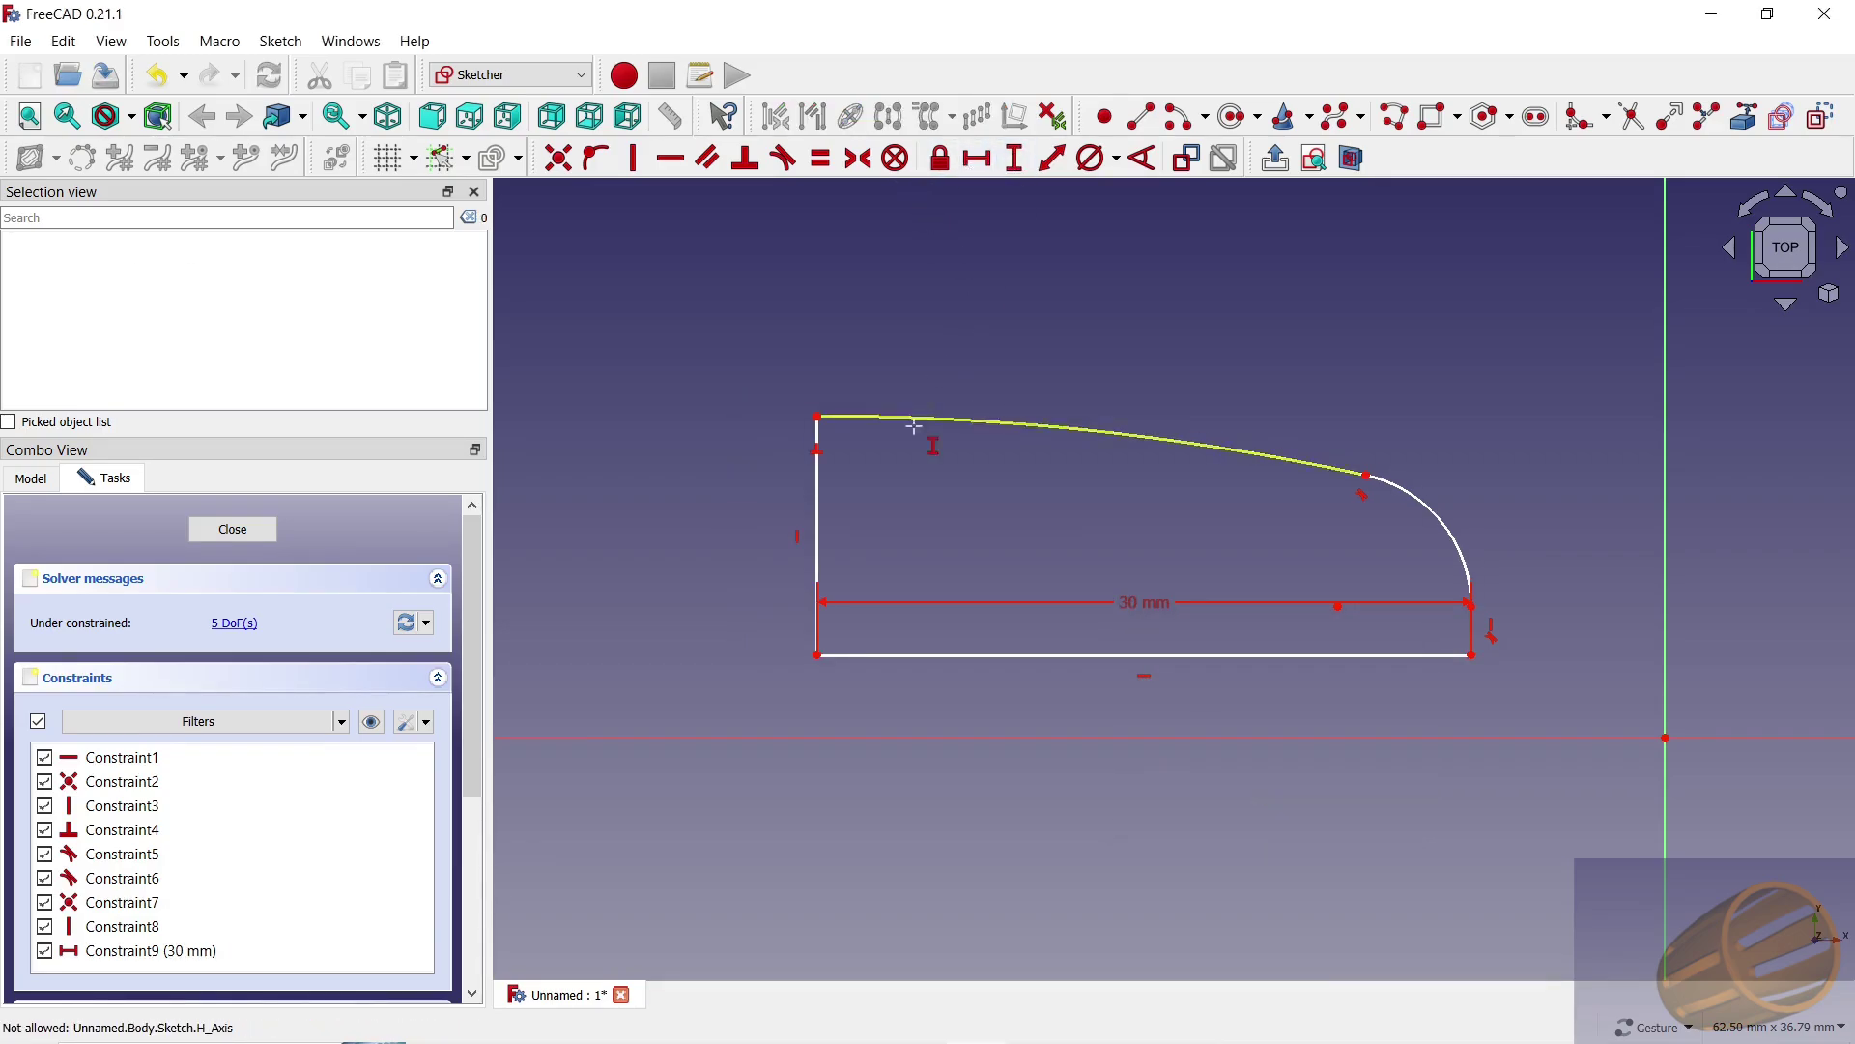
click(819, 503)
text(10)
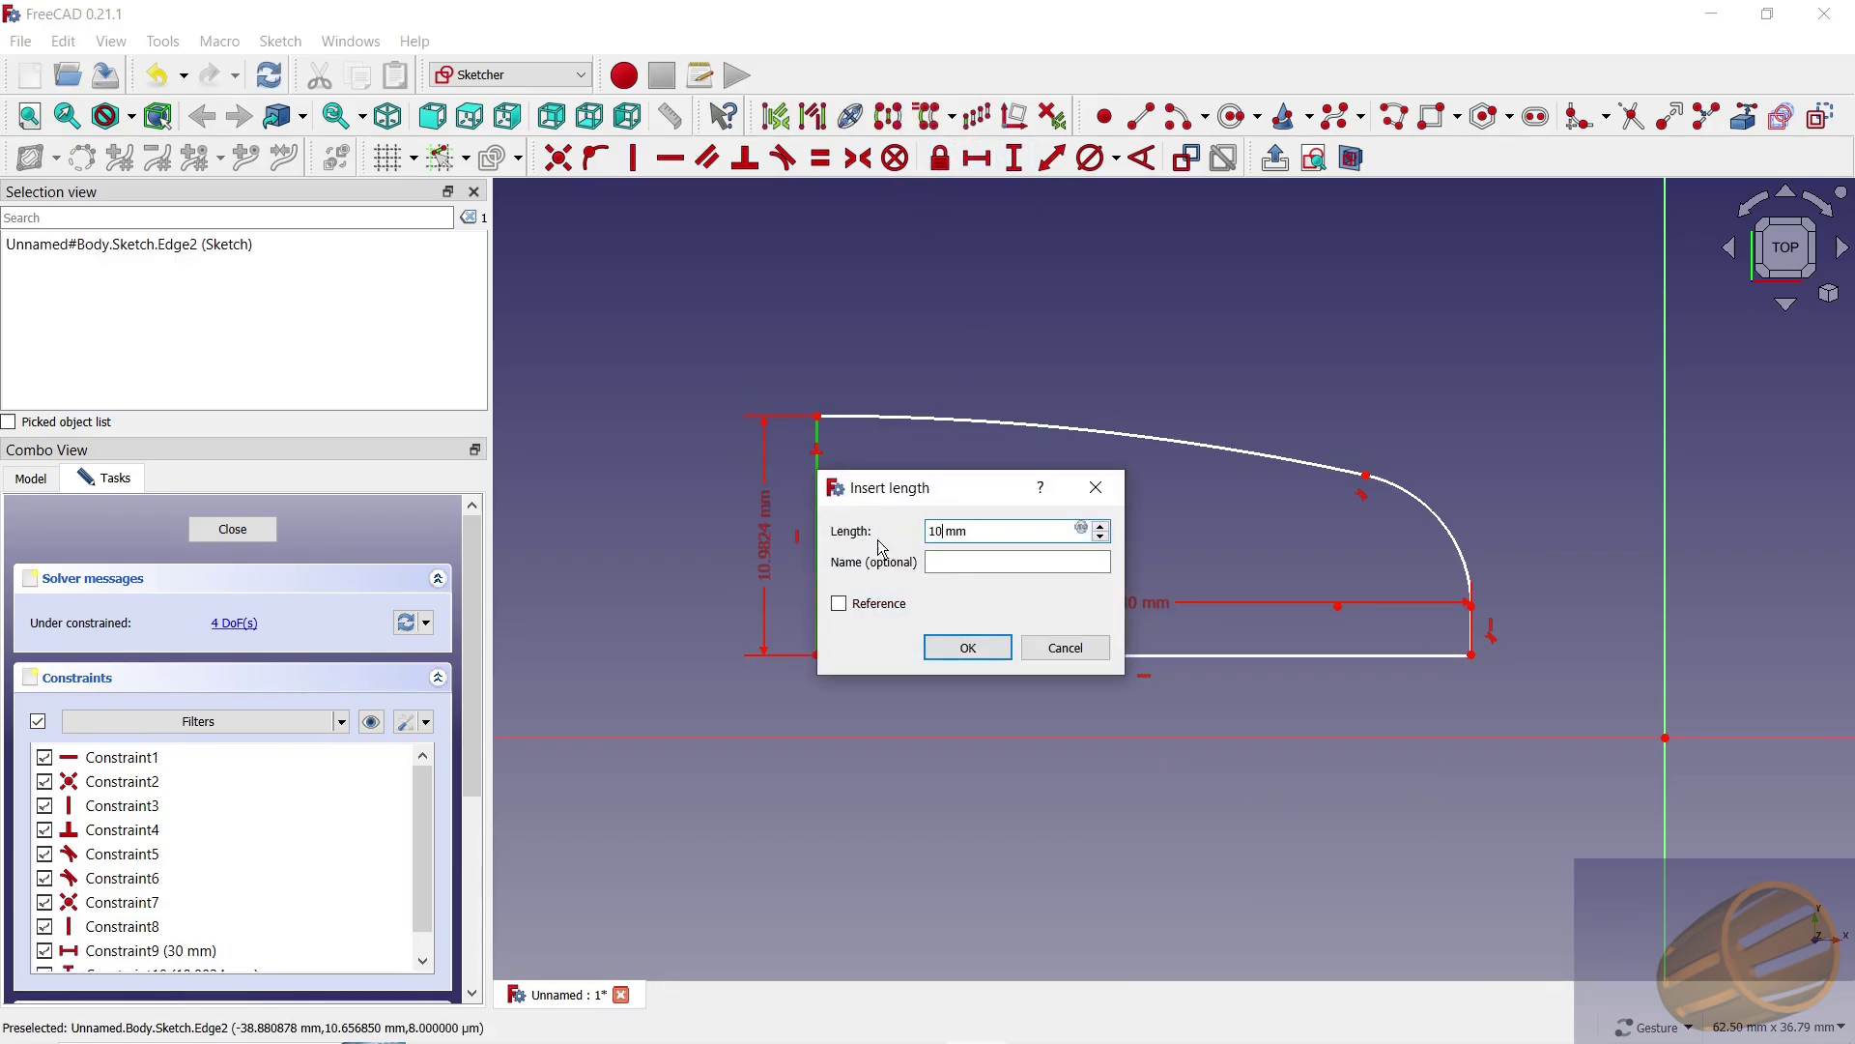
click(966, 650)
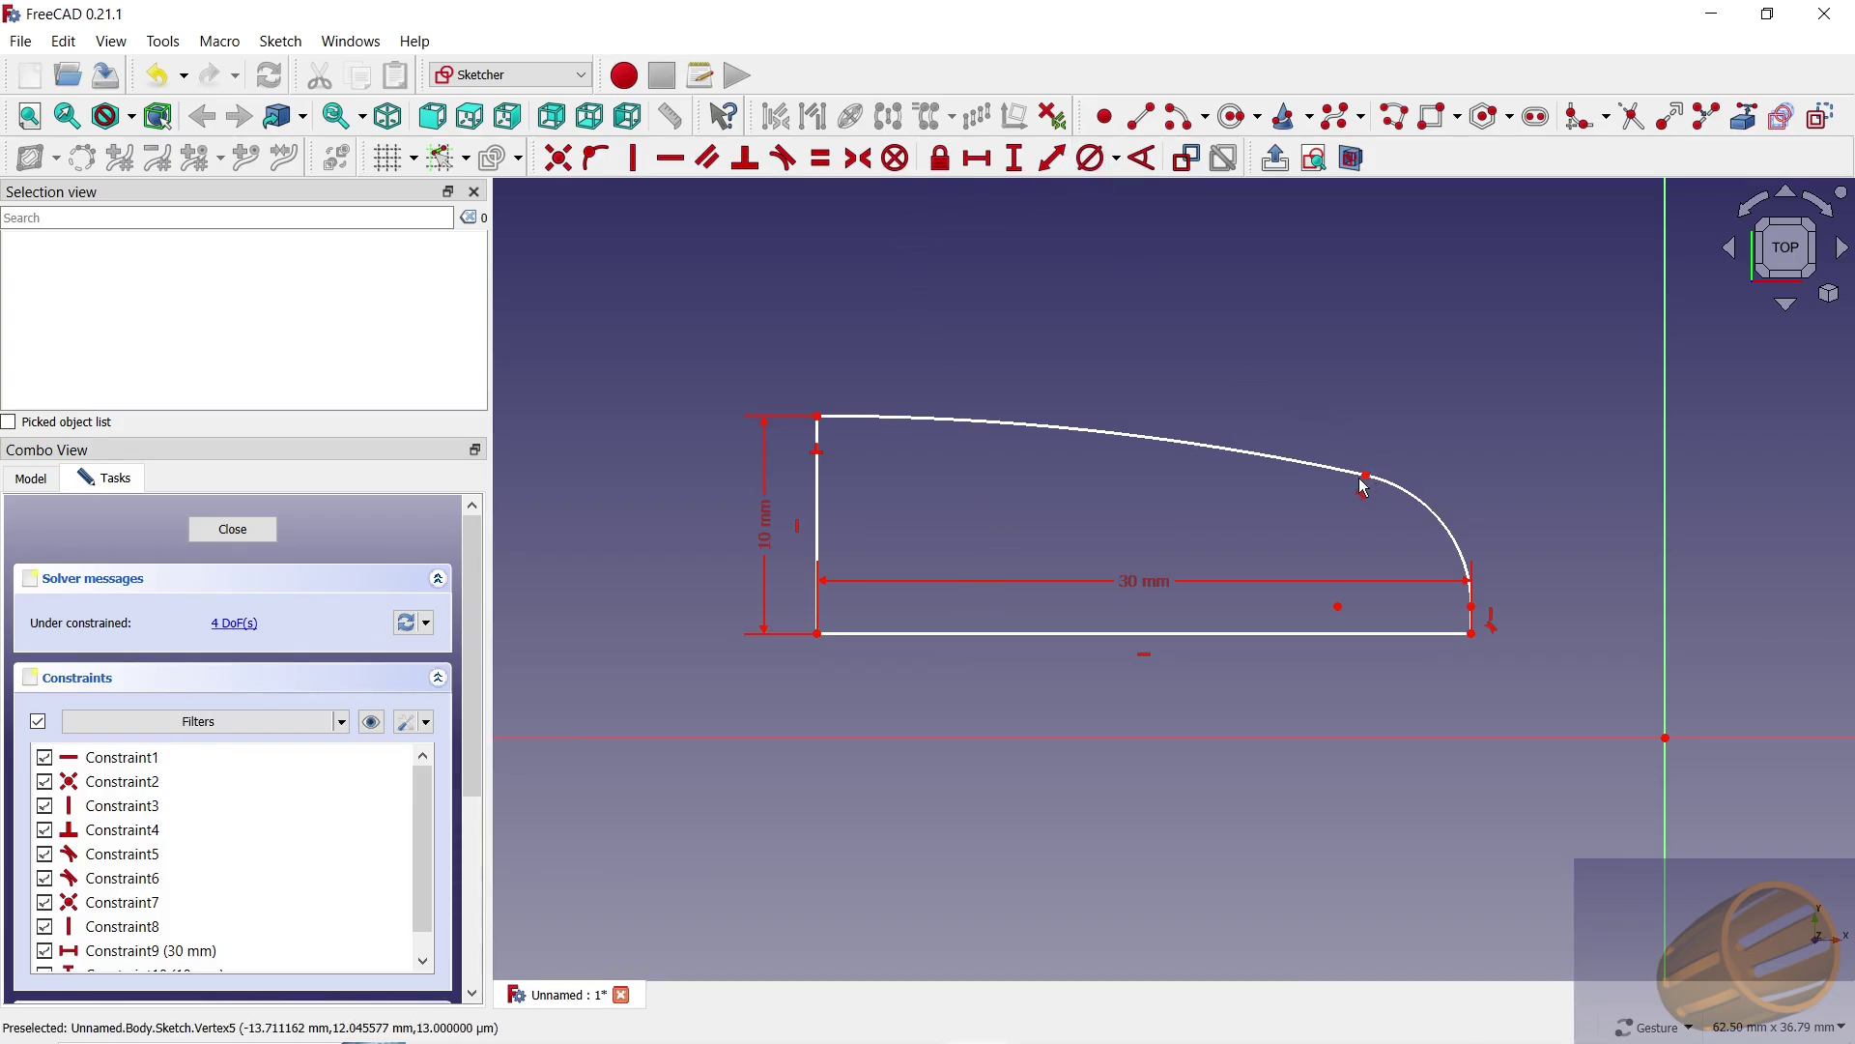
mouse_move(1371, 473)
mouse_down()
mouse_move(1345, 478)
mouse_move(1365, 493)
mouse_up()
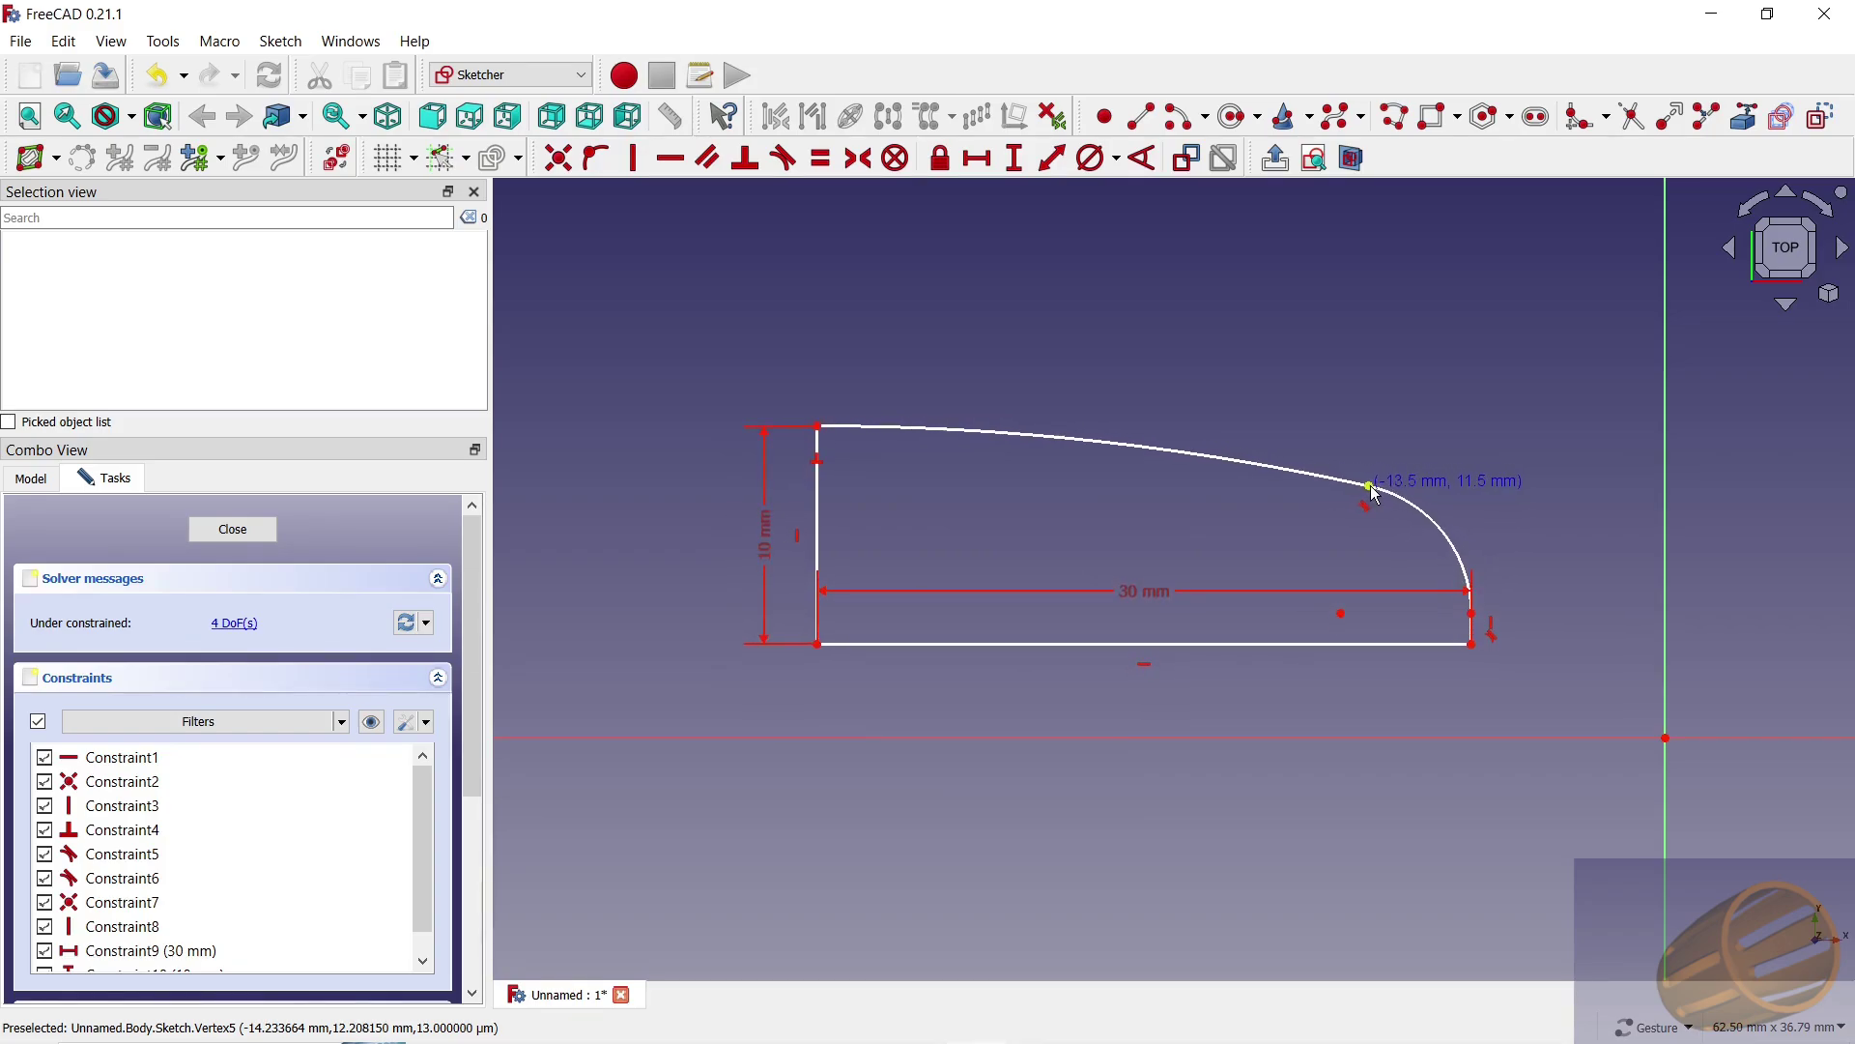
Step: Give the corner arc a 13 mm diameter and the top arc a 250 mm diameter
click(1092, 157)
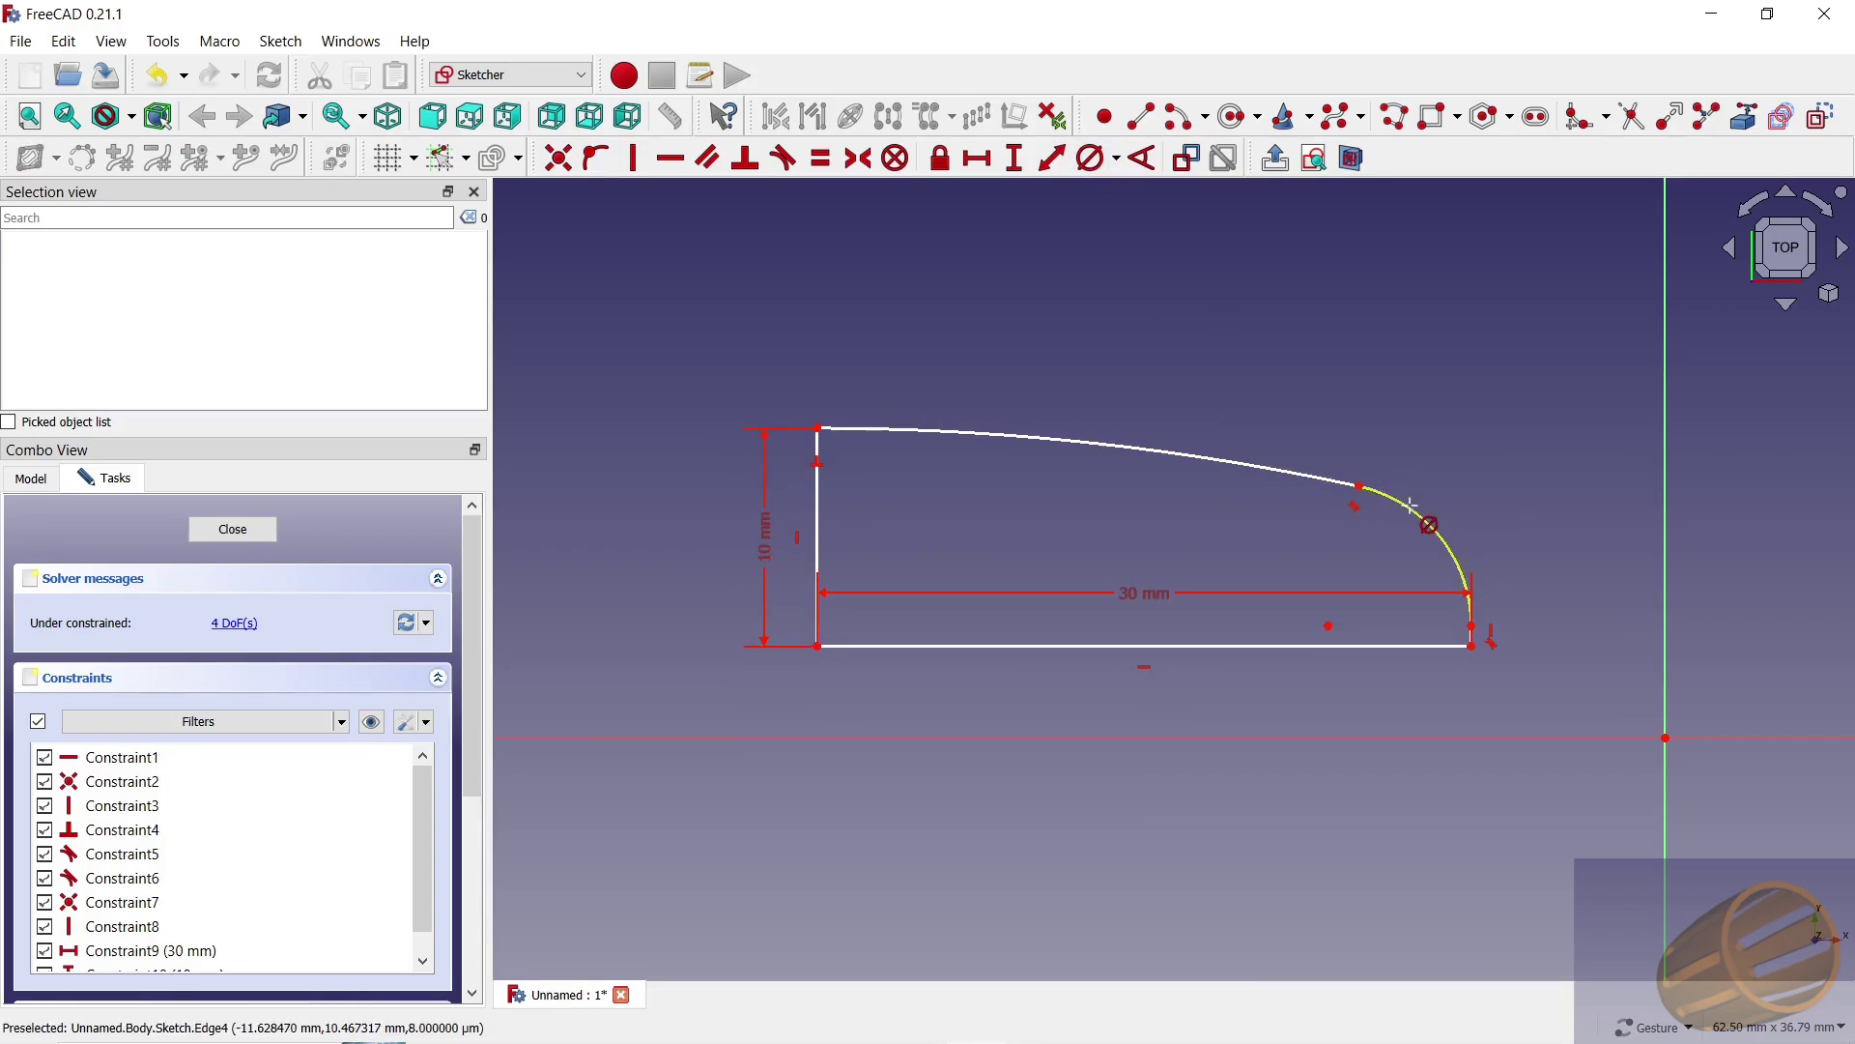
click(1411, 504)
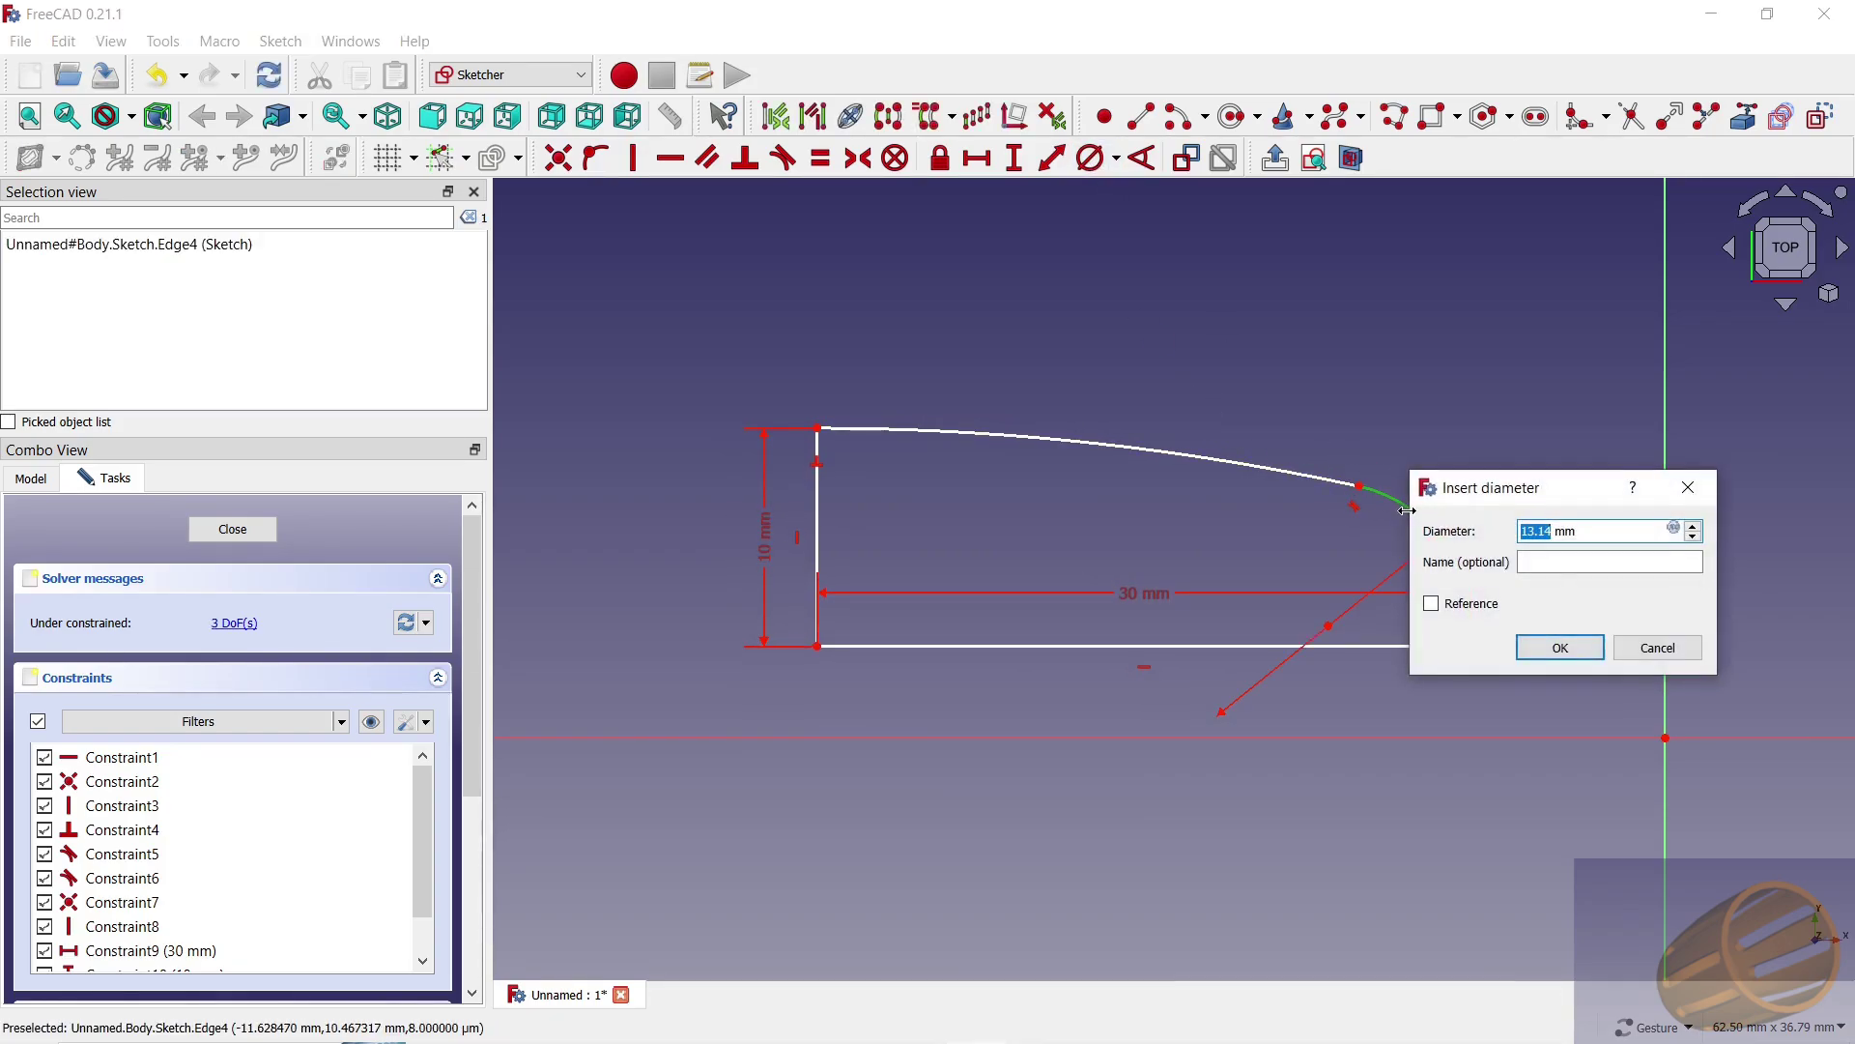
click(1566, 655)
click(1265, 467)
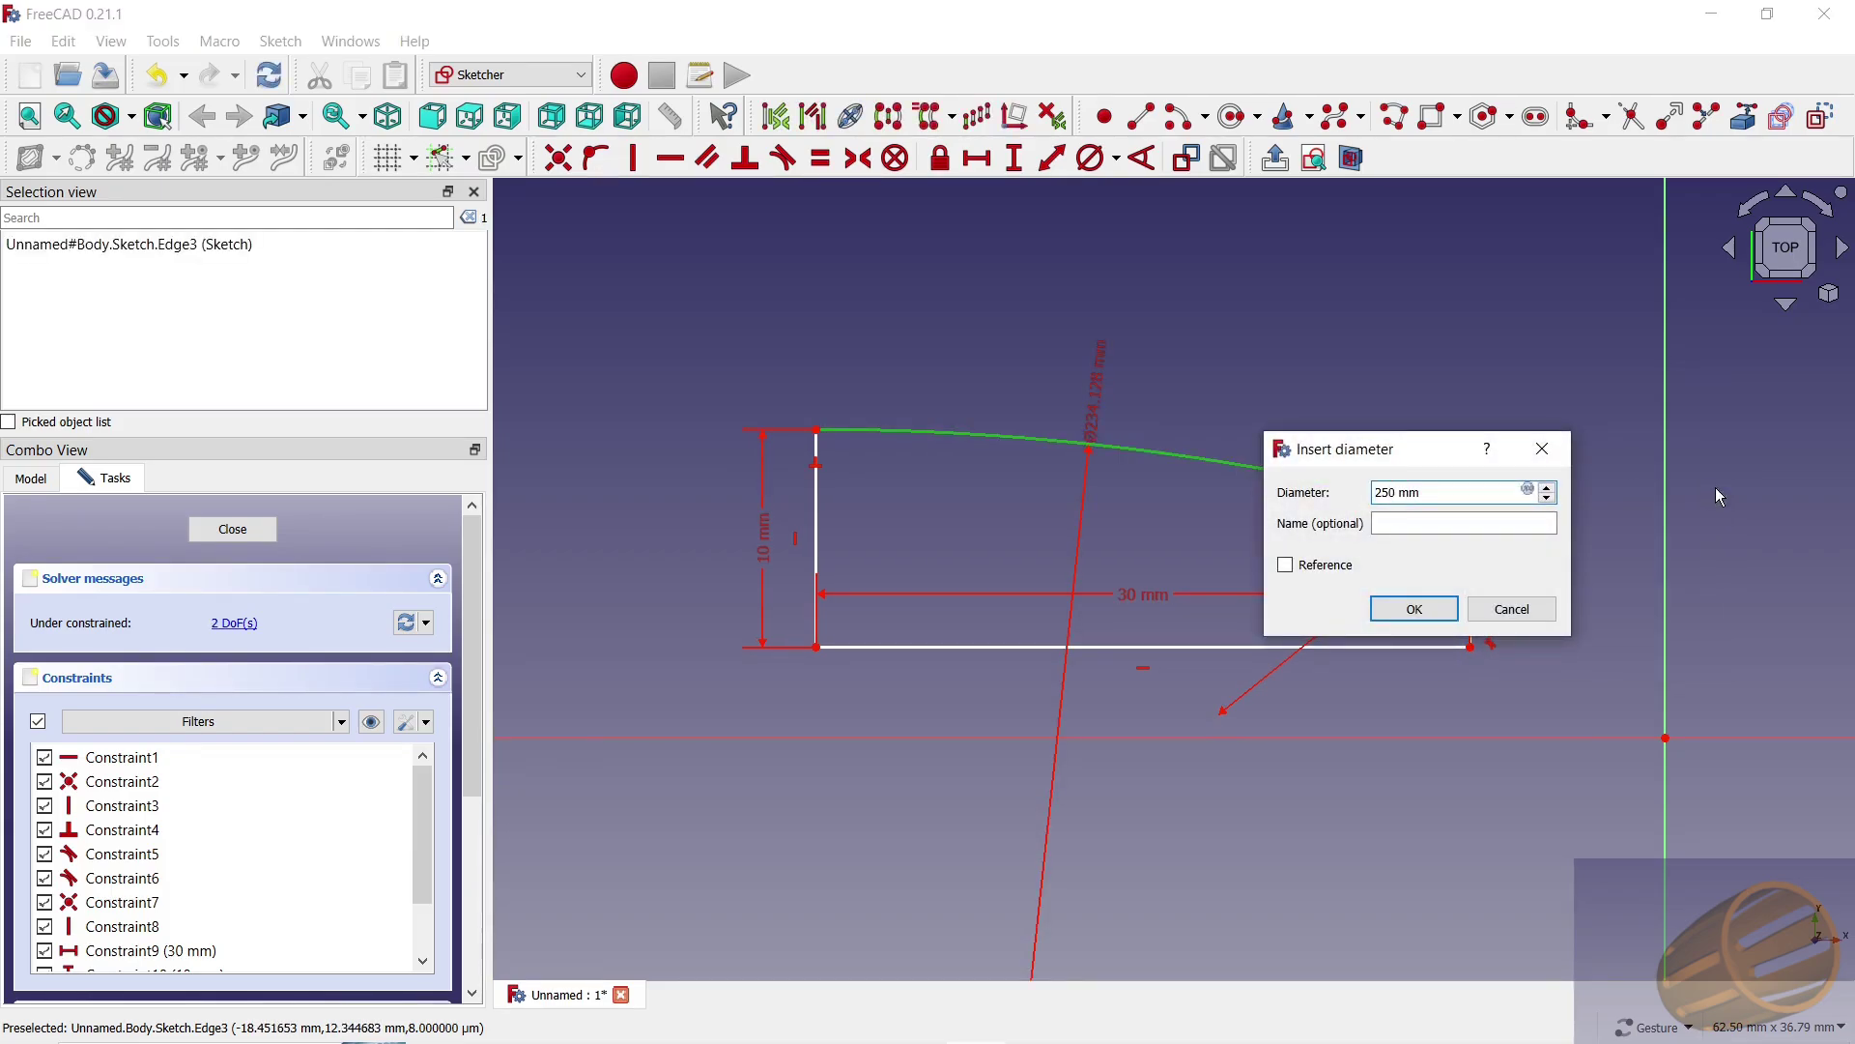
click(1448, 608)
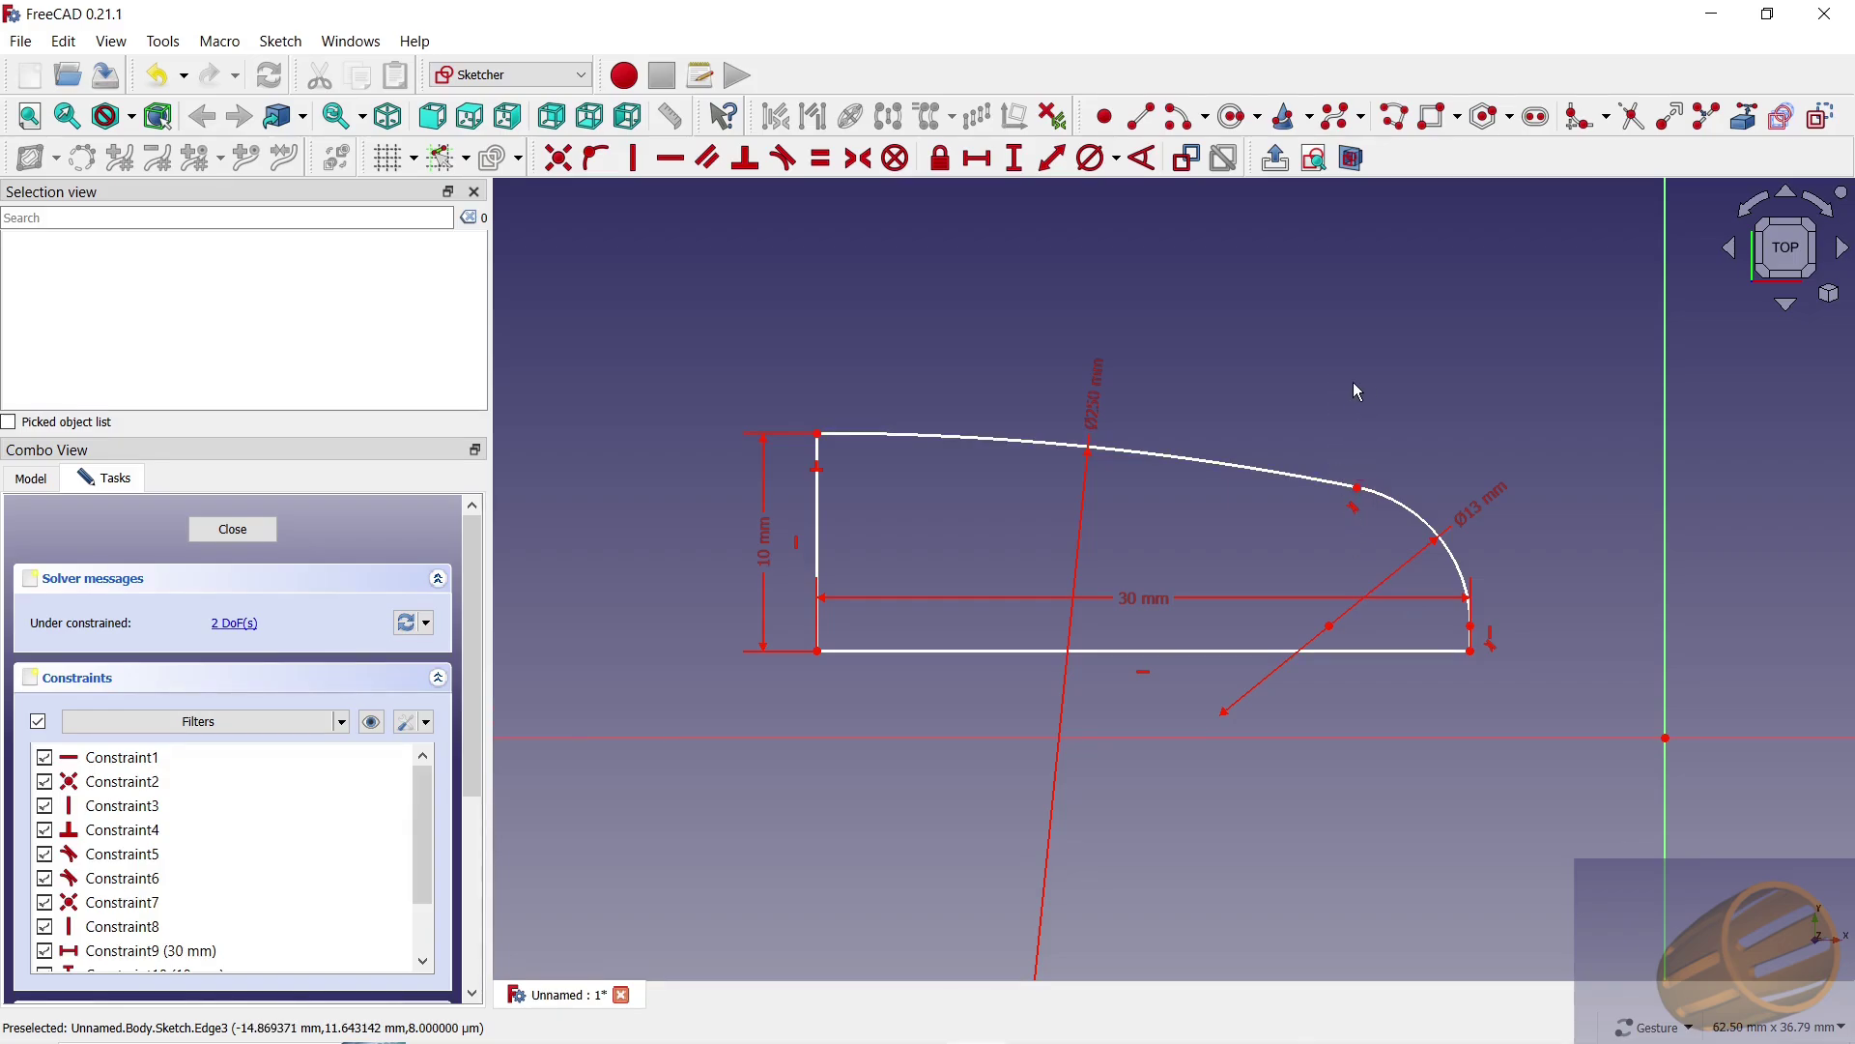
drag(1143, 599, 1133, 778)
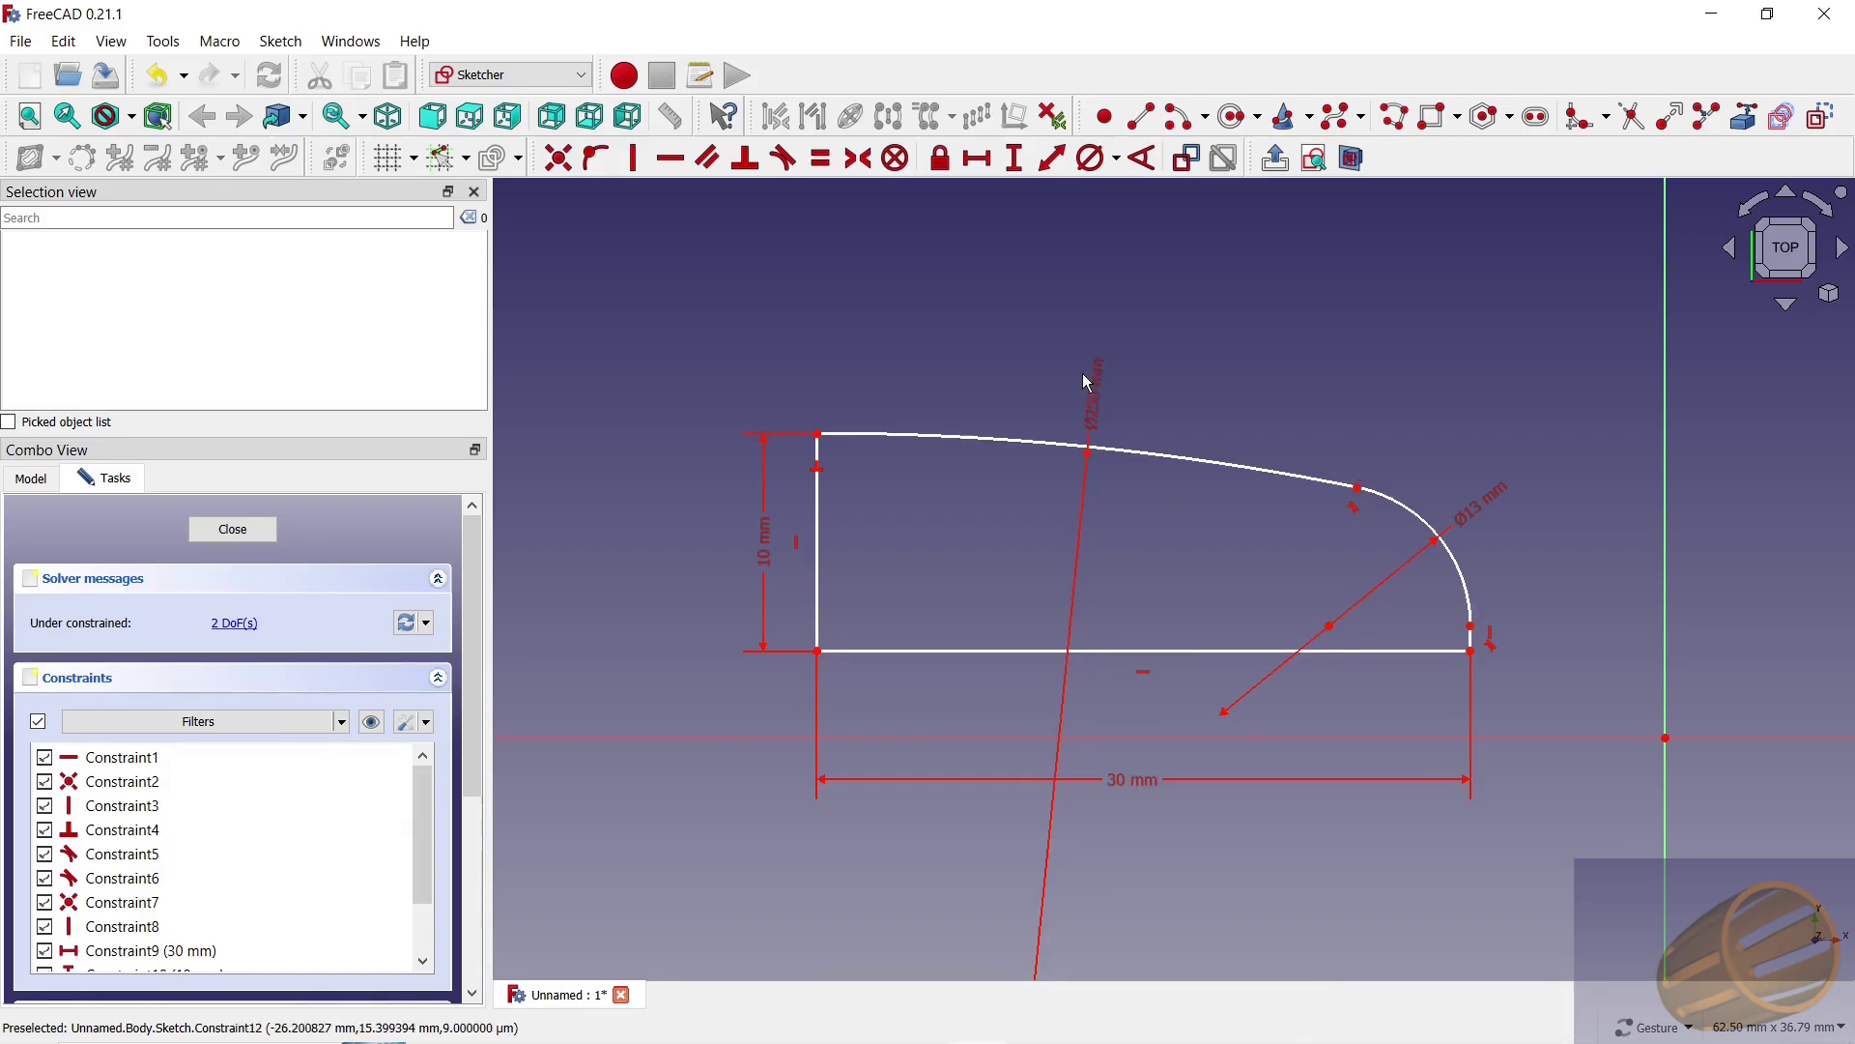
drag(1152, 394, 1293, 348)
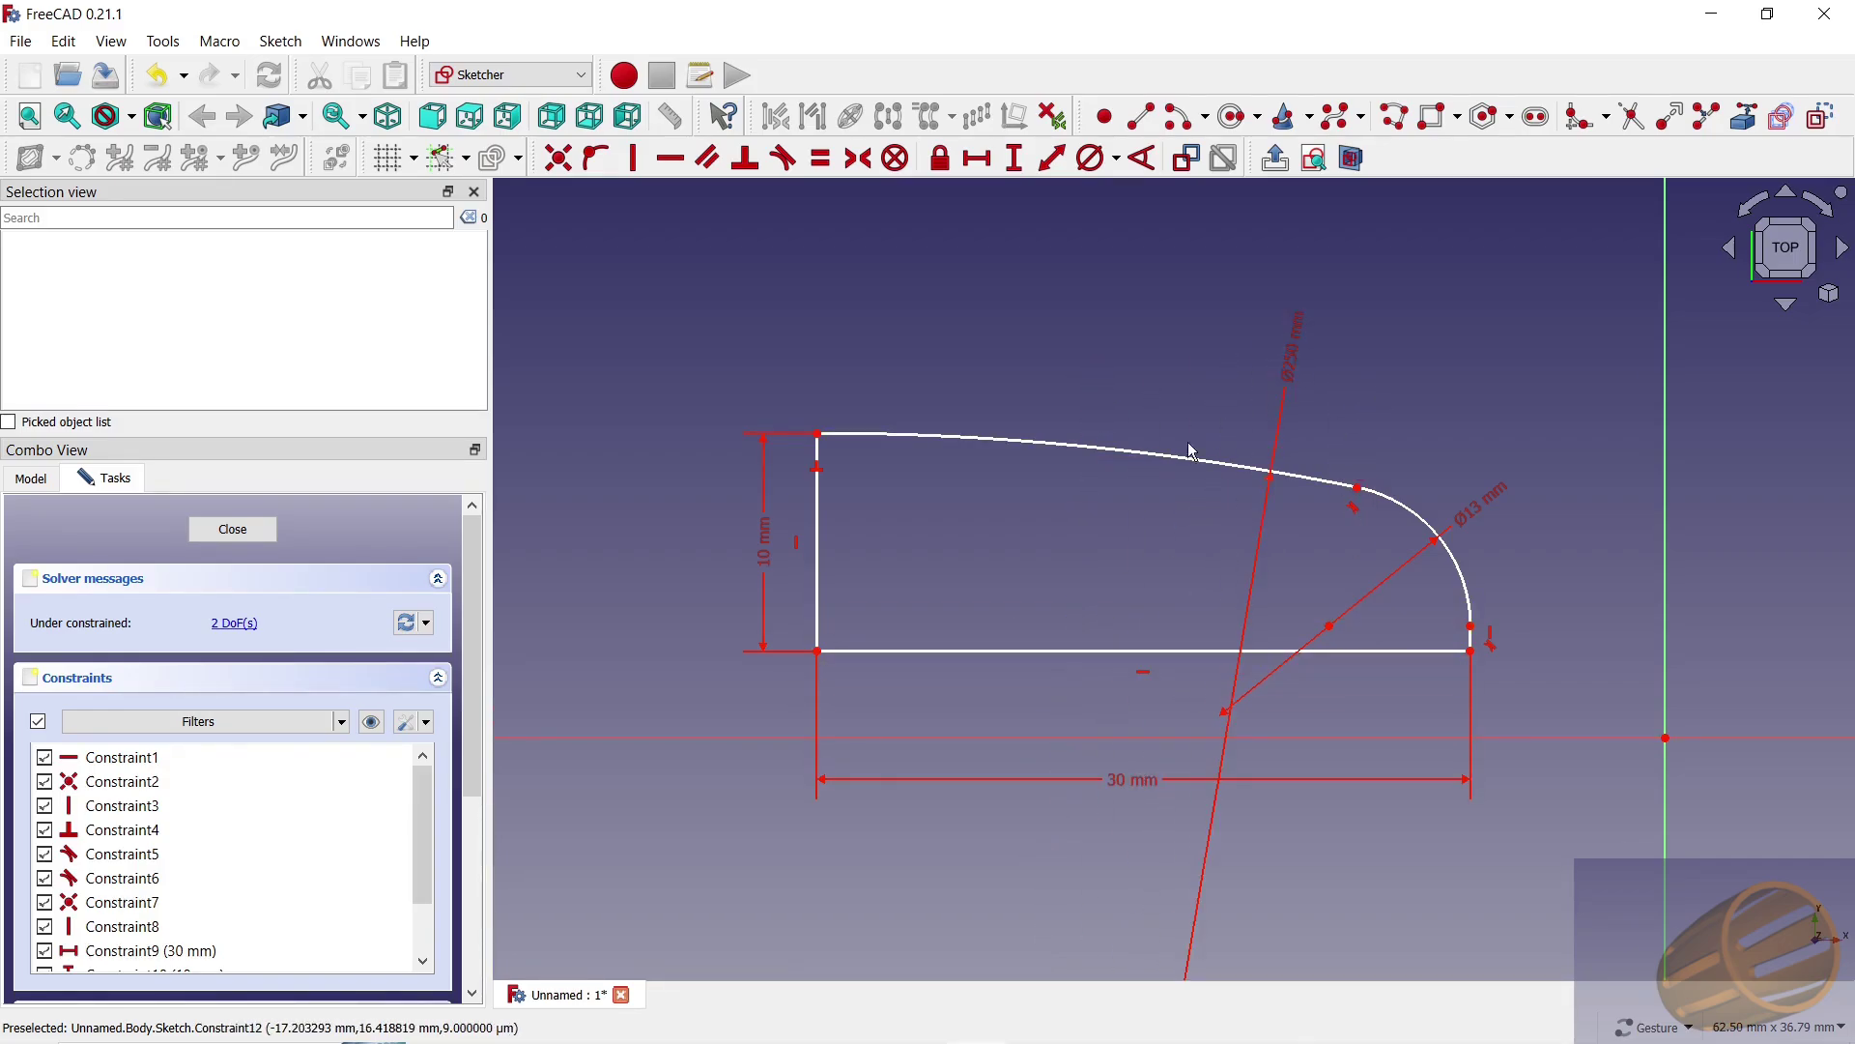
Step: Make the bottom-left corner coincident with the sketch origin
click(820, 651)
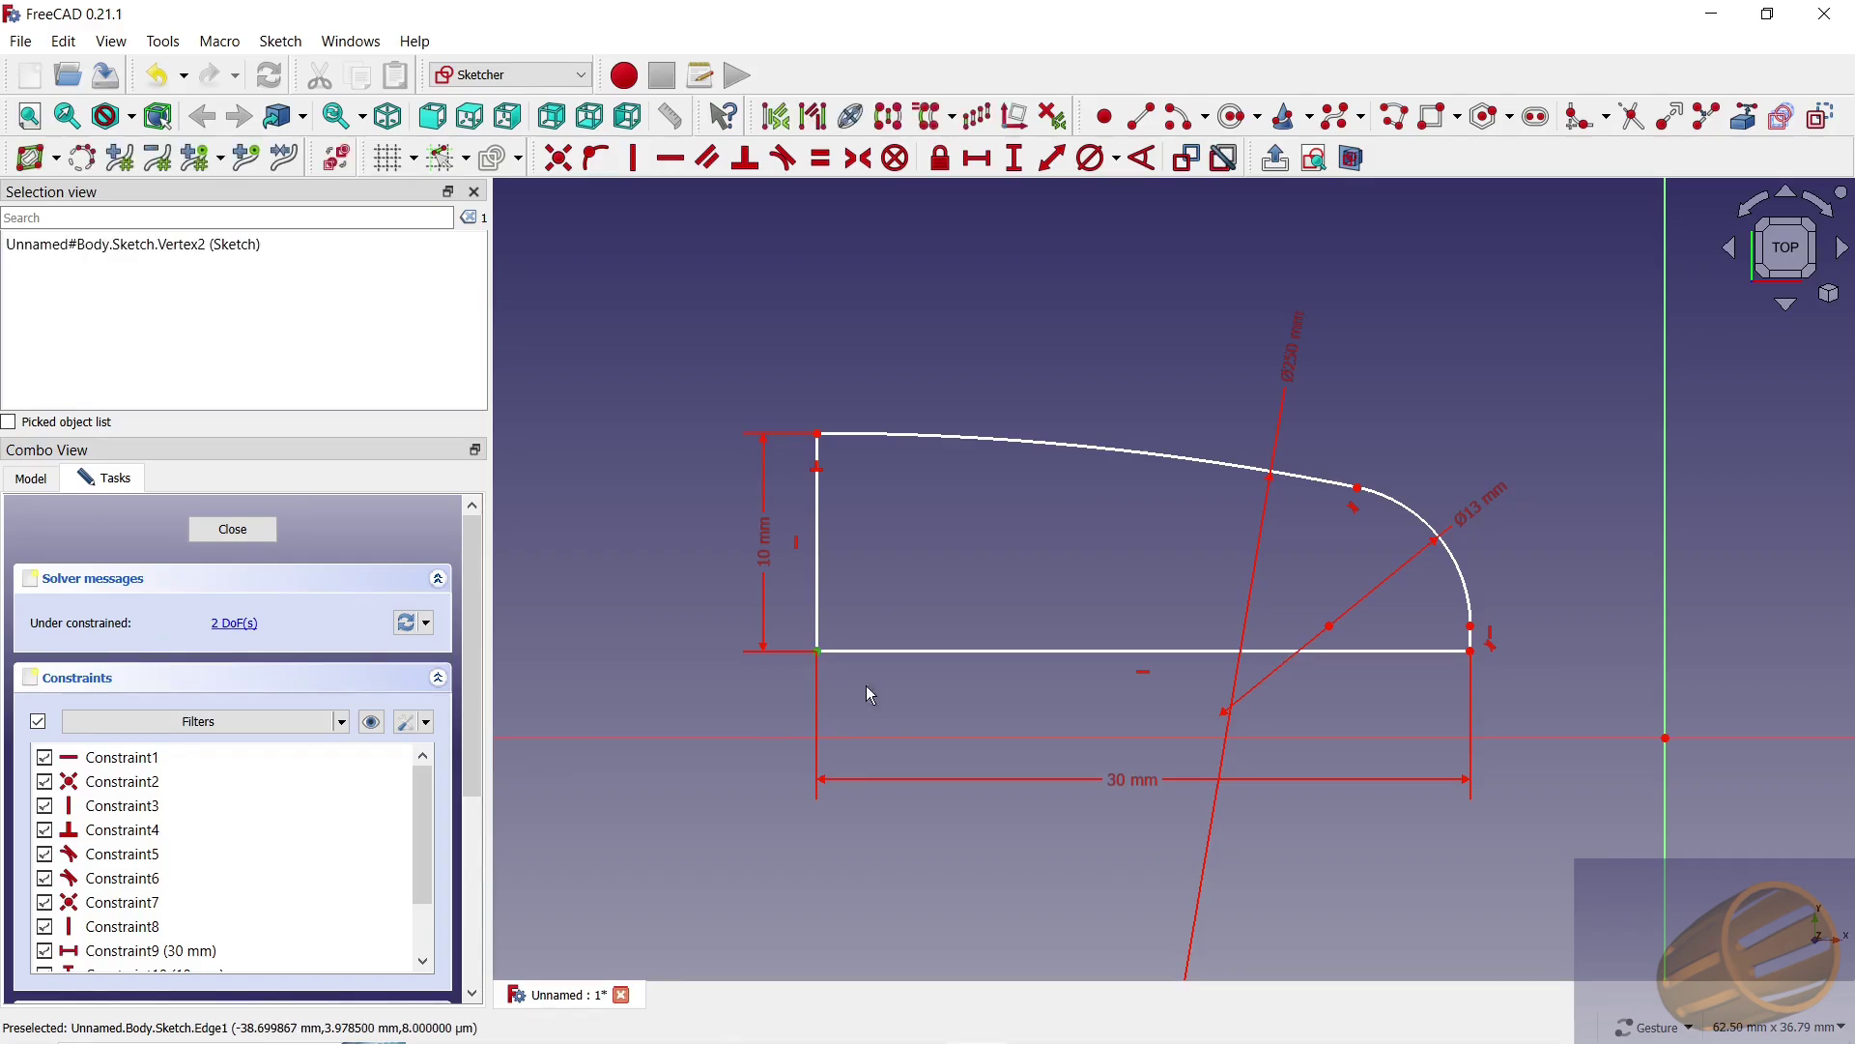
click(1667, 738)
click(558, 158)
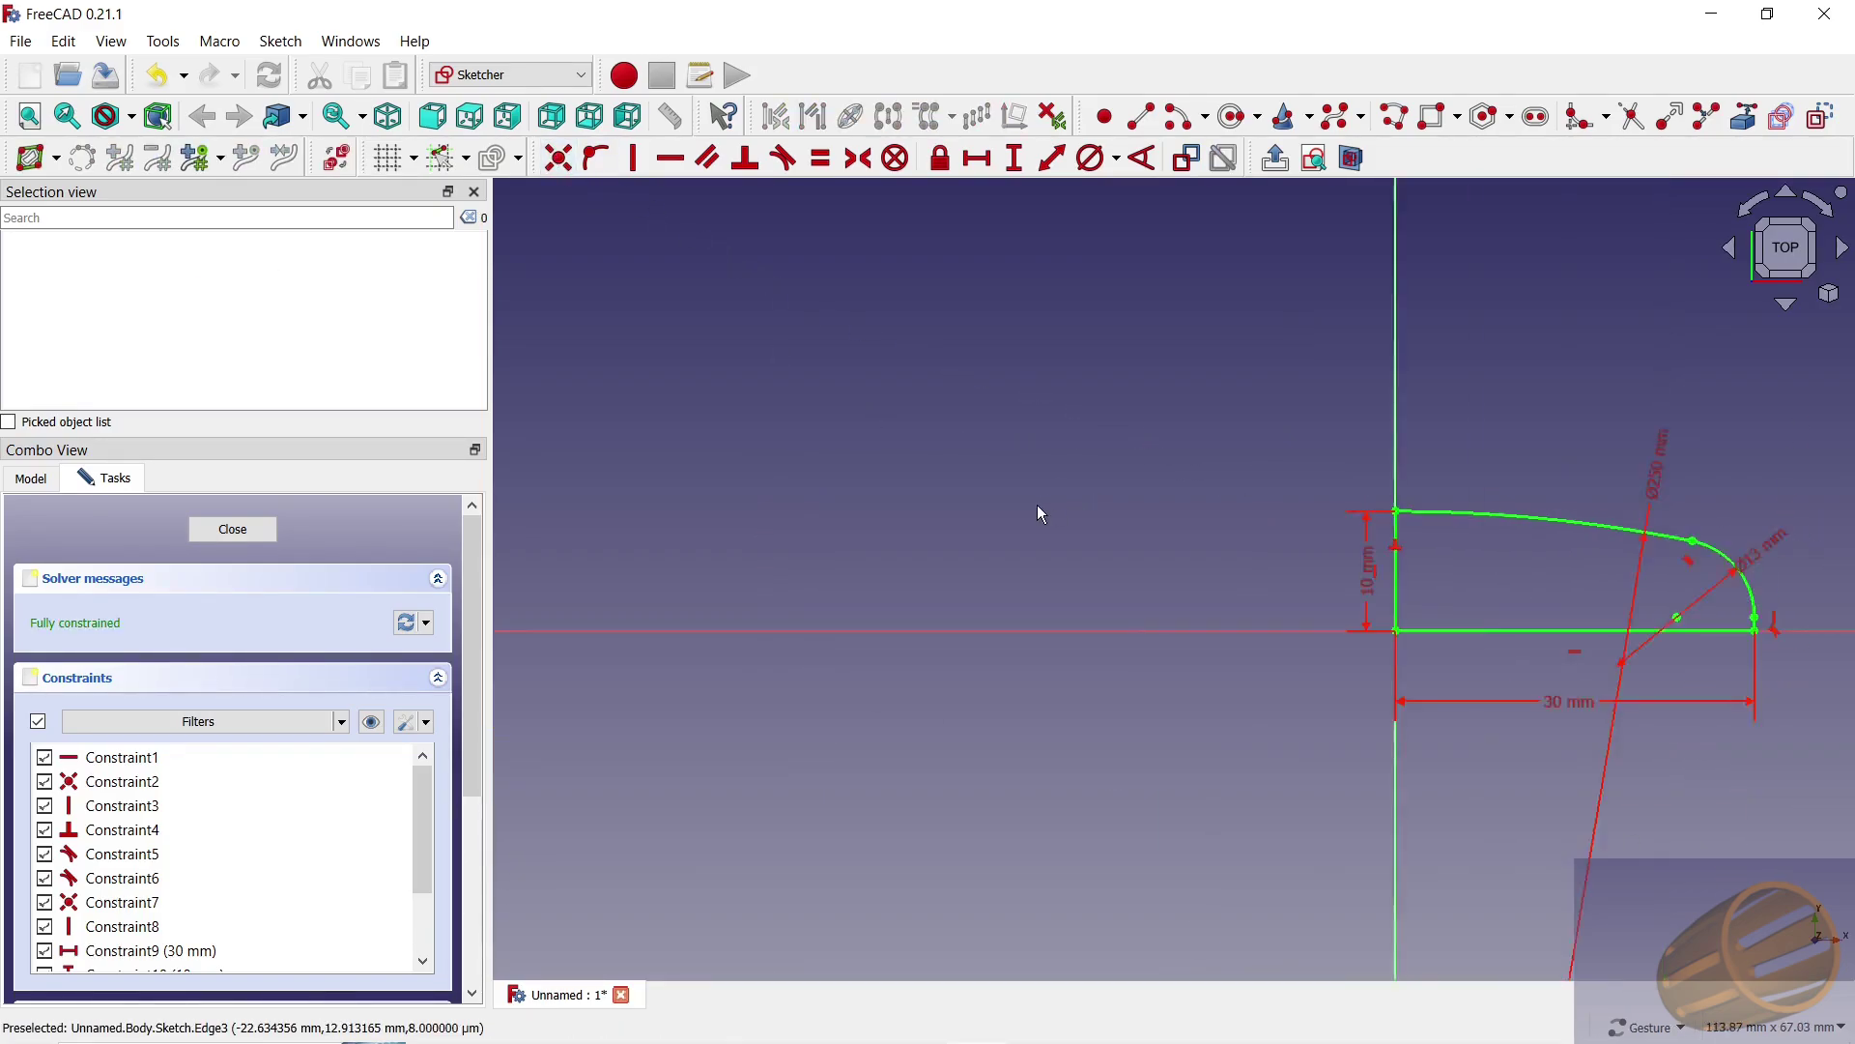
Step: Close the sketch and revolve the profile 360° around the X axis
click(269, 540)
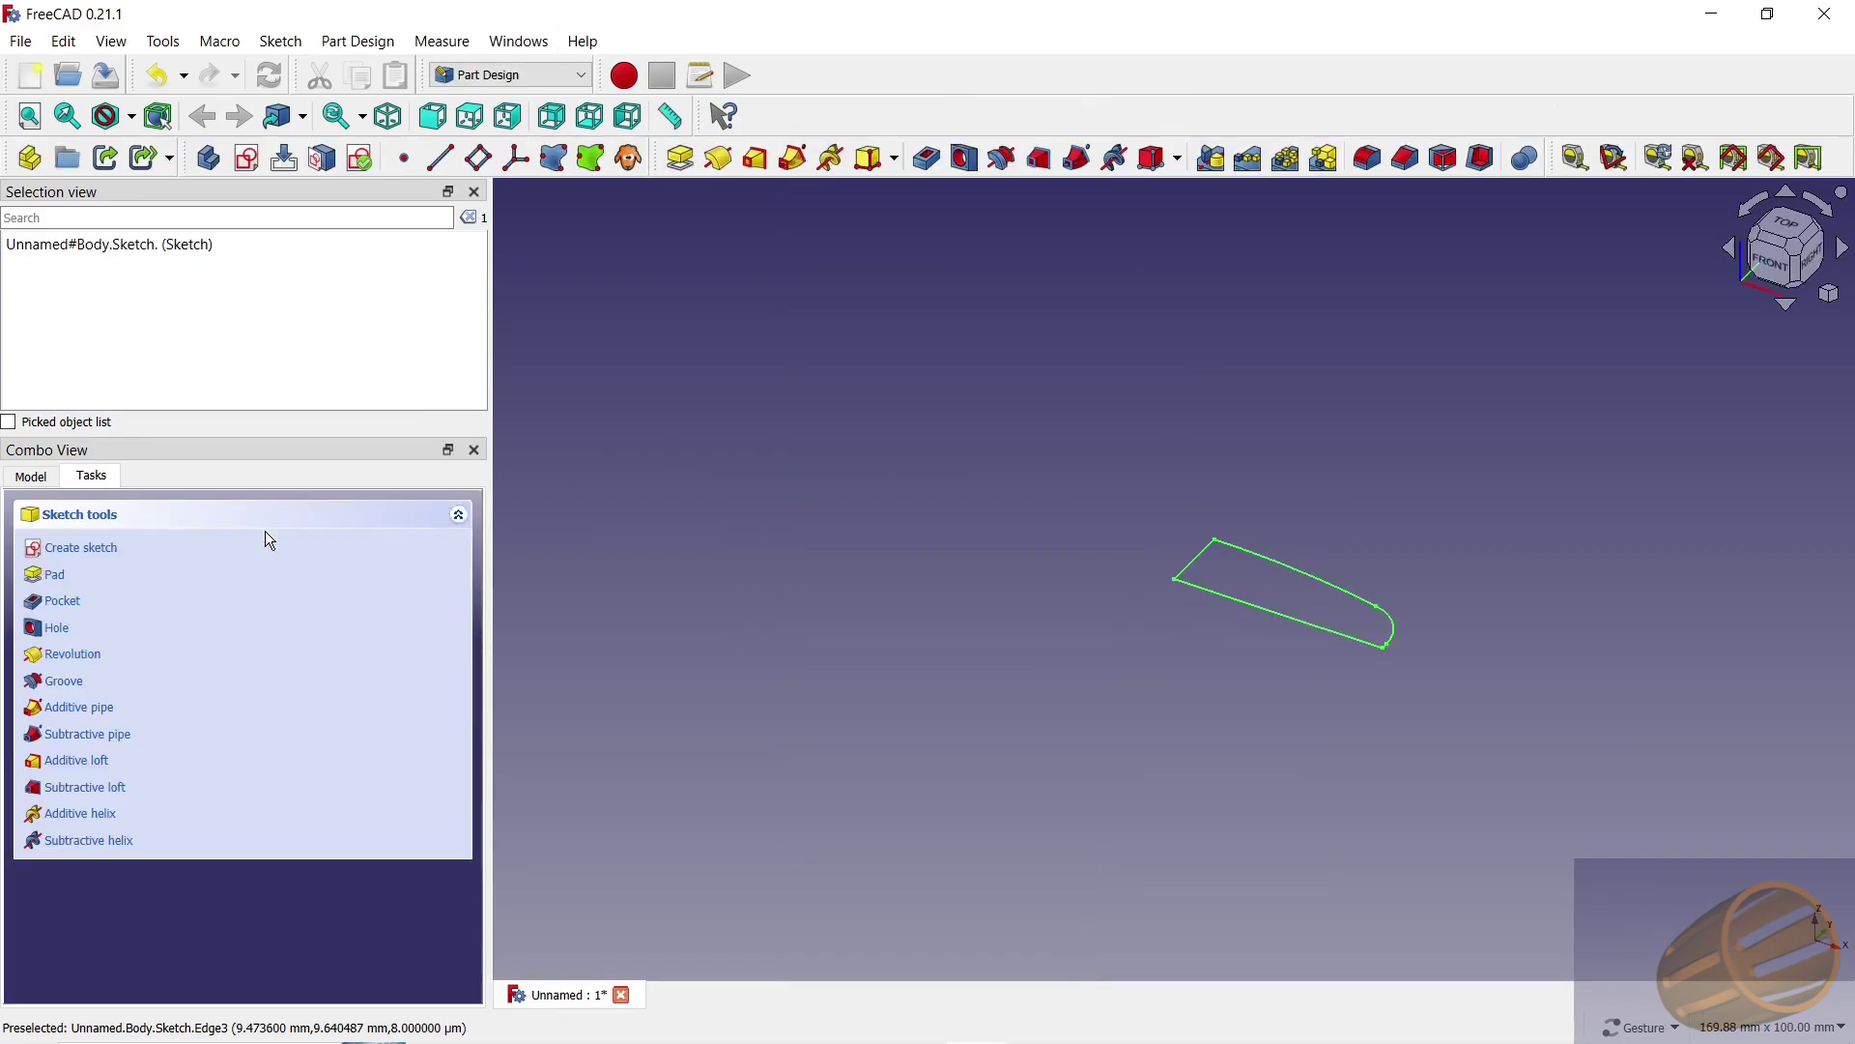
click(718, 157)
click(447, 621)
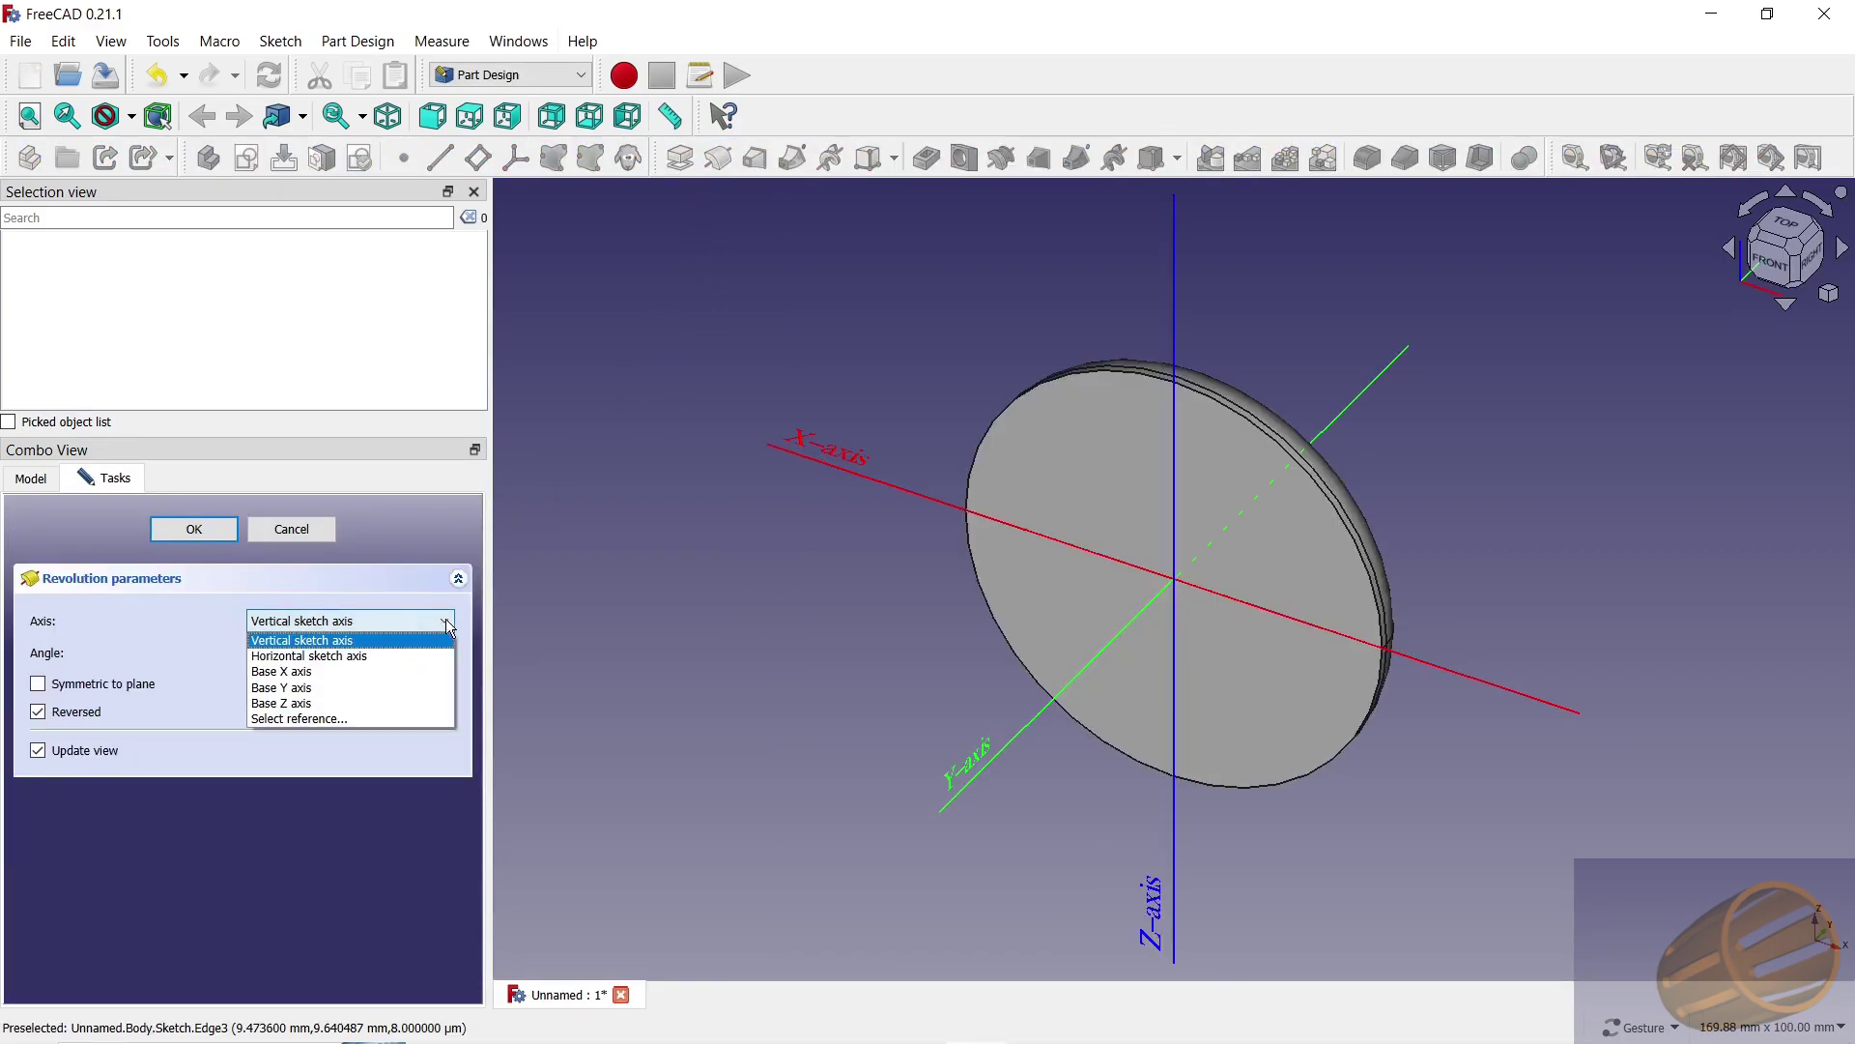
click(400, 720)
click(947, 504)
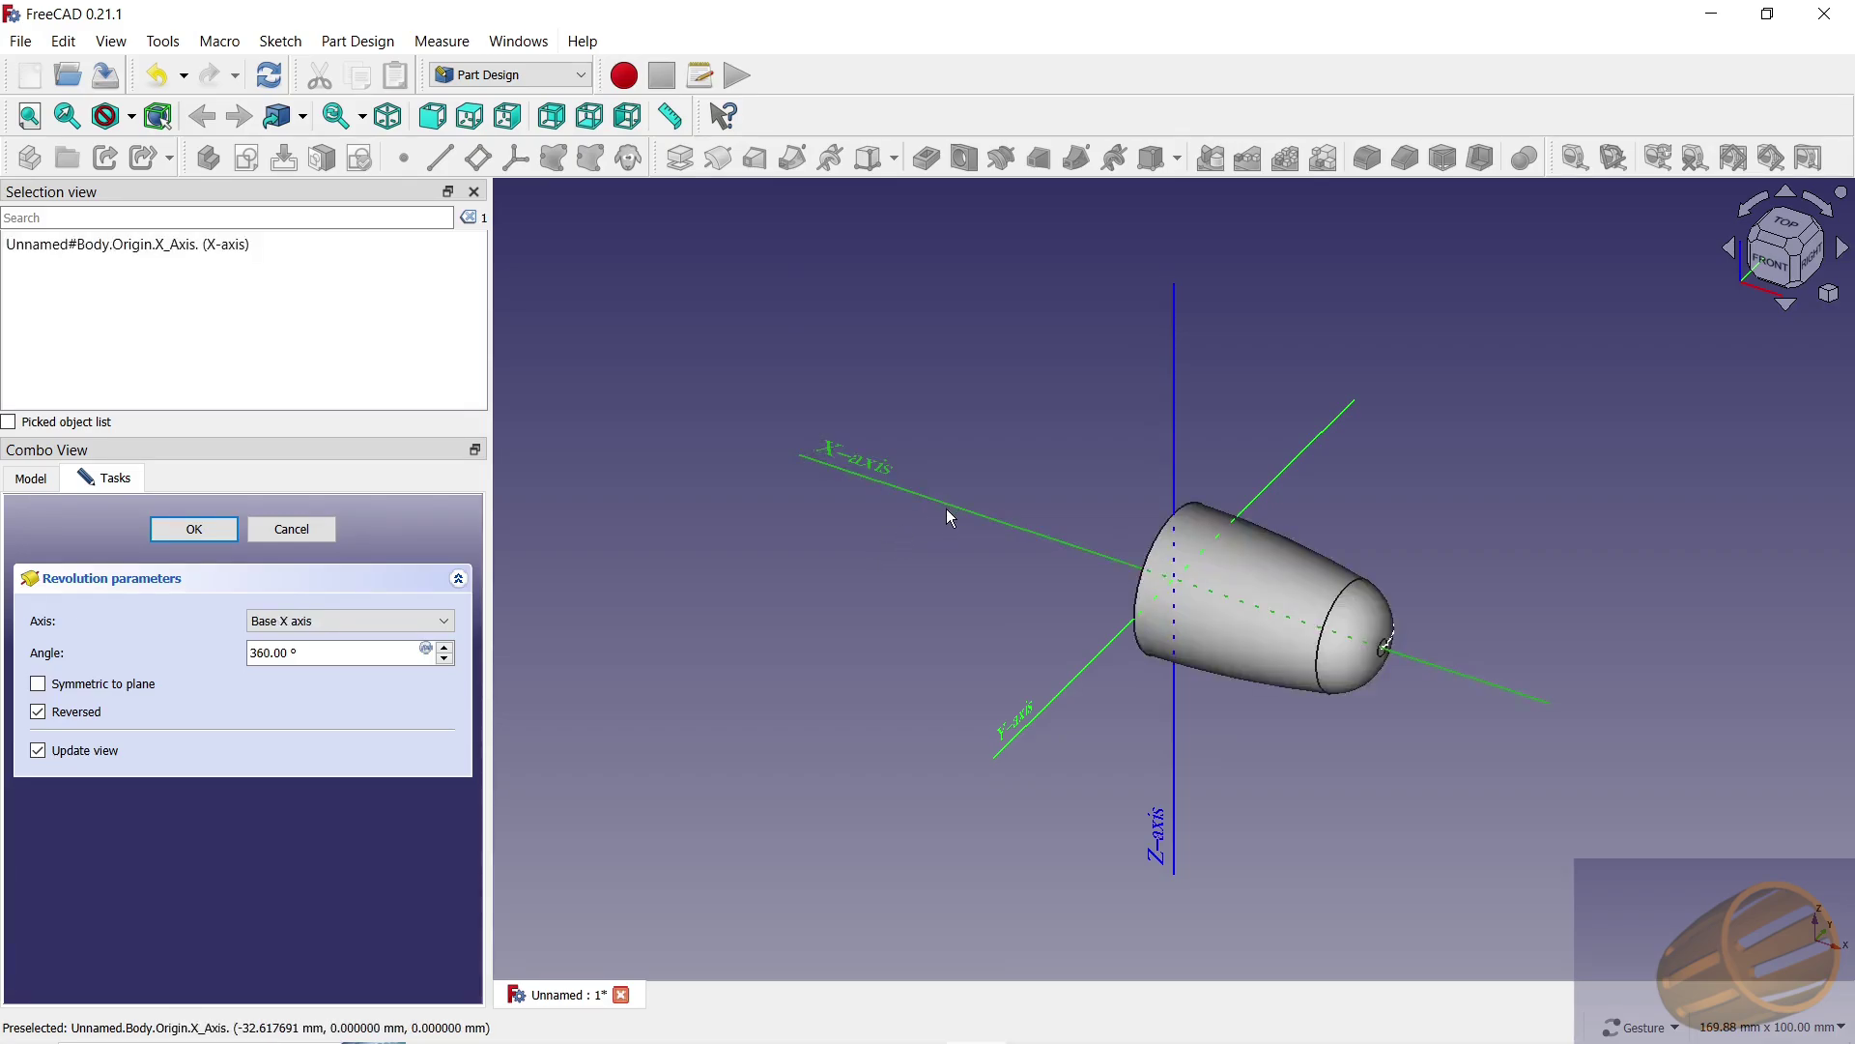
click(197, 534)
Step: Shell the revolved part inward, removing its flat end face
drag(713, 538, 981, 625)
click(1172, 598)
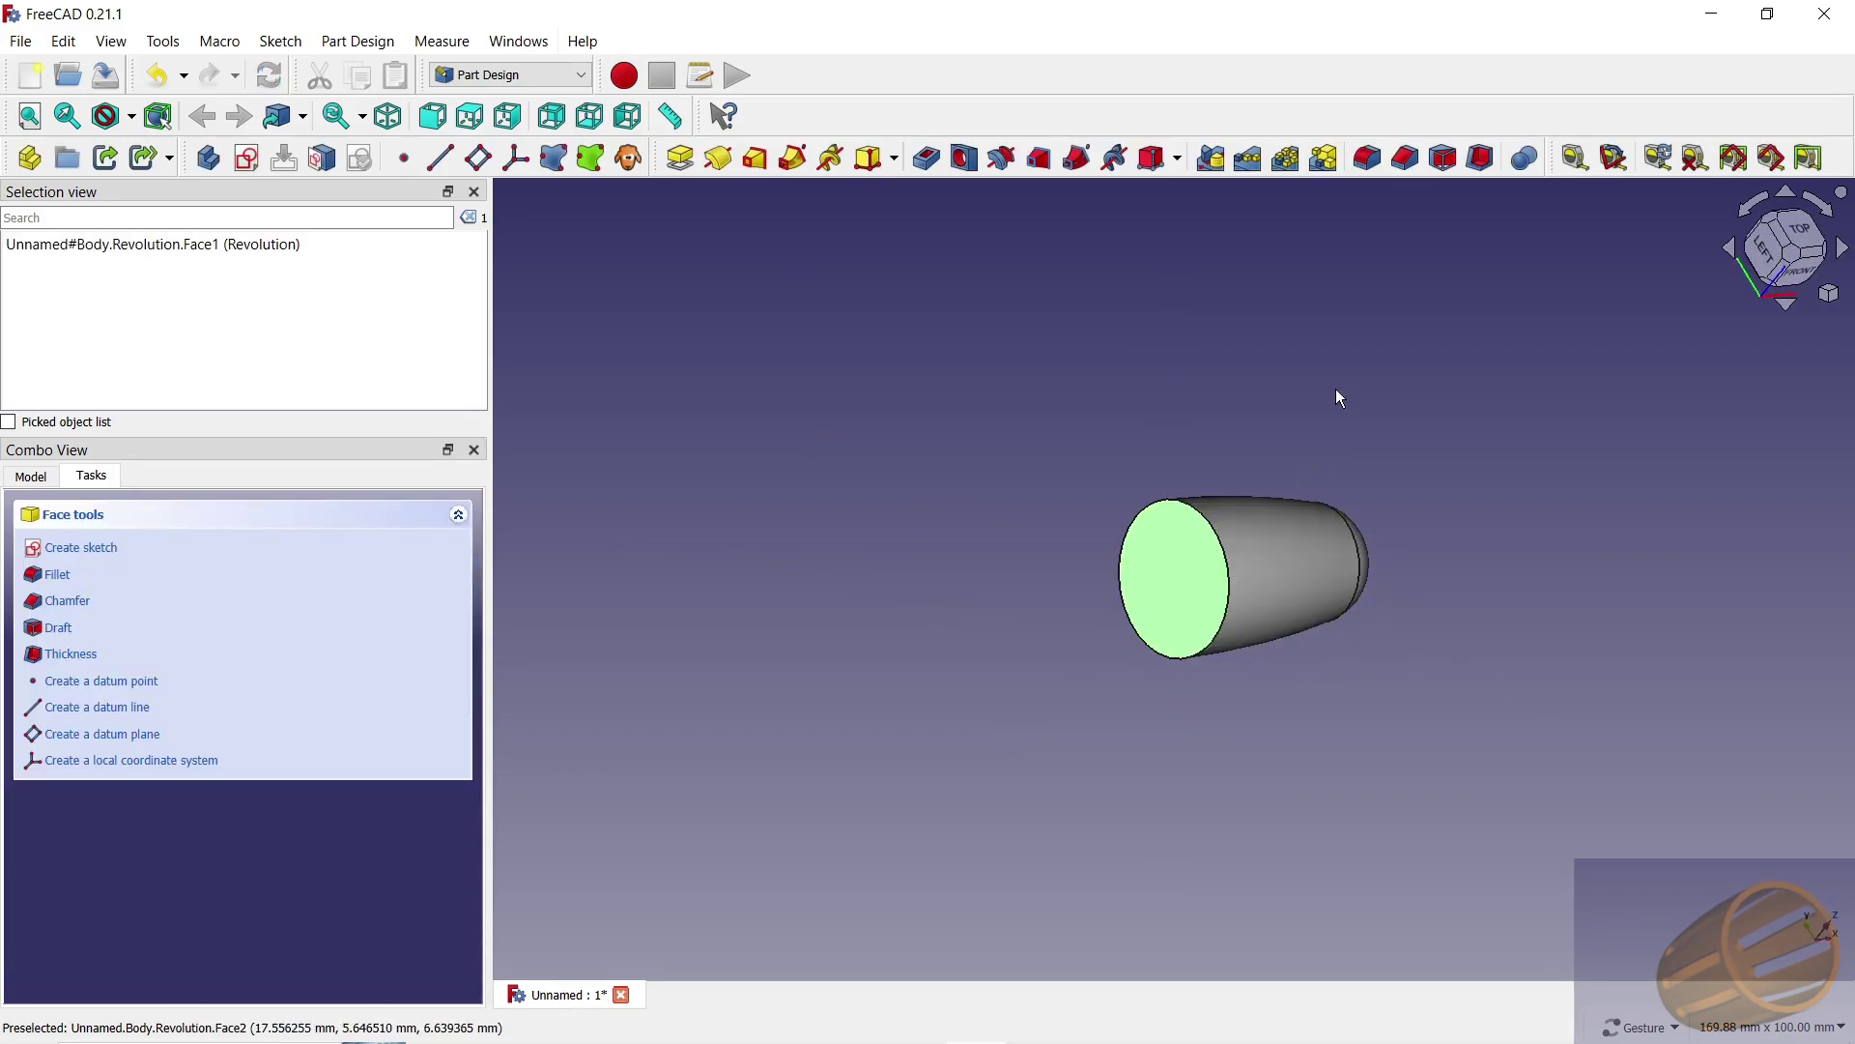
click(1480, 157)
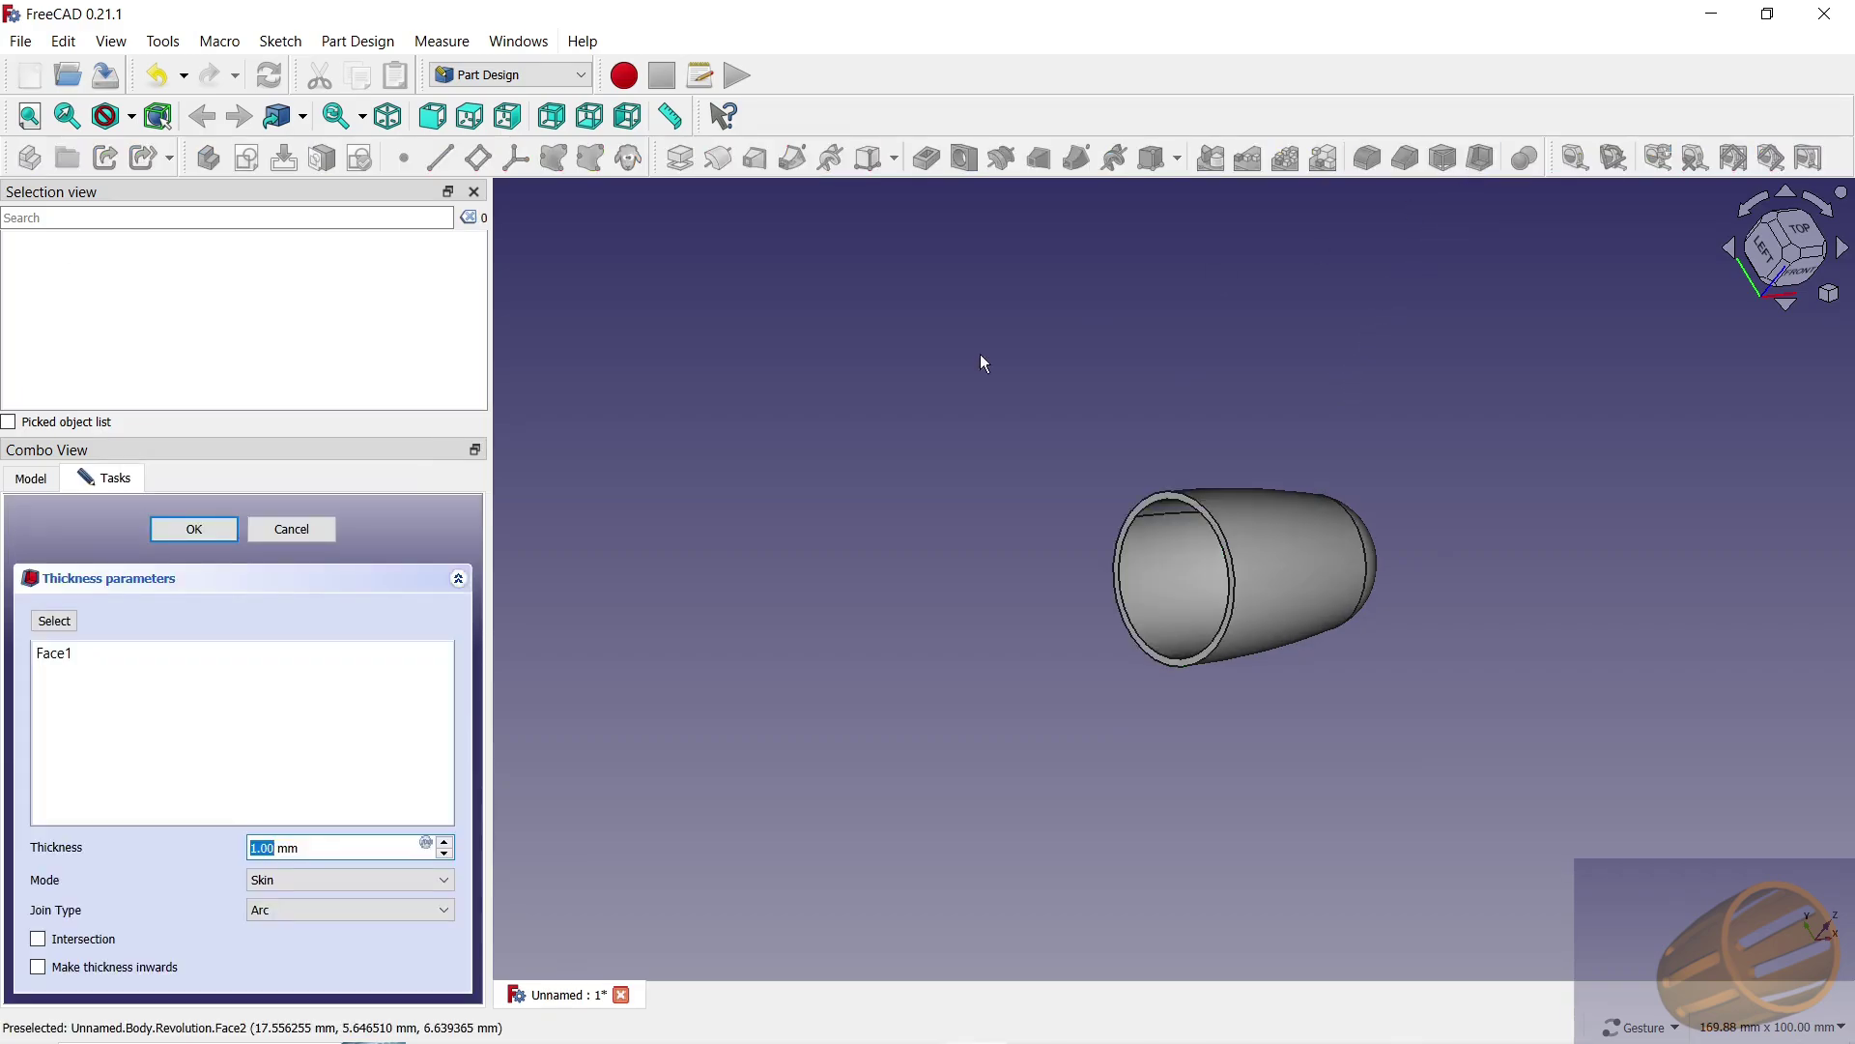
click(38, 968)
click(196, 531)
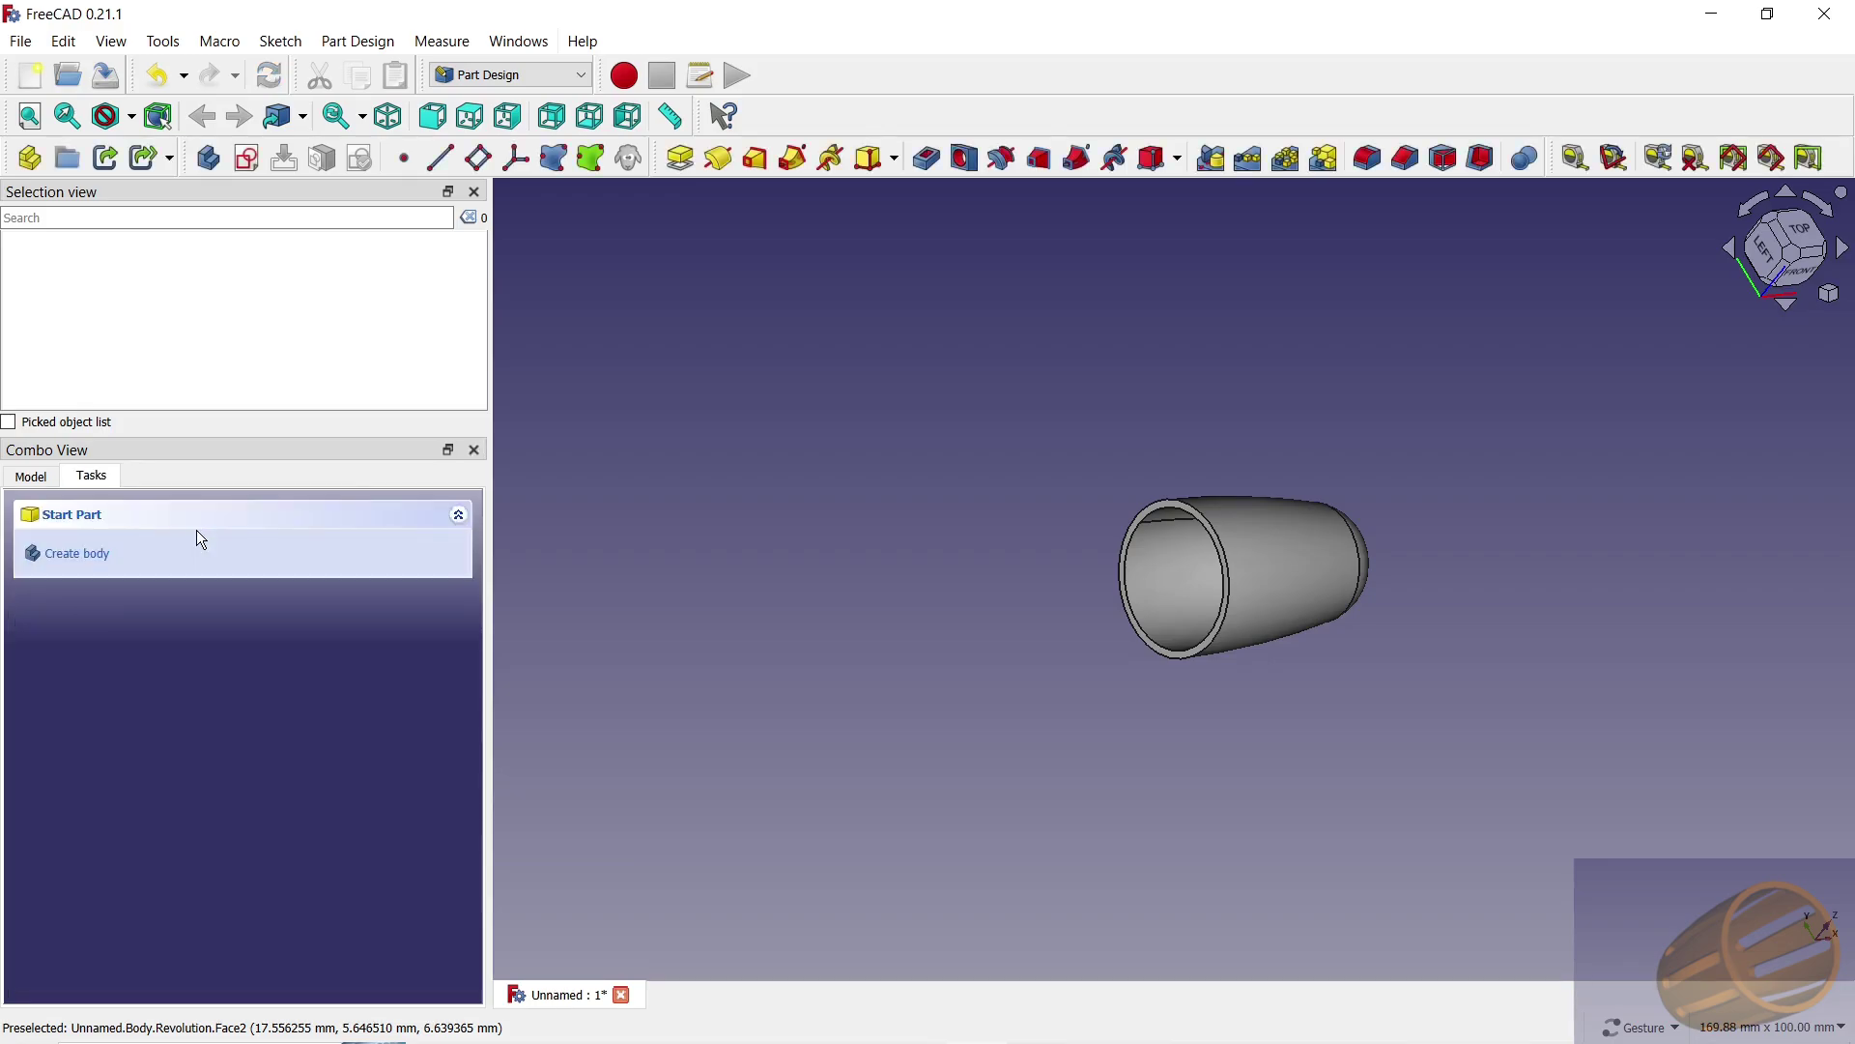
click(32, 477)
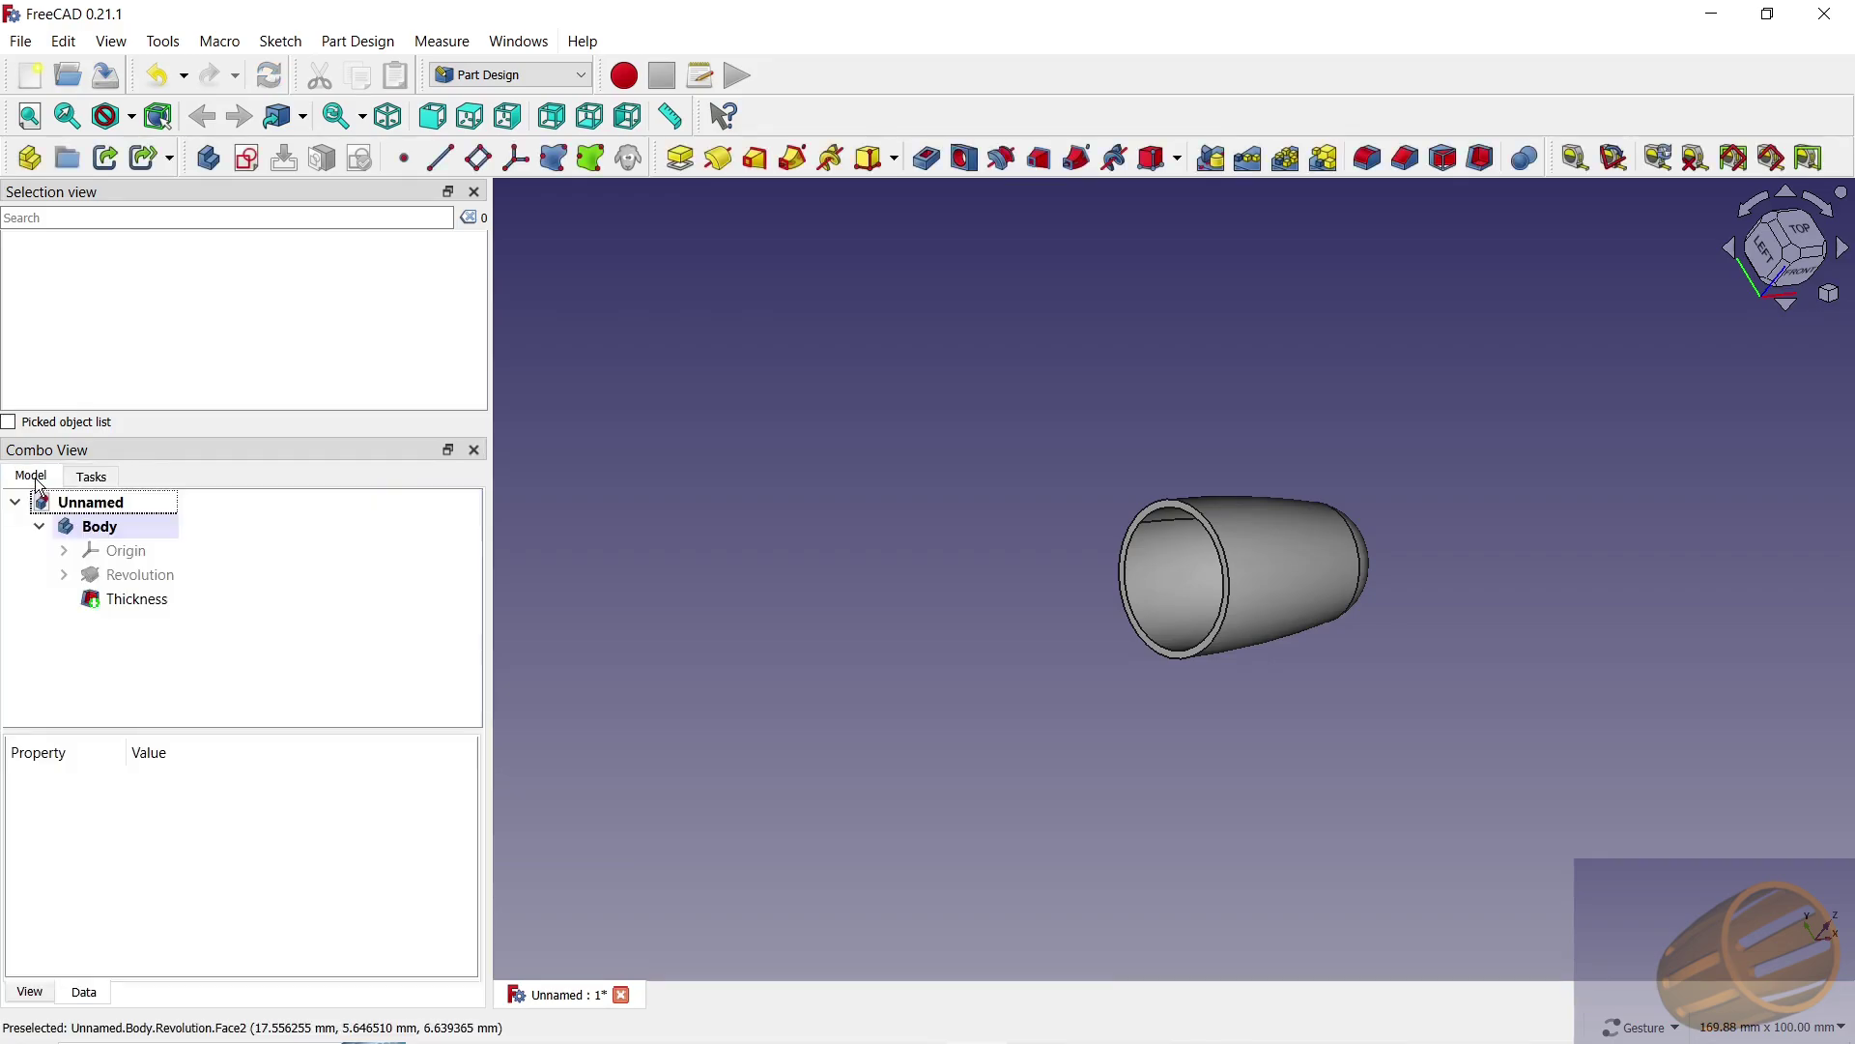
Step: Start a new sketch on the XZ plane with the section view on to see inside the shell
click(124, 552)
key(space)
mouse_move(1625, 426)
mouse_down()
mouse_move(1516, 555)
mouse_move(1470, 505)
mouse_move(1155, 416)
mouse_move(1056, 538)
mouse_move(1047, 435)
mouse_move(979, 429)
mouse_up()
click(974, 421)
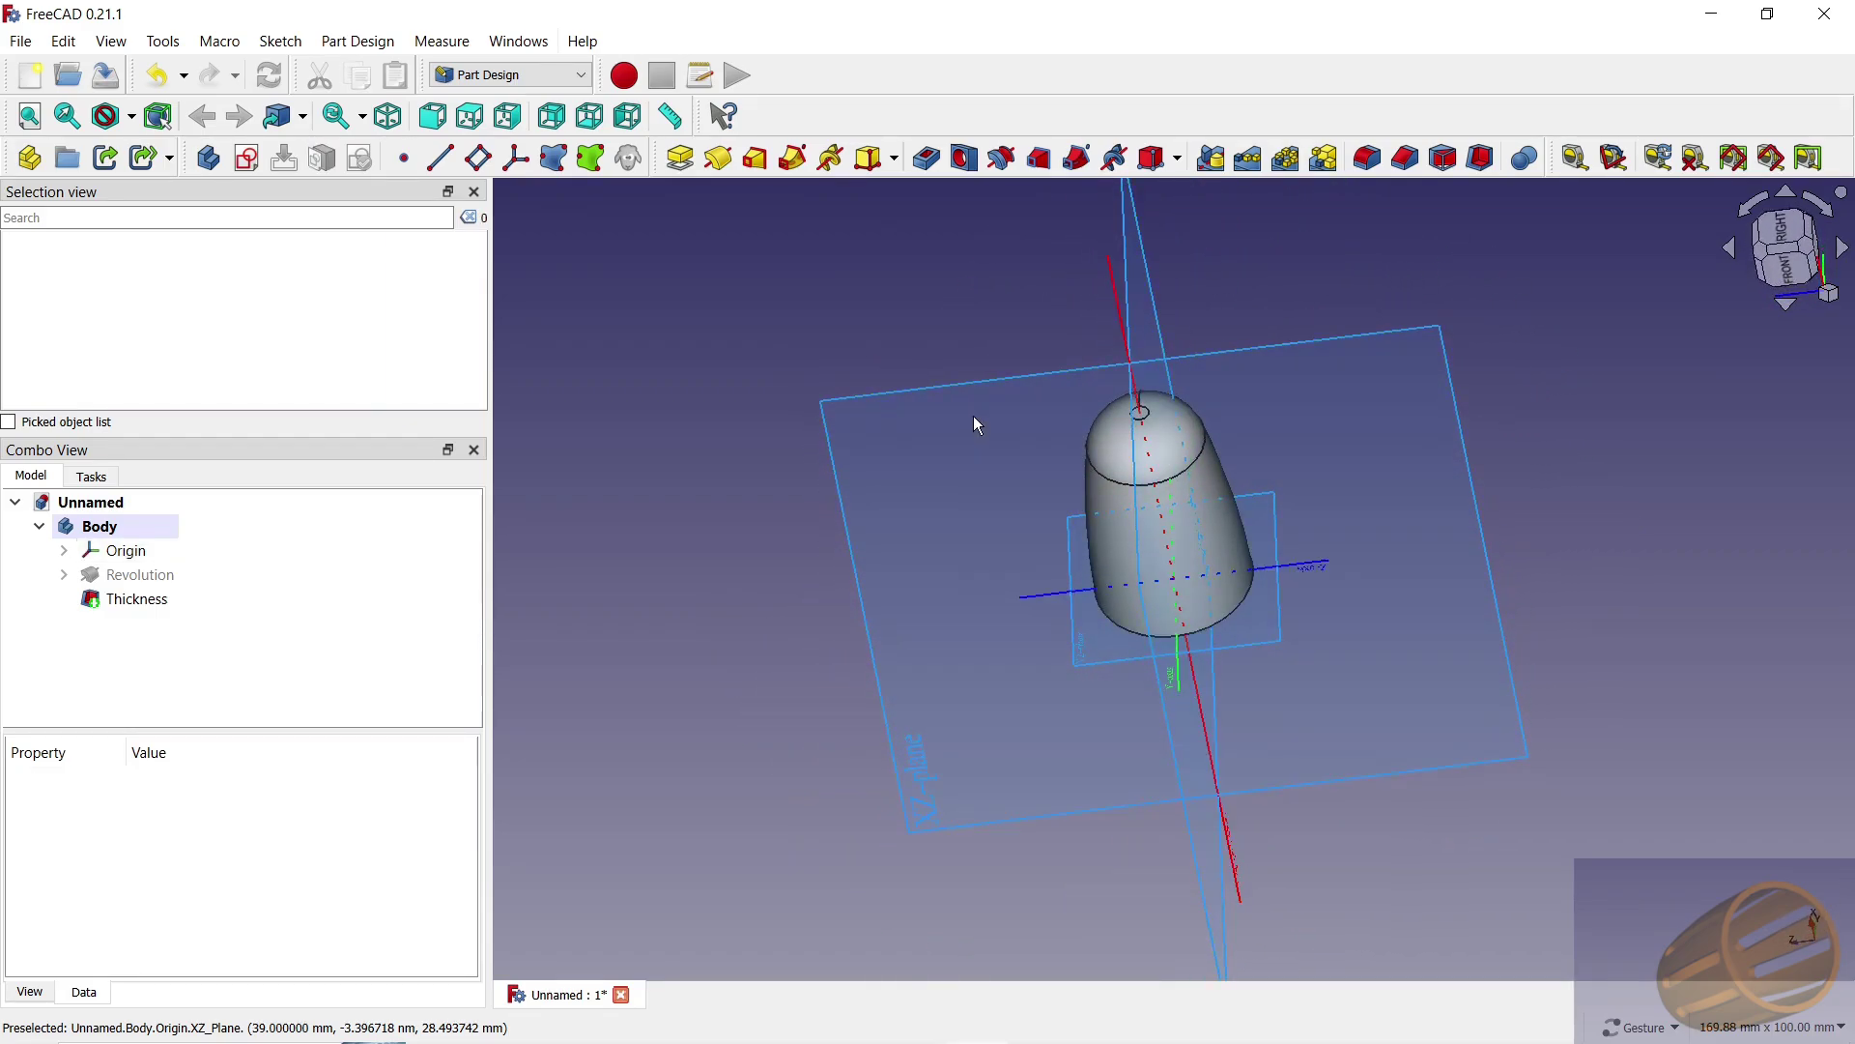
click(246, 157)
scroll(1344, 610, up, 2)
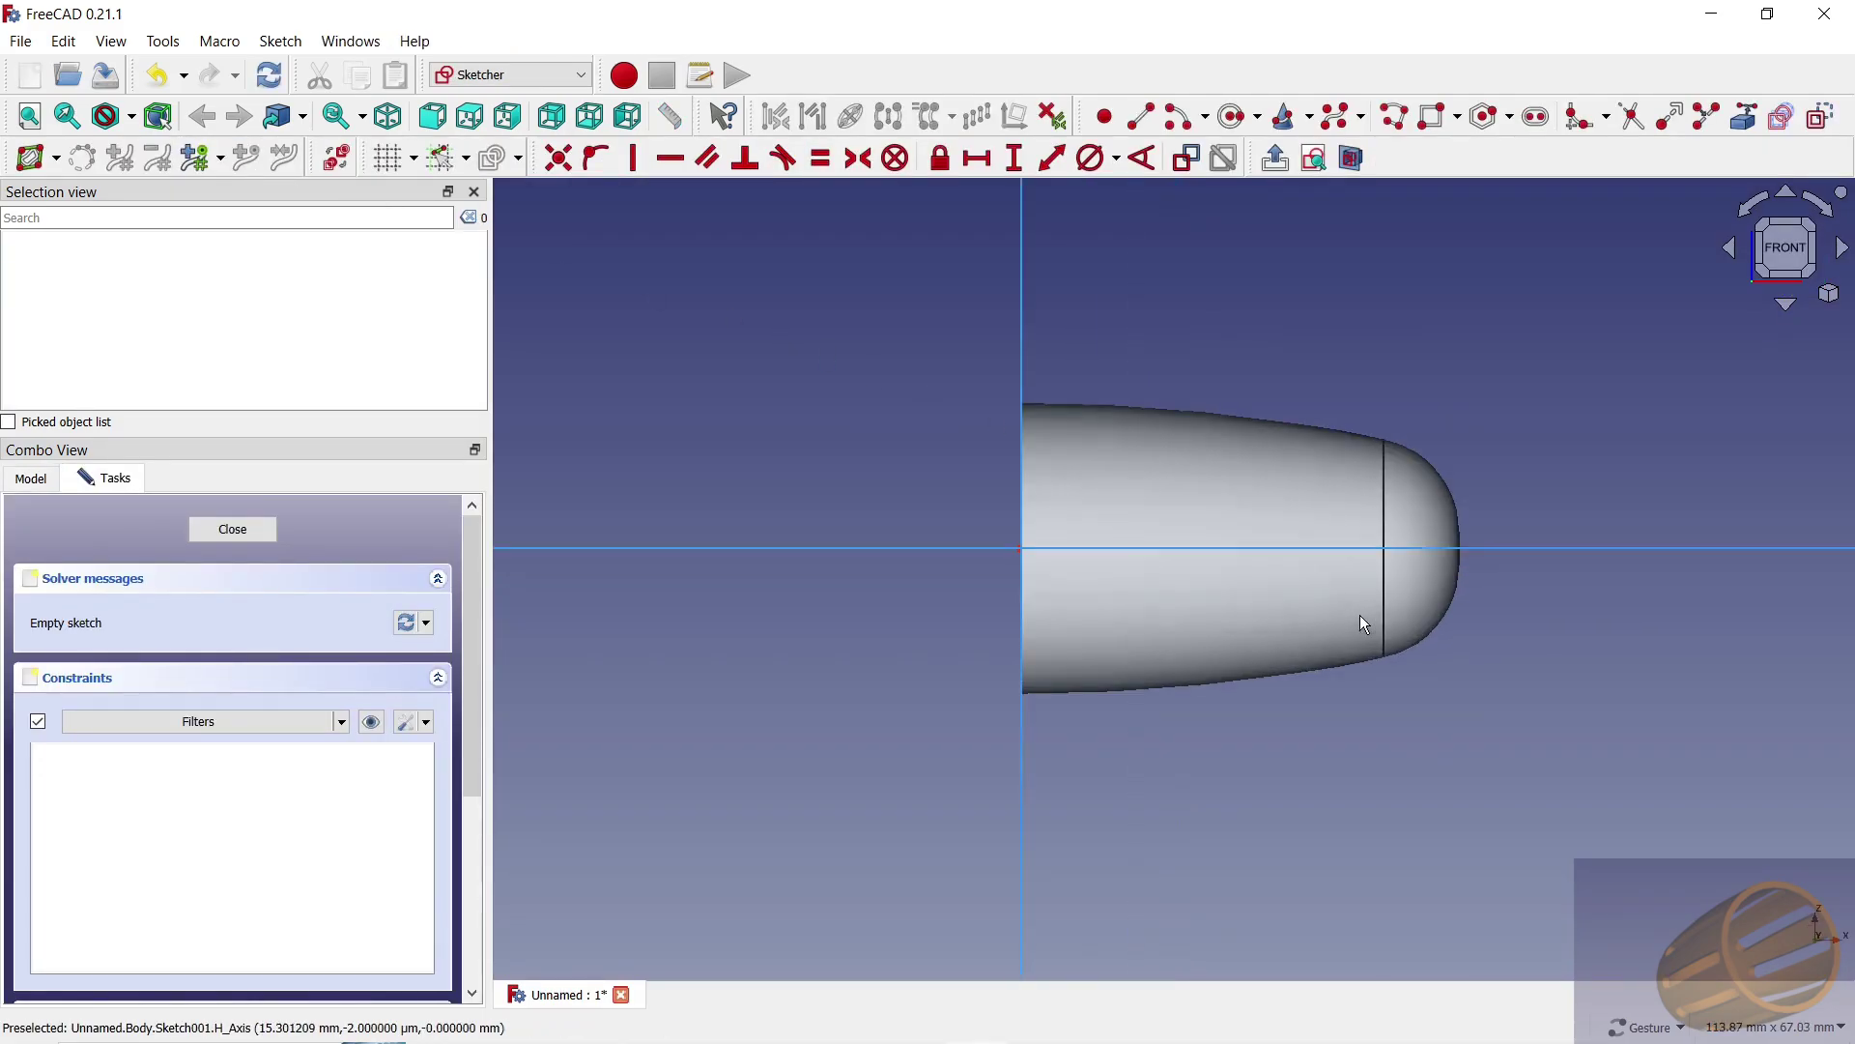
click(1351, 157)
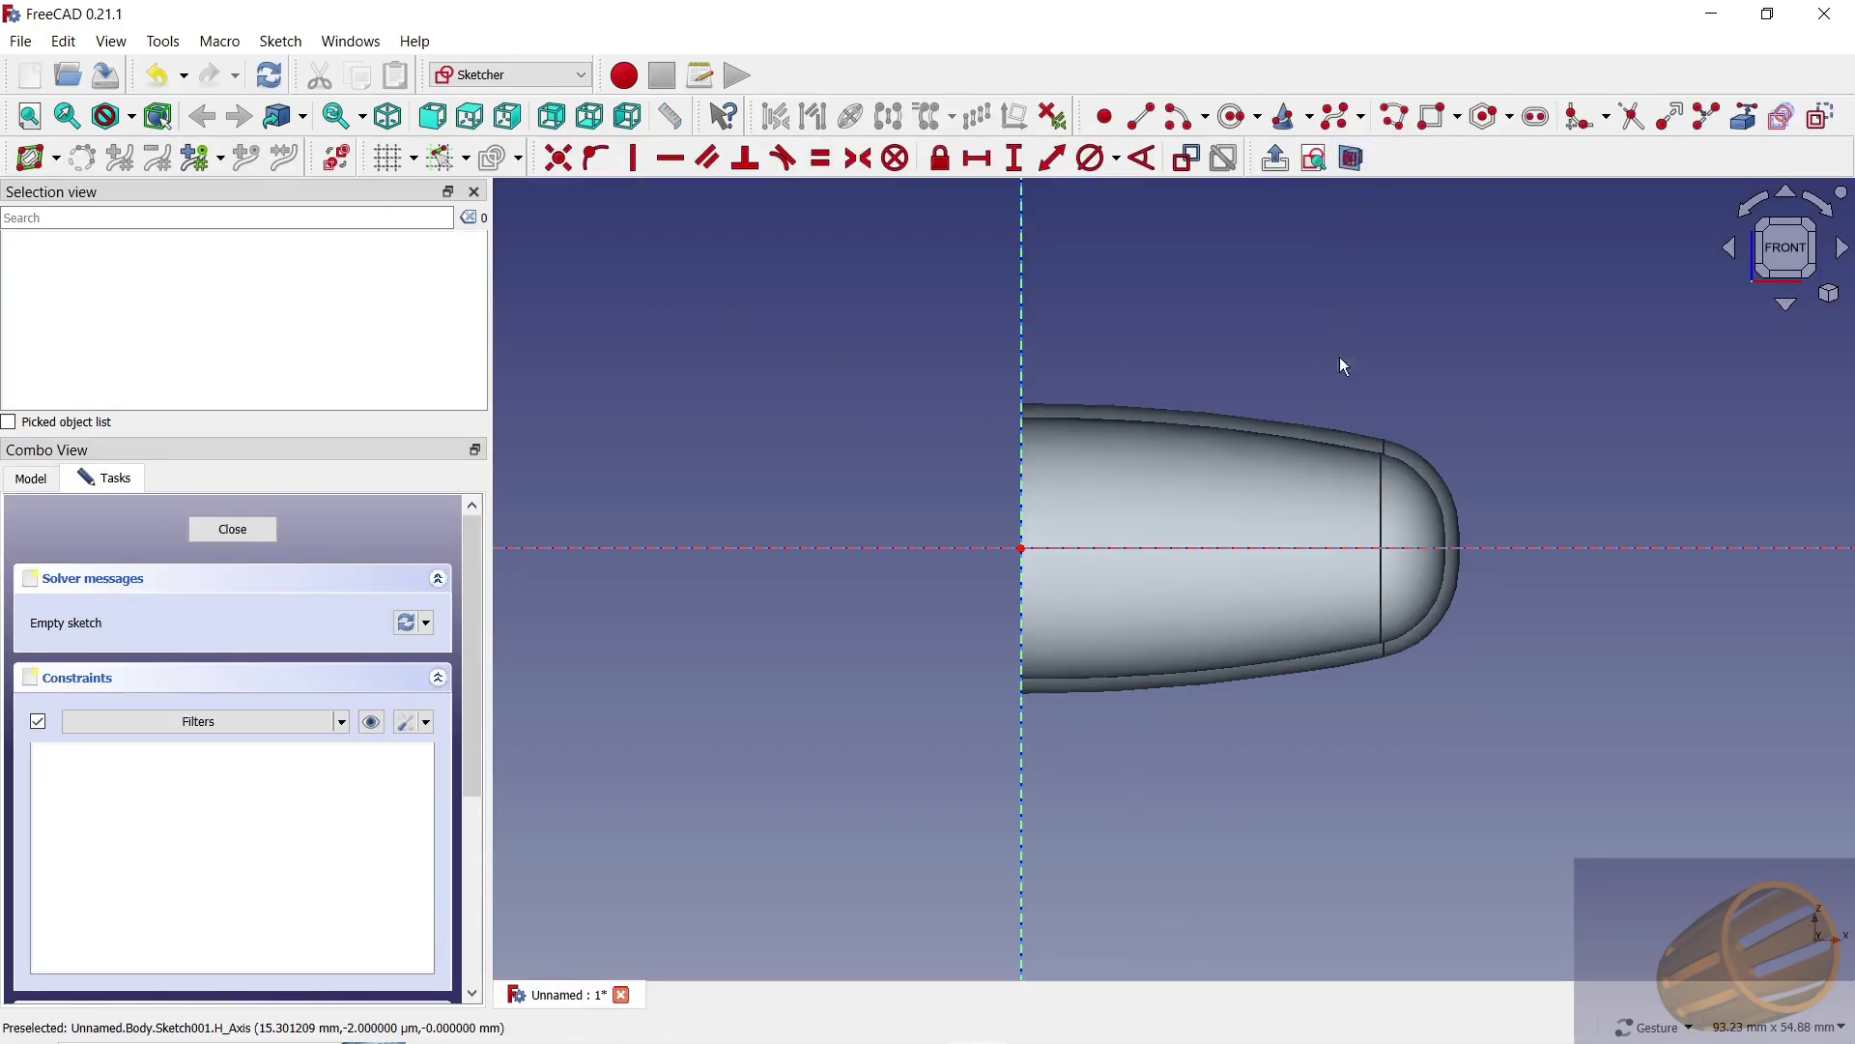
scroll(1332, 406, up, 2)
Step: Draw a narrow horizontal slot starting on the axis
click(1536, 116)
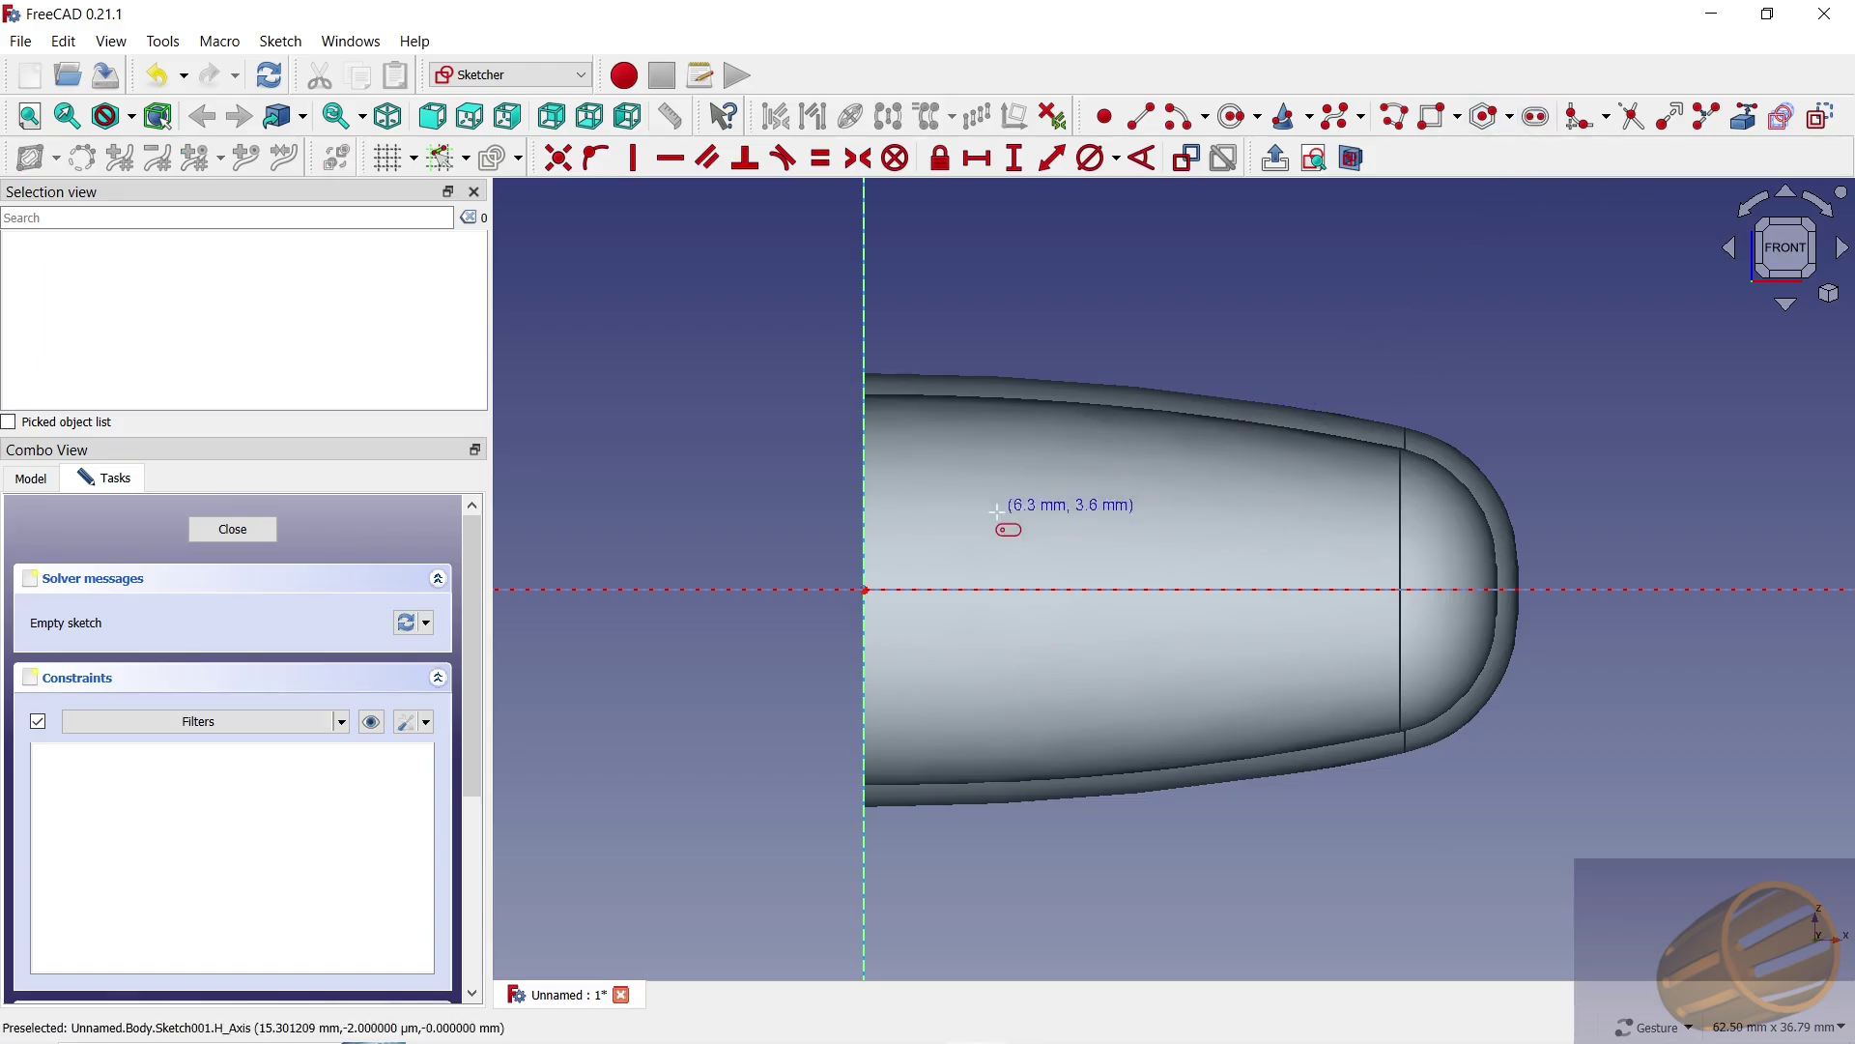
click(942, 594)
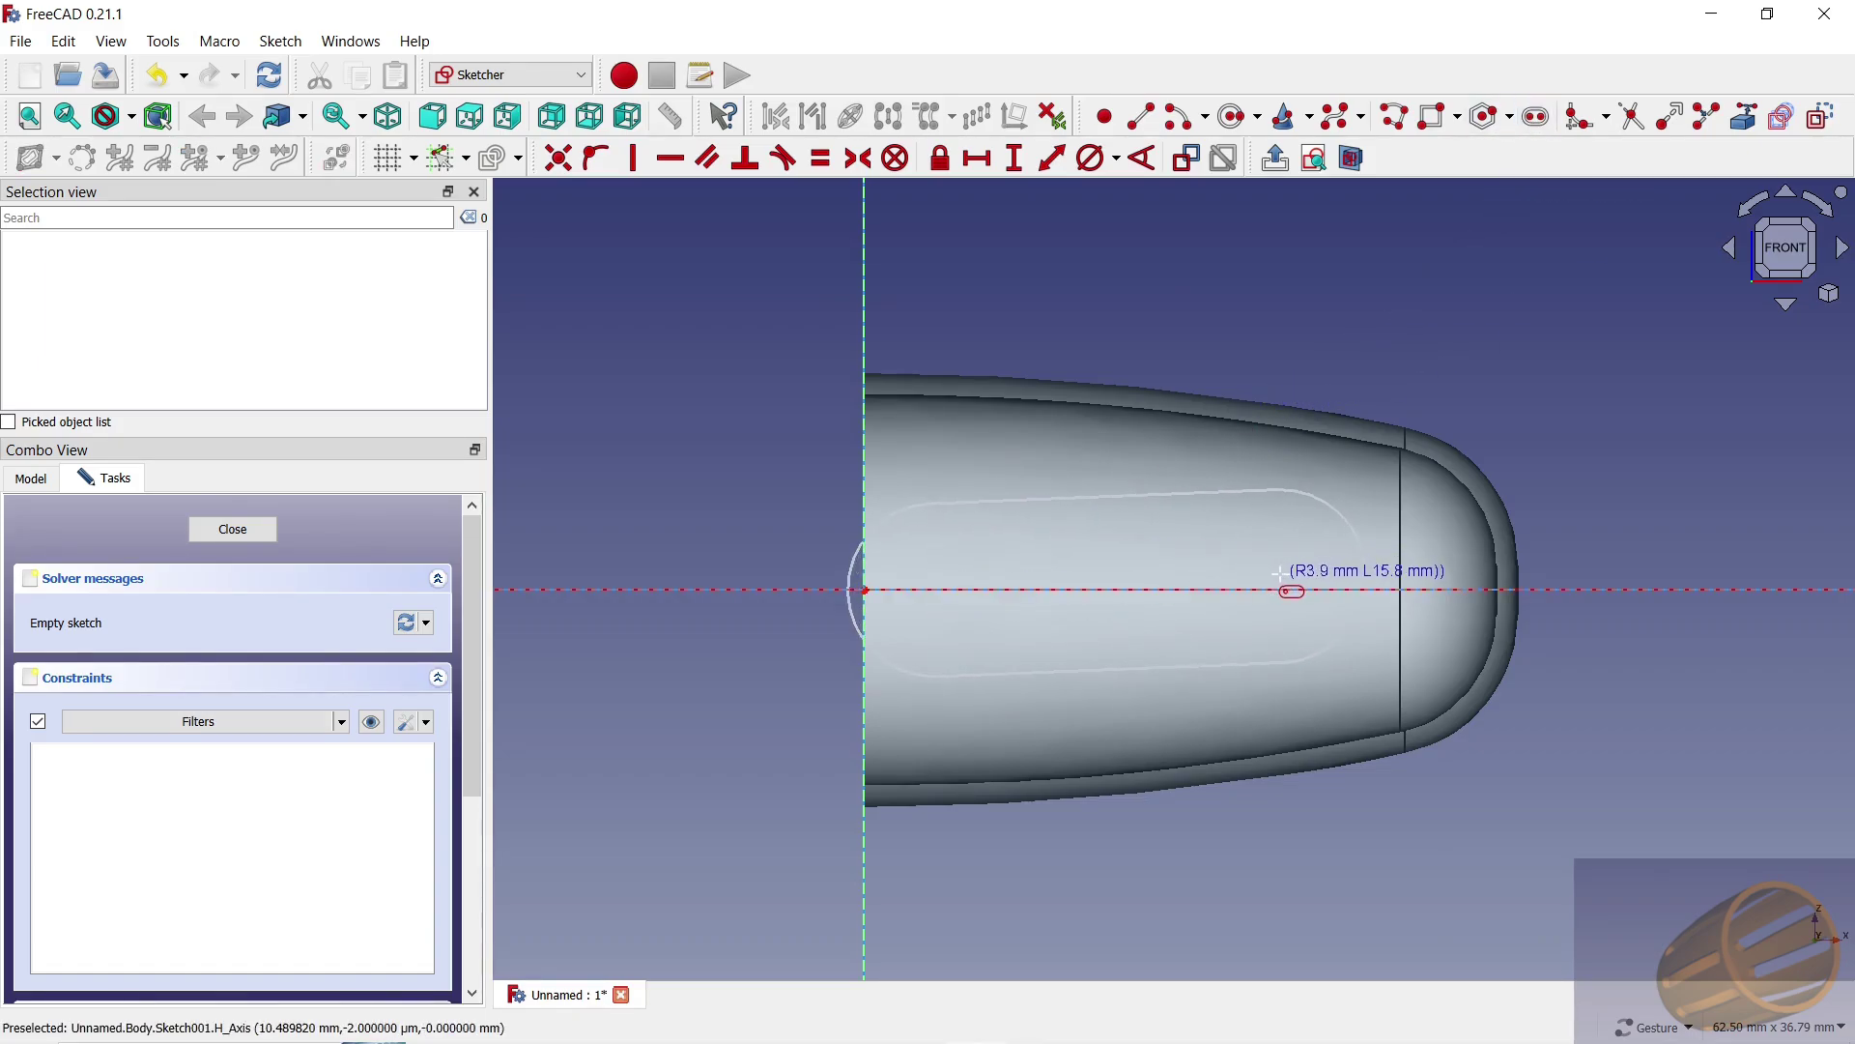
scroll(1293, 601, up, 1)
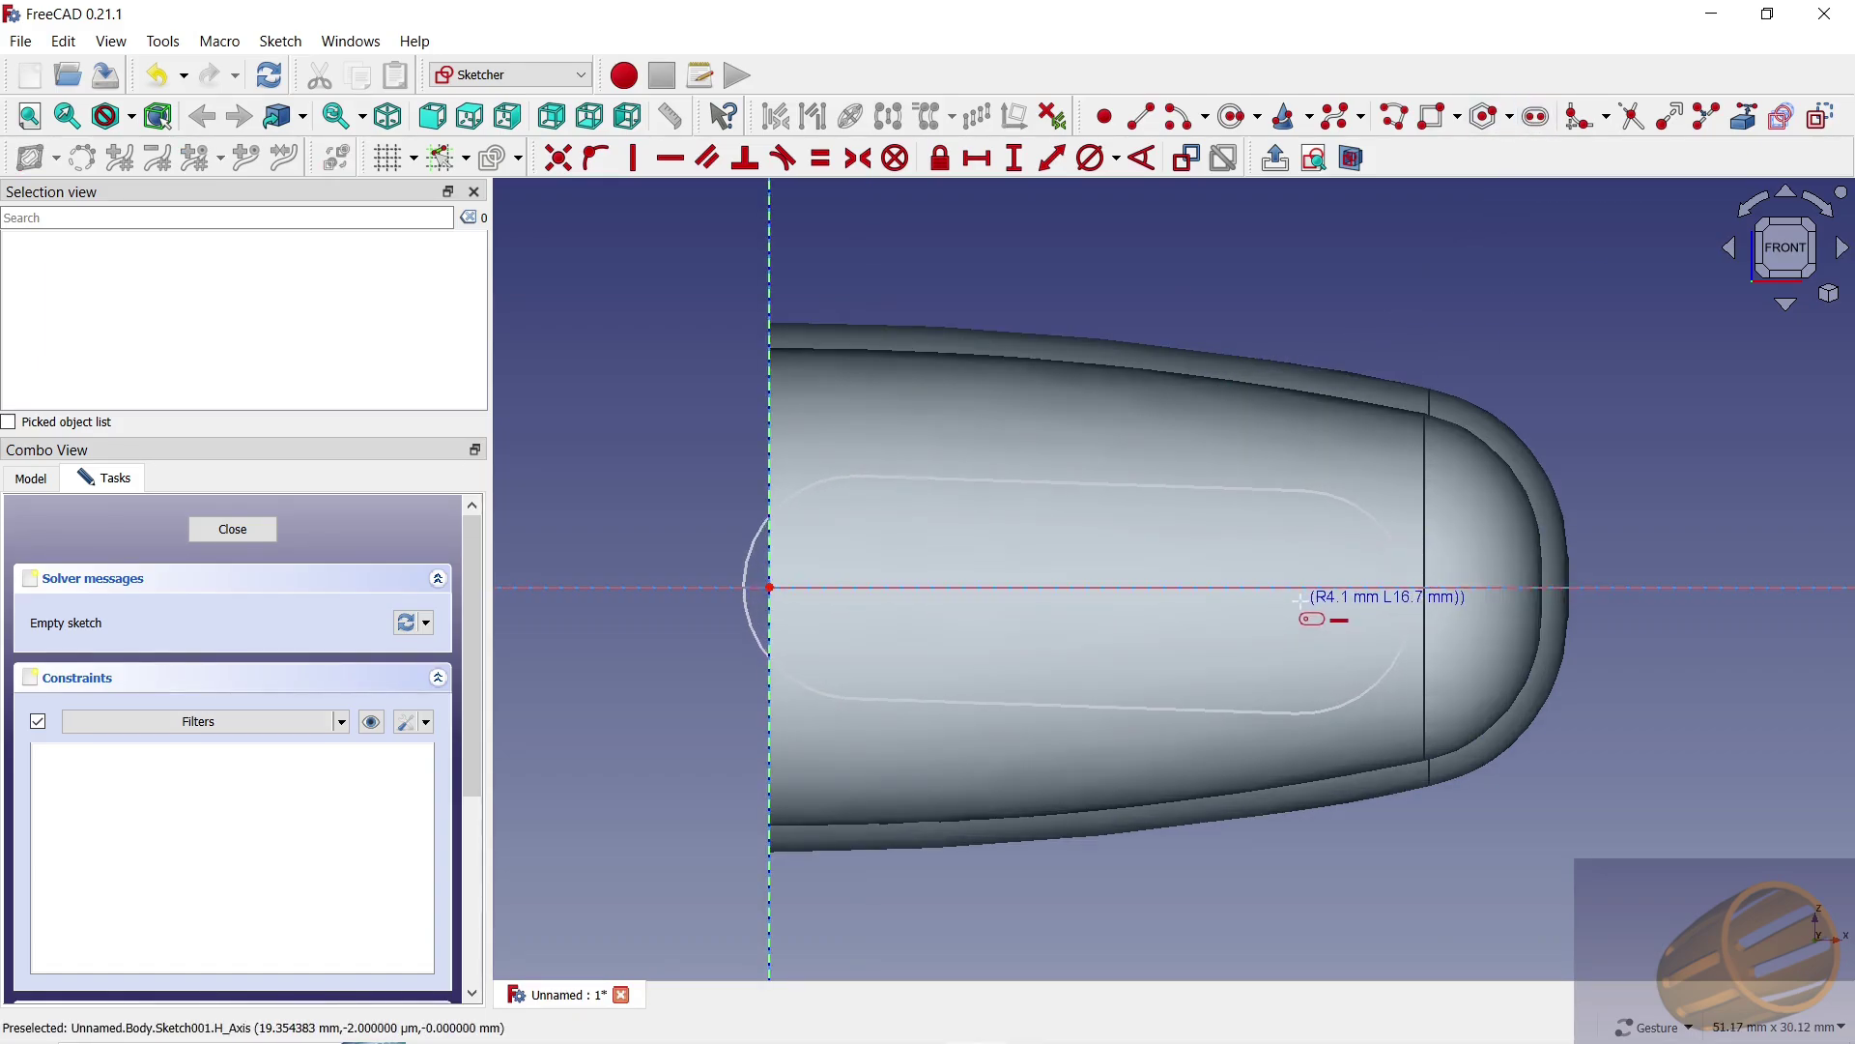
click(1301, 601)
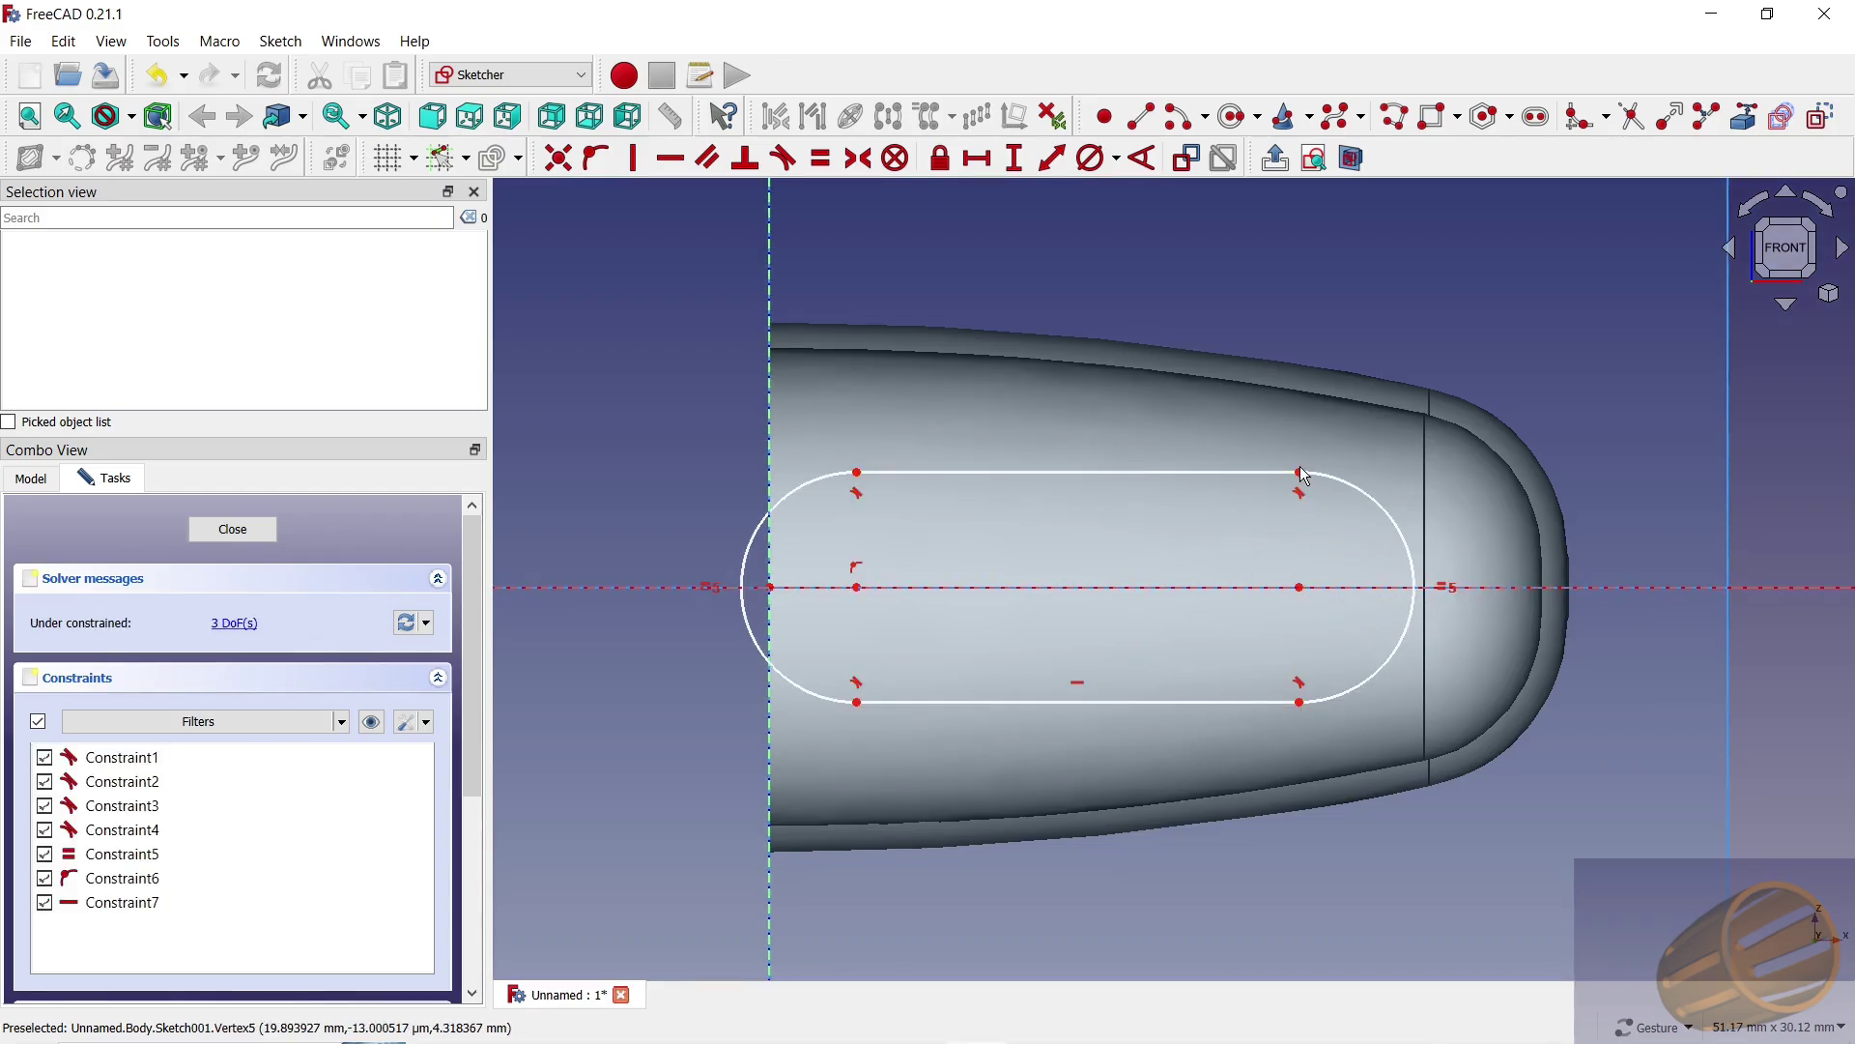
drag(1247, 473, 1303, 557)
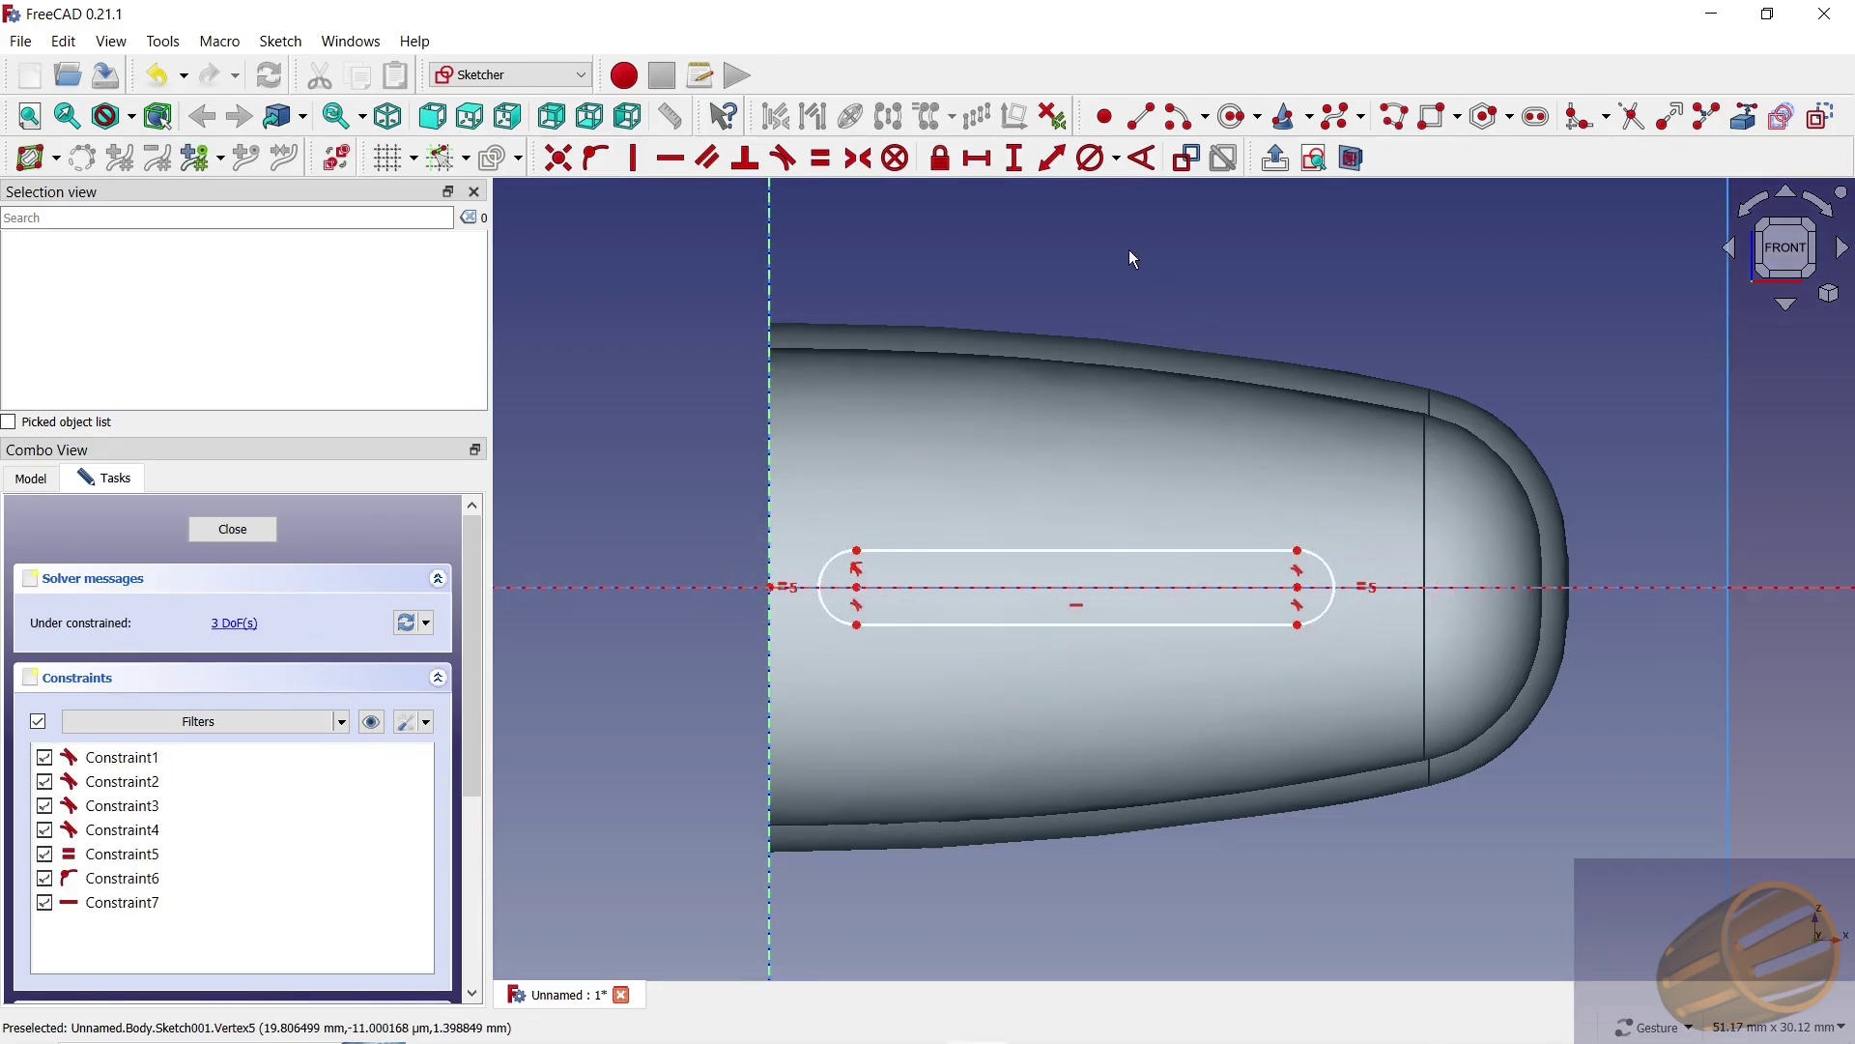
Step: Constrain the slot: Ø2 mm ends, 2 mm offset from the origin, 20 mm length
click(1093, 158)
click(1320, 556)
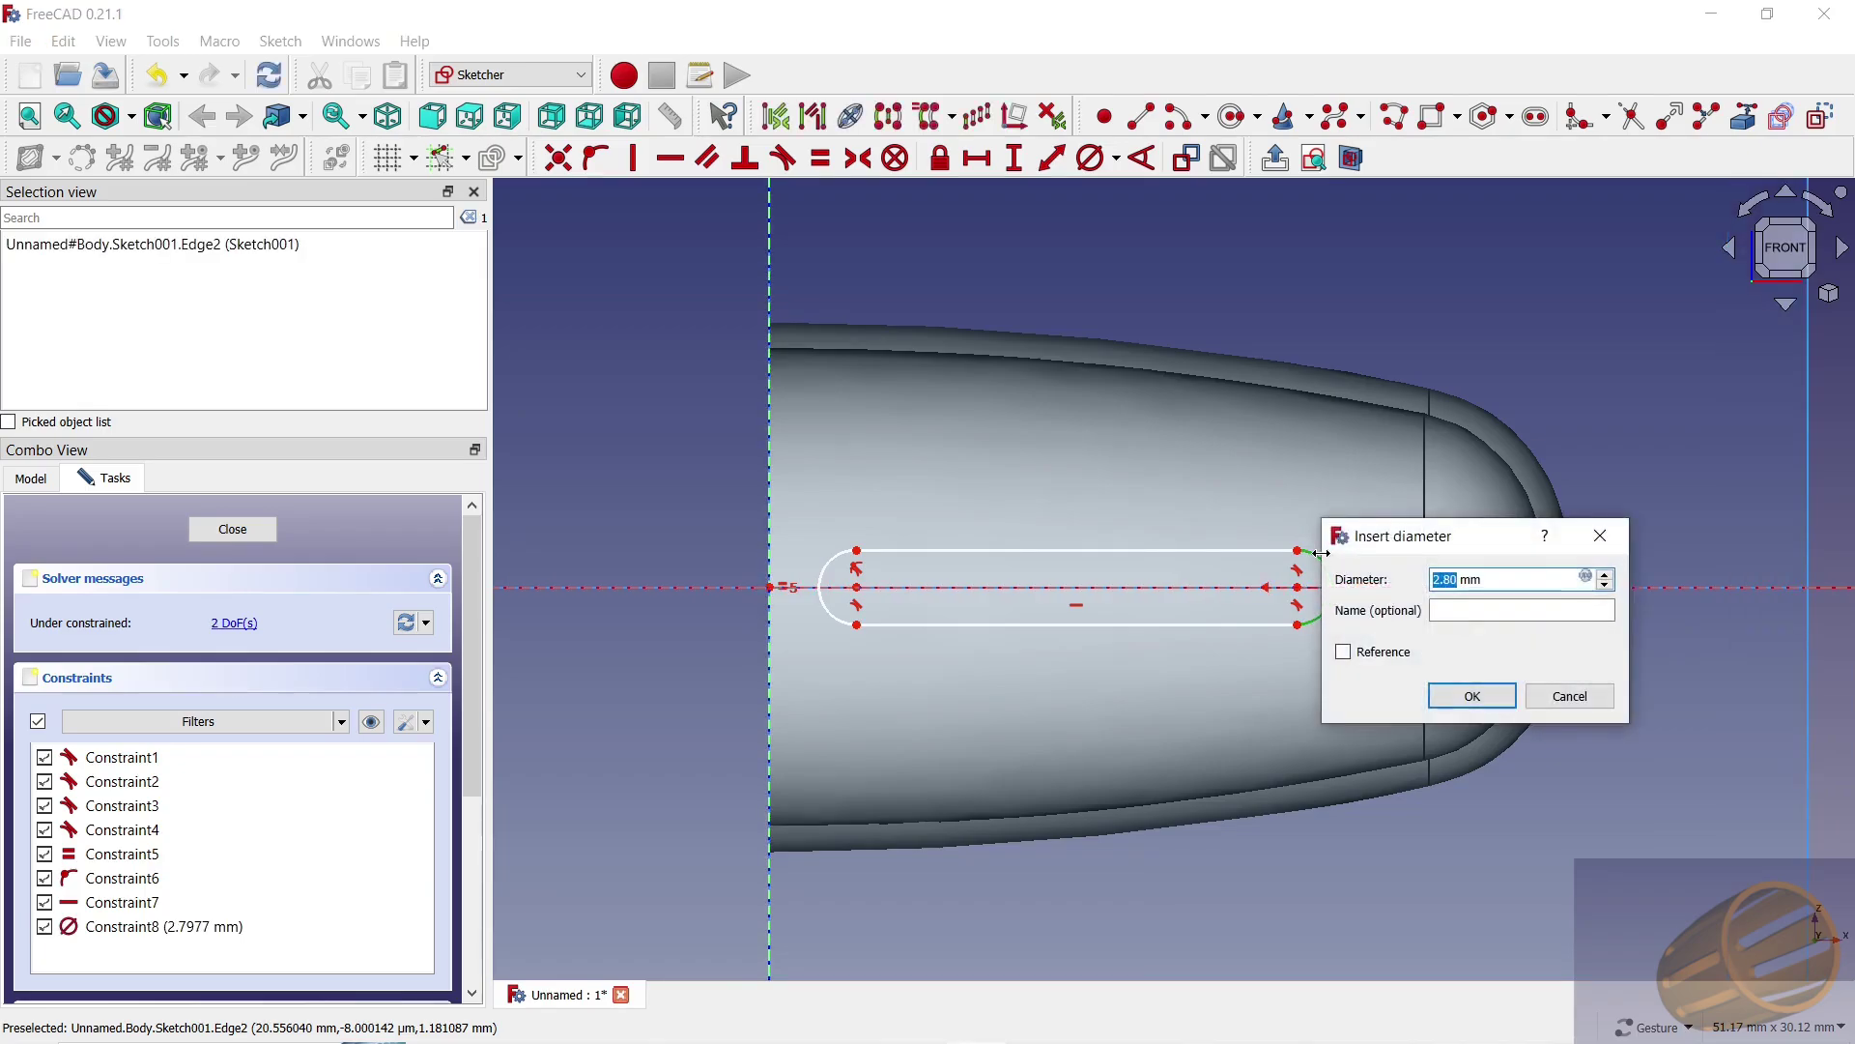
click(1471, 697)
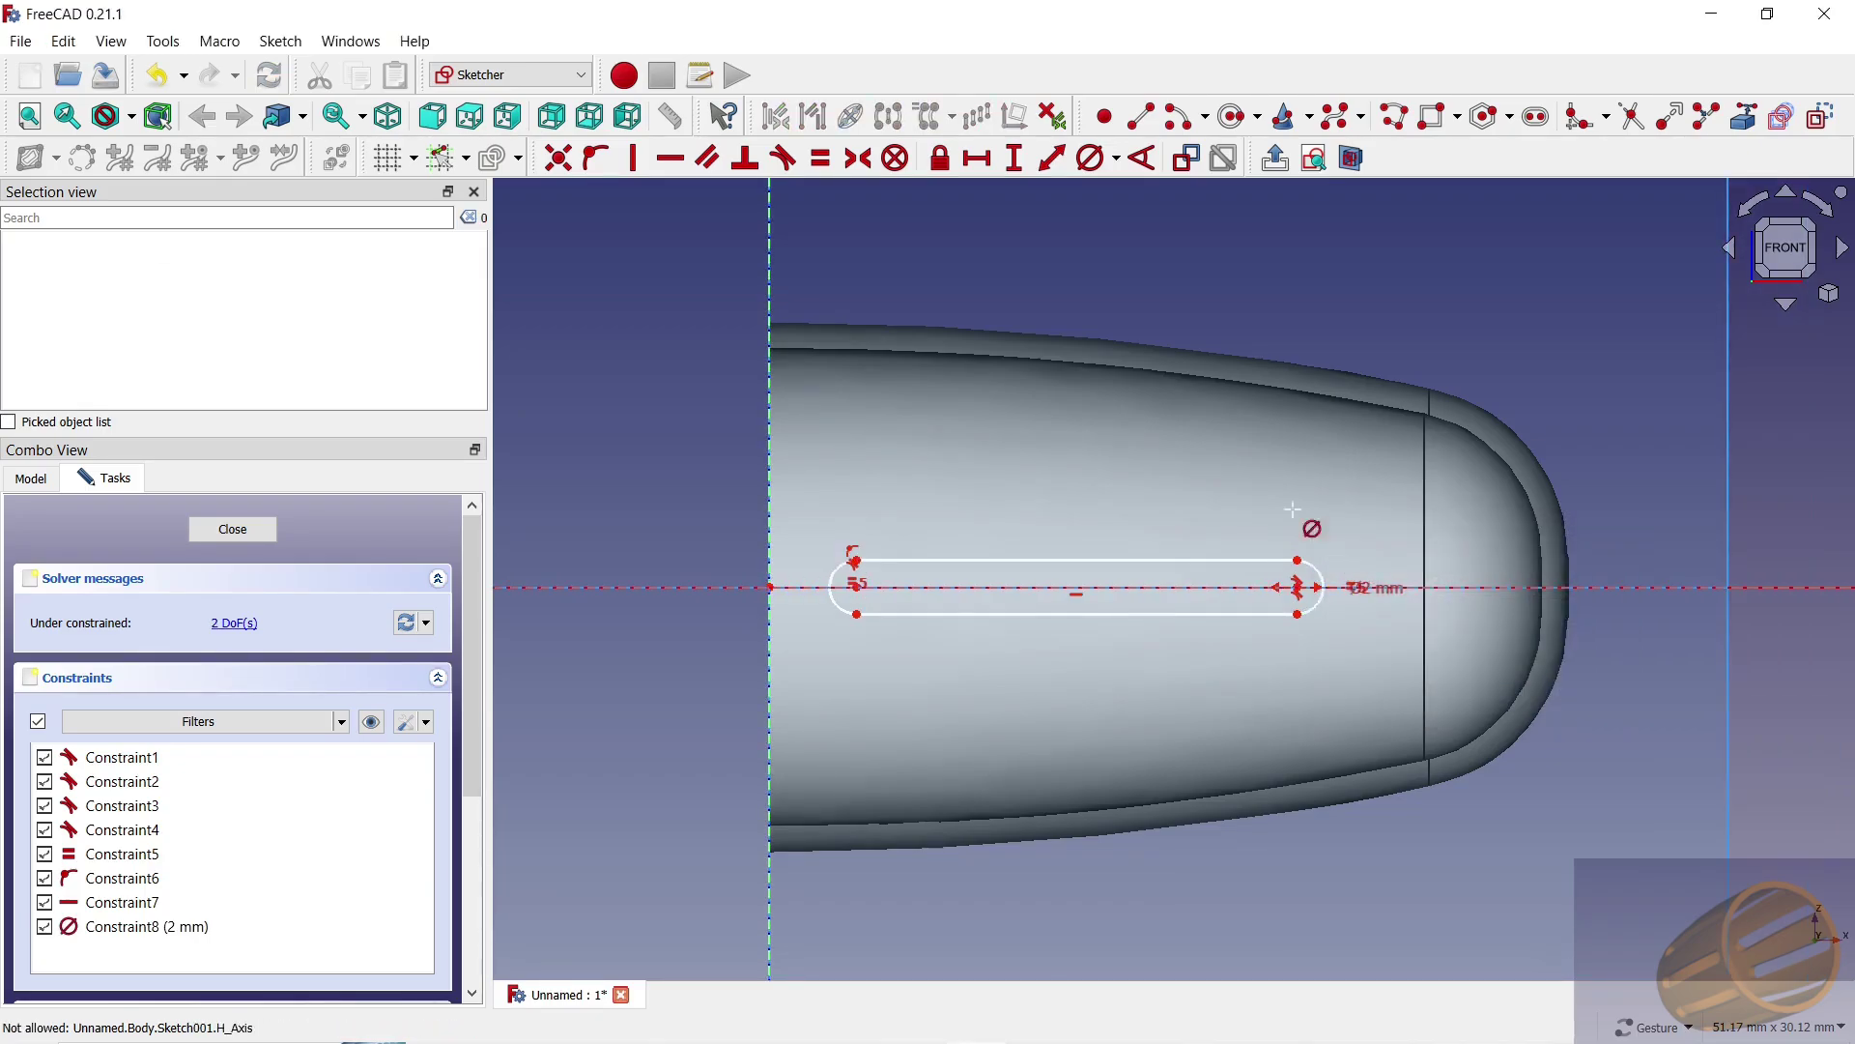
click(977, 158)
click(856, 584)
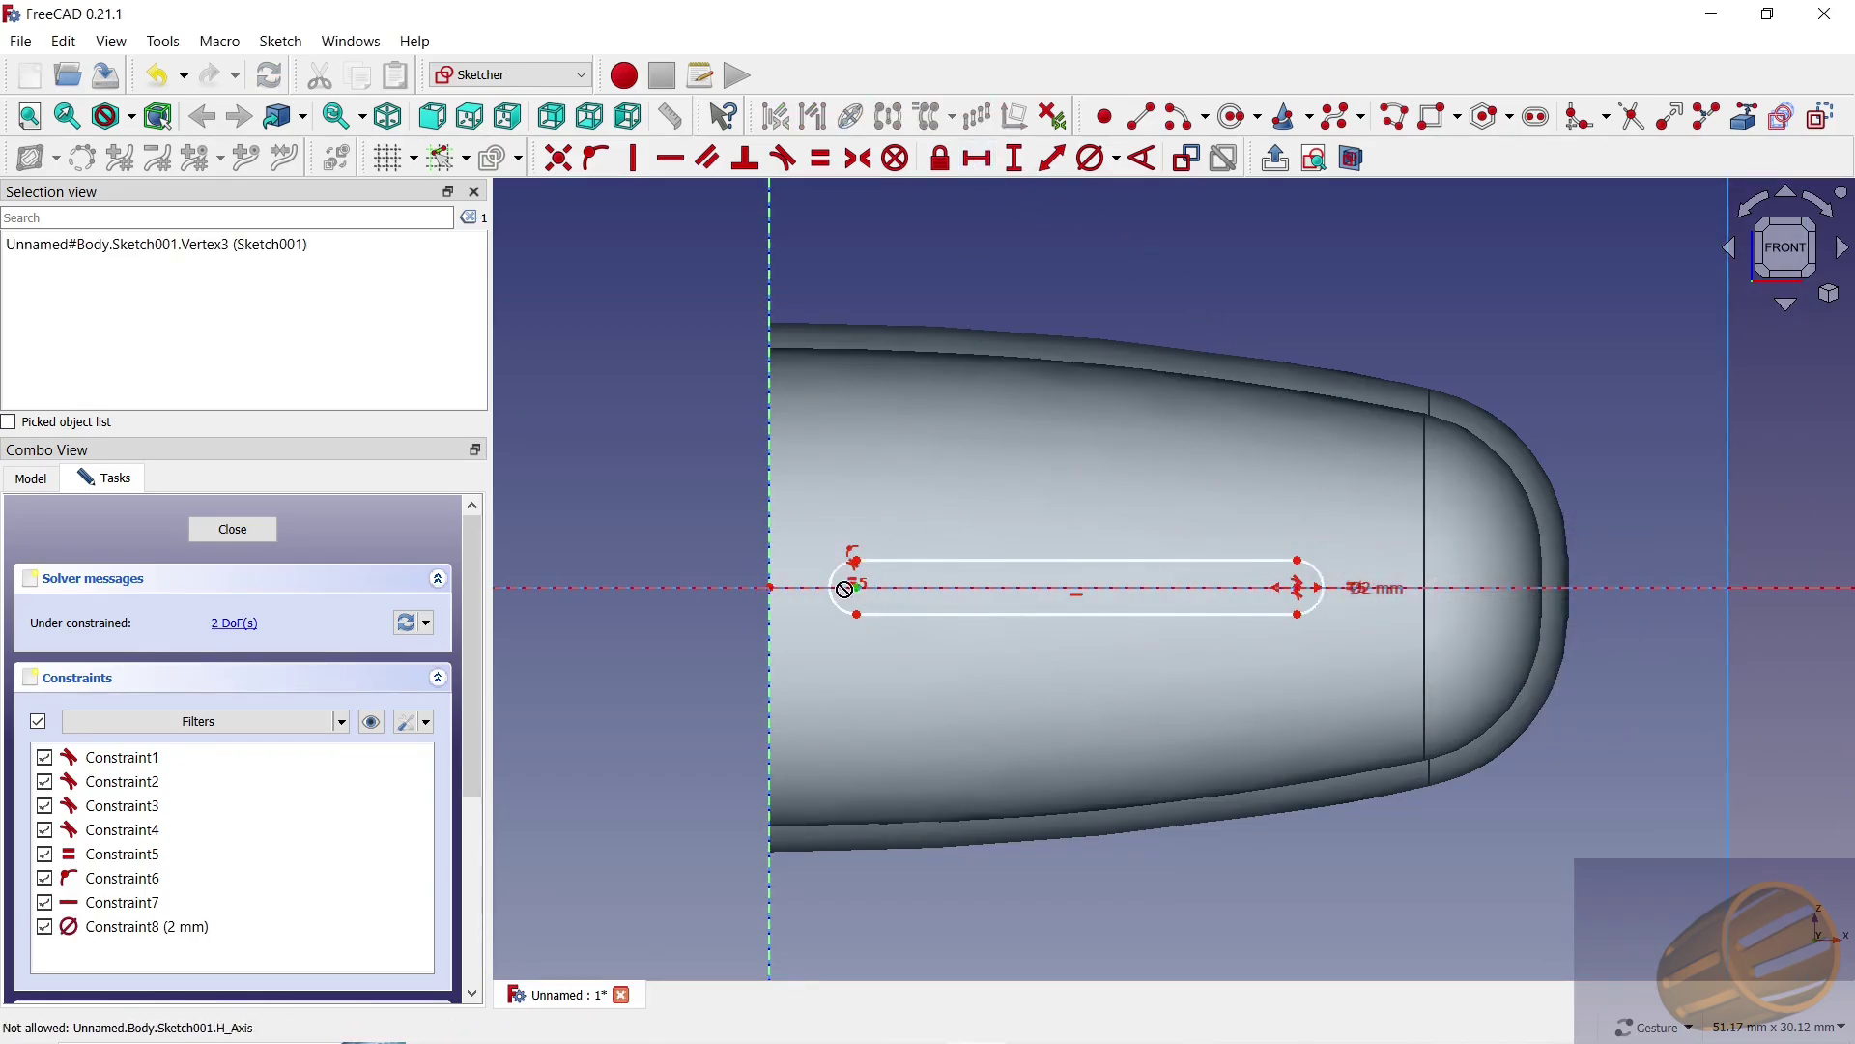
click(770, 586)
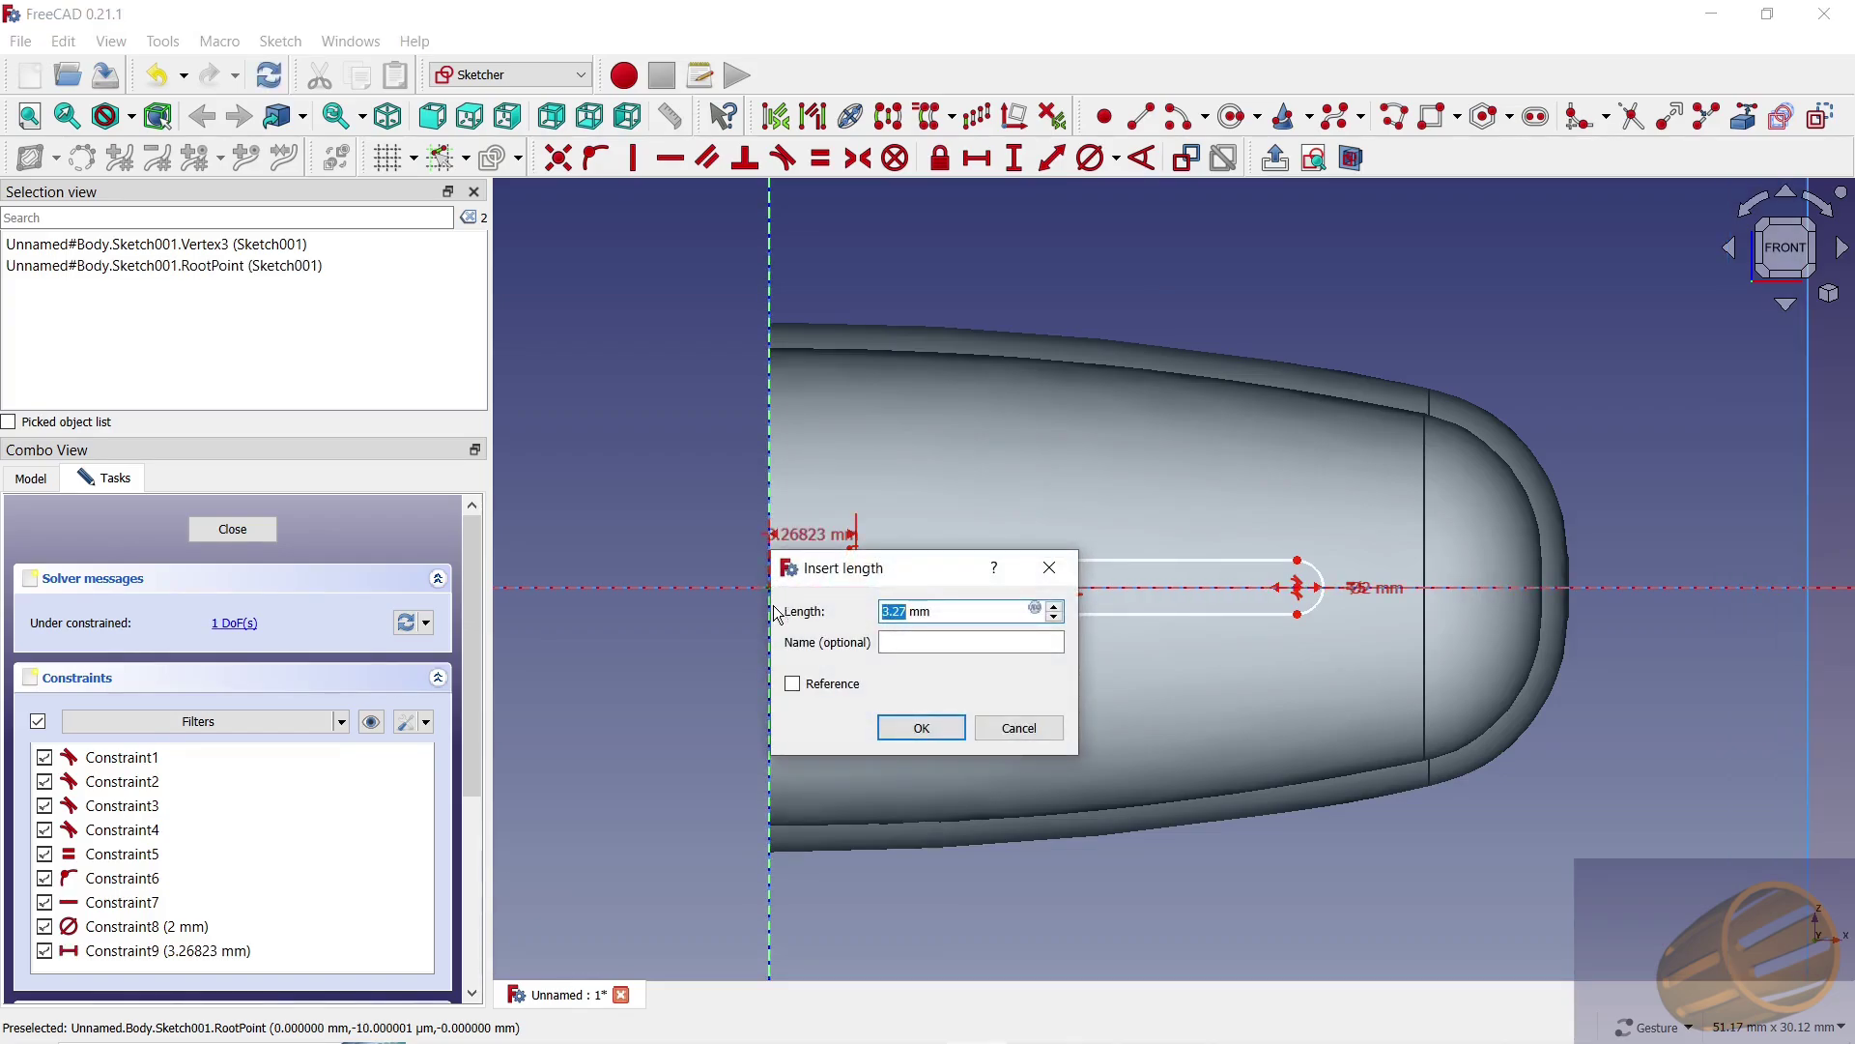
text(2)
click(920, 728)
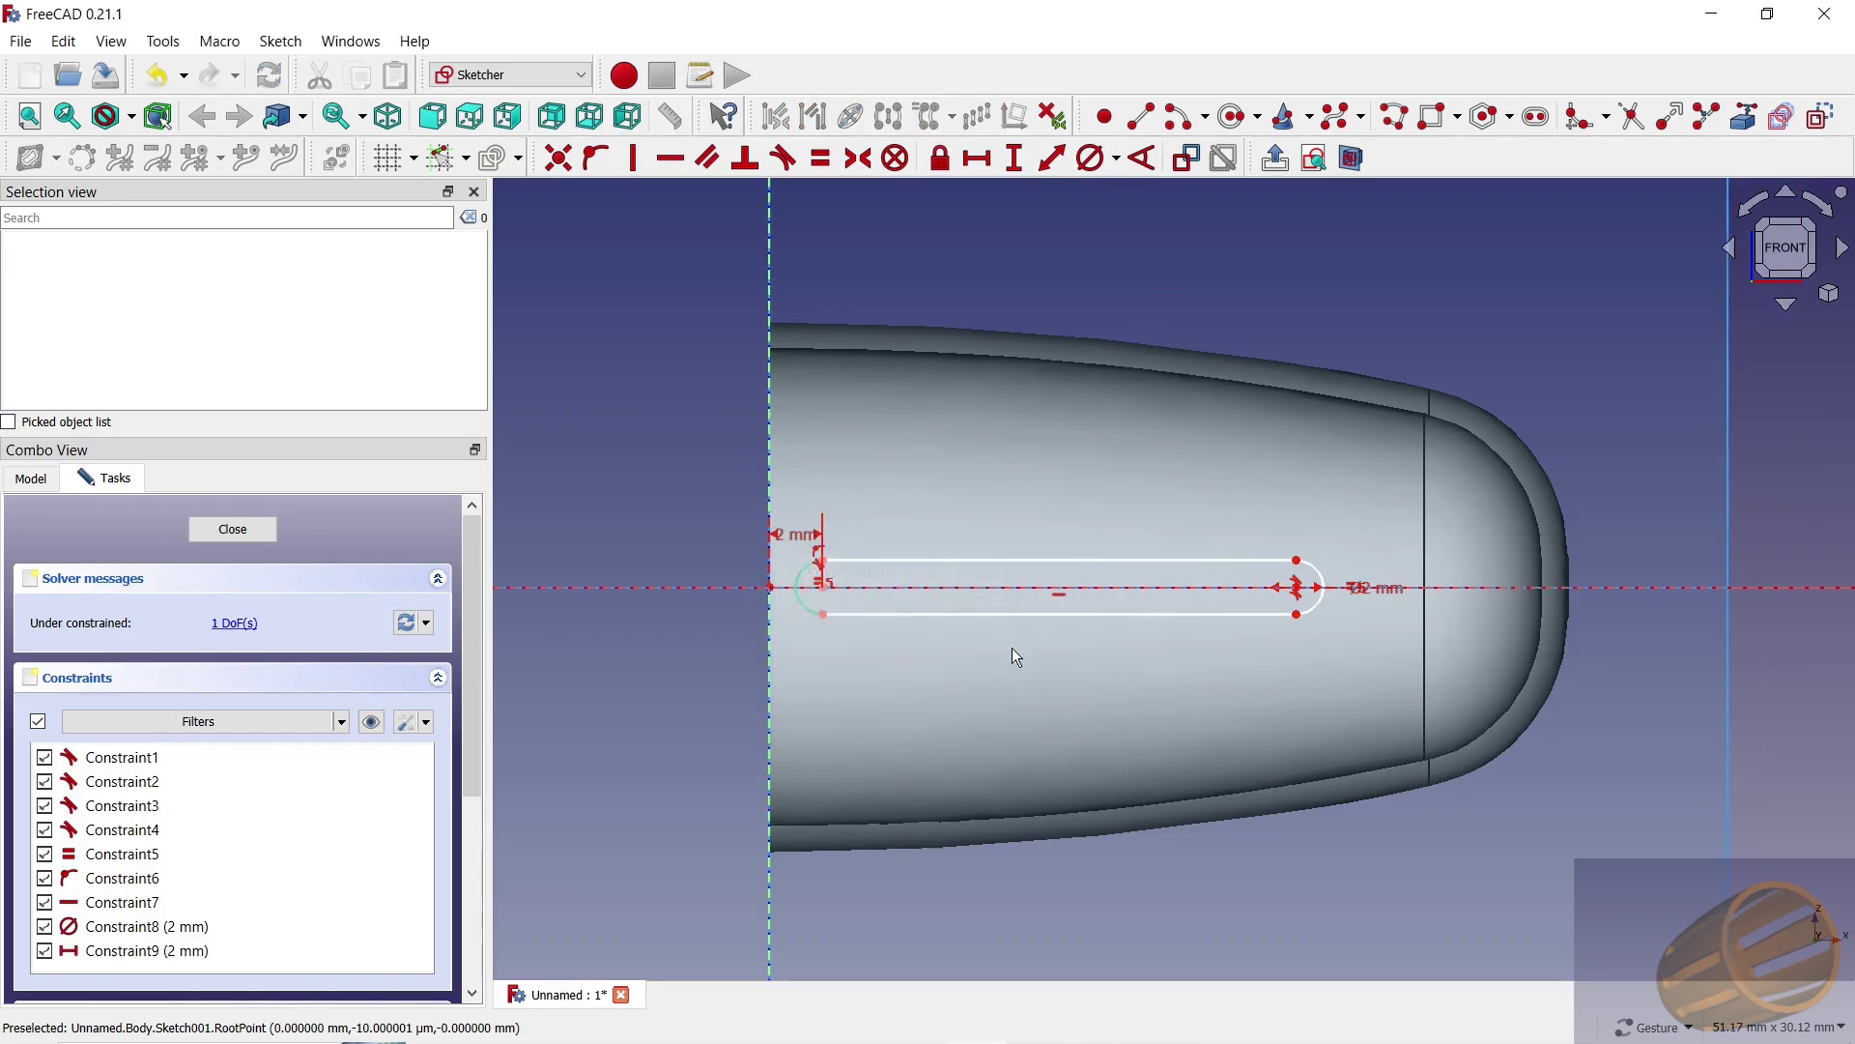
click(1072, 558)
text(20)
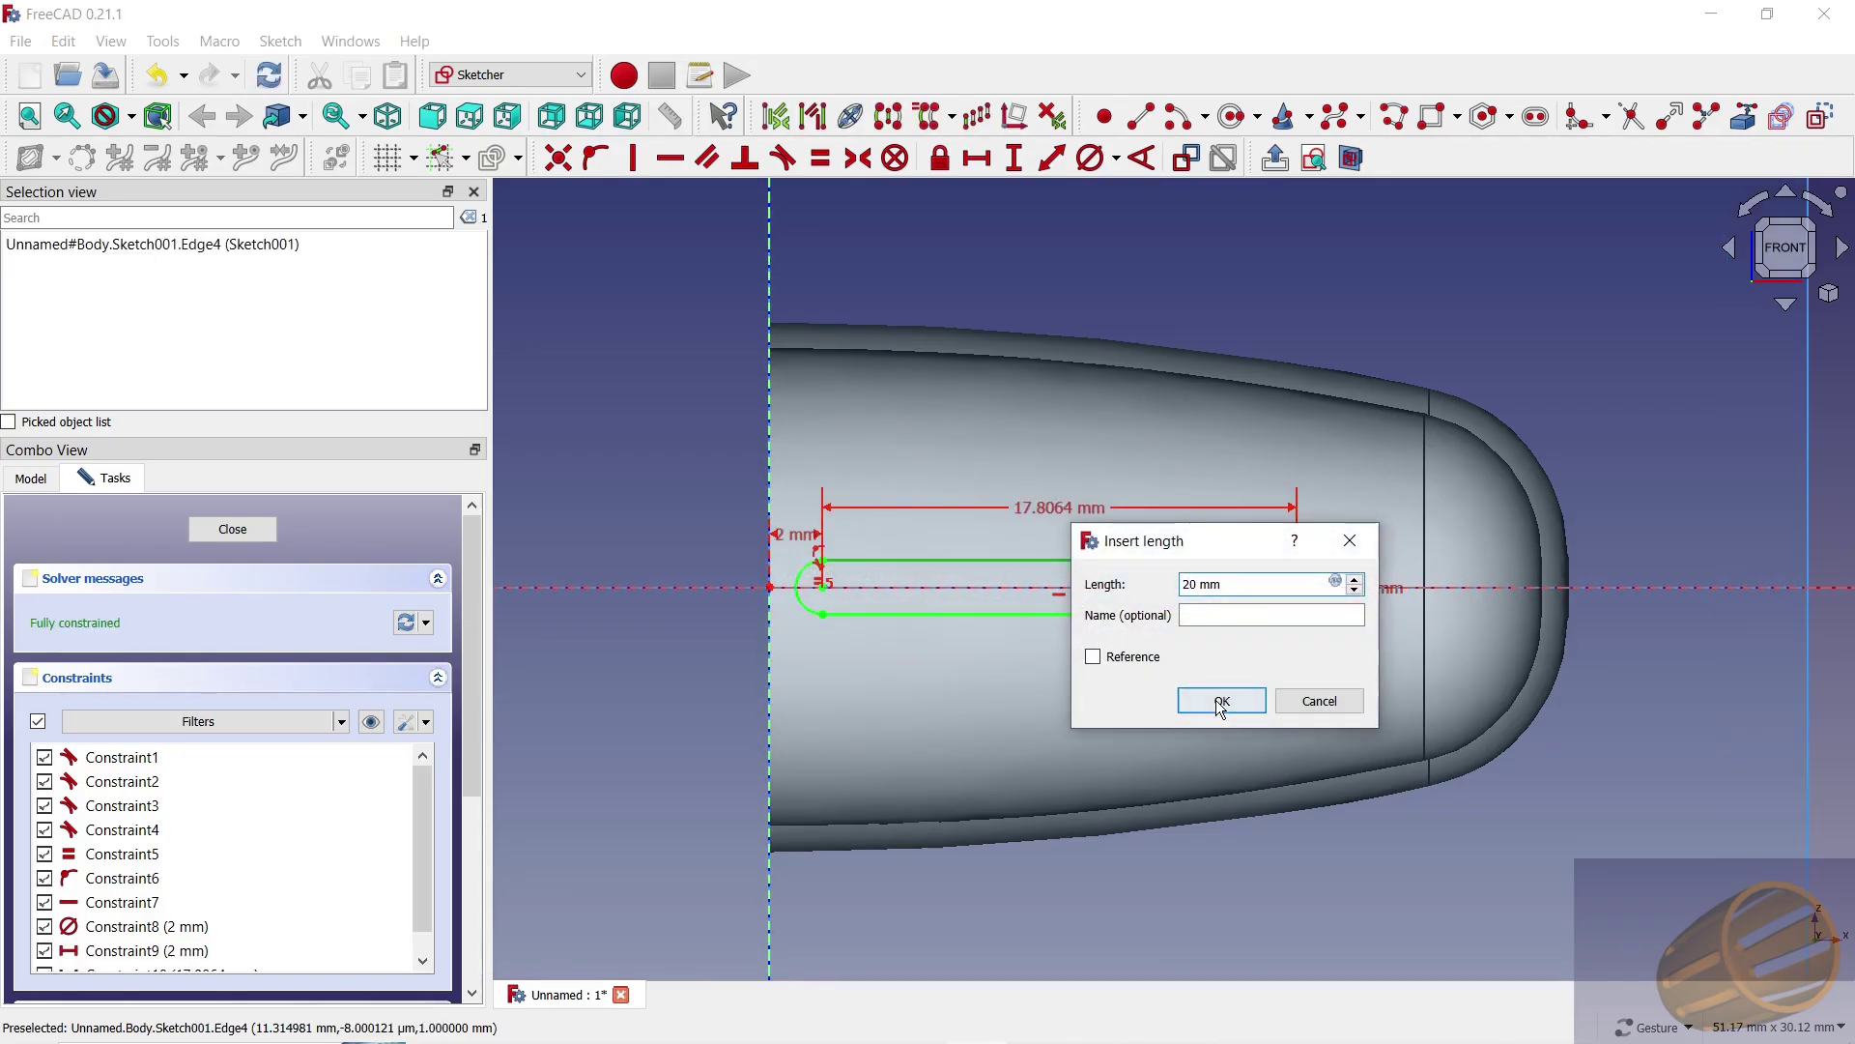
click(1221, 700)
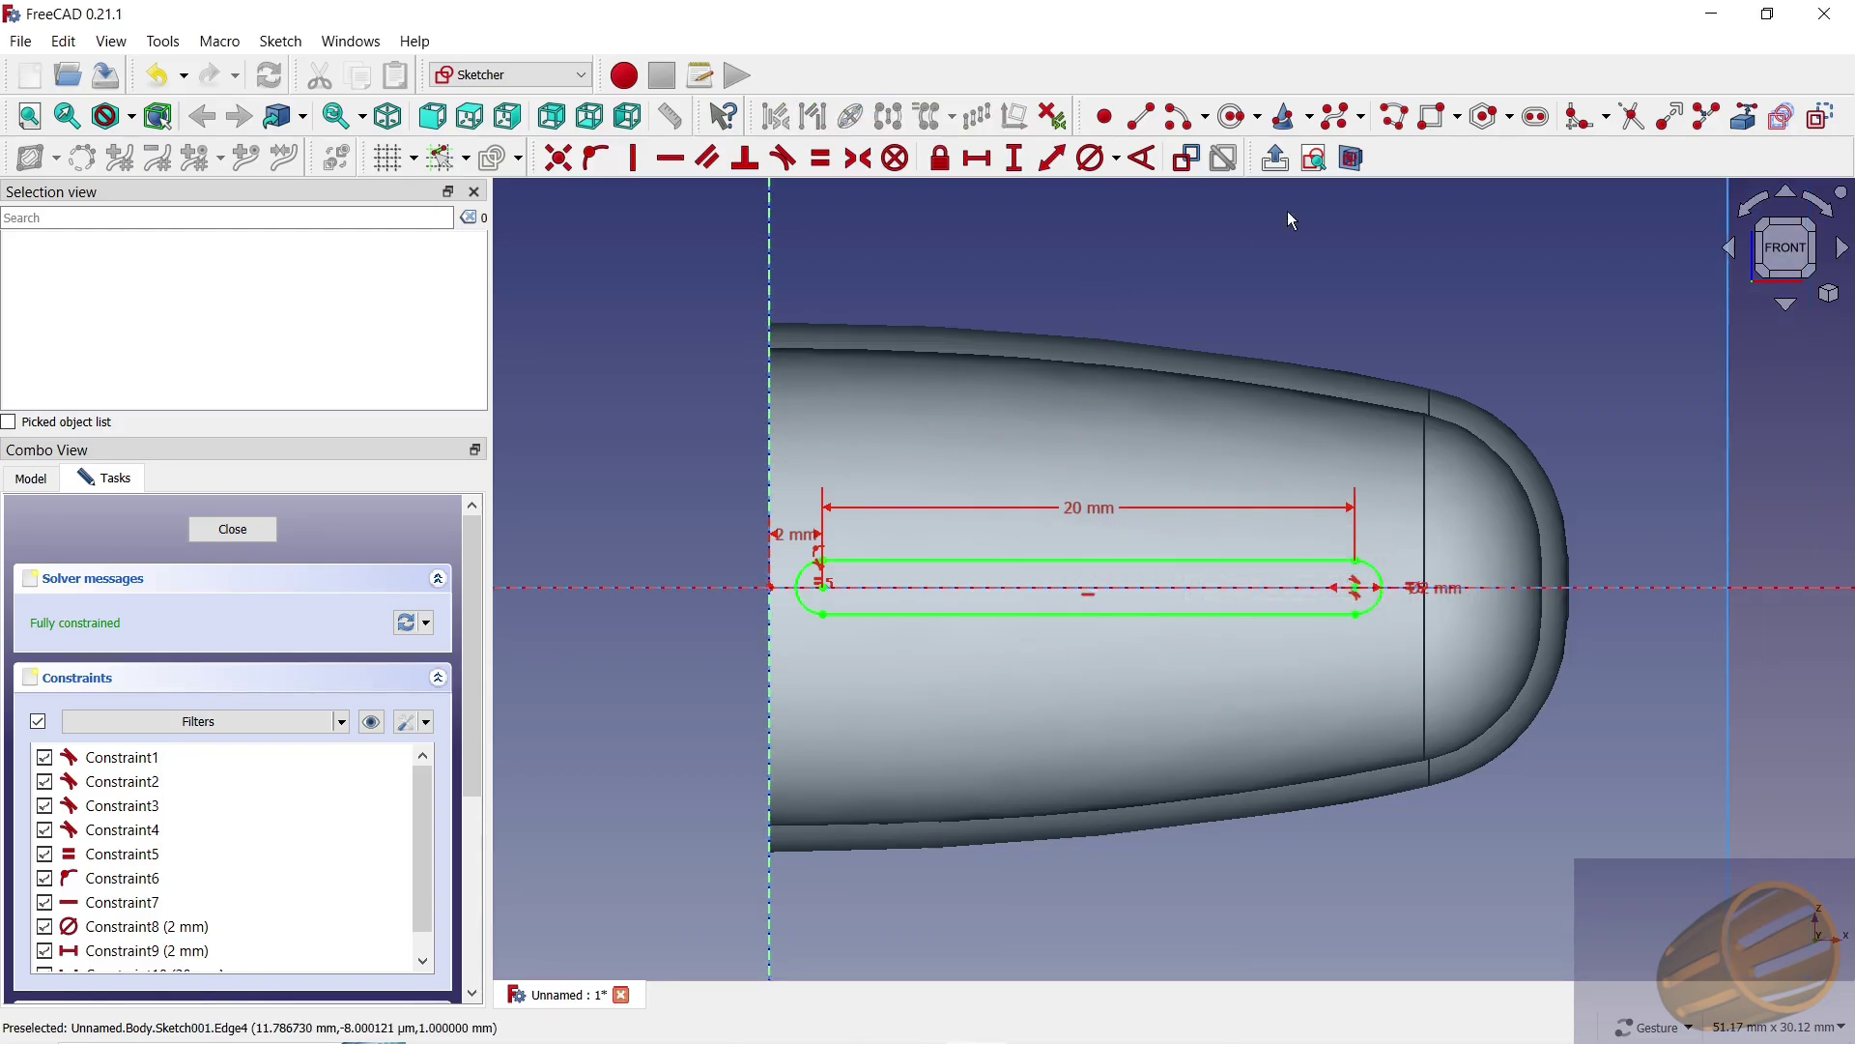
scroll(1319, 339, down, 4)
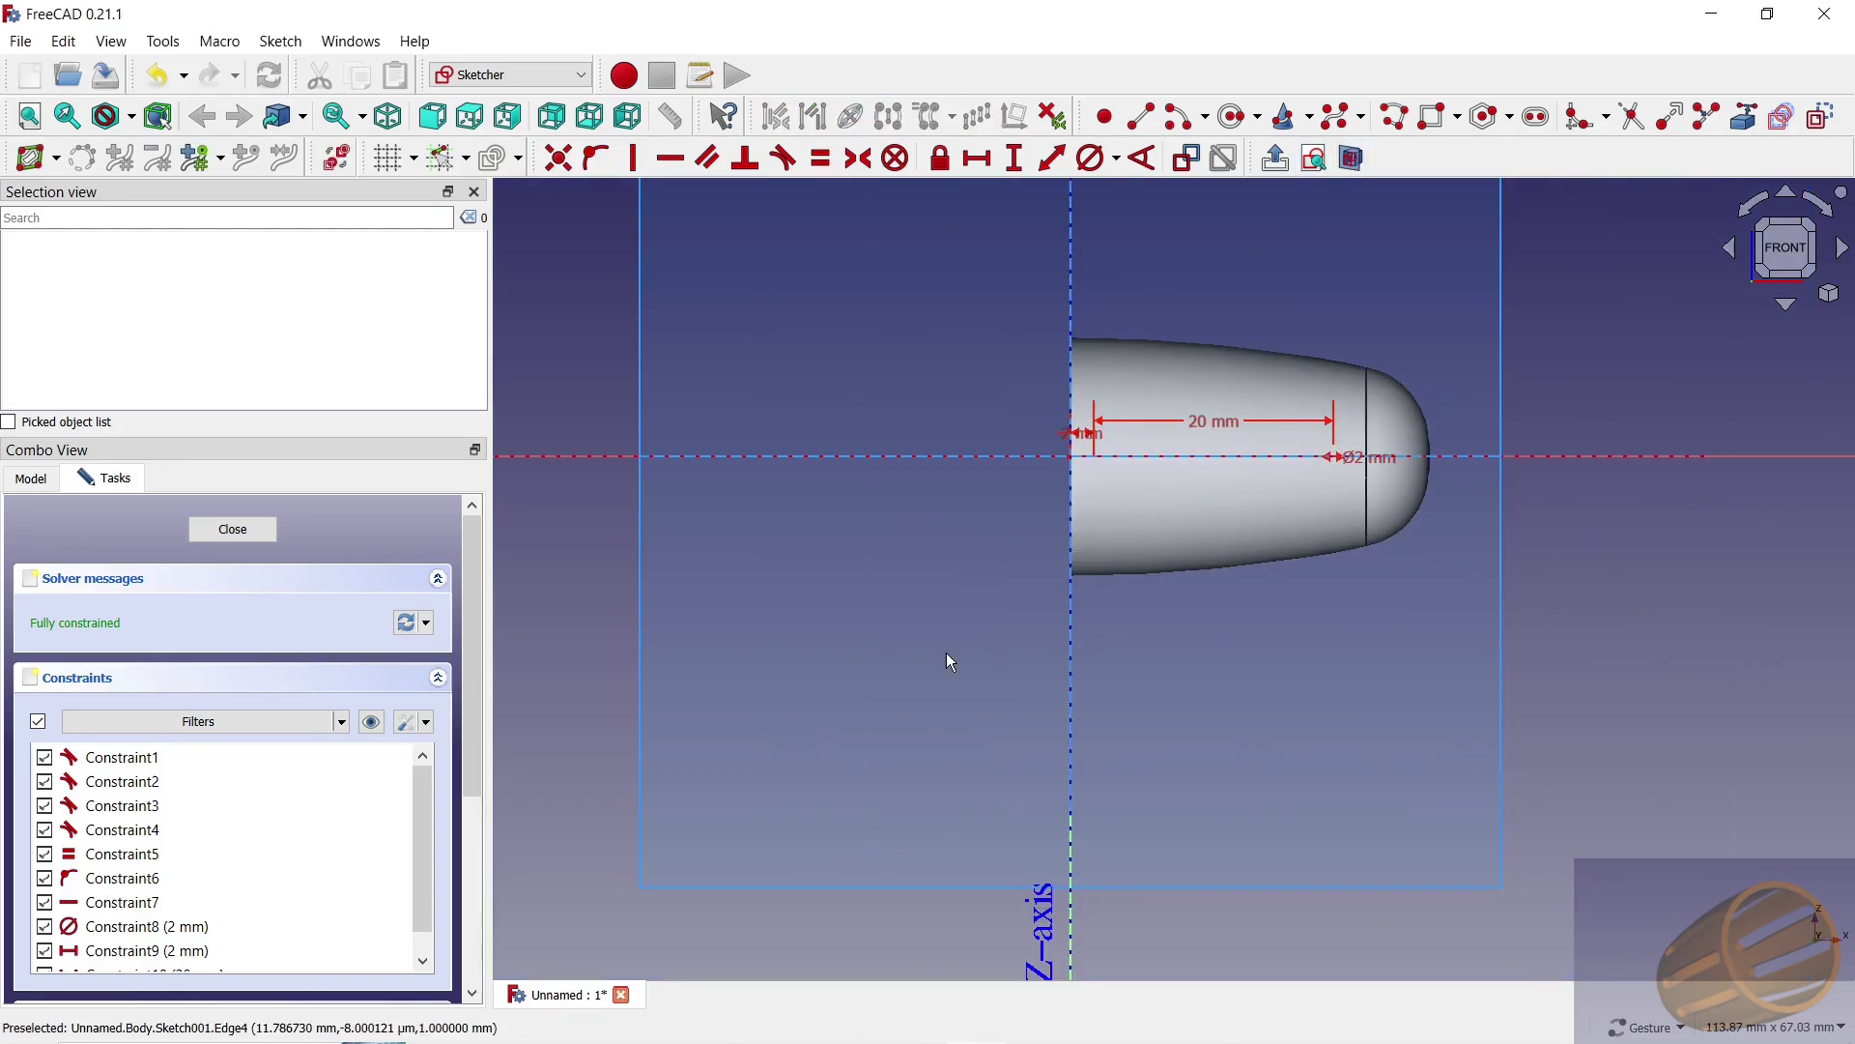
Step: Close the sketch and pocket Sketch001 through all
click(234, 530)
click(126, 551)
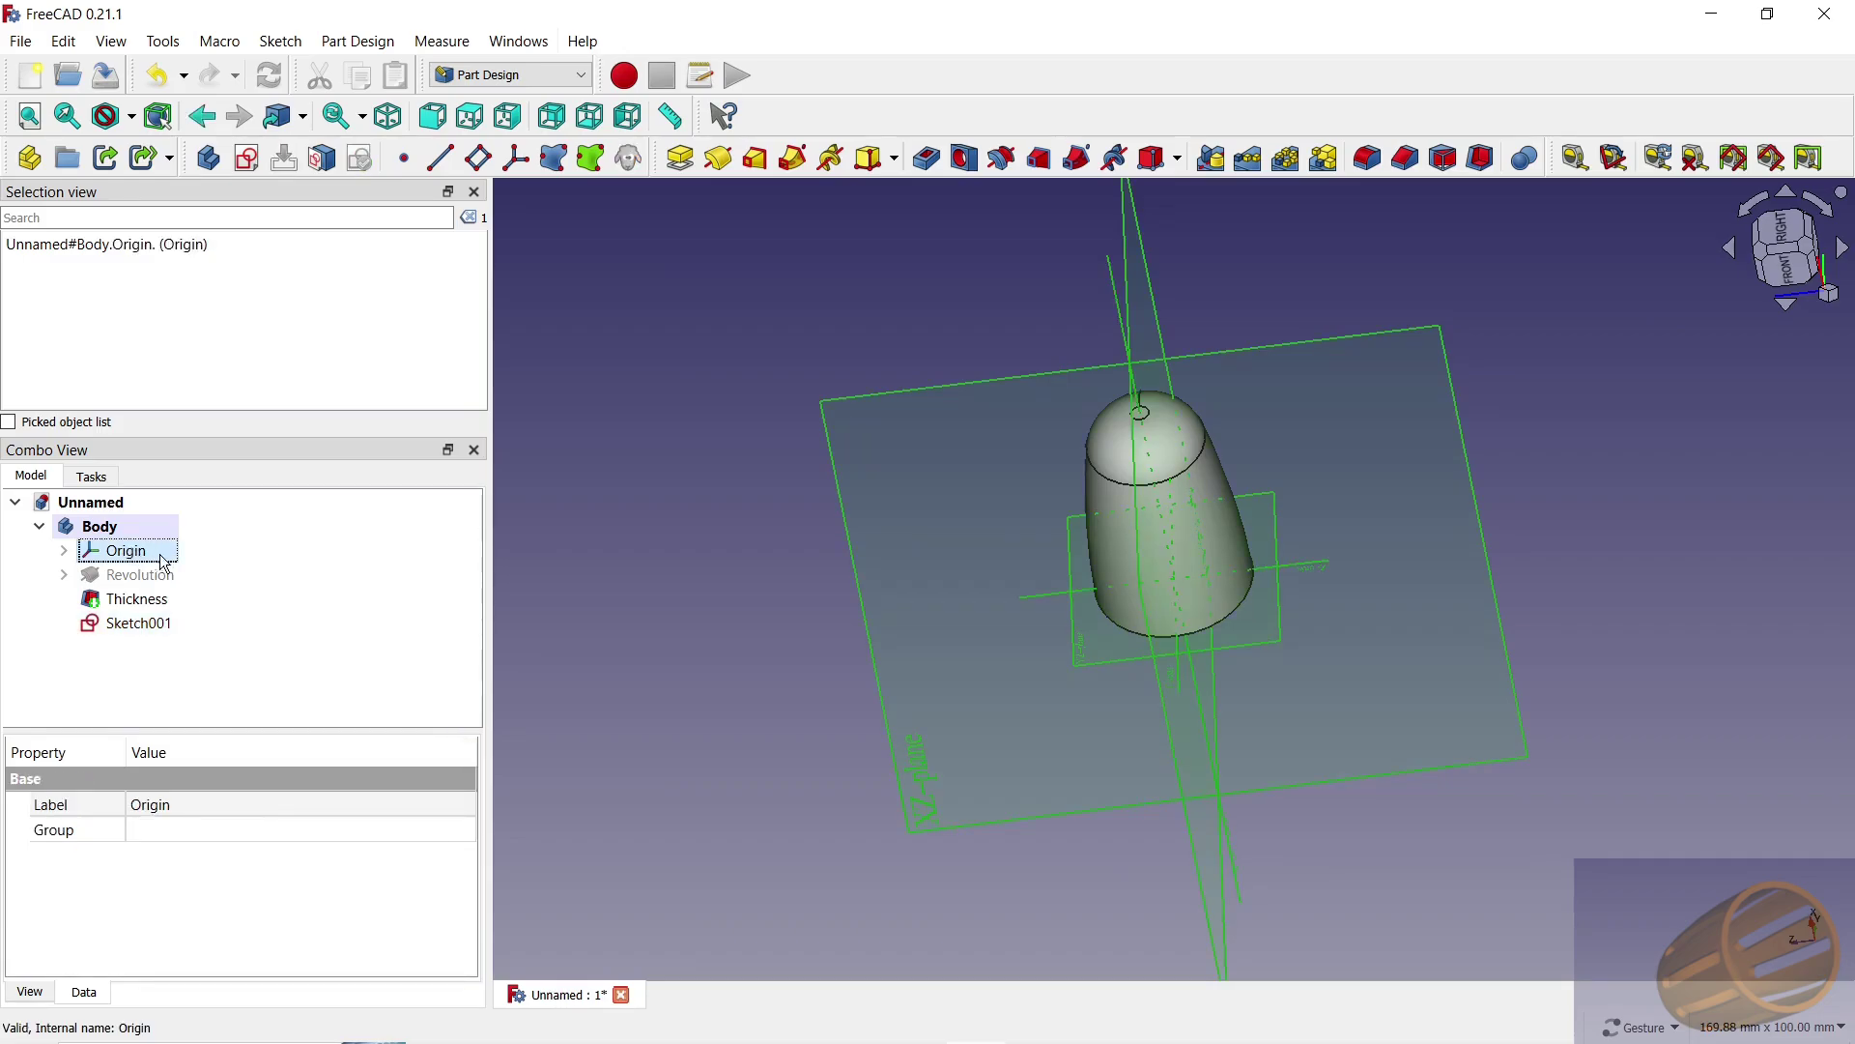
mouse_move(1337, 738)
mouse_down()
mouse_move(1227, 568)
mouse_move(1244, 435)
mouse_move(1223, 423)
mouse_move(1209, 463)
mouse_up()
scroll(1220, 552, up, 3)
click(151, 625)
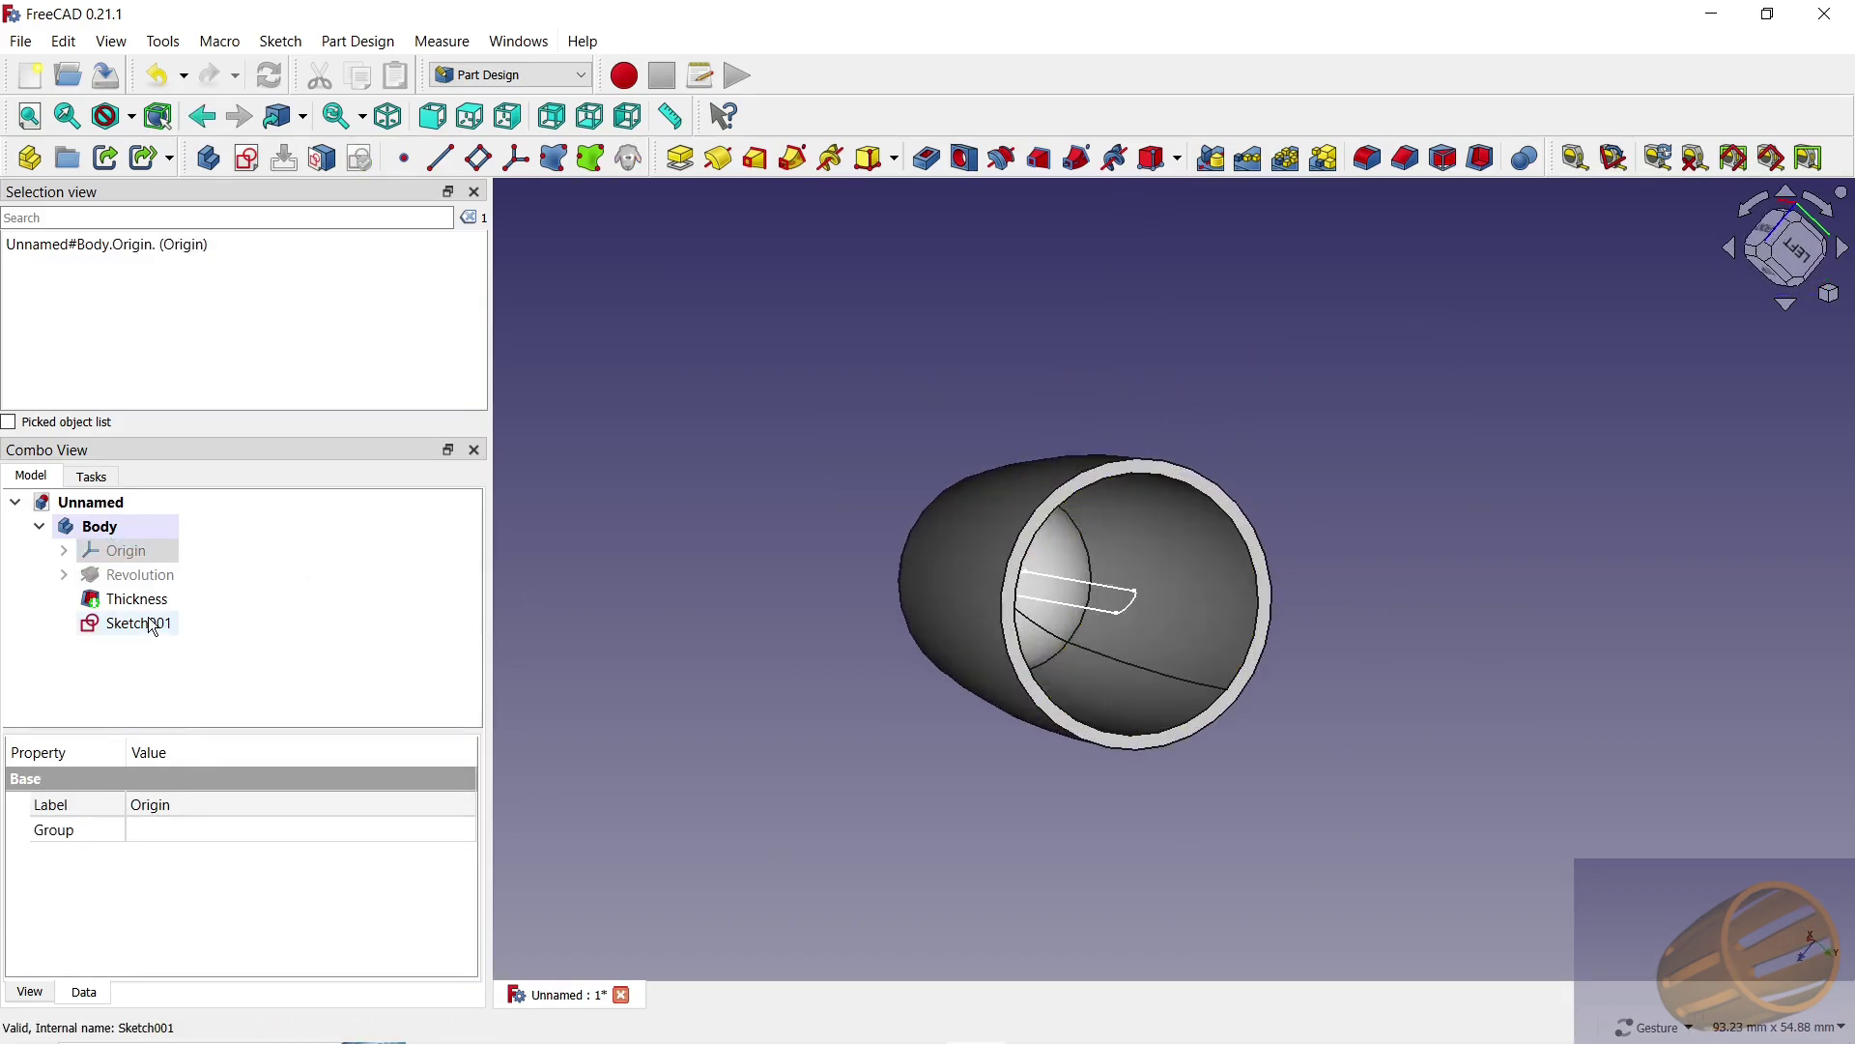
click(926, 157)
click(430, 621)
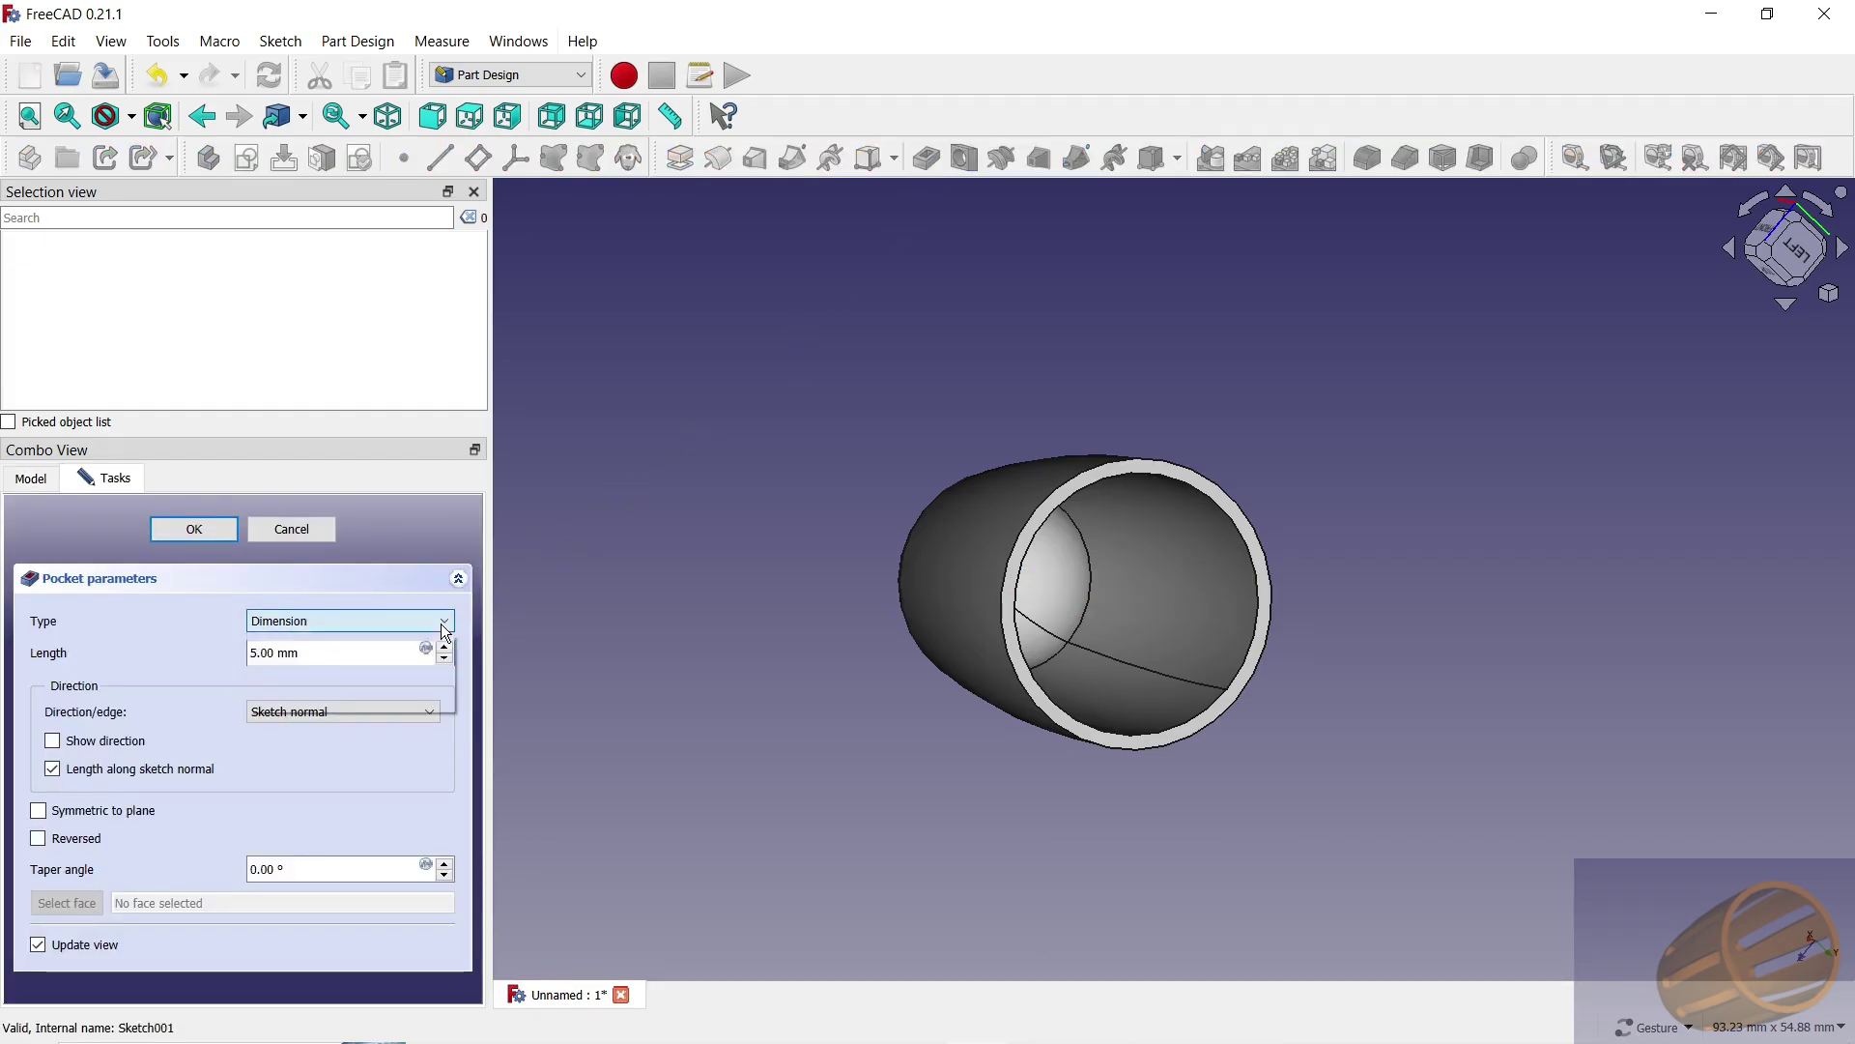
click(379, 653)
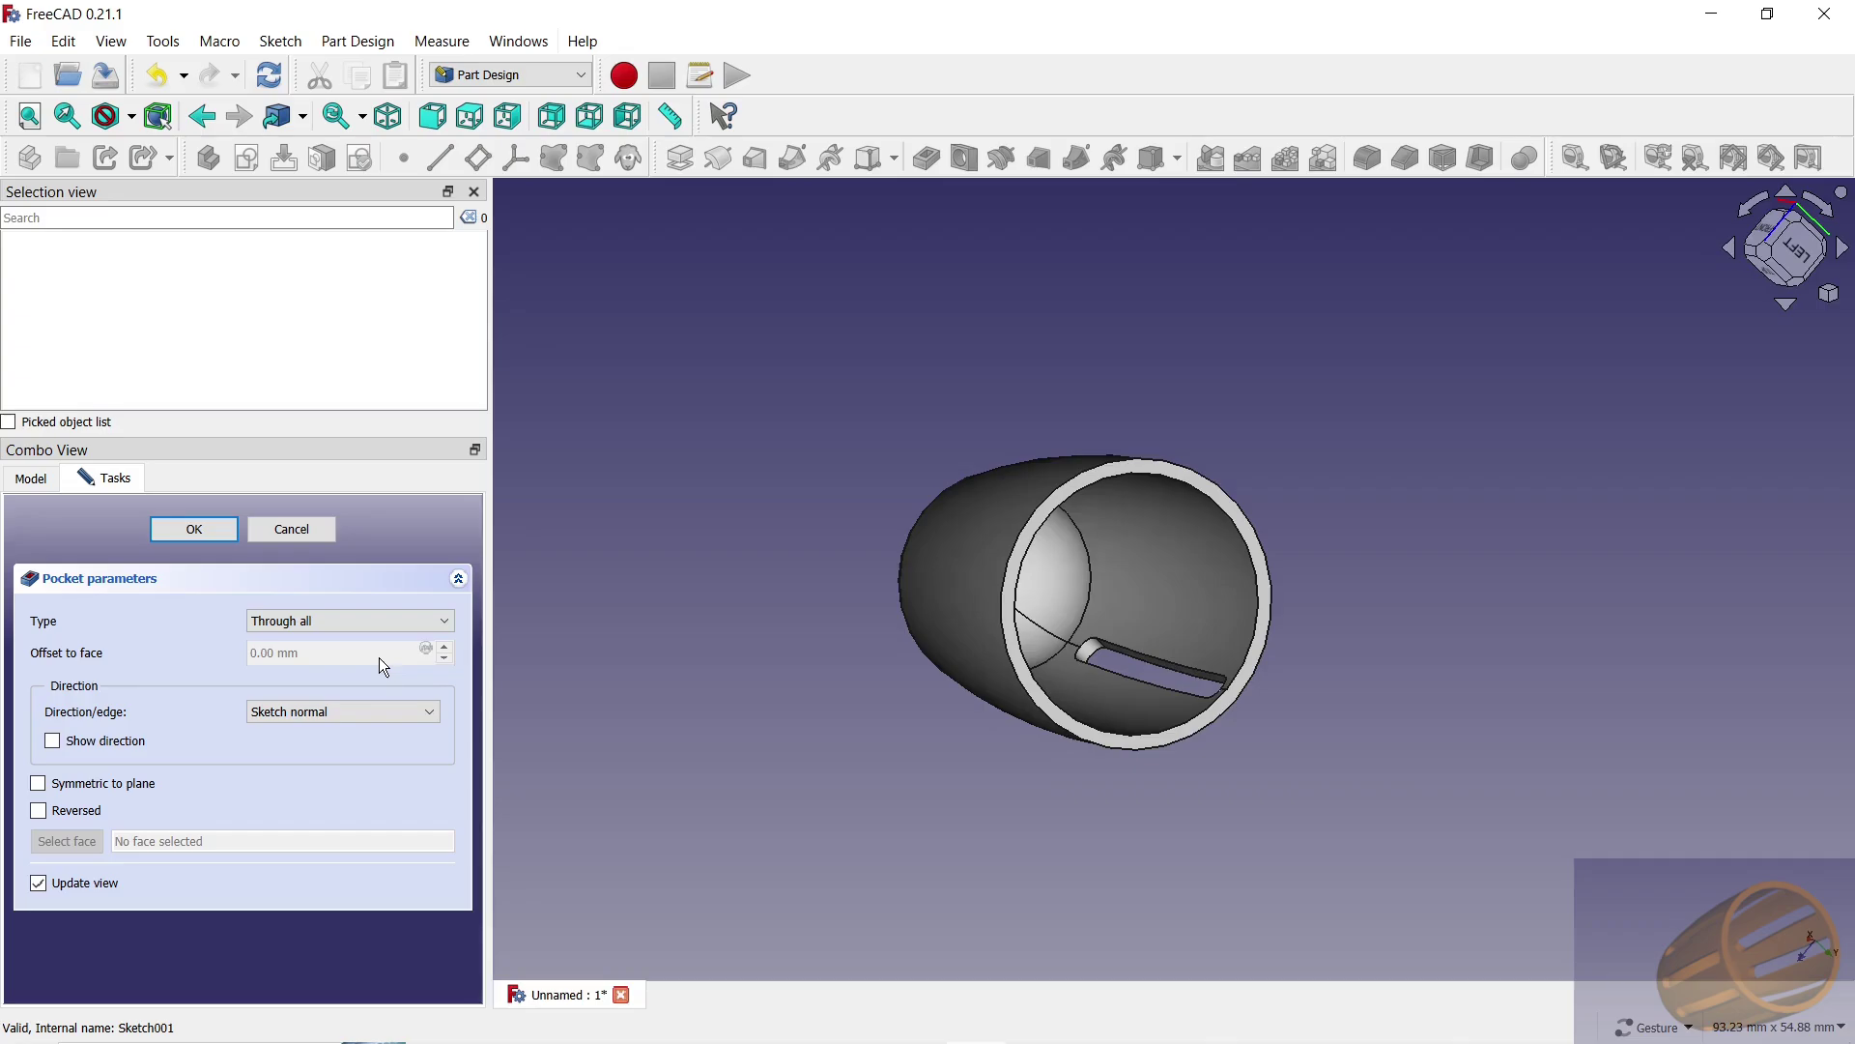
click(206, 529)
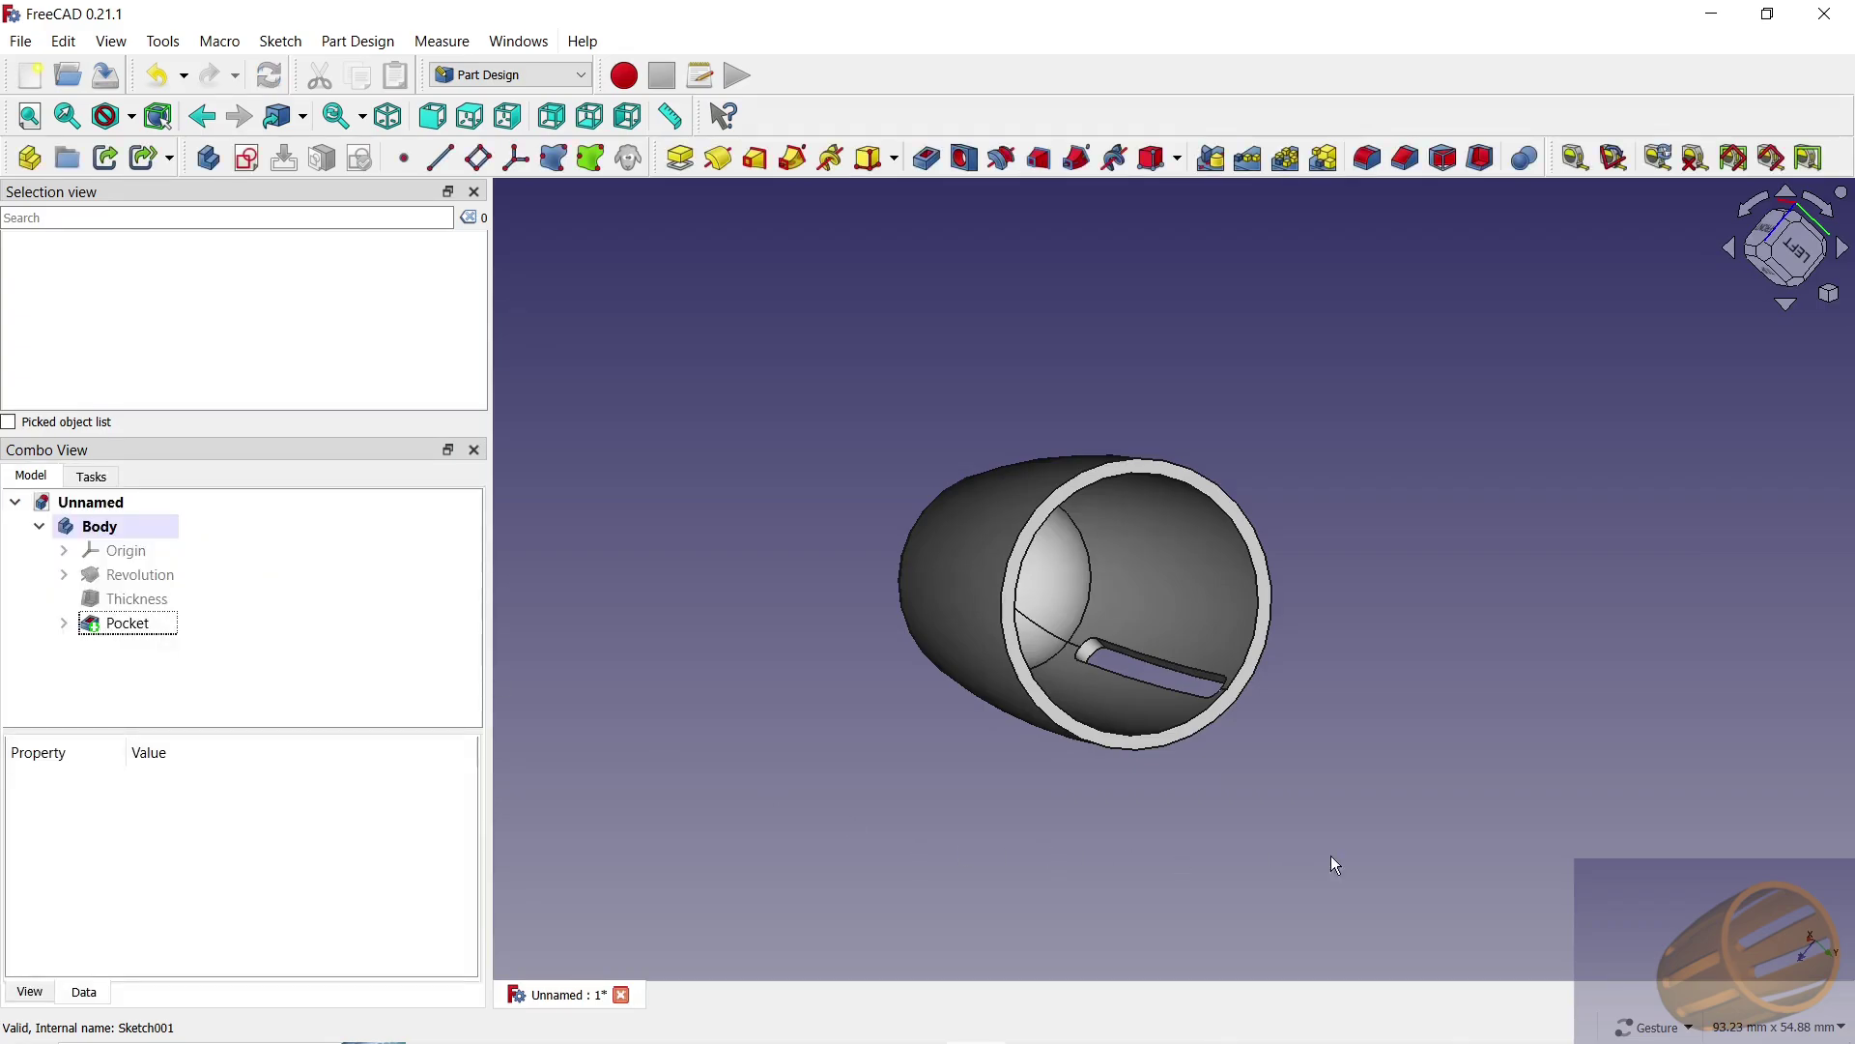
Step: Select the Pocket feature and start a PolarPattern of it
mouse_move(1331, 855)
mouse_down()
mouse_move(1325, 770)
mouse_move(1242, 634)
mouse_move(970, 510)
mouse_up()
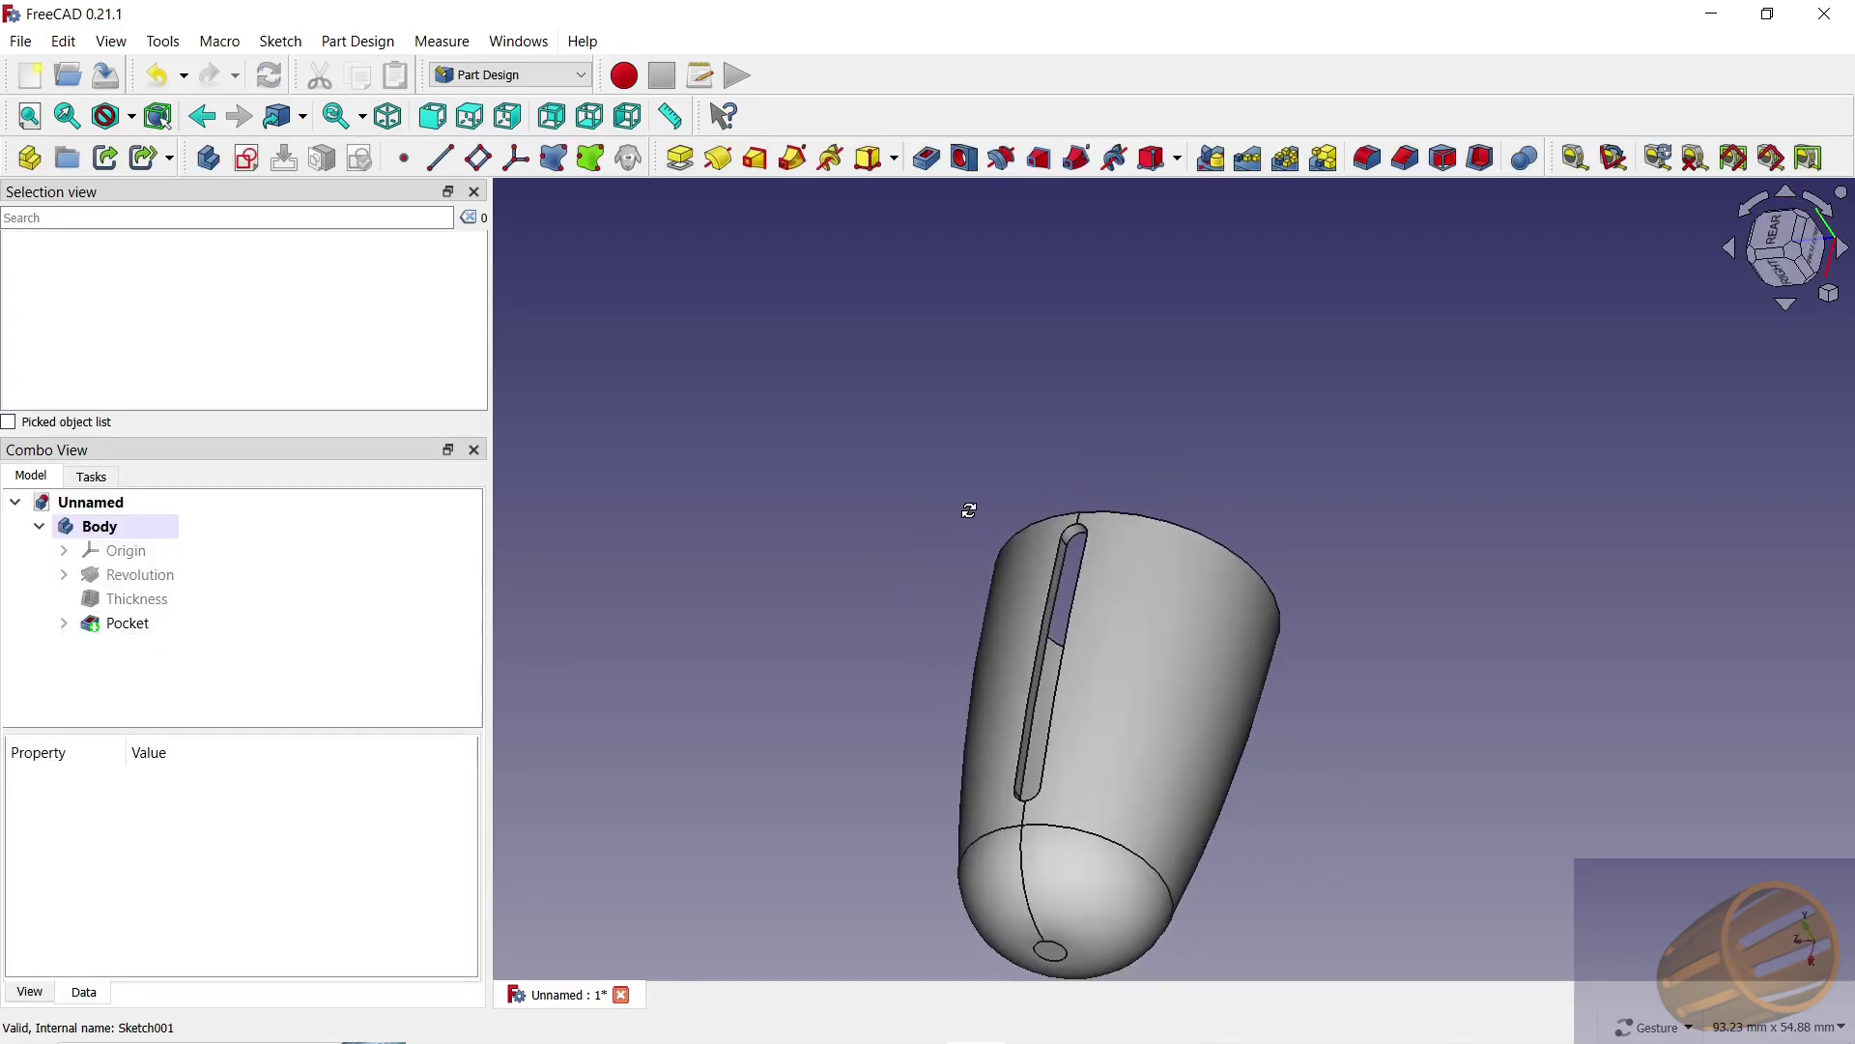
click(125, 630)
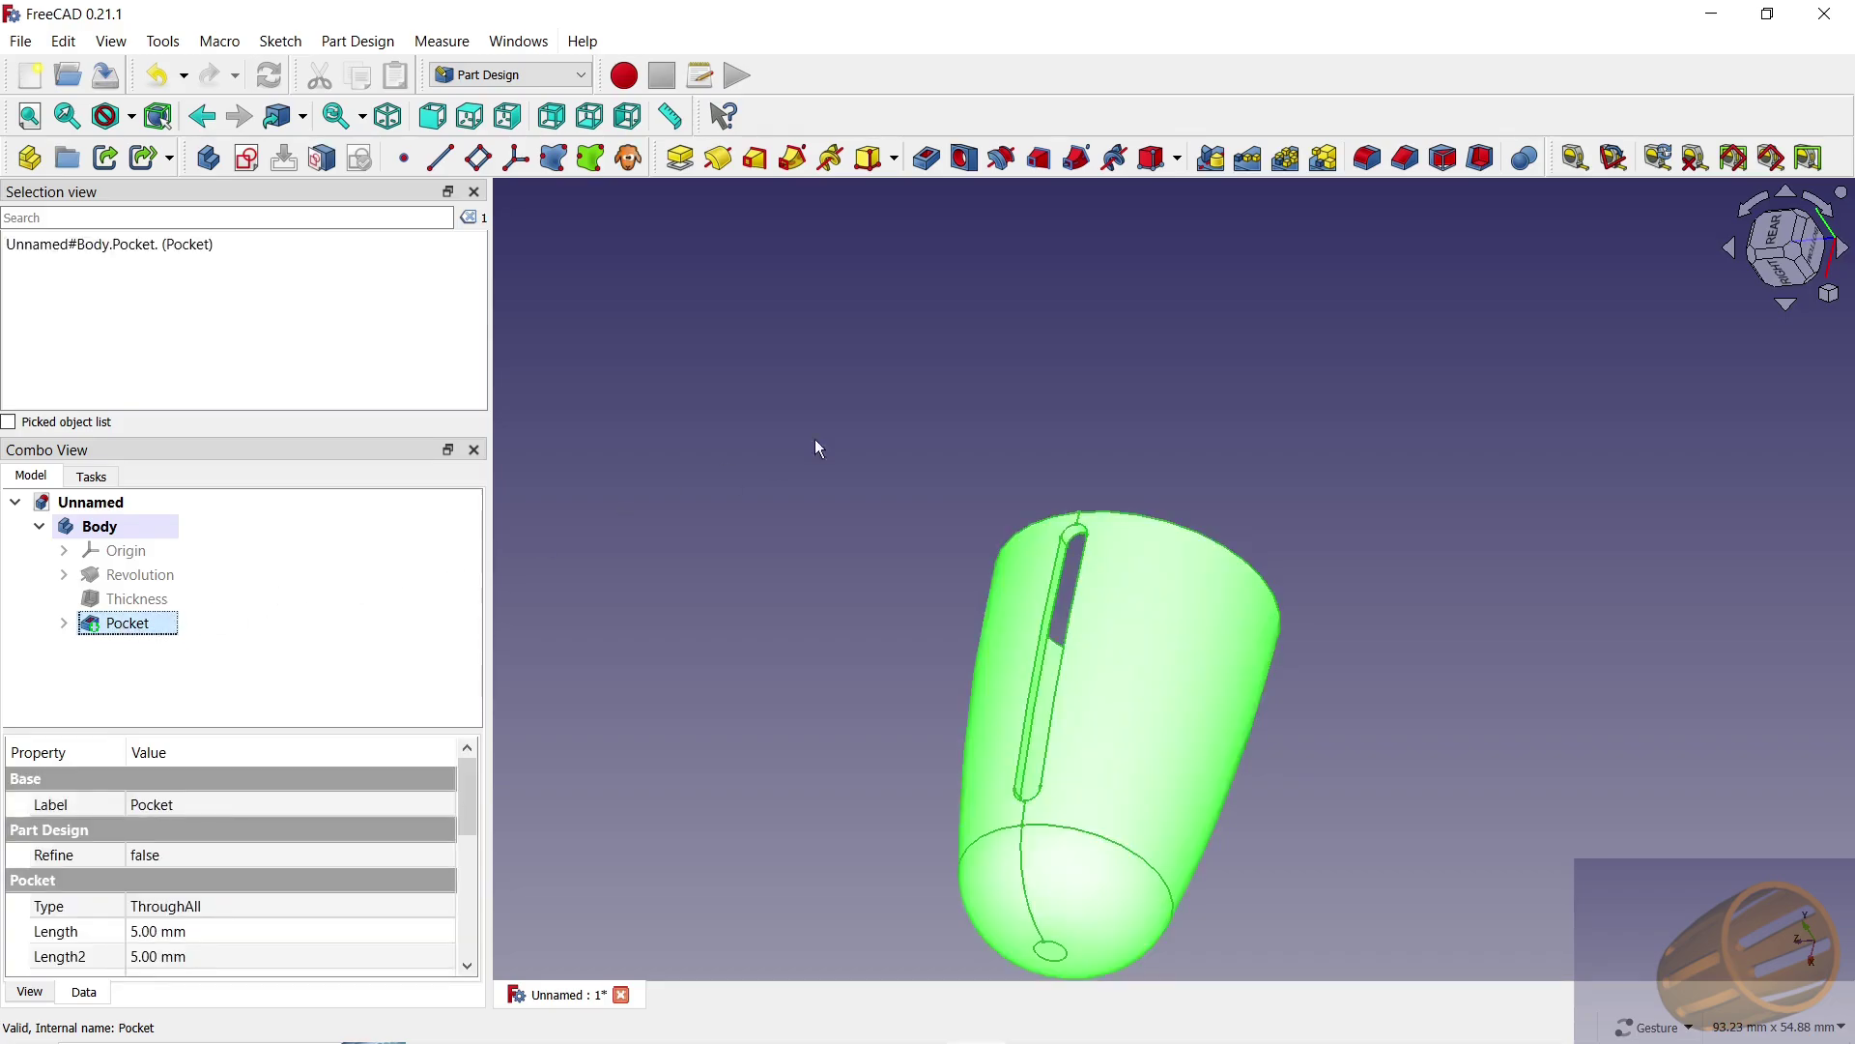
click(1285, 158)
mouse_move(1349, 282)
mouse_down()
mouse_move(1364, 452)
mouse_move(1325, 633)
mouse_up()
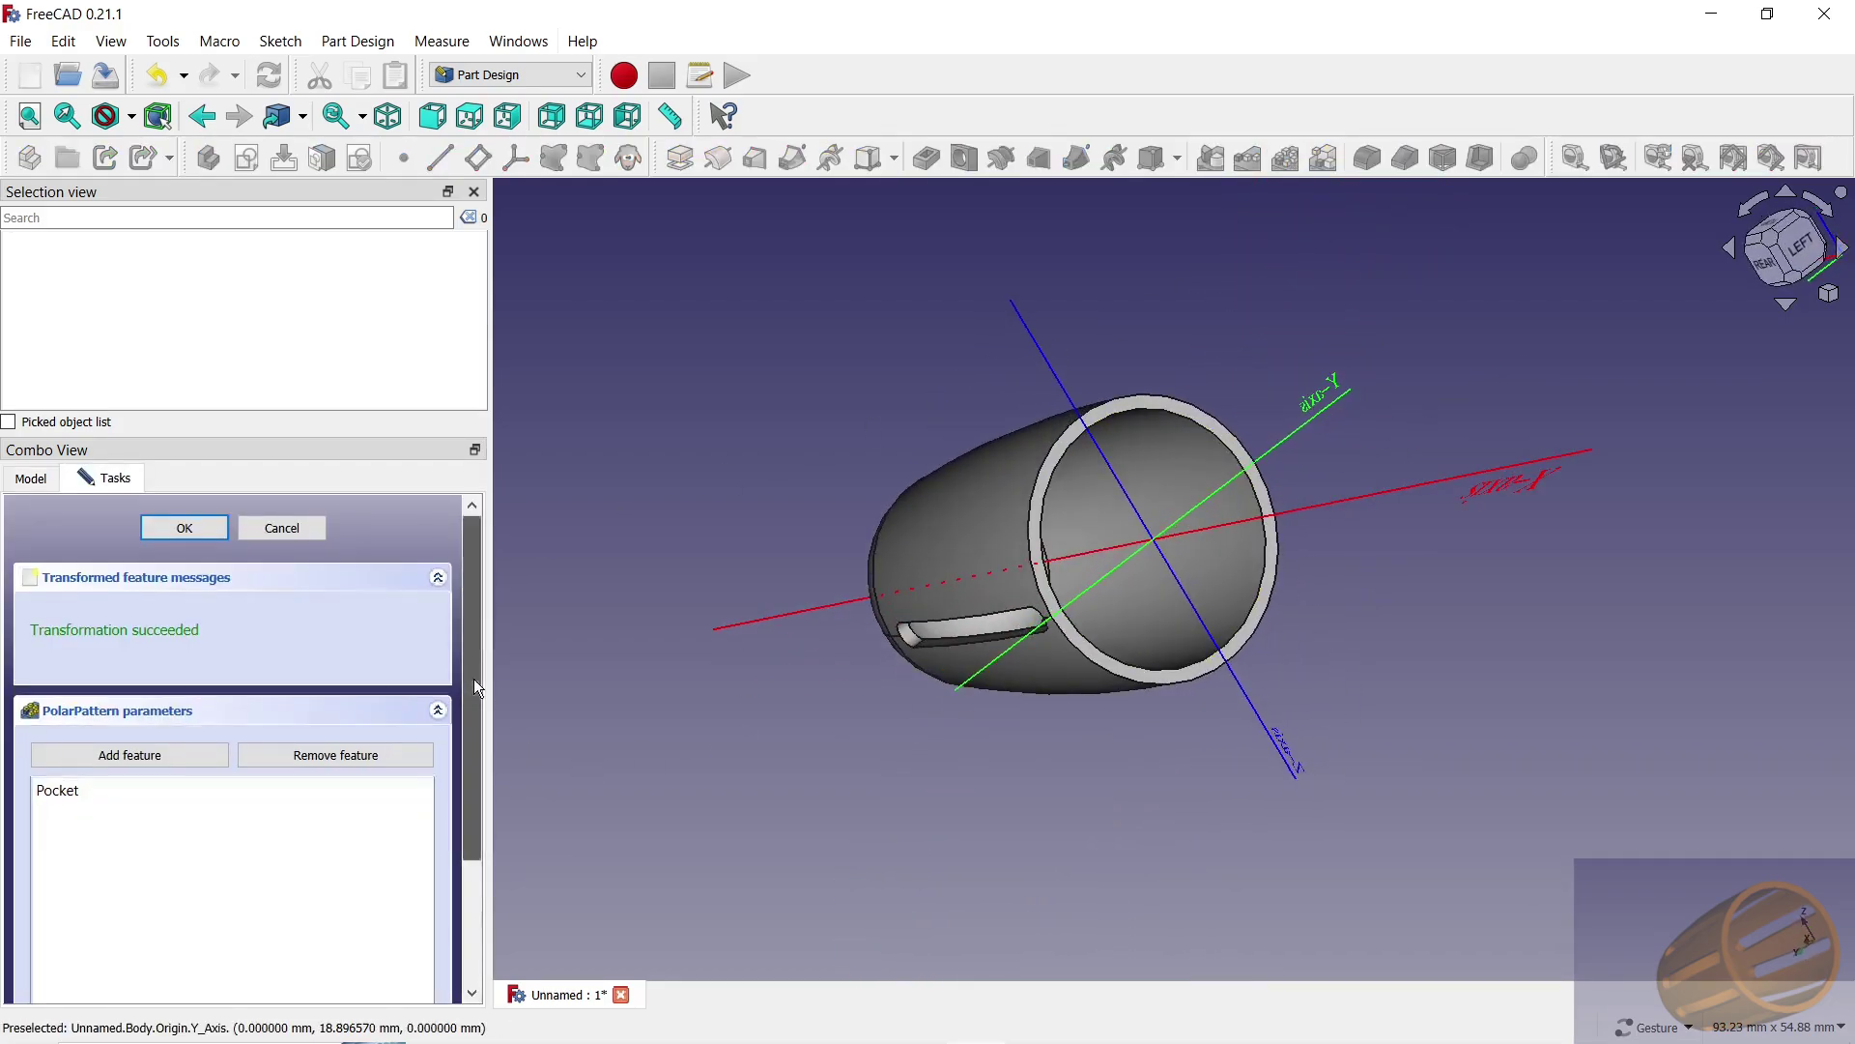
Step: Set the polar pattern of the slot to 10 occurrences around the base X axis
scroll(479, 688, down, 3)
click(419, 848)
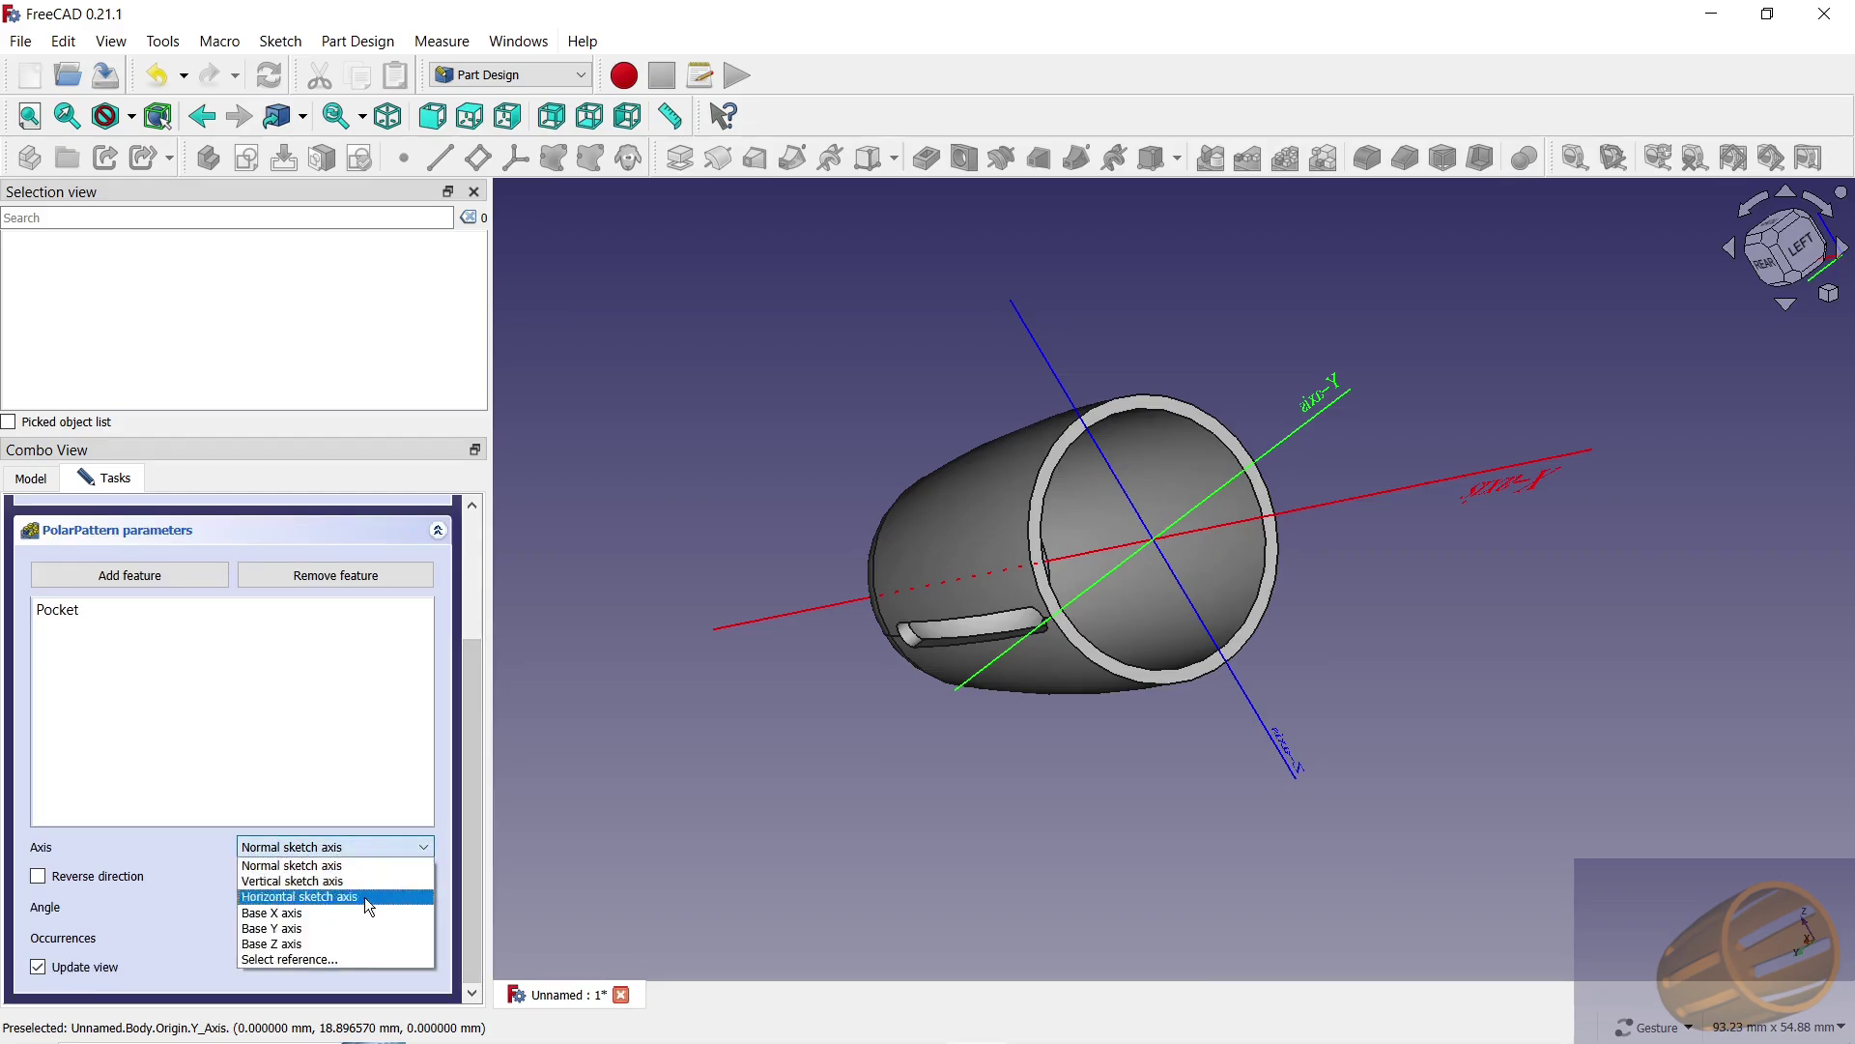
click(329, 961)
click(1404, 493)
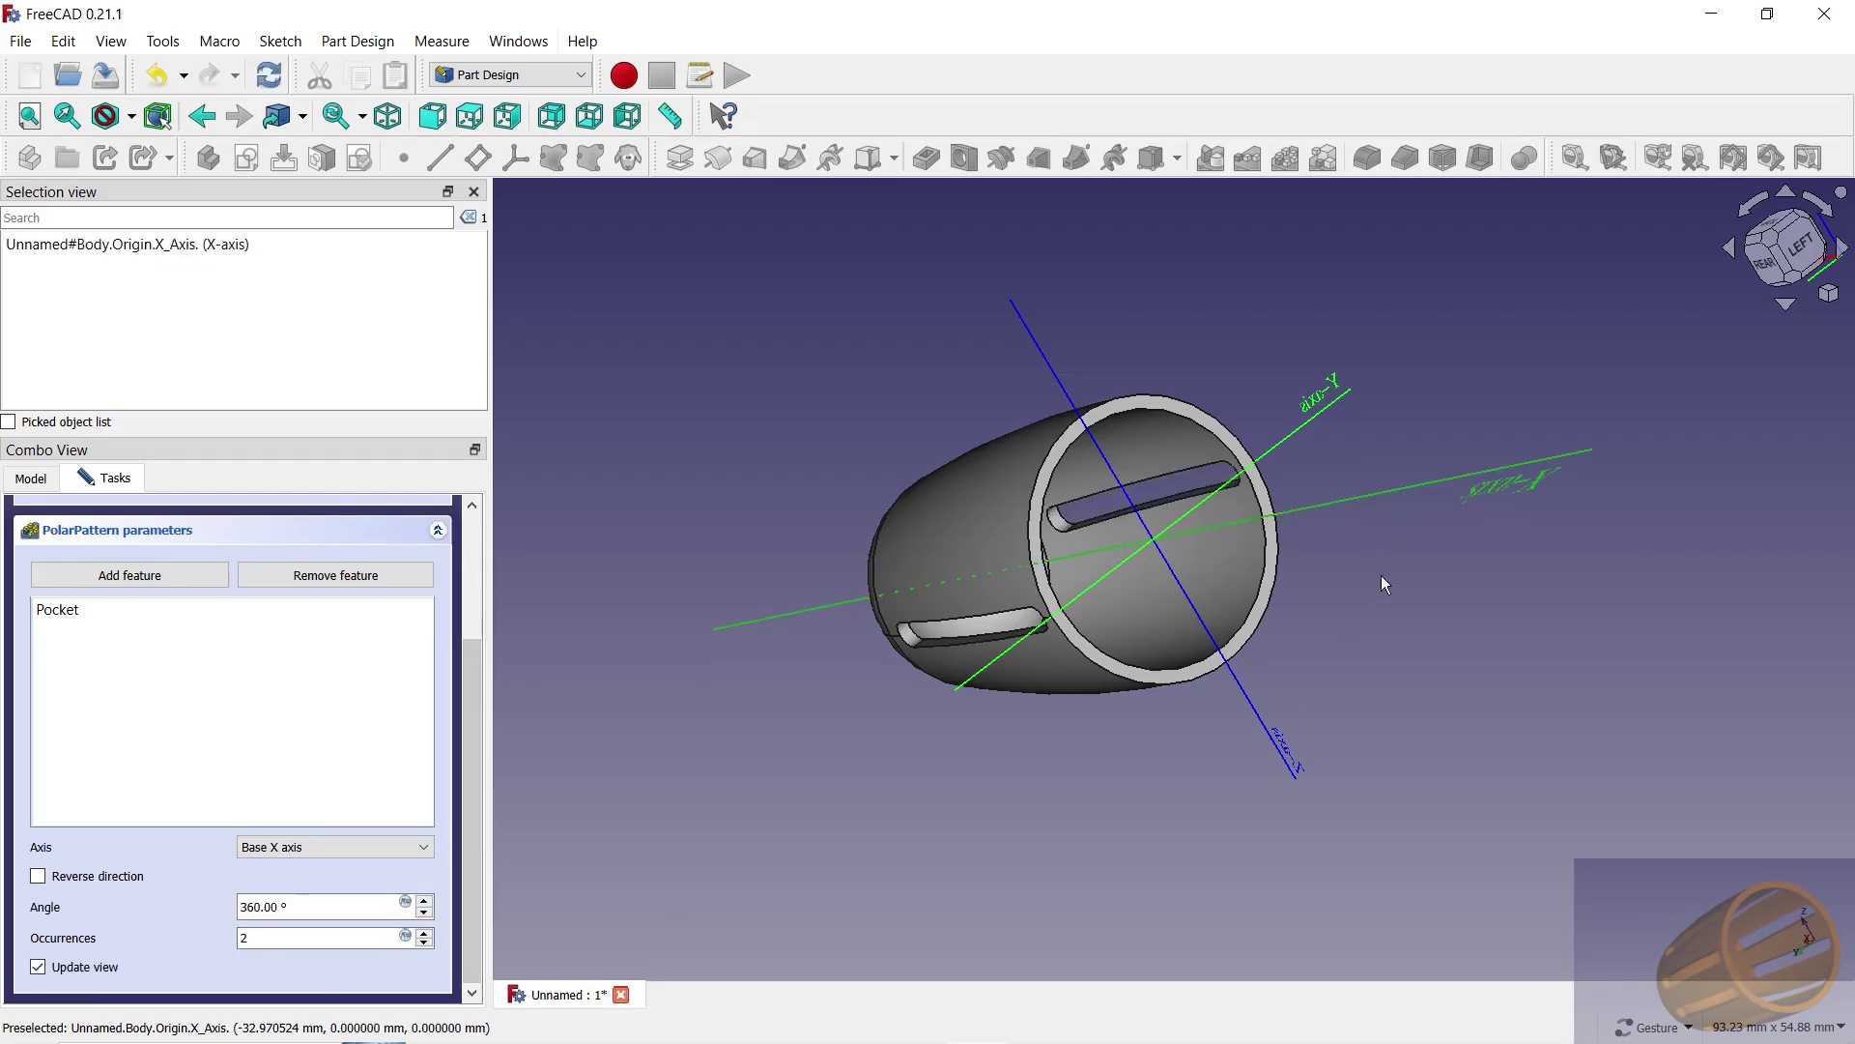
text(1)
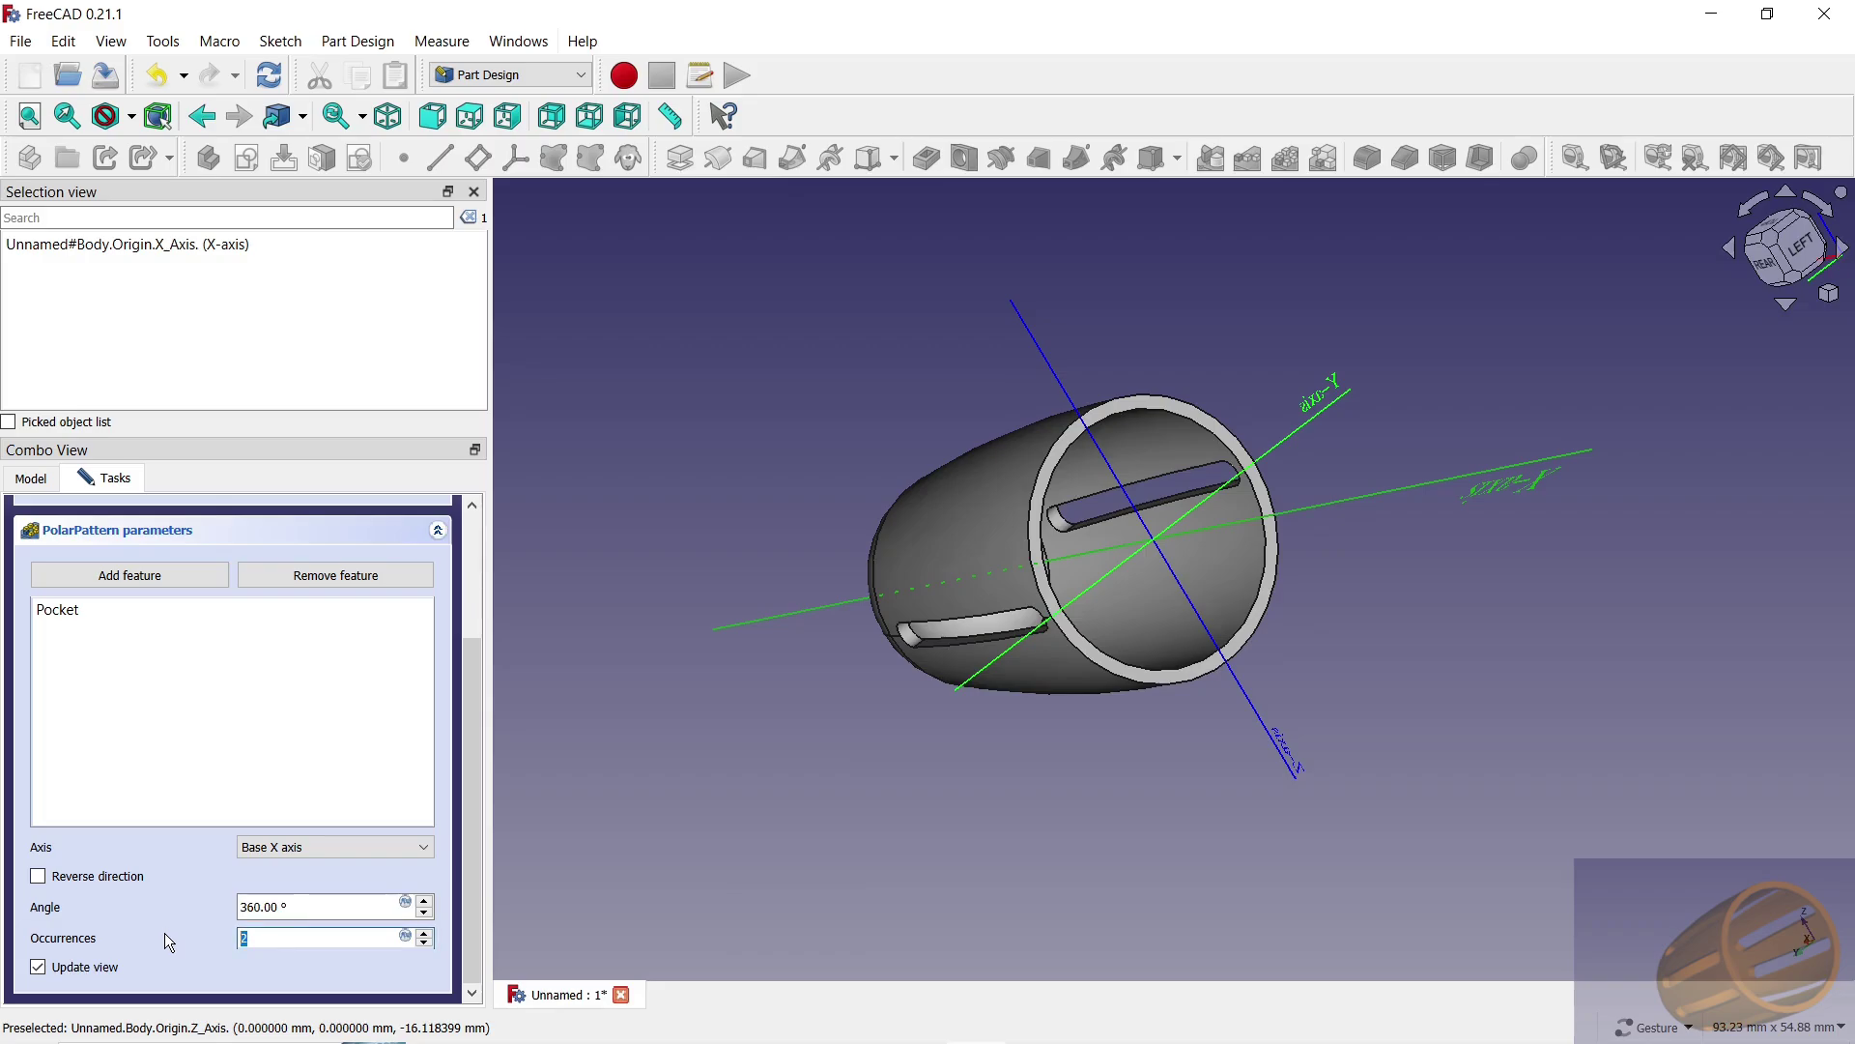
text(0)
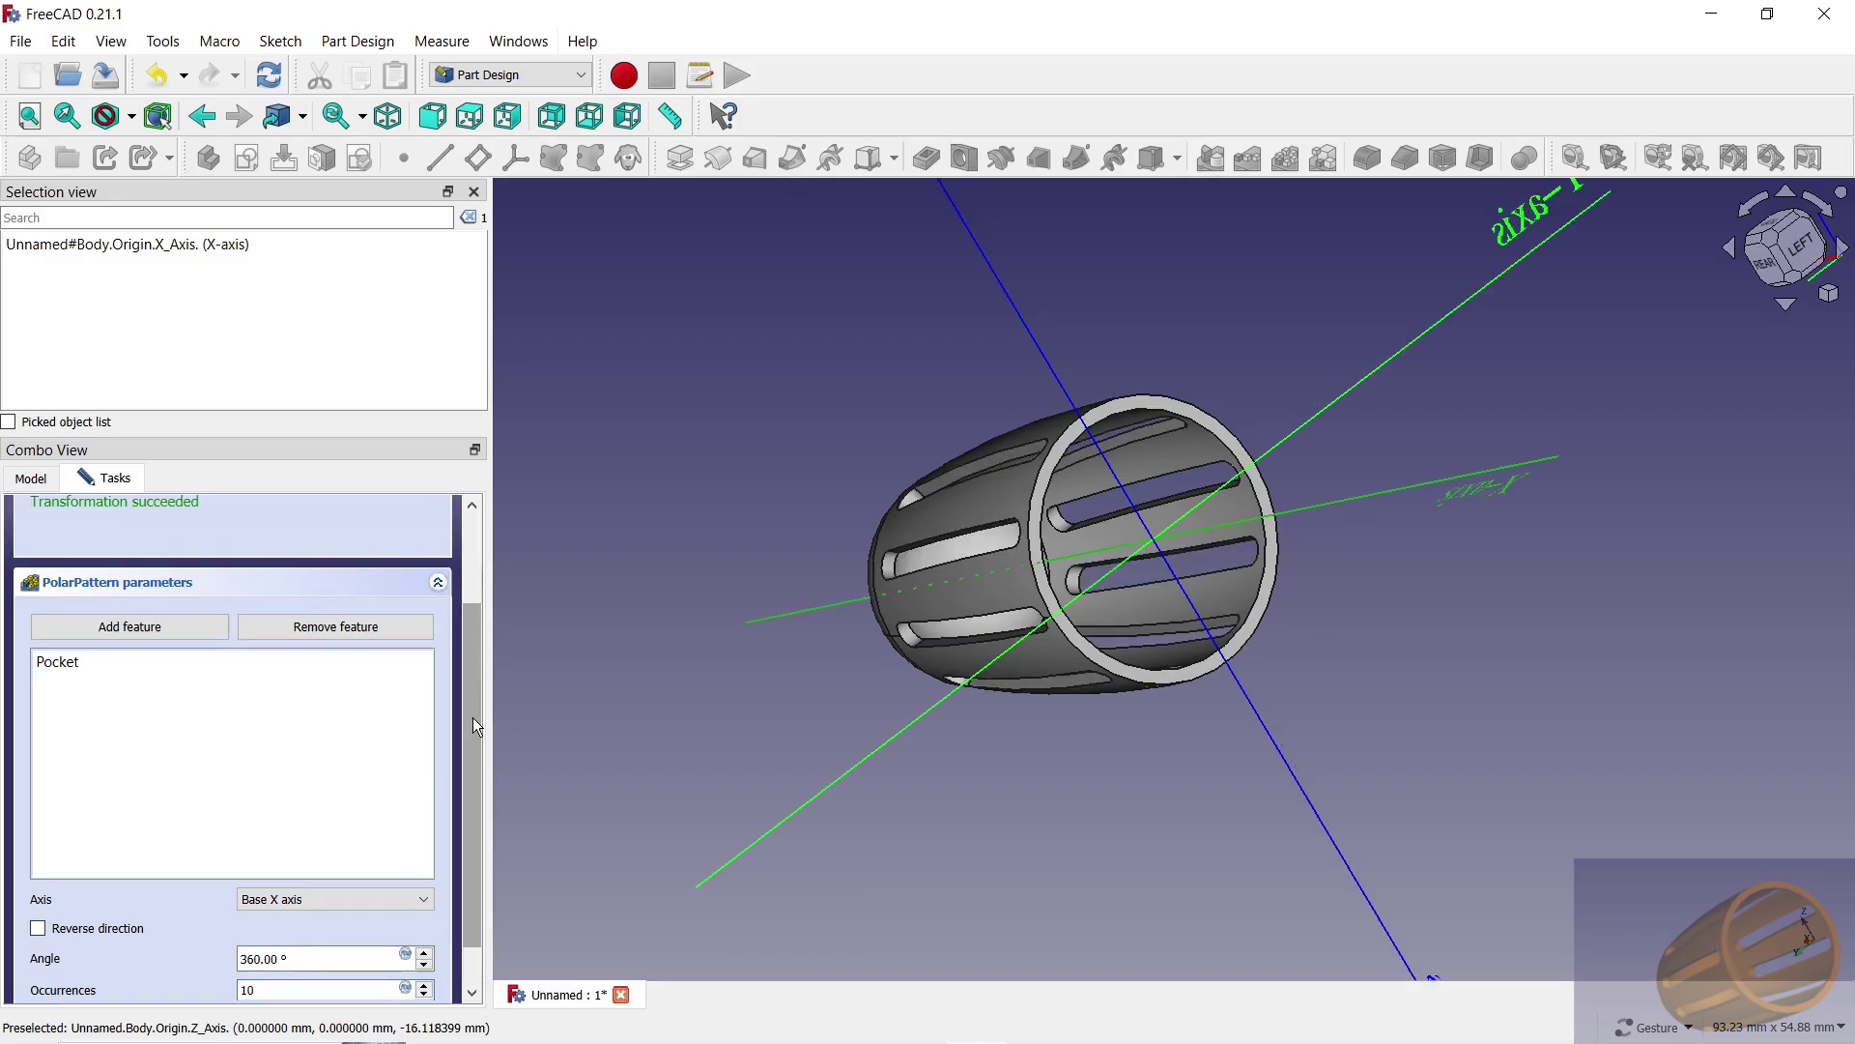
drag(477, 727, 495, 547)
click(182, 530)
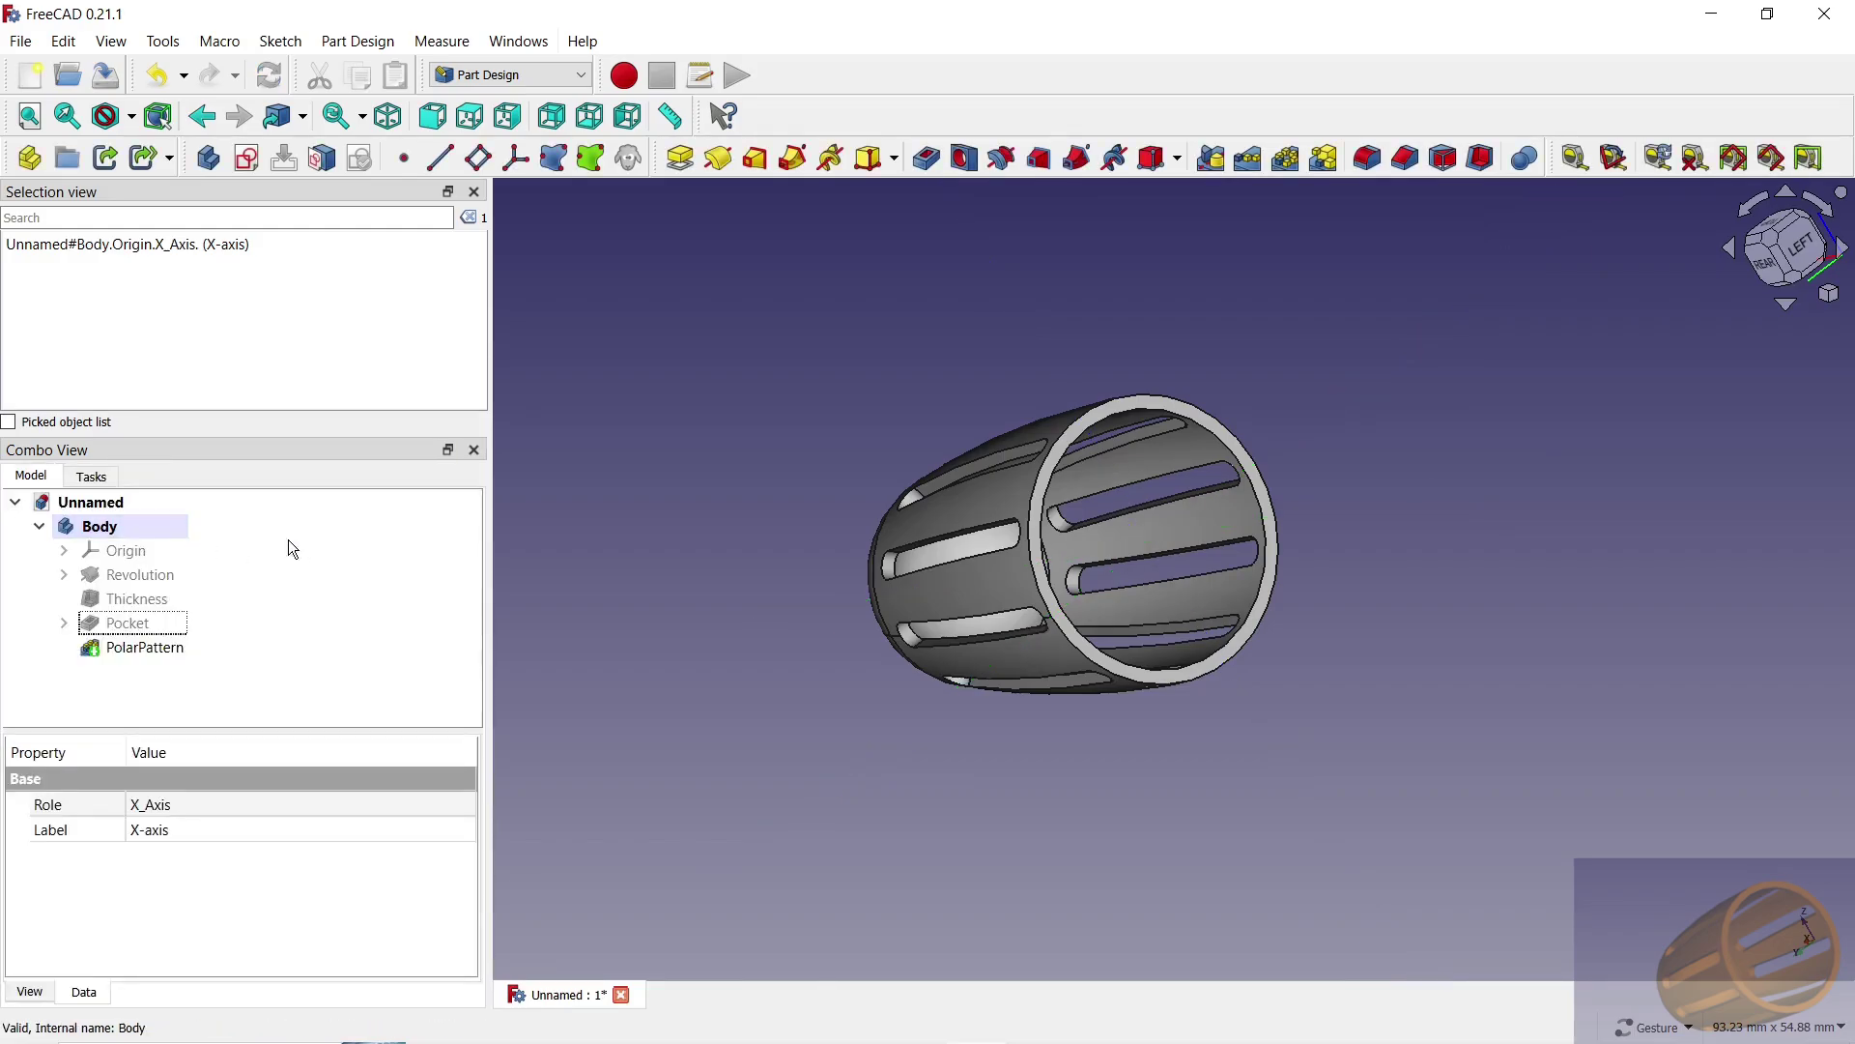
Step: Give the Body a Shaded appearance with a brown (#aa5500) shape colour
right_click(99, 527)
click(183, 607)
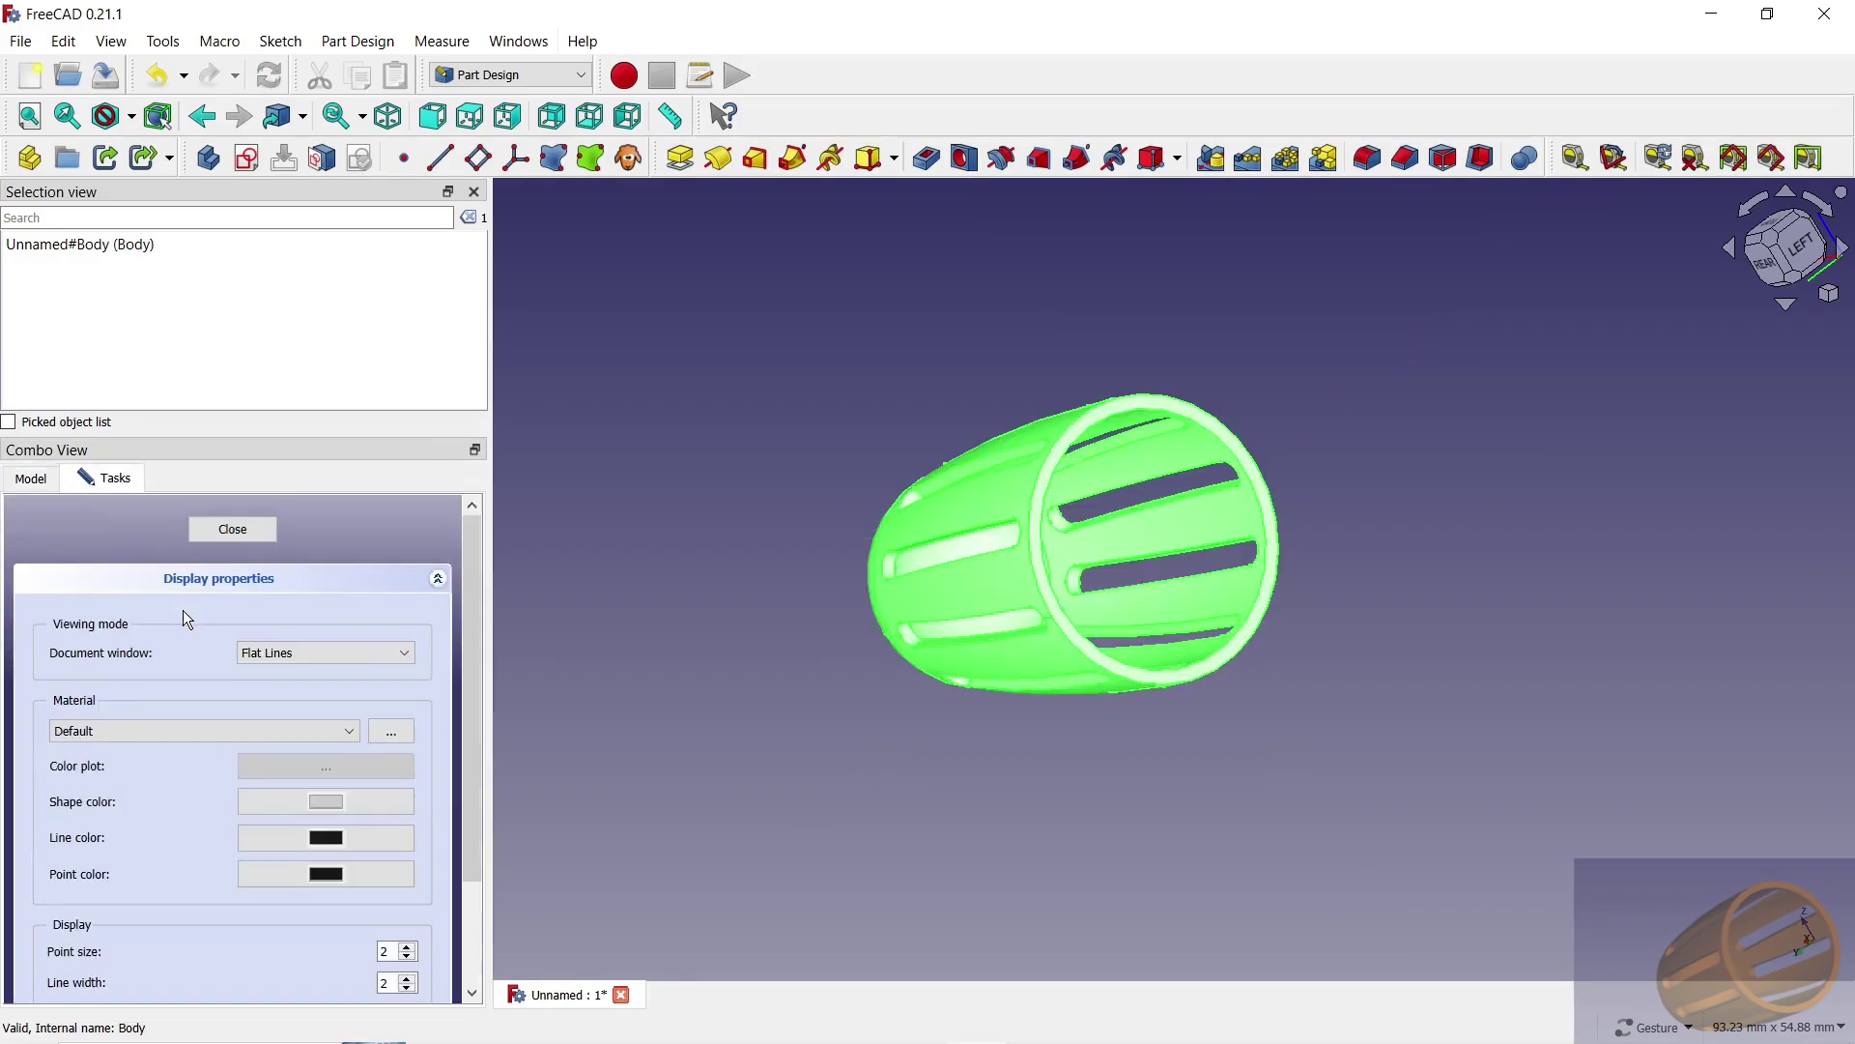
click(316, 653)
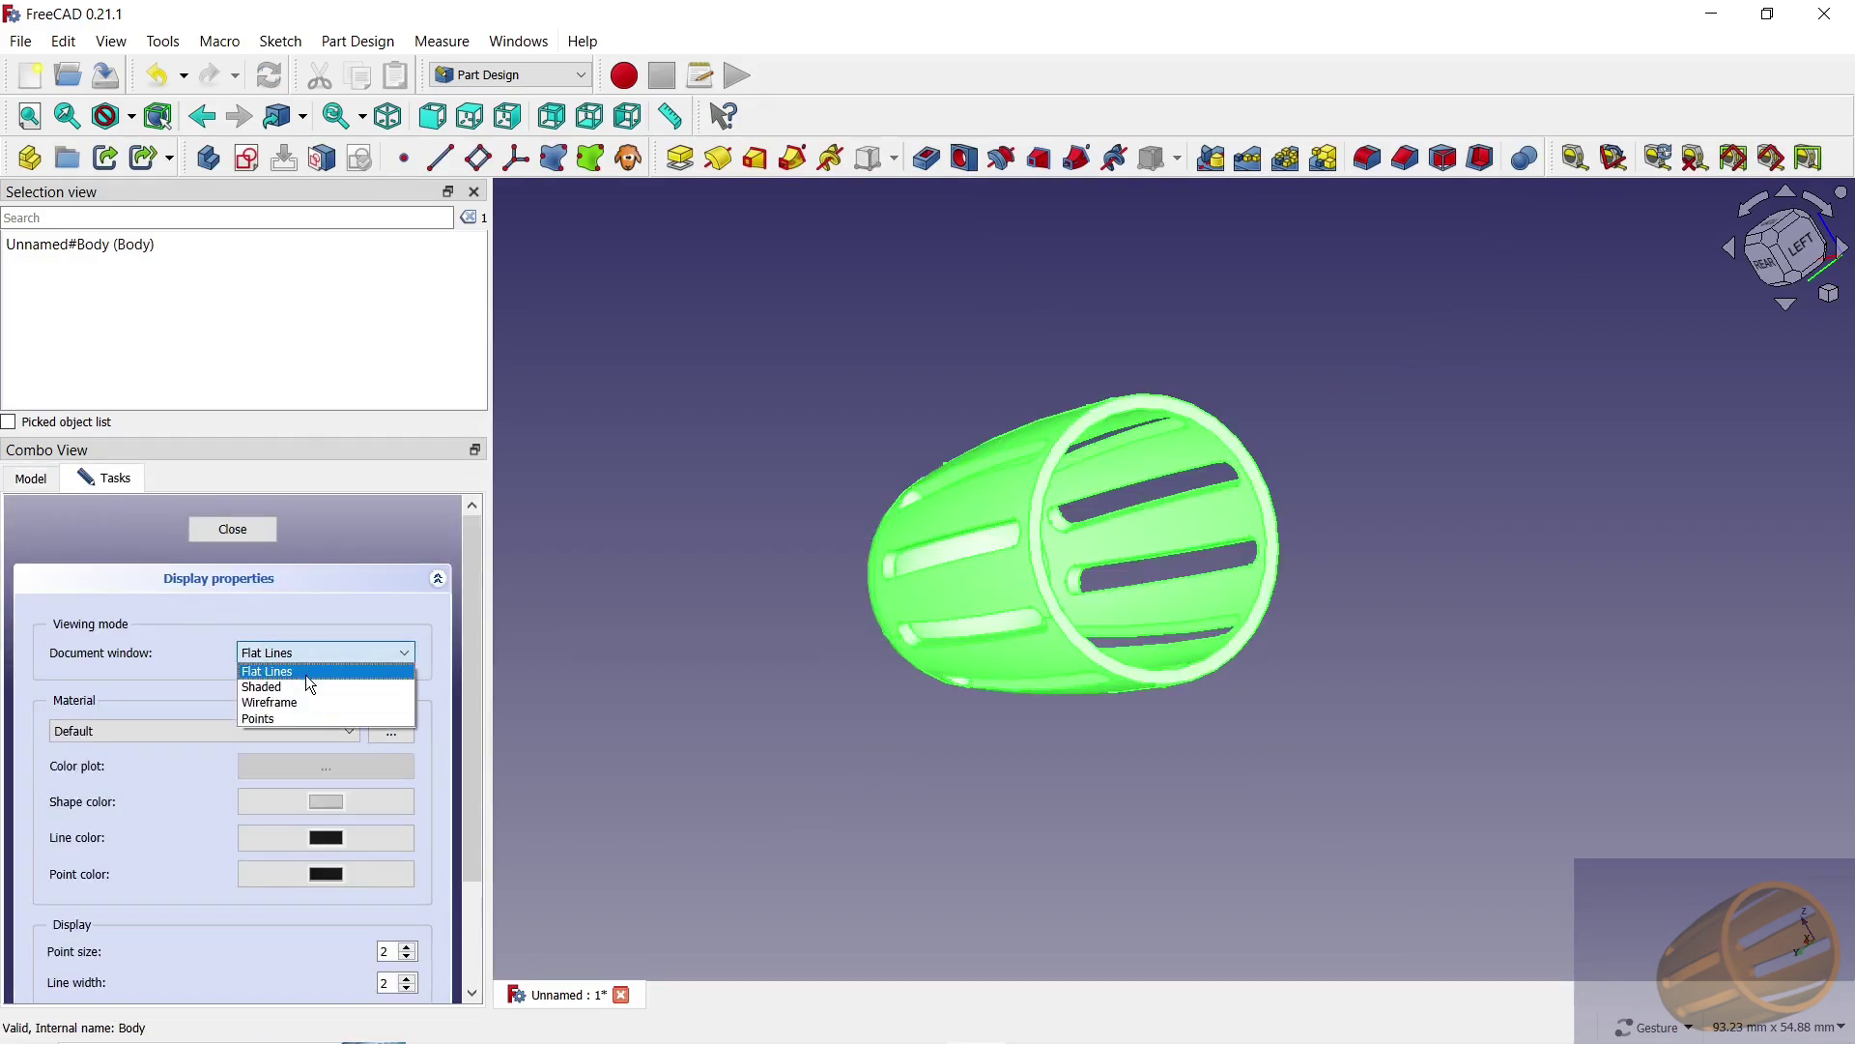
click(325, 807)
click(746, 355)
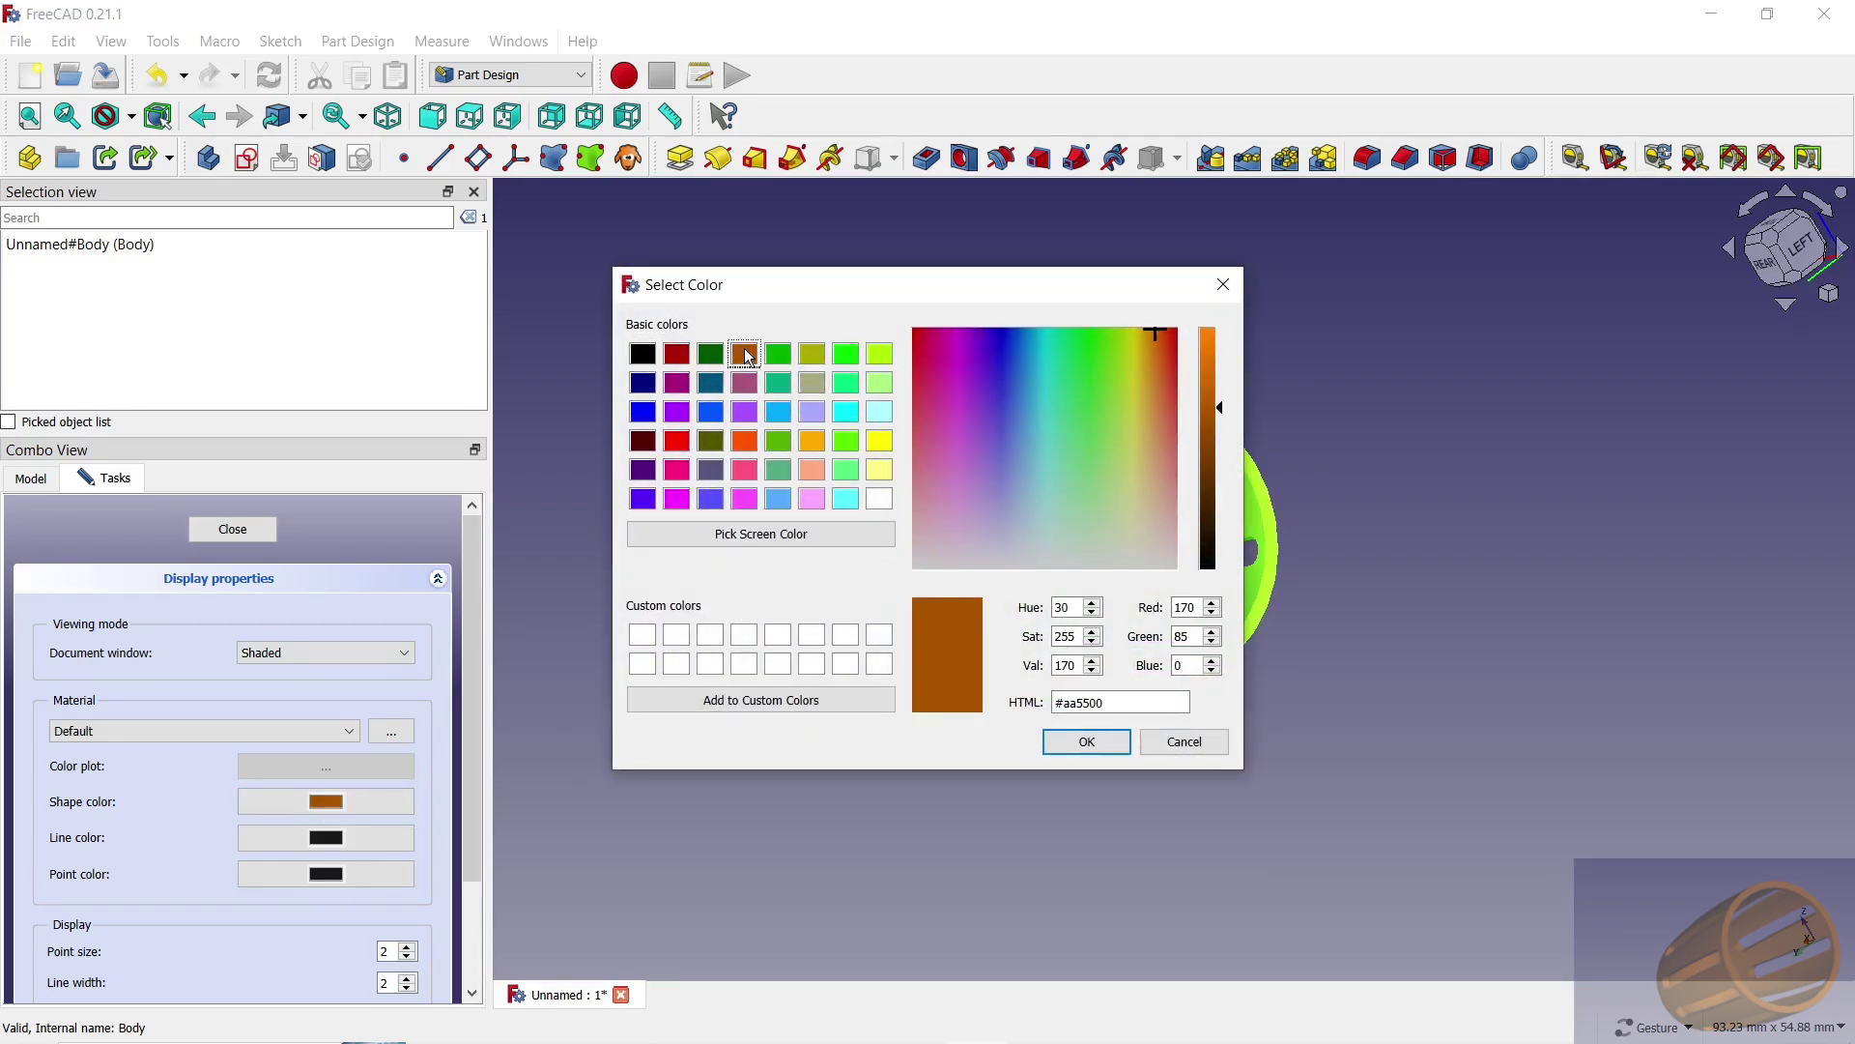
click(1073, 742)
click(243, 528)
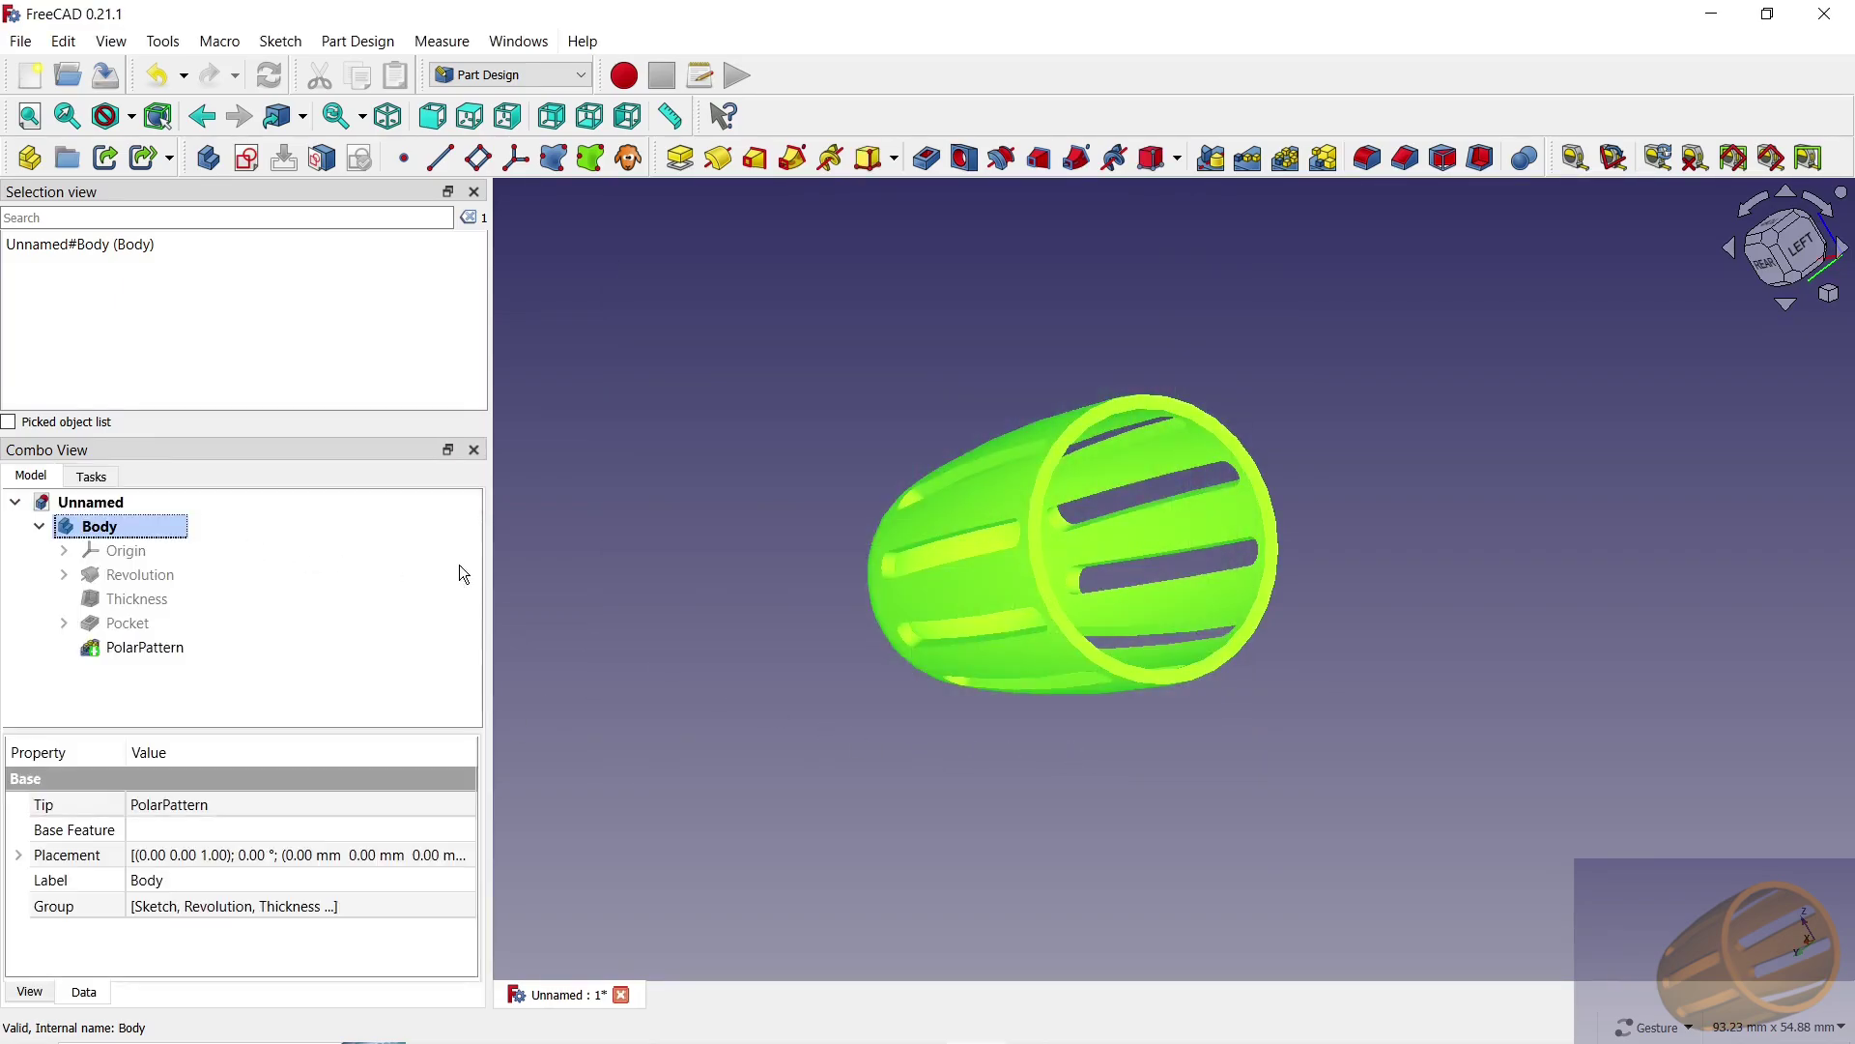
click(744, 507)
drag(754, 502, 816, 435)
mouse_move(717, 404)
mouse_down()
mouse_move(890, 571)
mouse_move(1201, 448)
mouse_move(1602, 504)
mouse_move(1574, 431)
mouse_move(1125, 448)
mouse_move(936, 502)
mouse_move(1482, 558)
mouse_move(1085, 564)
mouse_move(911, 477)
mouse_up()
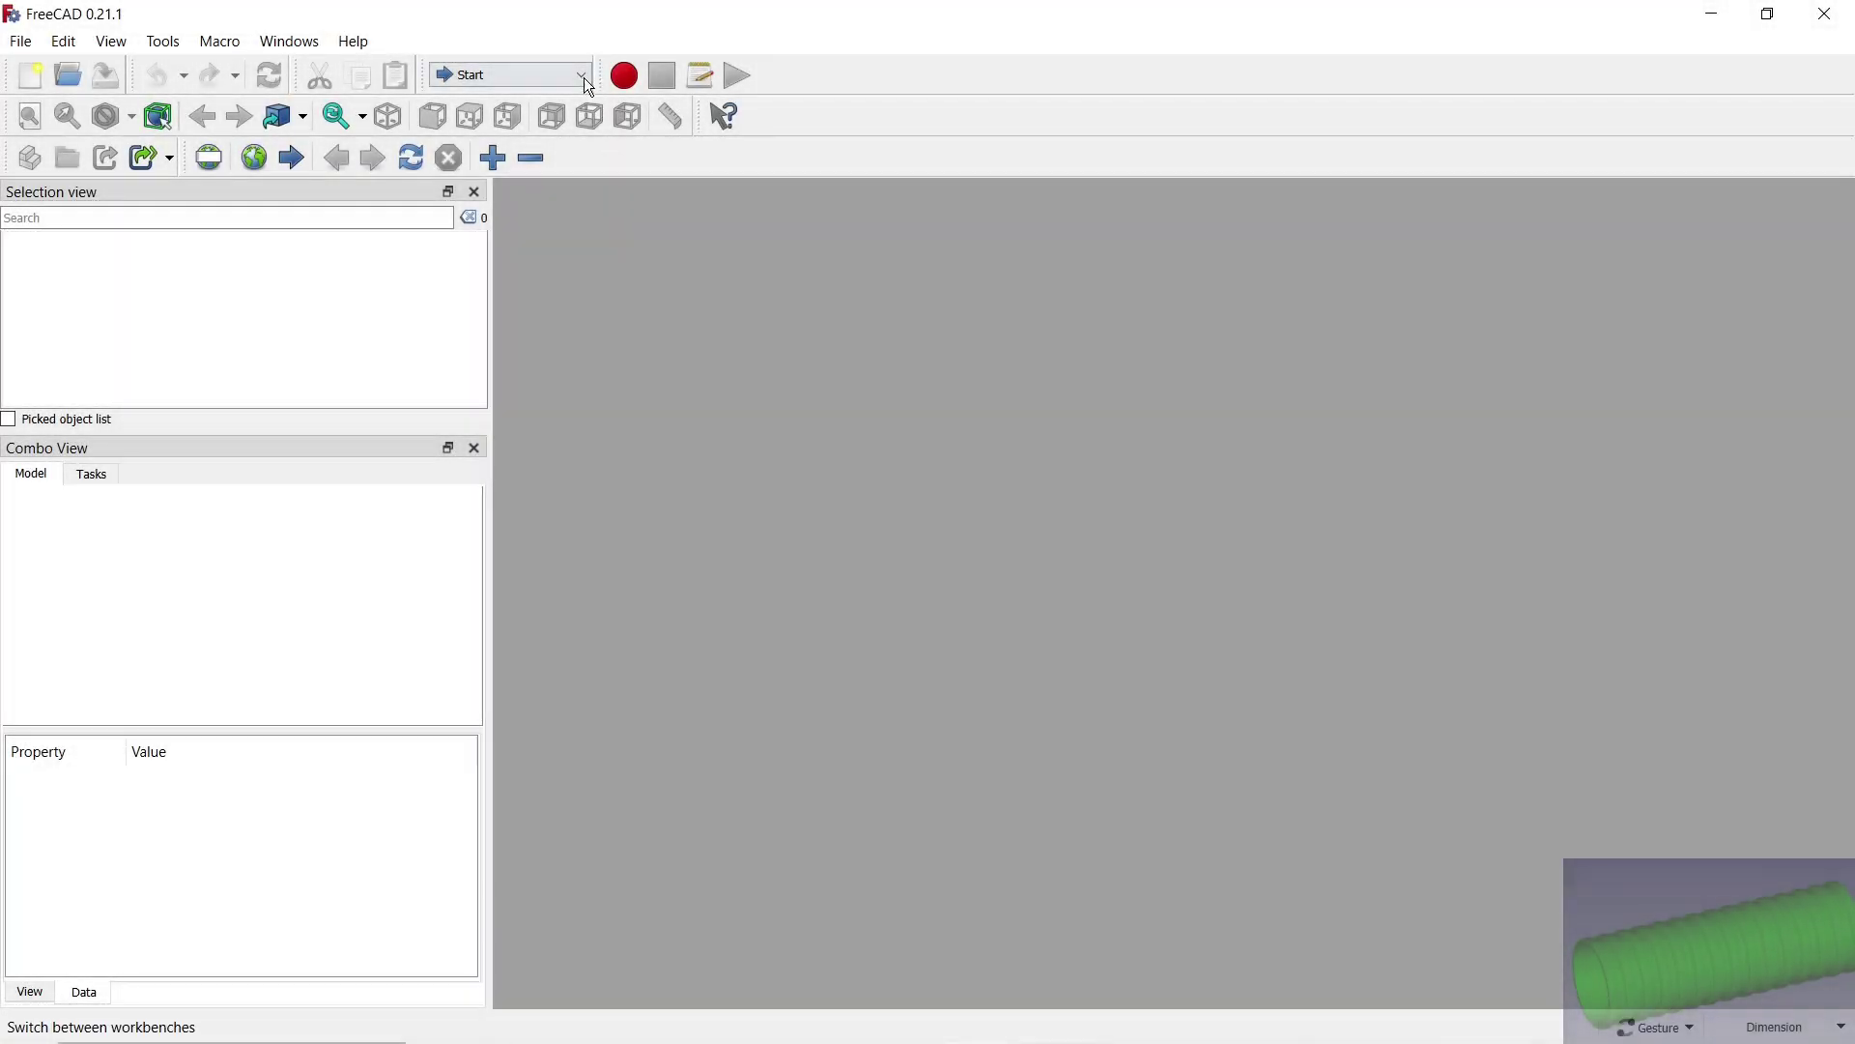
Step: In Part Design, create a new document and start a sketch on the XY-plane
click(582, 76)
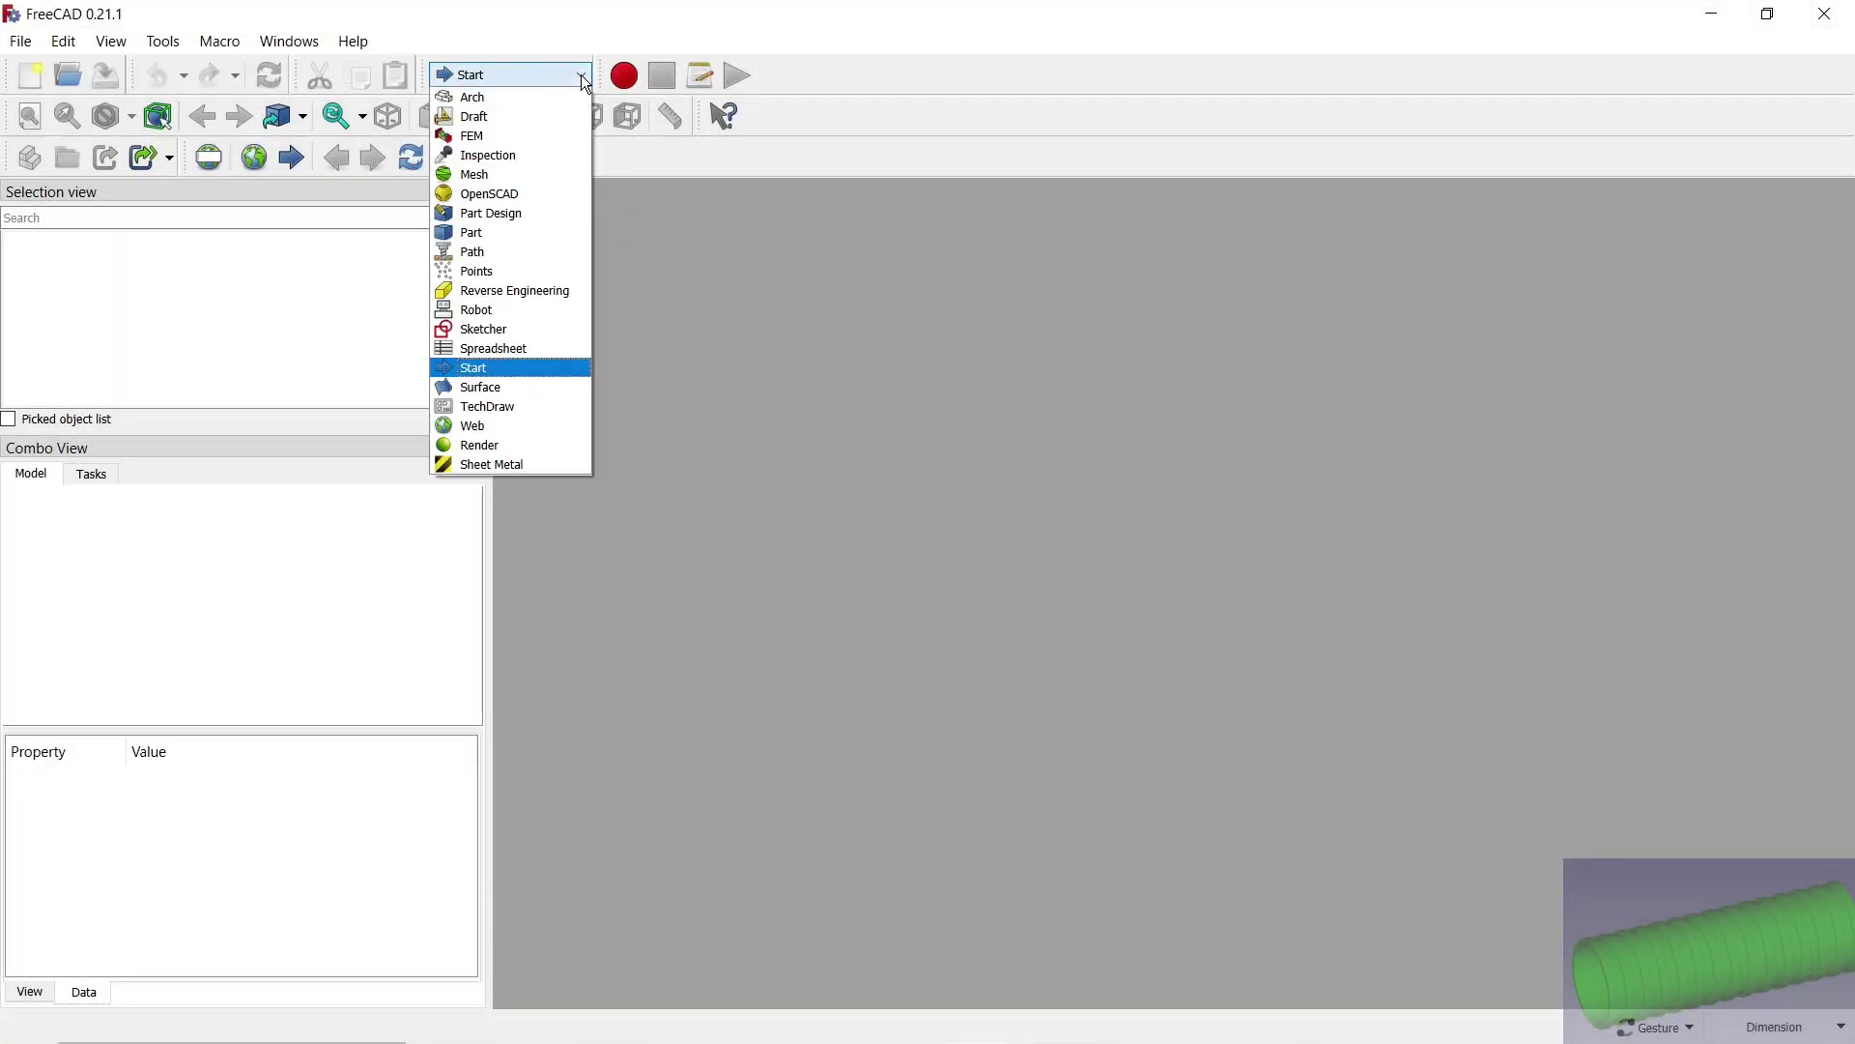
click(518, 213)
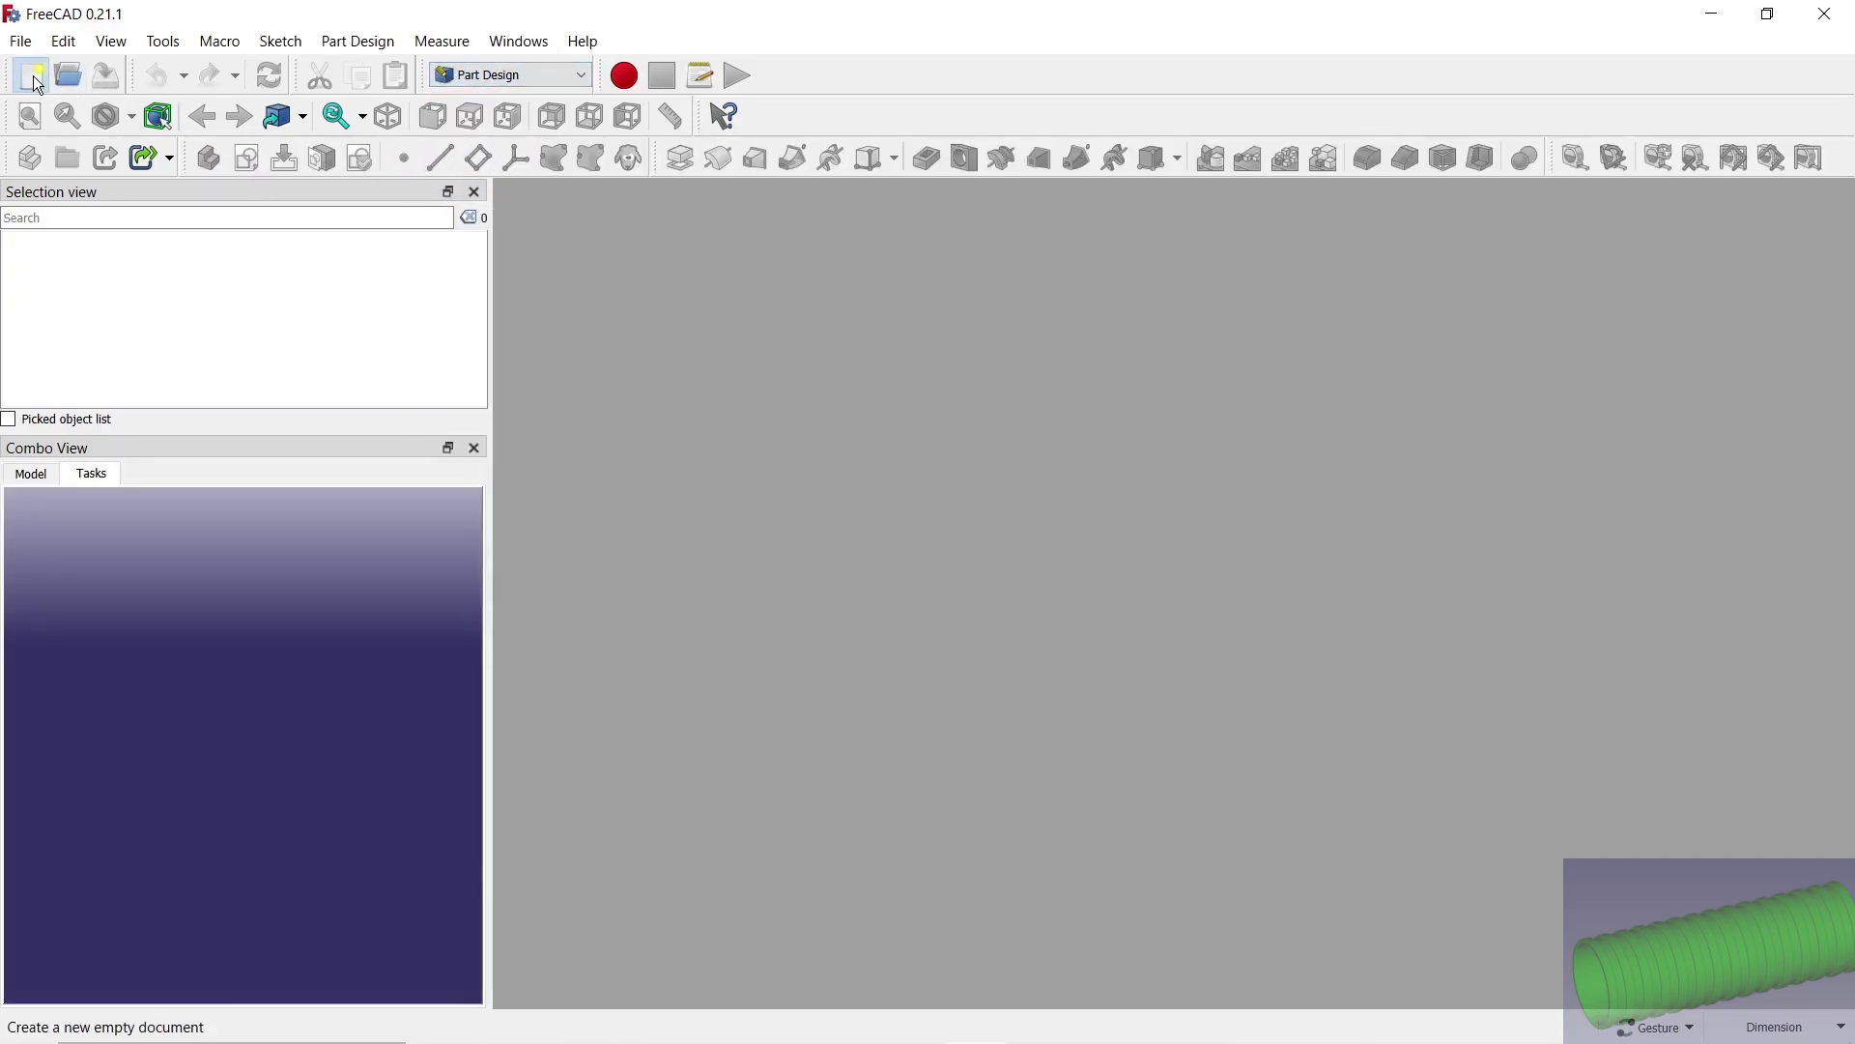
click(31, 75)
click(53, 552)
click(105, 621)
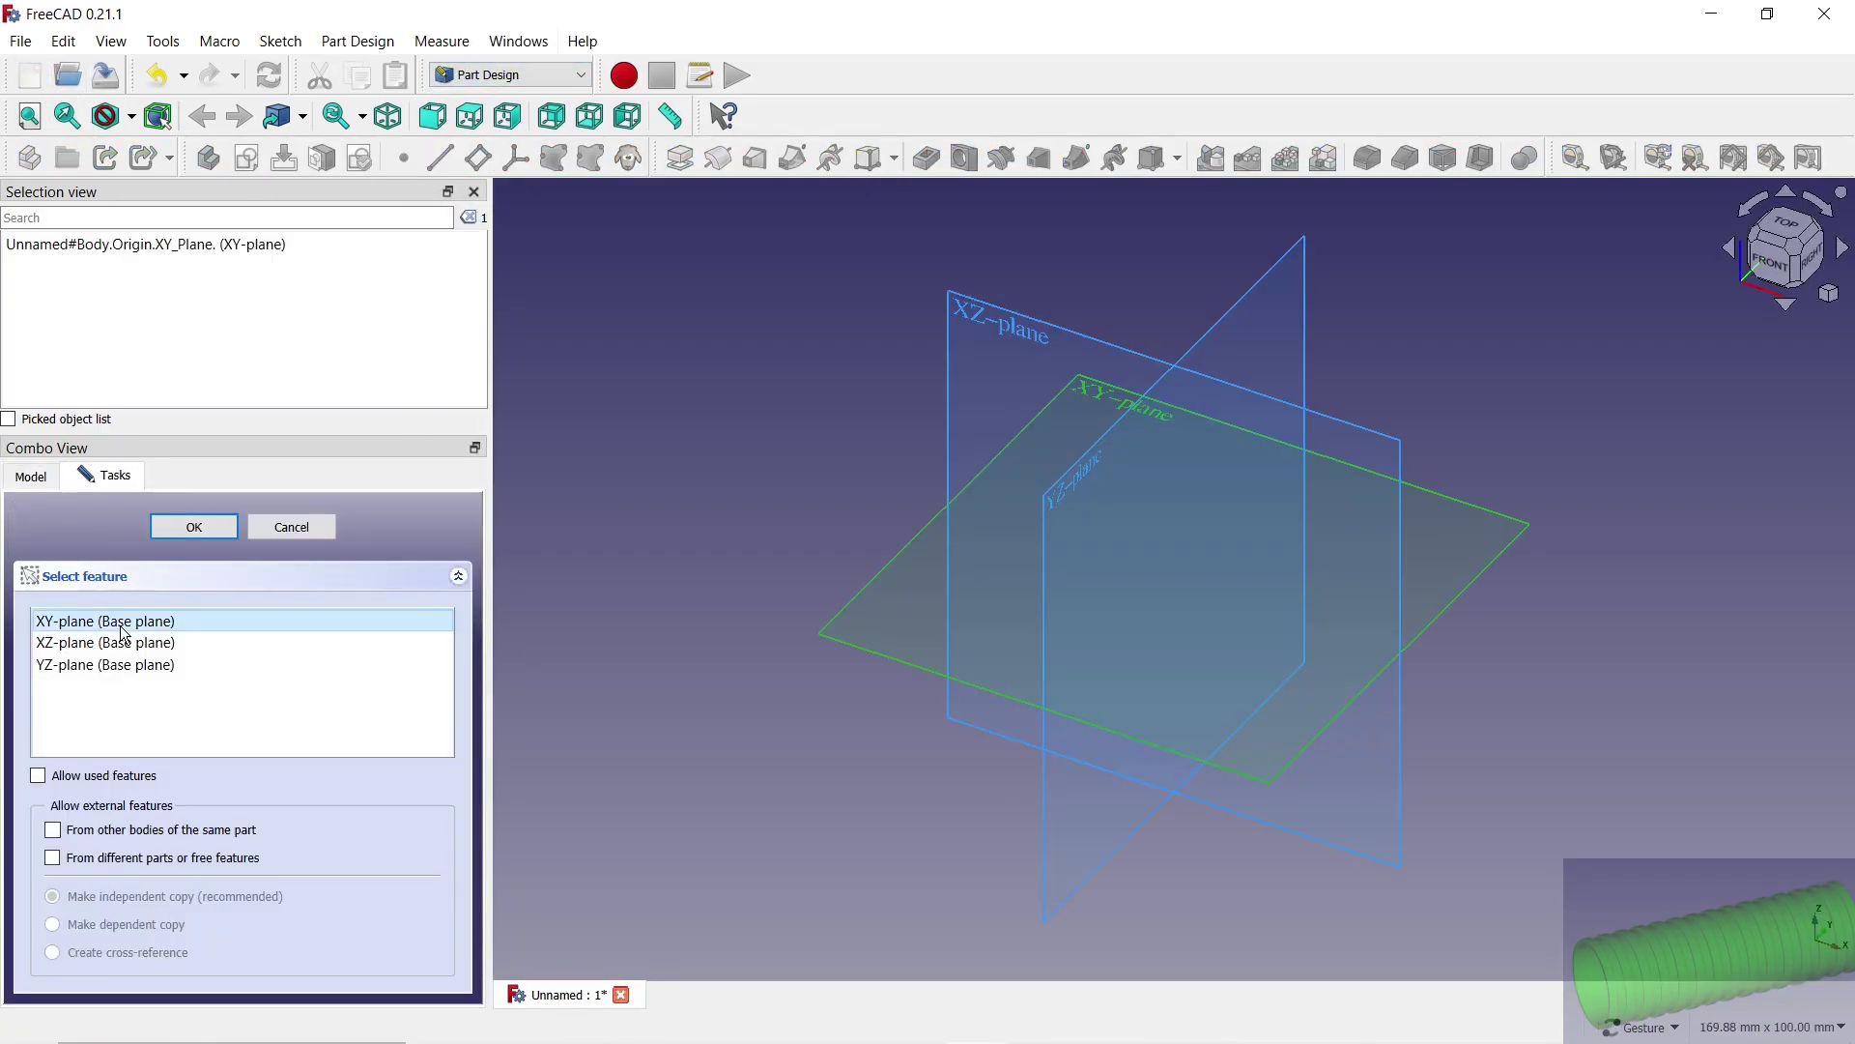
click(195, 527)
Step: Draw two concentric circles centred on the origin
click(1236, 116)
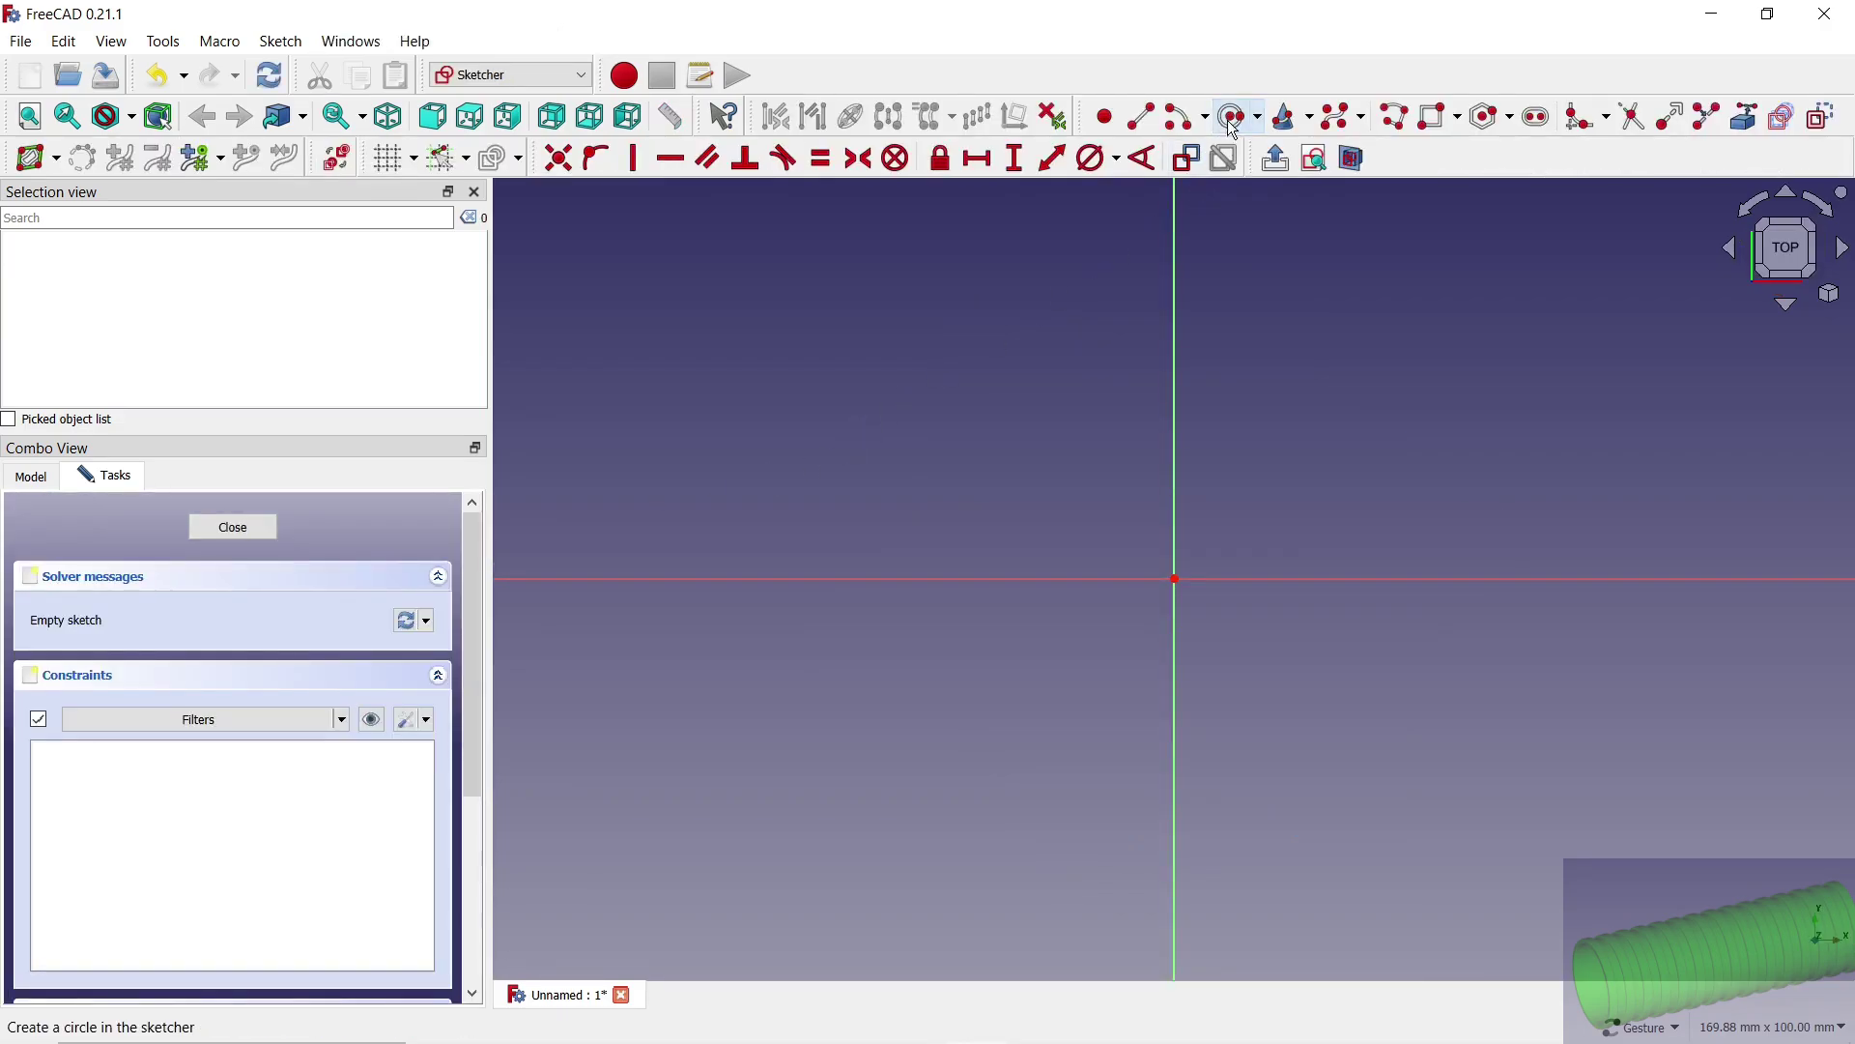
click(1175, 579)
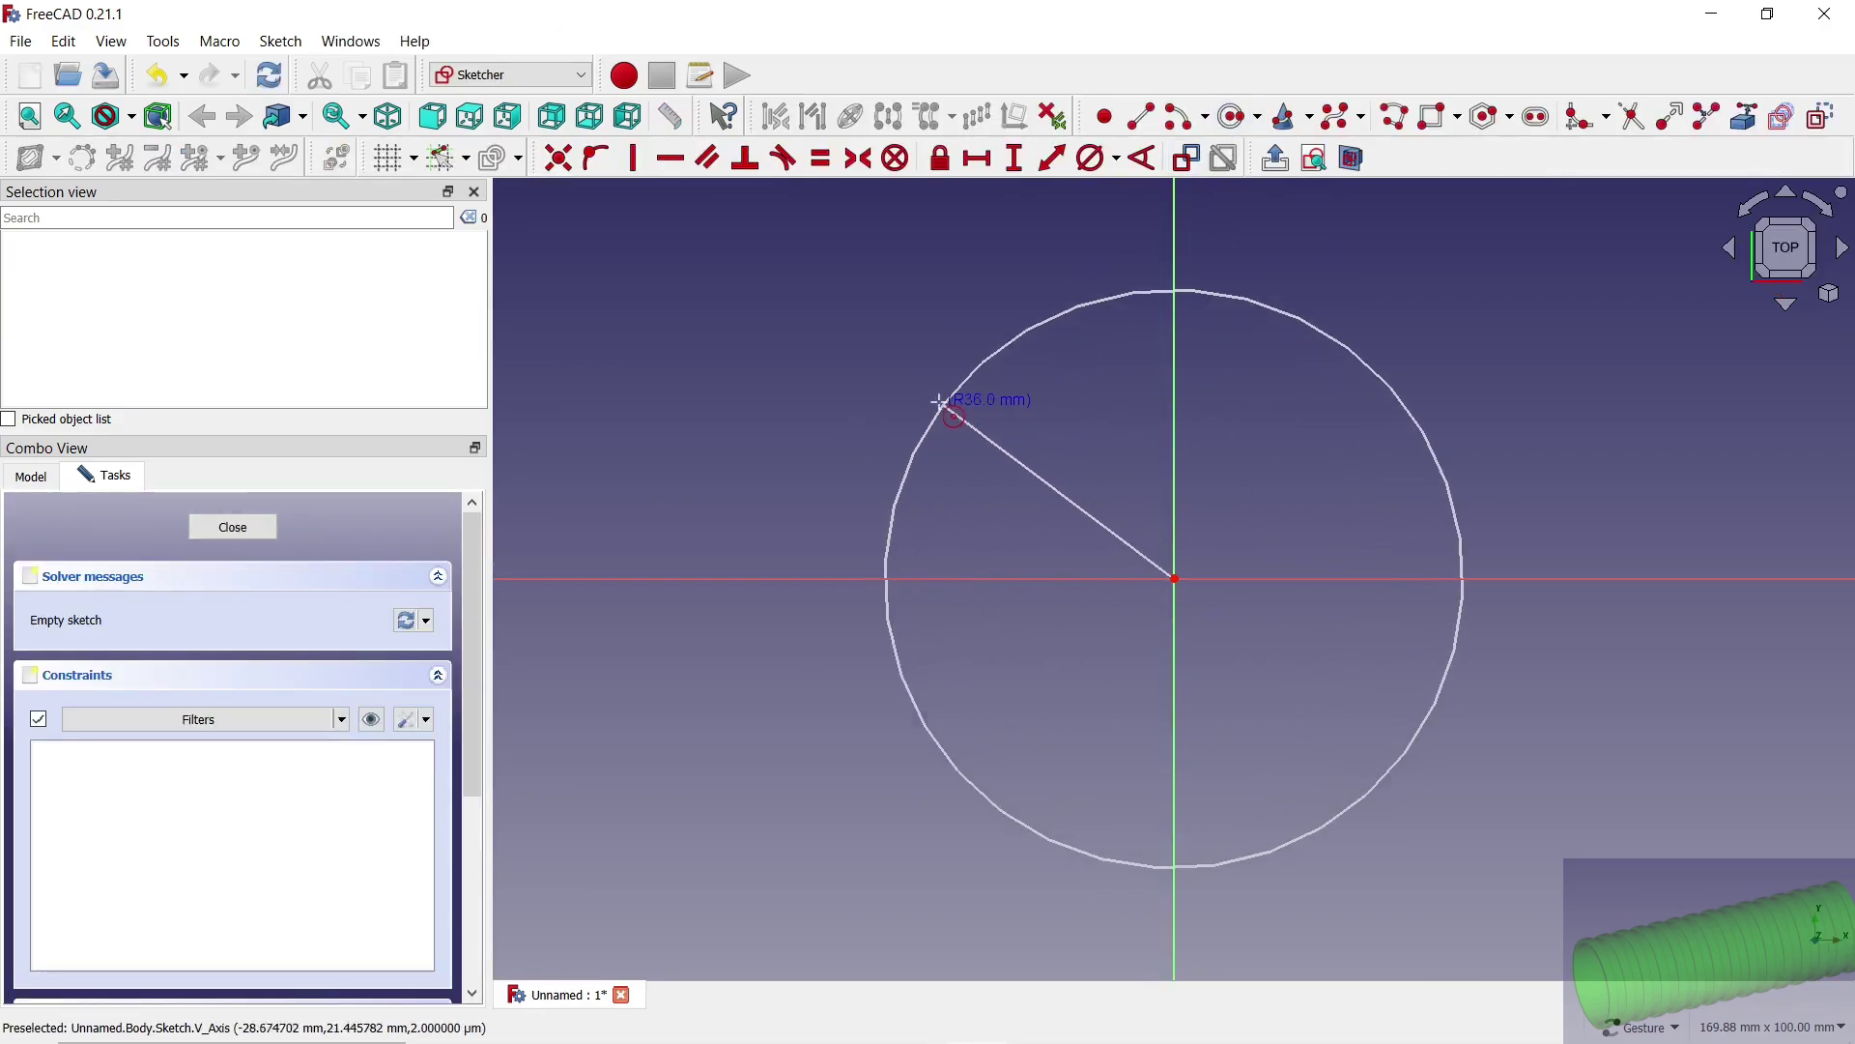
click(942, 391)
click(1175, 579)
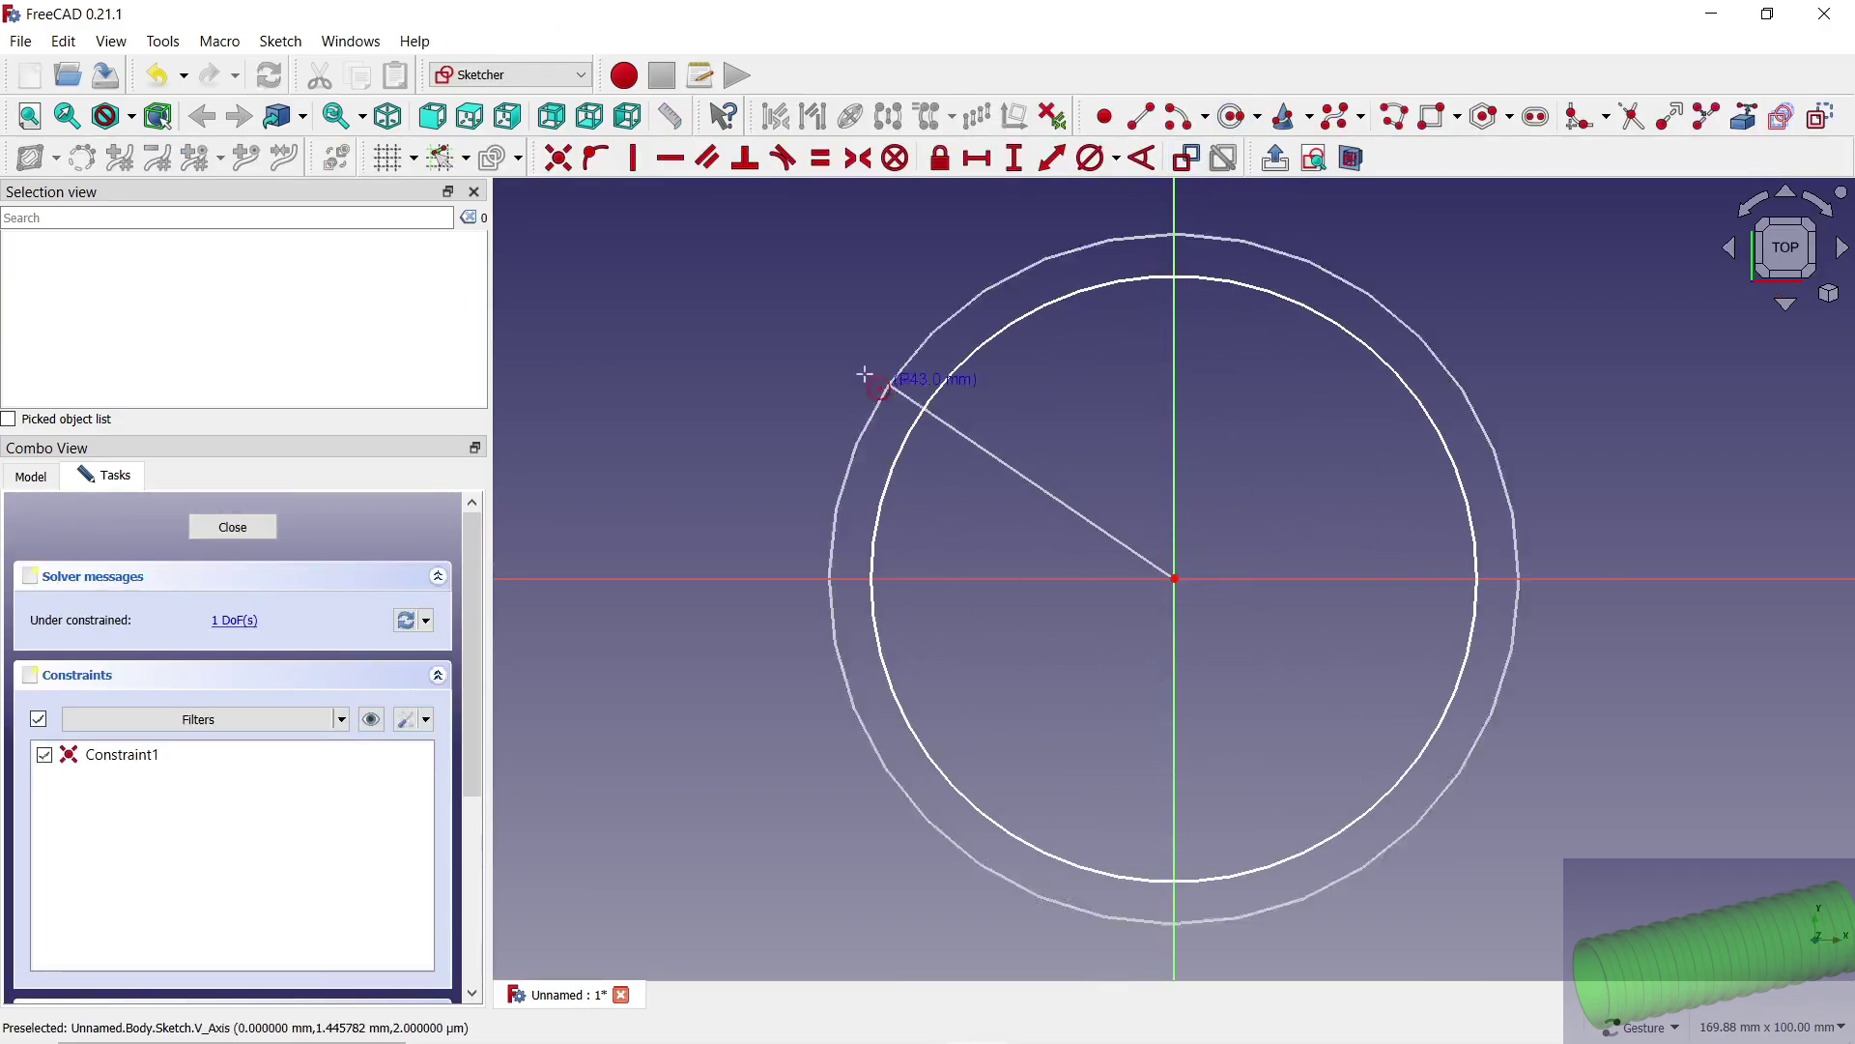
click(851, 374)
Step: Constrain the circle diameters to 45 mm and 50 mm and start a Pad
click(1097, 159)
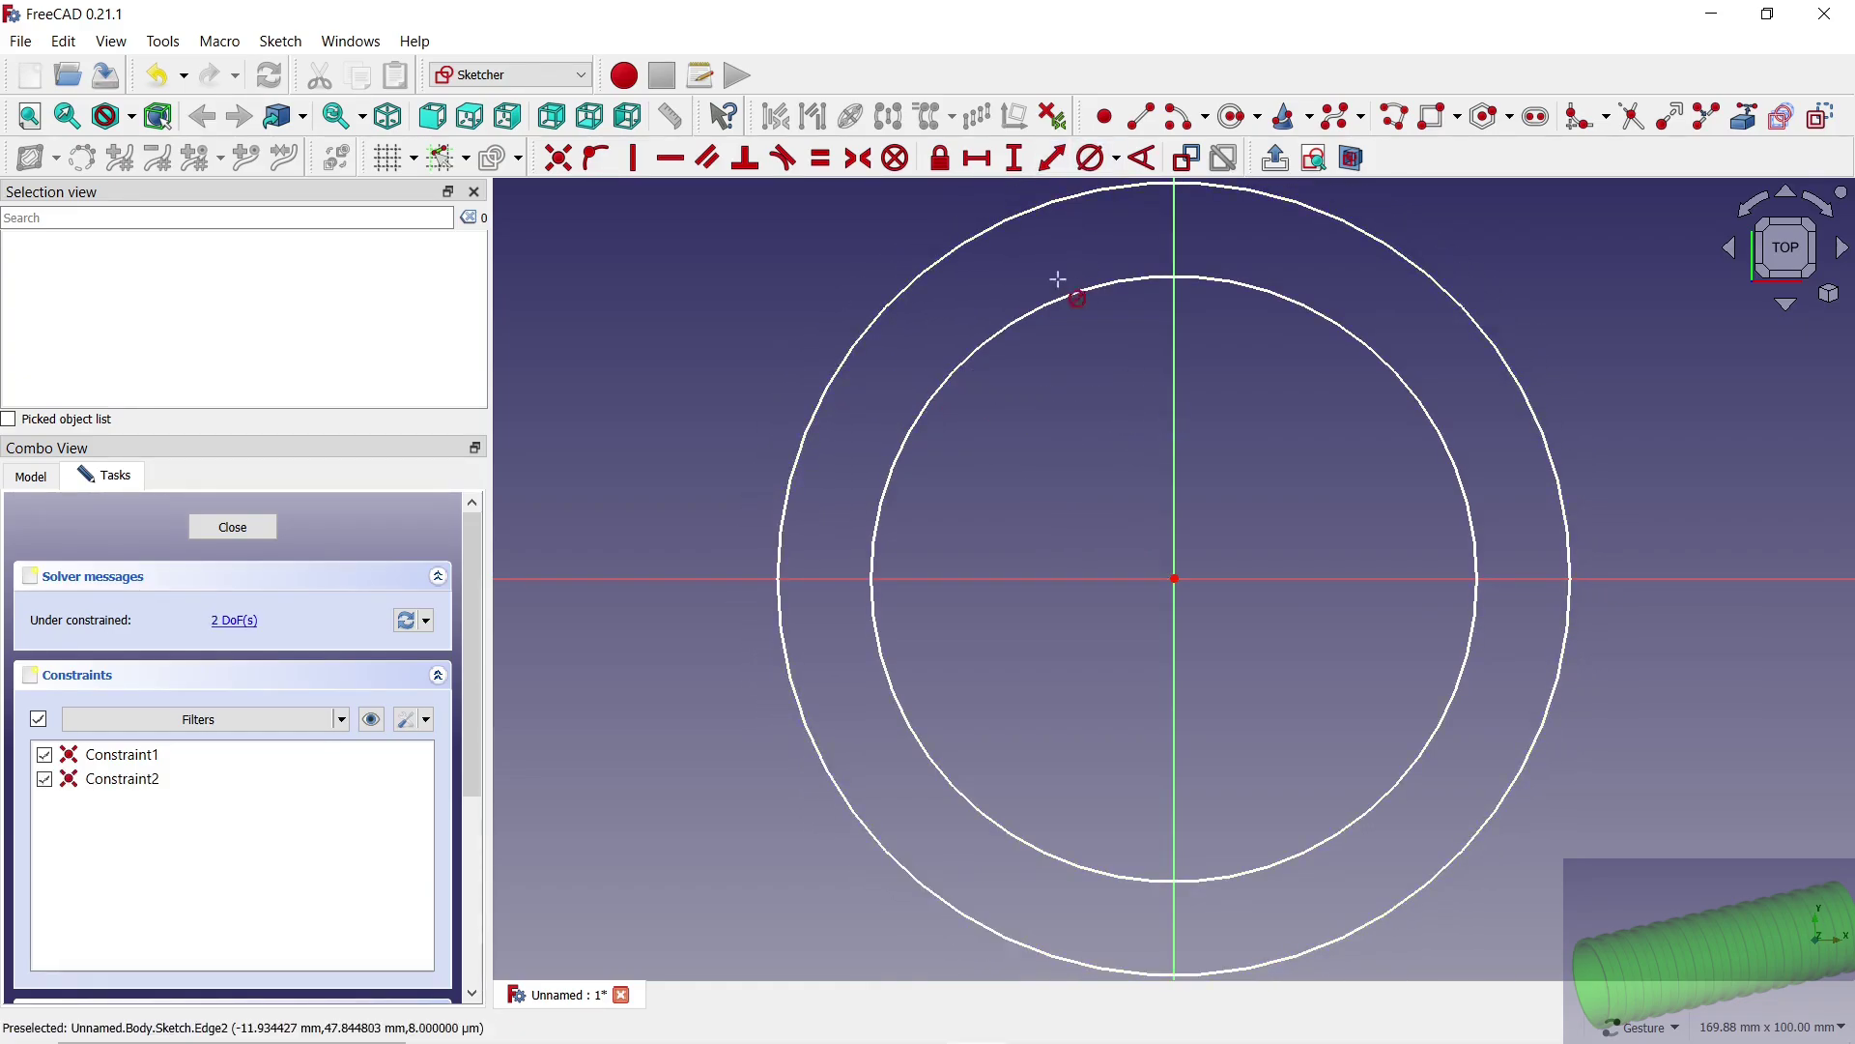
click(1052, 307)
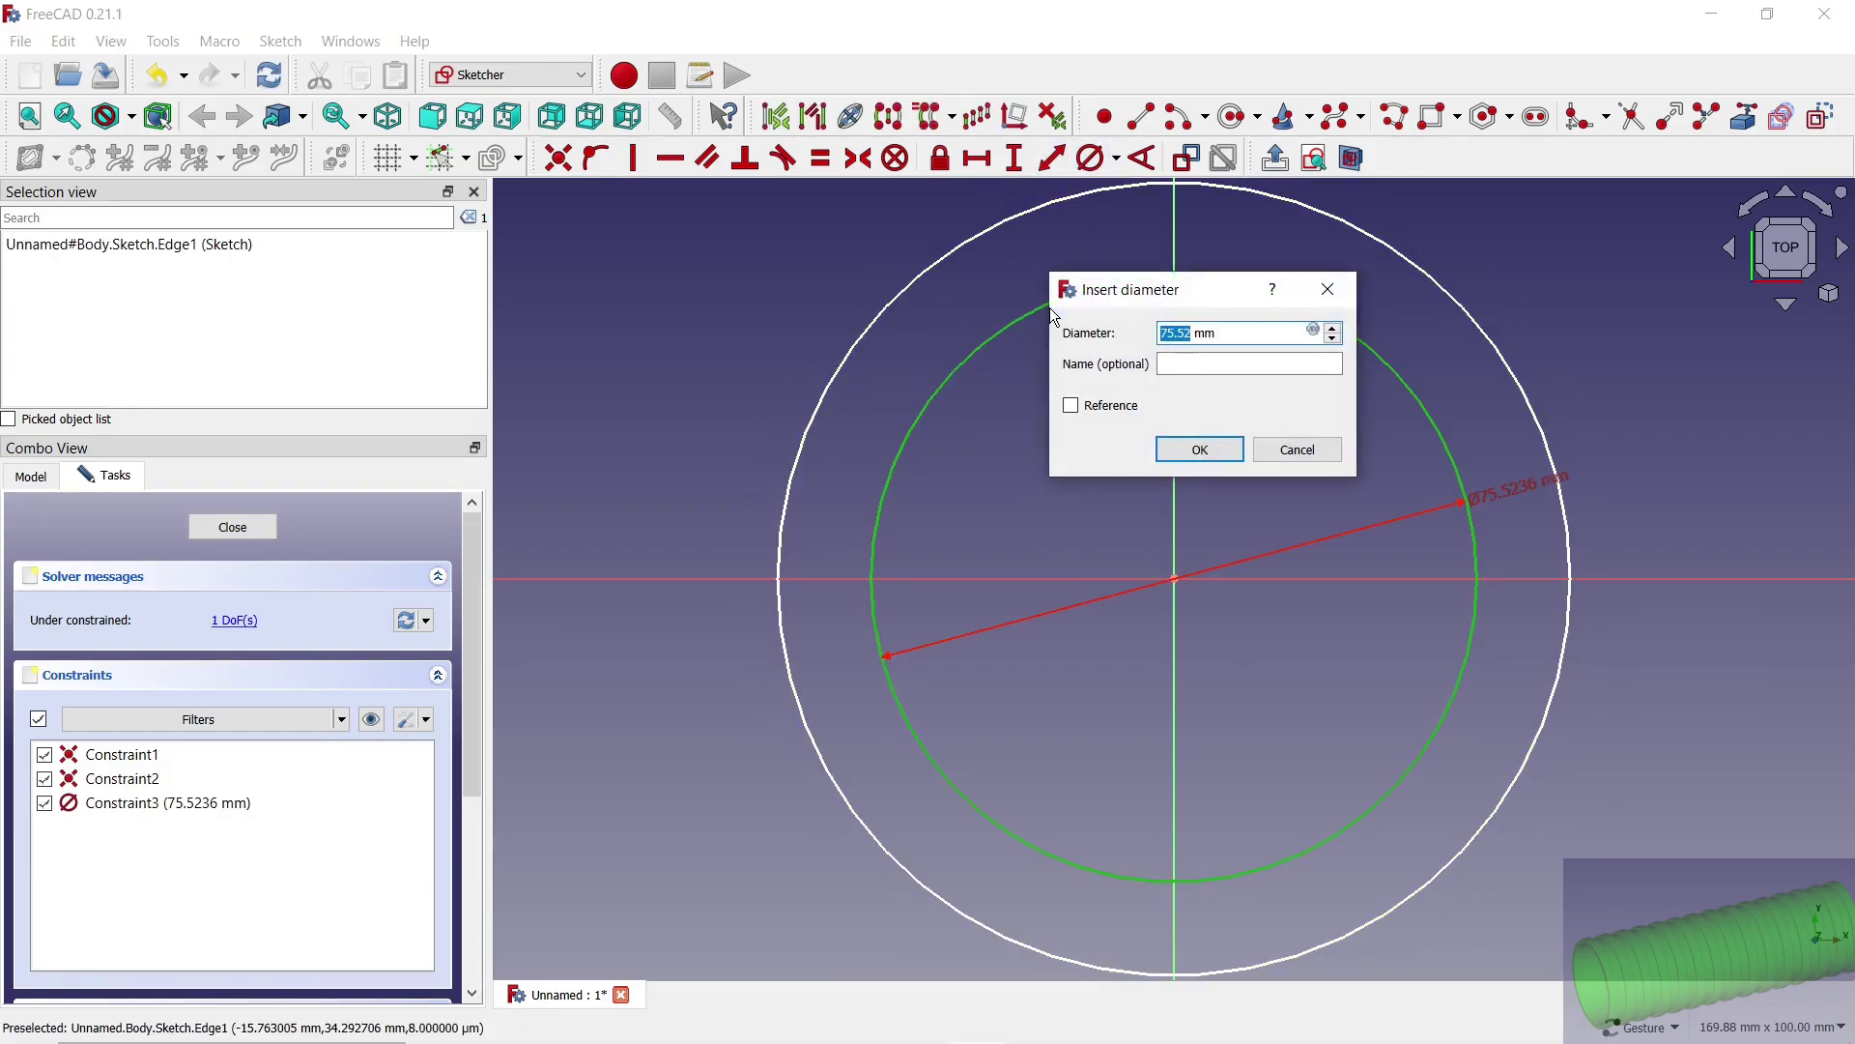
text(45)
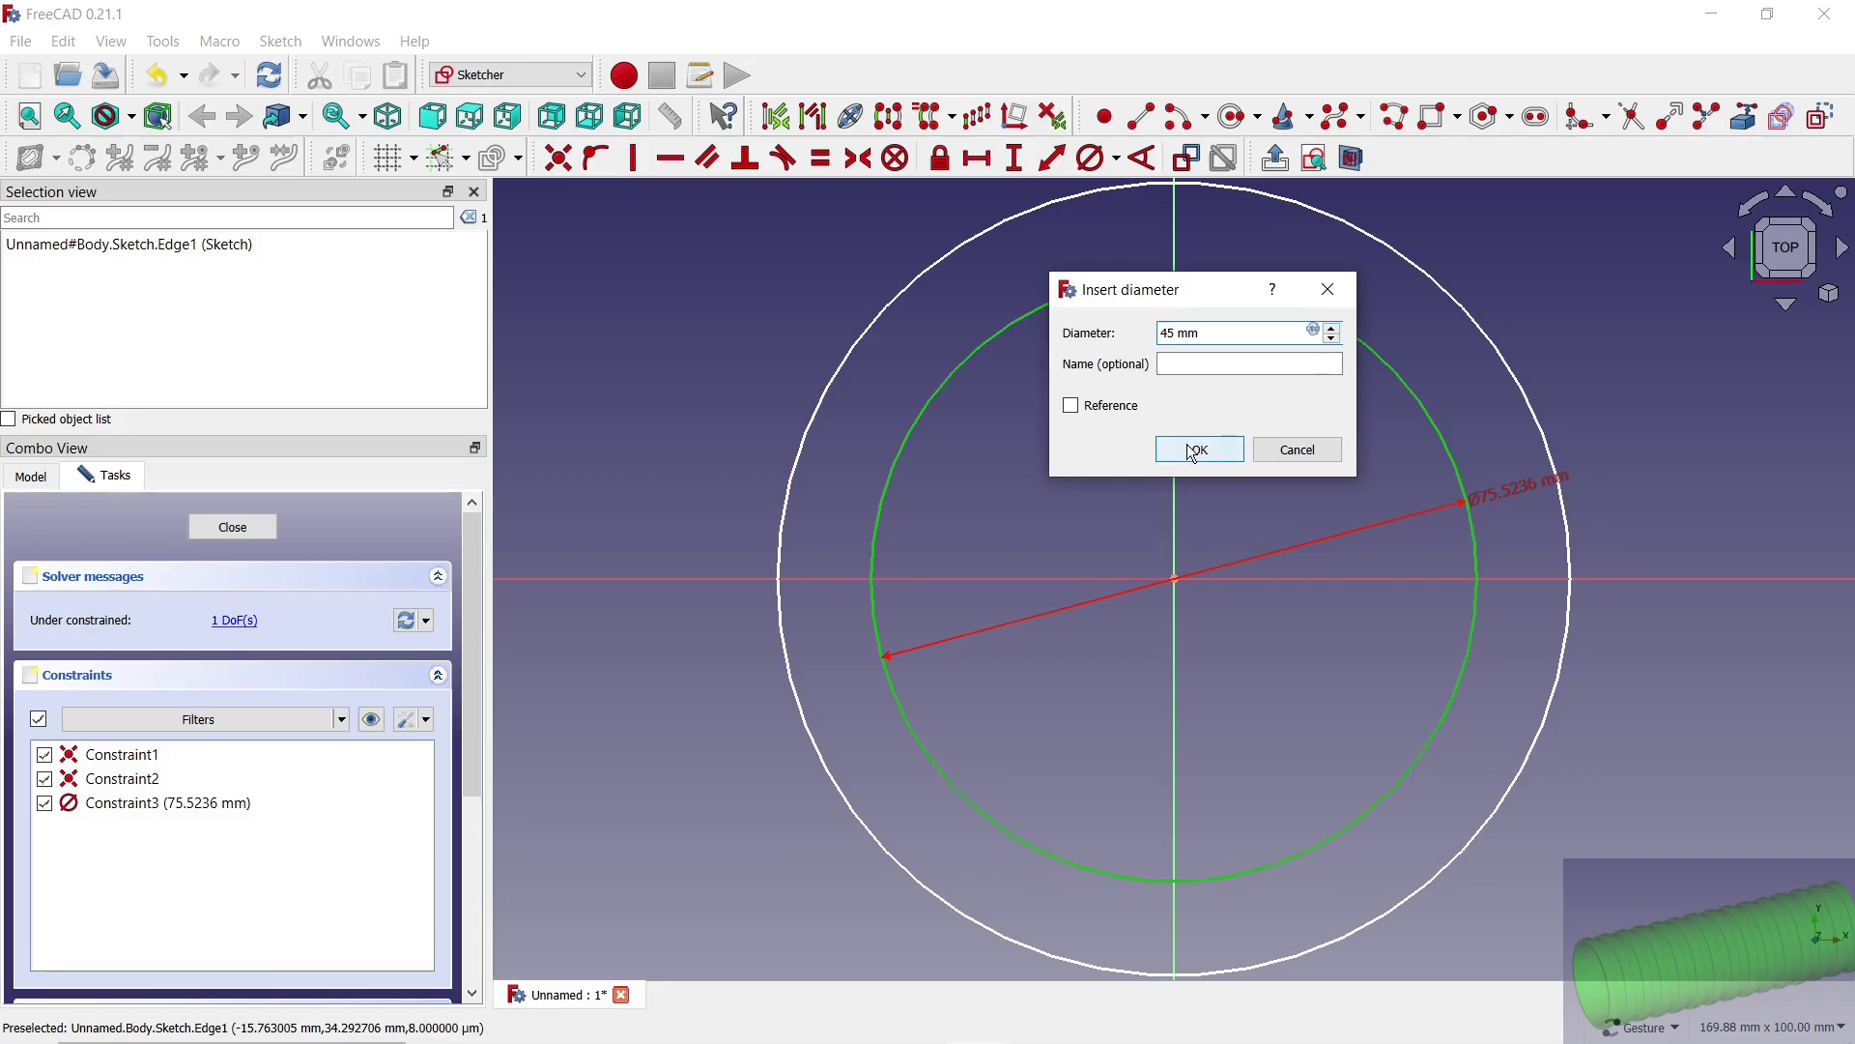
click(1196, 450)
click(1510, 368)
text(50)
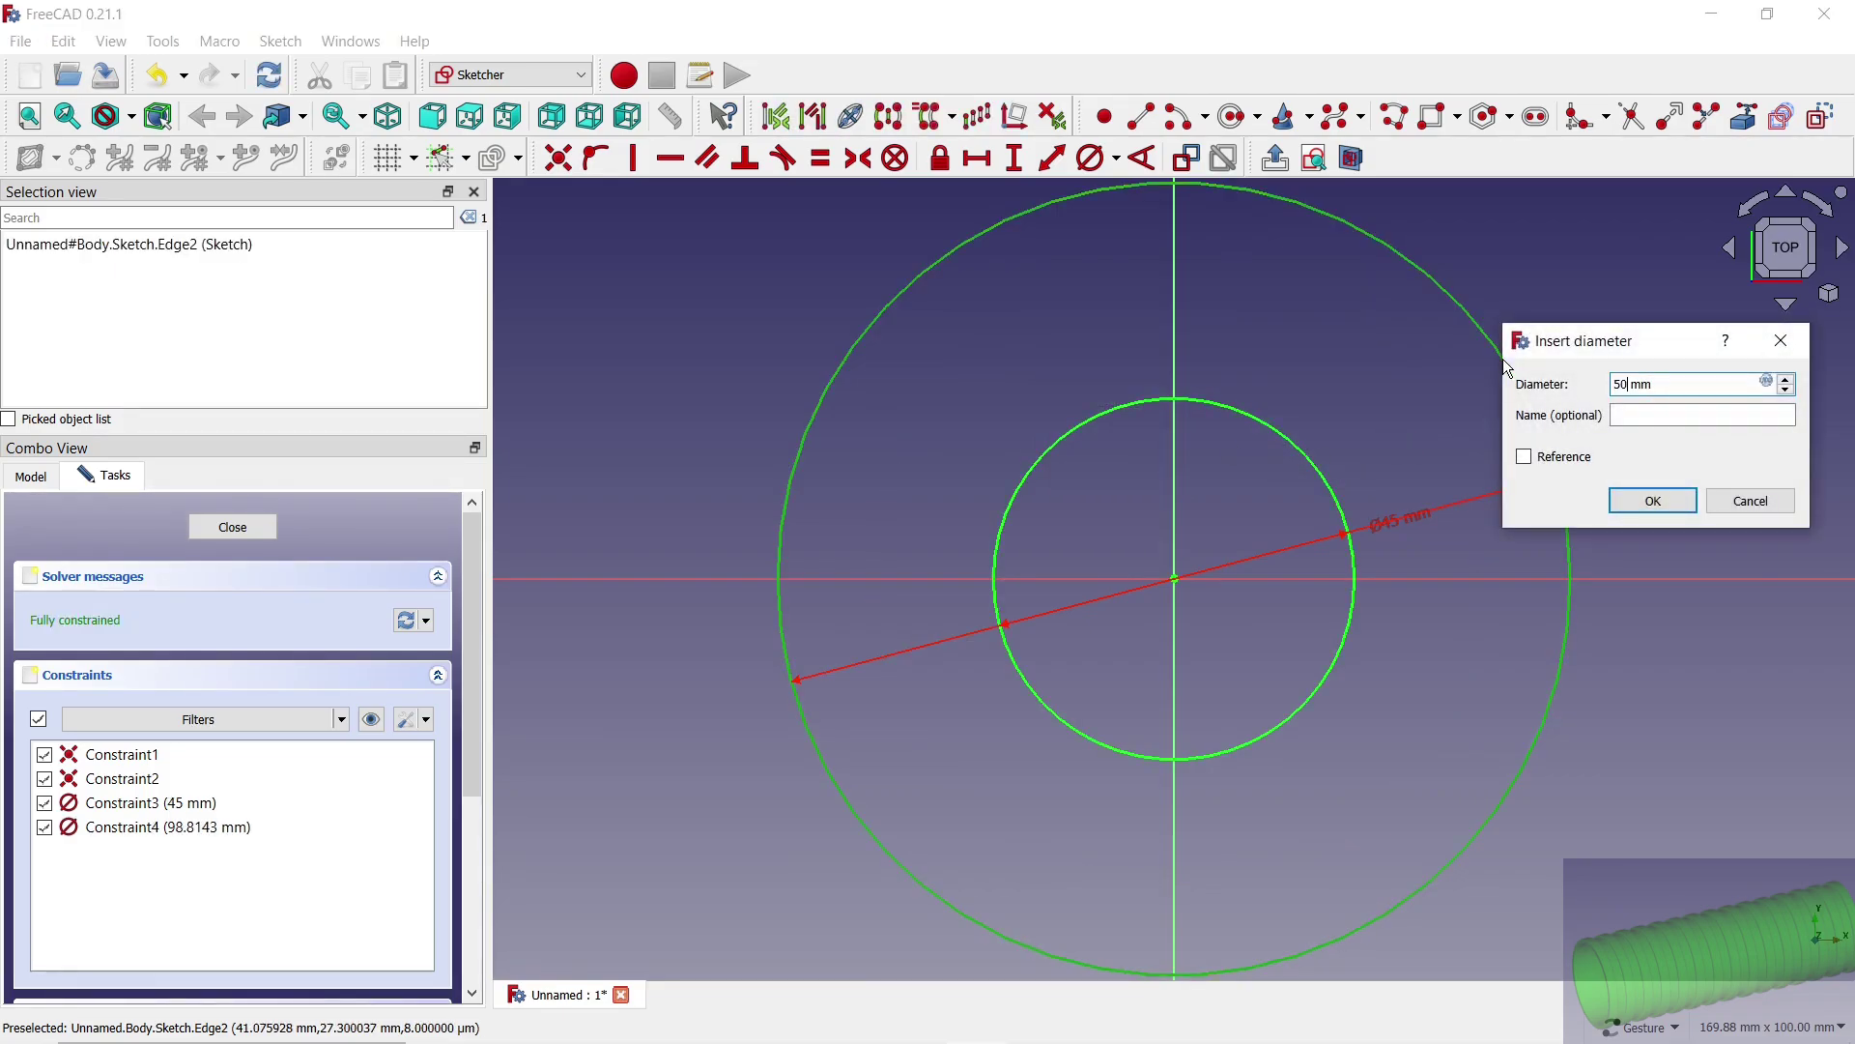
click(1665, 504)
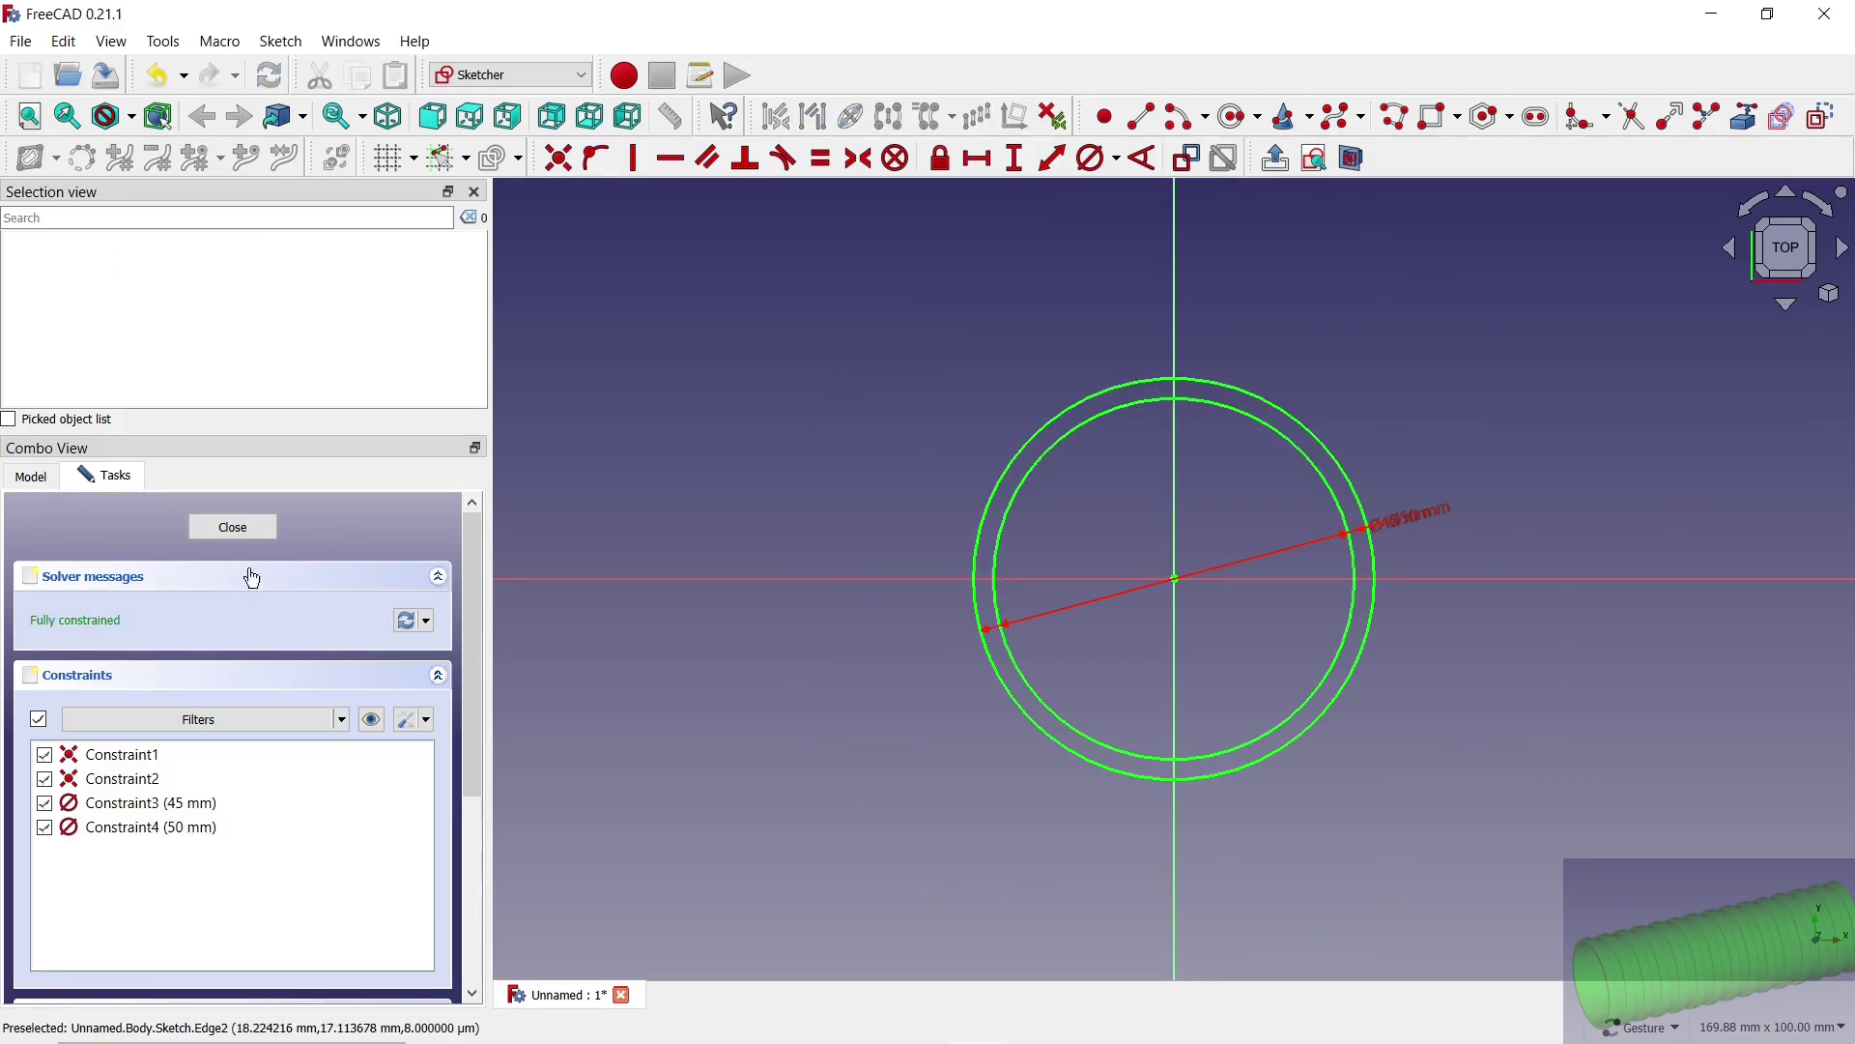
click(678, 159)
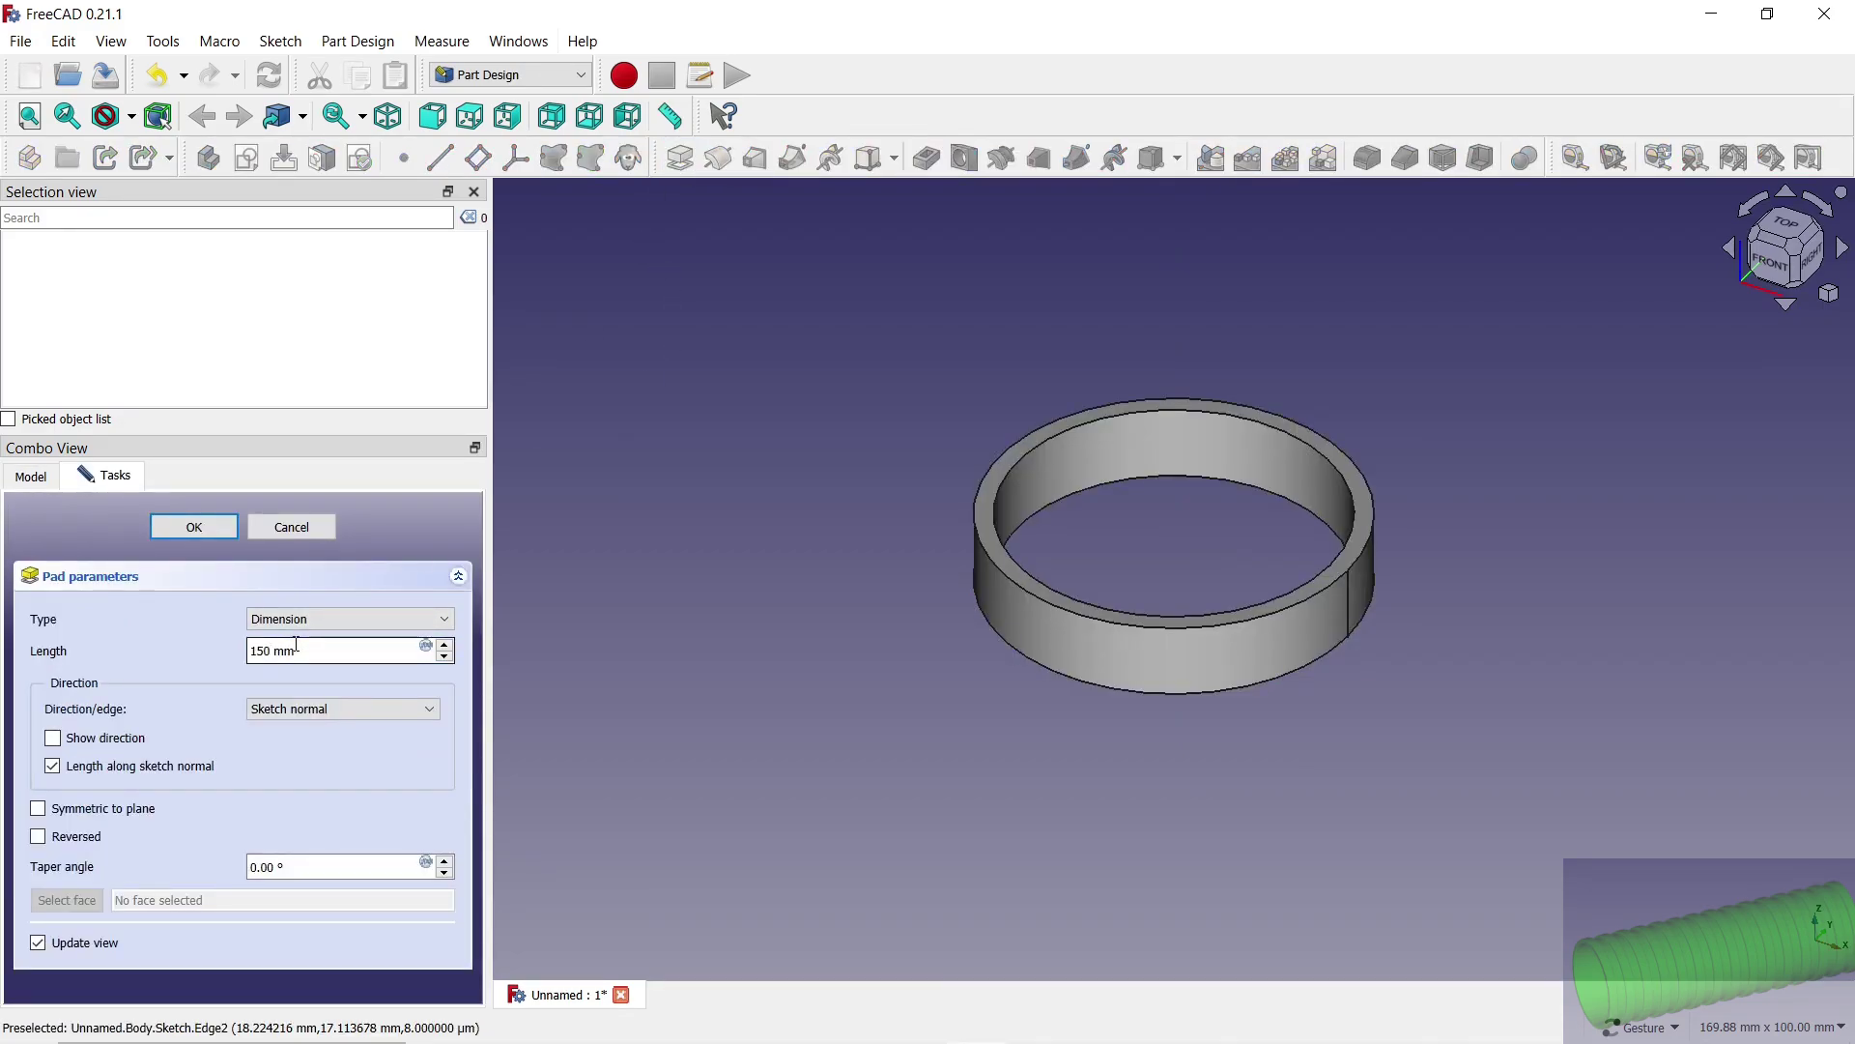
Step: Confirm the 150 mm pad length for the tube
click(168, 530)
scroll(984, 416, down, 5)
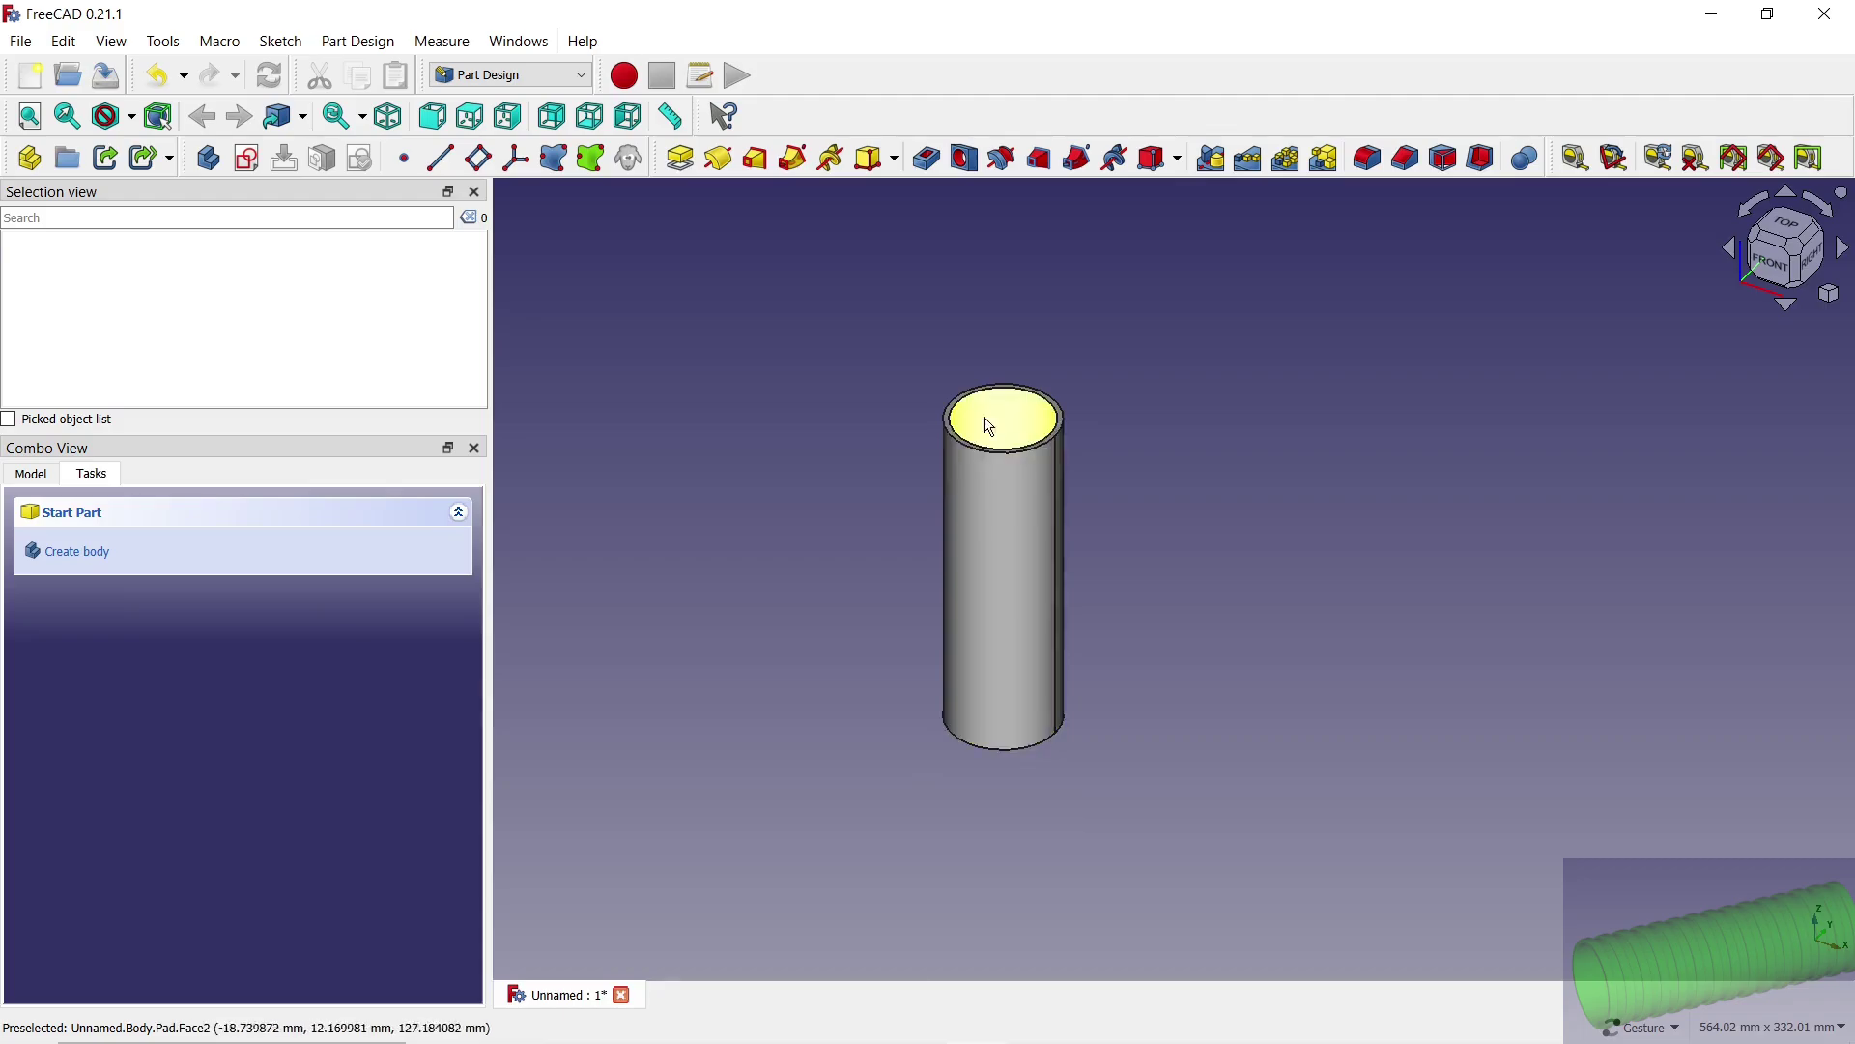
scroll(983, 401, up, 5)
scroll(898, 460, up, 2)
Step: Add a datum plane on the top rim face offset -5 mm in z
click(857, 483)
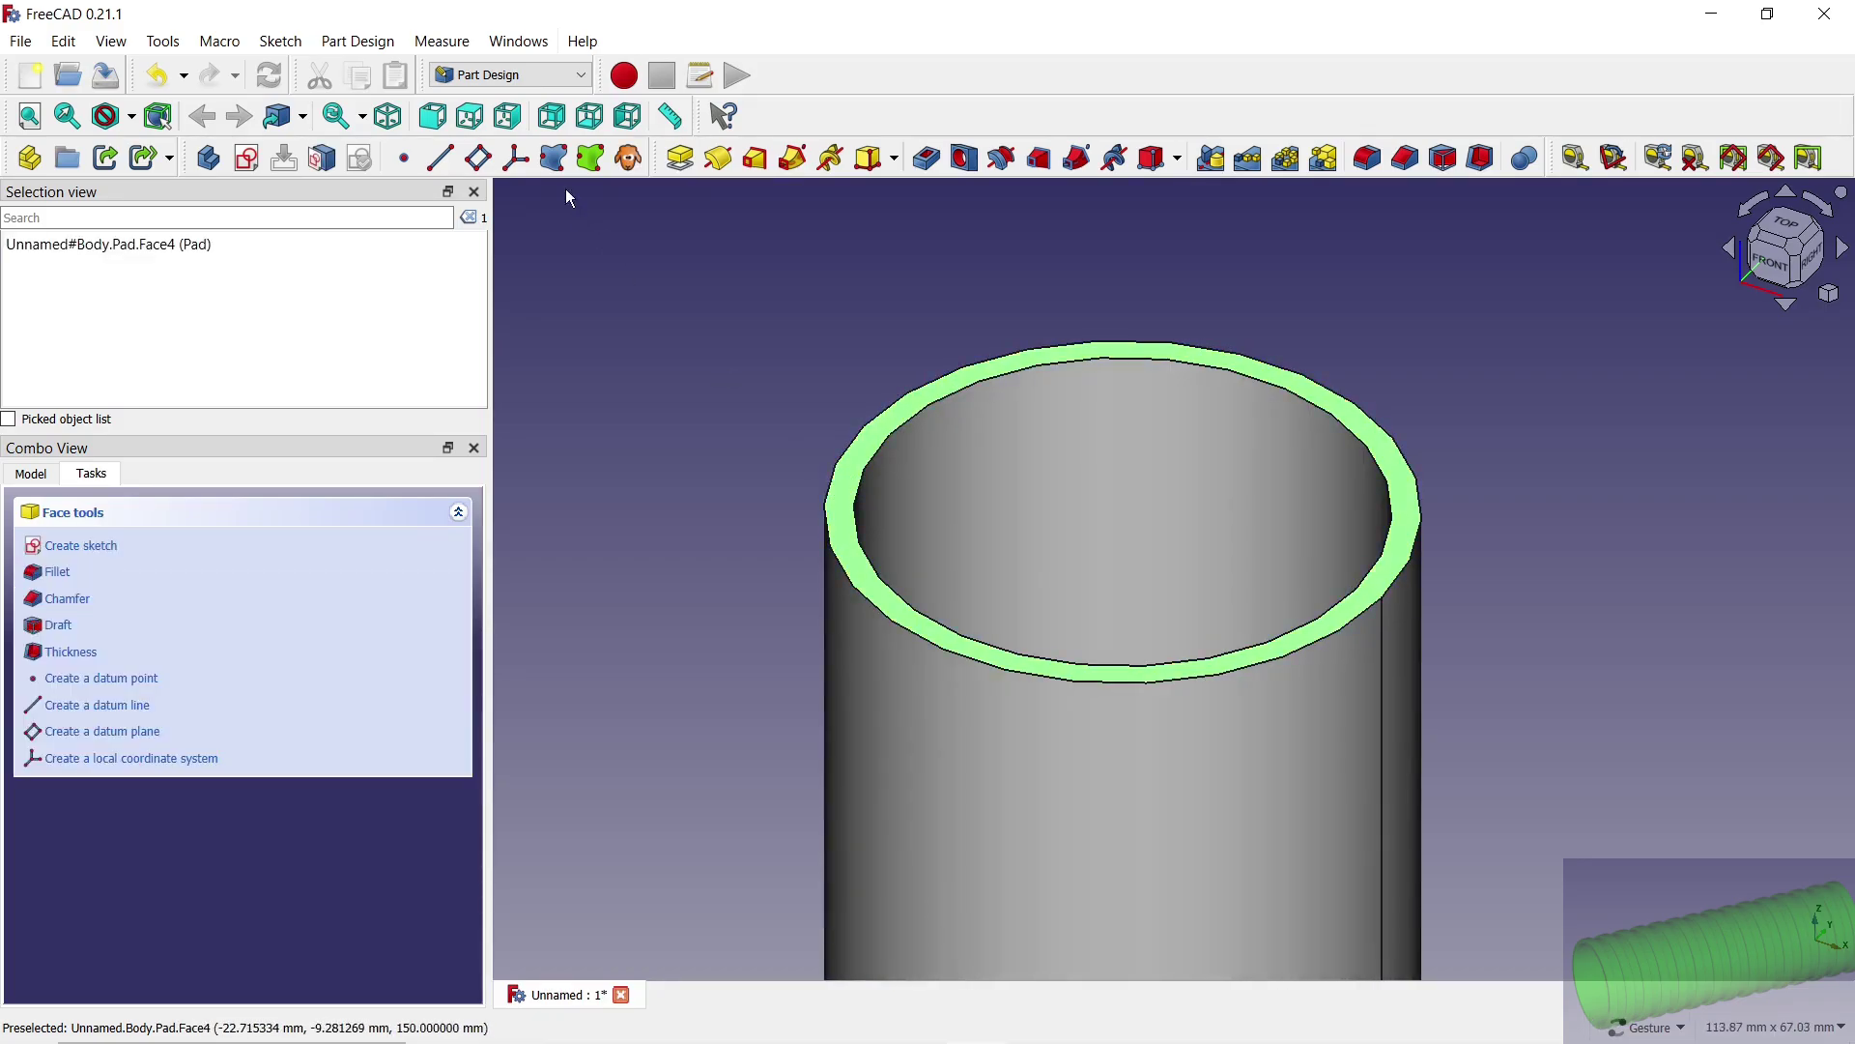
click(473, 164)
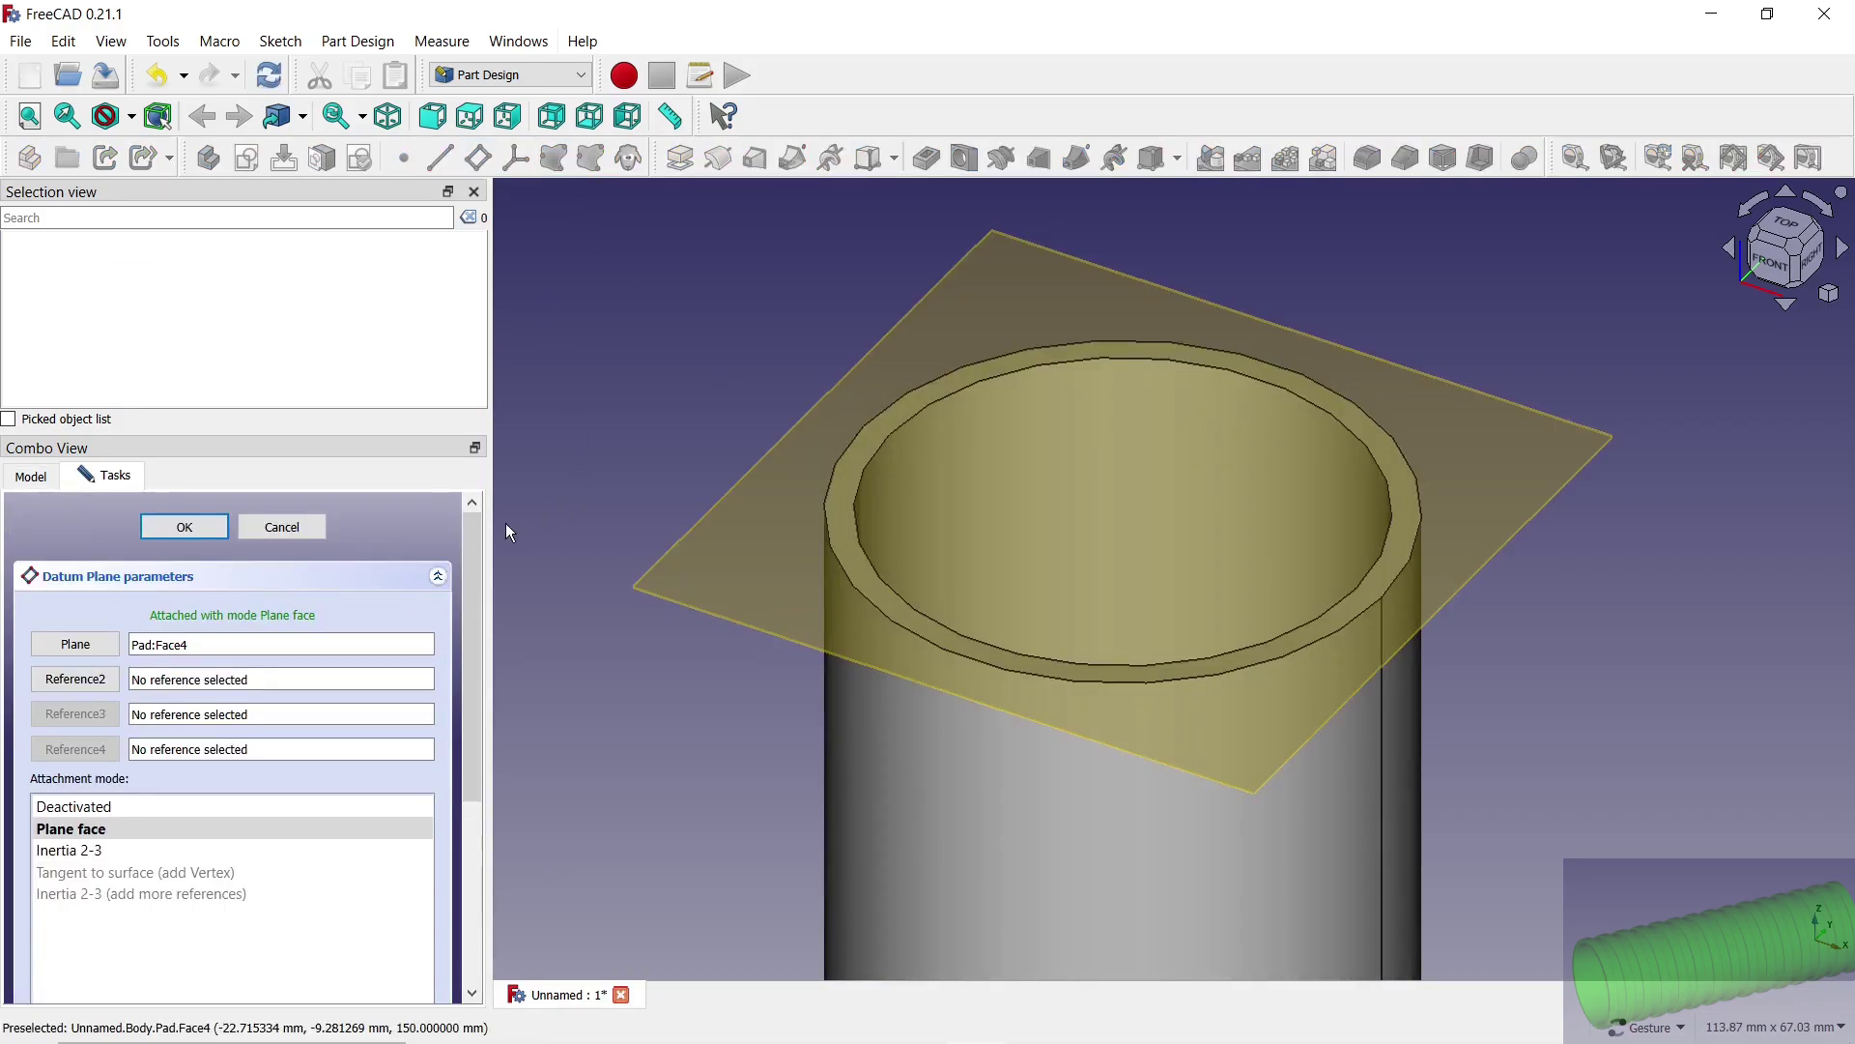
drag(473, 604, 498, 764)
click(410, 827)
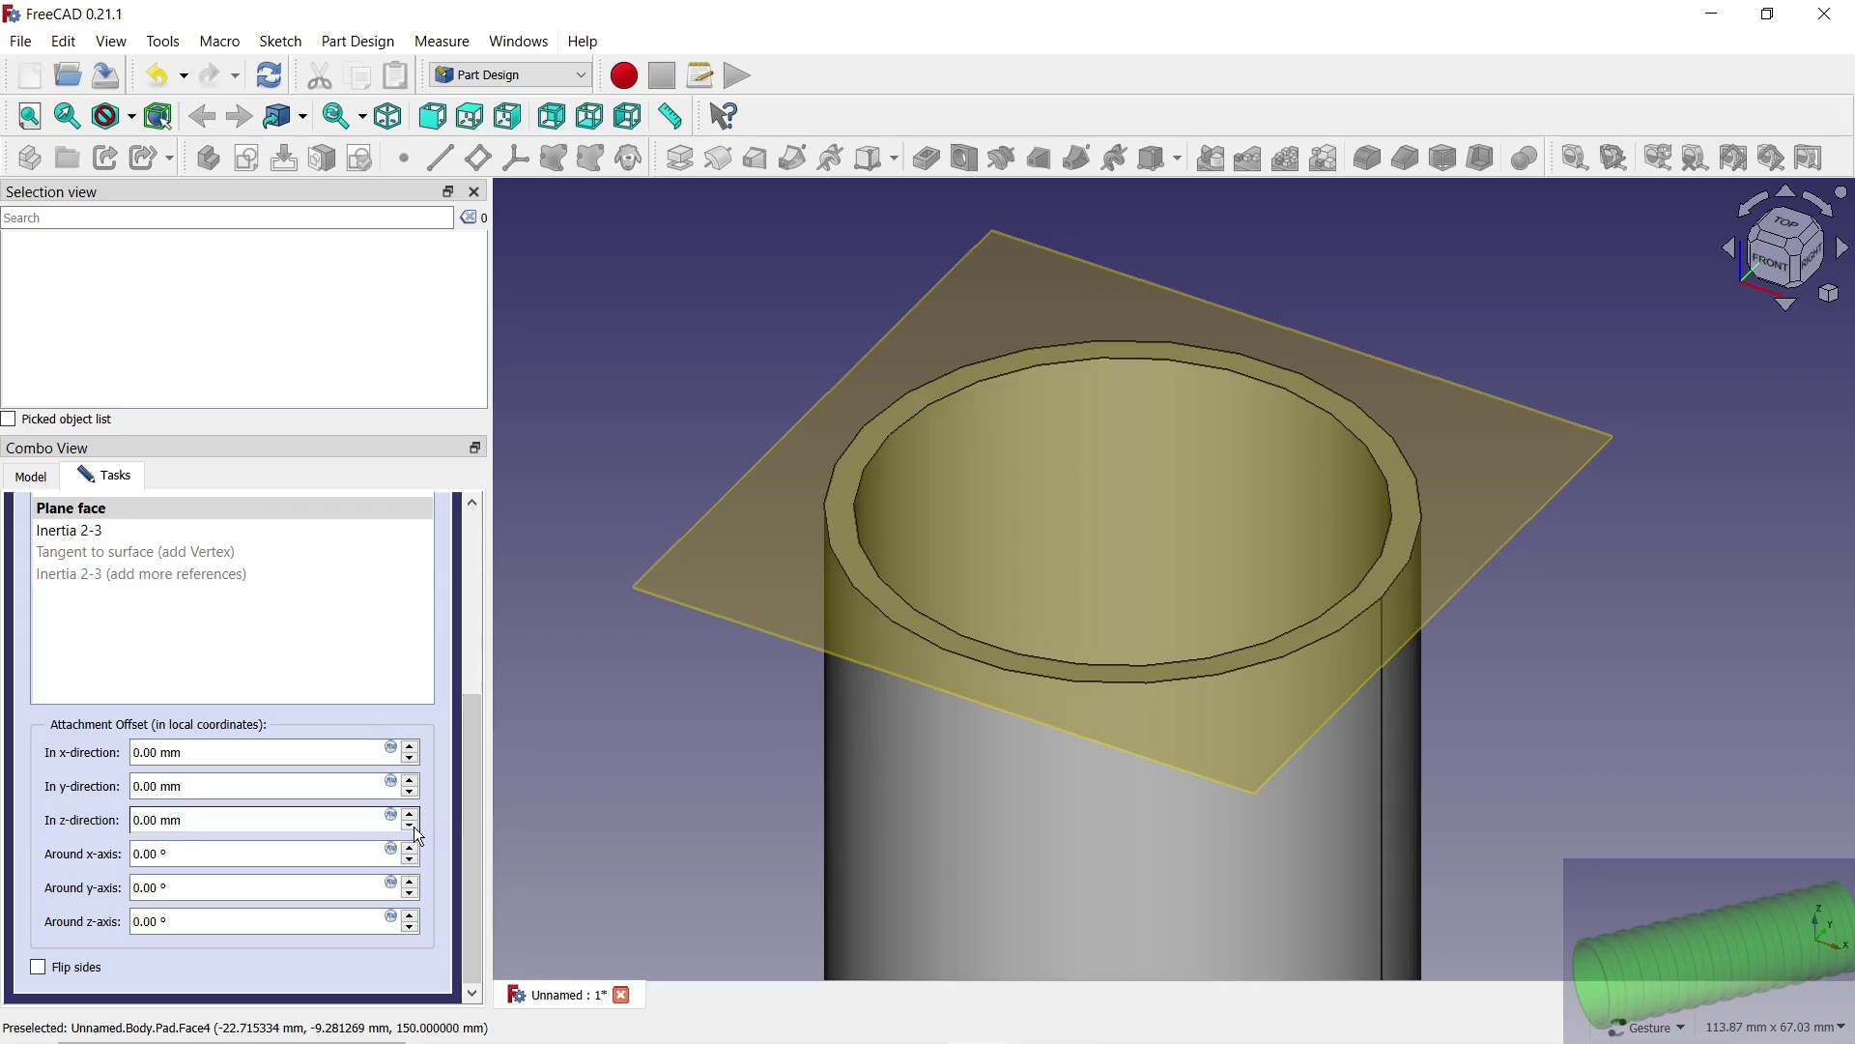
click(412, 826)
click(411, 826)
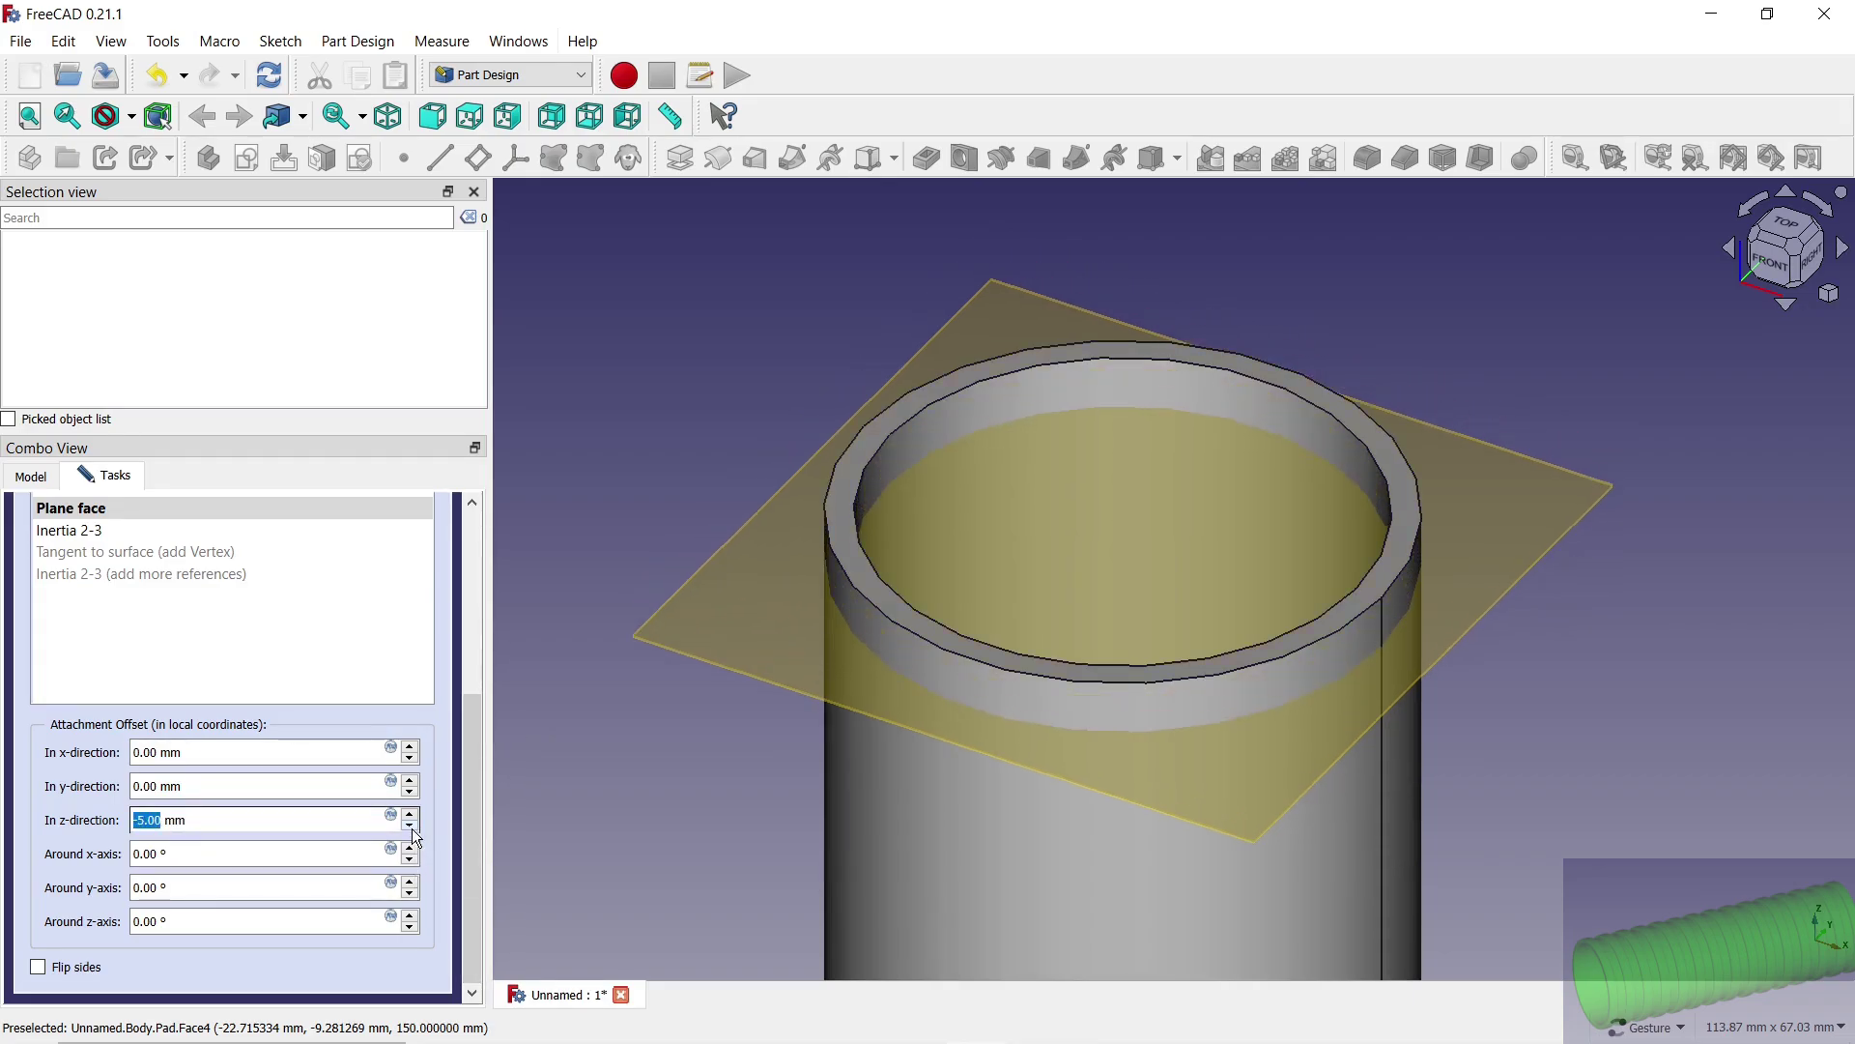
scroll(467, 781, up, 10)
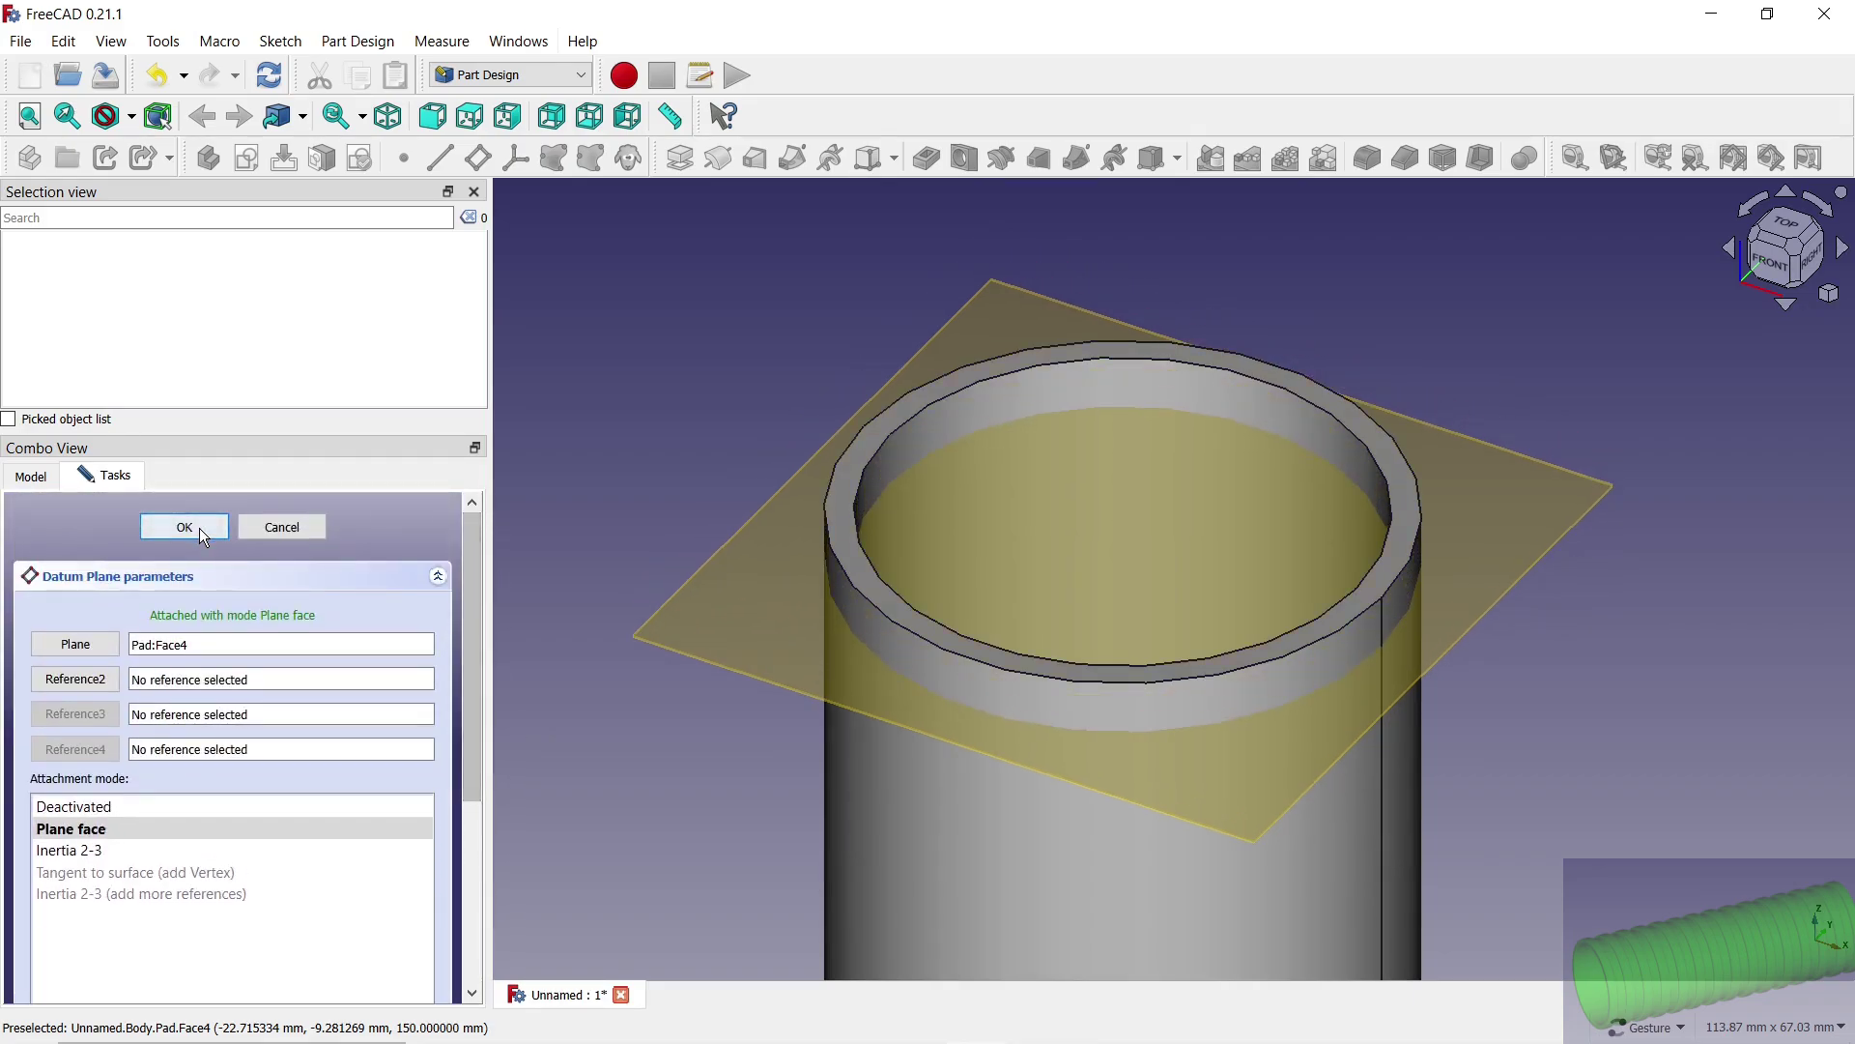
click(199, 528)
click(695, 619)
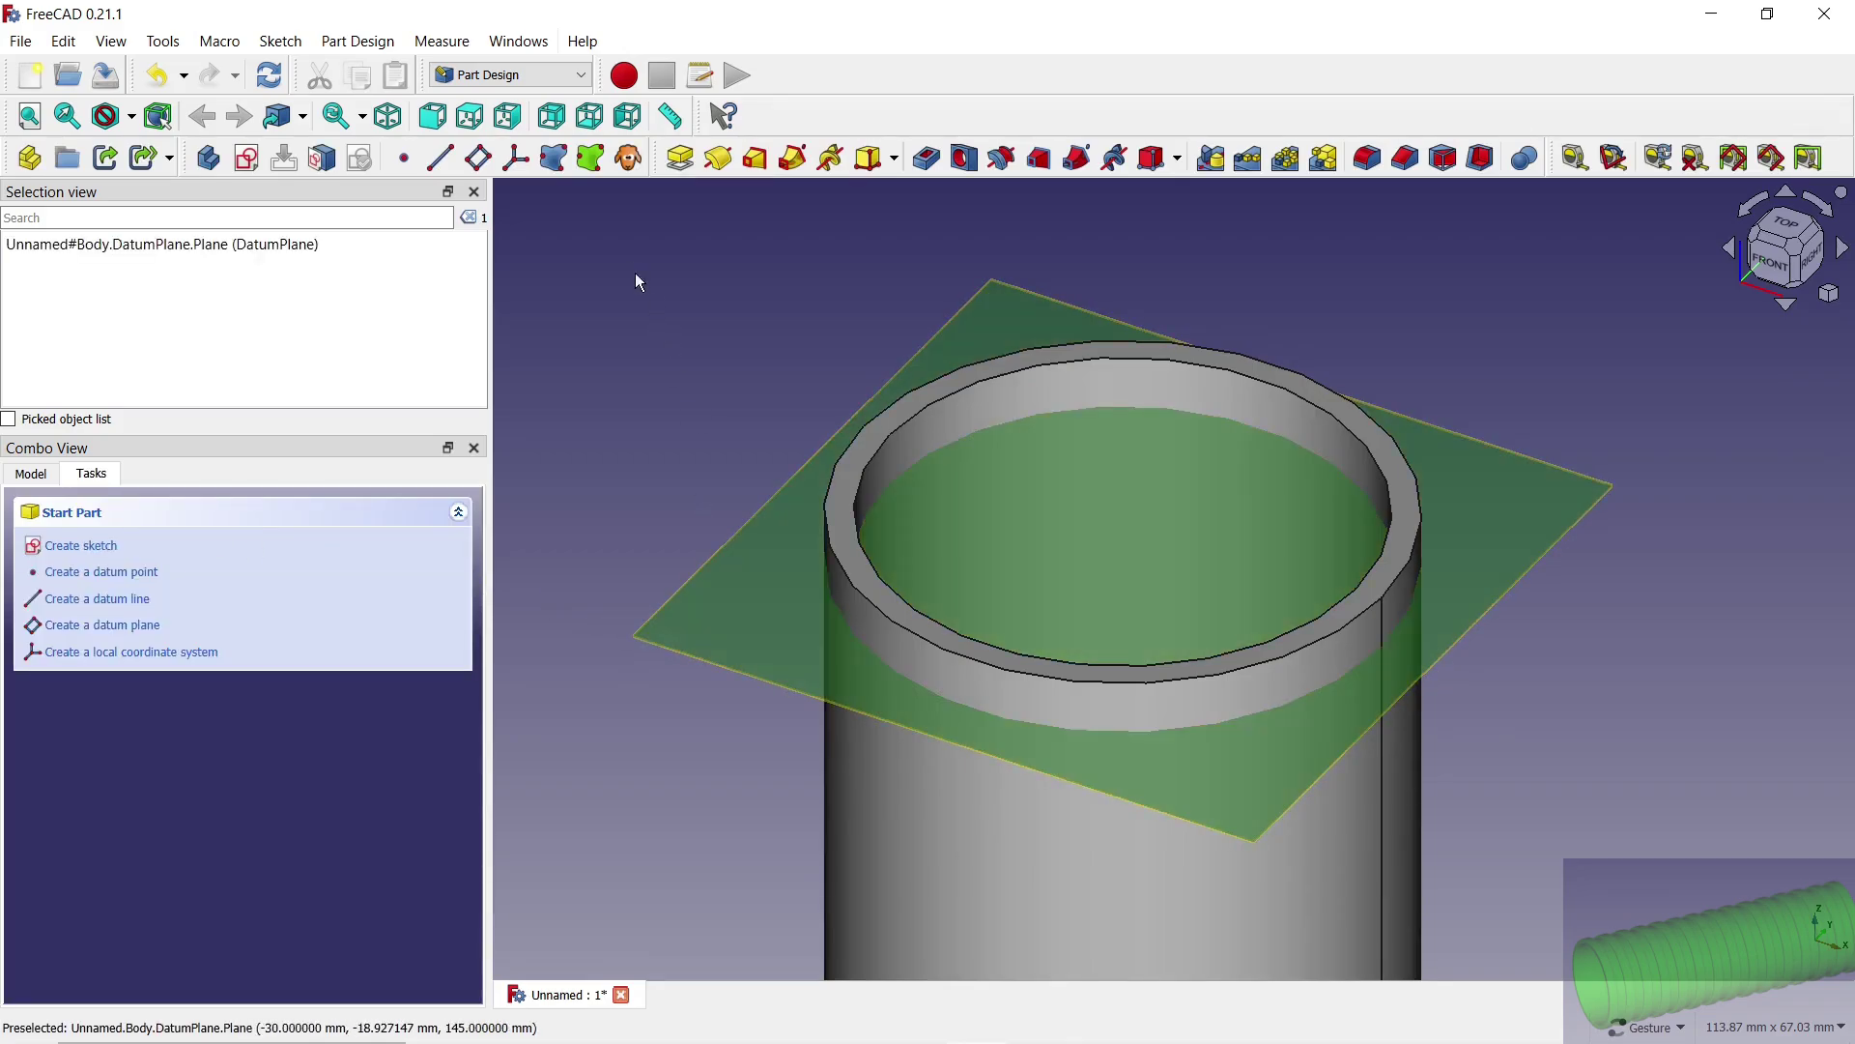
Step: Sketch on the datum plane with a section view and draw a circle at the origin
click(253, 164)
scroll(1295, 889, up, 3)
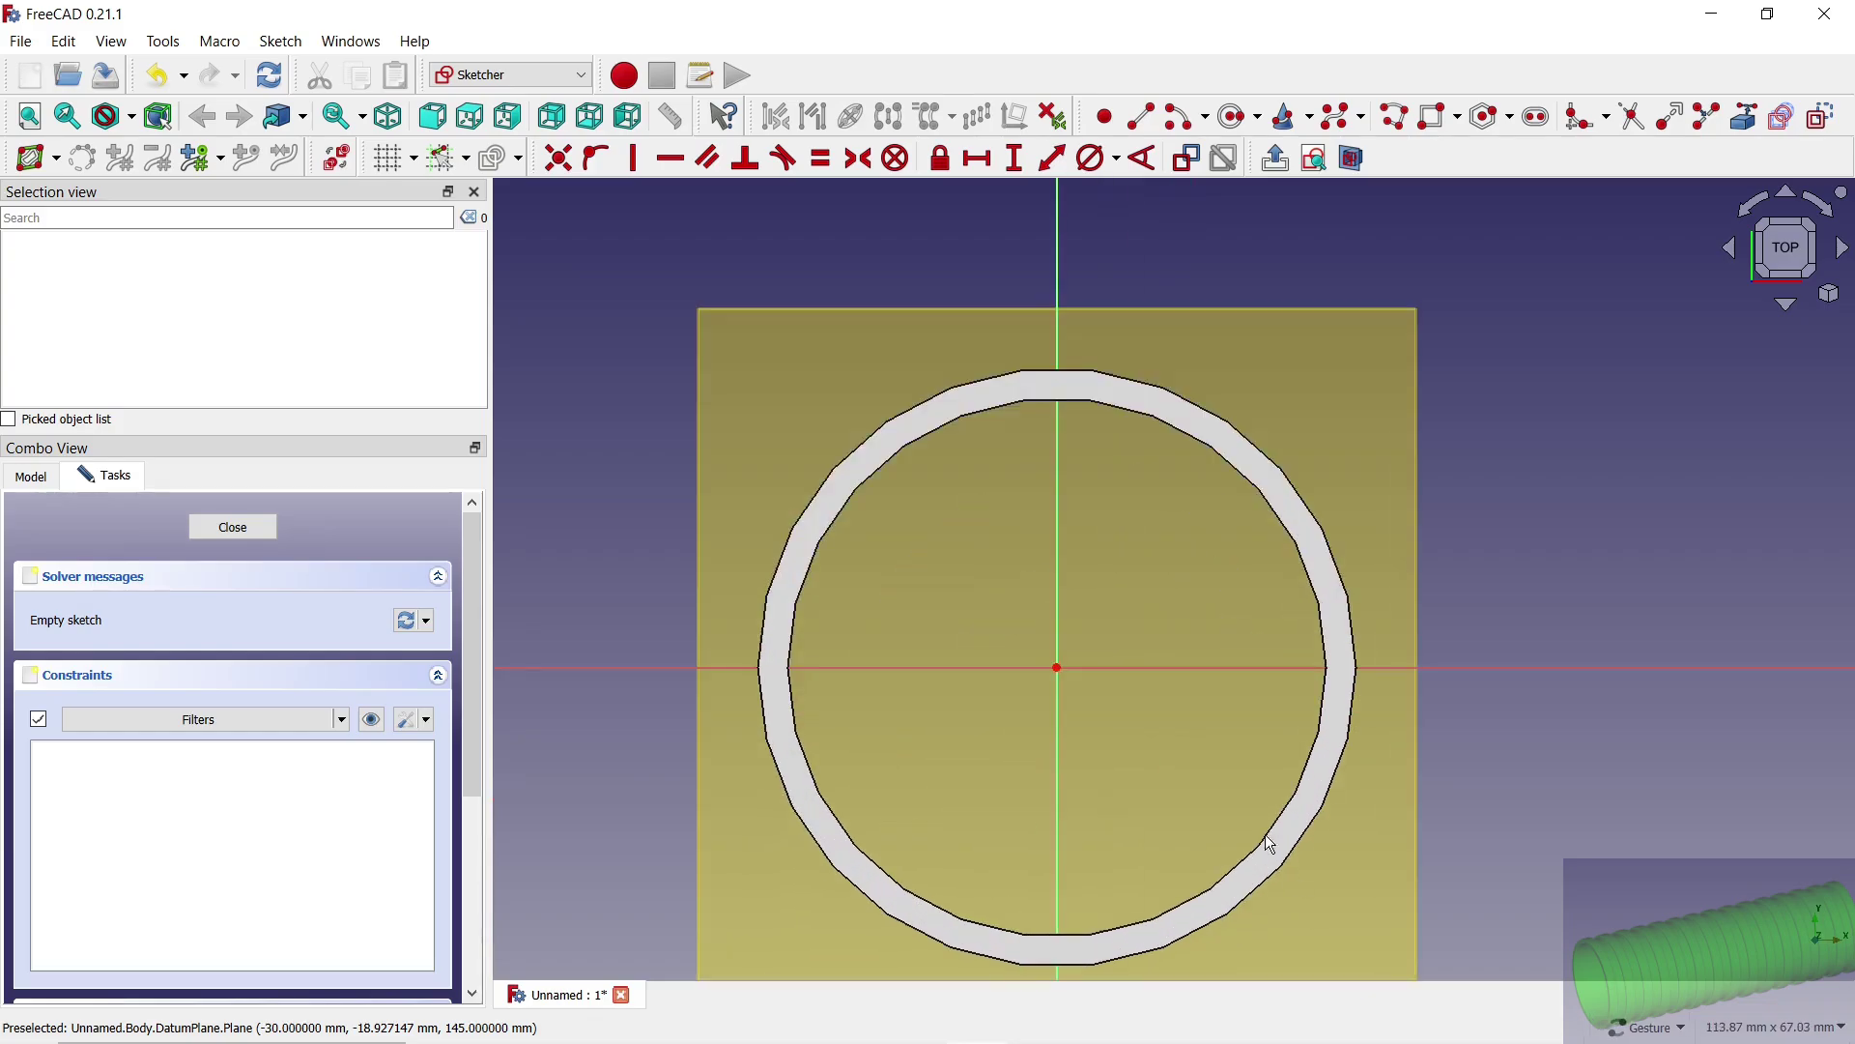
scroll(993, 503, down, 2)
scroll(1057, 658, up, 2)
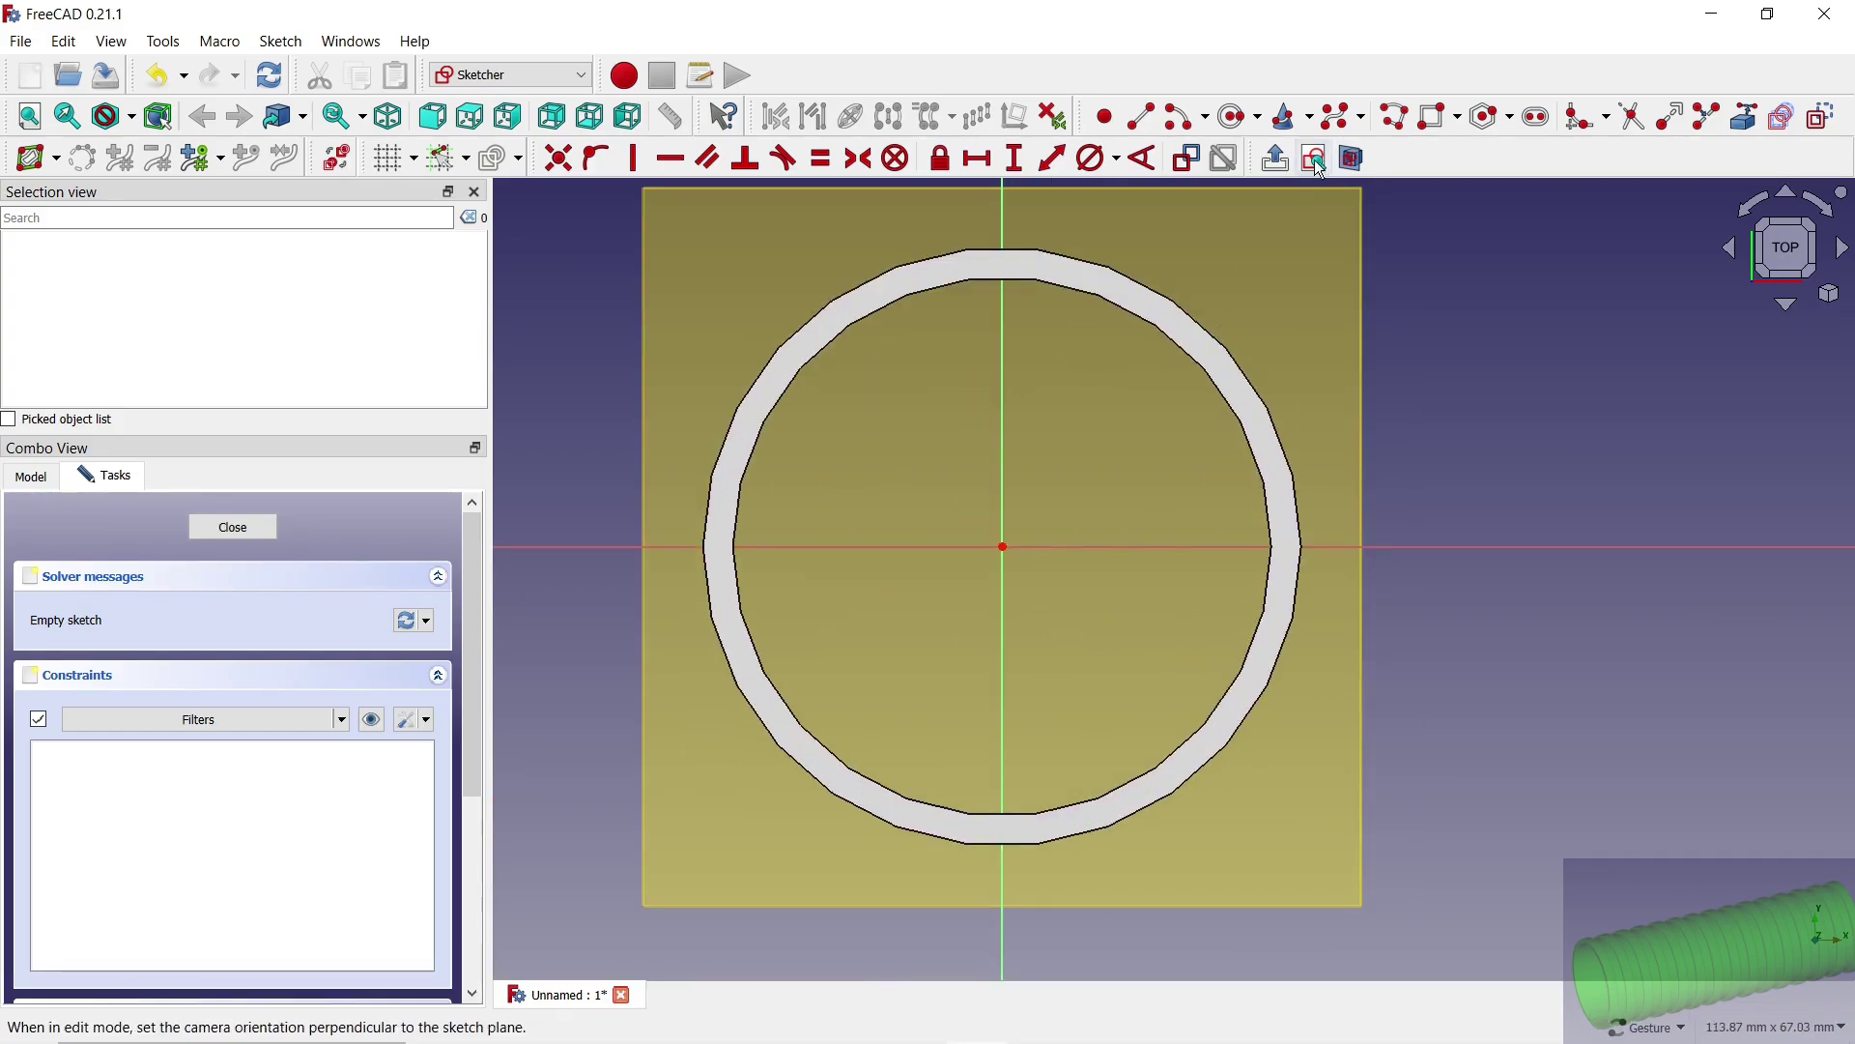
click(1351, 158)
click(1235, 116)
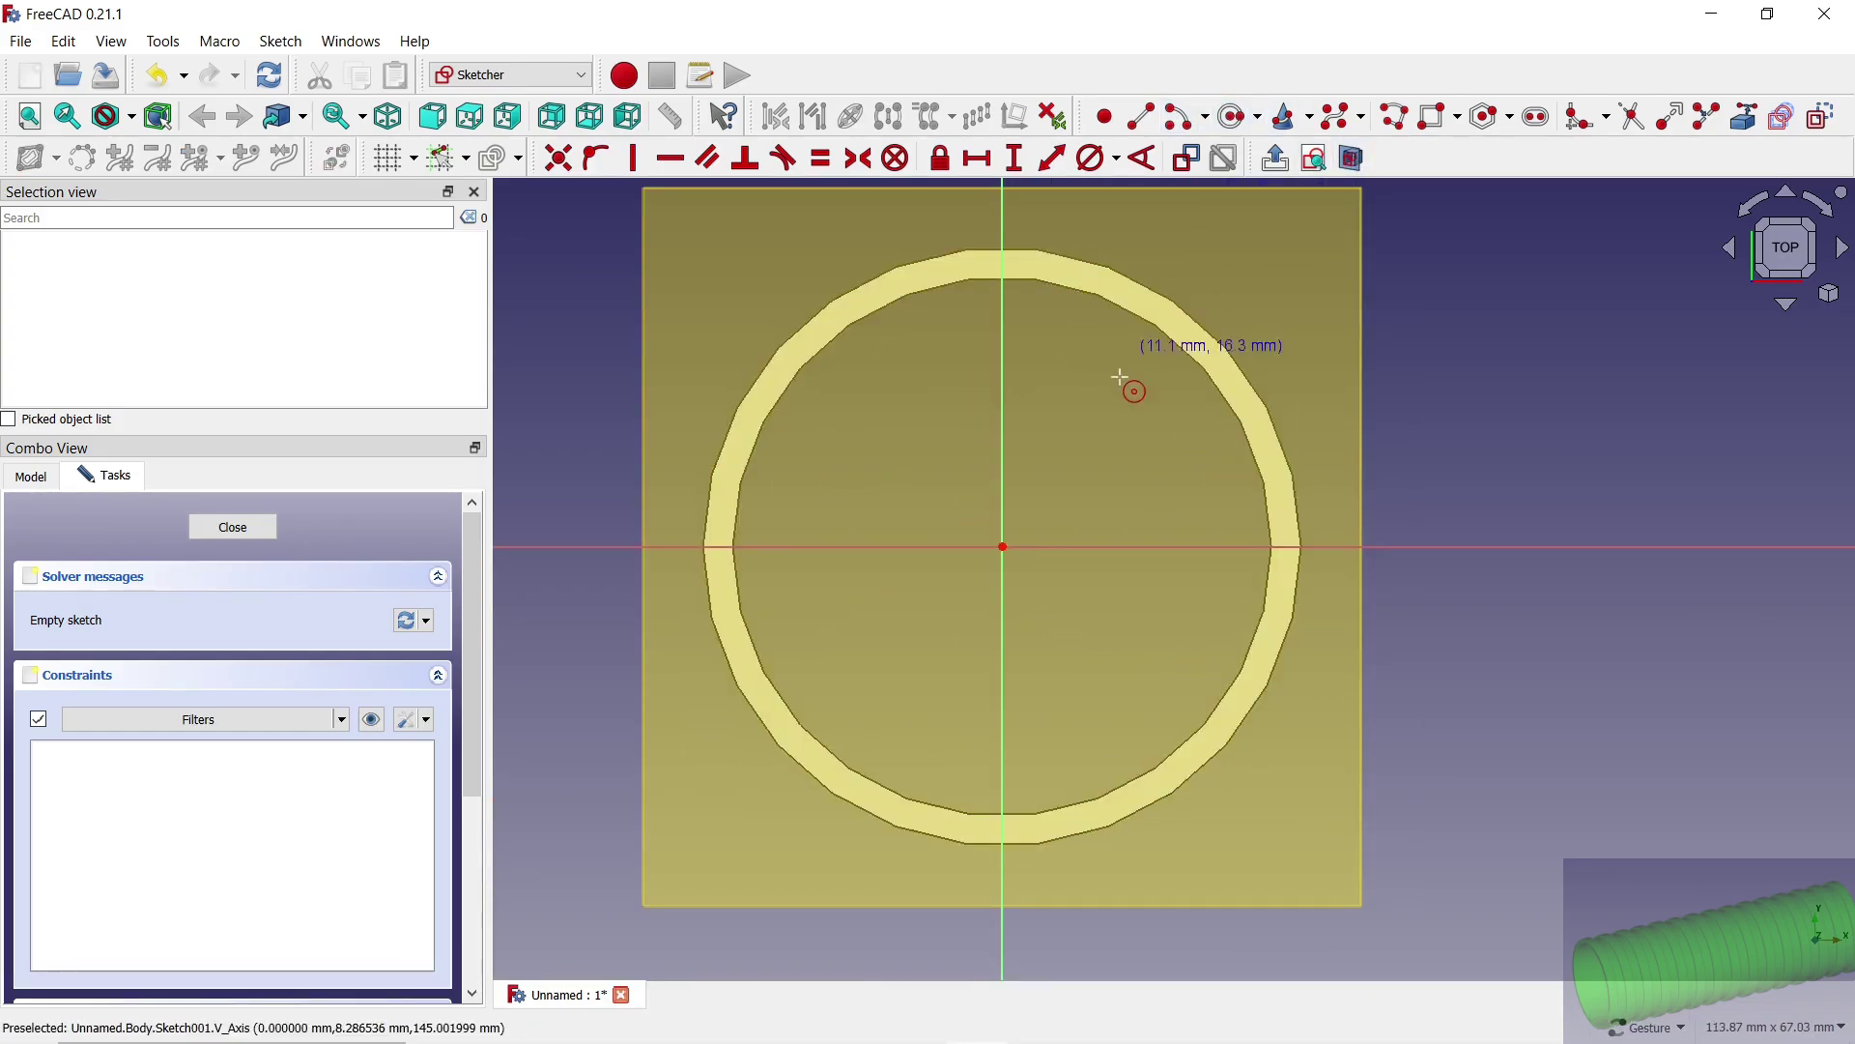
click(1003, 547)
scroll(1272, 455, up, 2)
scroll(1295, 459, up, 2)
click(1295, 458)
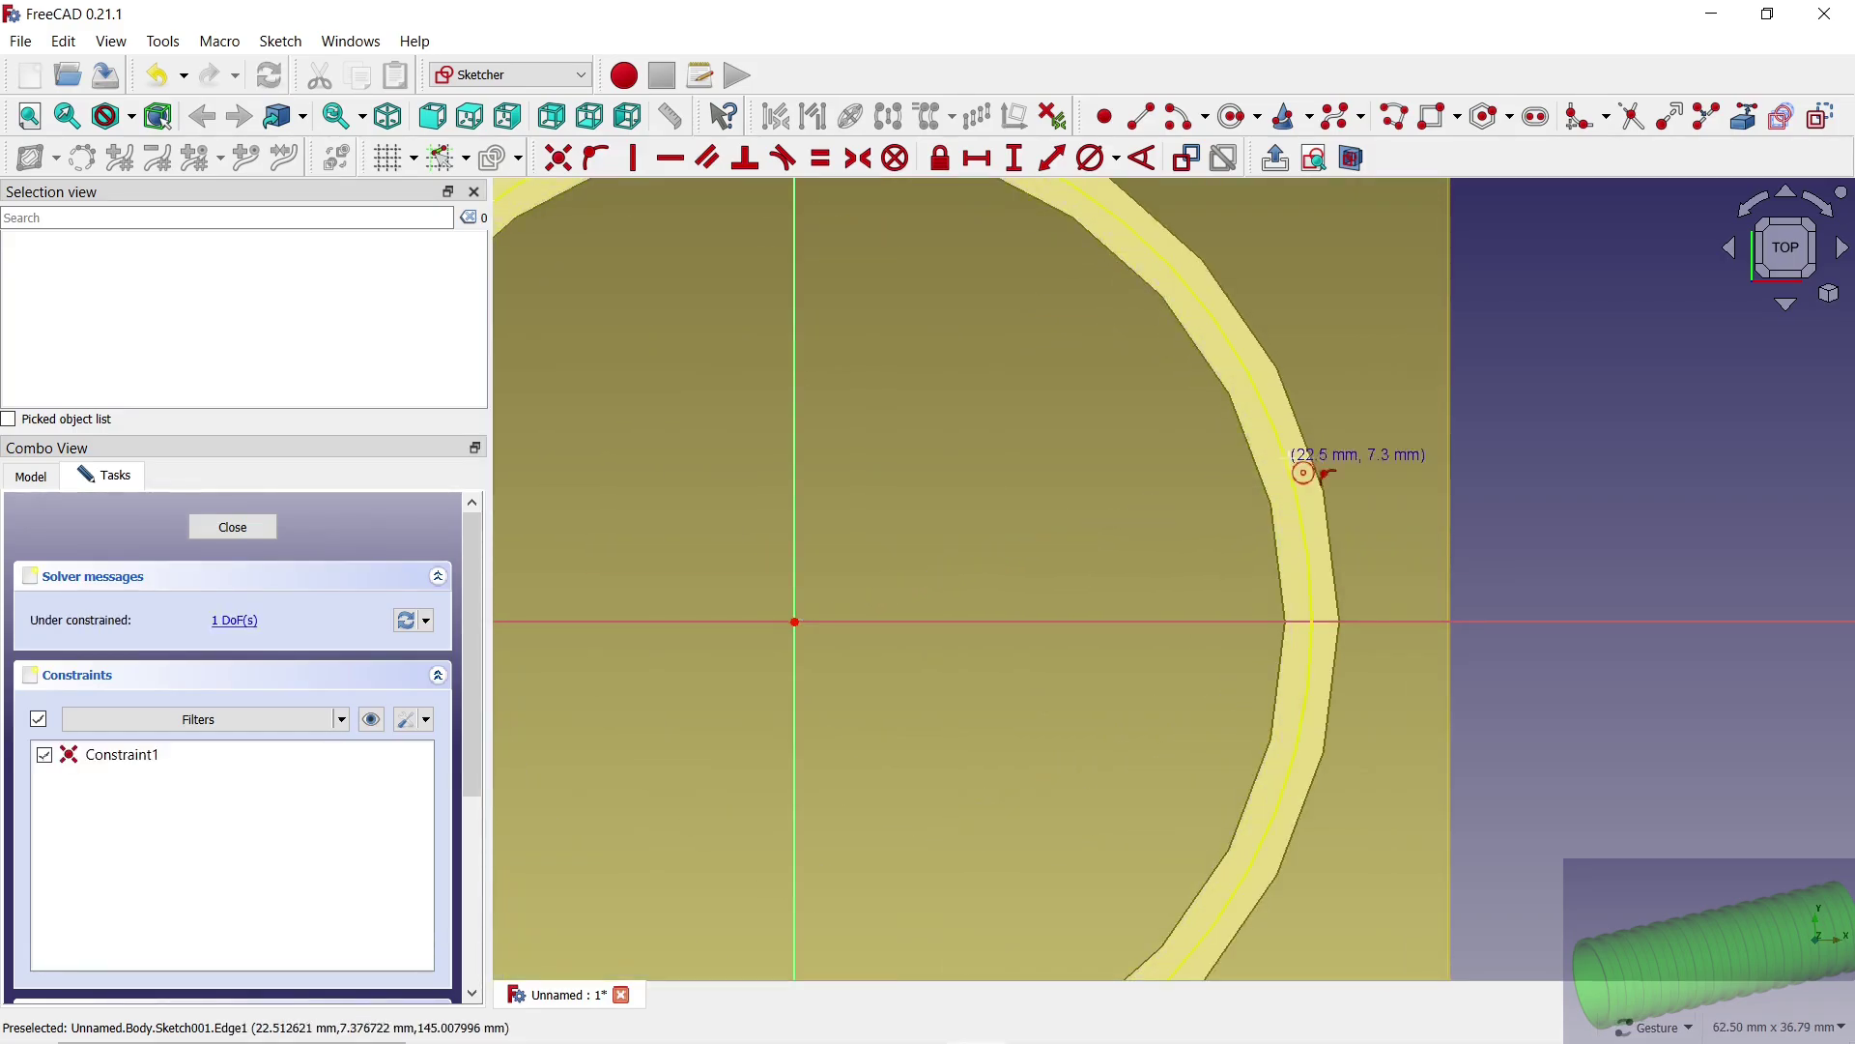
Step: Constrain the inner circle's diameter to 47 mm
click(1098, 163)
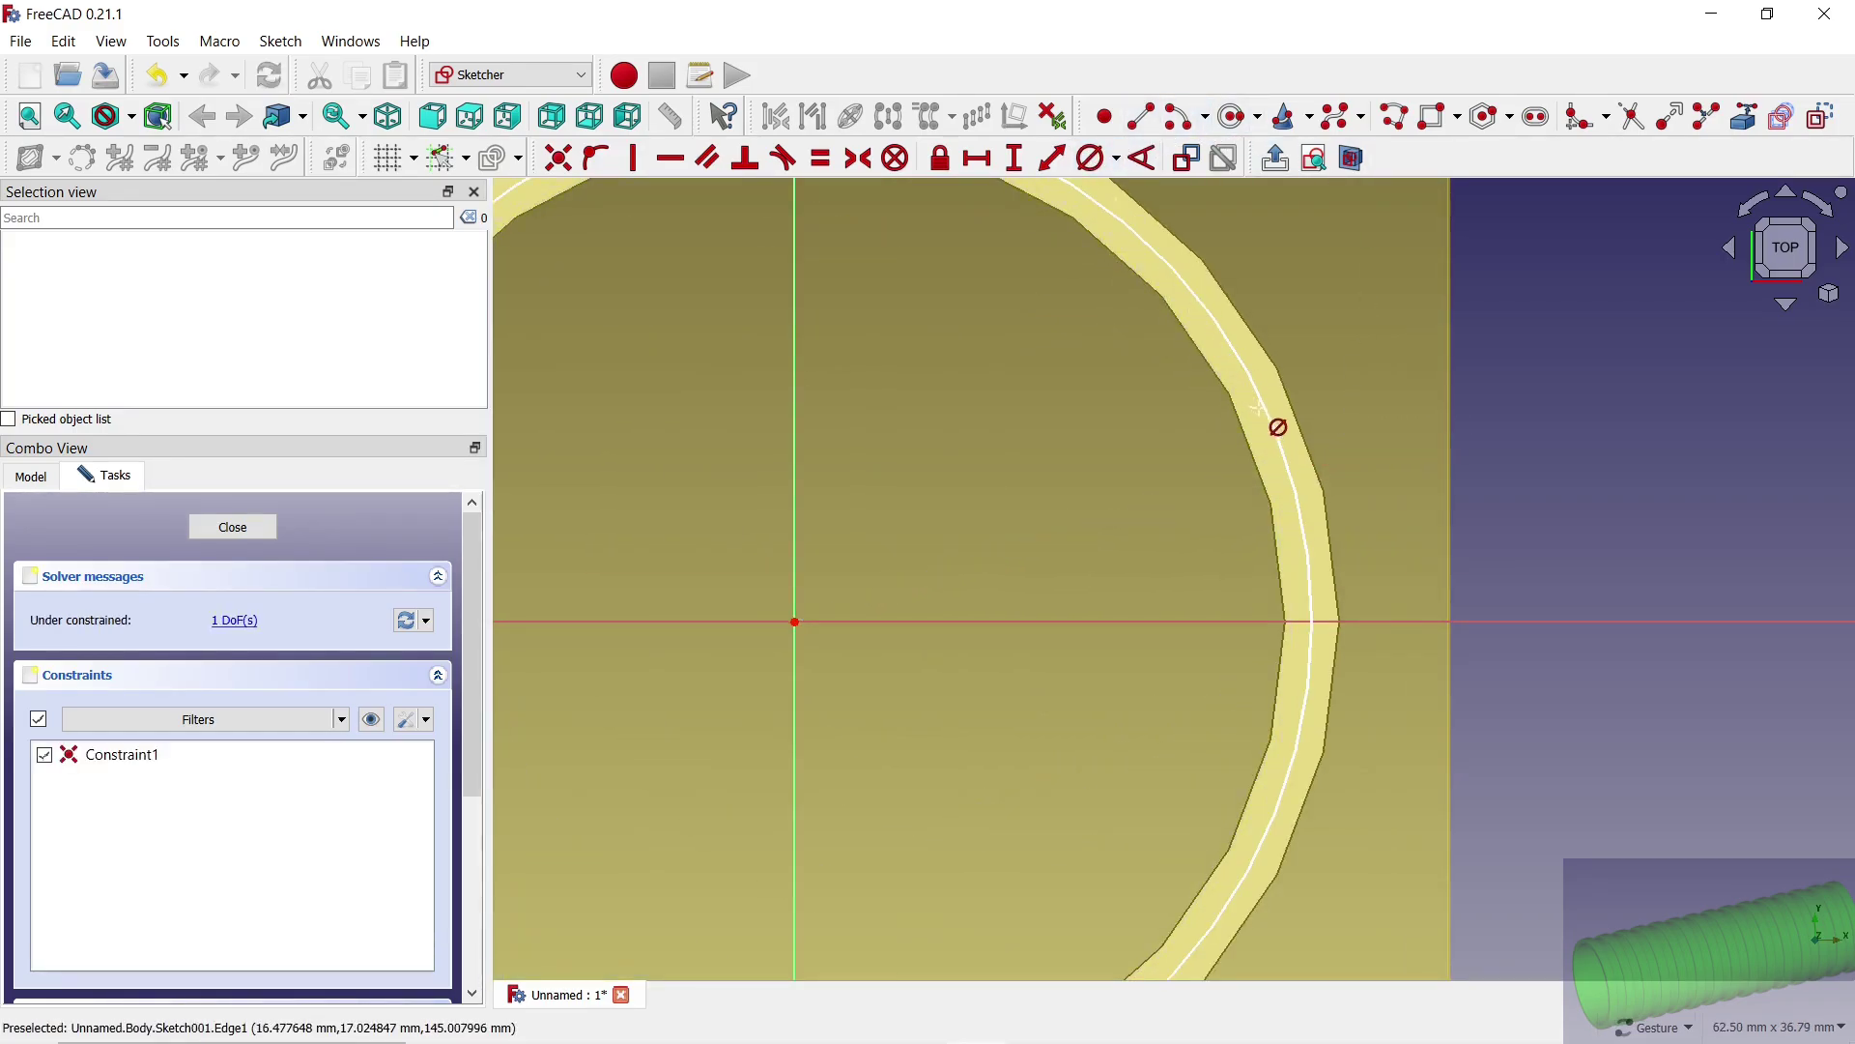
click(1266, 415)
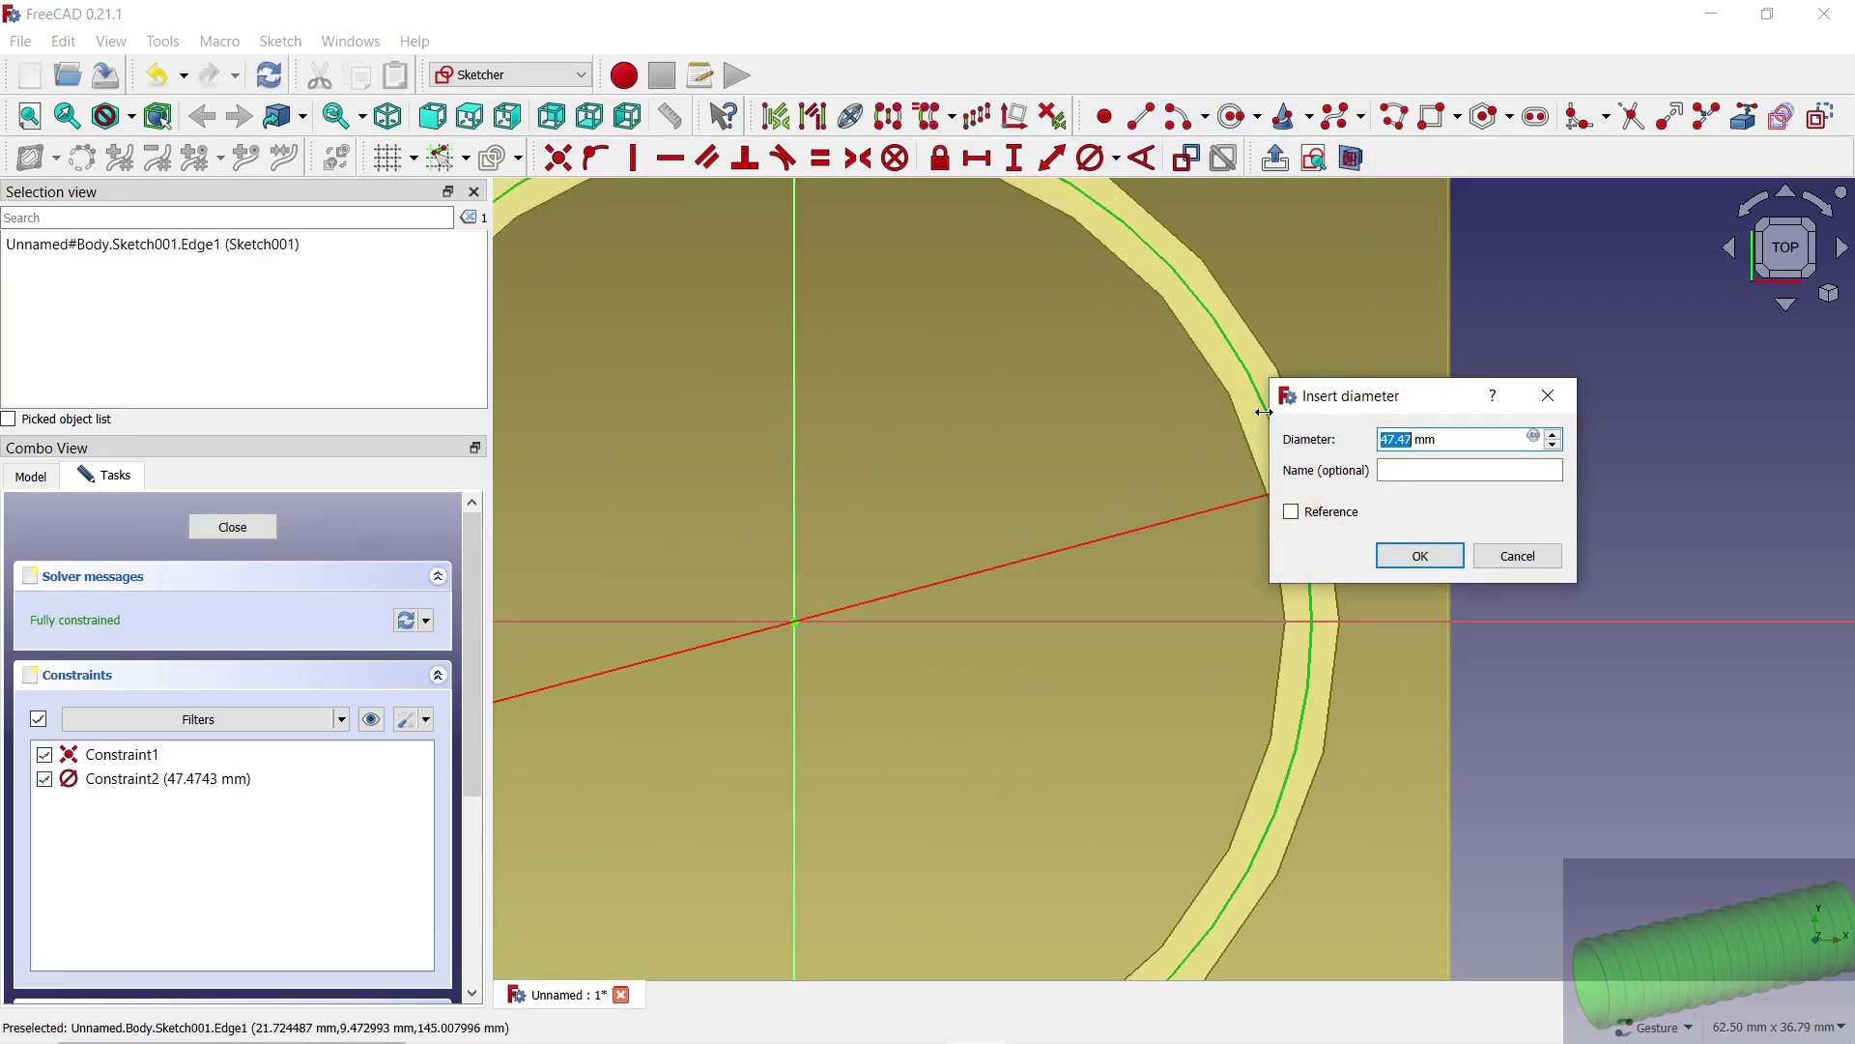
text(47)
key(Return)
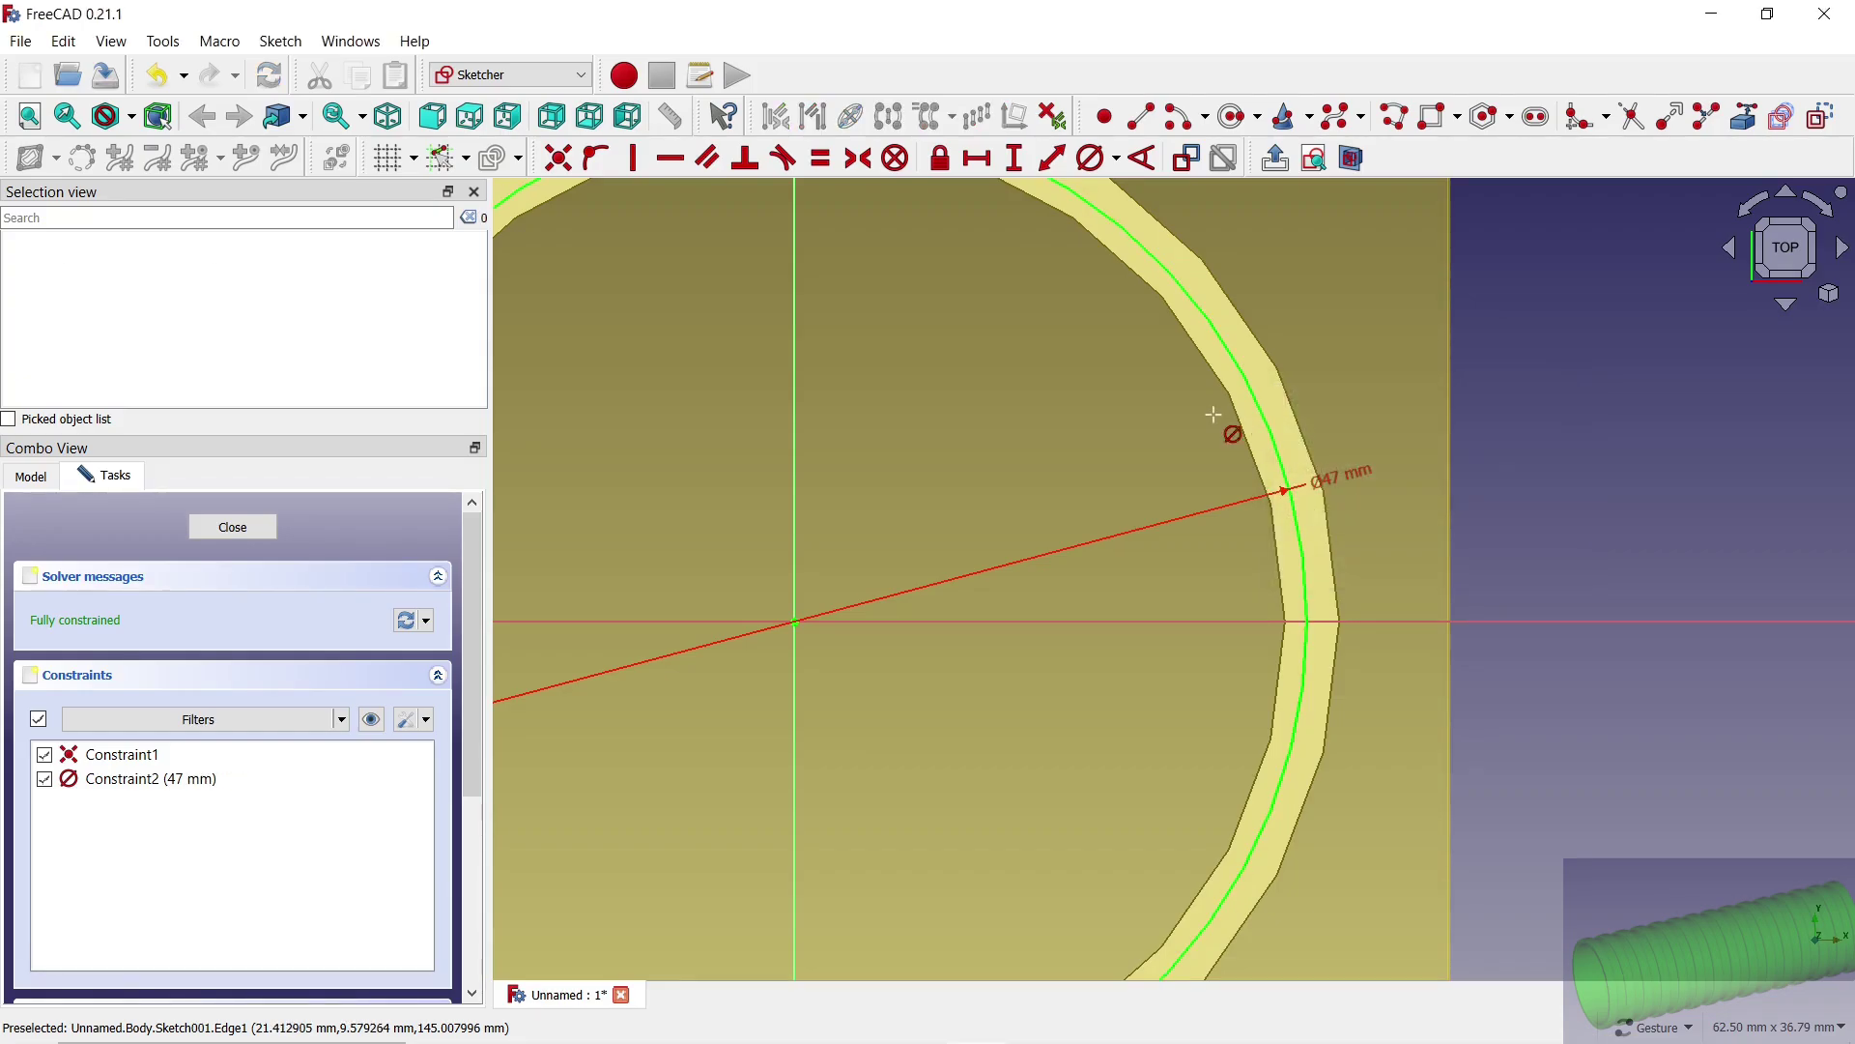
scroll(1222, 413, down, 2)
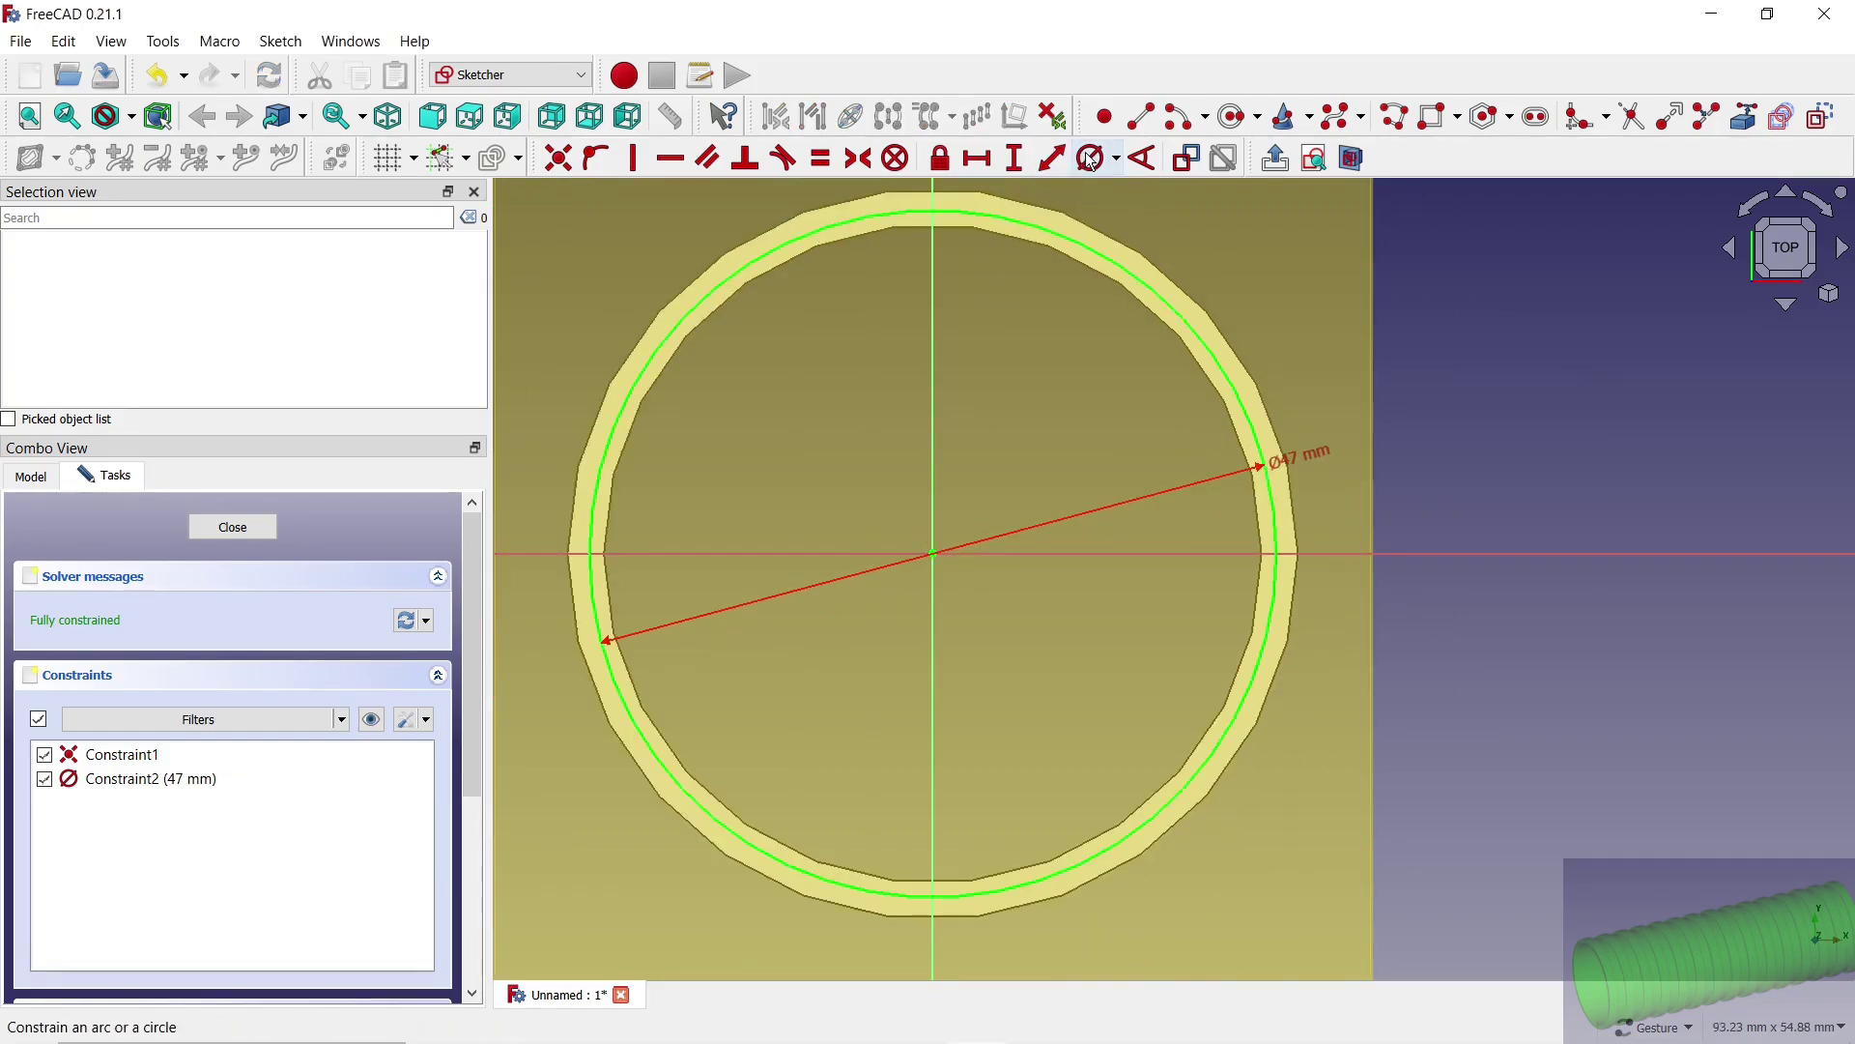
Step: Add a concentric outer circle constrained to 55 mm and close the sketch
click(1232, 116)
click(933, 553)
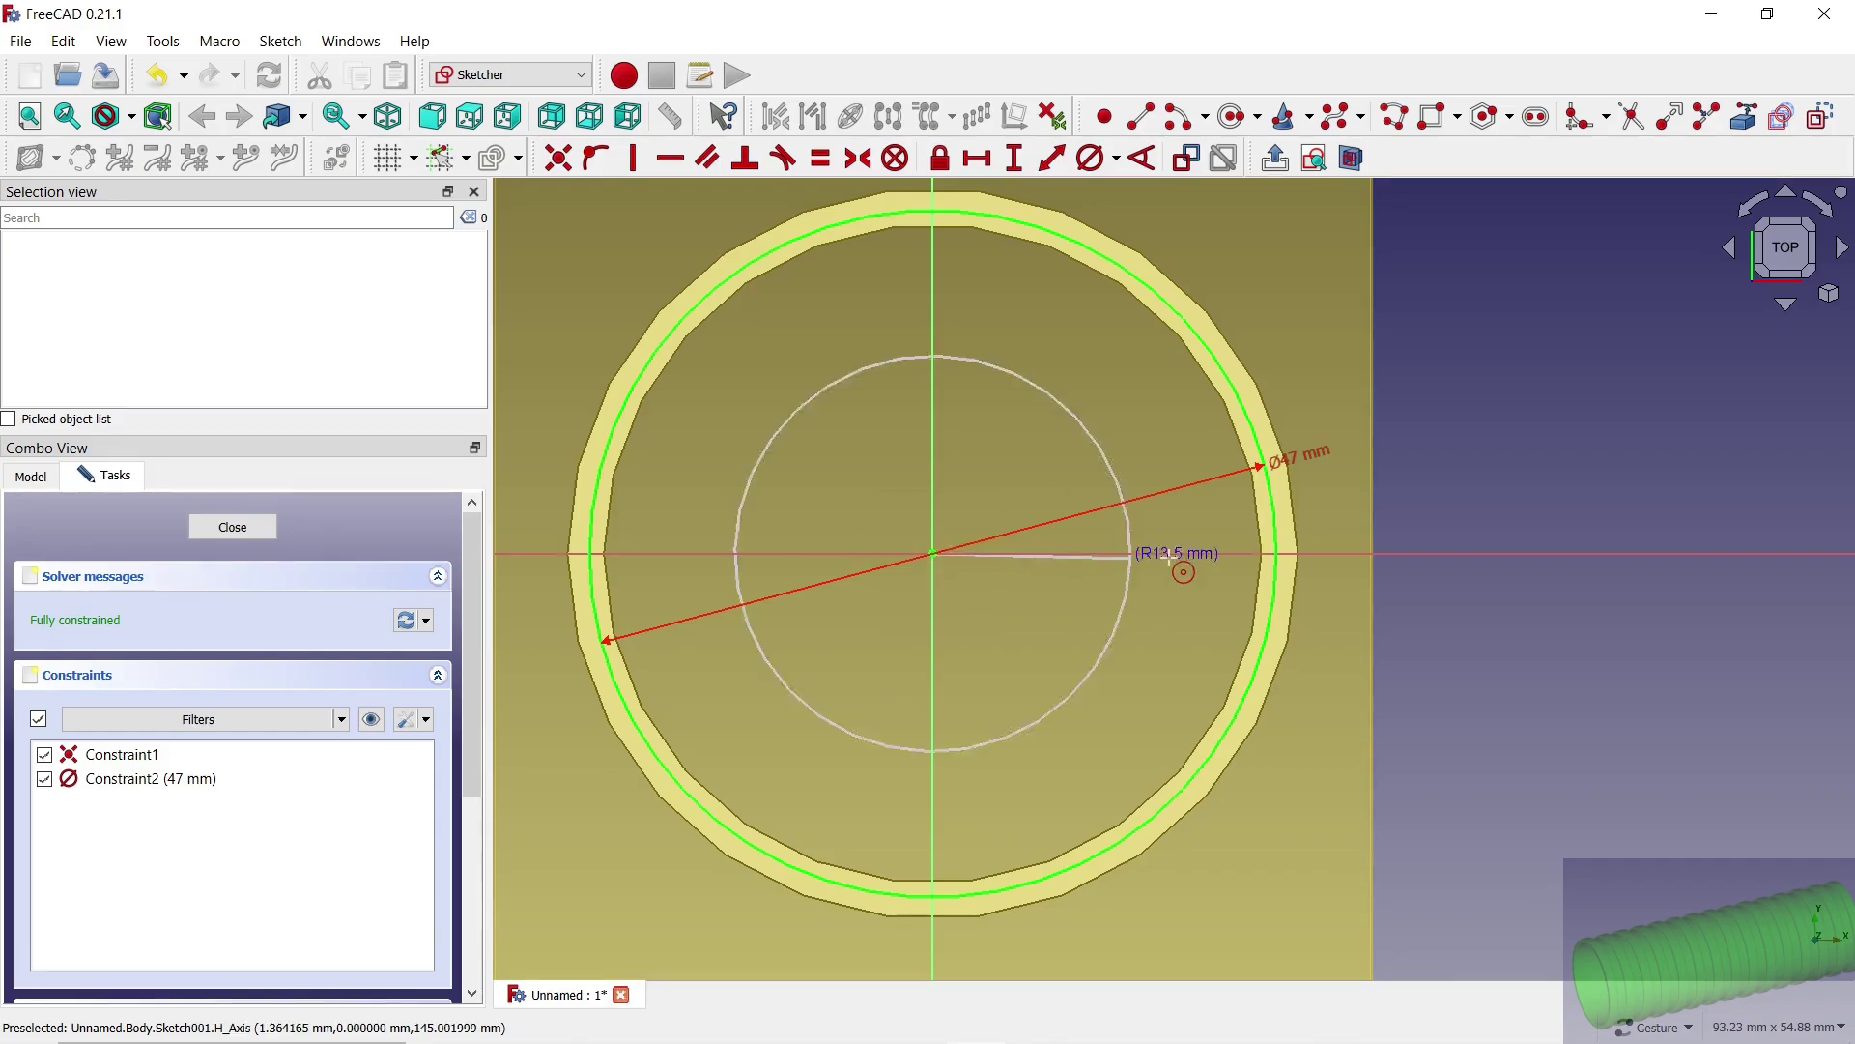
click(1330, 547)
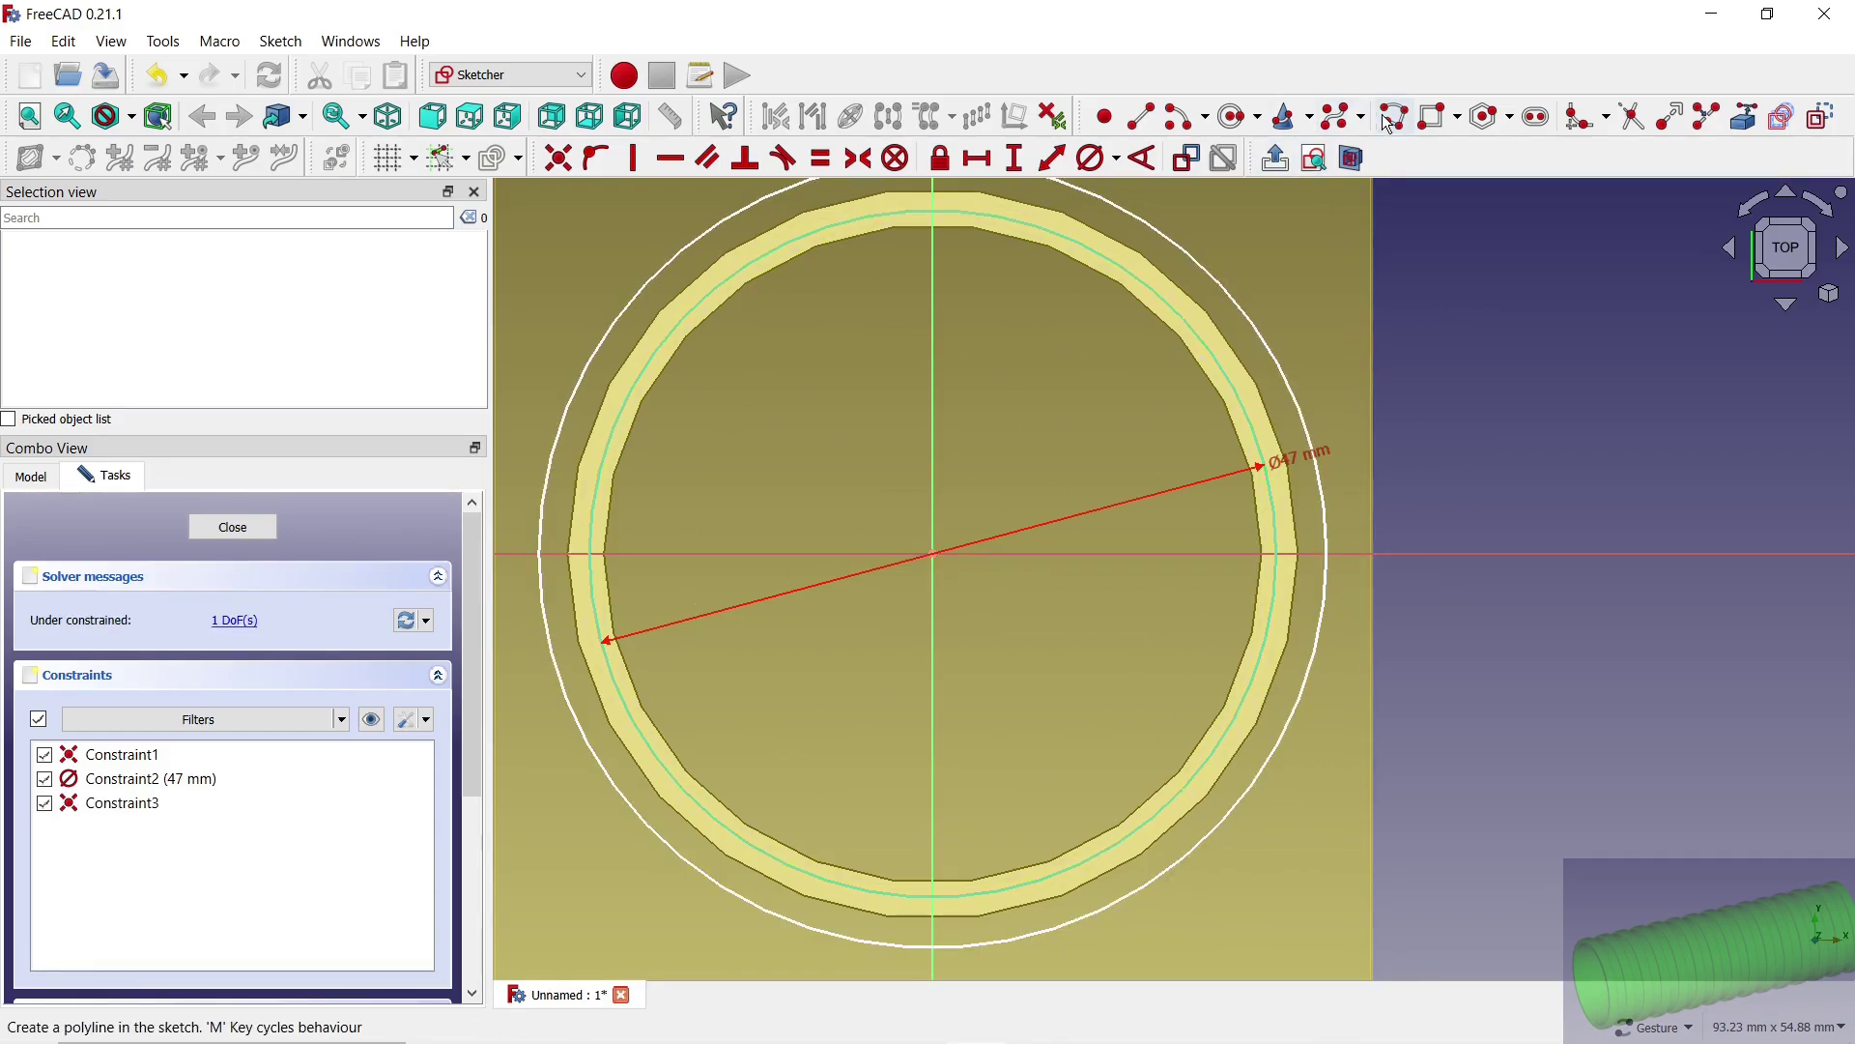
click(1090, 157)
click(1225, 289)
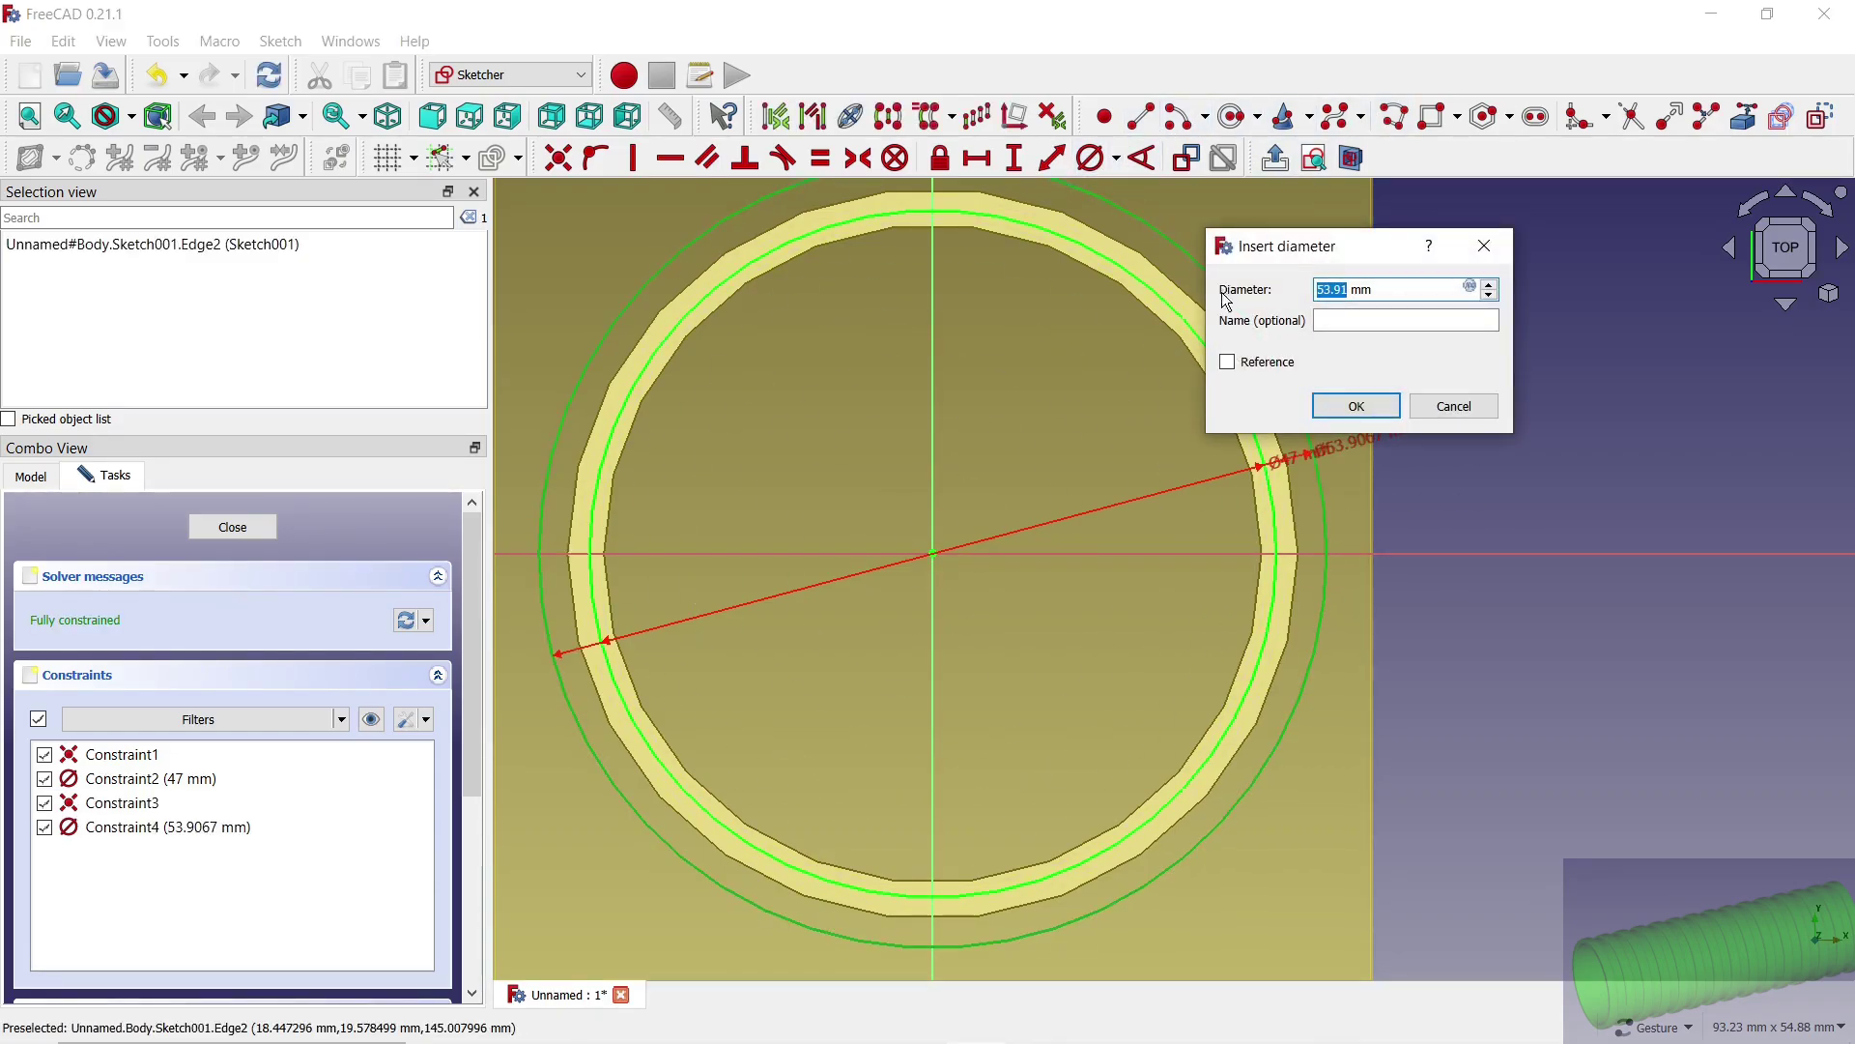
text(55)
click(1356, 407)
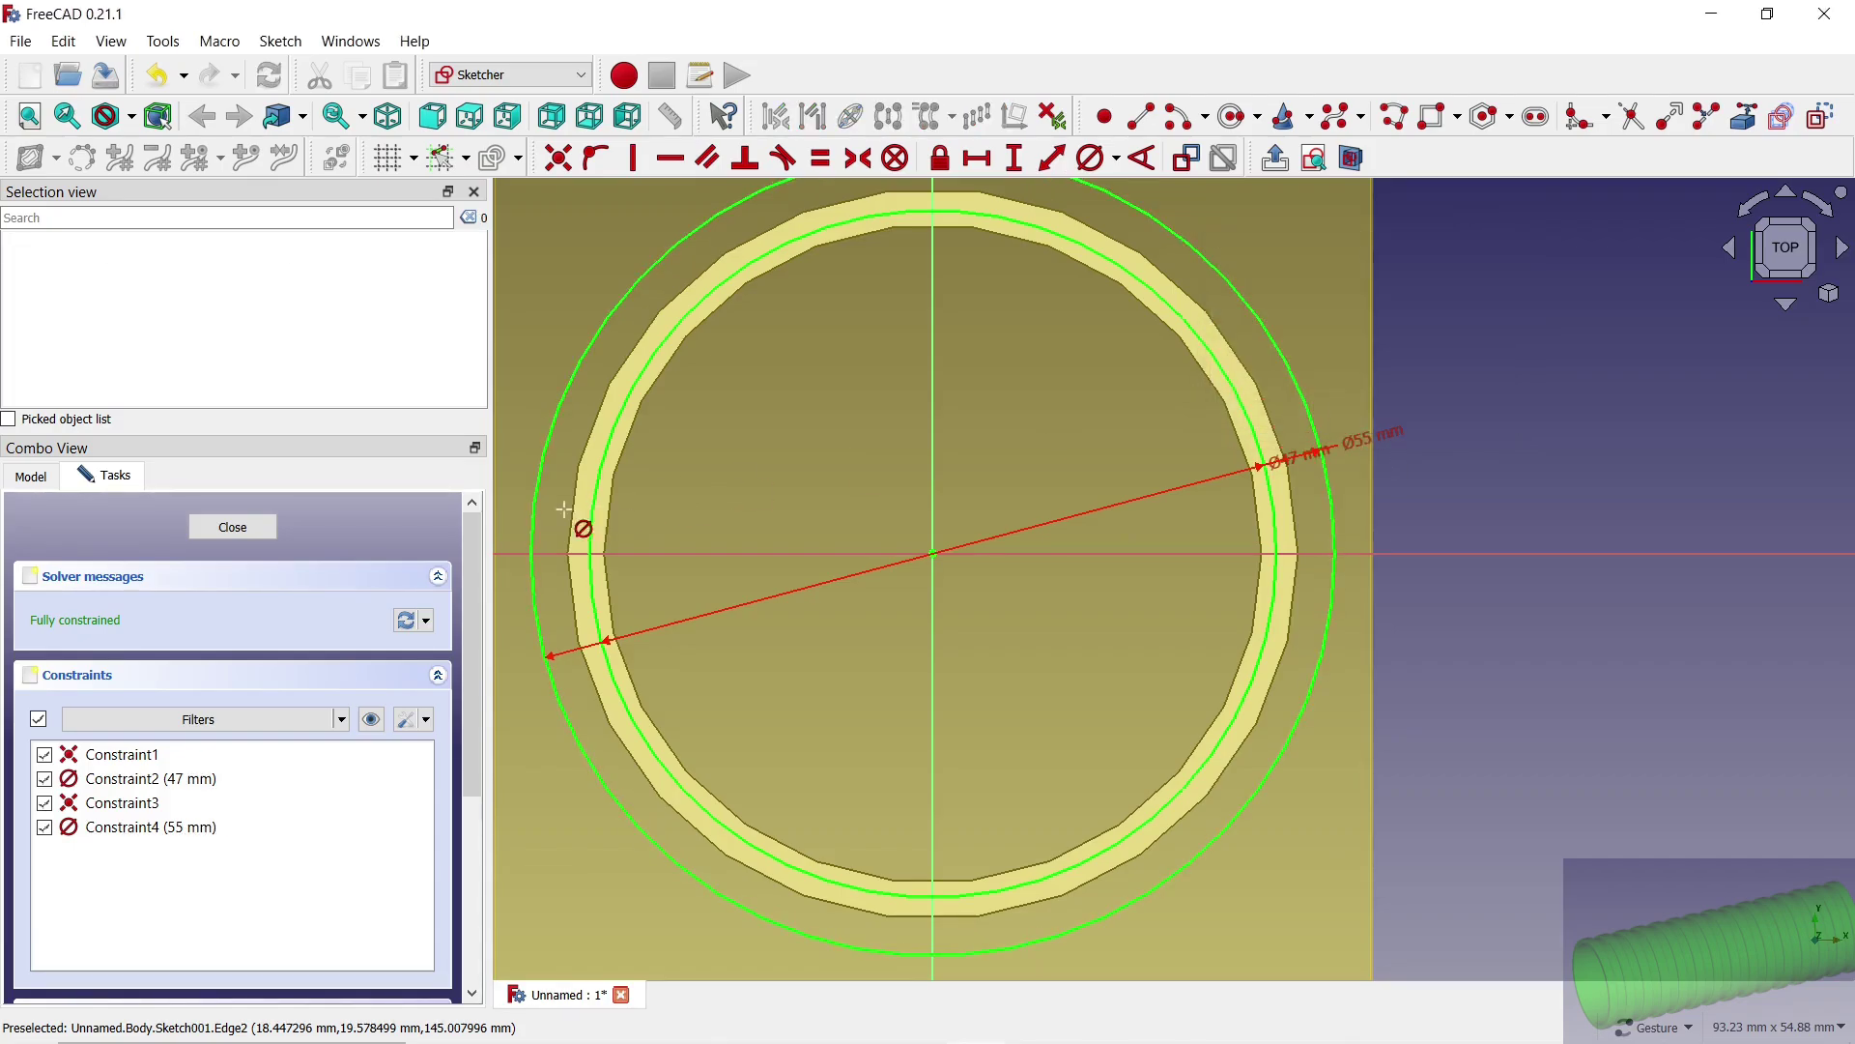
click(253, 525)
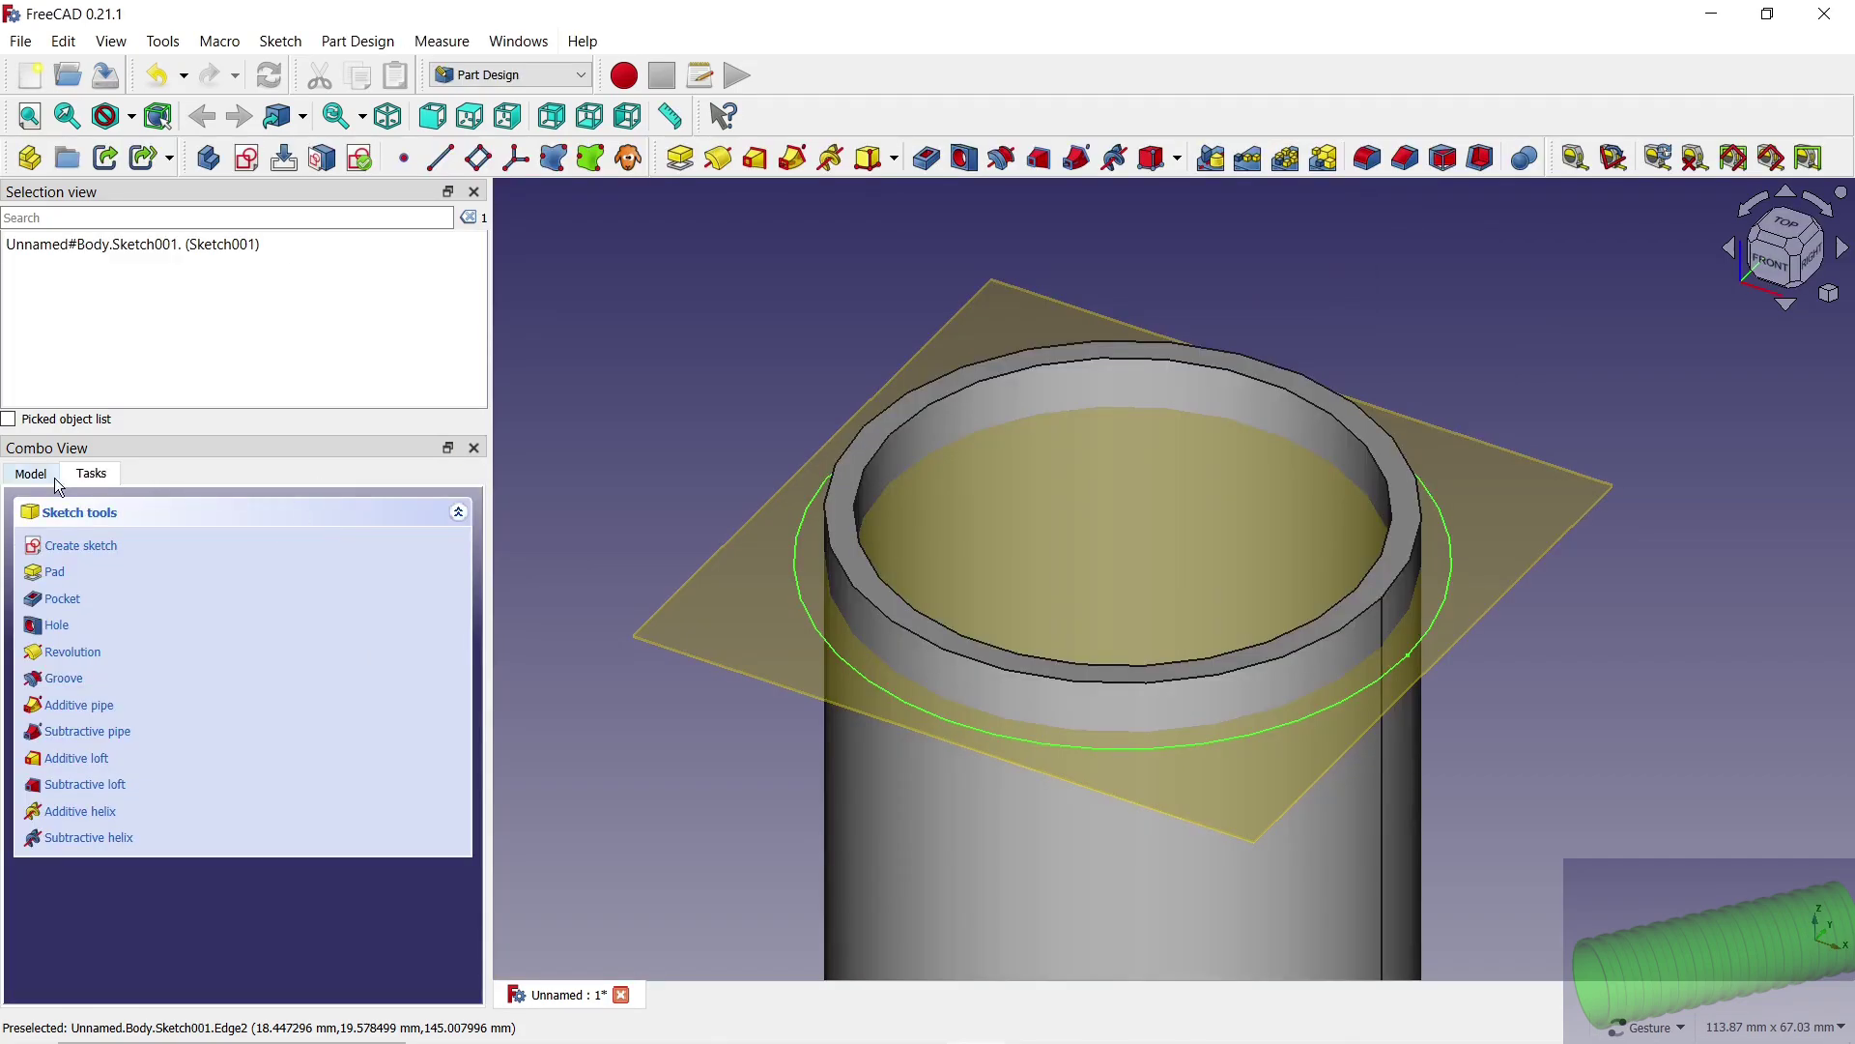
Step: Hide the DatumPlane and pocket Sketch001 5 mm deep into the tube
click(145, 596)
key(space)
click(139, 621)
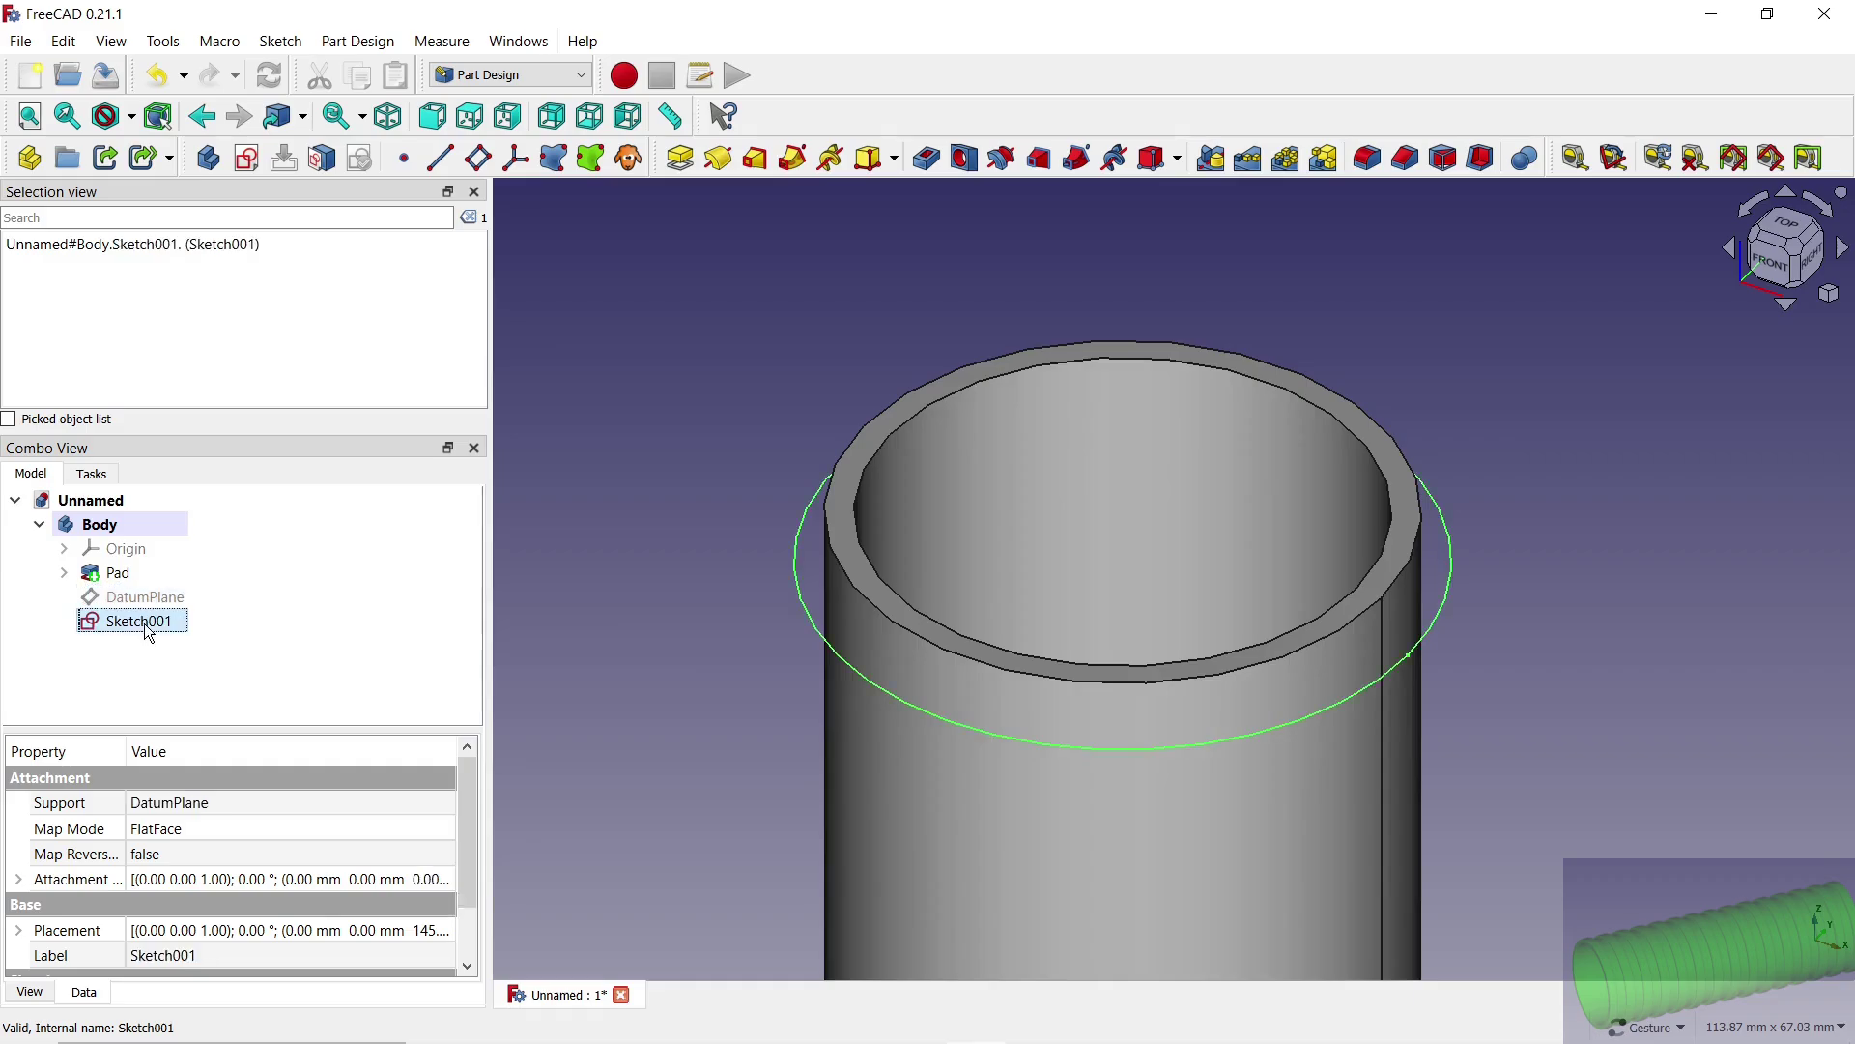
click(931, 161)
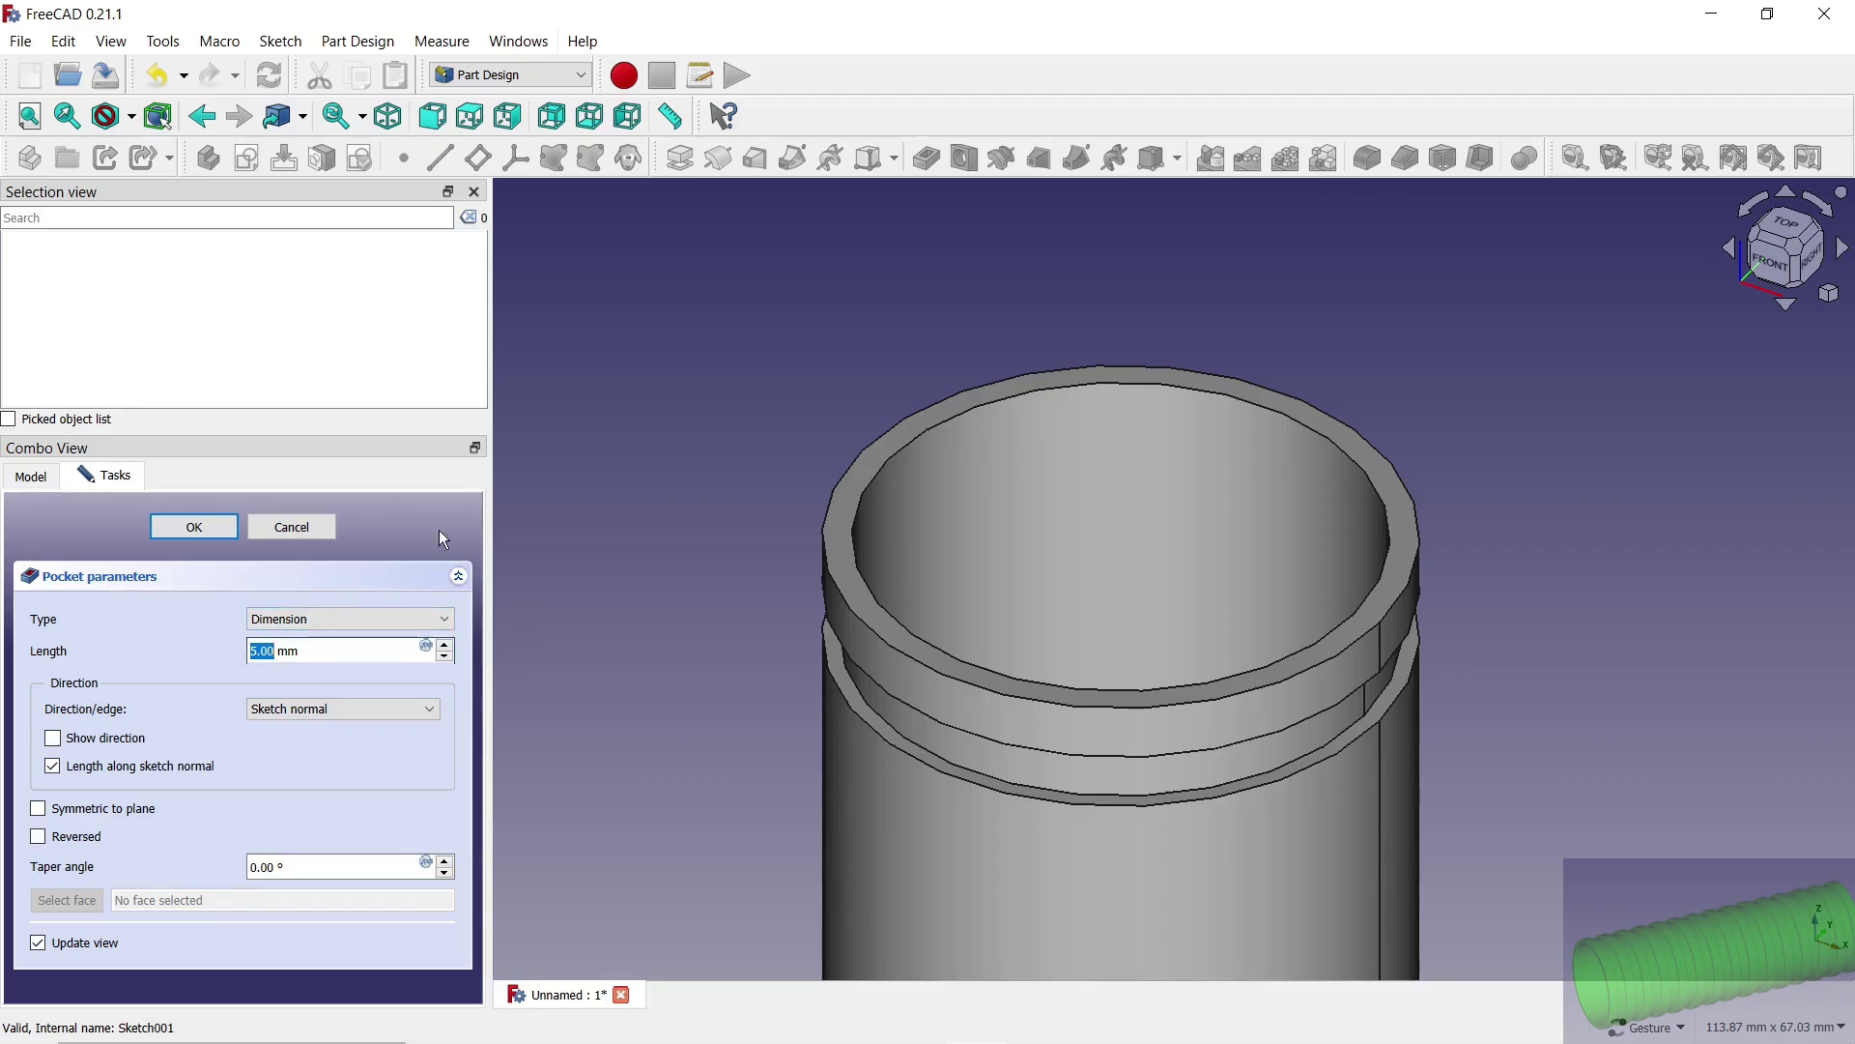
click(192, 529)
mouse_move(792, 392)
mouse_down()
mouse_move(713, 332)
mouse_move(1144, 375)
mouse_up()
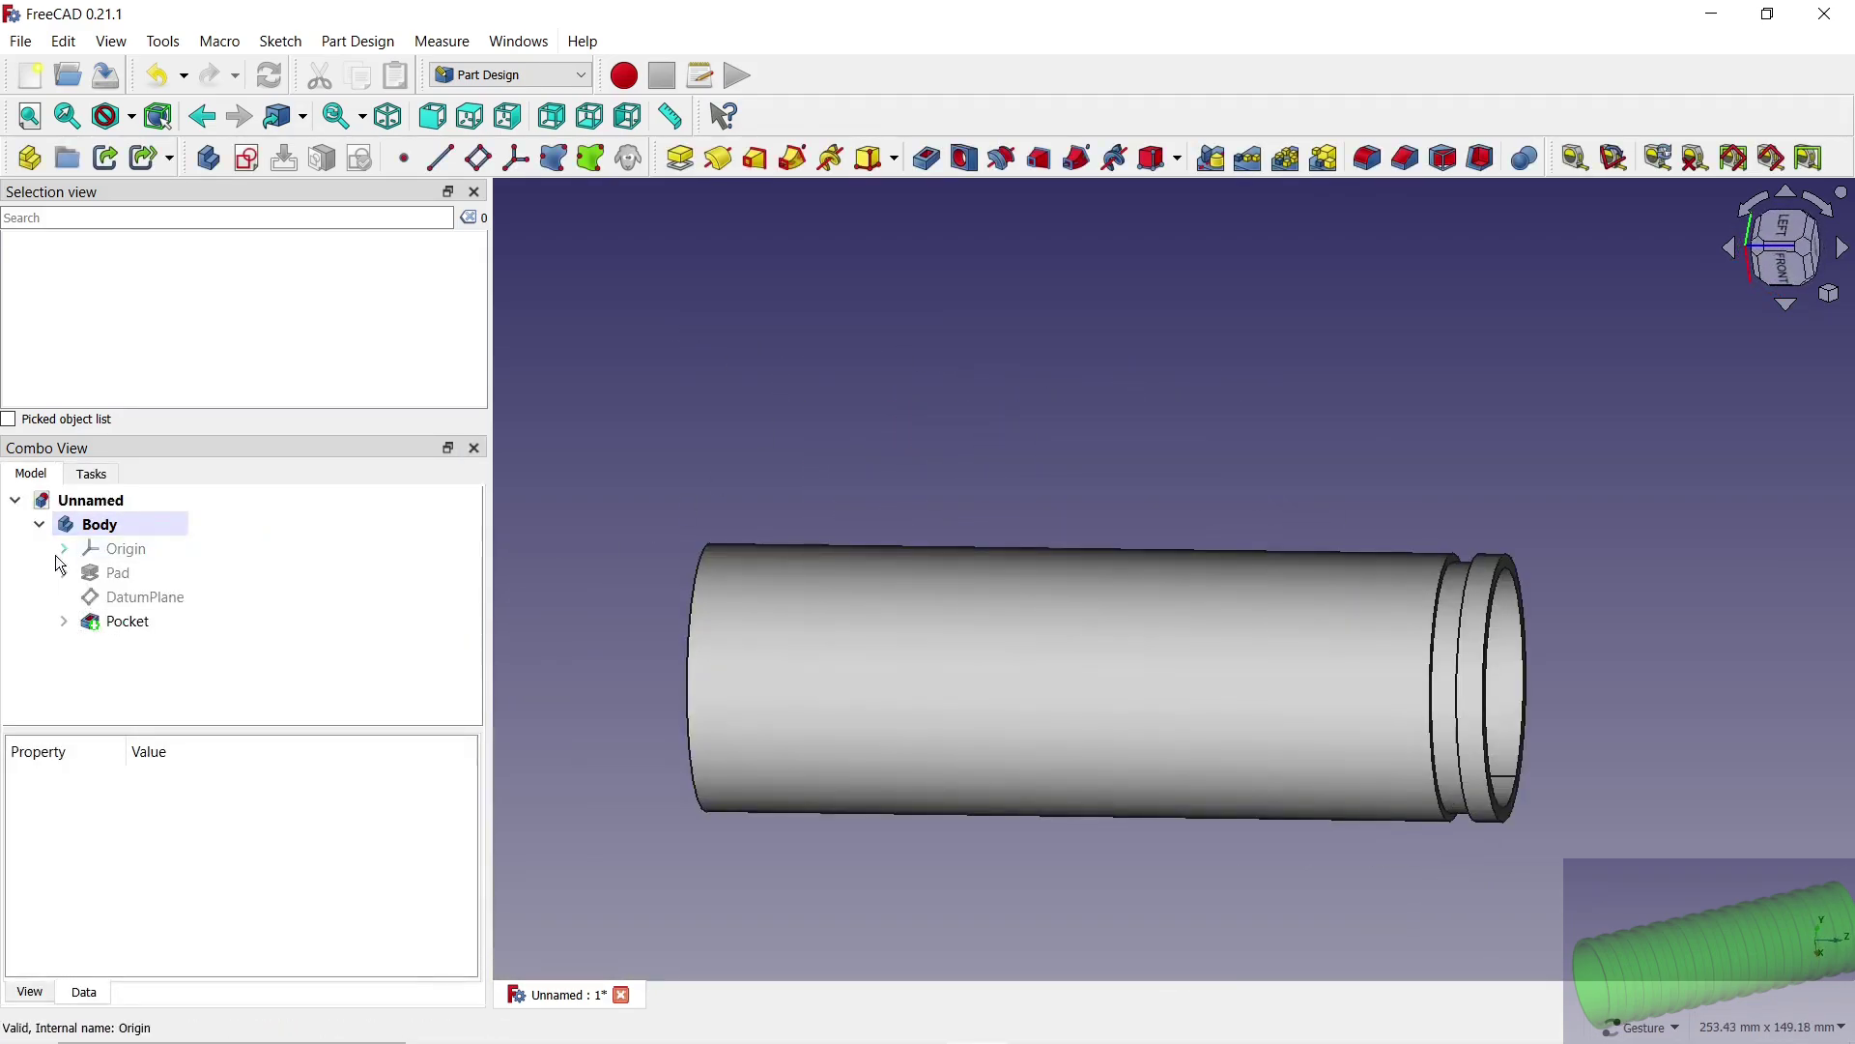
click(123, 629)
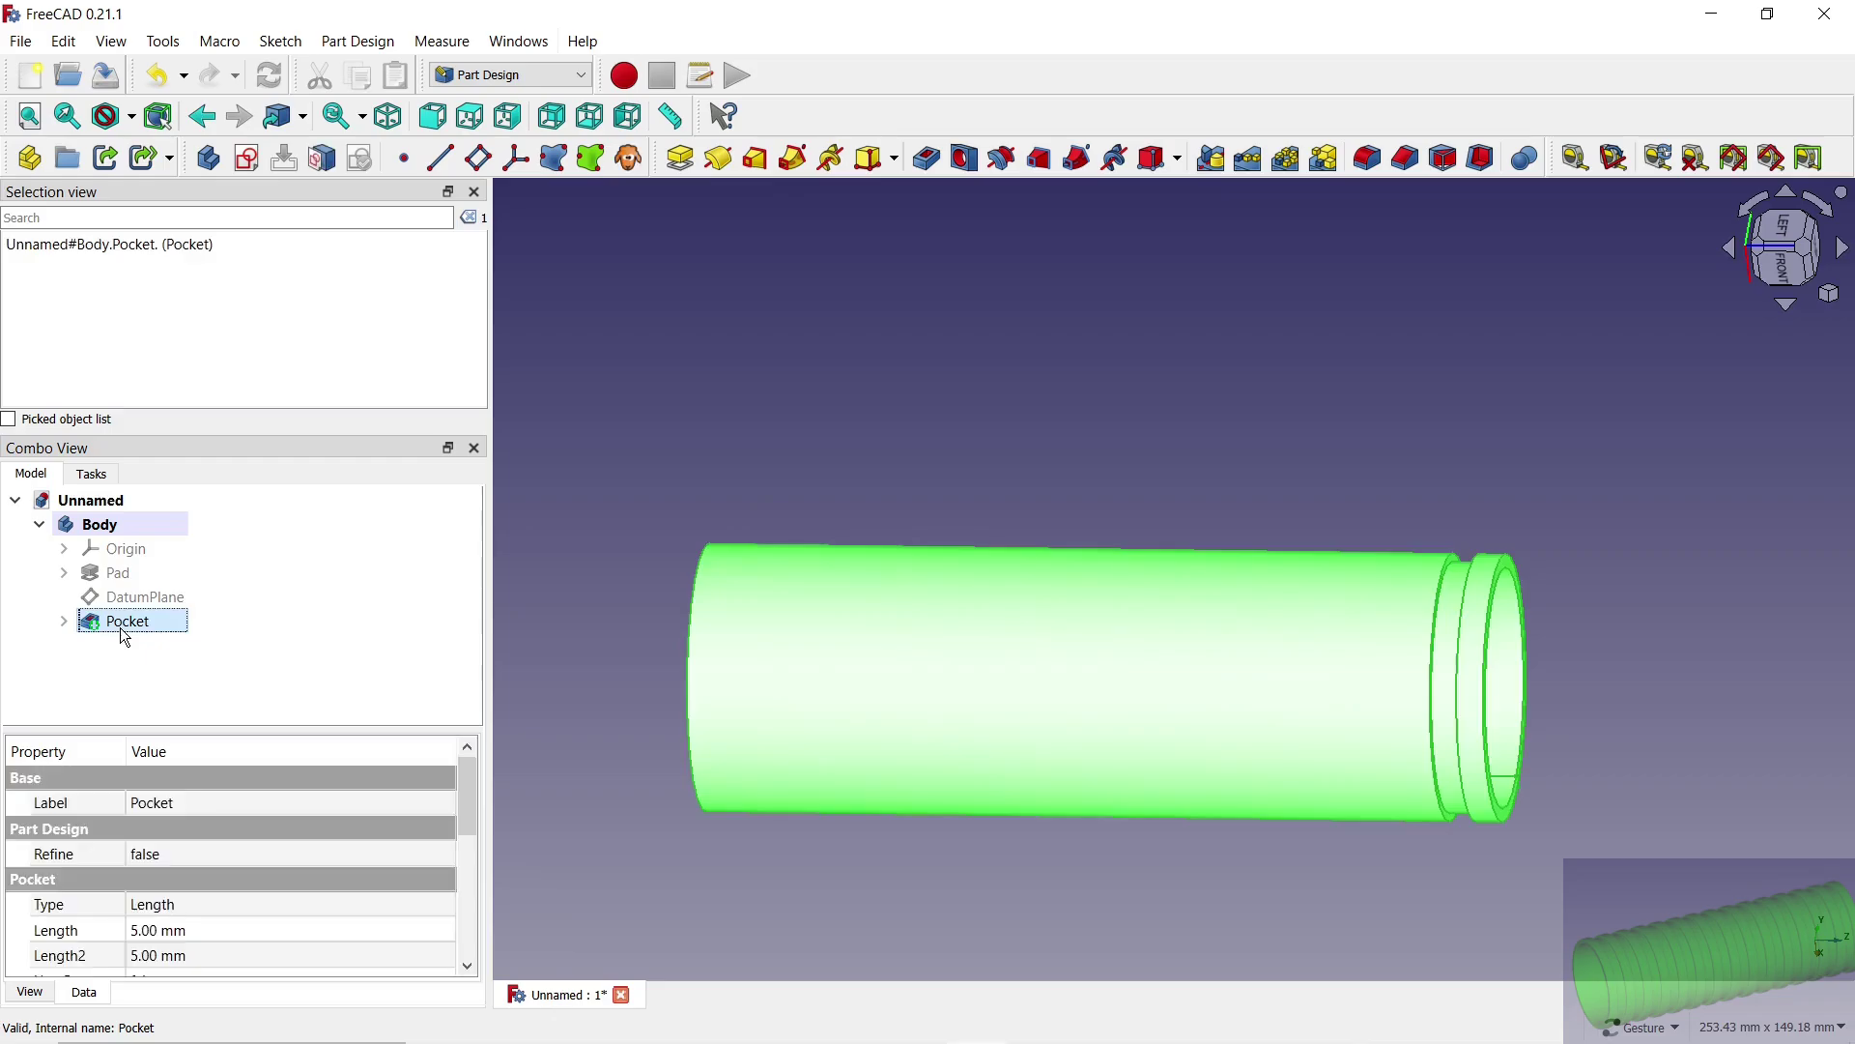
Step: Linear-pattern the Pocket along the base Z axis, reversed, 135 mm long, 14 occurrences
click(1250, 161)
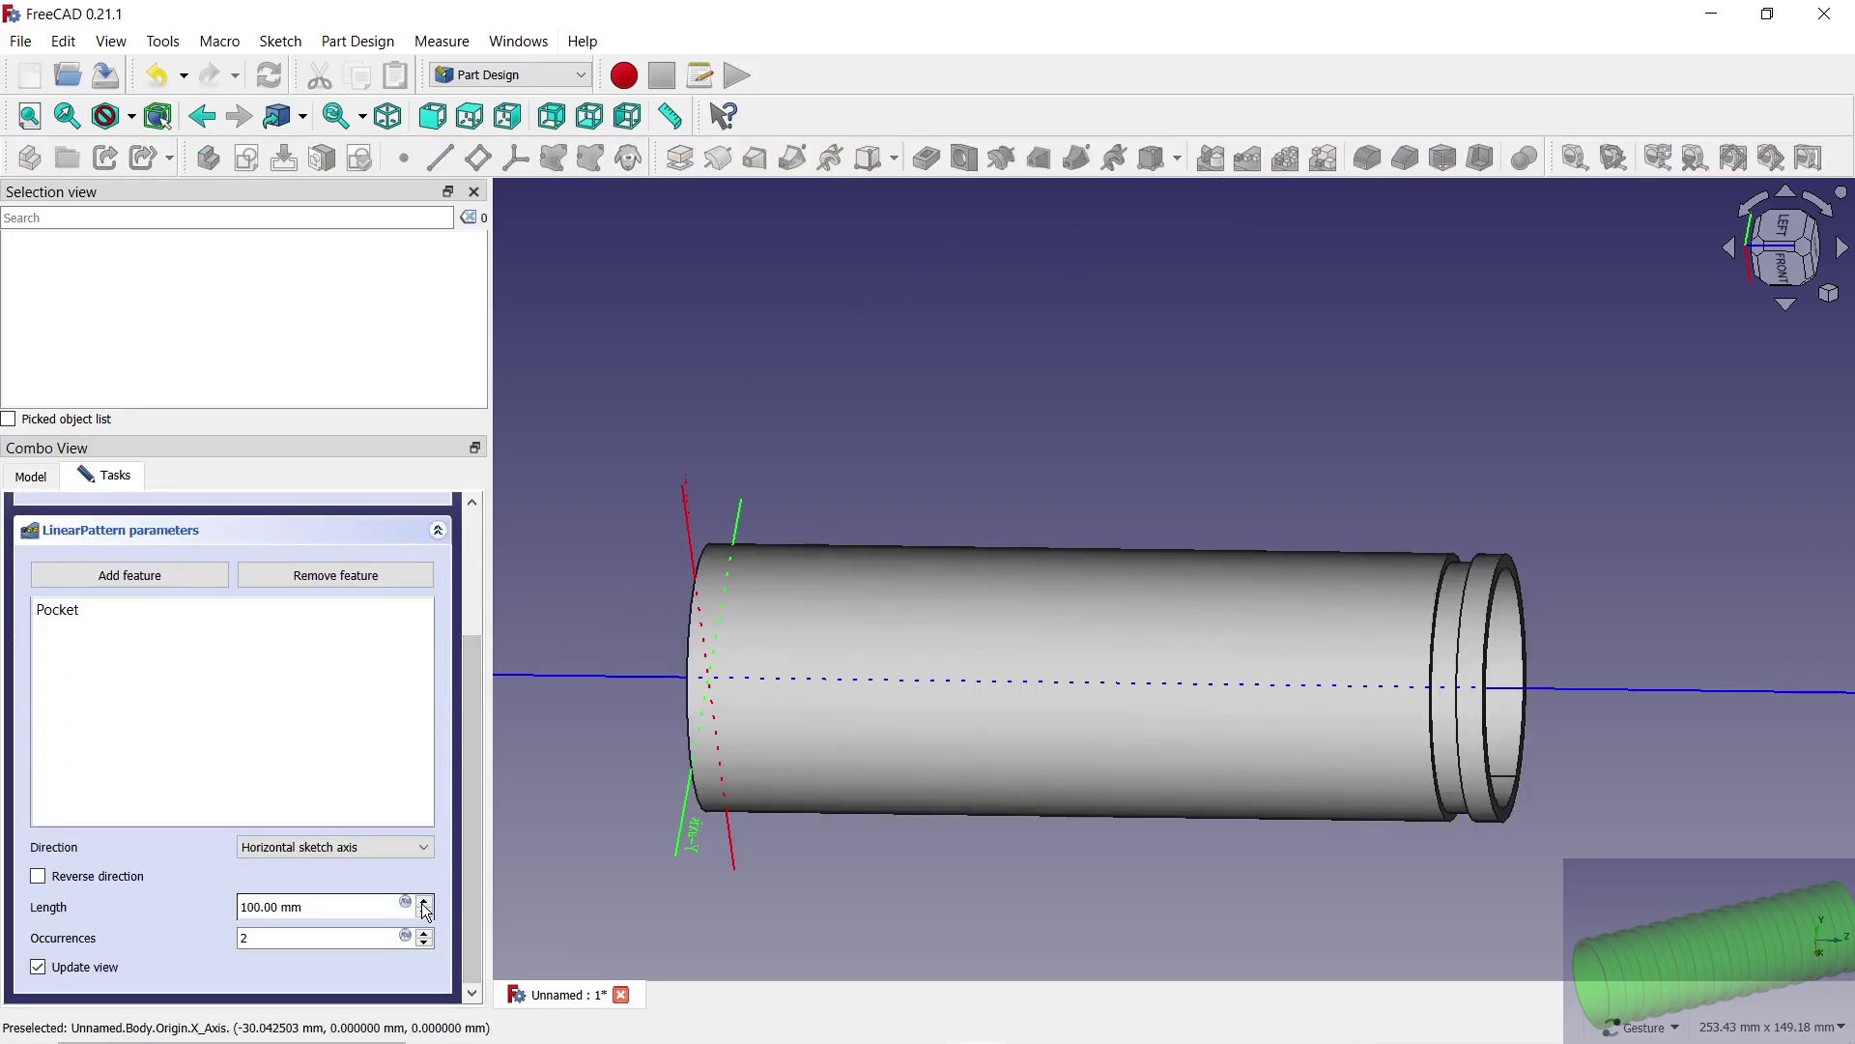
click(426, 847)
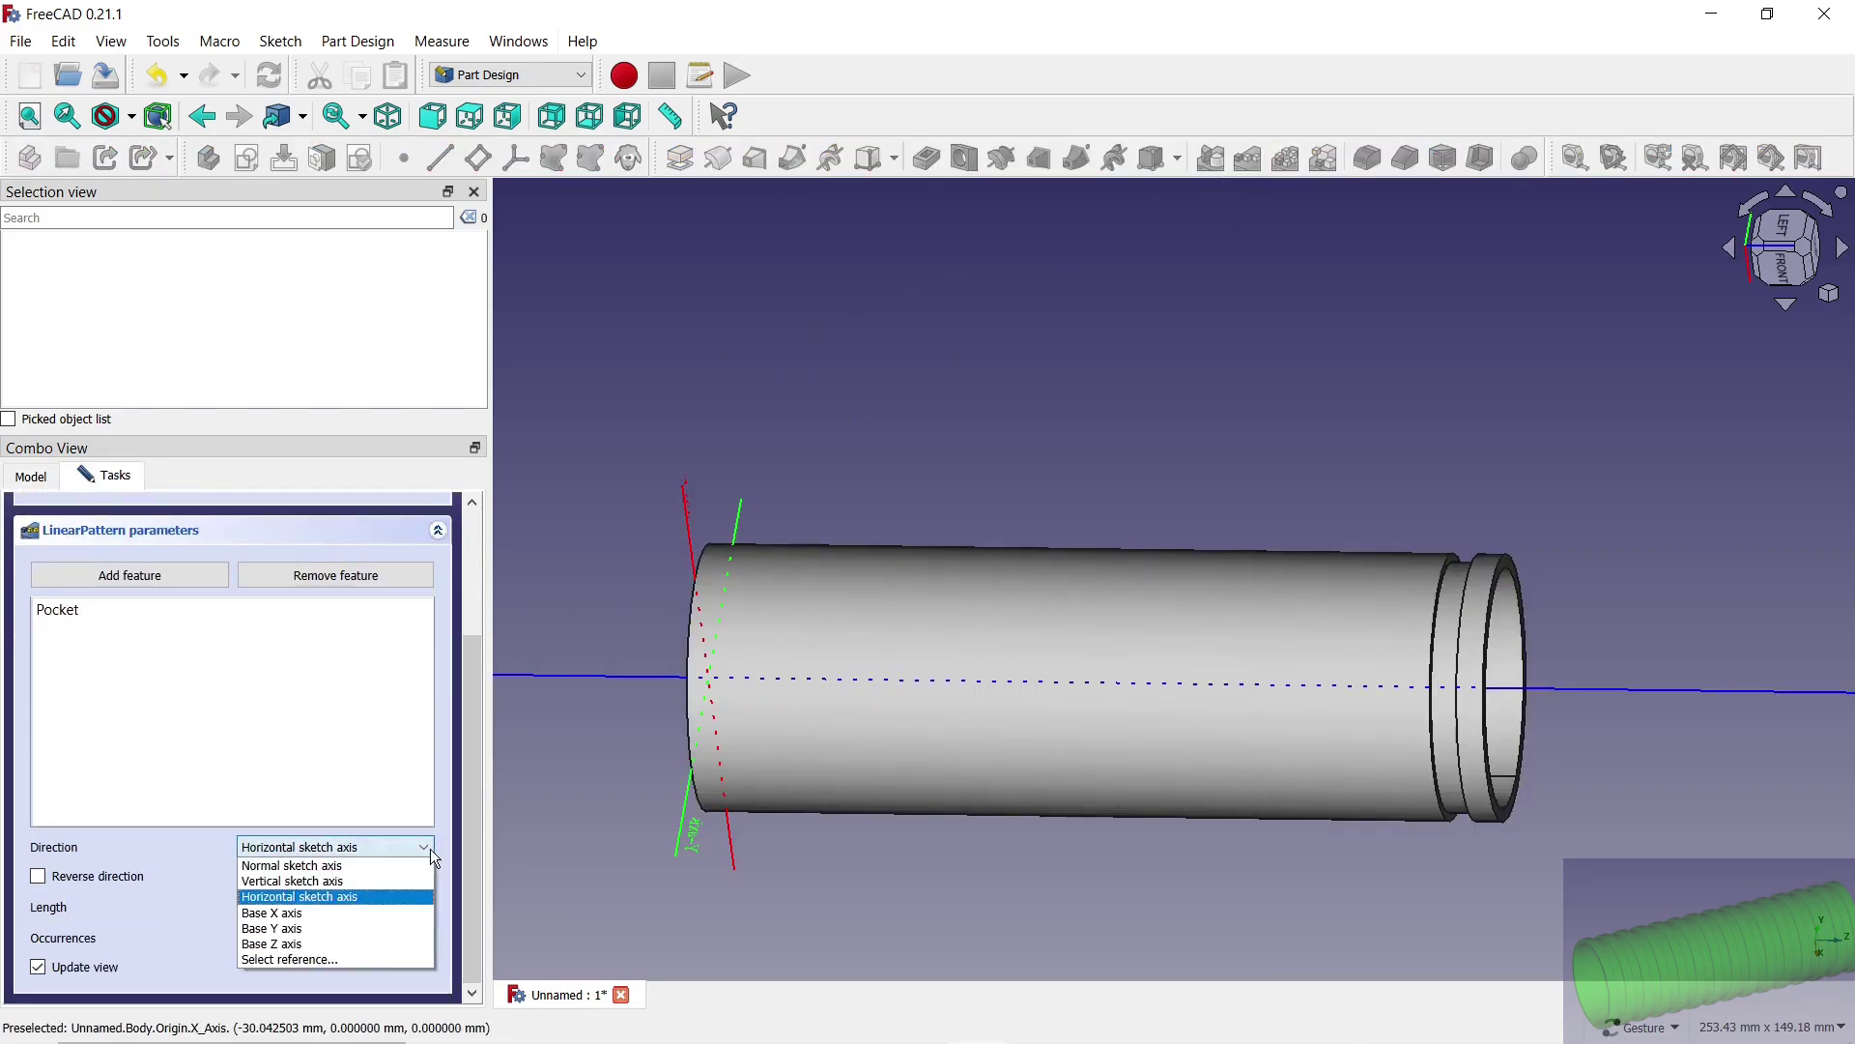
click(344, 958)
click(576, 675)
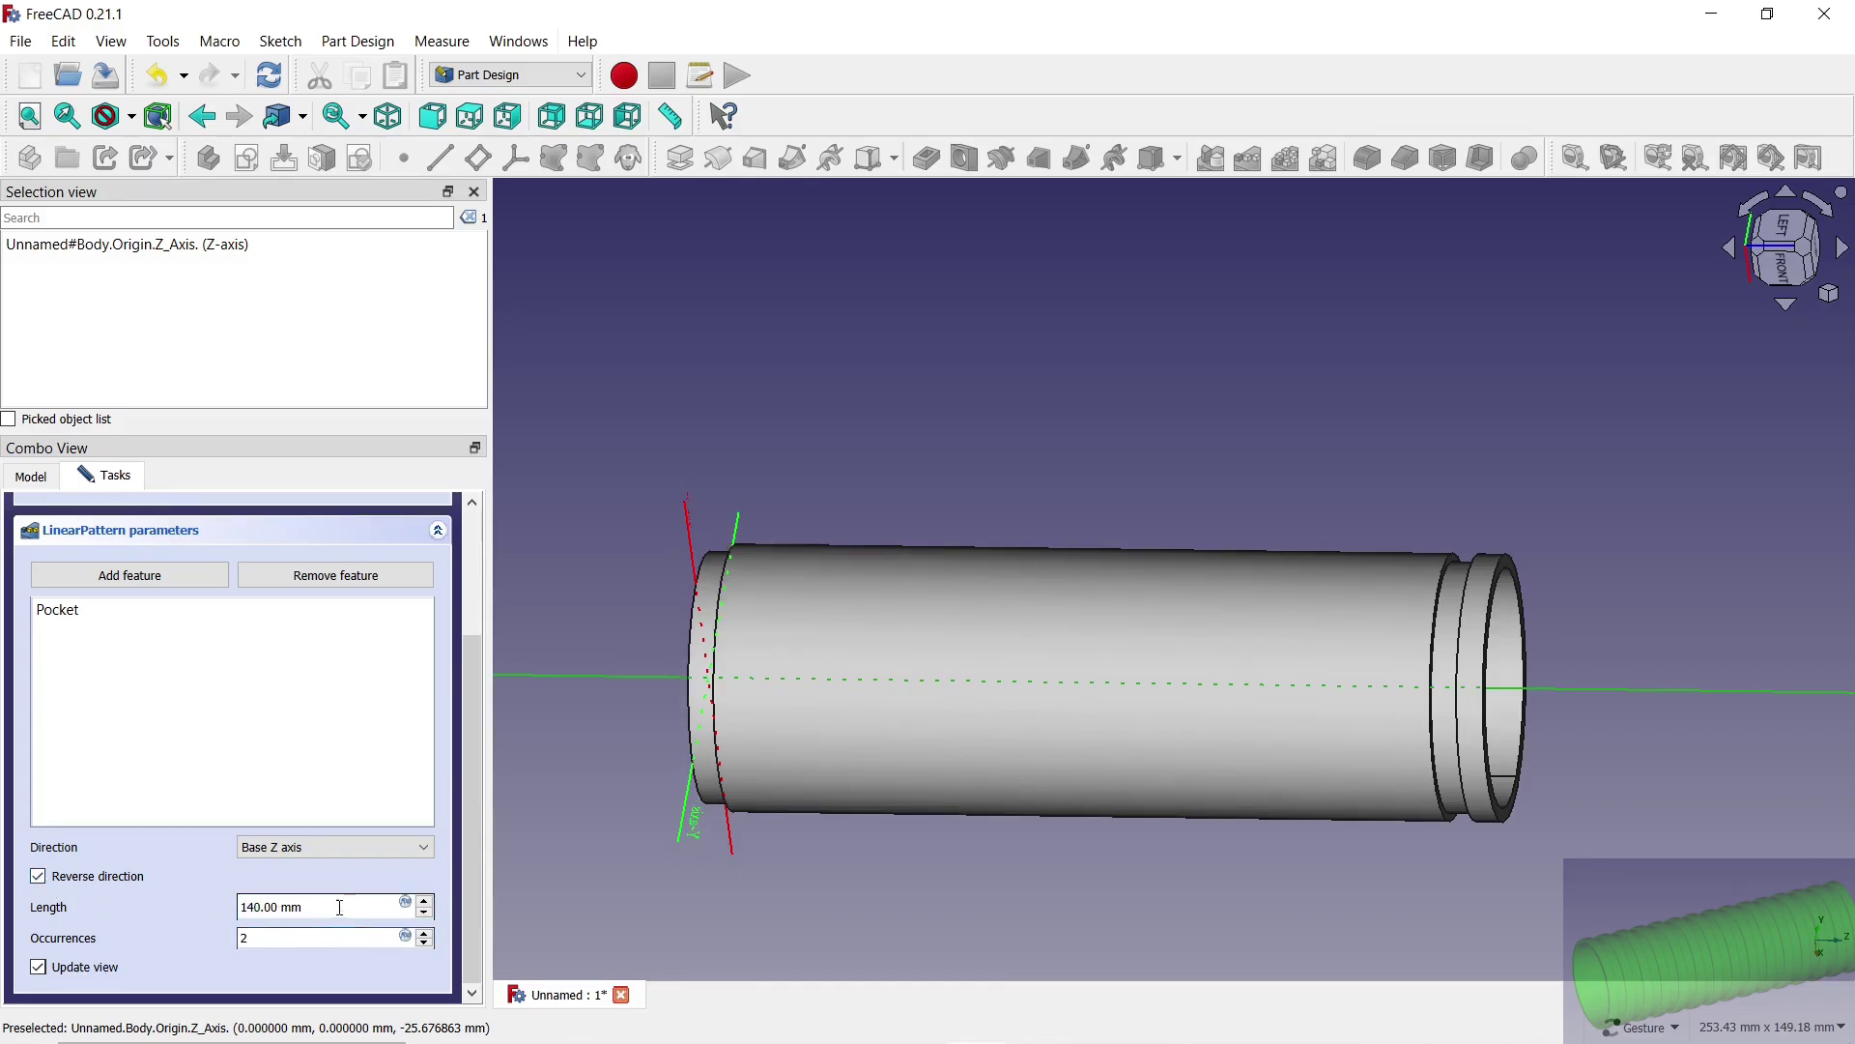
click(427, 913)
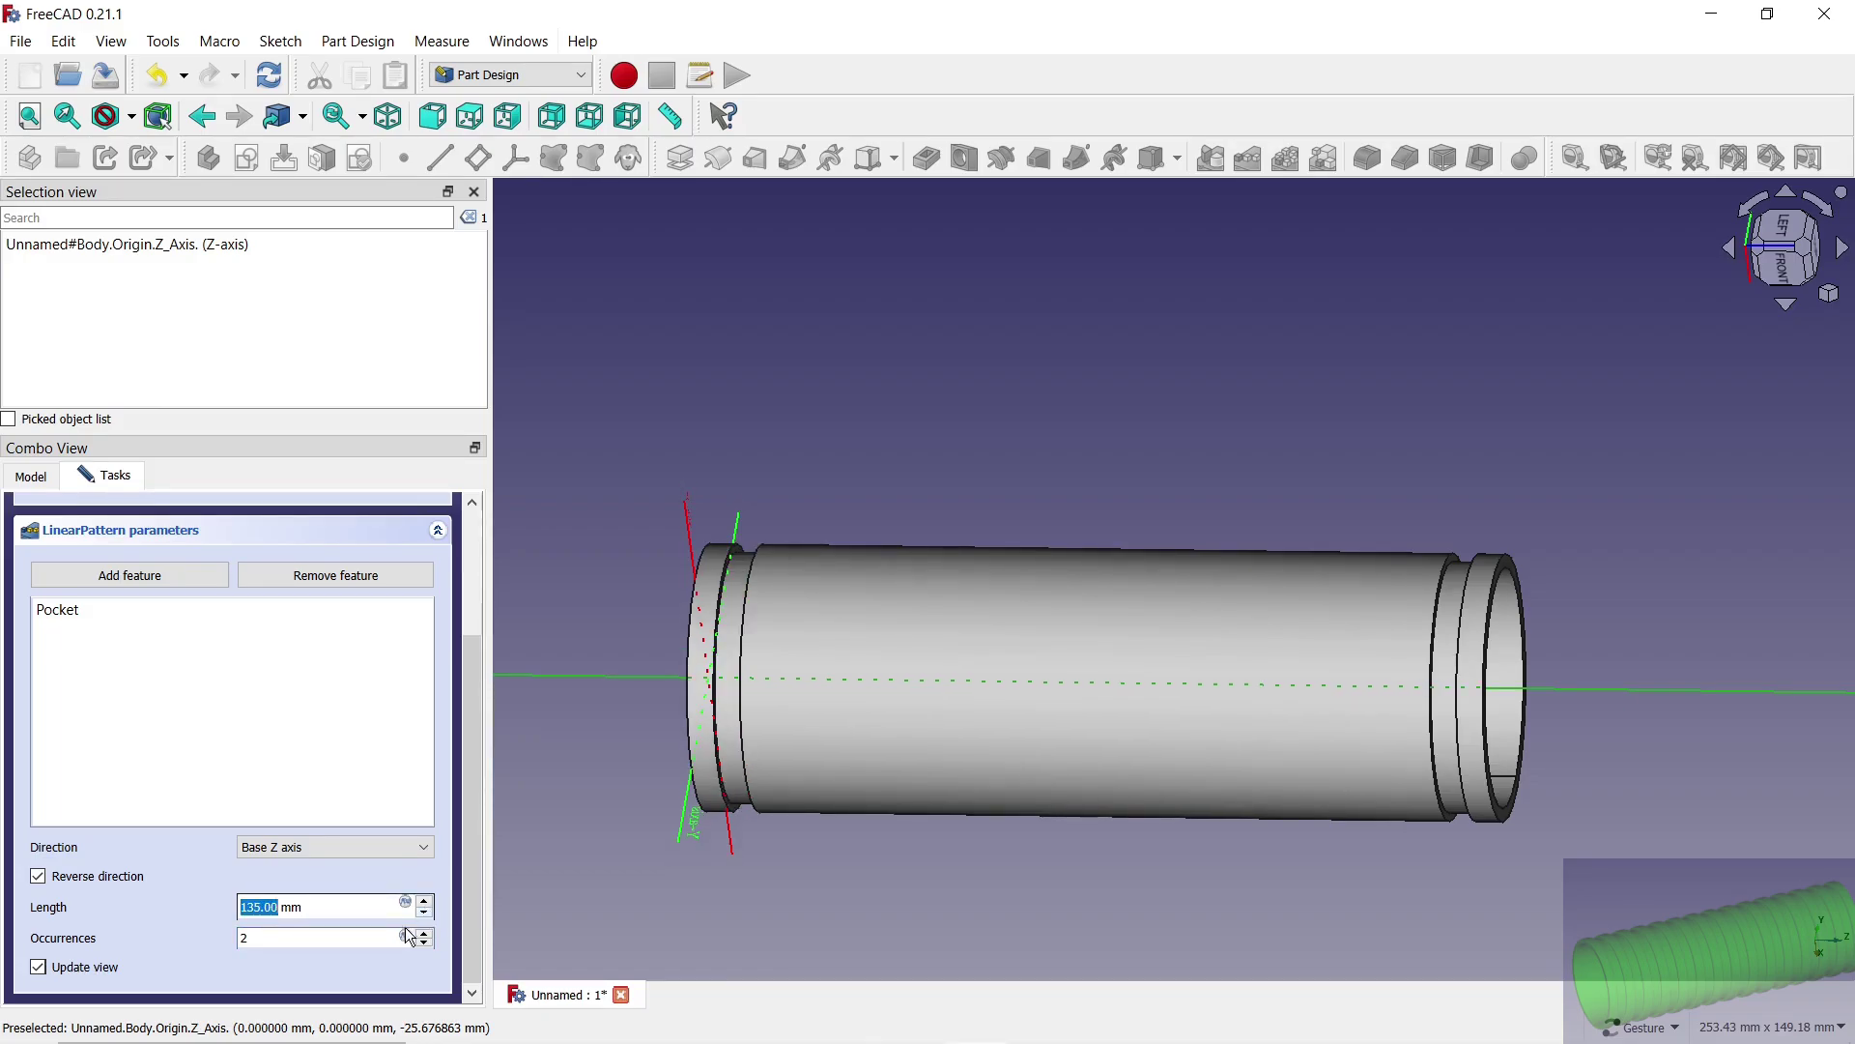
click(426, 932)
click(425, 932)
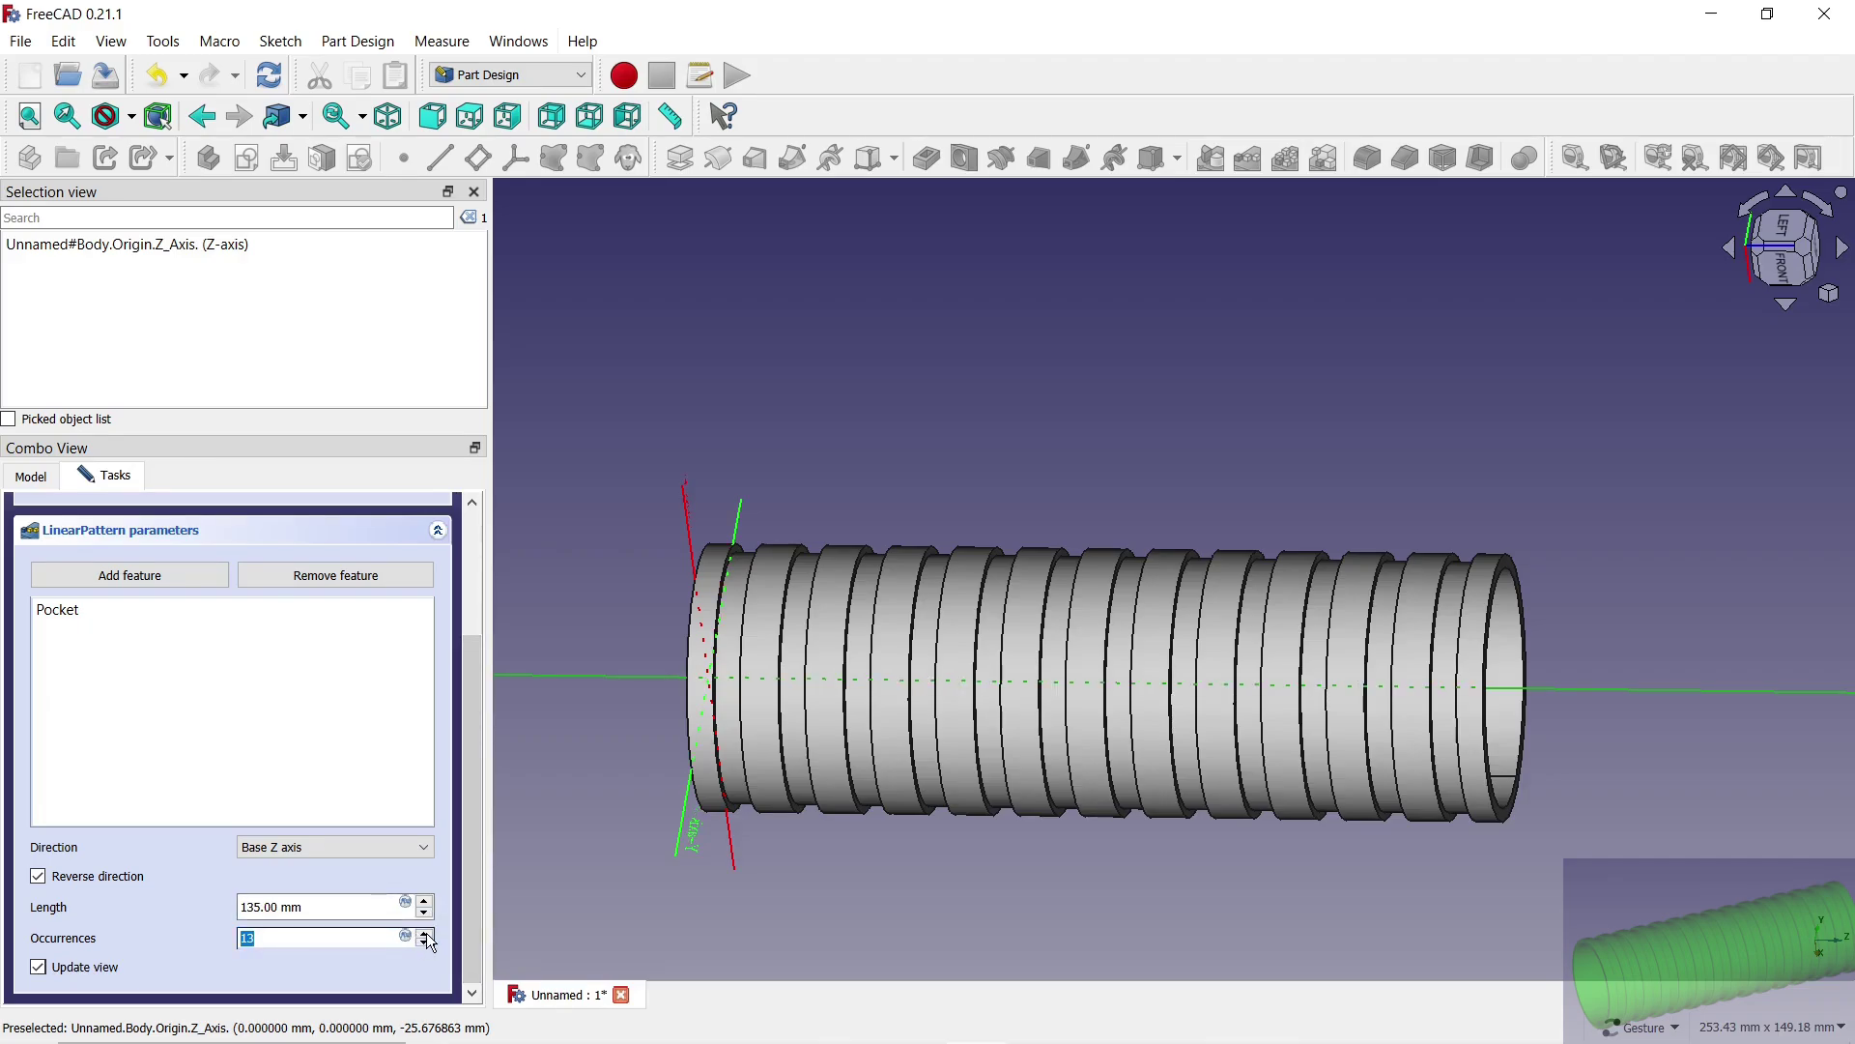
scroll(431, 944, up, 1)
scroll(482, 798, up, 1)
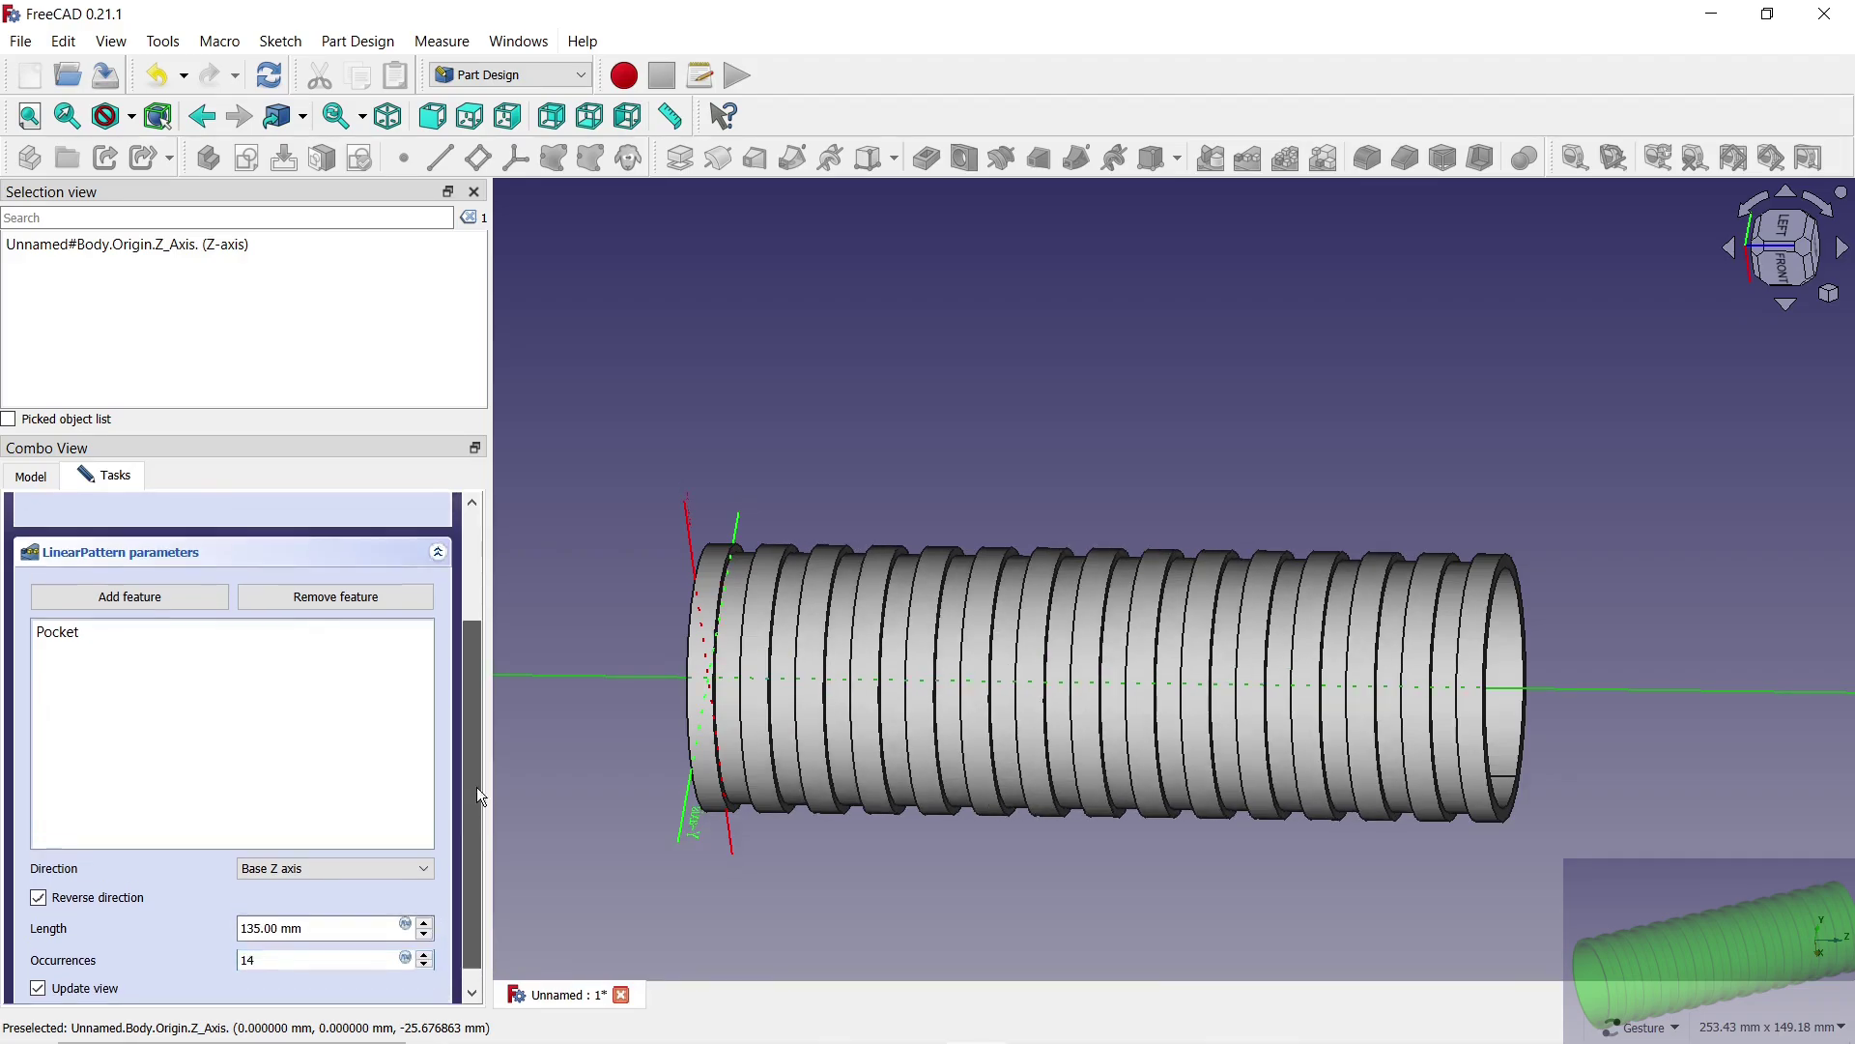
scroll(481, 797, up, 5)
Step: Accept the pattern and fillet all edges of the tube with a 0.5 mm radius
click(185, 526)
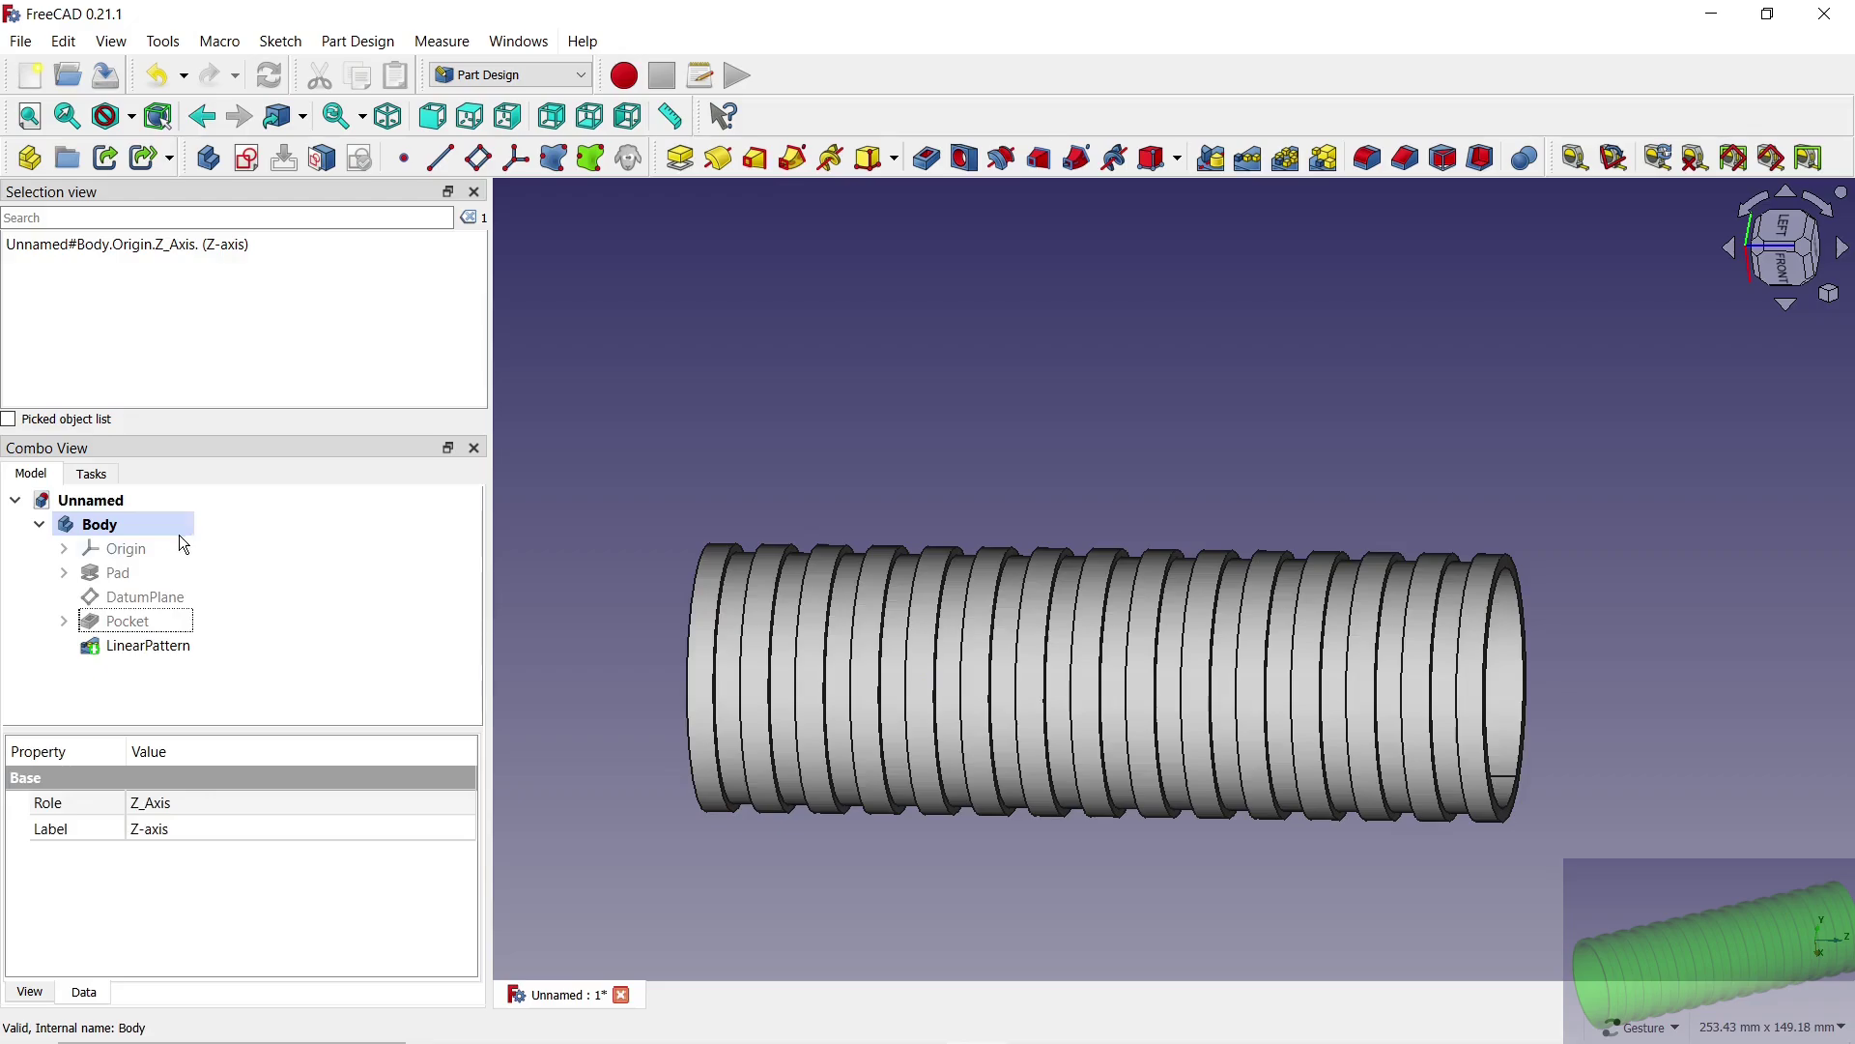
mouse_move(526, 634)
mouse_down()
mouse_move(725, 676)
mouse_move(877, 627)
mouse_move(717, 684)
mouse_up()
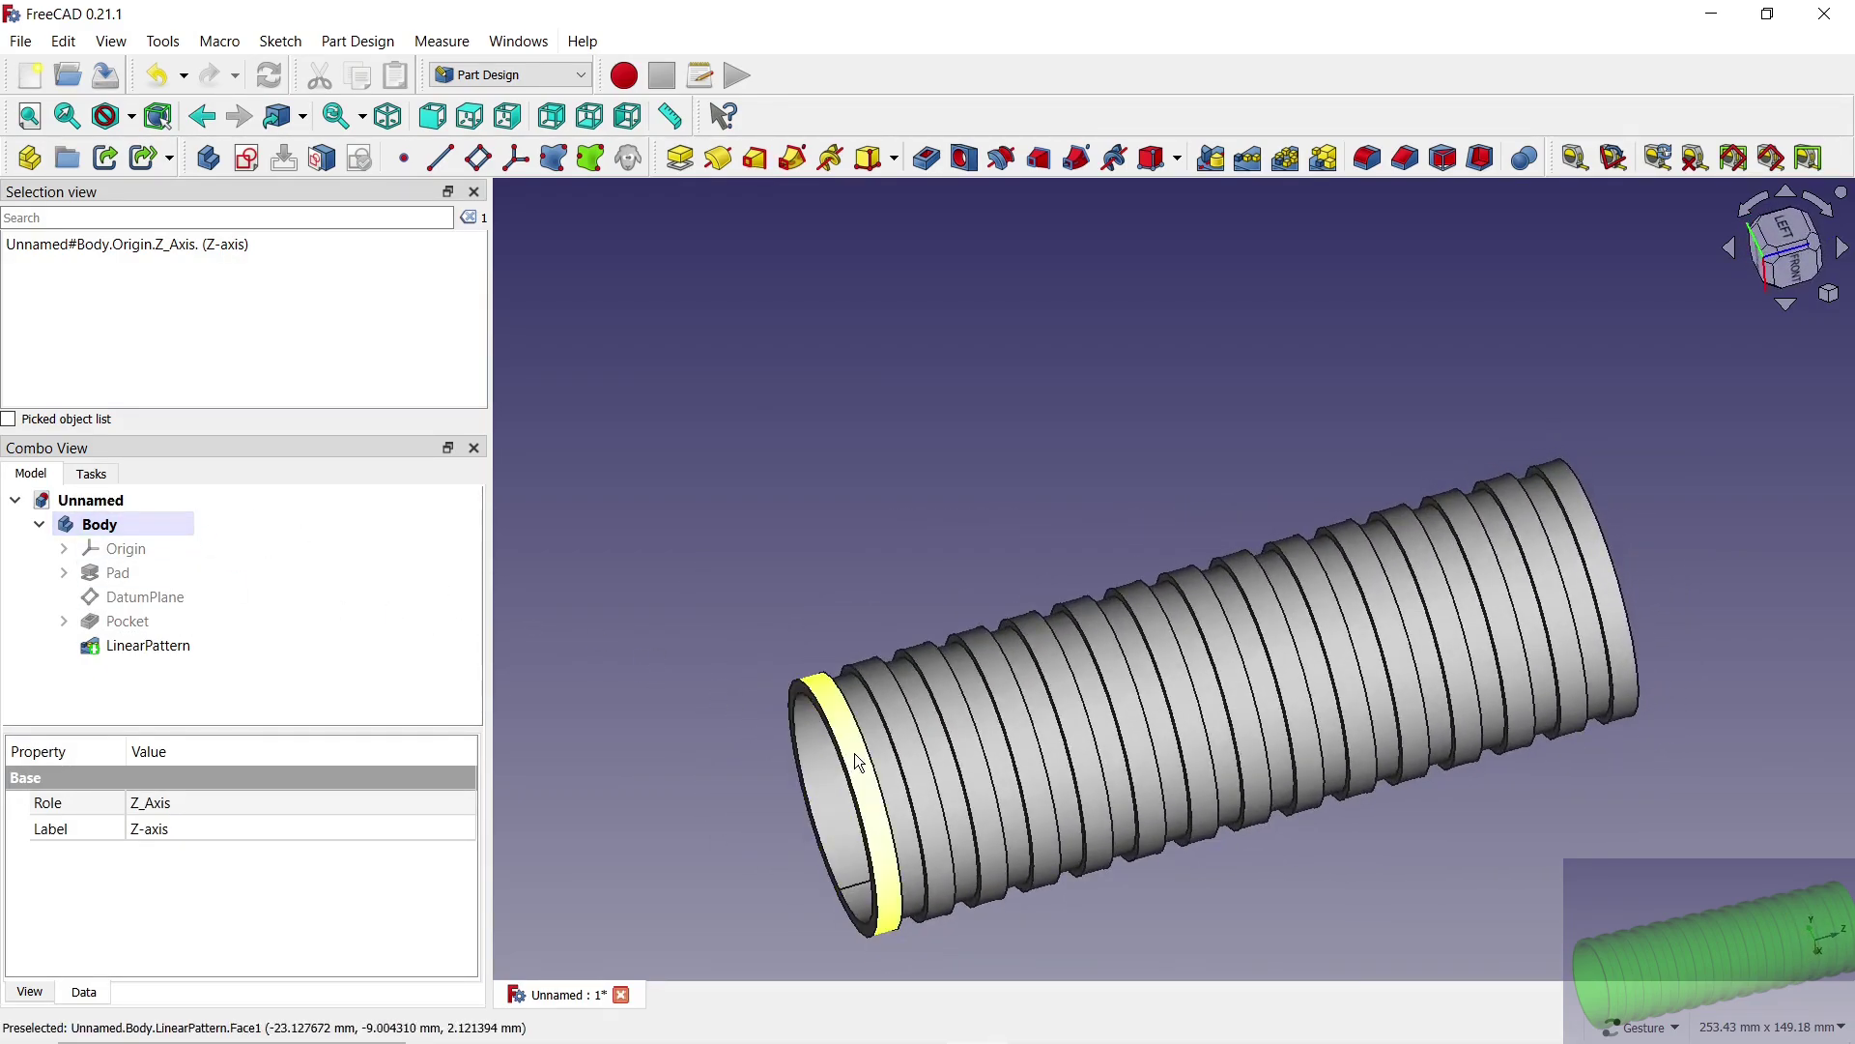
click(846, 802)
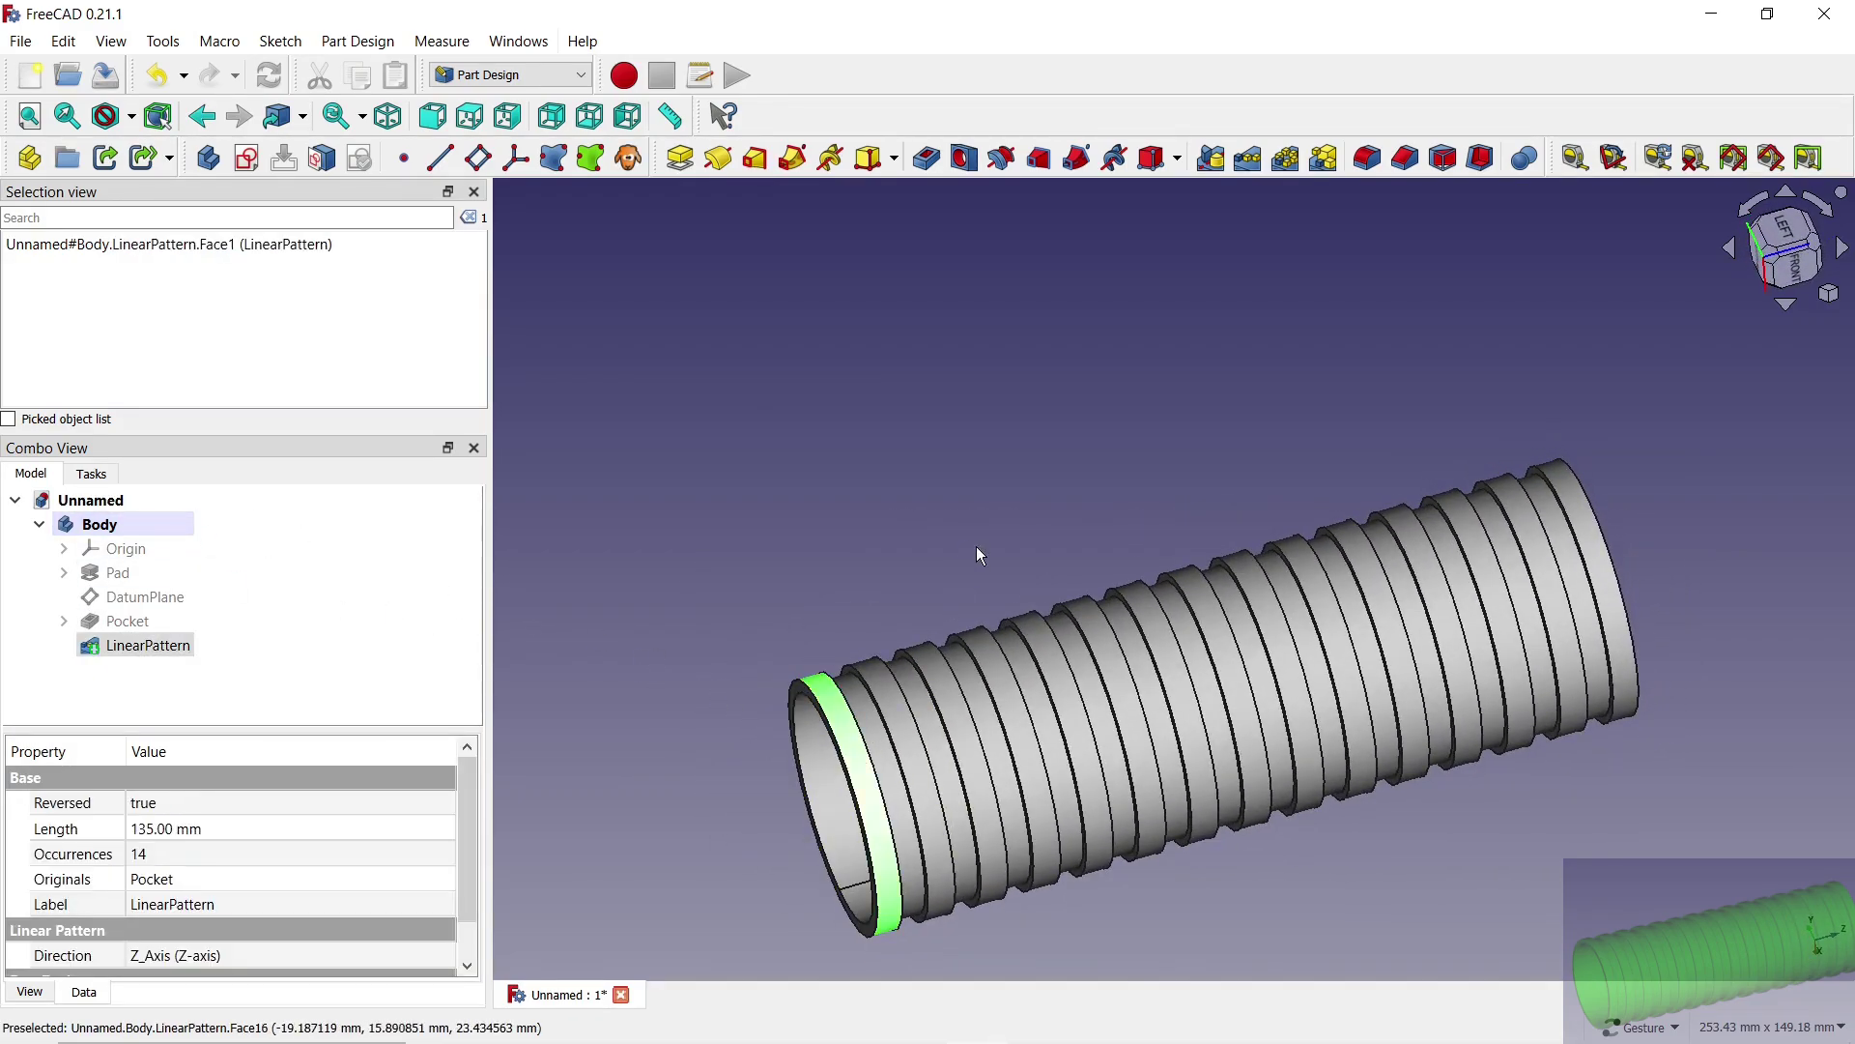
click(1371, 160)
click(38, 922)
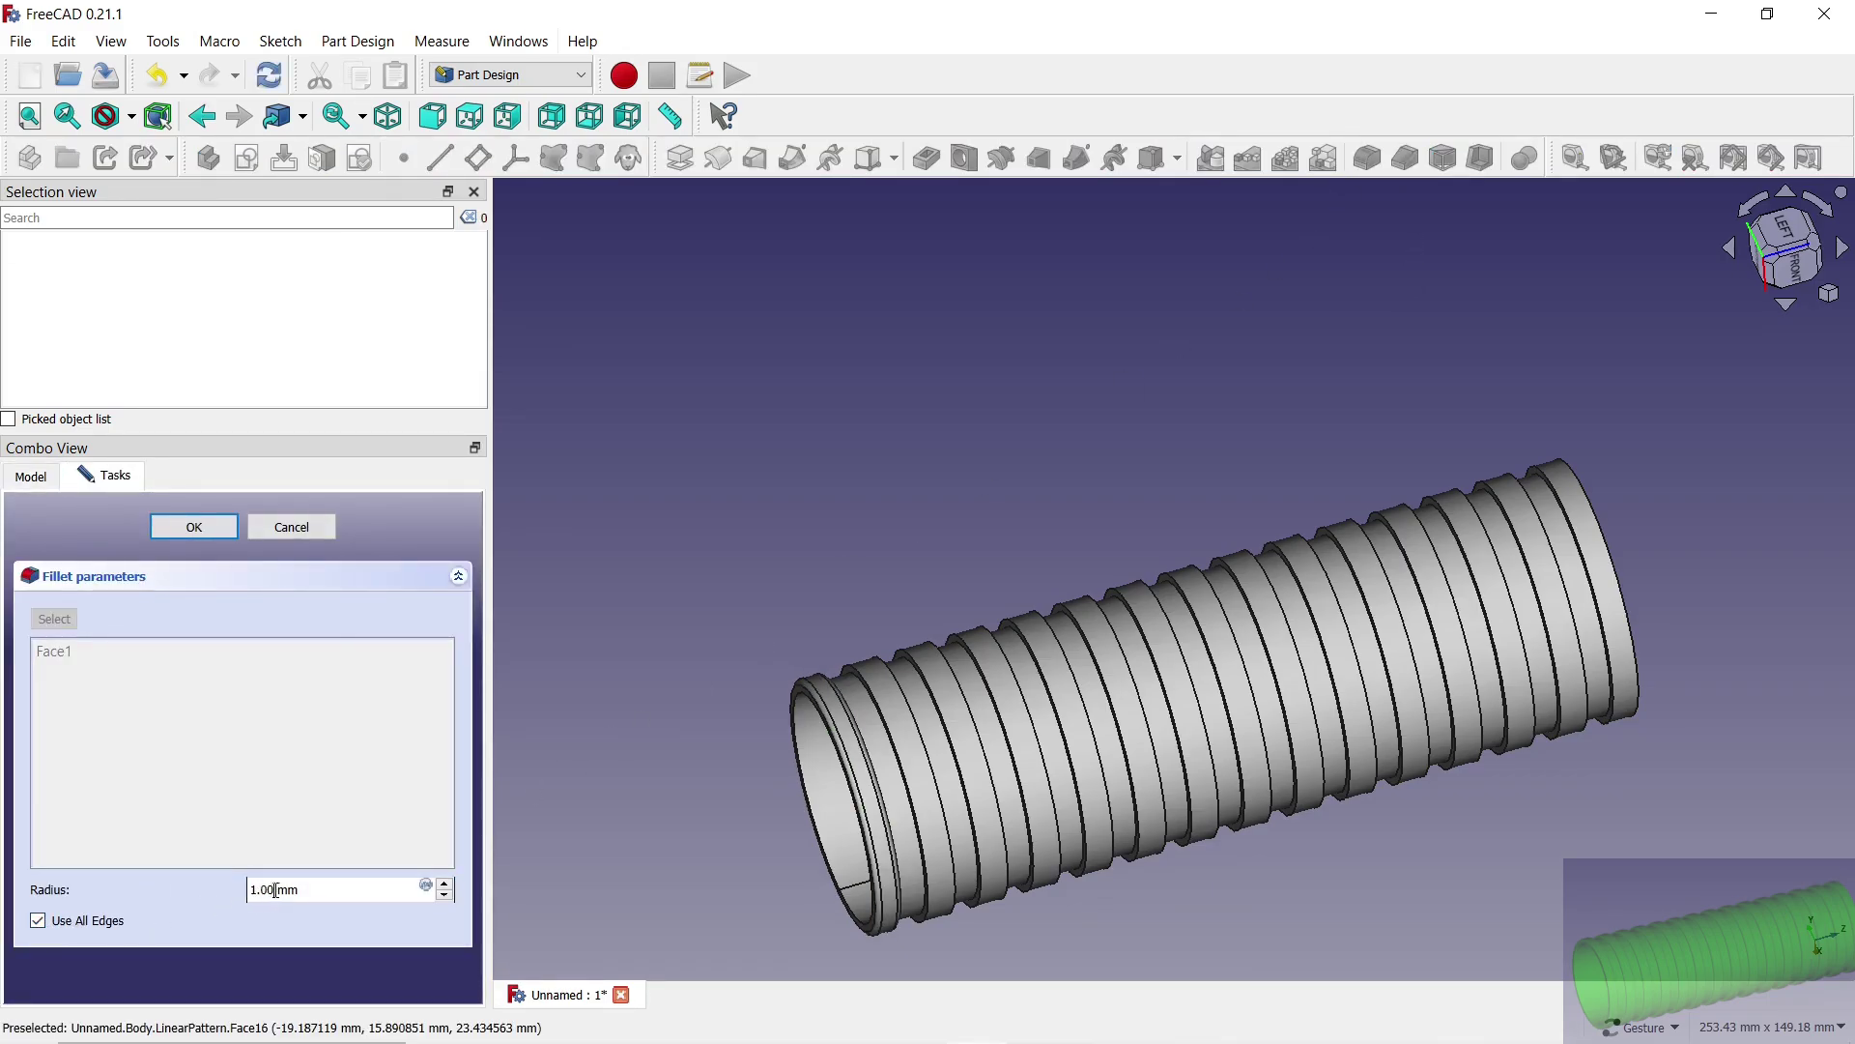
drag(302, 890, 125, 897)
text(0.5)
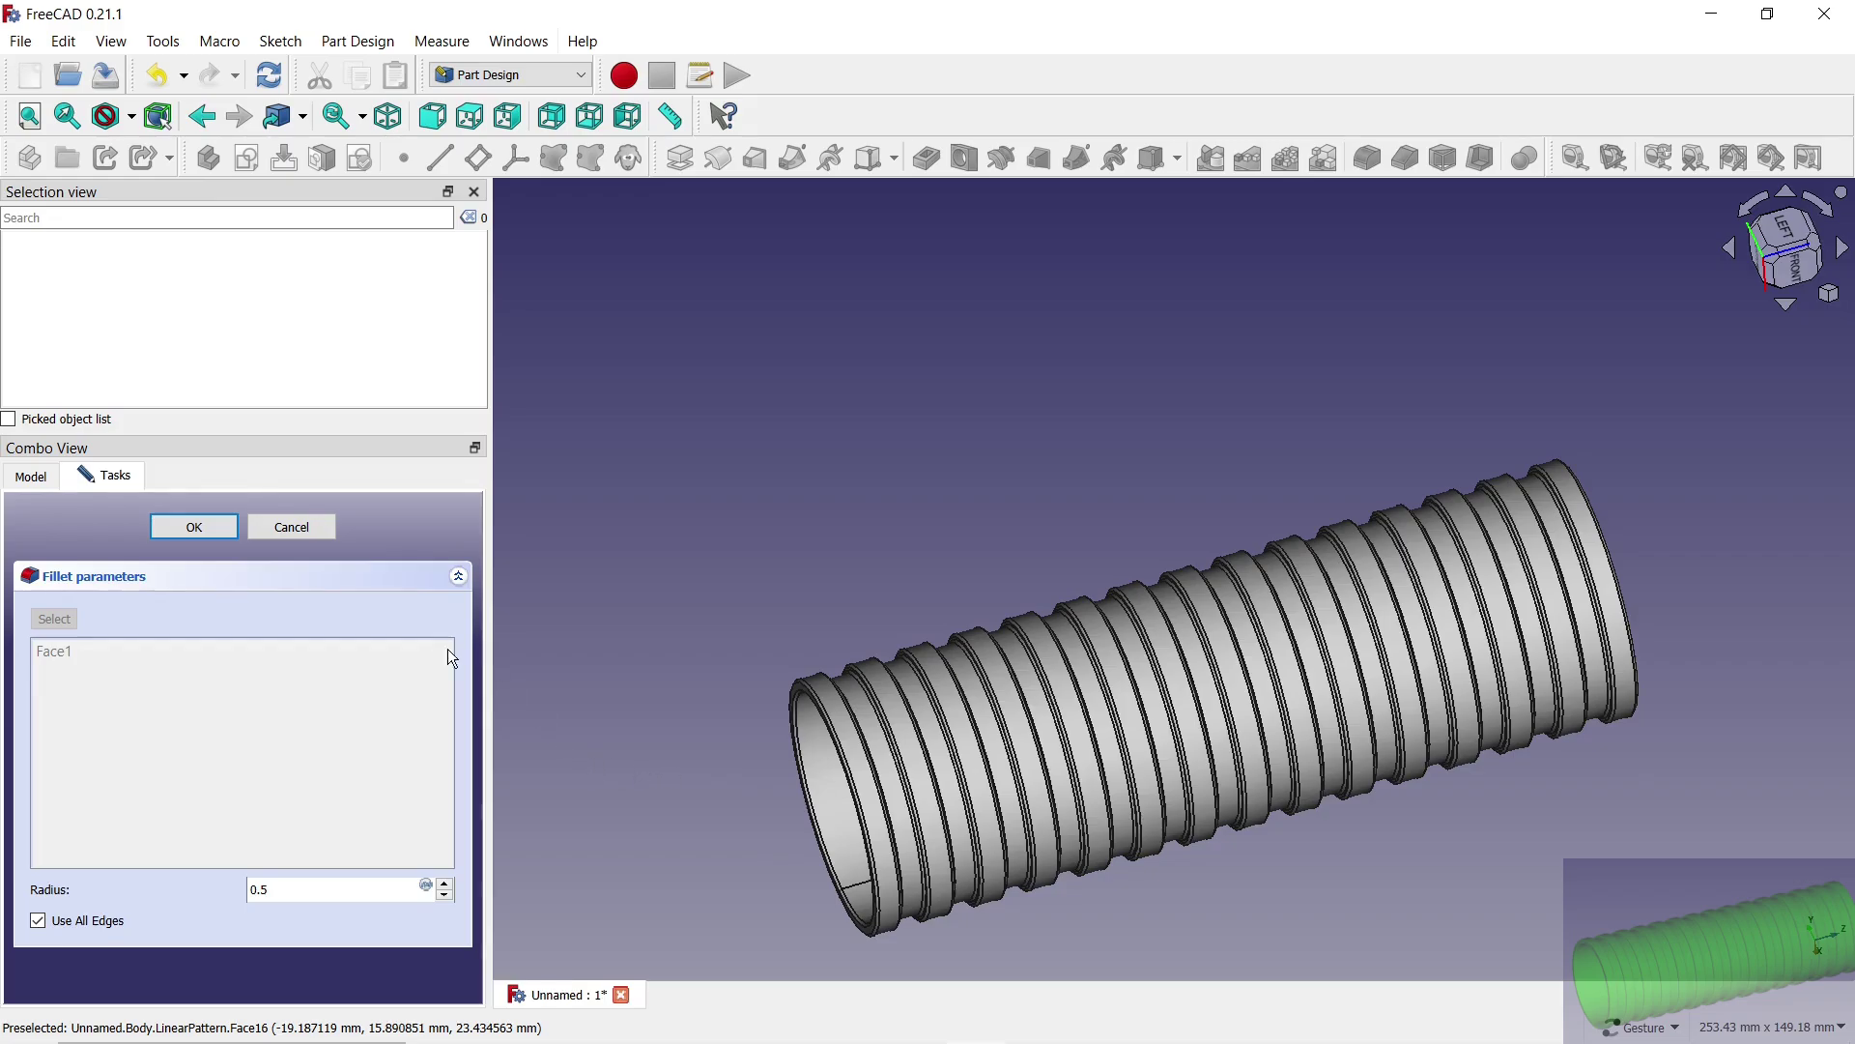
click(194, 527)
Step: Set the Body's display mode to Shaded and its shape colour to green (#00aa00)
click(131, 525)
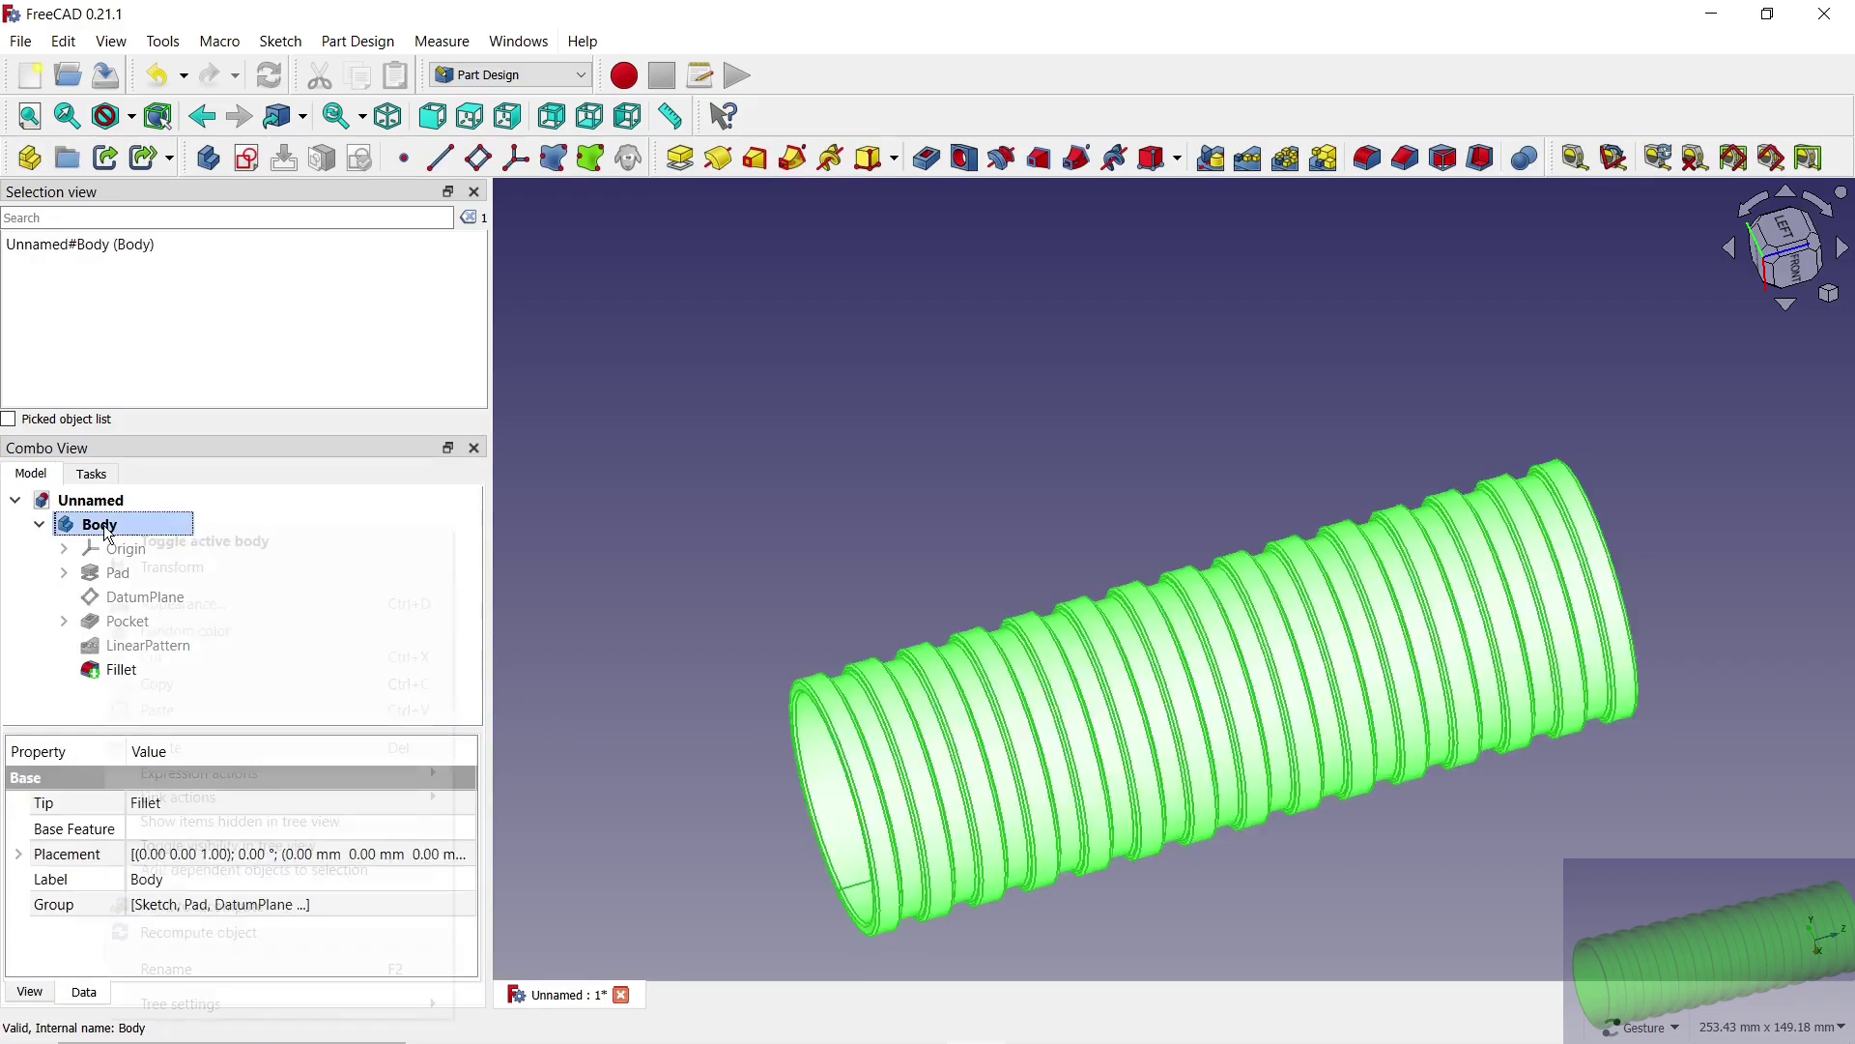
right_click(106, 527)
click(175, 605)
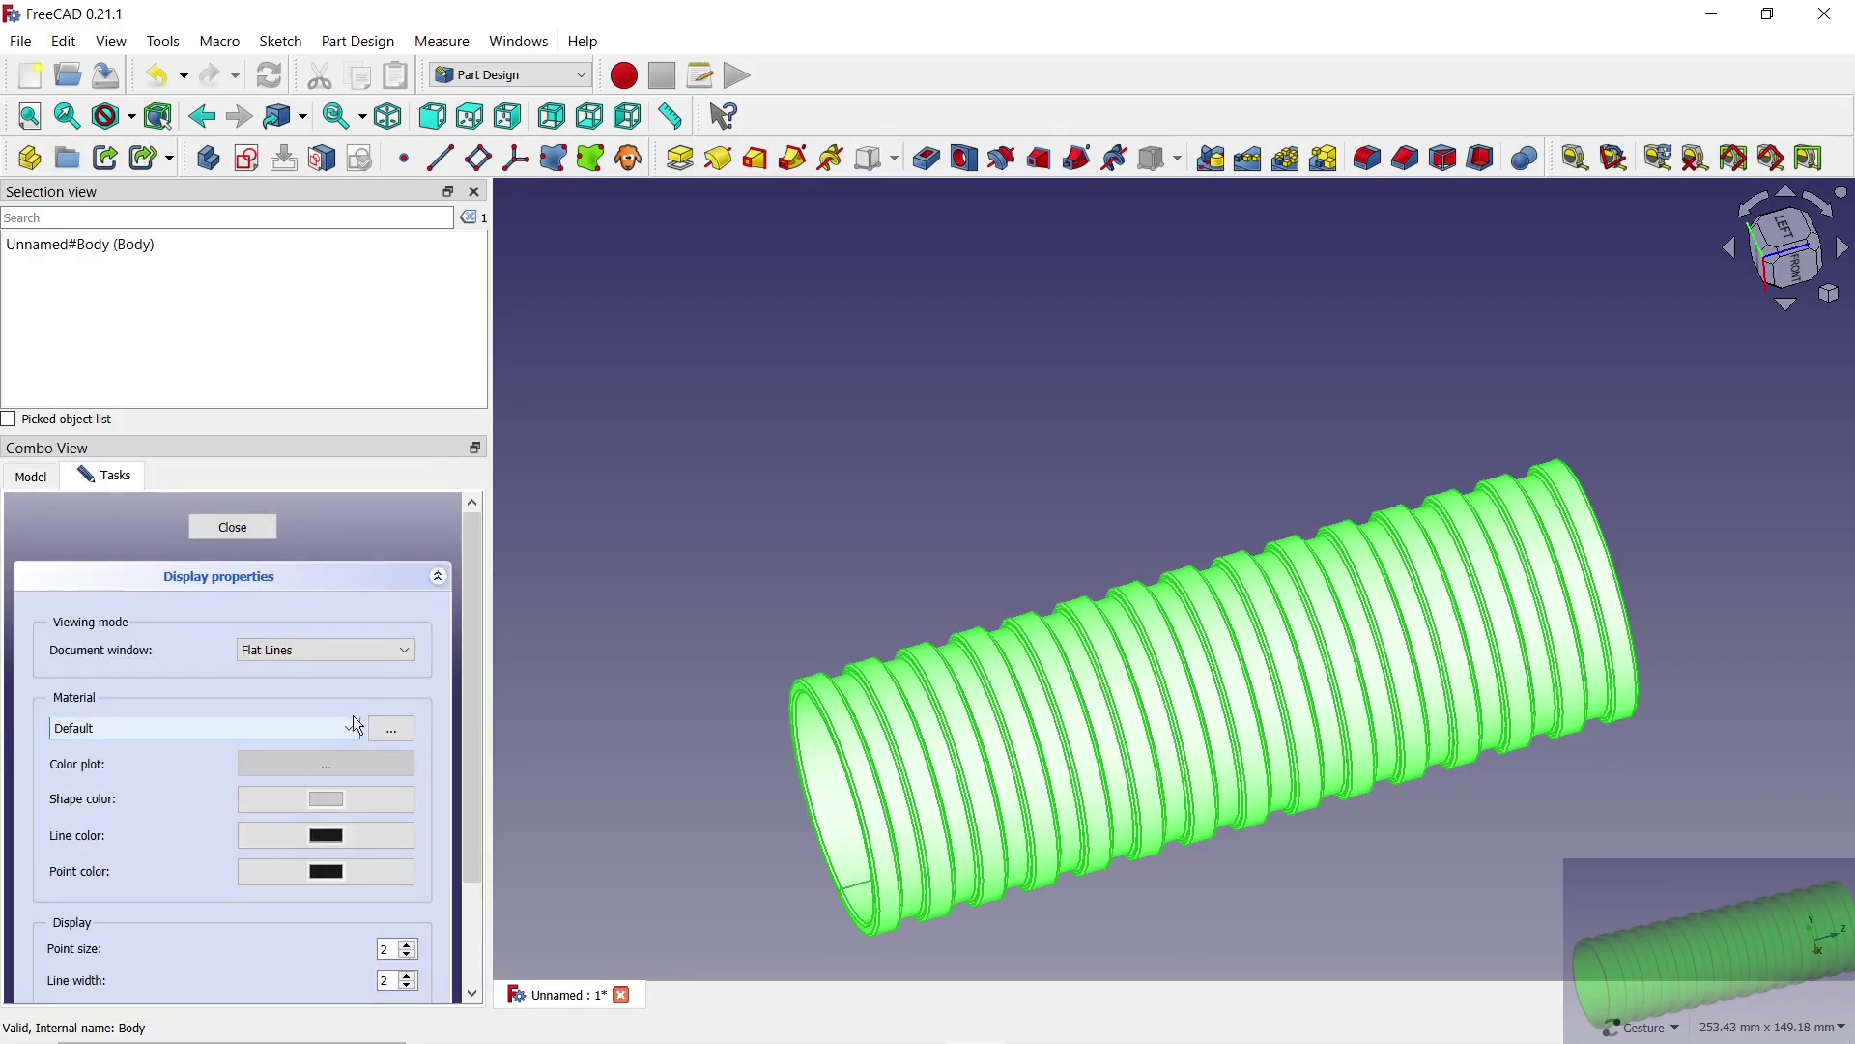
click(408, 648)
click(386, 680)
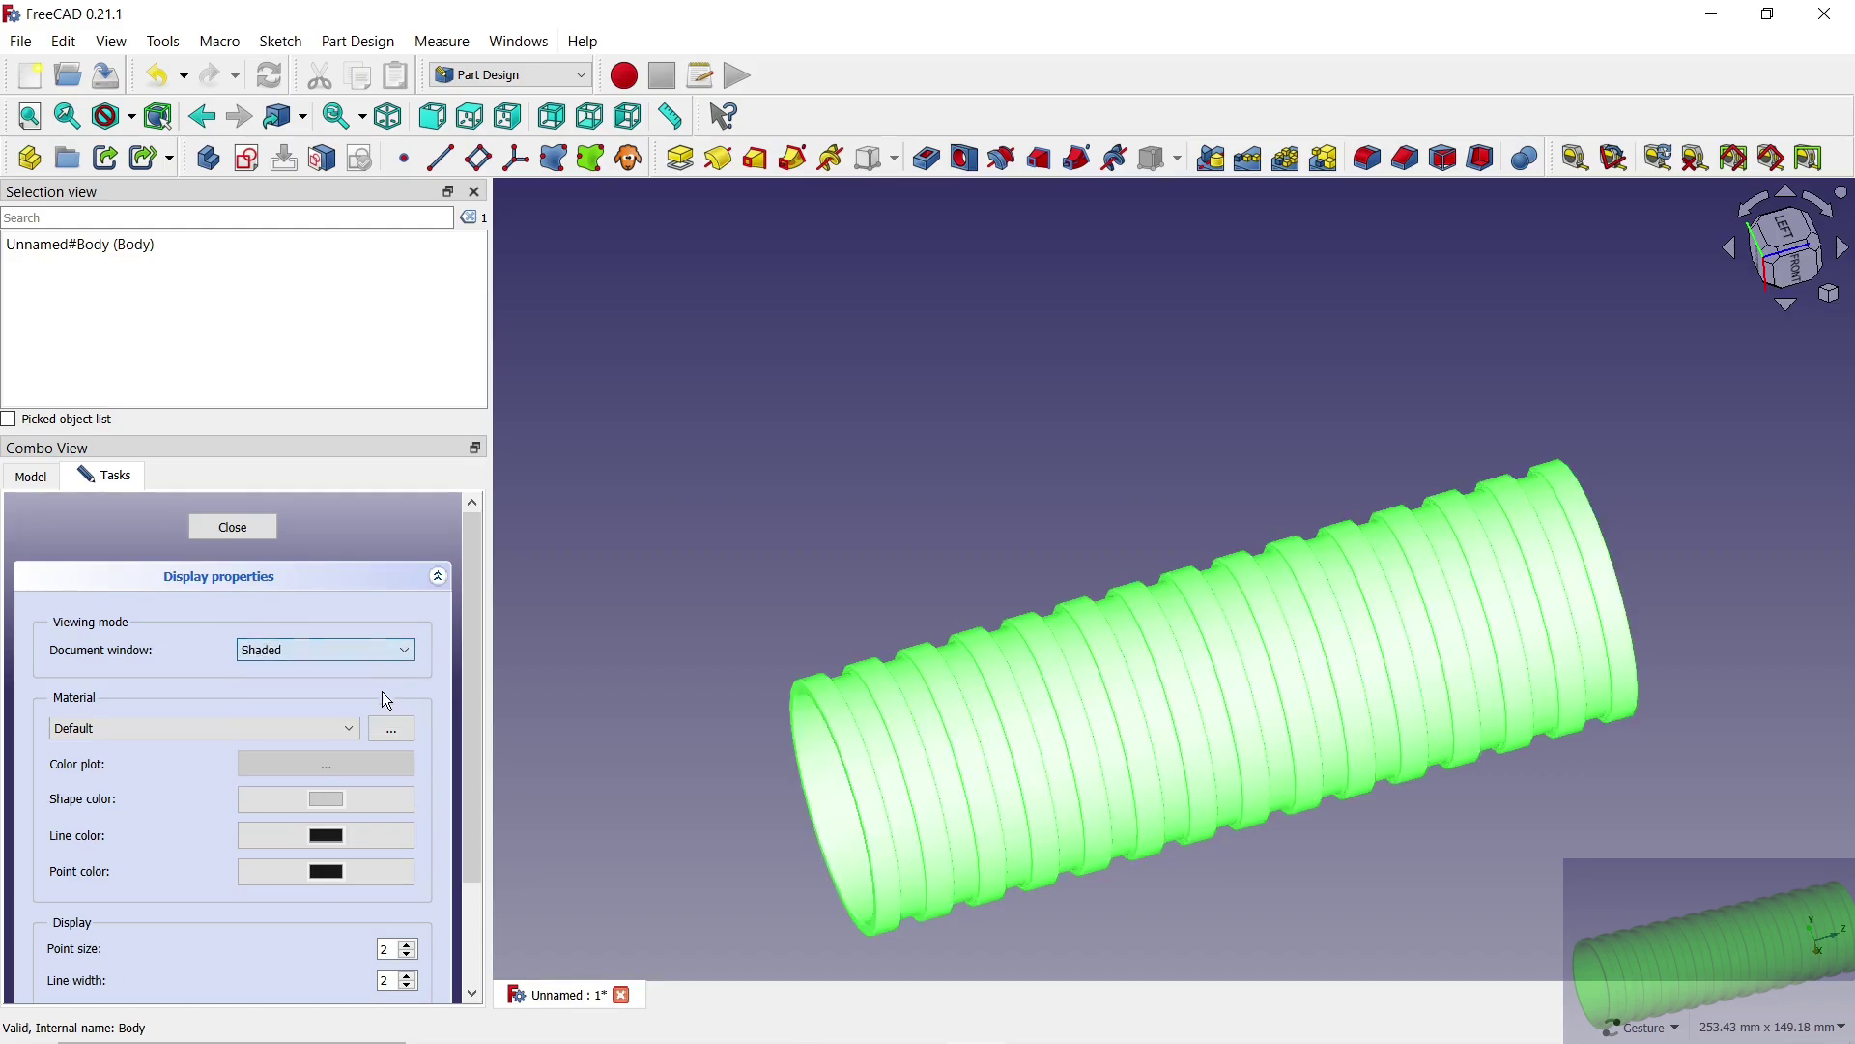
click(336, 798)
click(781, 361)
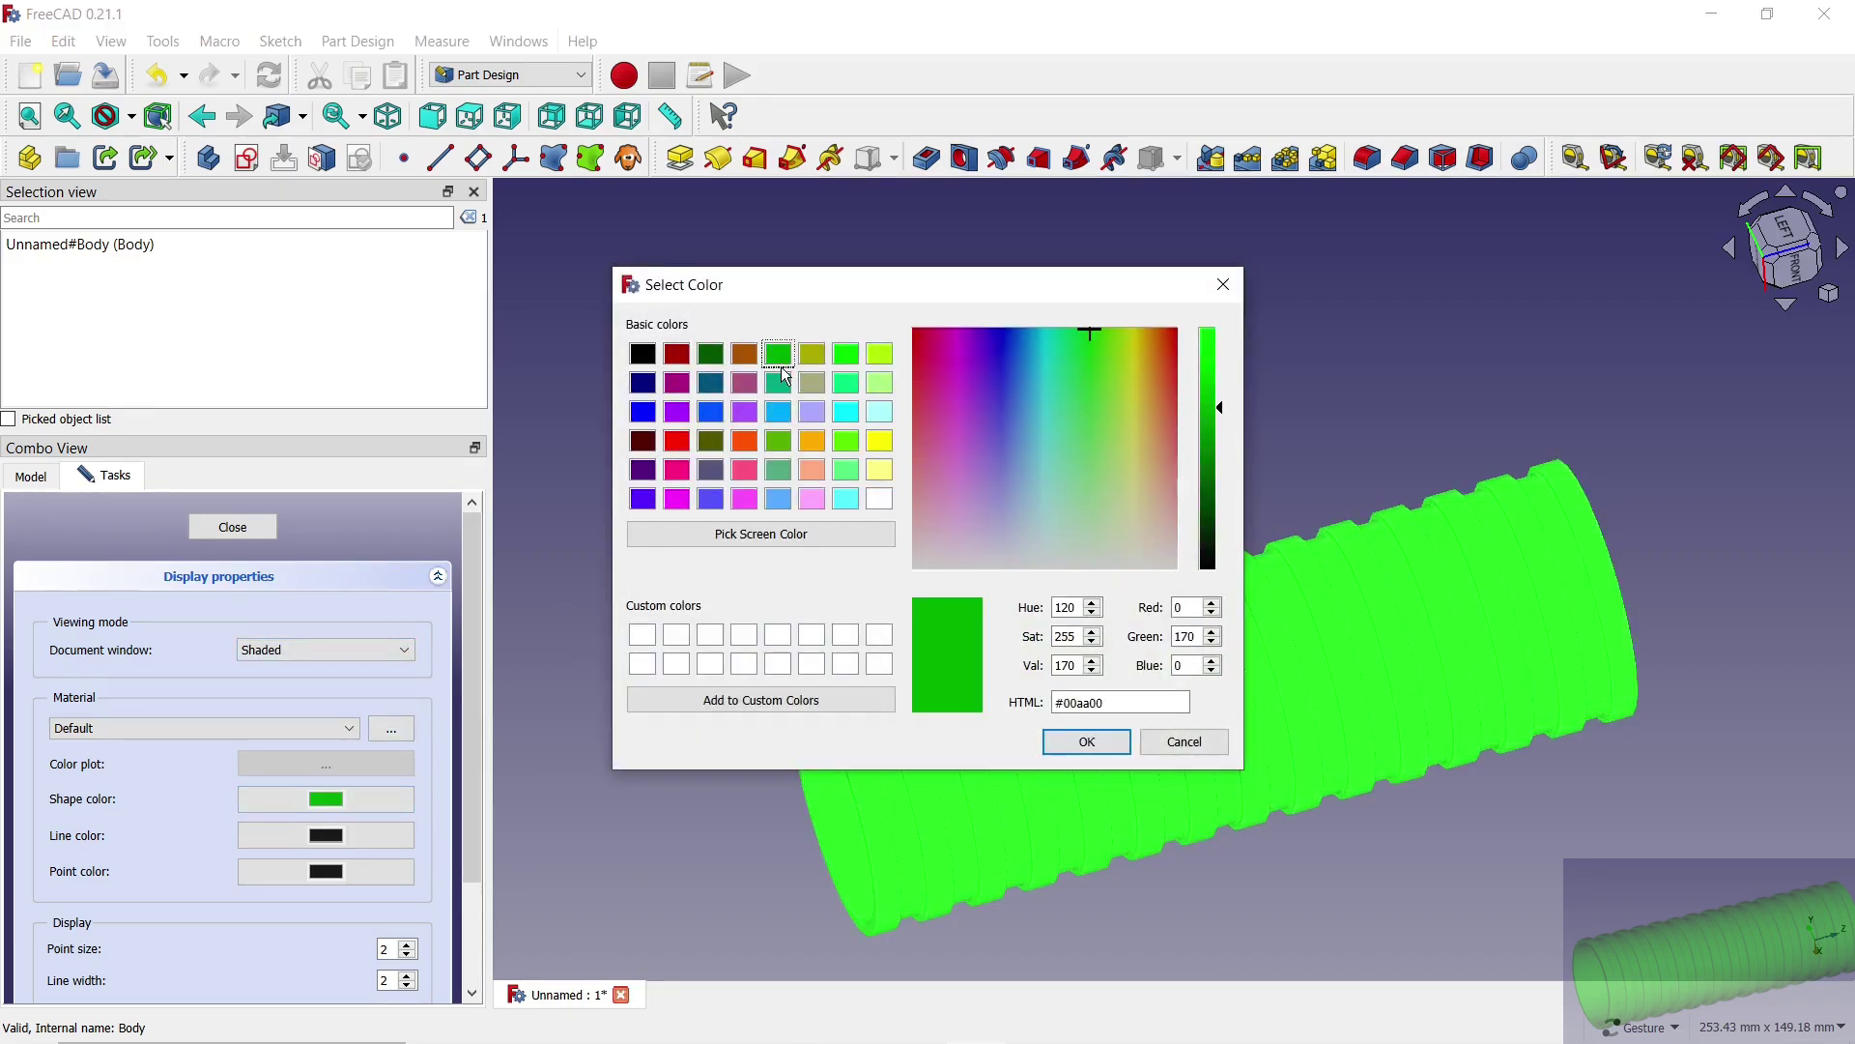
click(1087, 741)
click(231, 527)
Step: Orbit and zoom around the green ribbed tube to inspect it
click(681, 583)
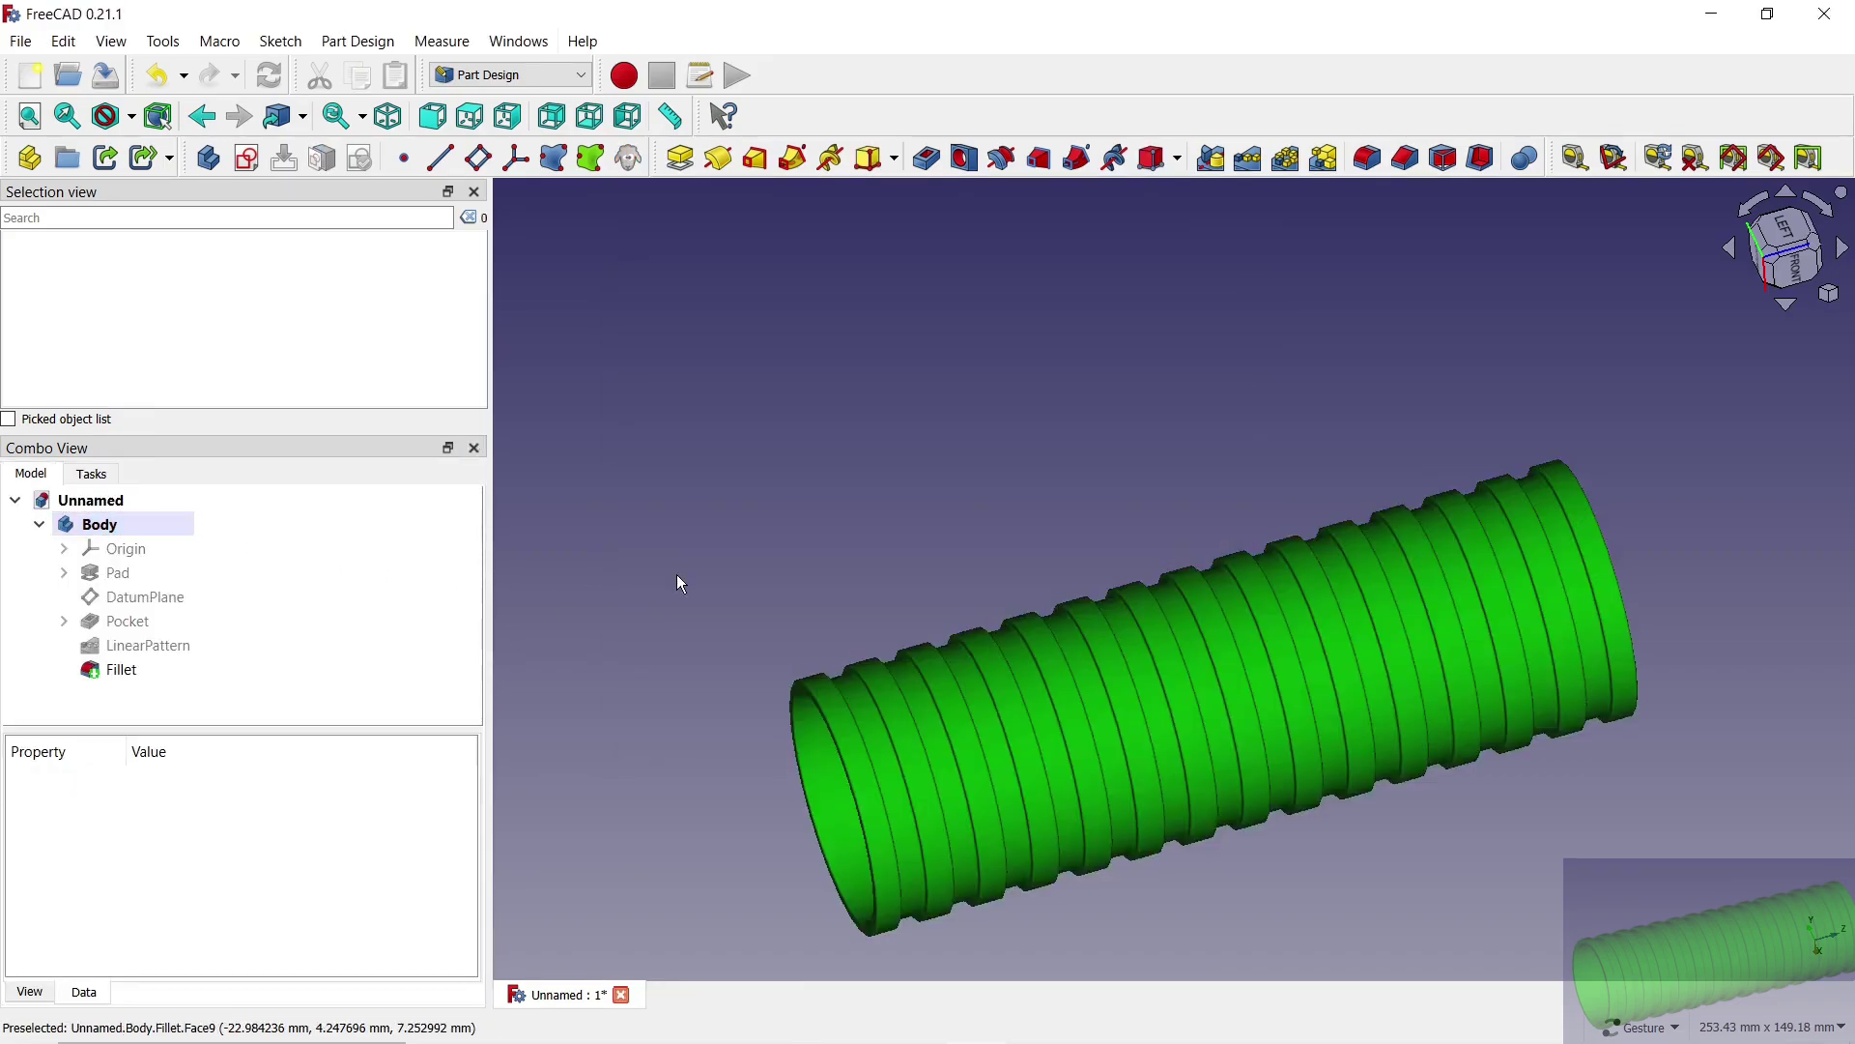
drag(653, 681, 786, 719)
scroll(1177, 625, up, 5)
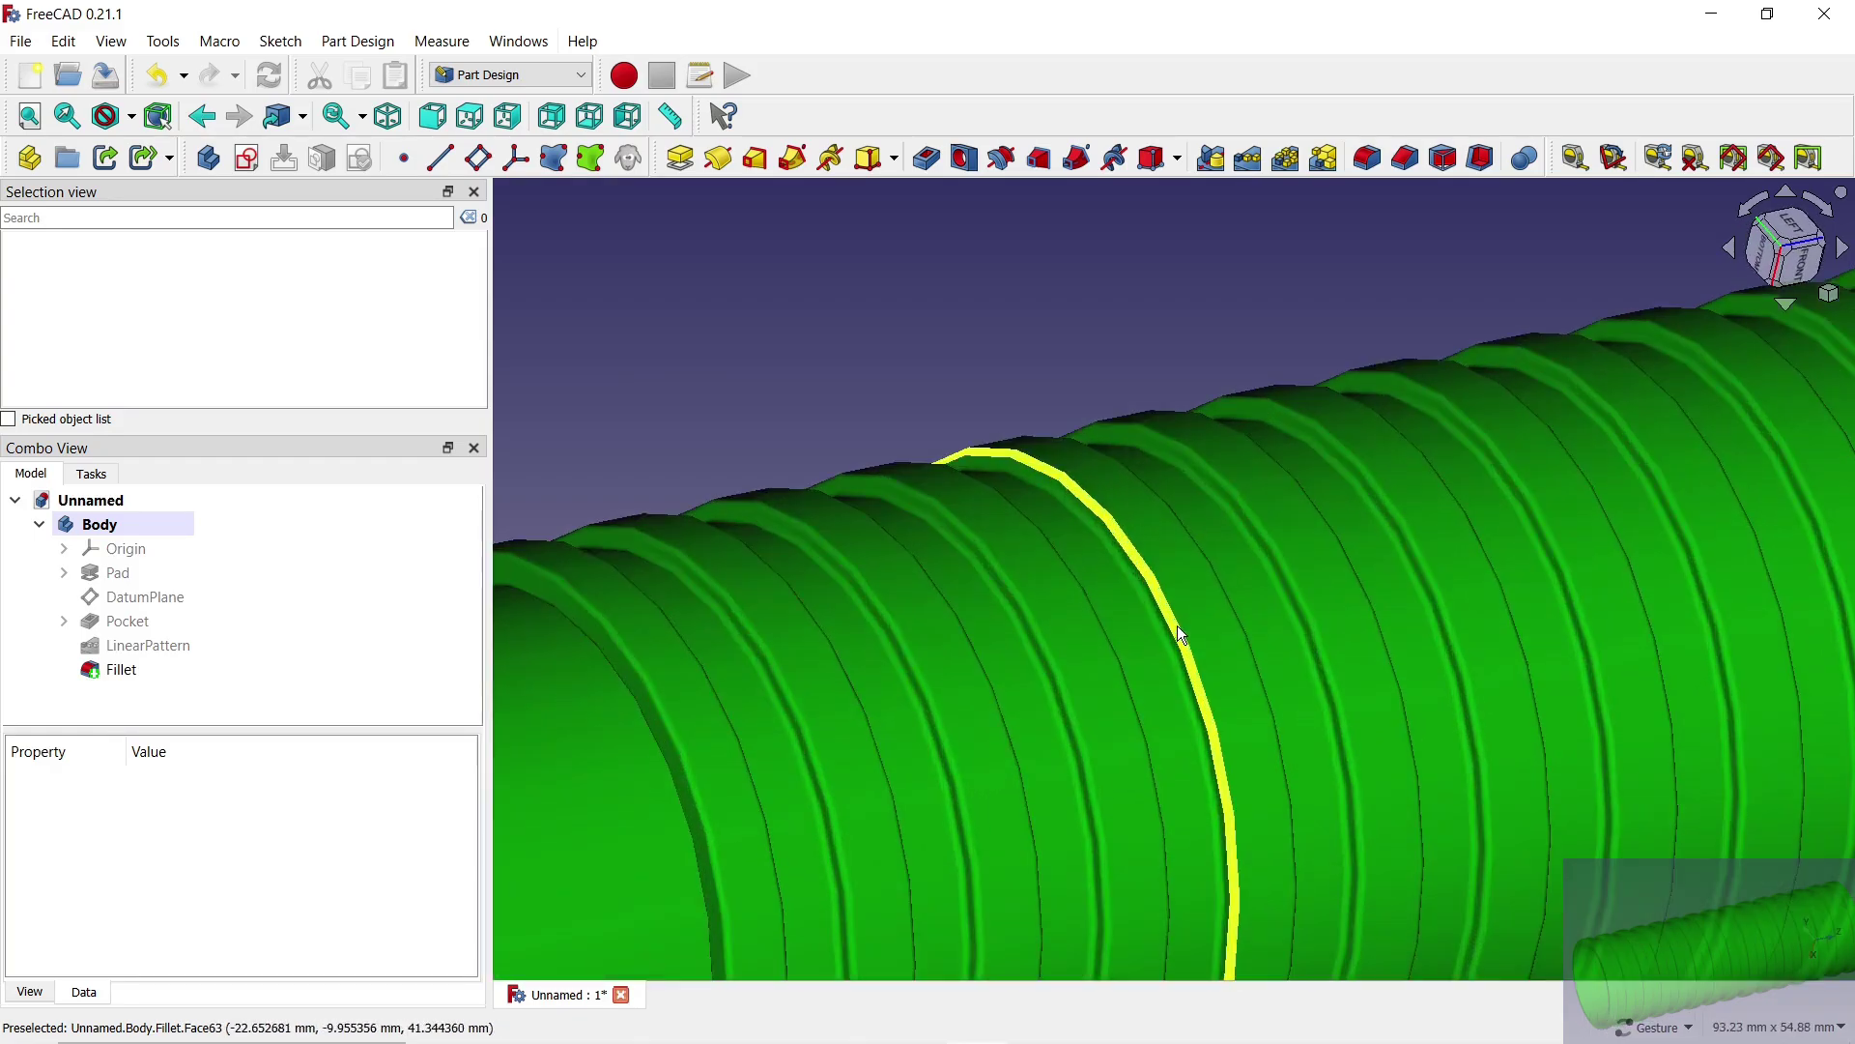
scroll(752, 384, down, 2)
mouse_move(752, 385)
mouse_down()
mouse_move(708, 408)
mouse_move(1045, 588)
mouse_up()
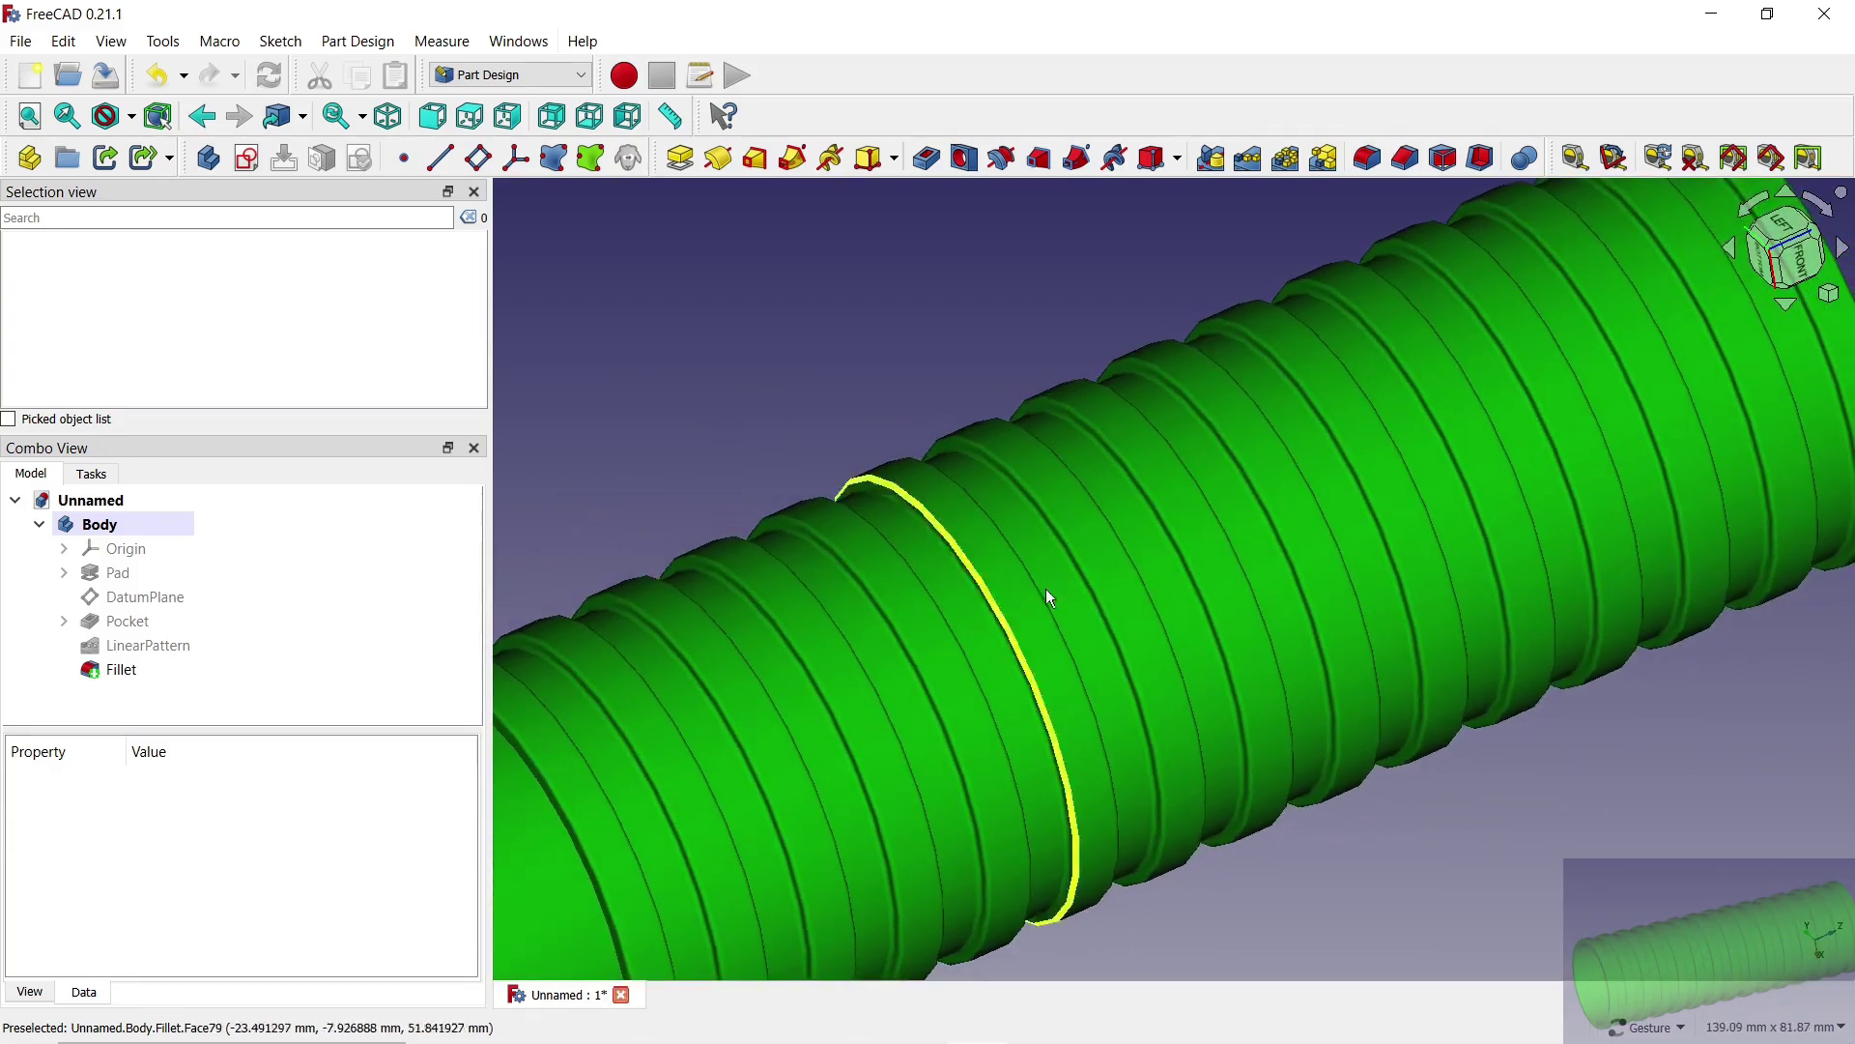
scroll(1046, 589, down, 2)
mouse_move(1491, 828)
mouse_down()
mouse_move(1035, 712)
mouse_move(1182, 669)
mouse_move(1069, 770)
mouse_move(1093, 737)
mouse_up()
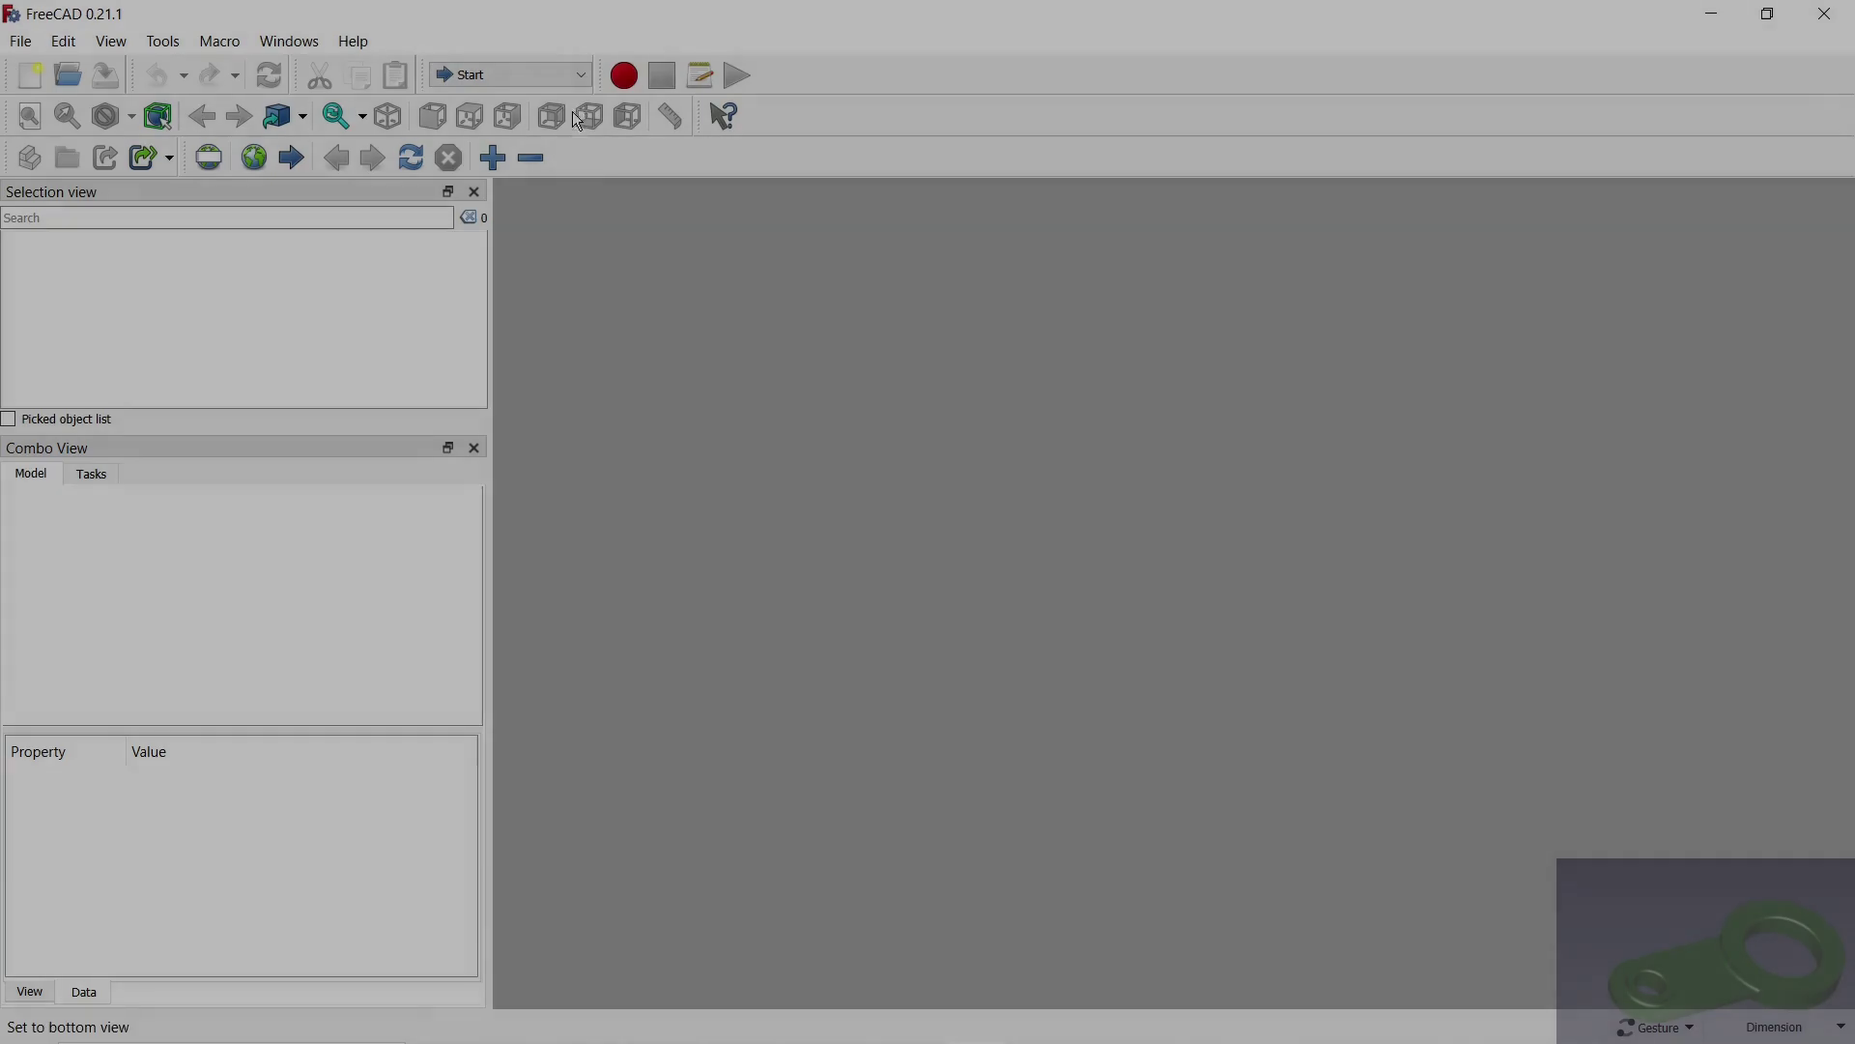
Step: In Part Design, create a new document with a body and a sketch on the XY-plane
click(566, 76)
click(517, 213)
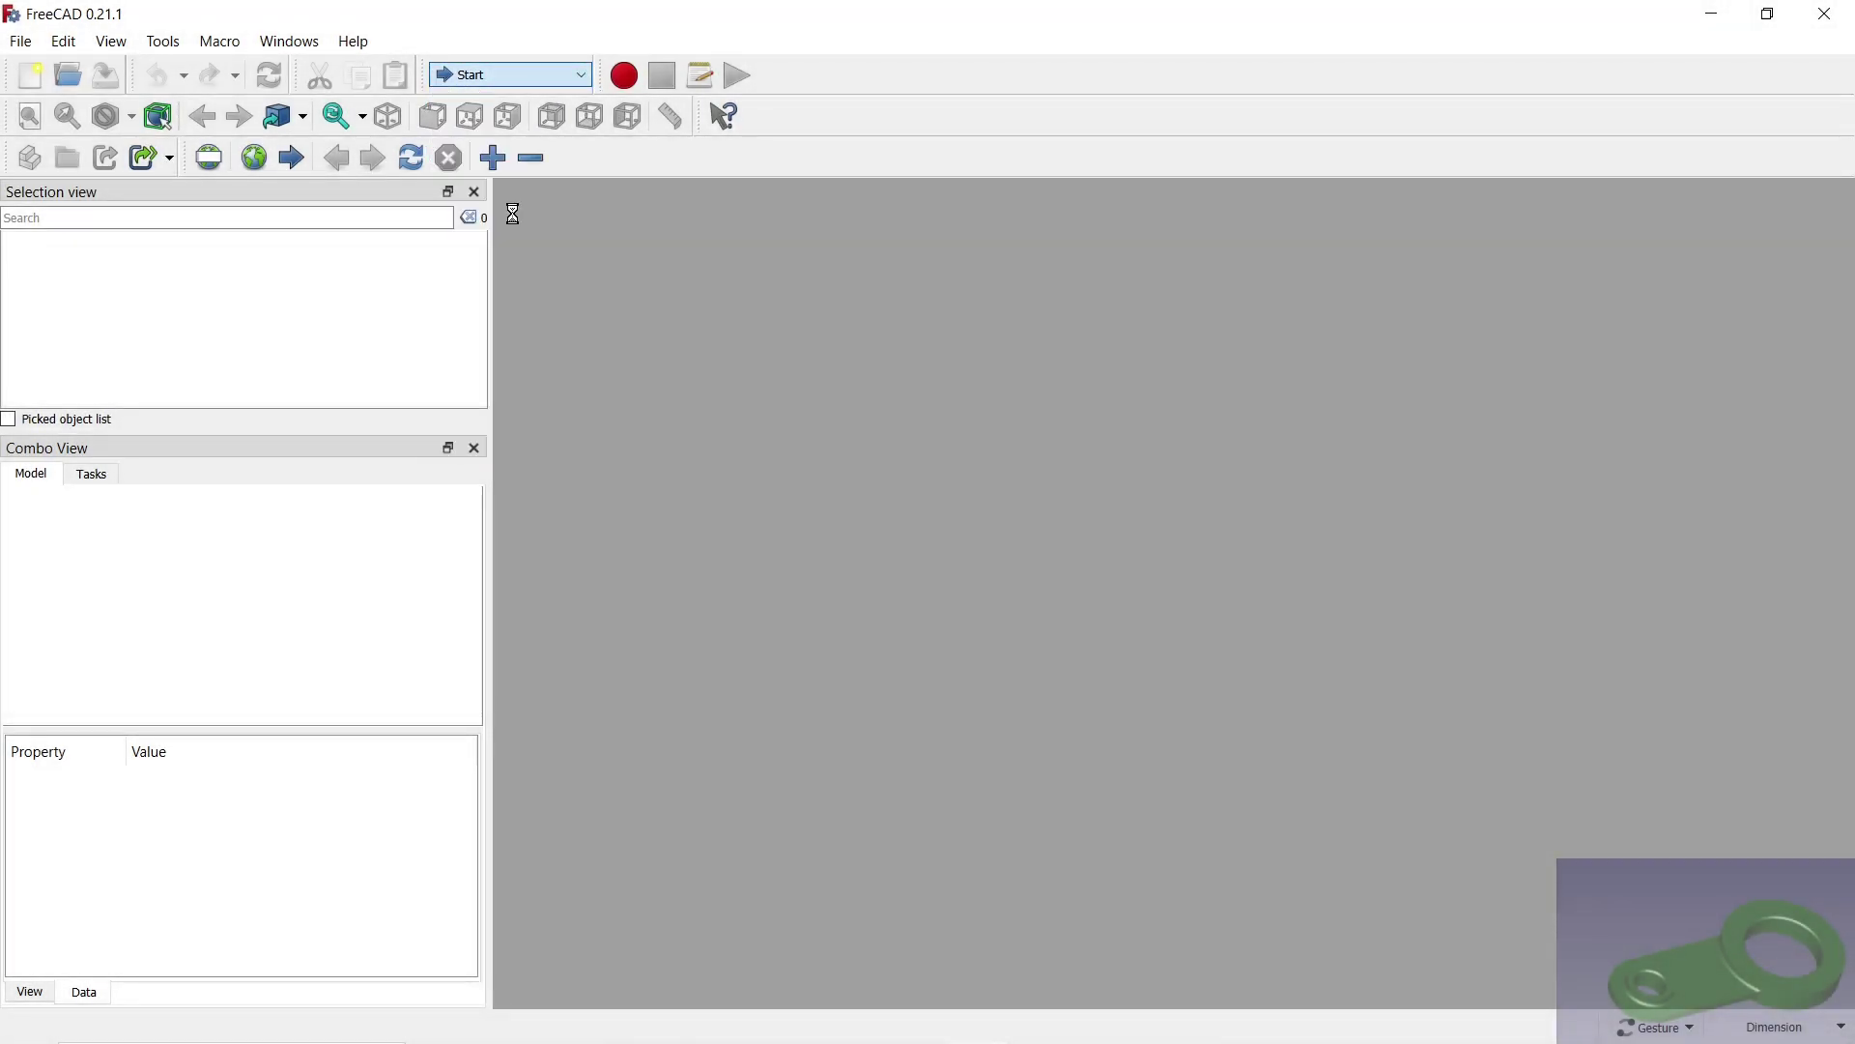
click(33, 77)
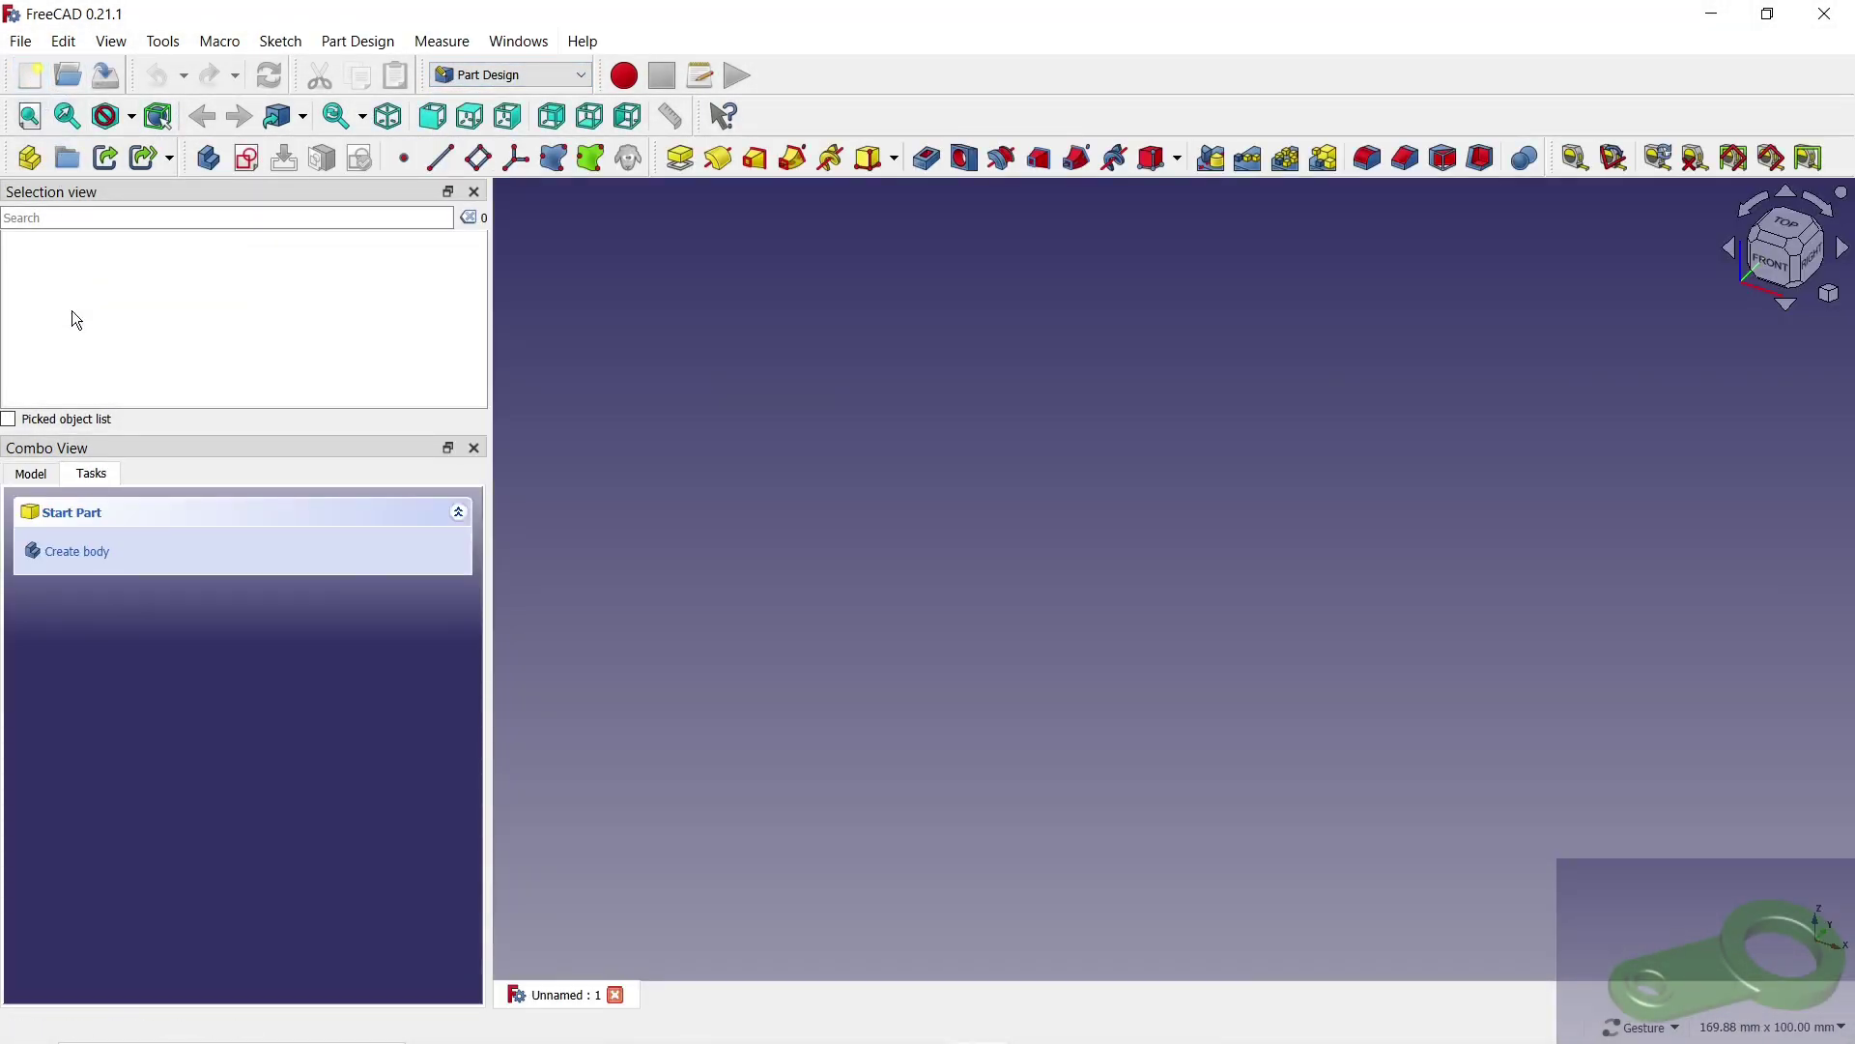
click(79, 549)
click(92, 621)
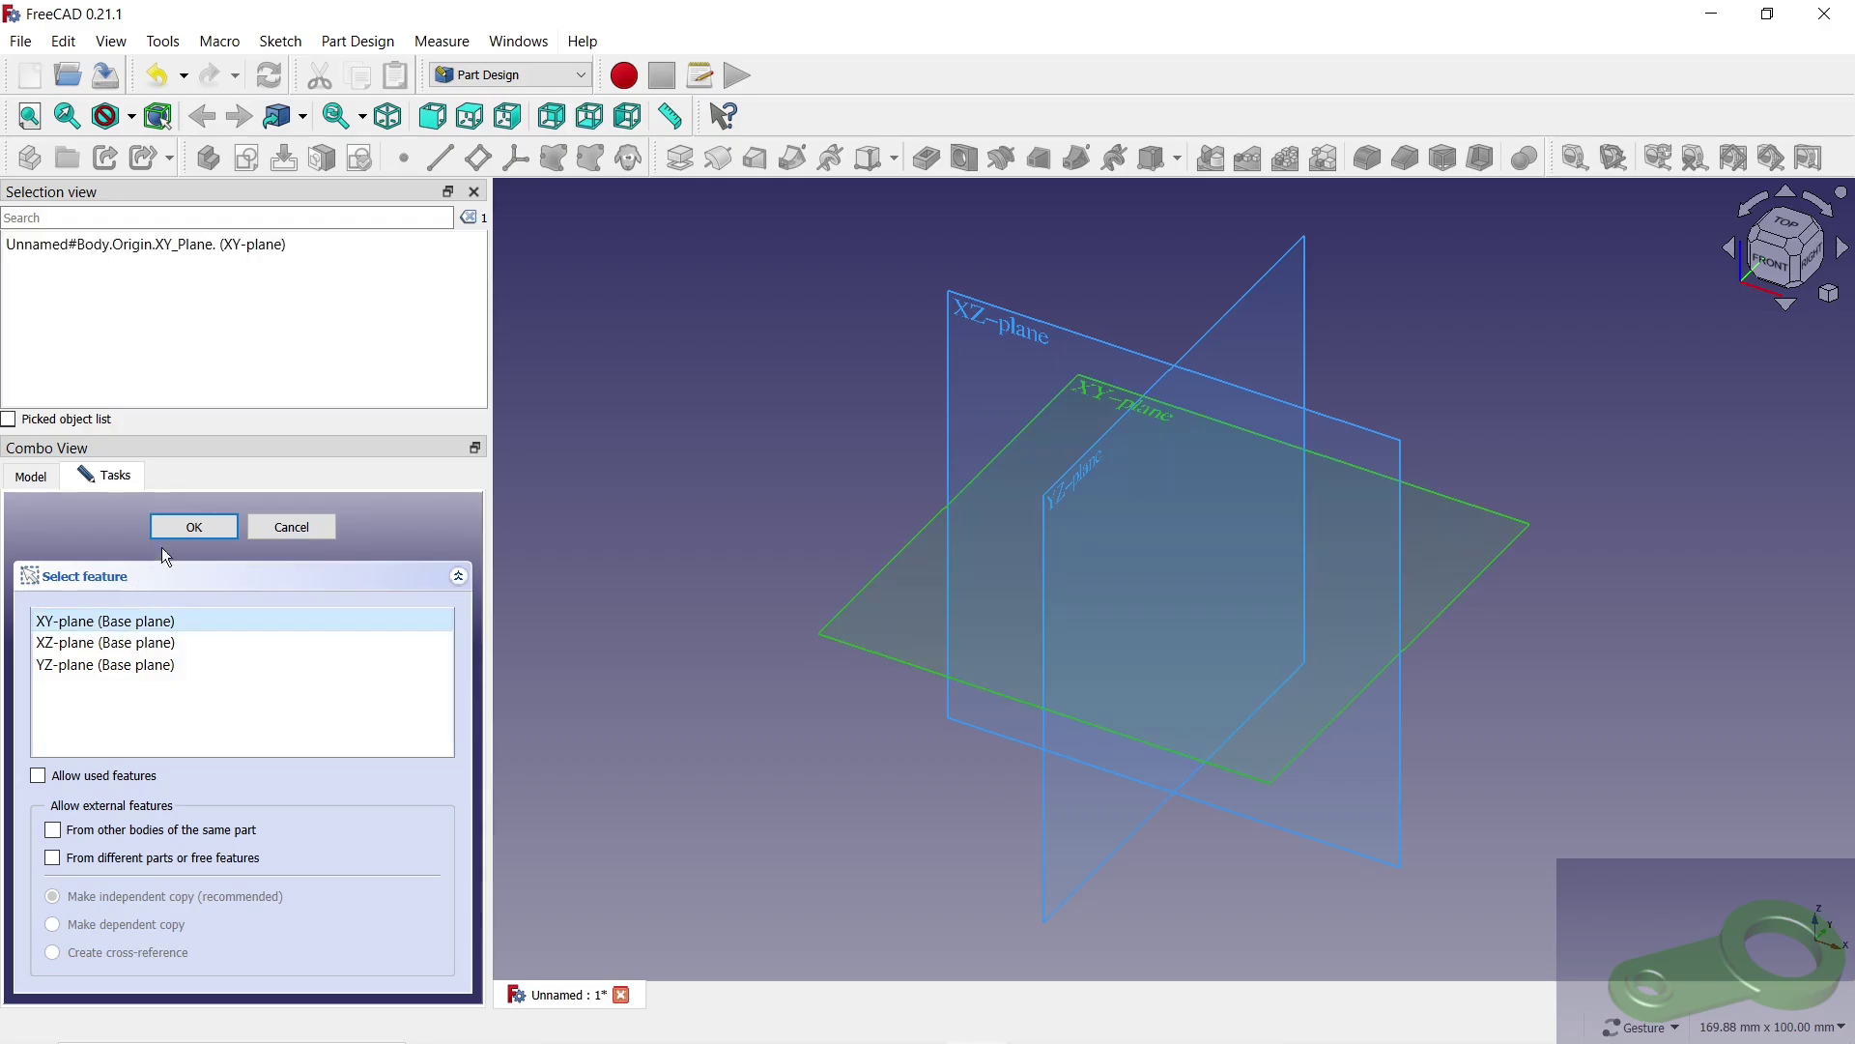
click(185, 527)
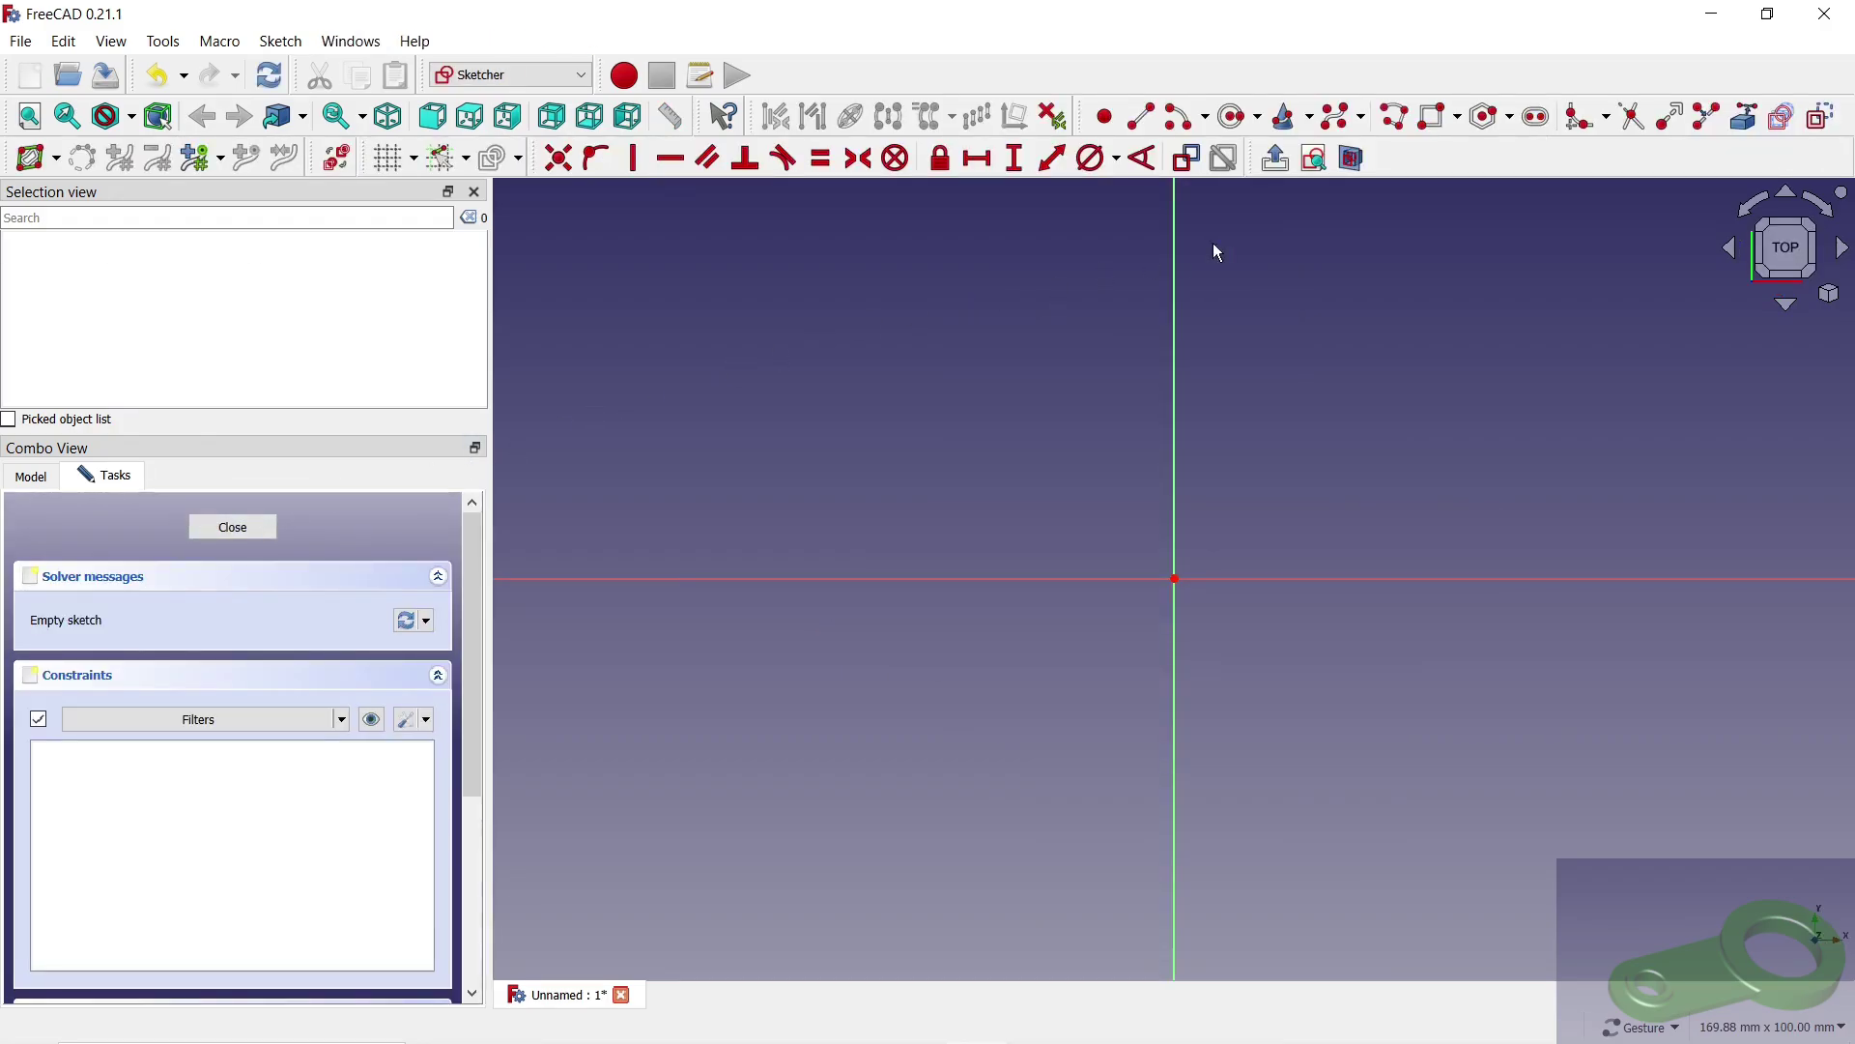
Step: Draw a vertical slot from the origin straight upward
click(1535, 117)
click(1179, 577)
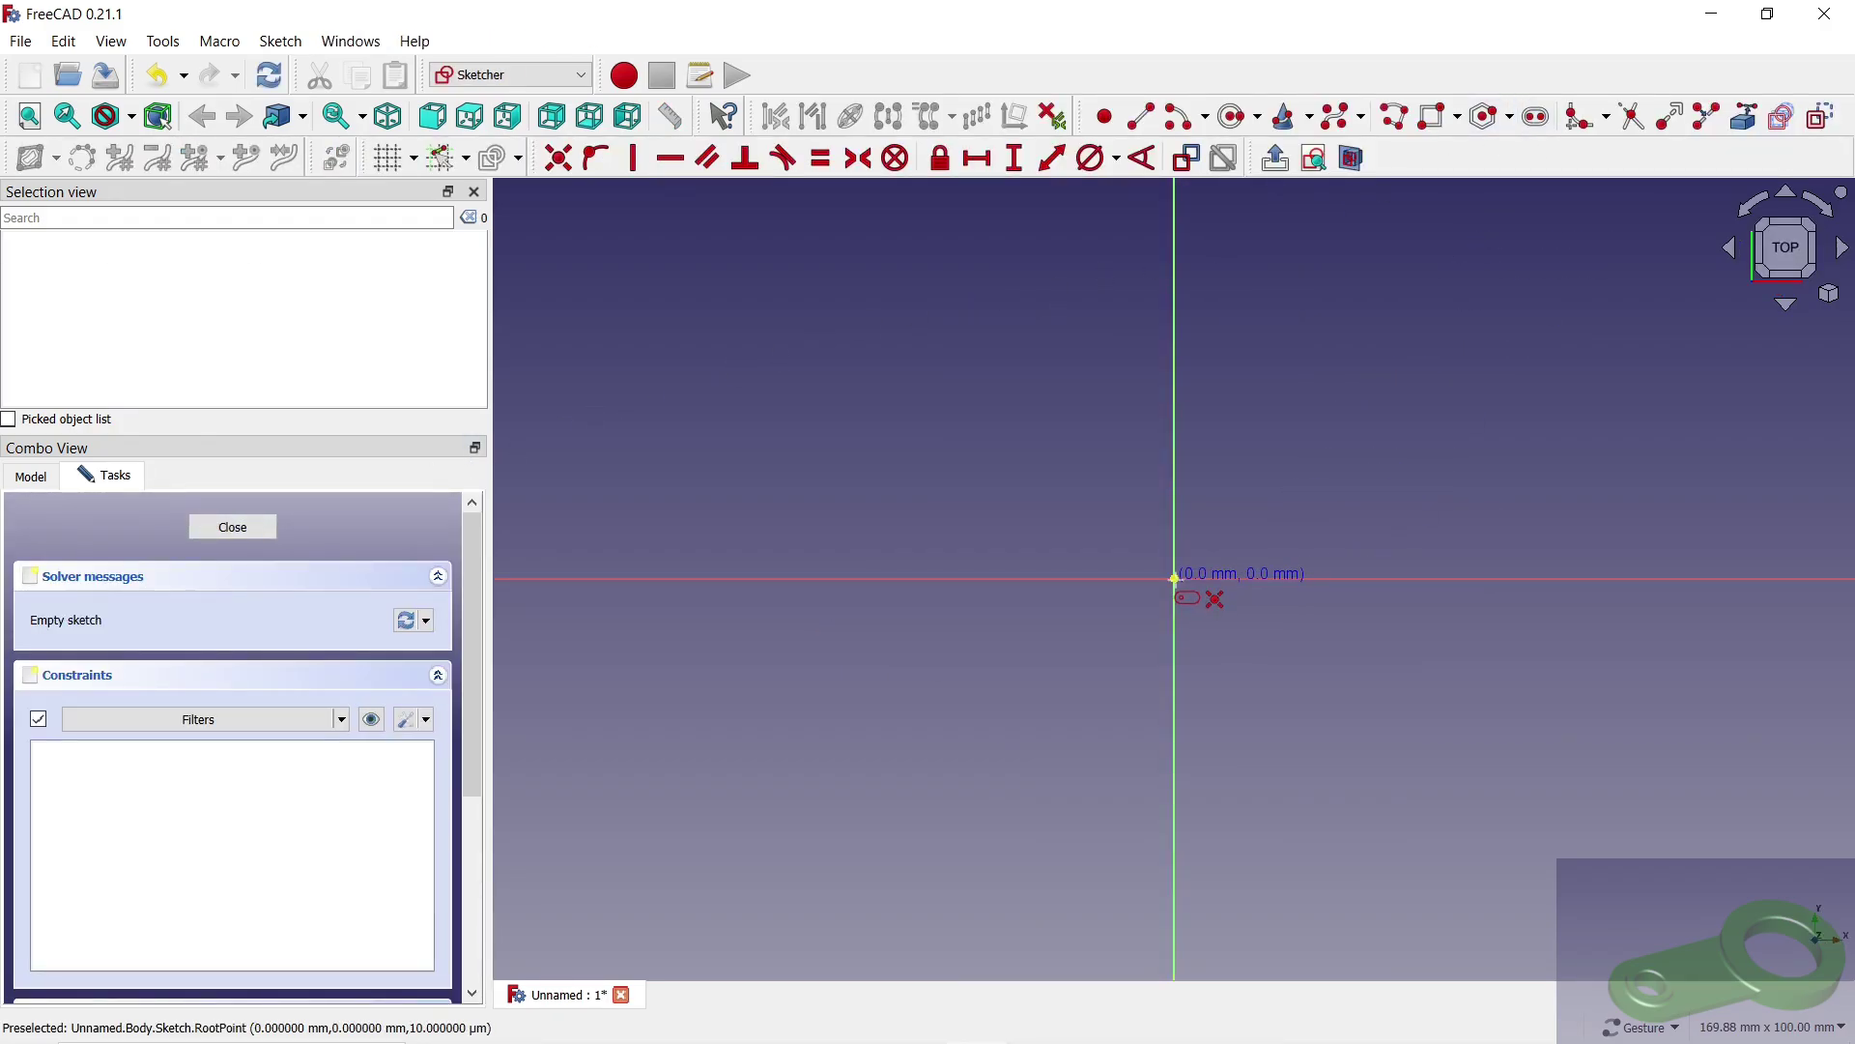
scroll(1257, 237, down, 2)
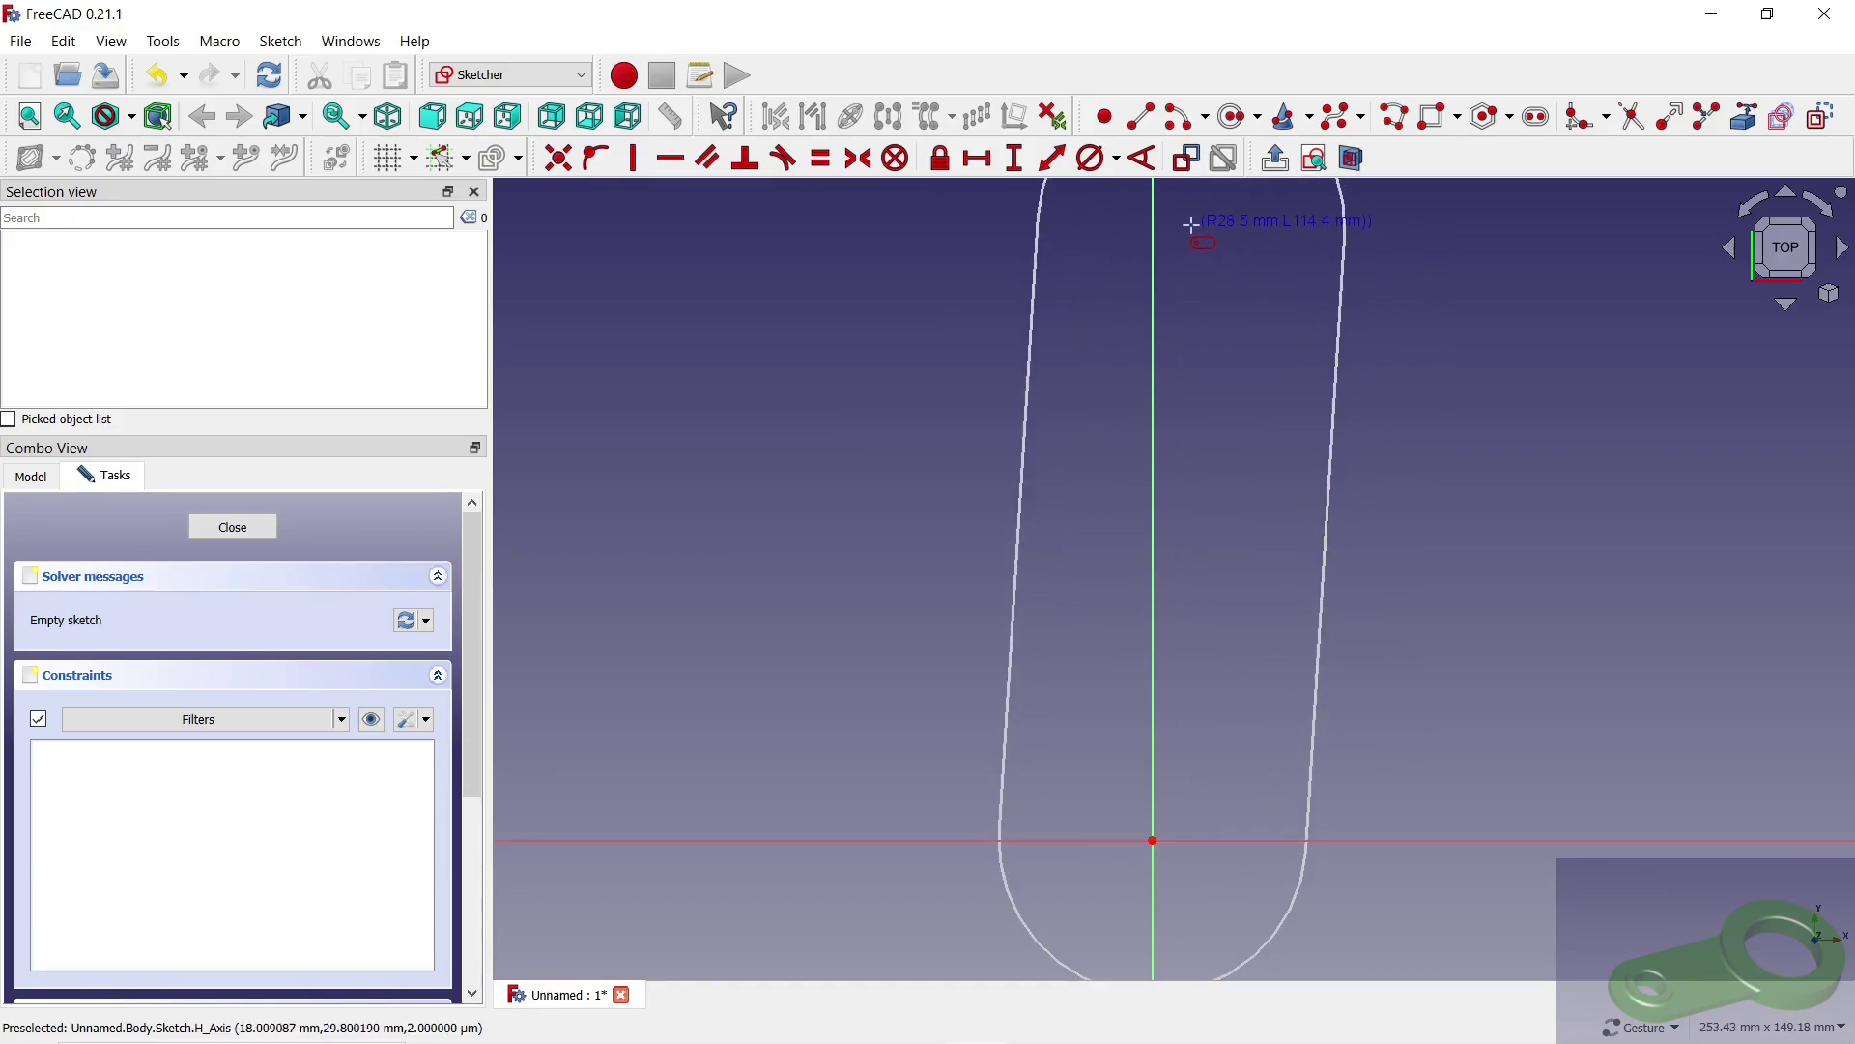
click(1166, 212)
scroll(1005, 350, down, 3)
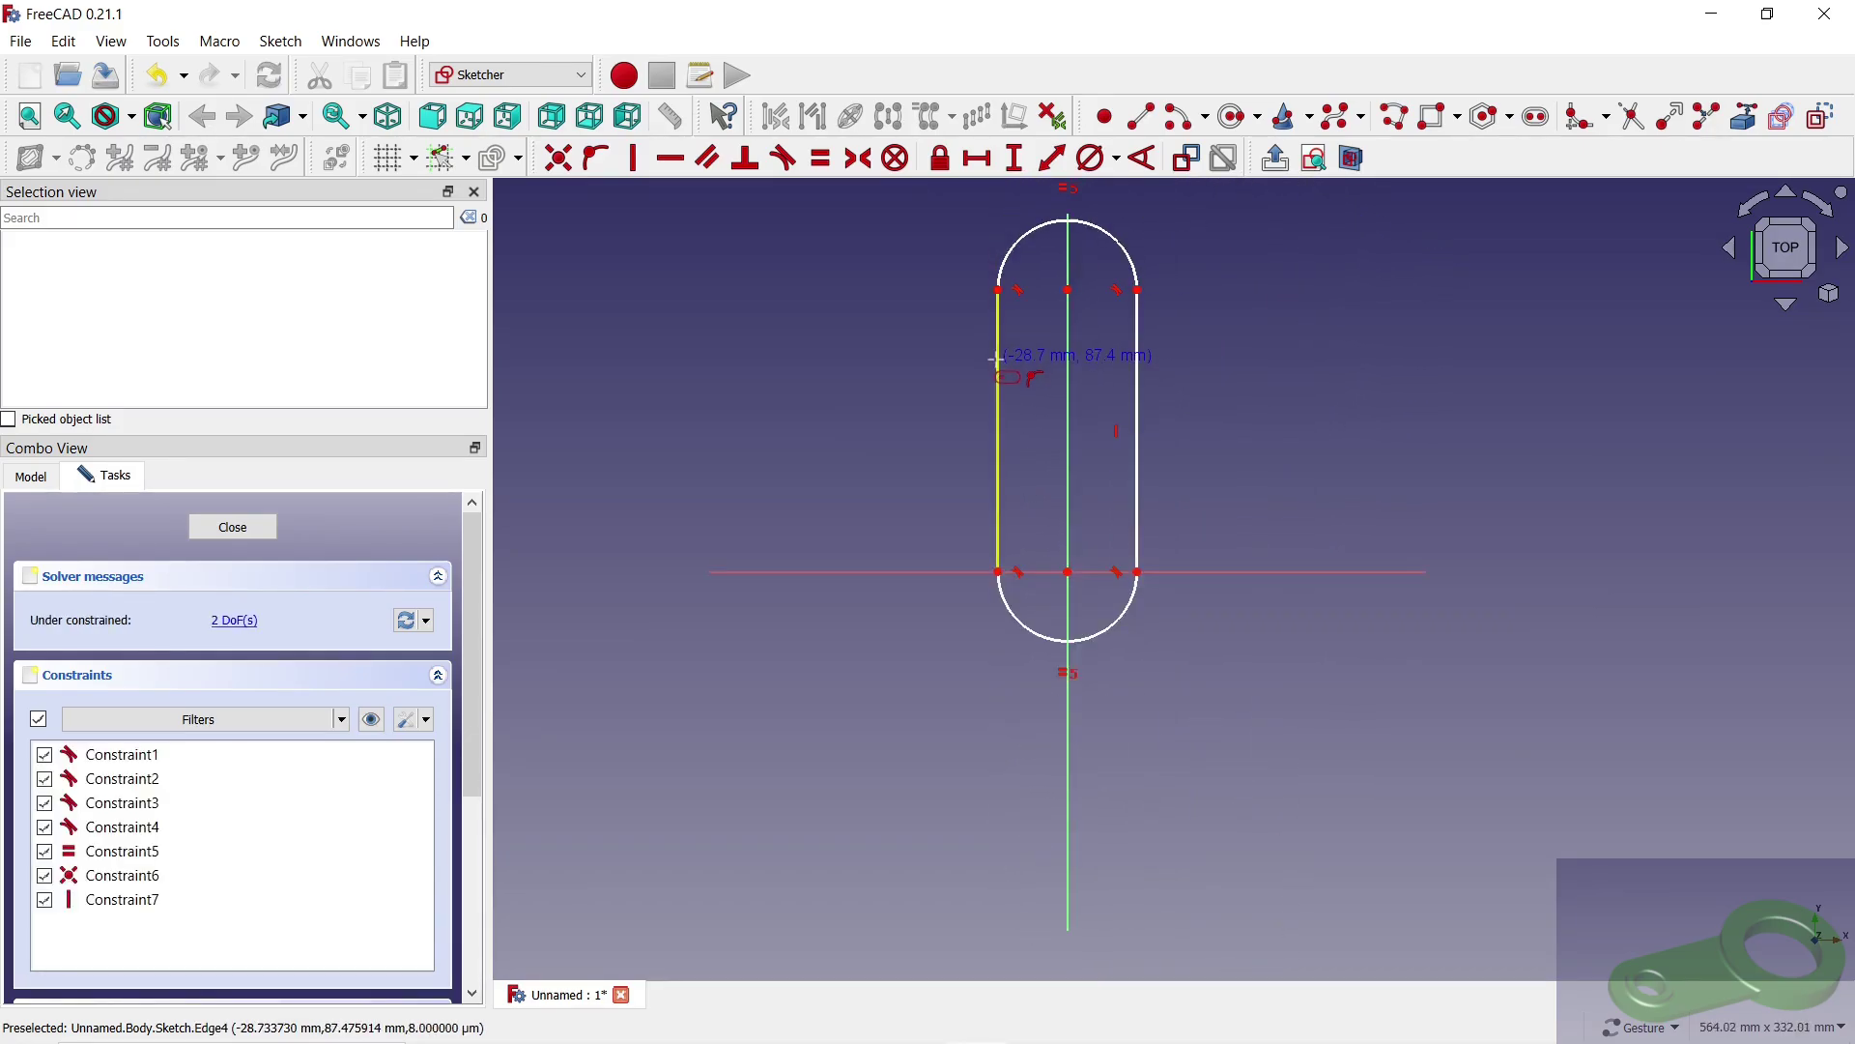
Step: Constrain the slot to a 50 mm end diameter and 100 mm straight length
click(1114, 163)
click(1126, 248)
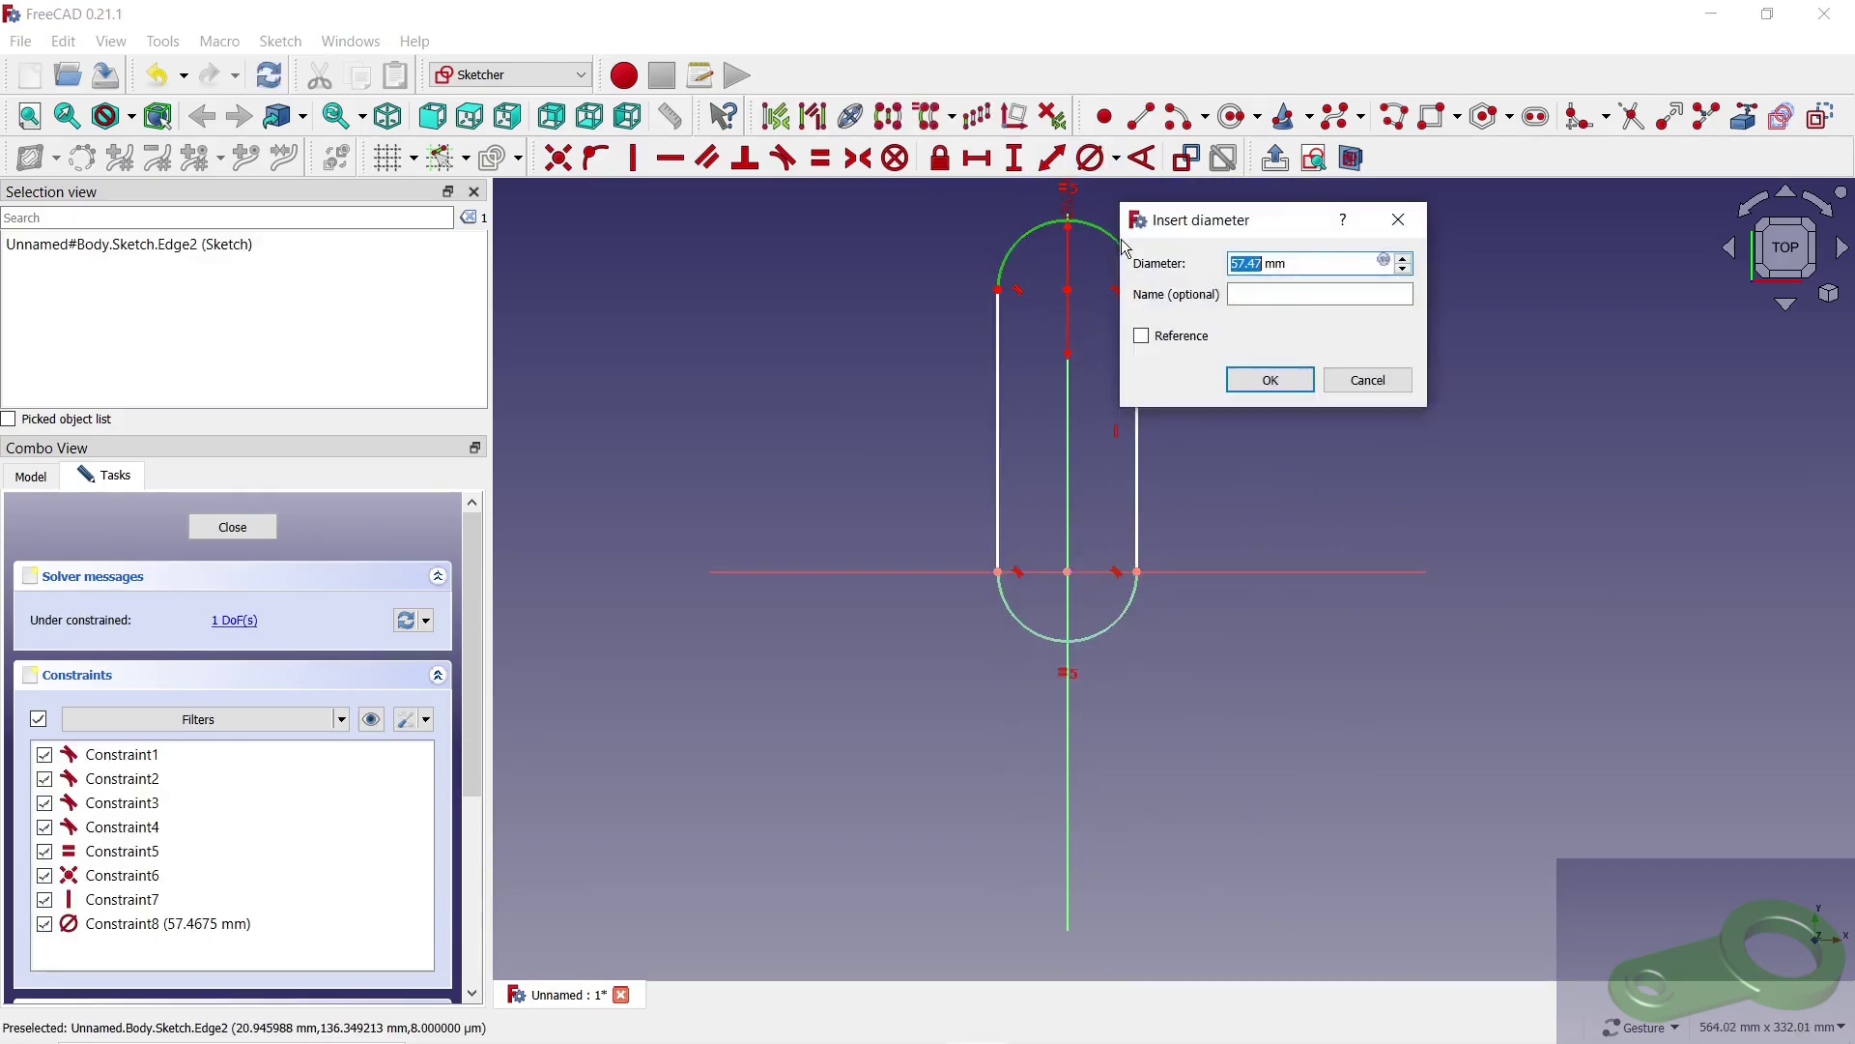
click(1286, 382)
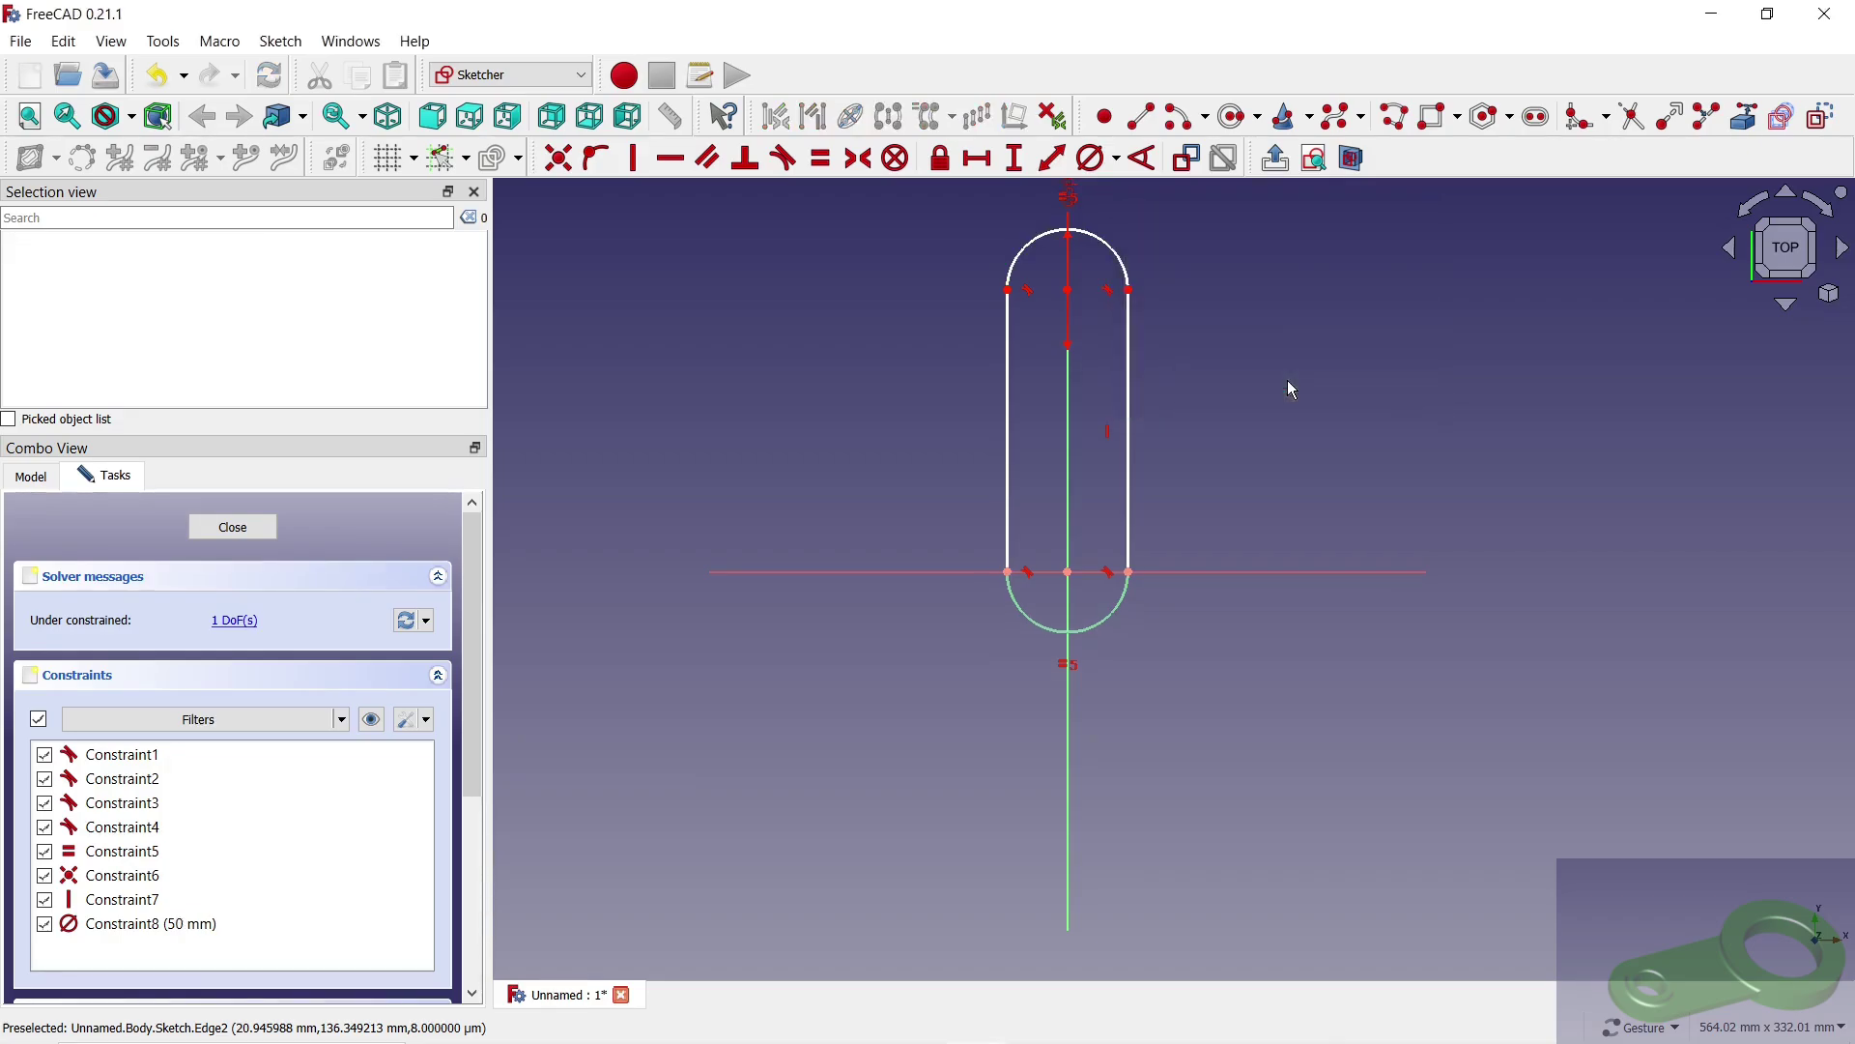
click(1015, 157)
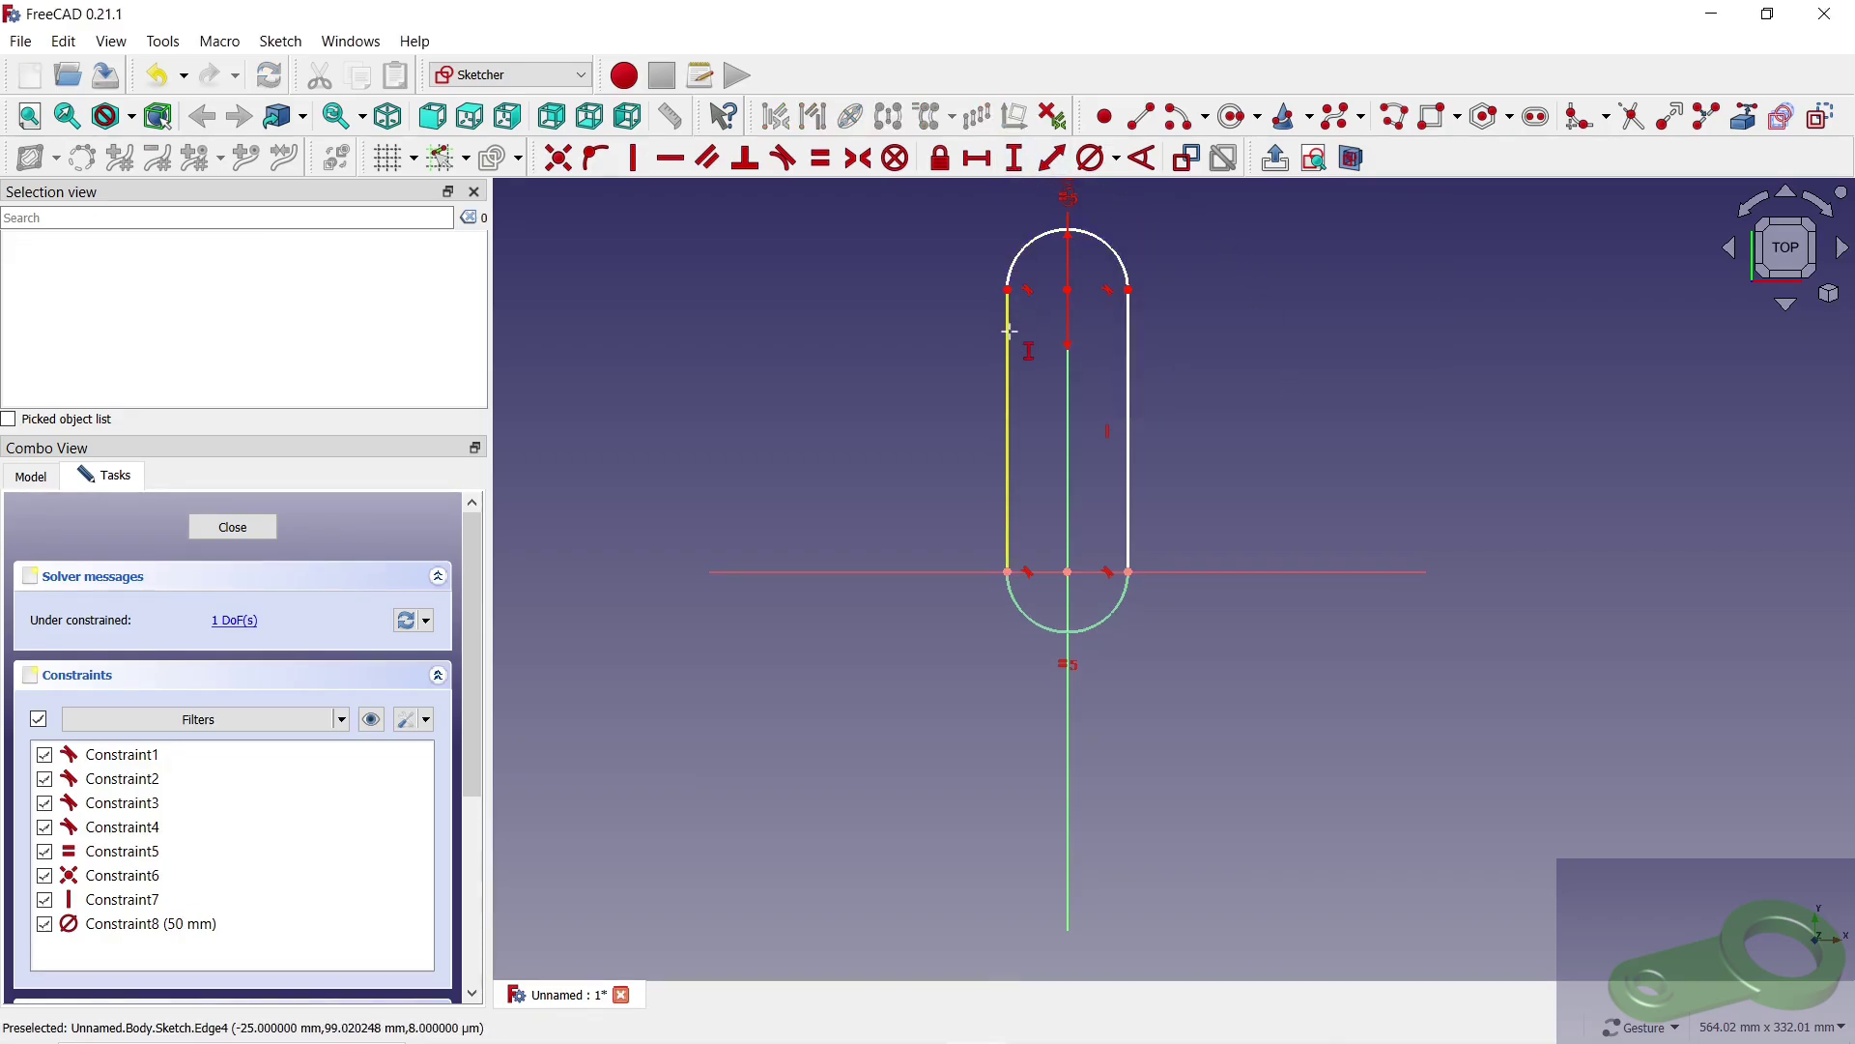
click(1009, 331)
text(100)
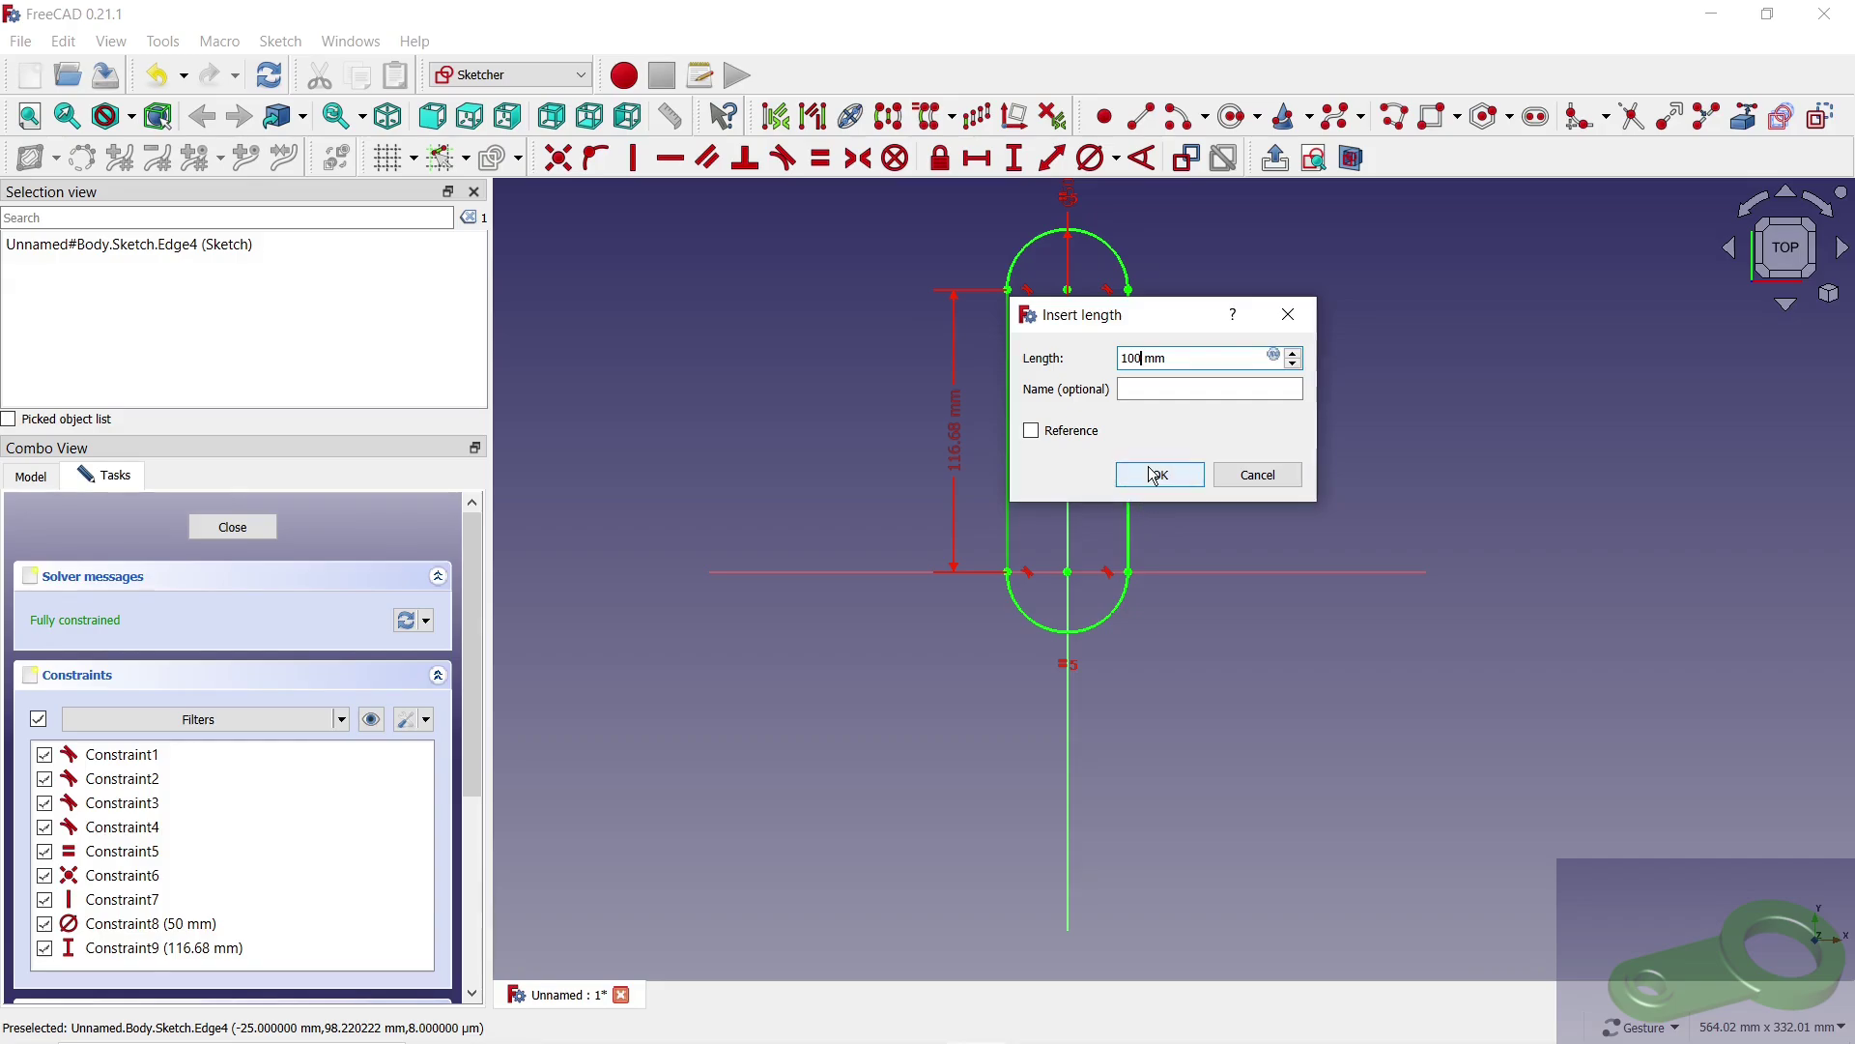
click(1155, 477)
Step: Close the slot sketch and select it in the model tree
click(233, 528)
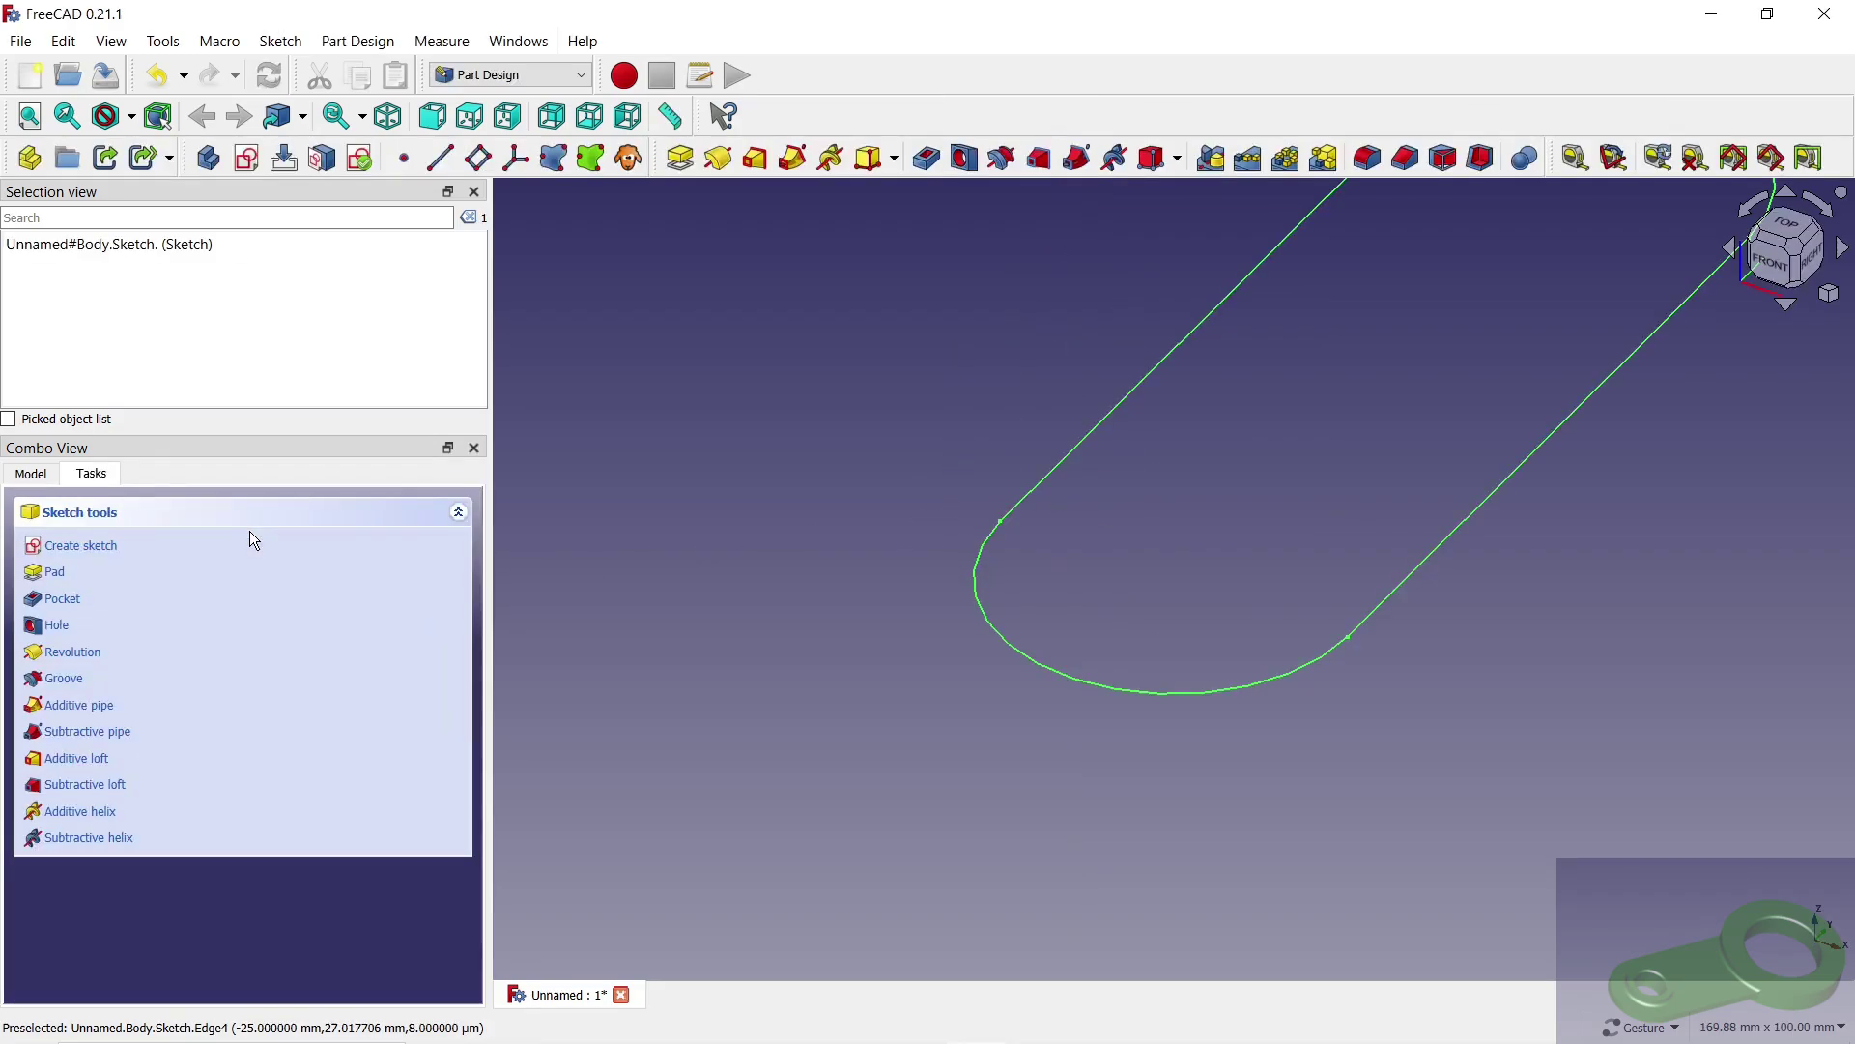
click(31, 473)
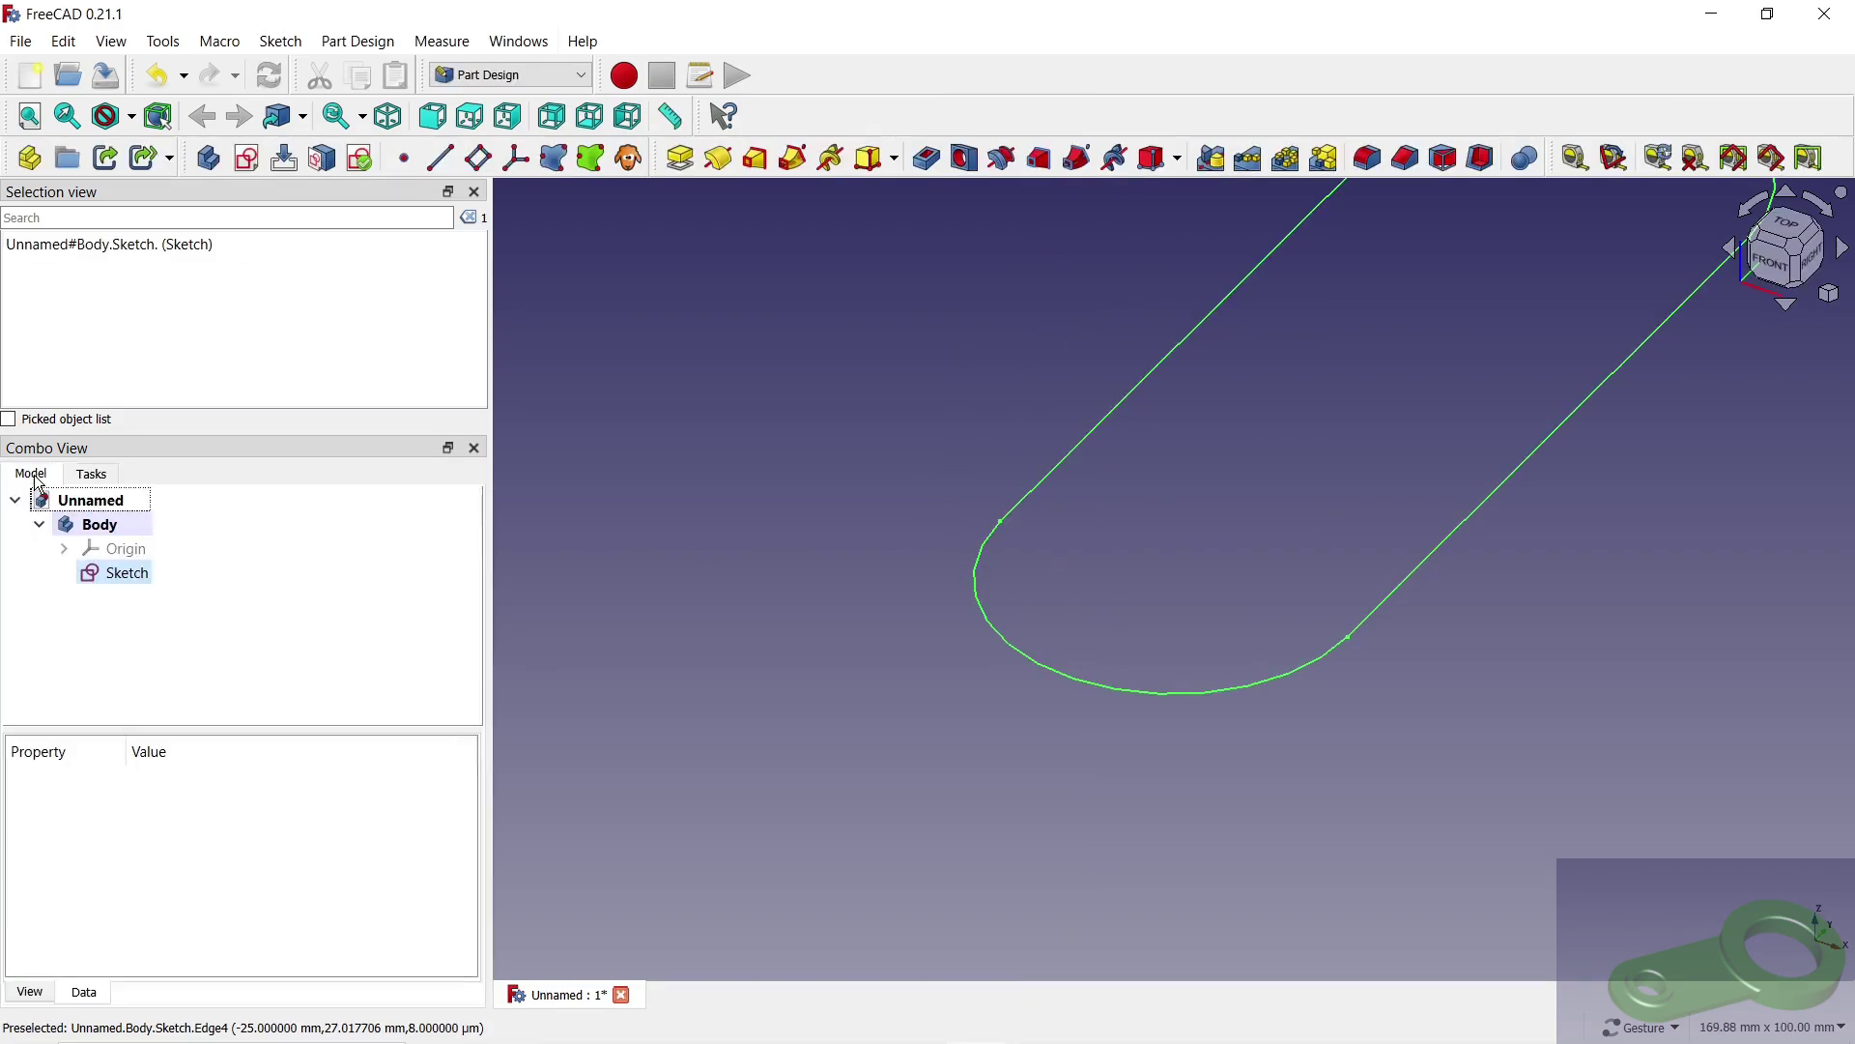
click(115, 549)
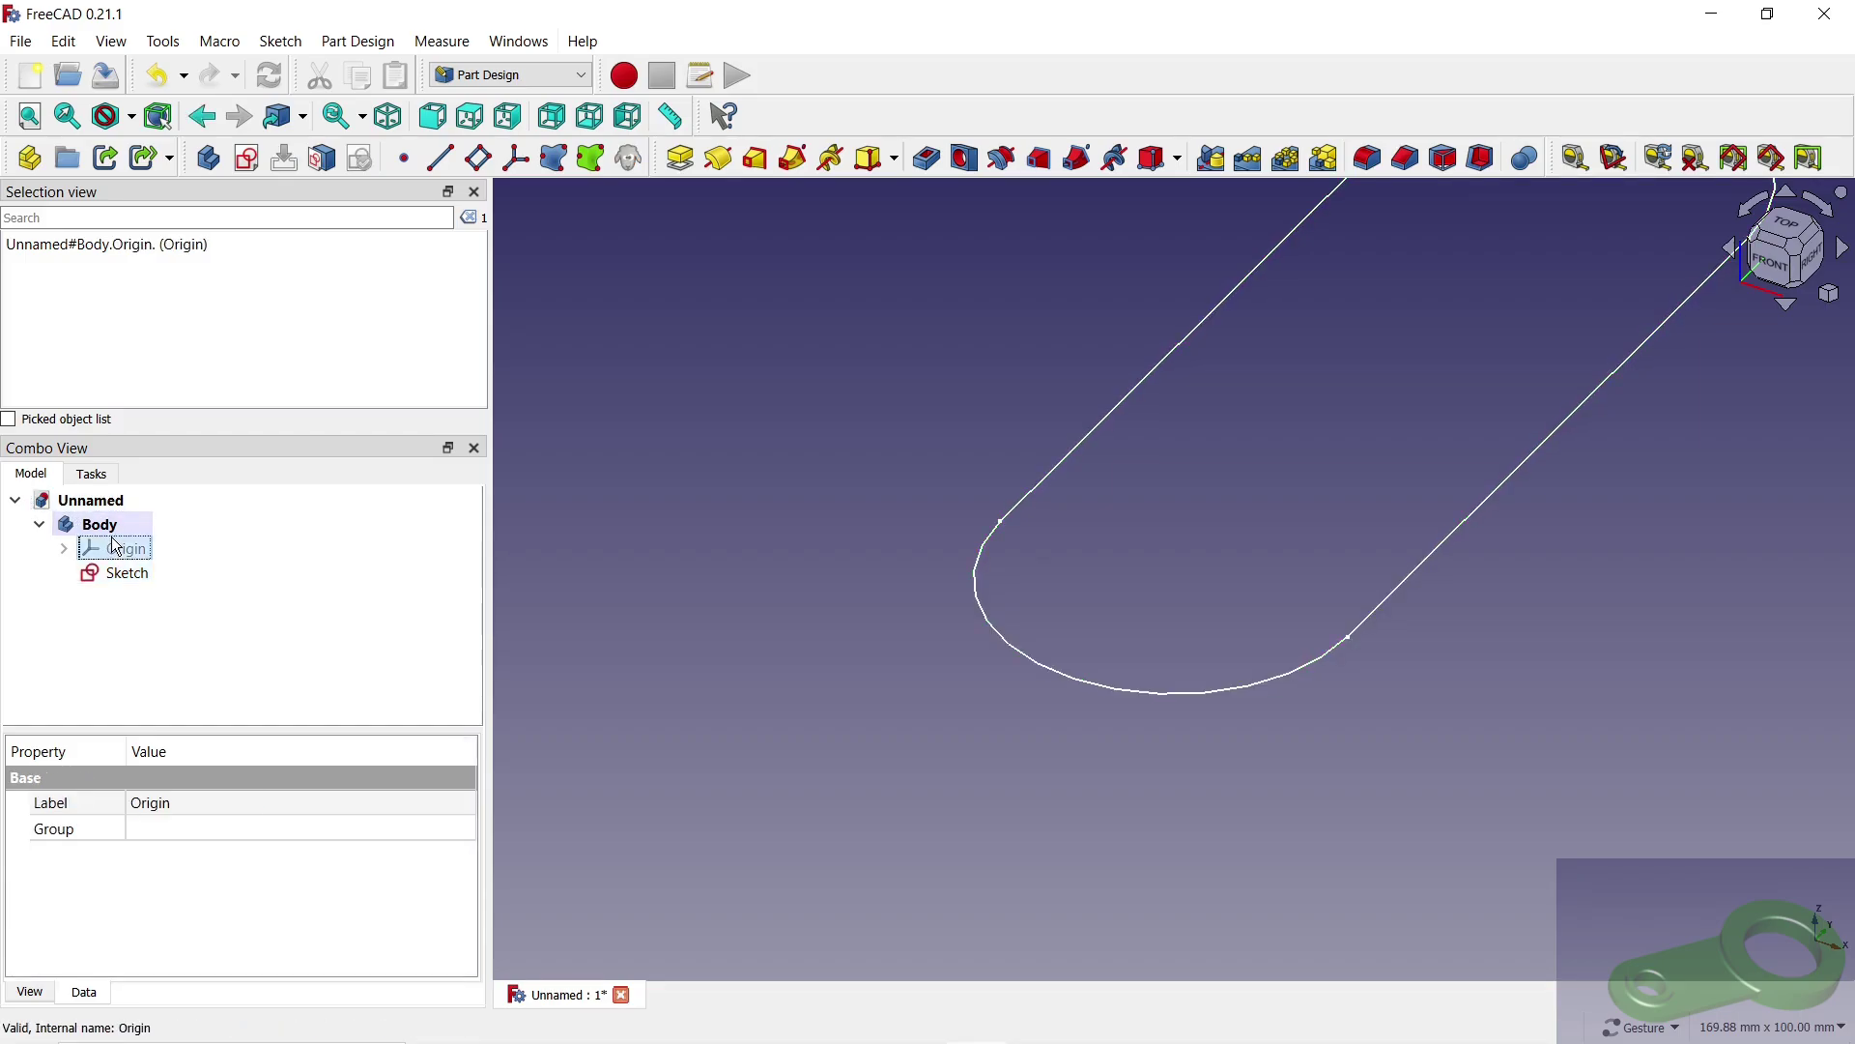
click(135, 578)
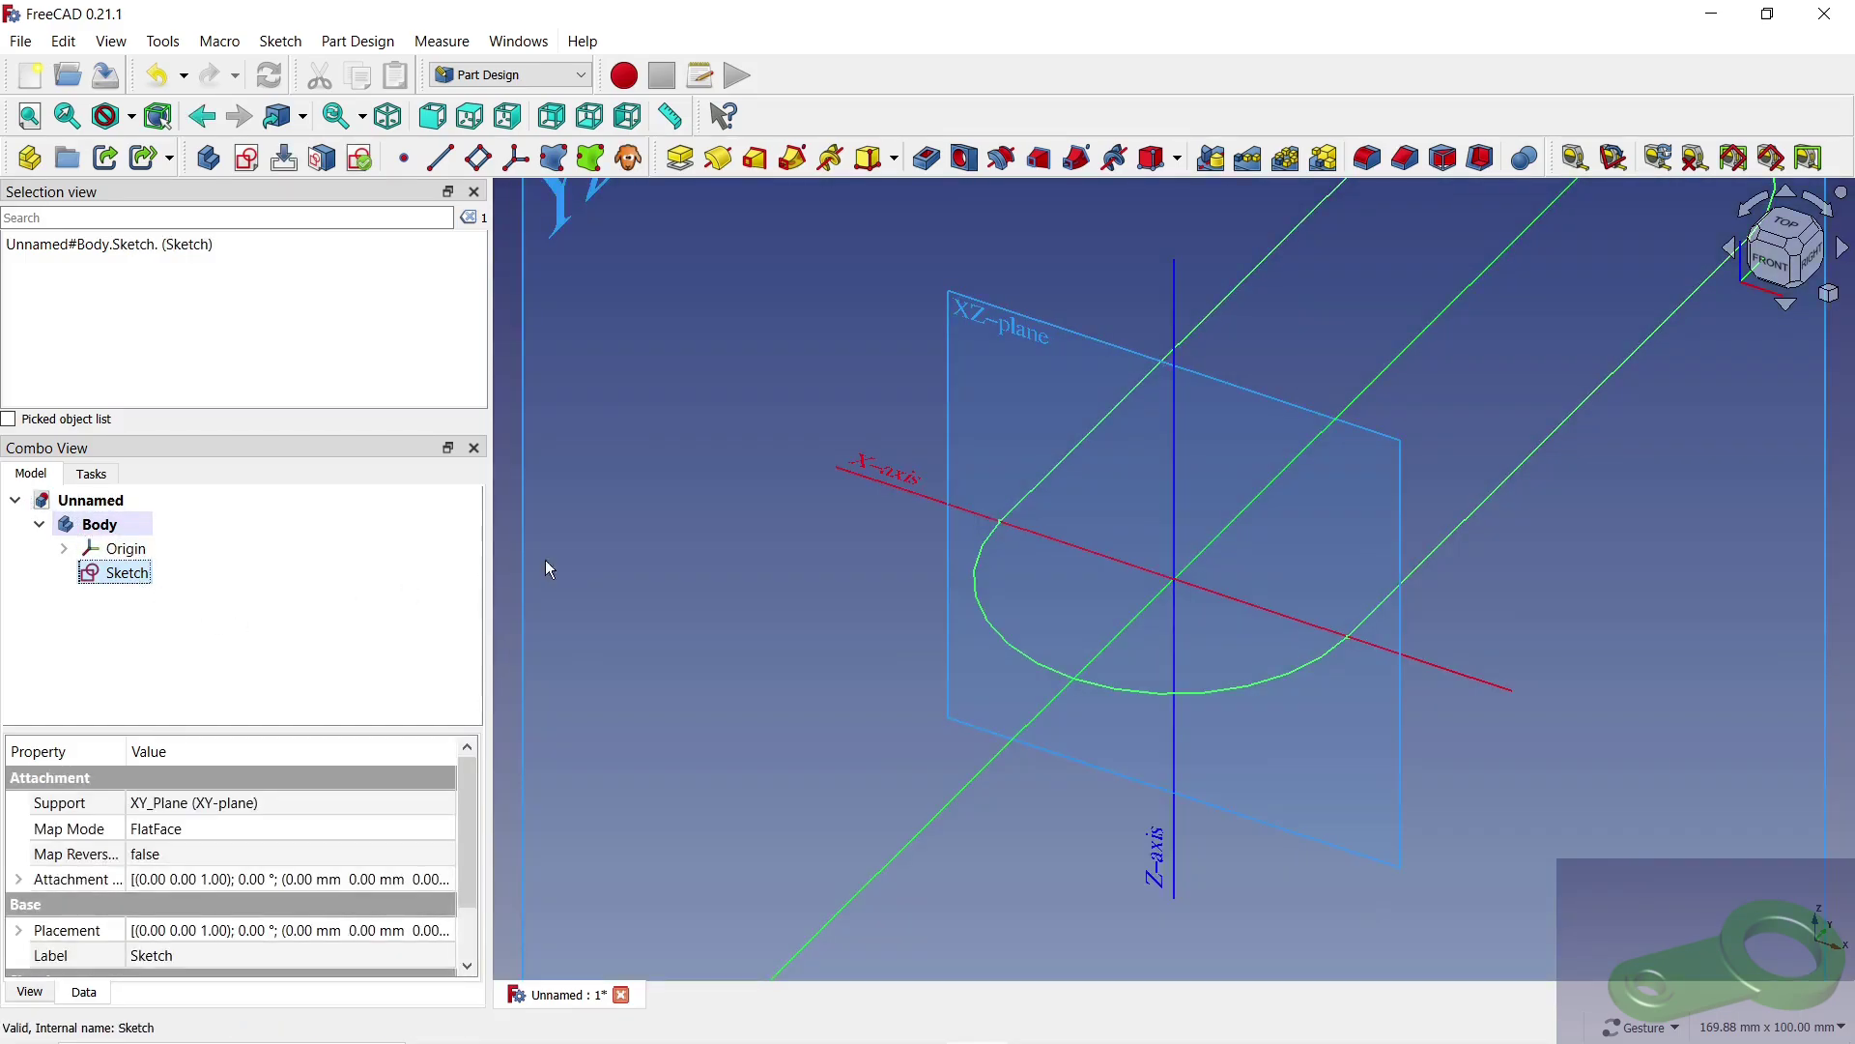
mouse_move(546, 569)
mouse_down()
mouse_move(829, 551)
mouse_move(1140, 650)
mouse_move(1124, 643)
mouse_up()
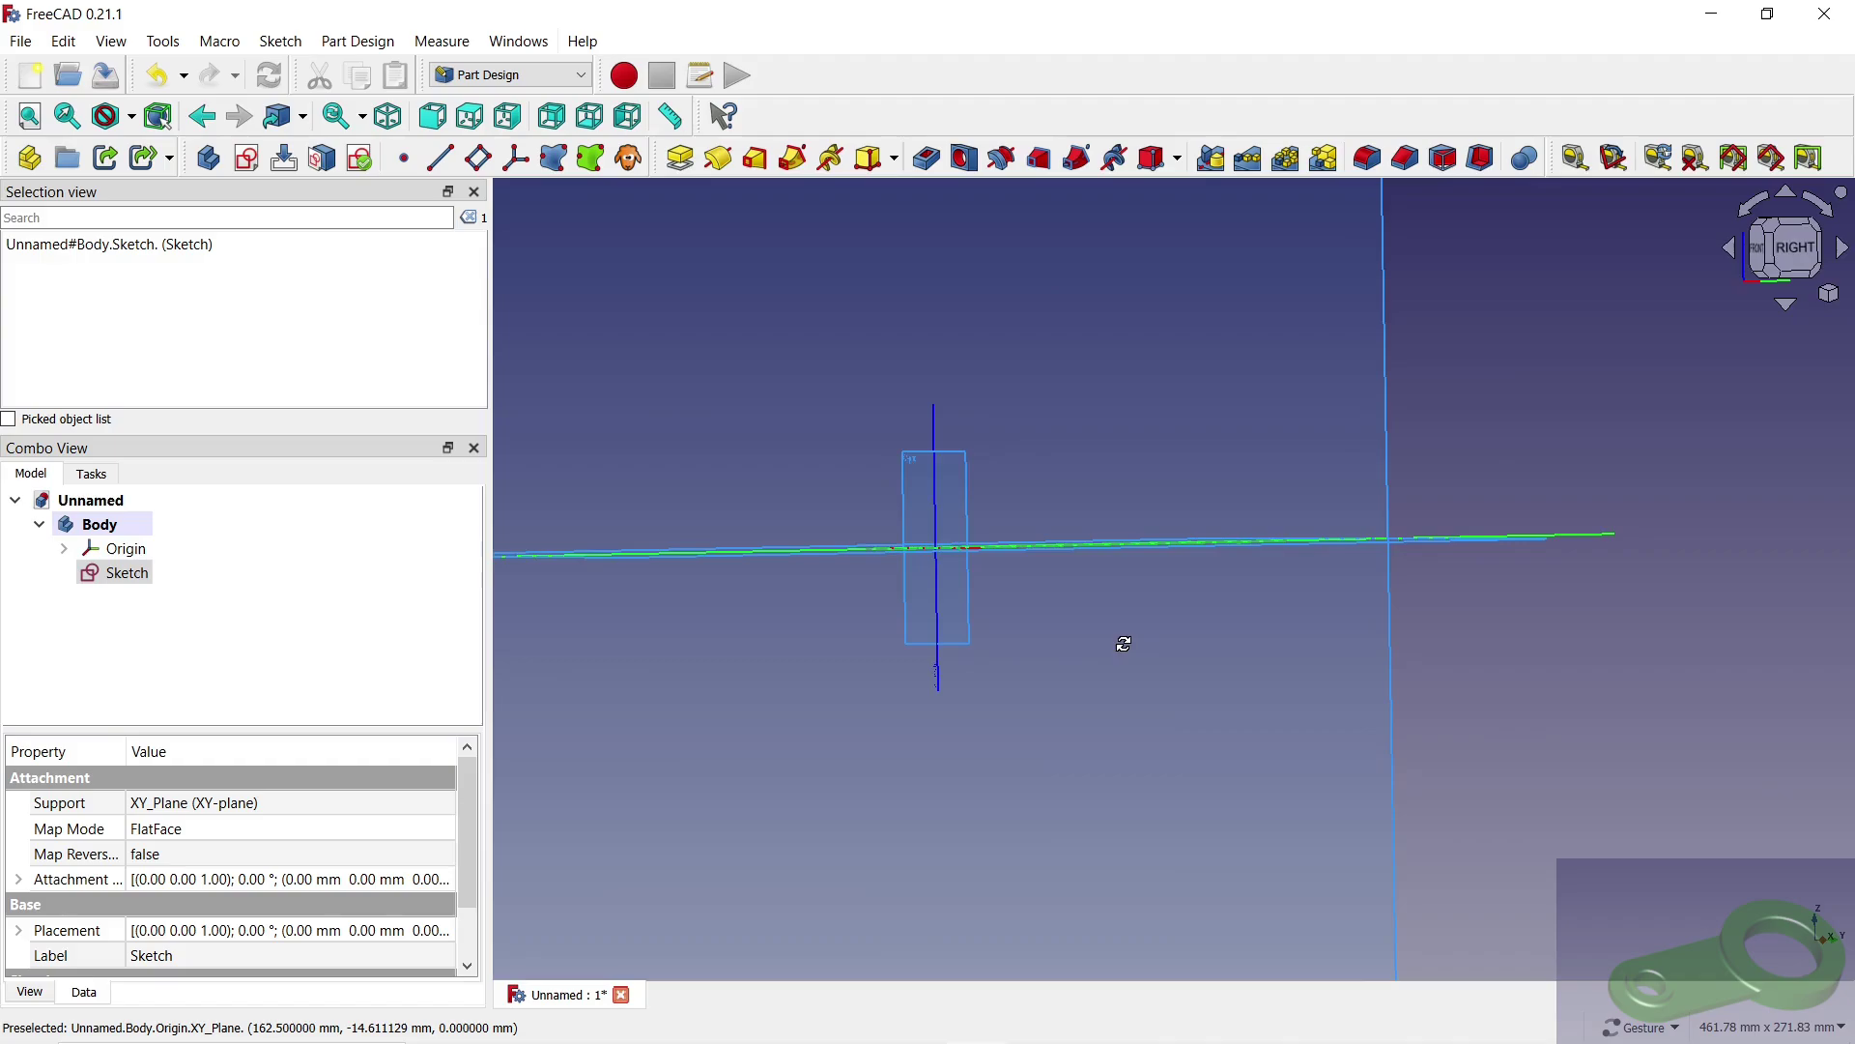
Step: Pad the slot sketch 7 mm symmetrically about its plane into a flat plate
click(680, 157)
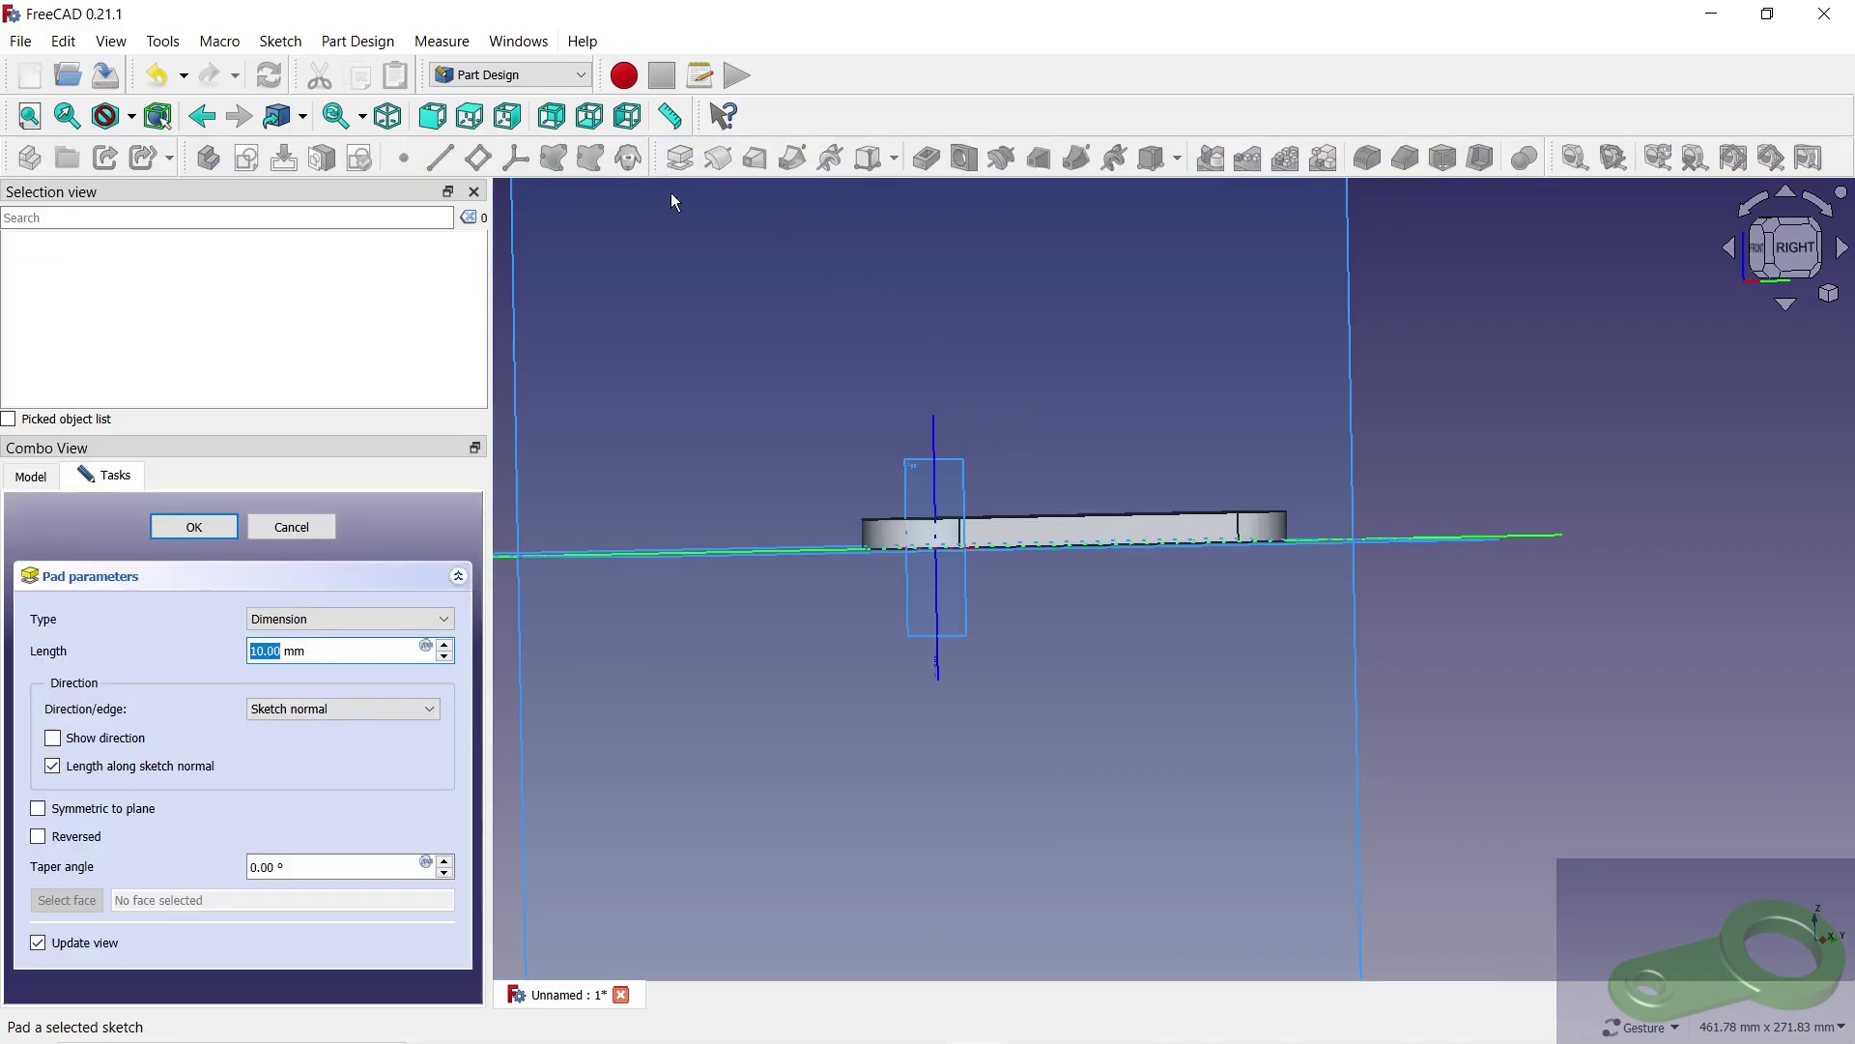
click(39, 809)
click(446, 655)
click(447, 655)
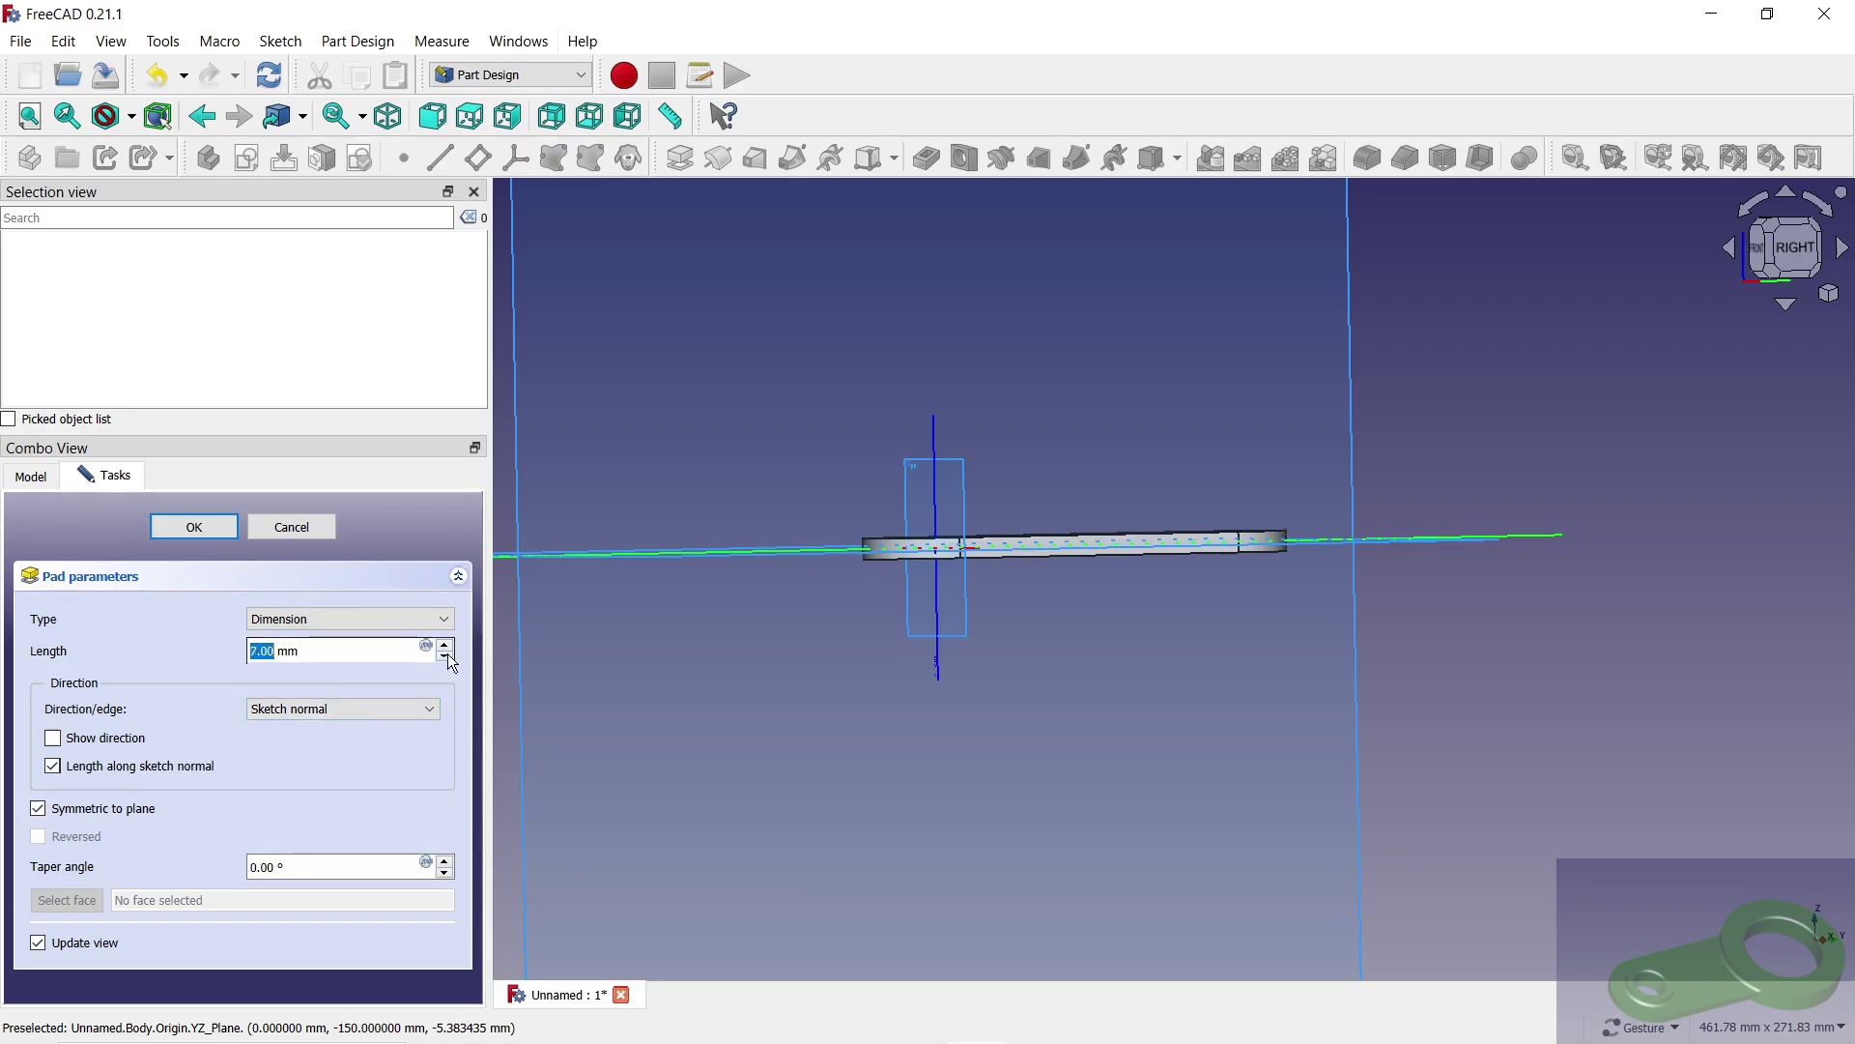
click(447, 655)
click(211, 525)
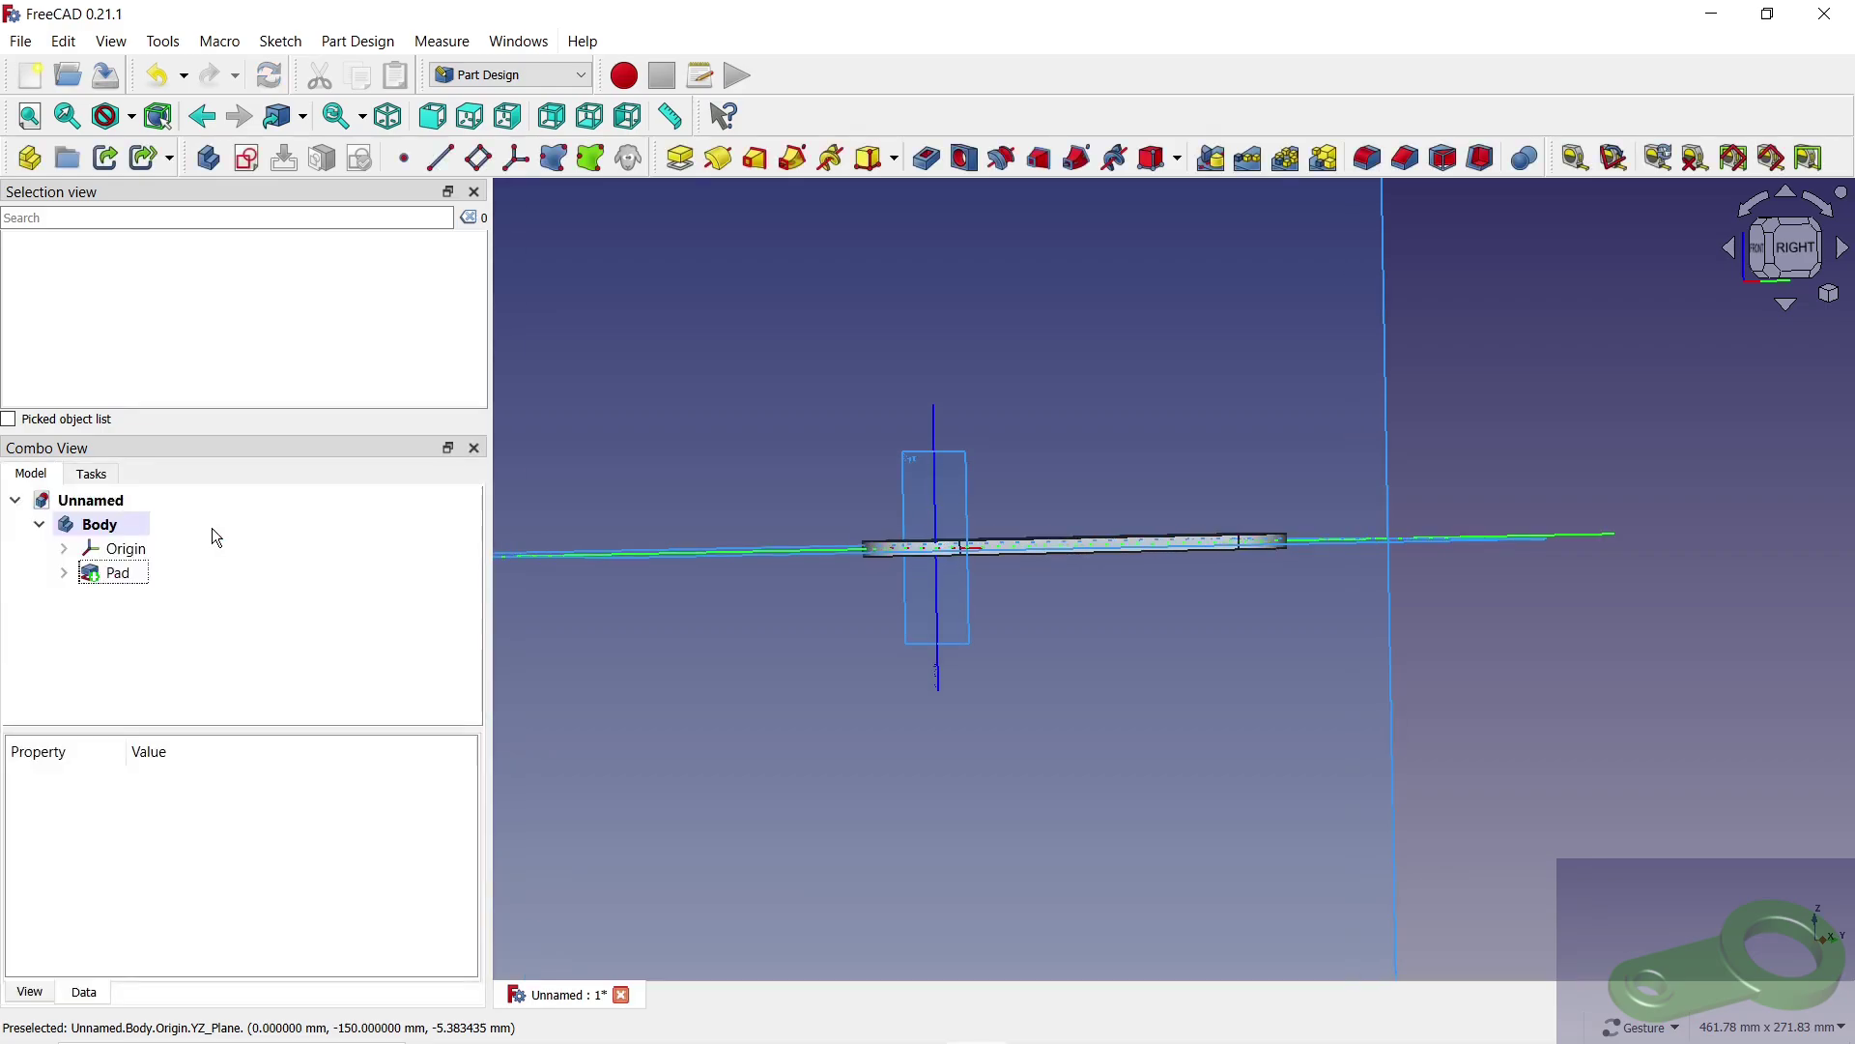
drag(768, 590, 1173, 489)
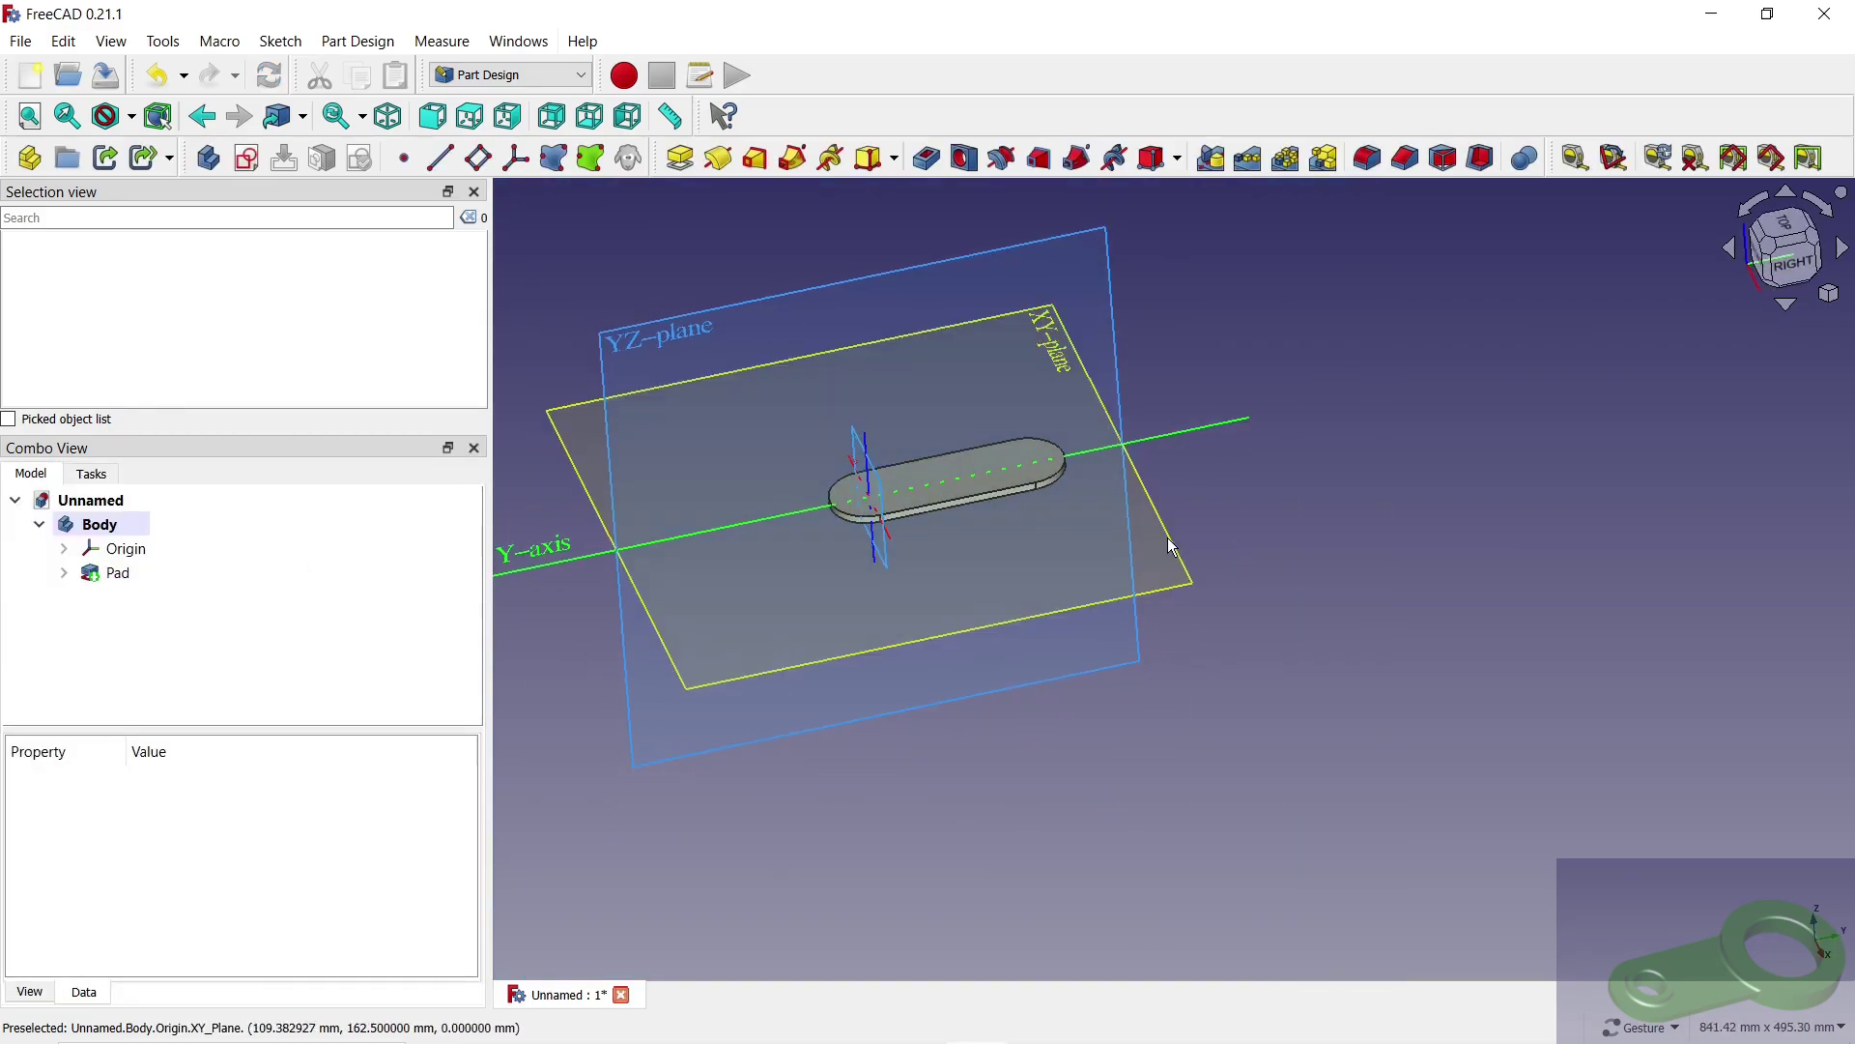
Step: Start a sketch on the XY plane, reference the pad's top arc, and draw two circles
click(1172, 537)
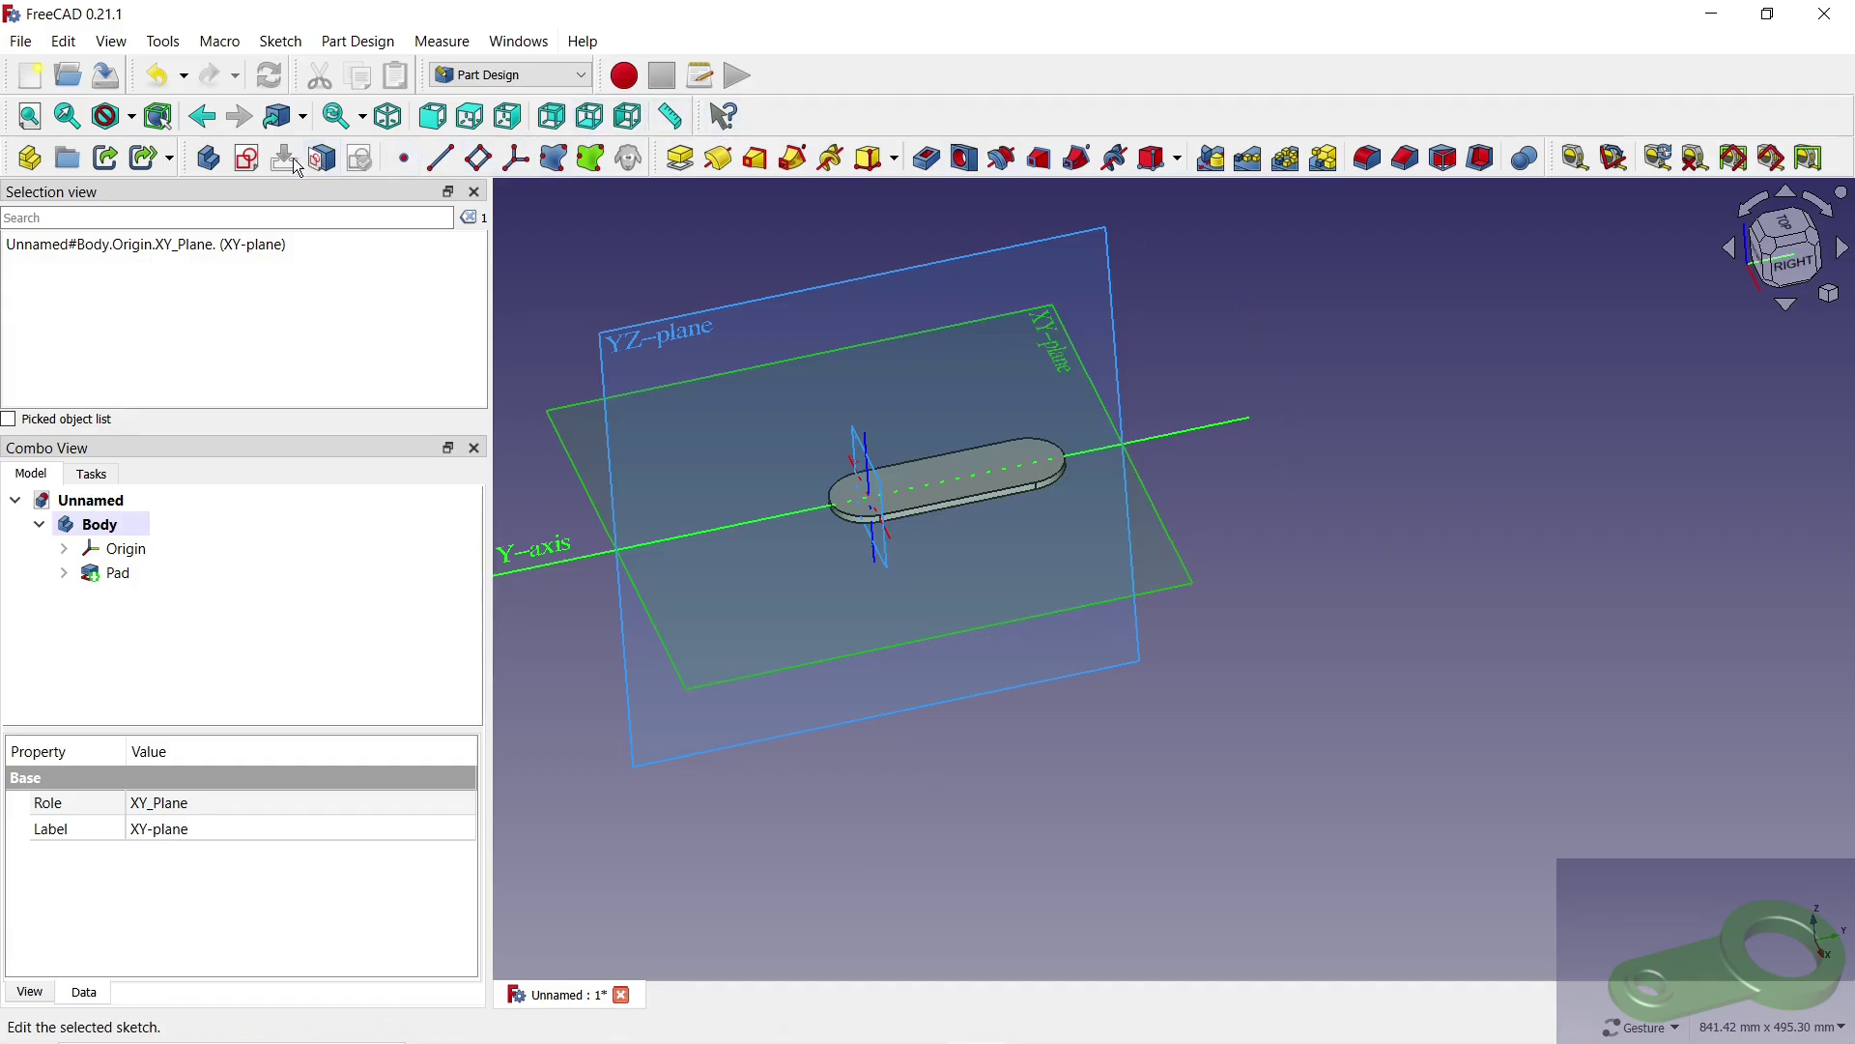
click(247, 159)
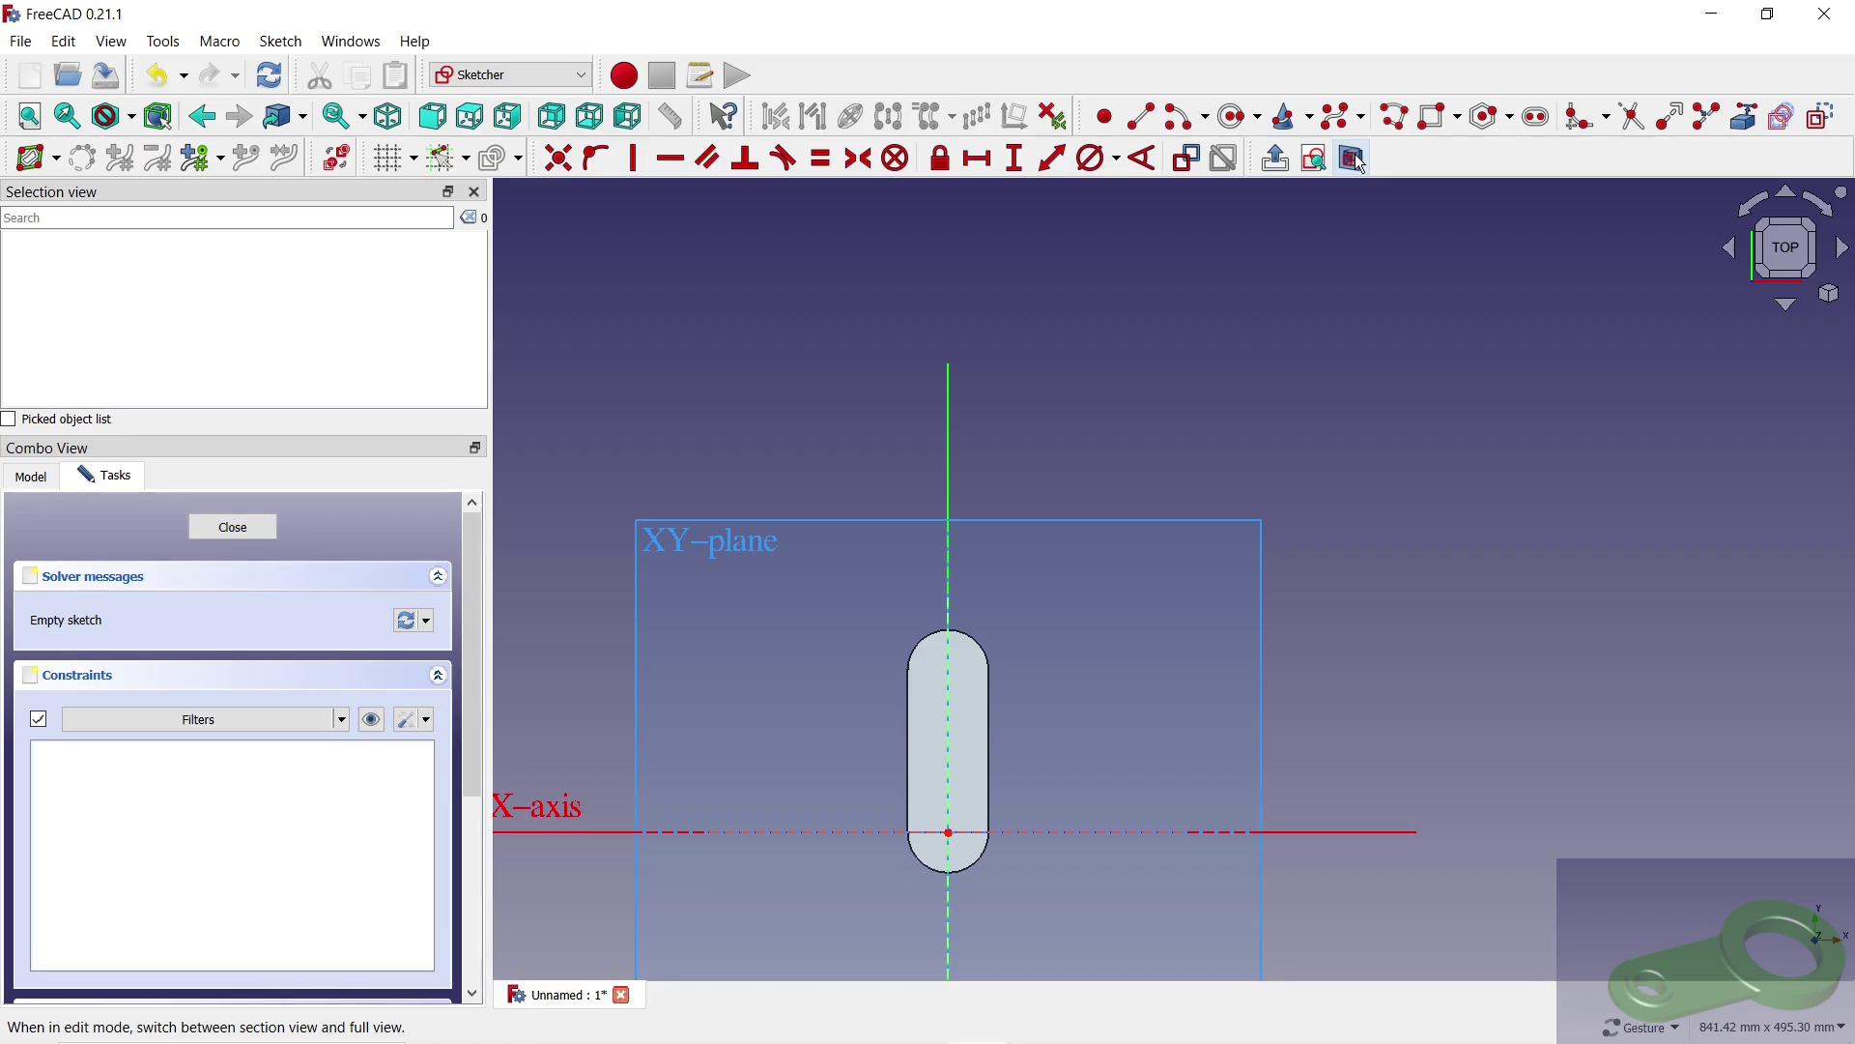
click(1744, 117)
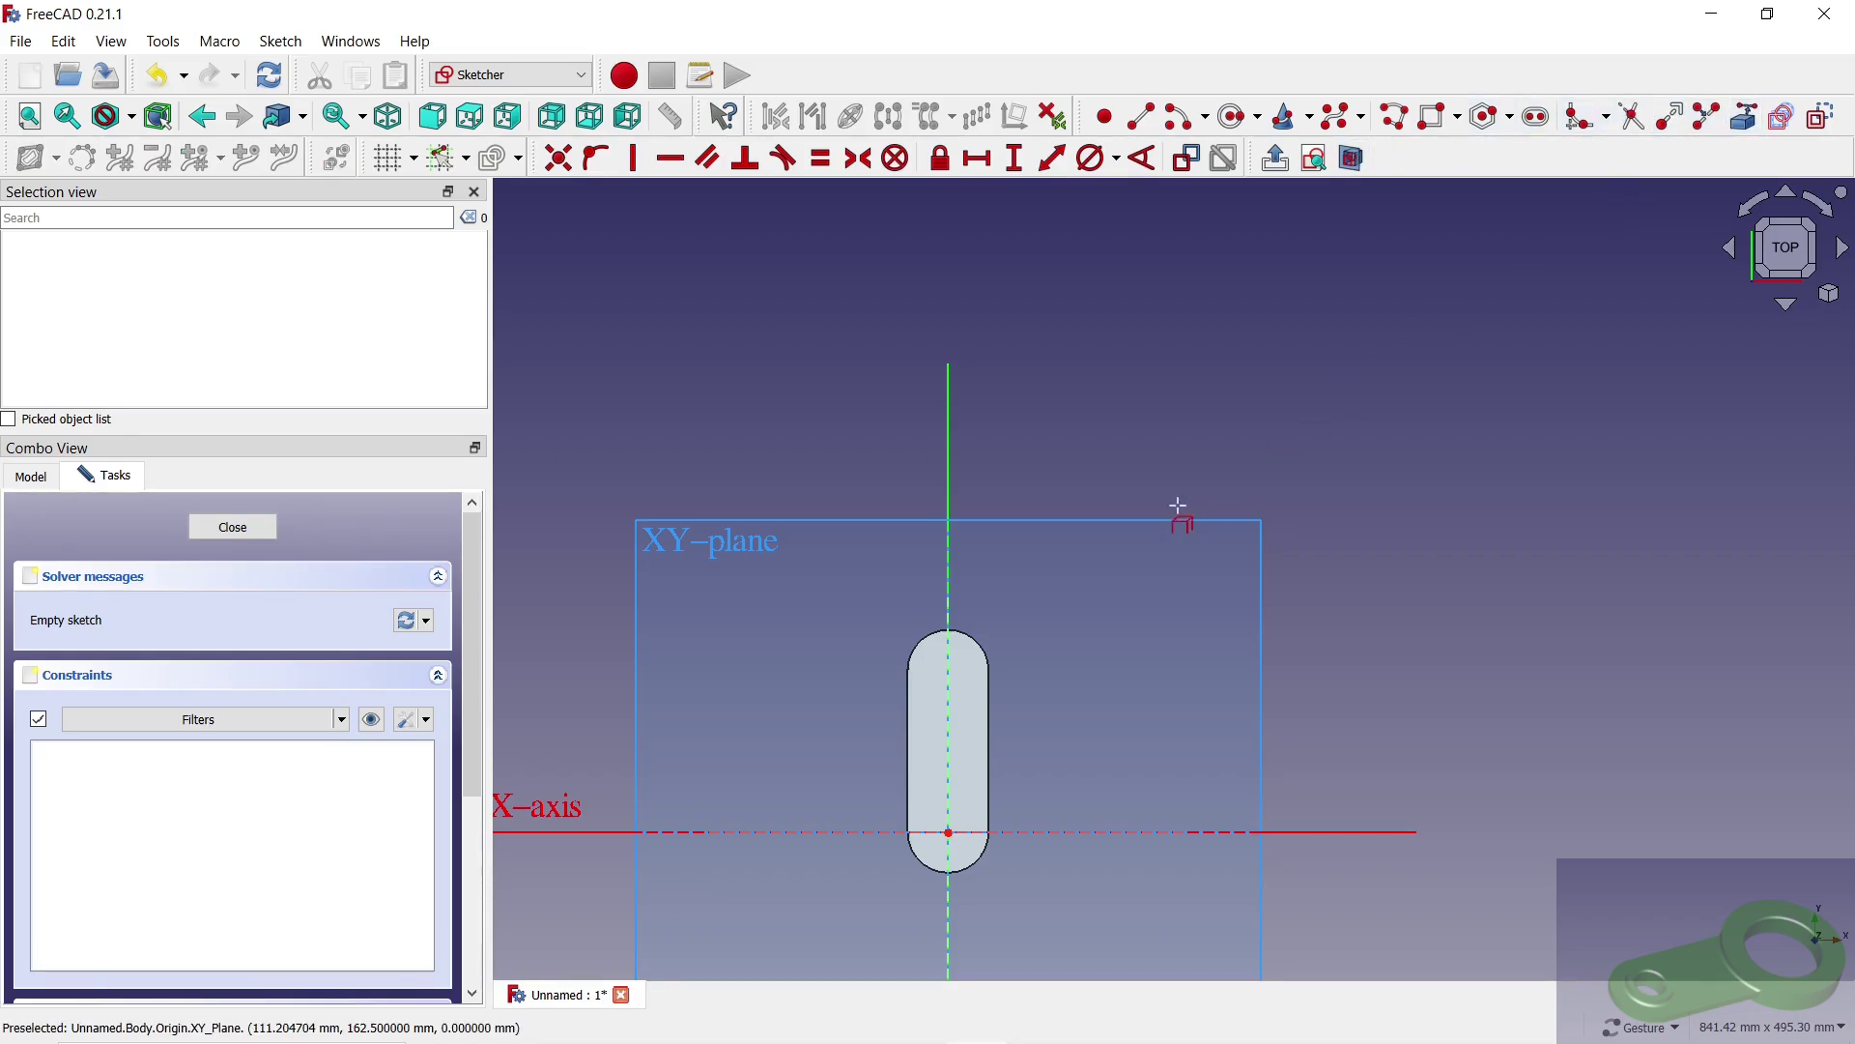
click(989, 650)
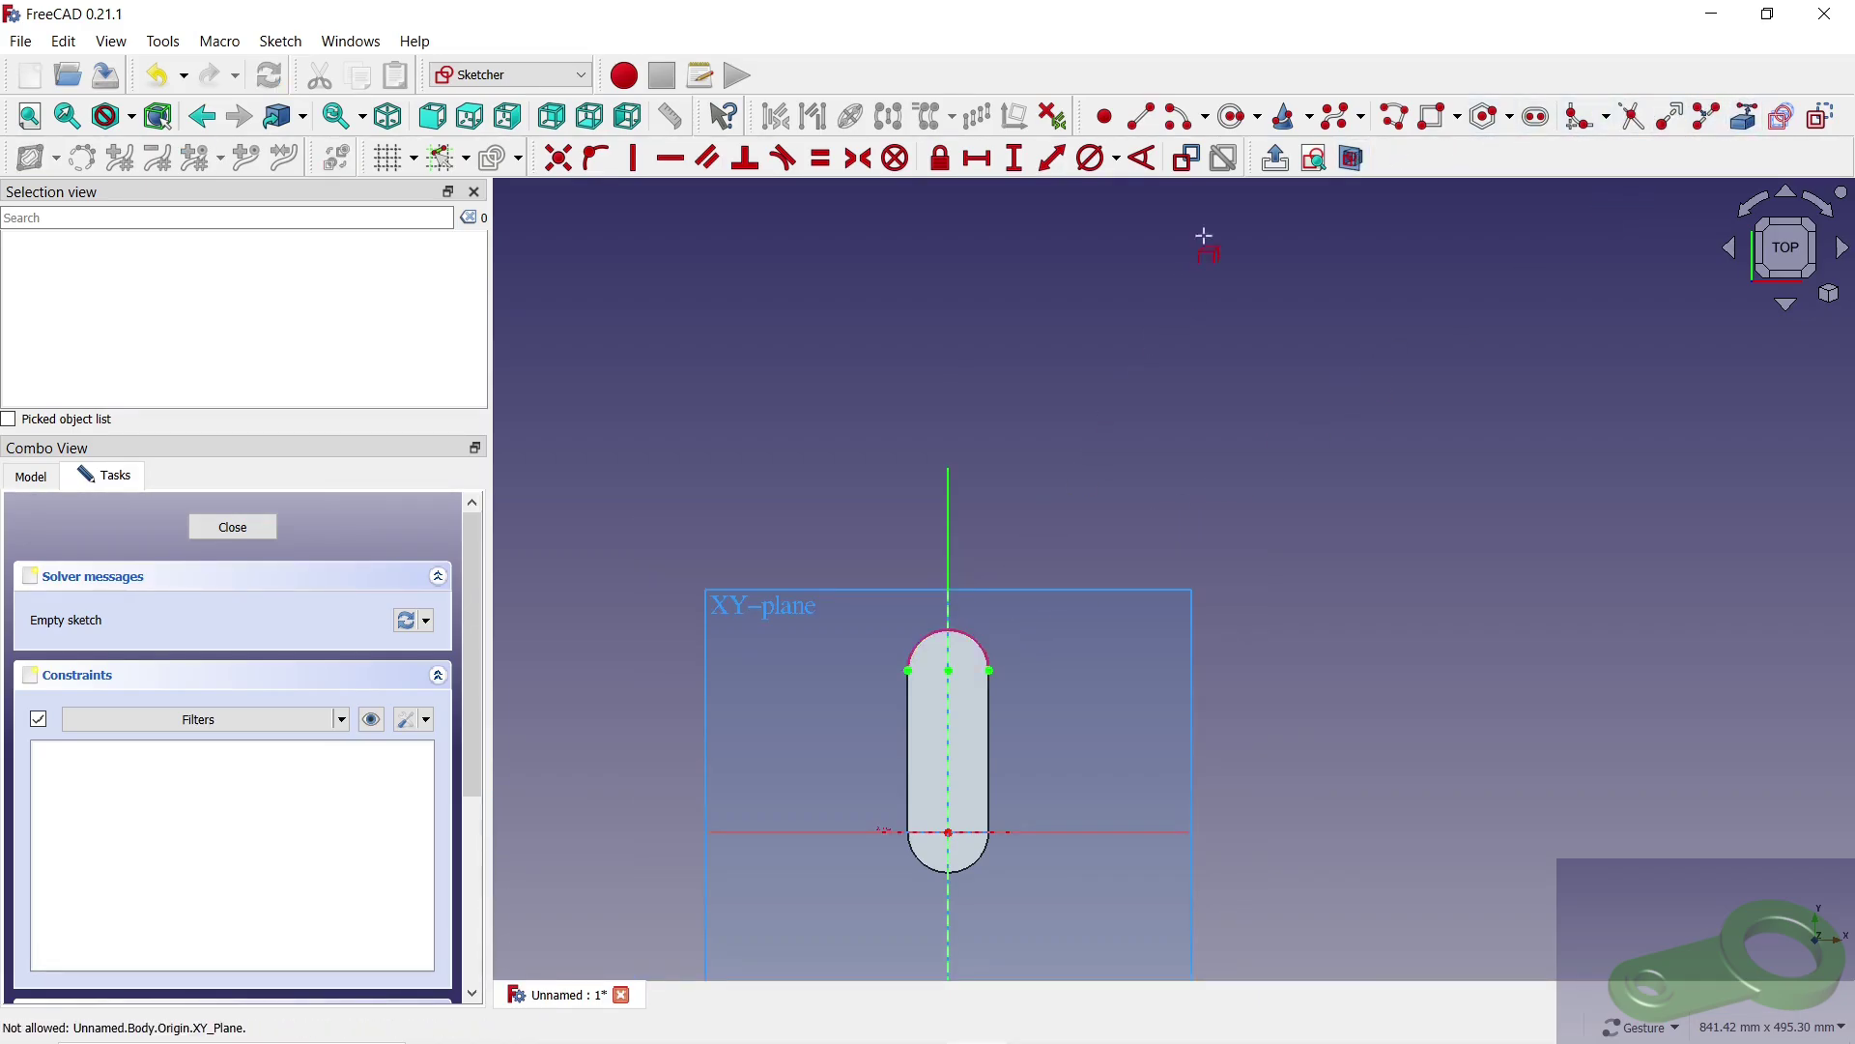
click(1241, 125)
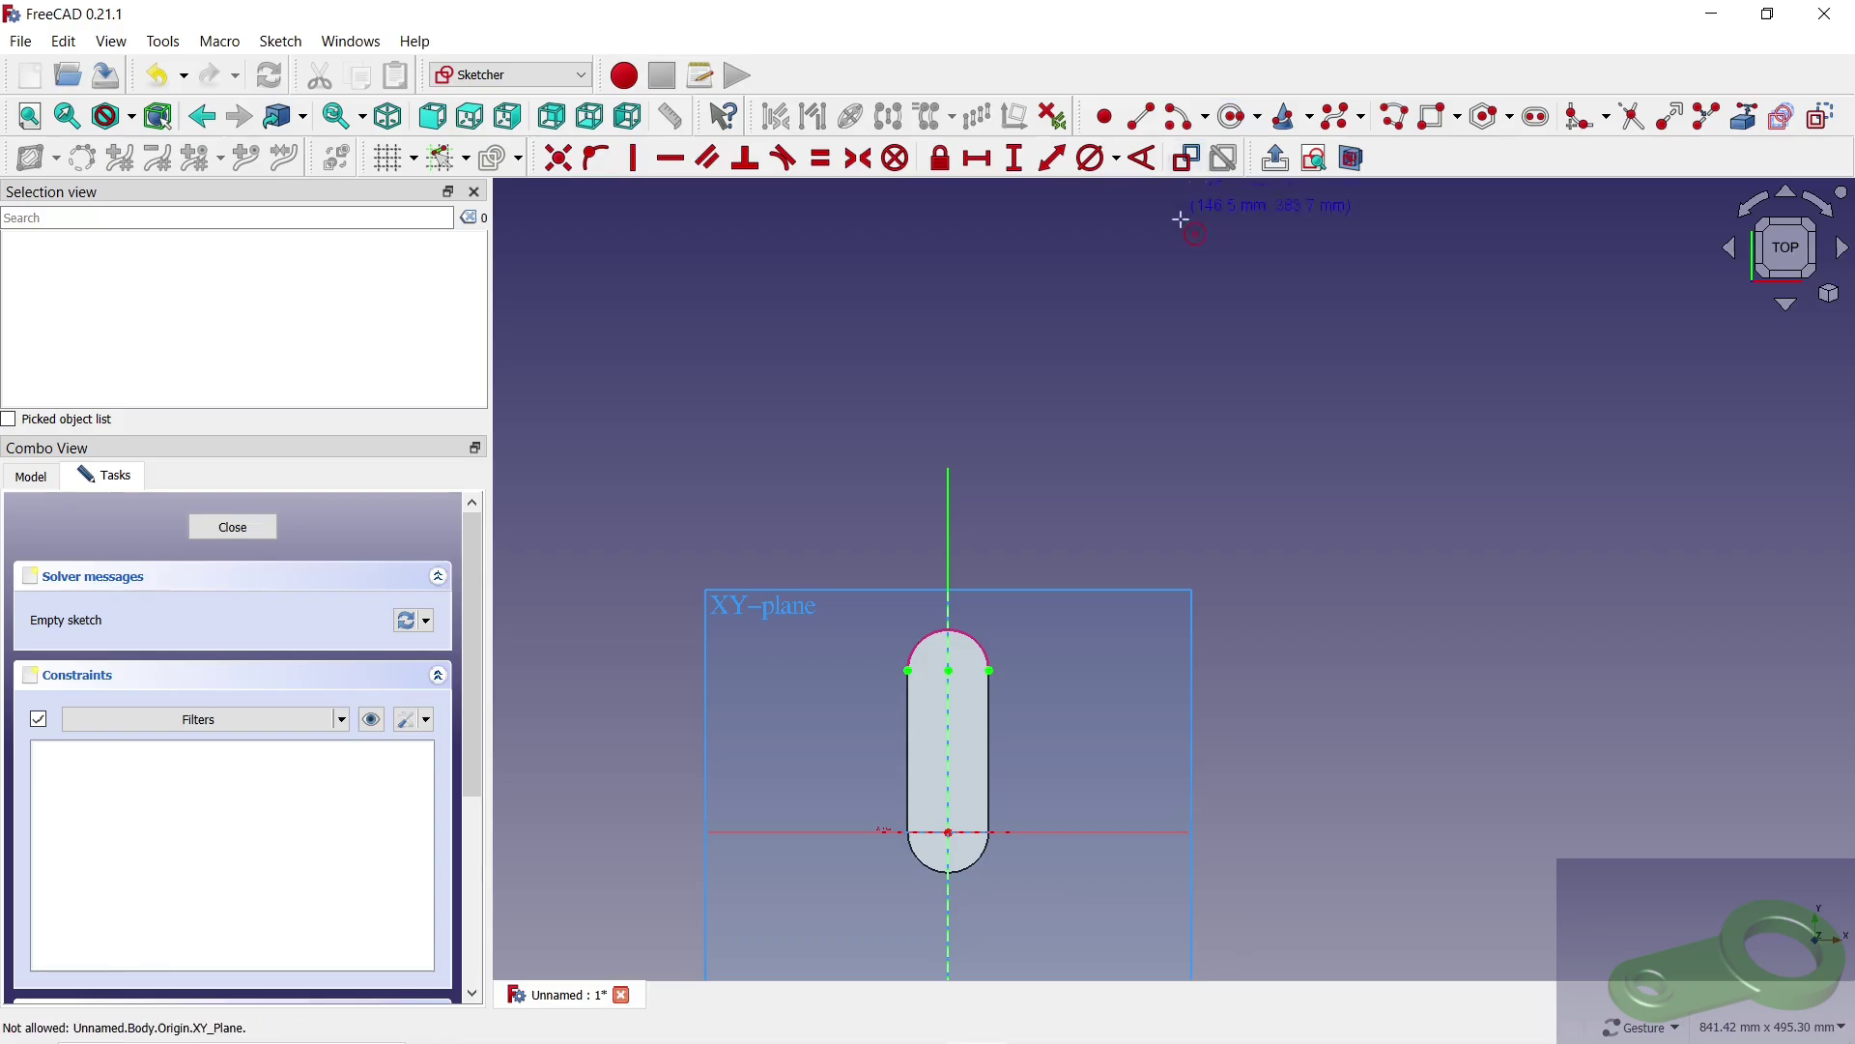
scroll(944, 676, up, 5)
click(964, 642)
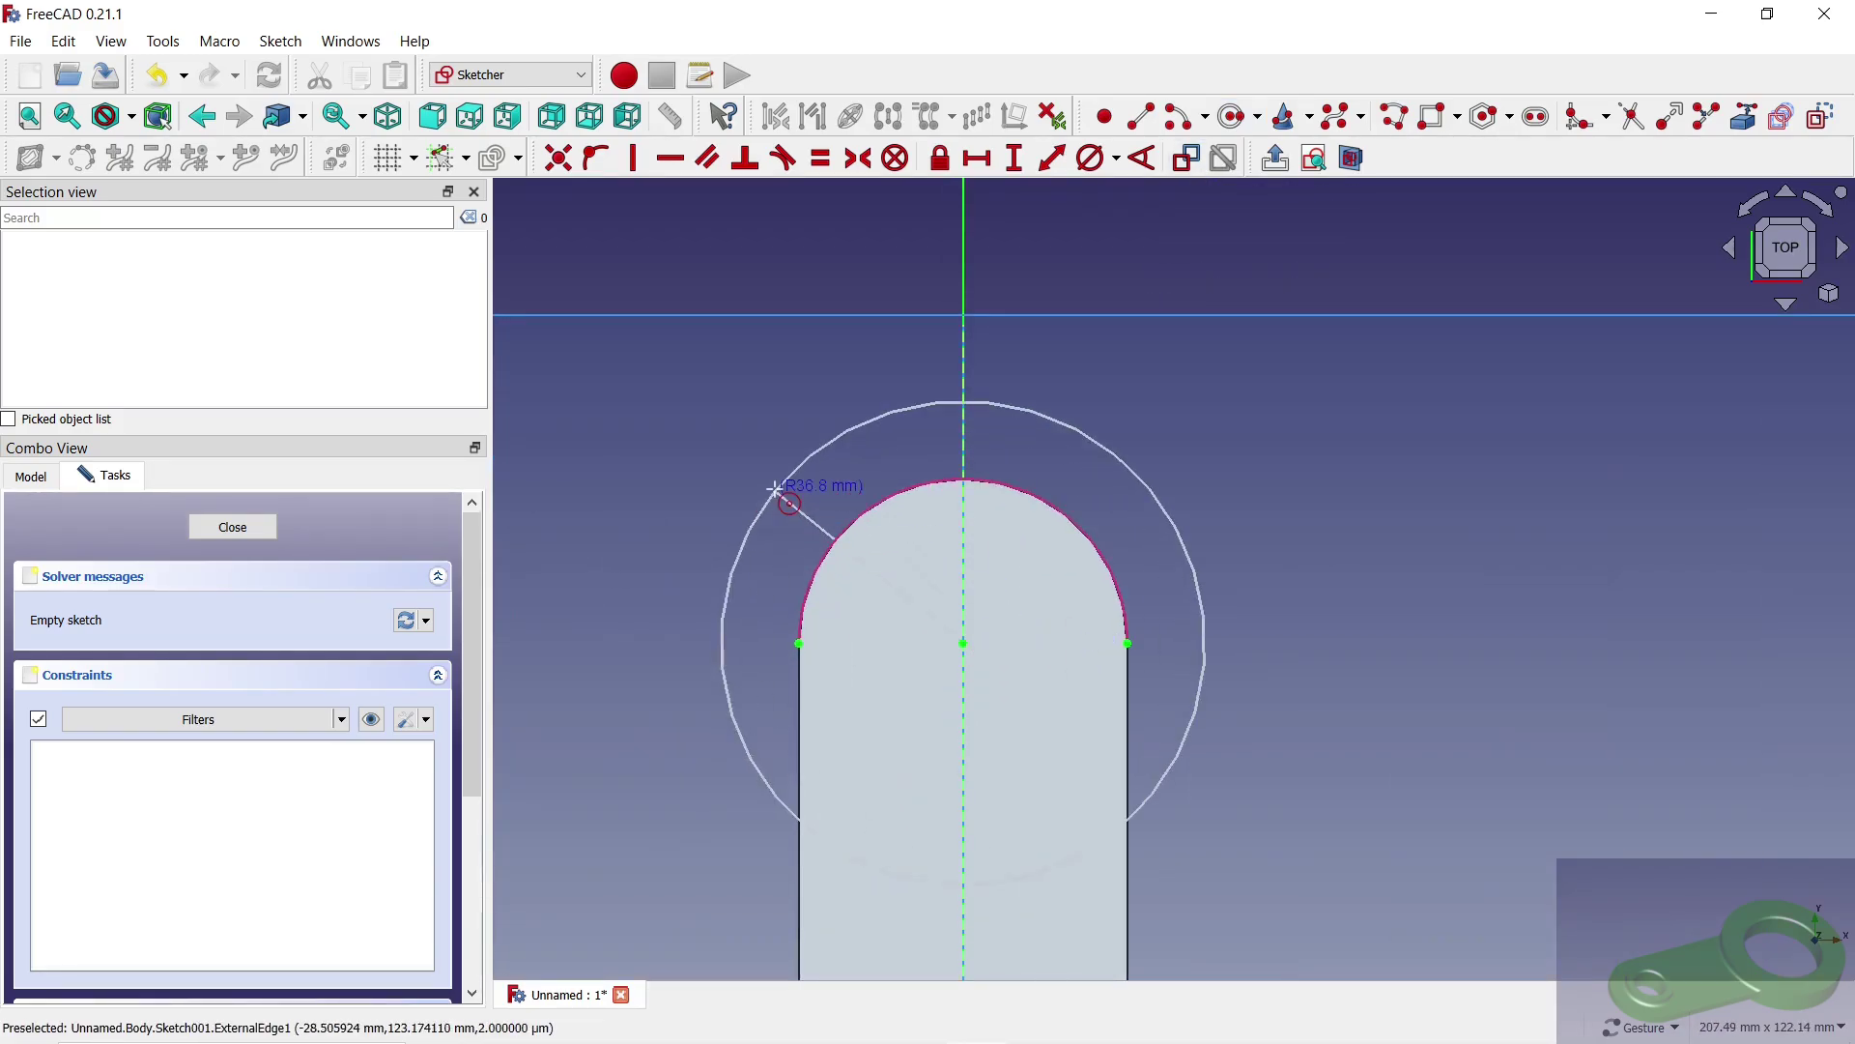
click(881, 396)
scroll(881, 397, down, 5)
scroll(892, 665, up, 4)
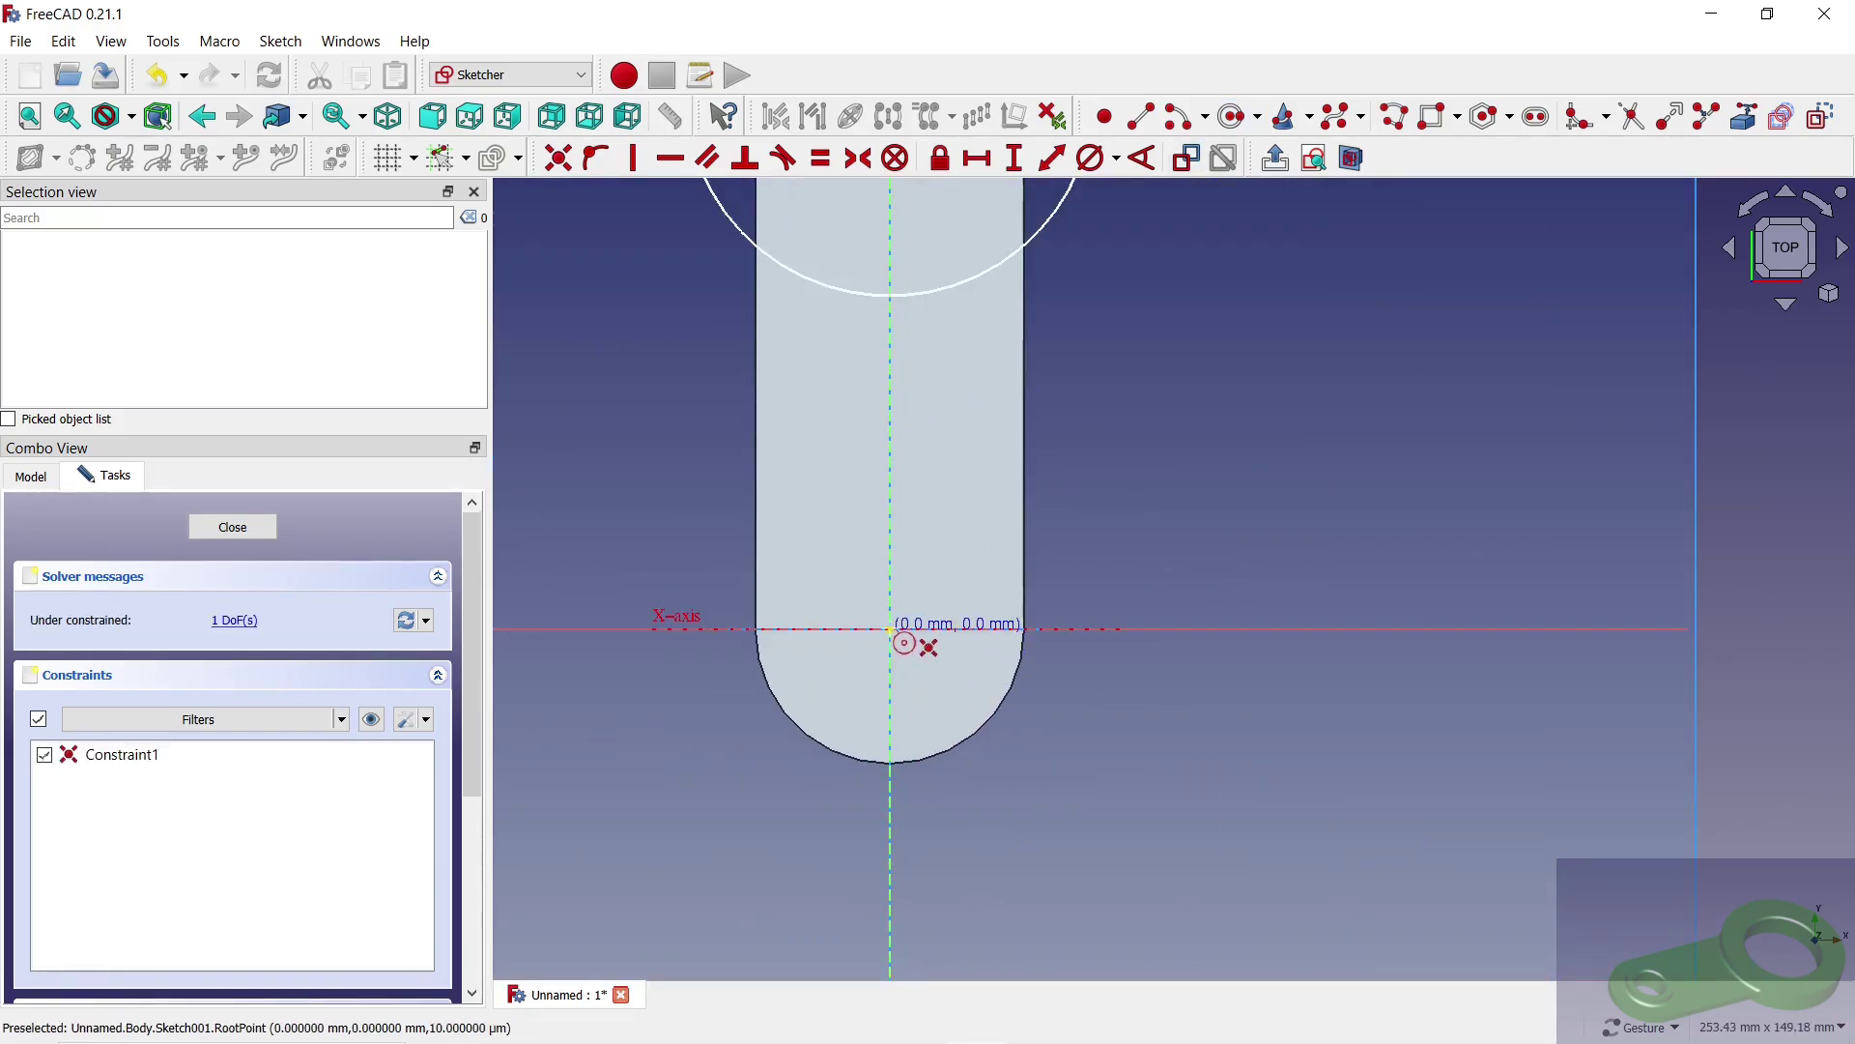
click(824, 524)
scroll(884, 607, up, 3)
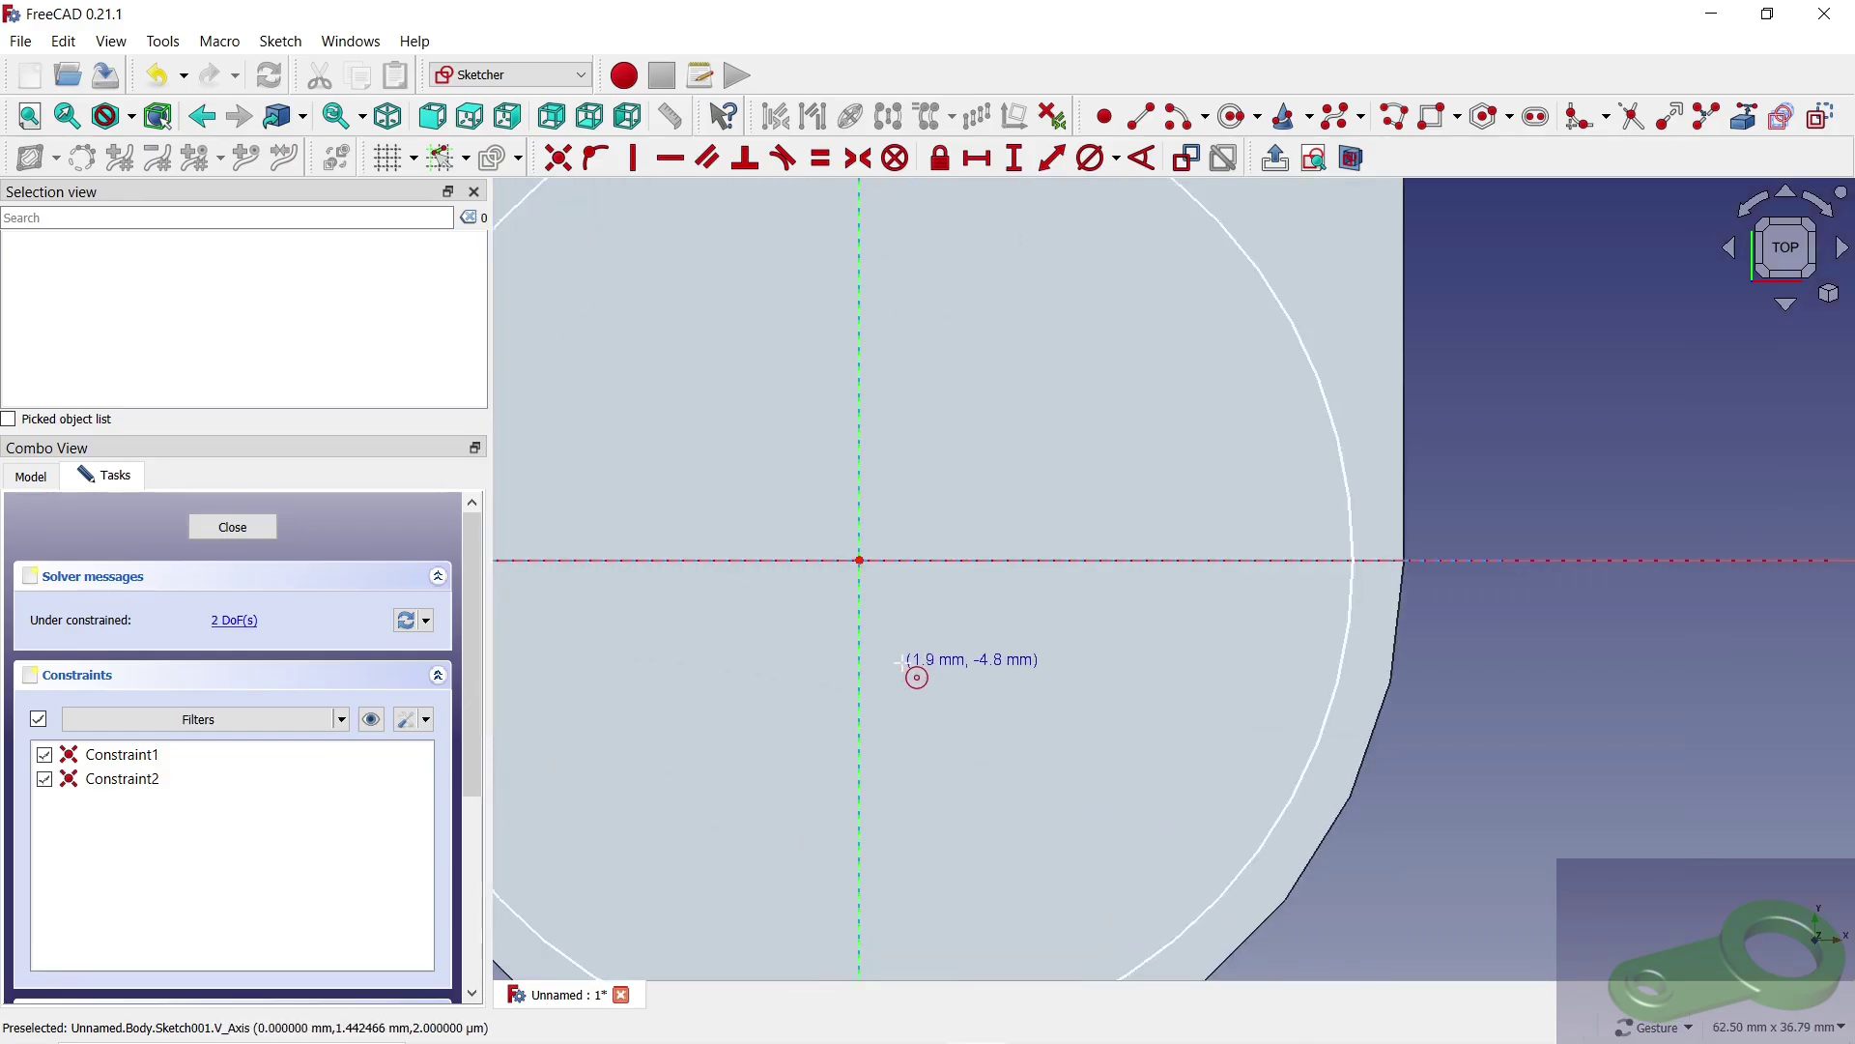
scroll(908, 672, down, 2)
Step: Constrain the origin circle to Ø30 mm and the top circle to Ø80 mm, then close
click(1091, 157)
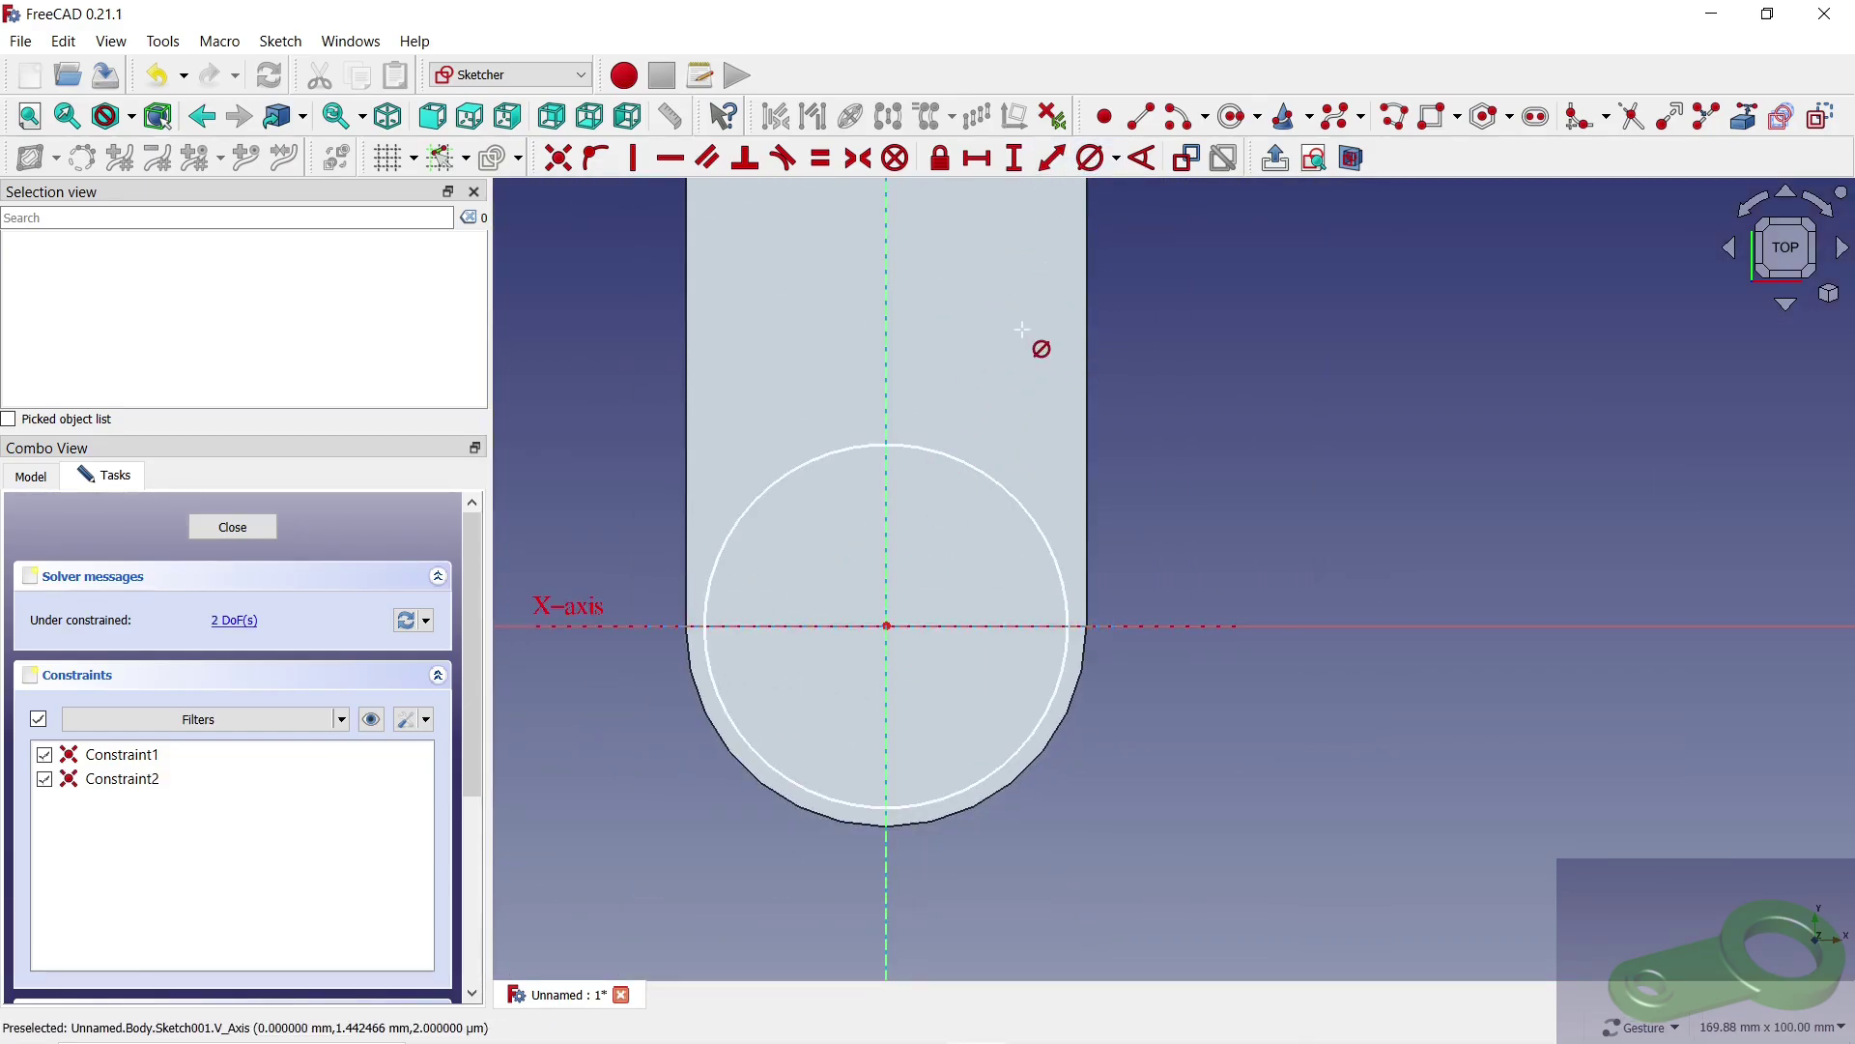
click(965, 462)
text(30)
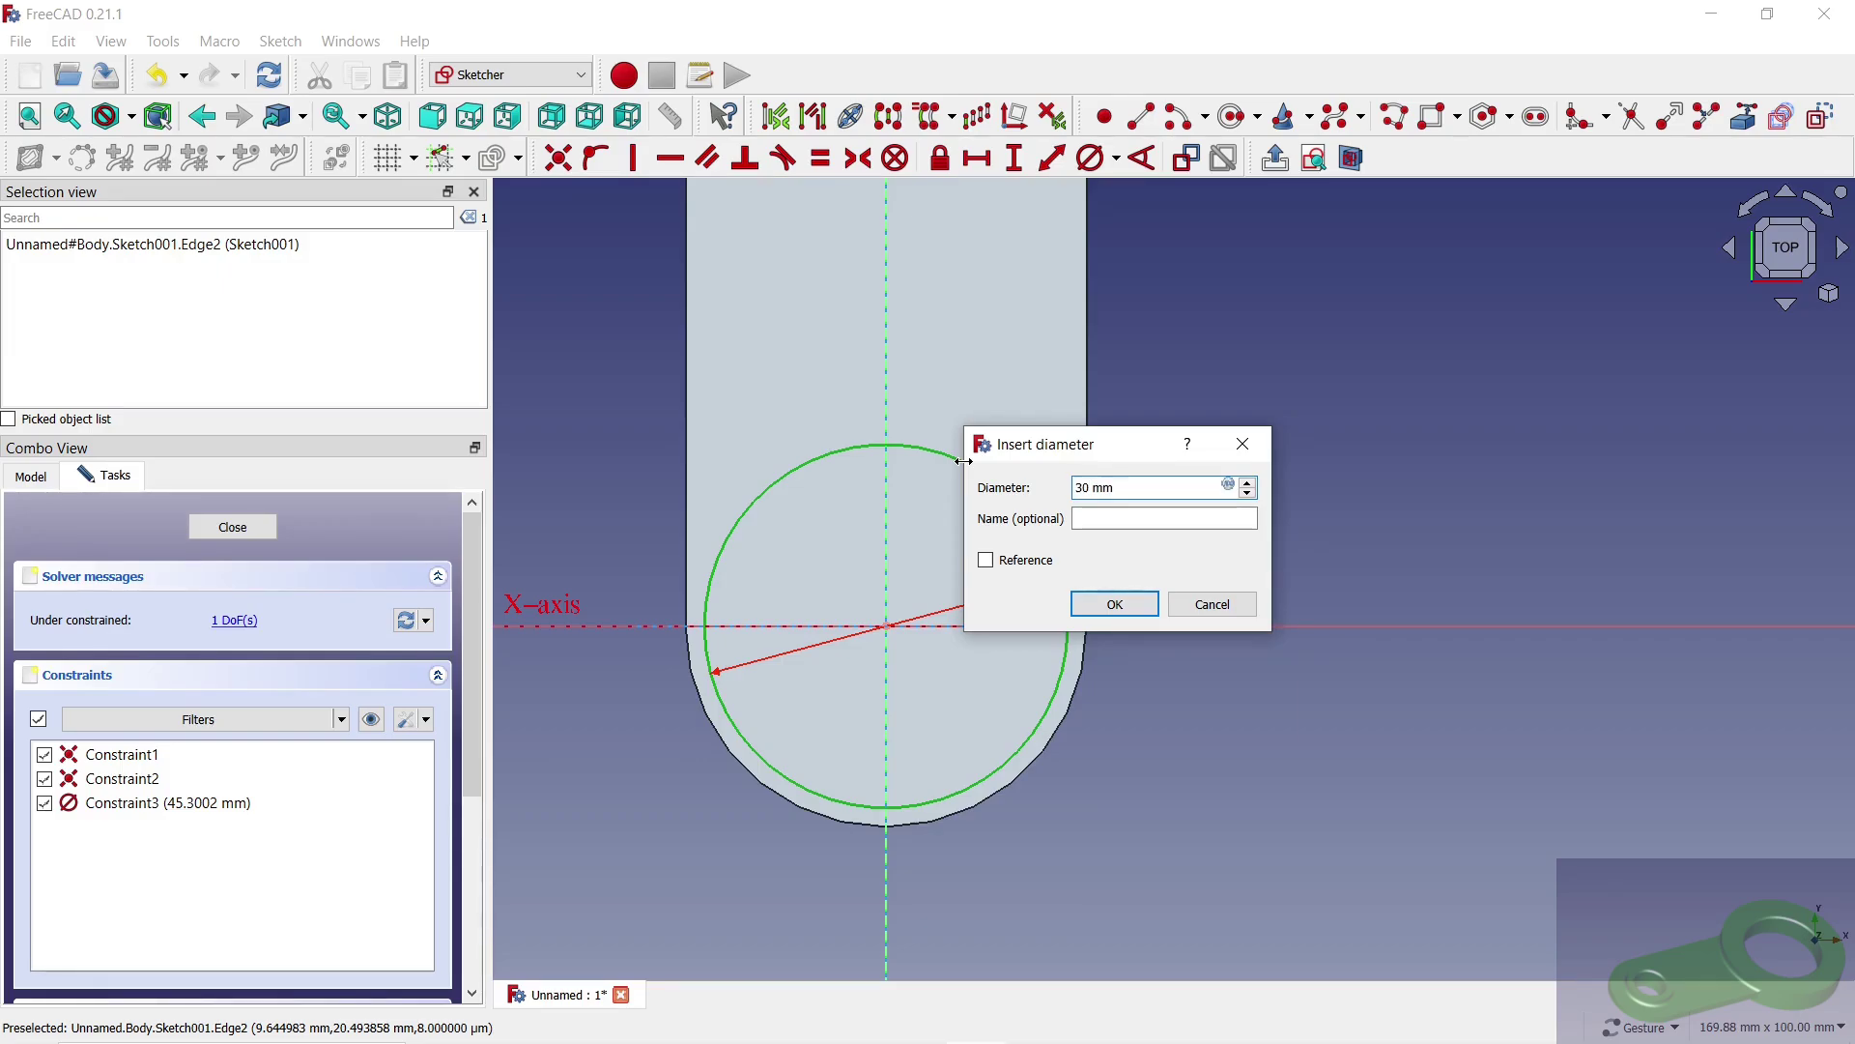
click(1103, 607)
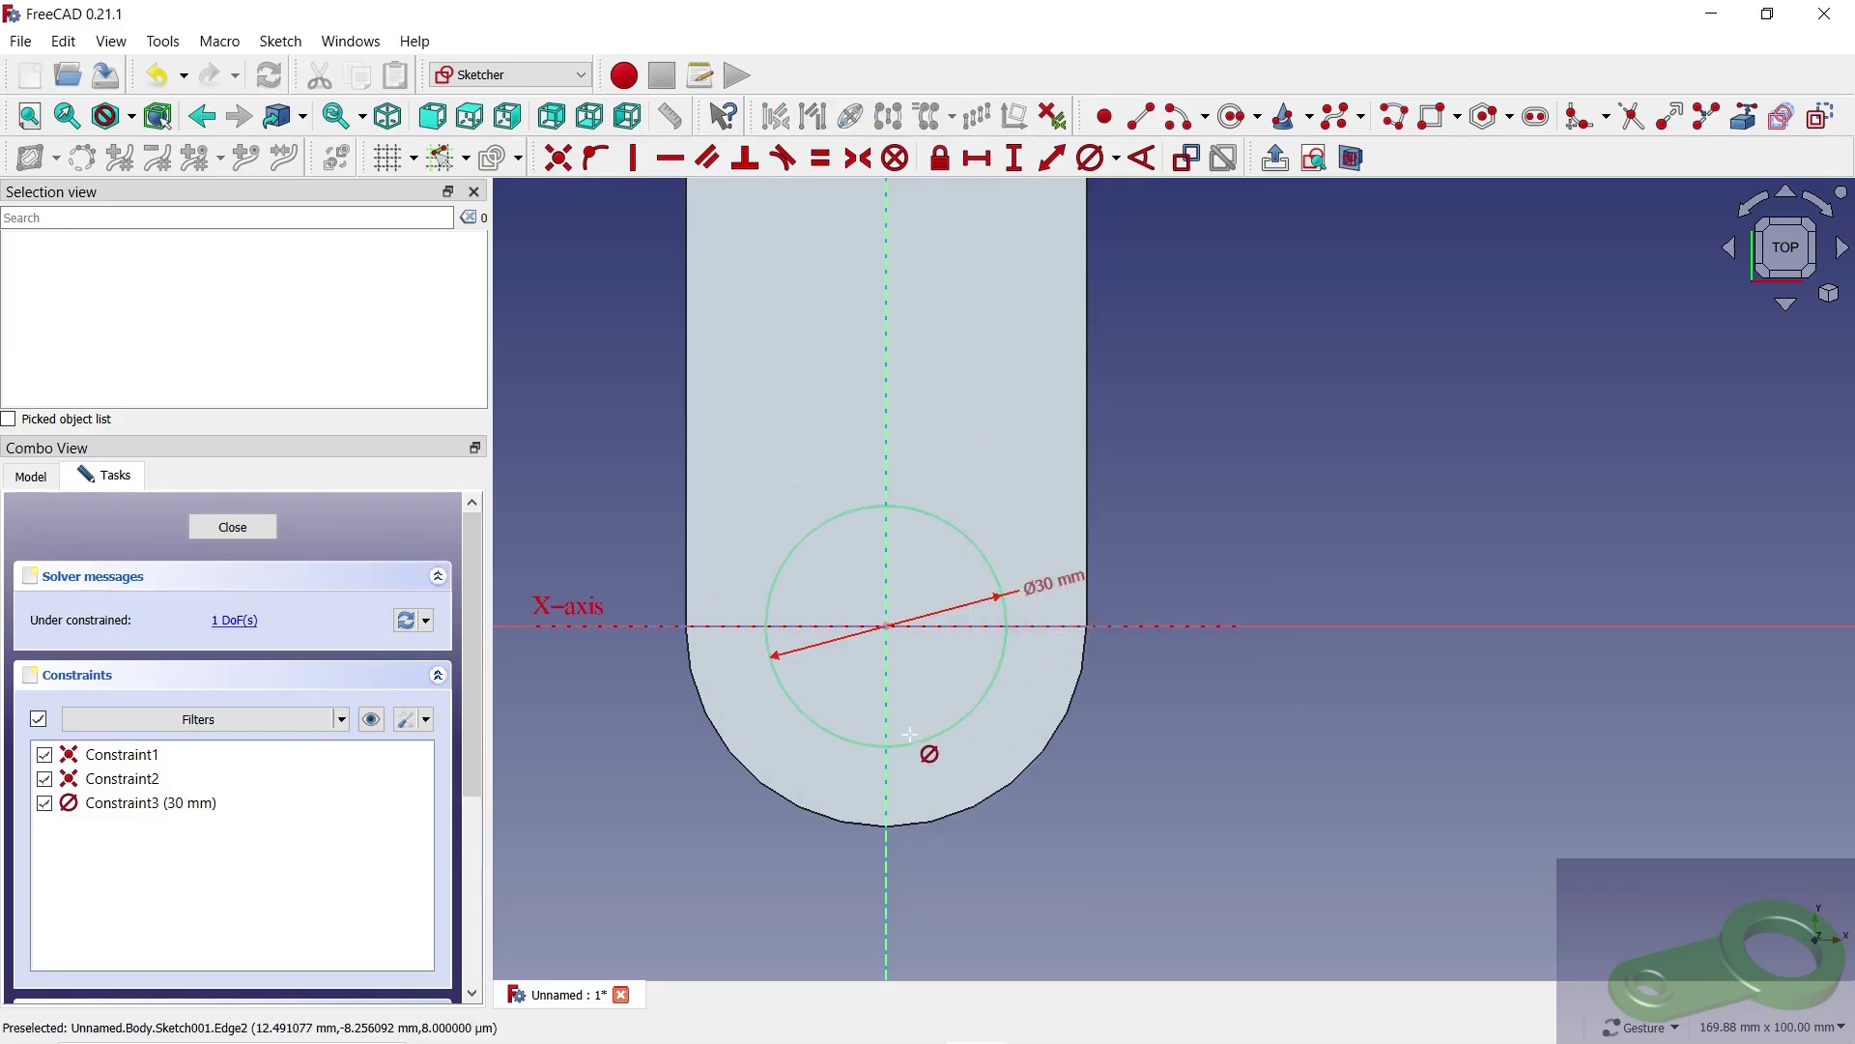
scroll(910, 734, down, 4)
scroll(1025, 290, up, 2)
click(1028, 278)
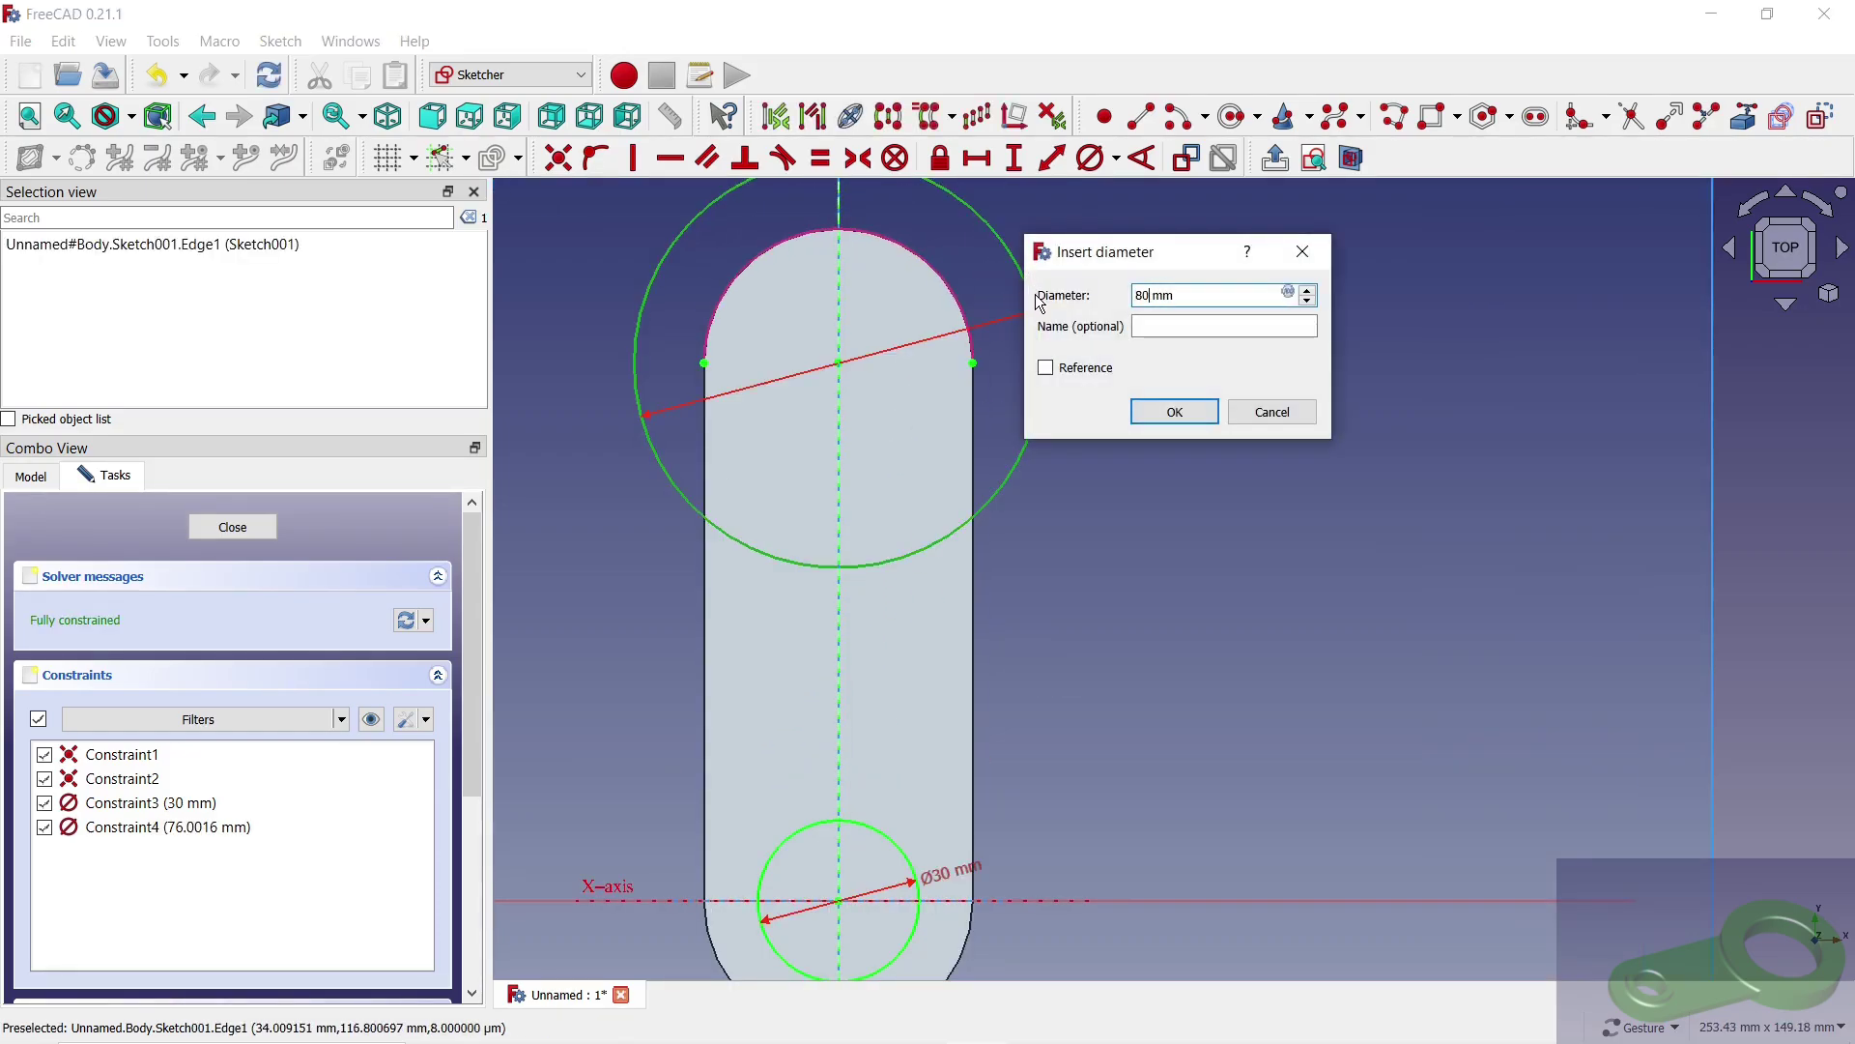
click(1162, 413)
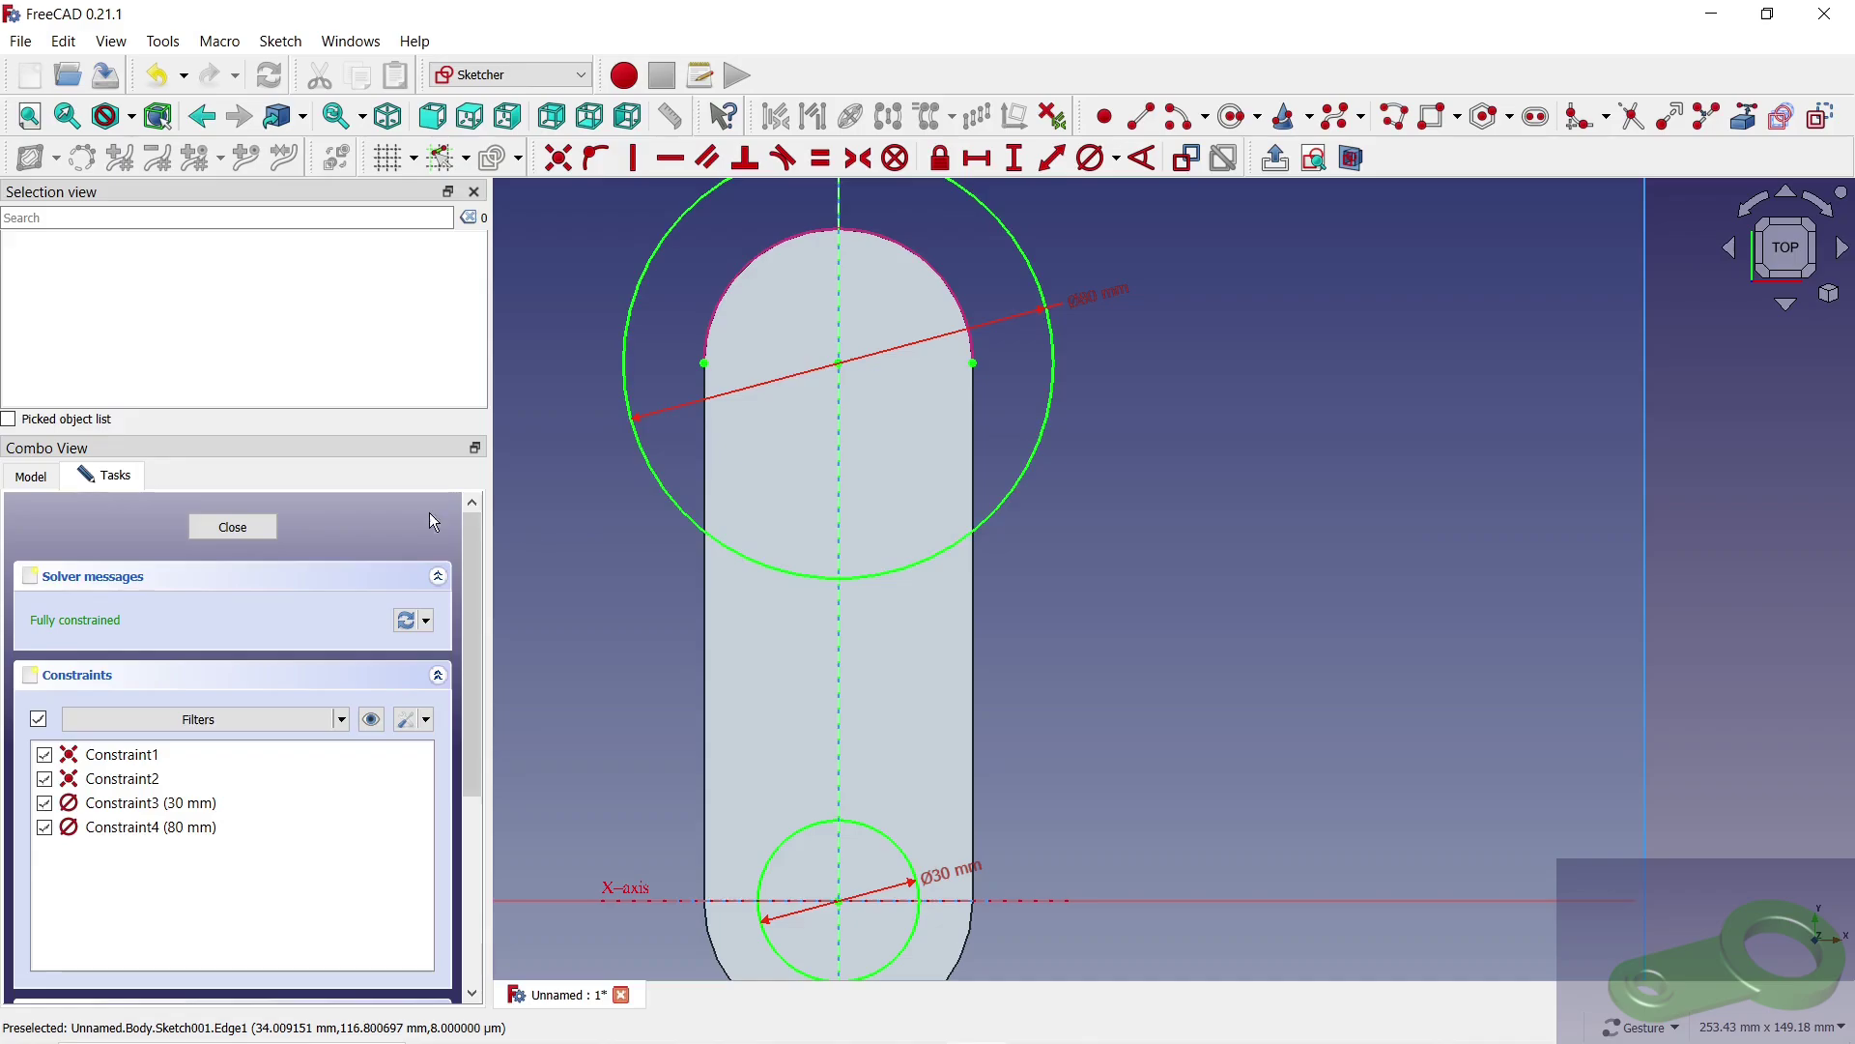
click(255, 530)
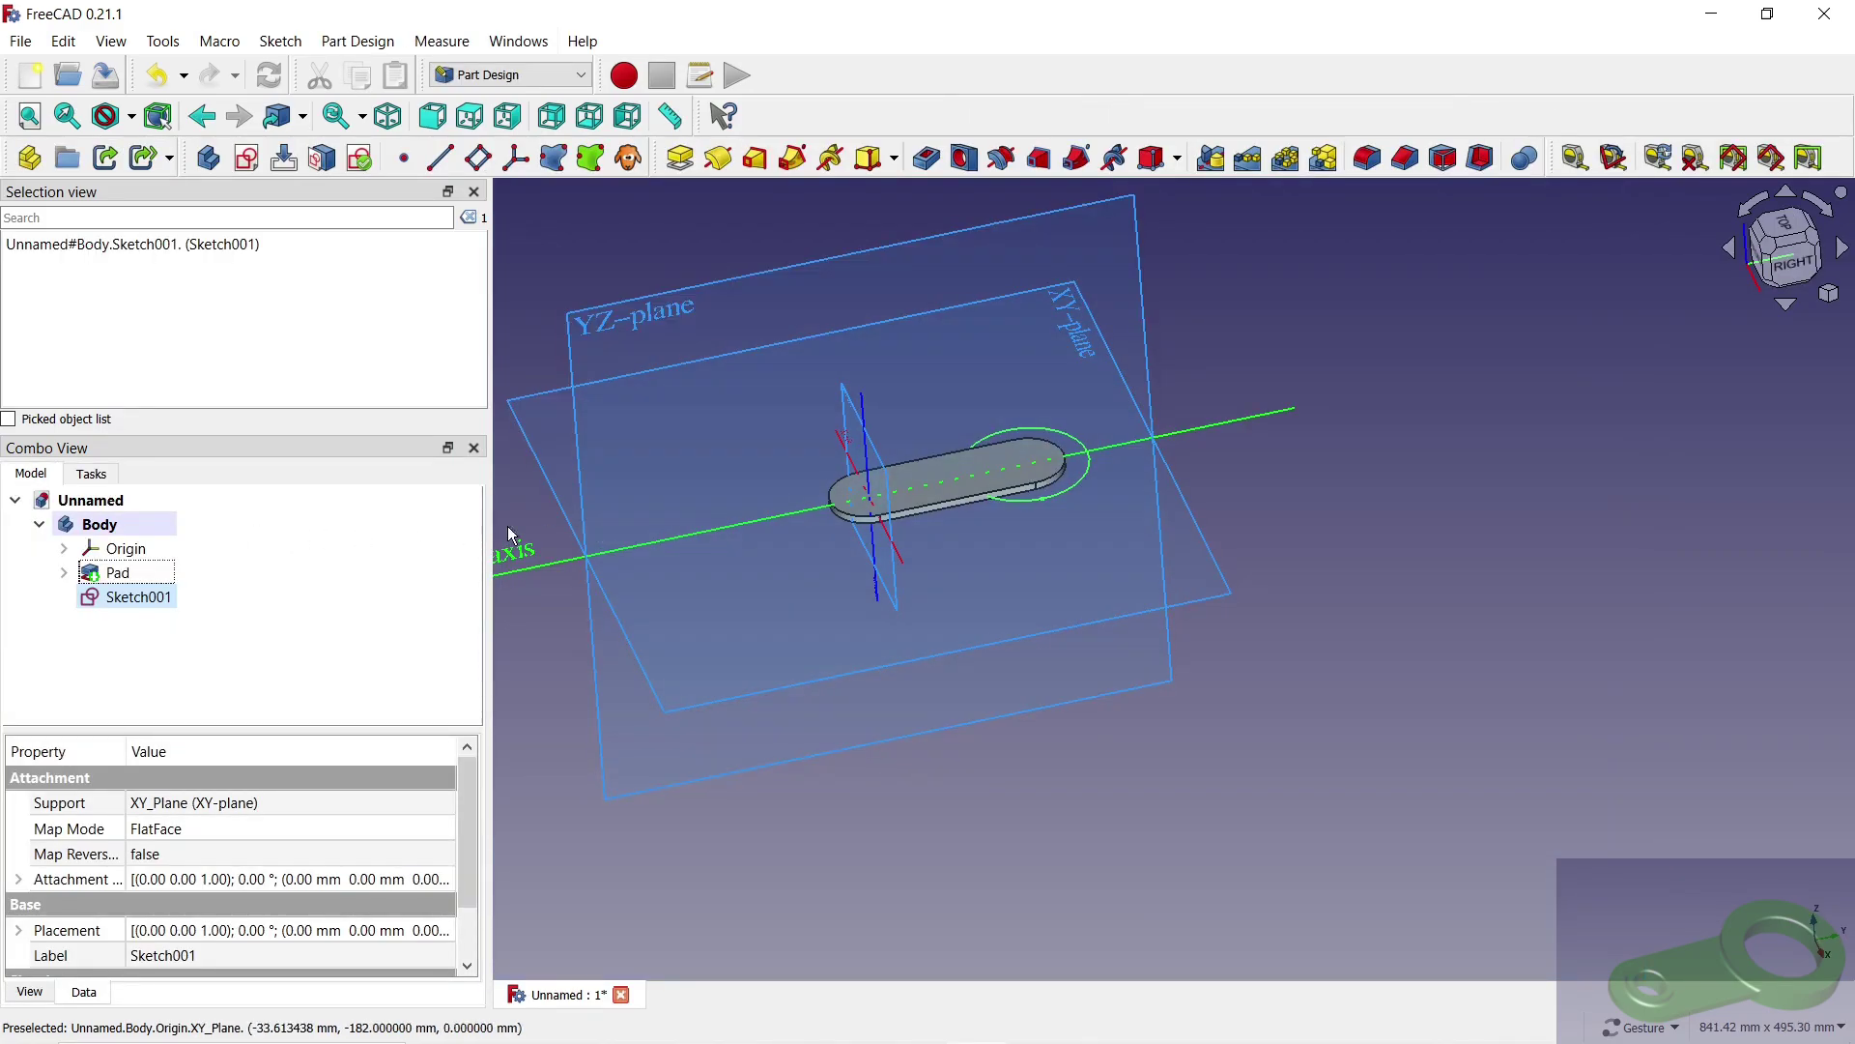
Step: Pad Sketch001 15 mm symmetric to plane, creating Pad001 bosses
click(126, 549)
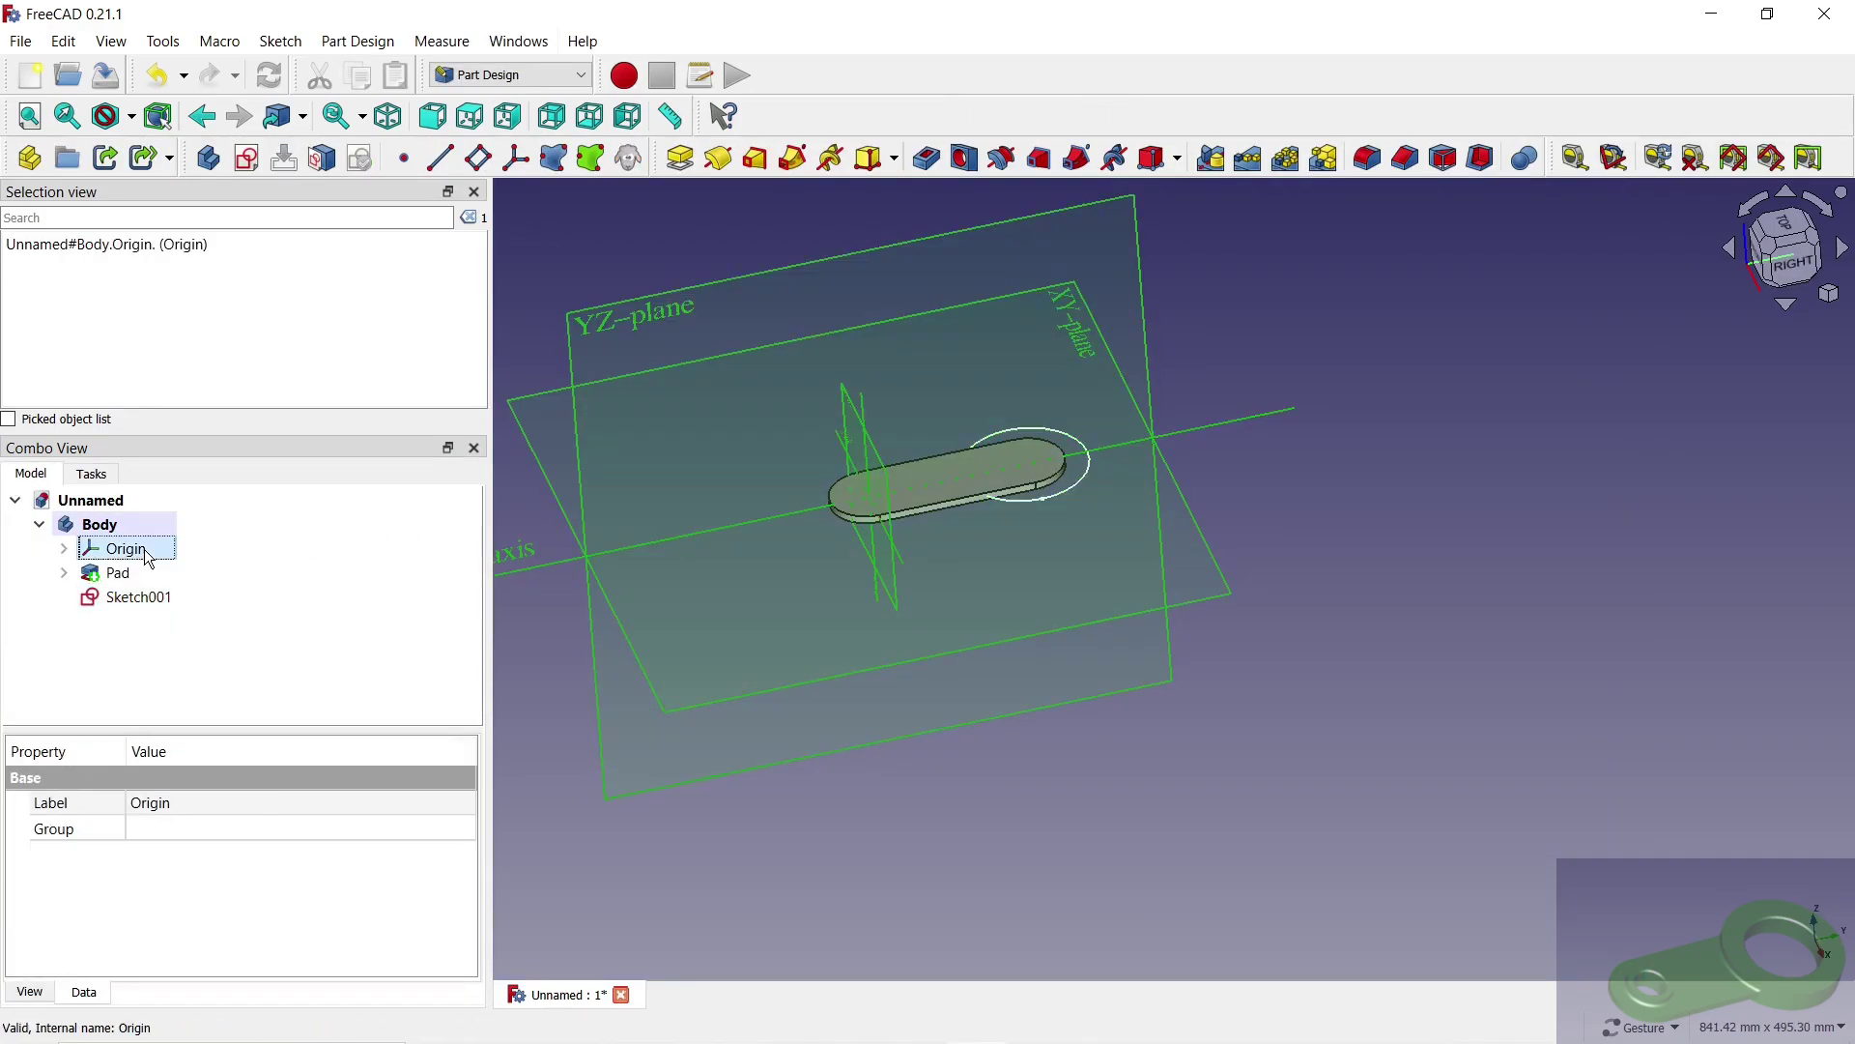
click(155, 599)
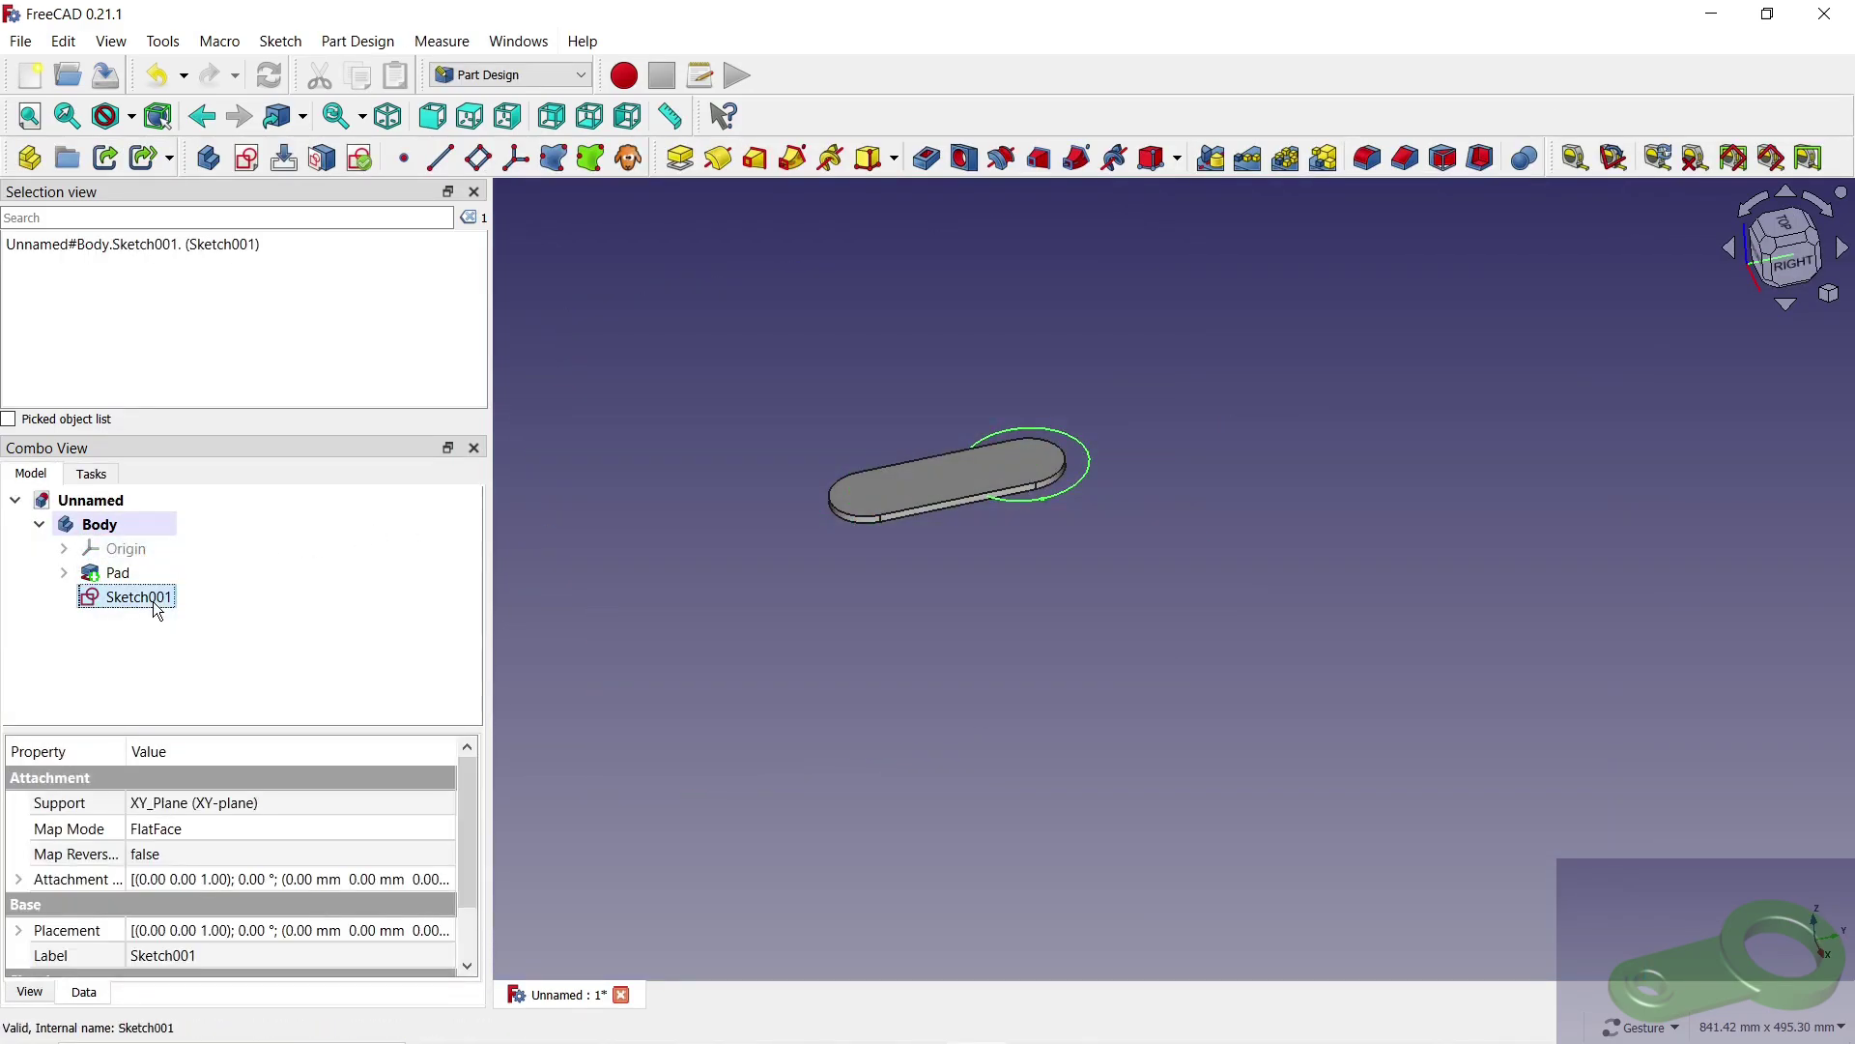
click(679, 159)
mouse_move(1076, 600)
mouse_down()
mouse_move(977, 588)
mouse_move(968, 539)
mouse_move(1037, 559)
mouse_up()
scroll(1048, 566, up, 5)
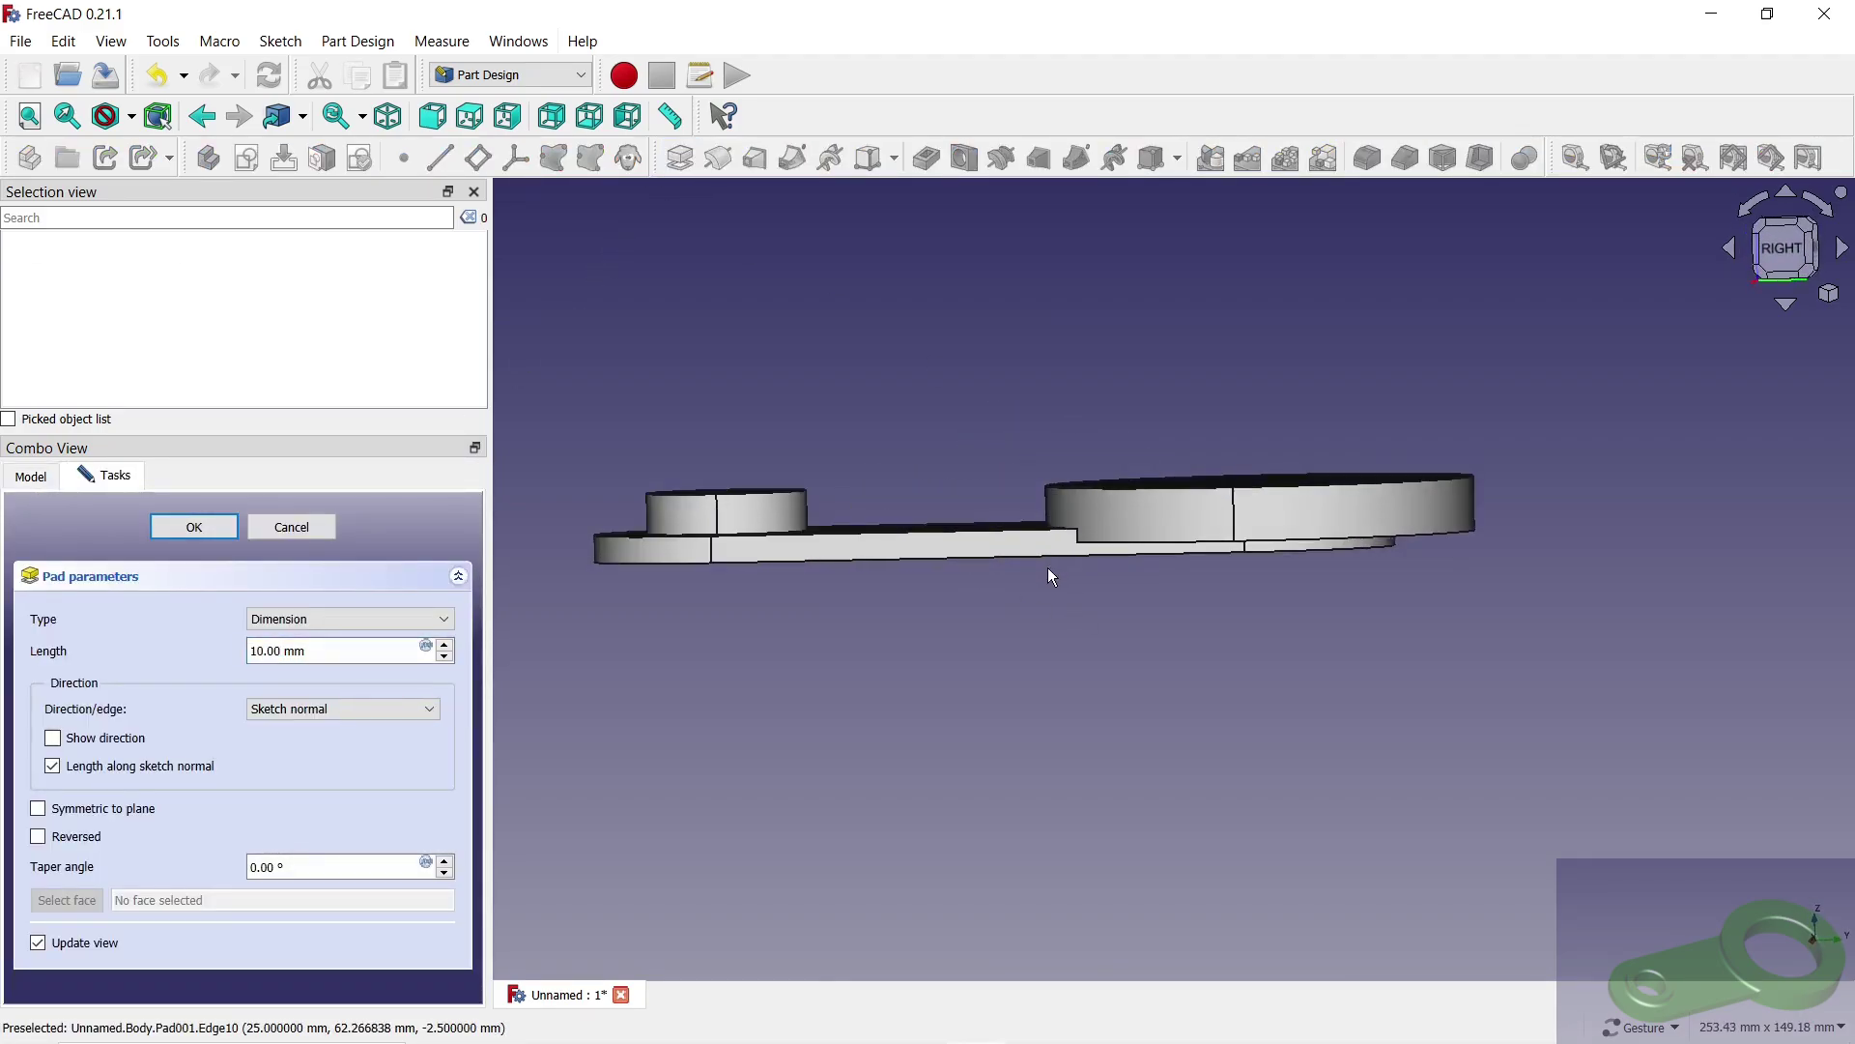
click(39, 810)
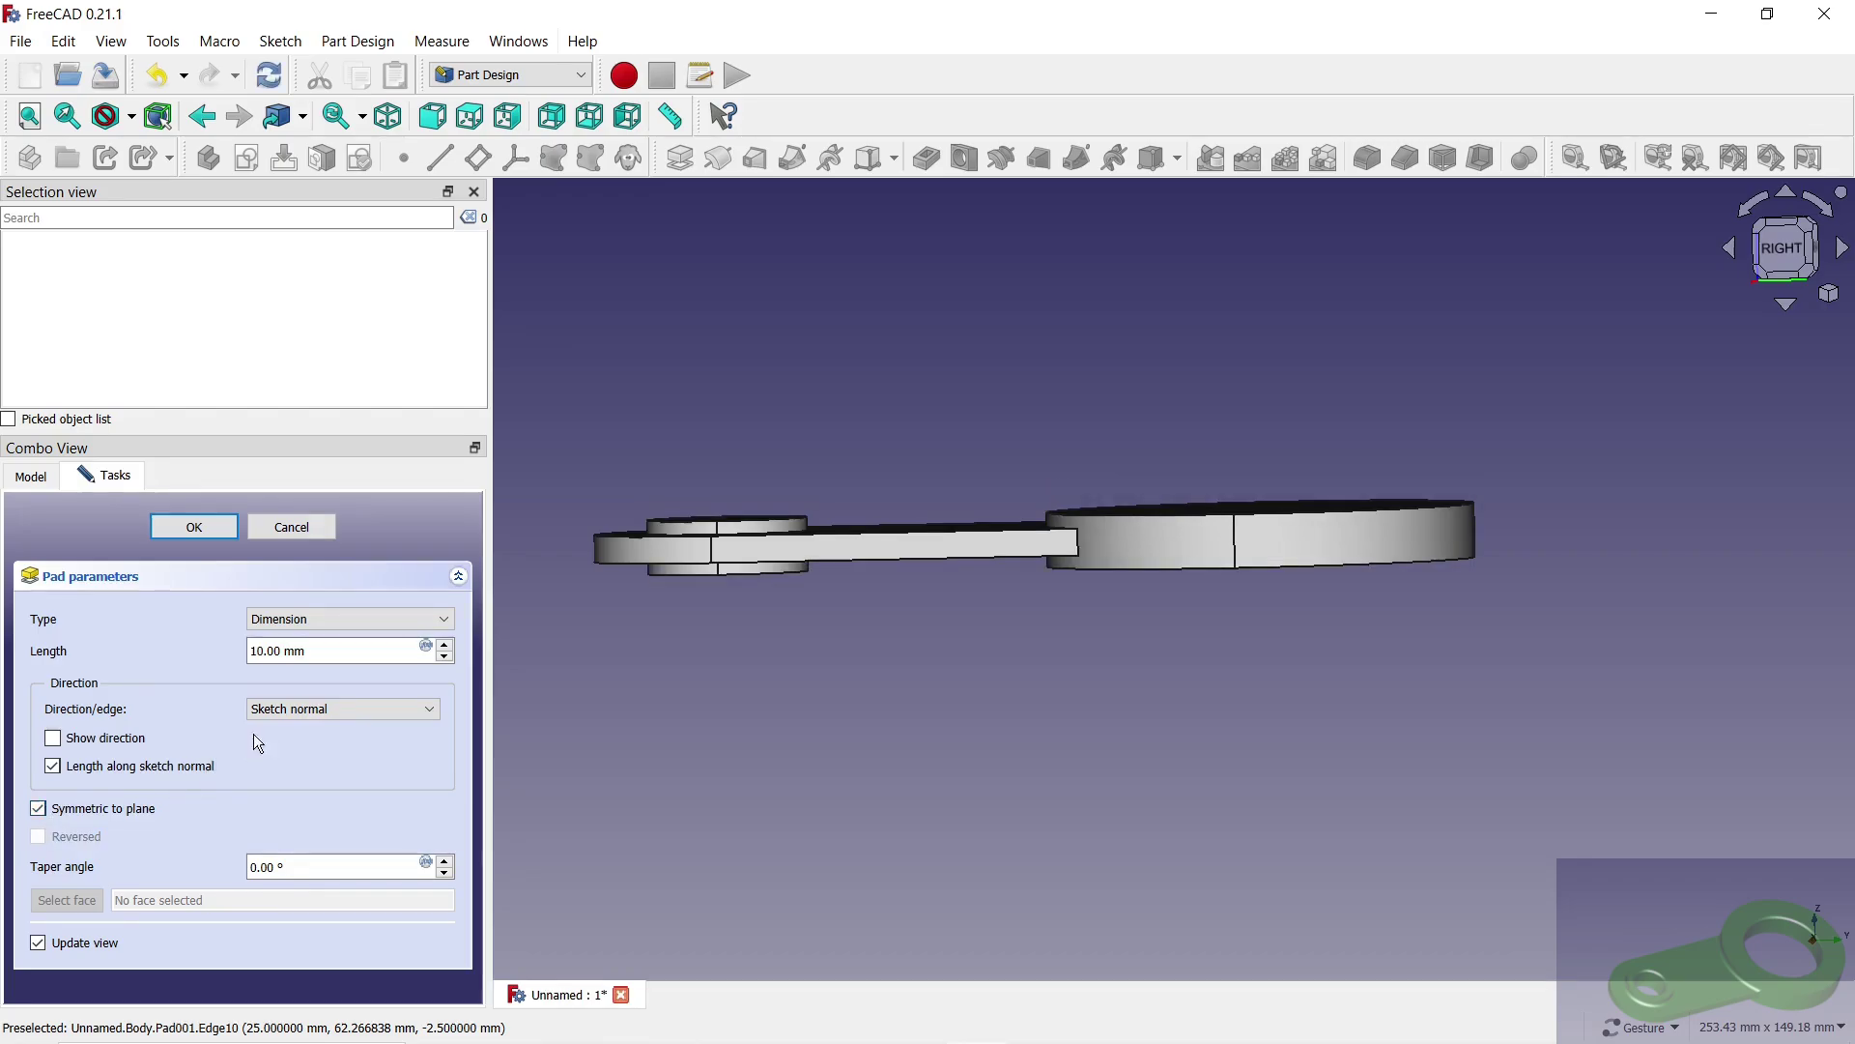
click(446, 646)
click(445, 647)
click(445, 646)
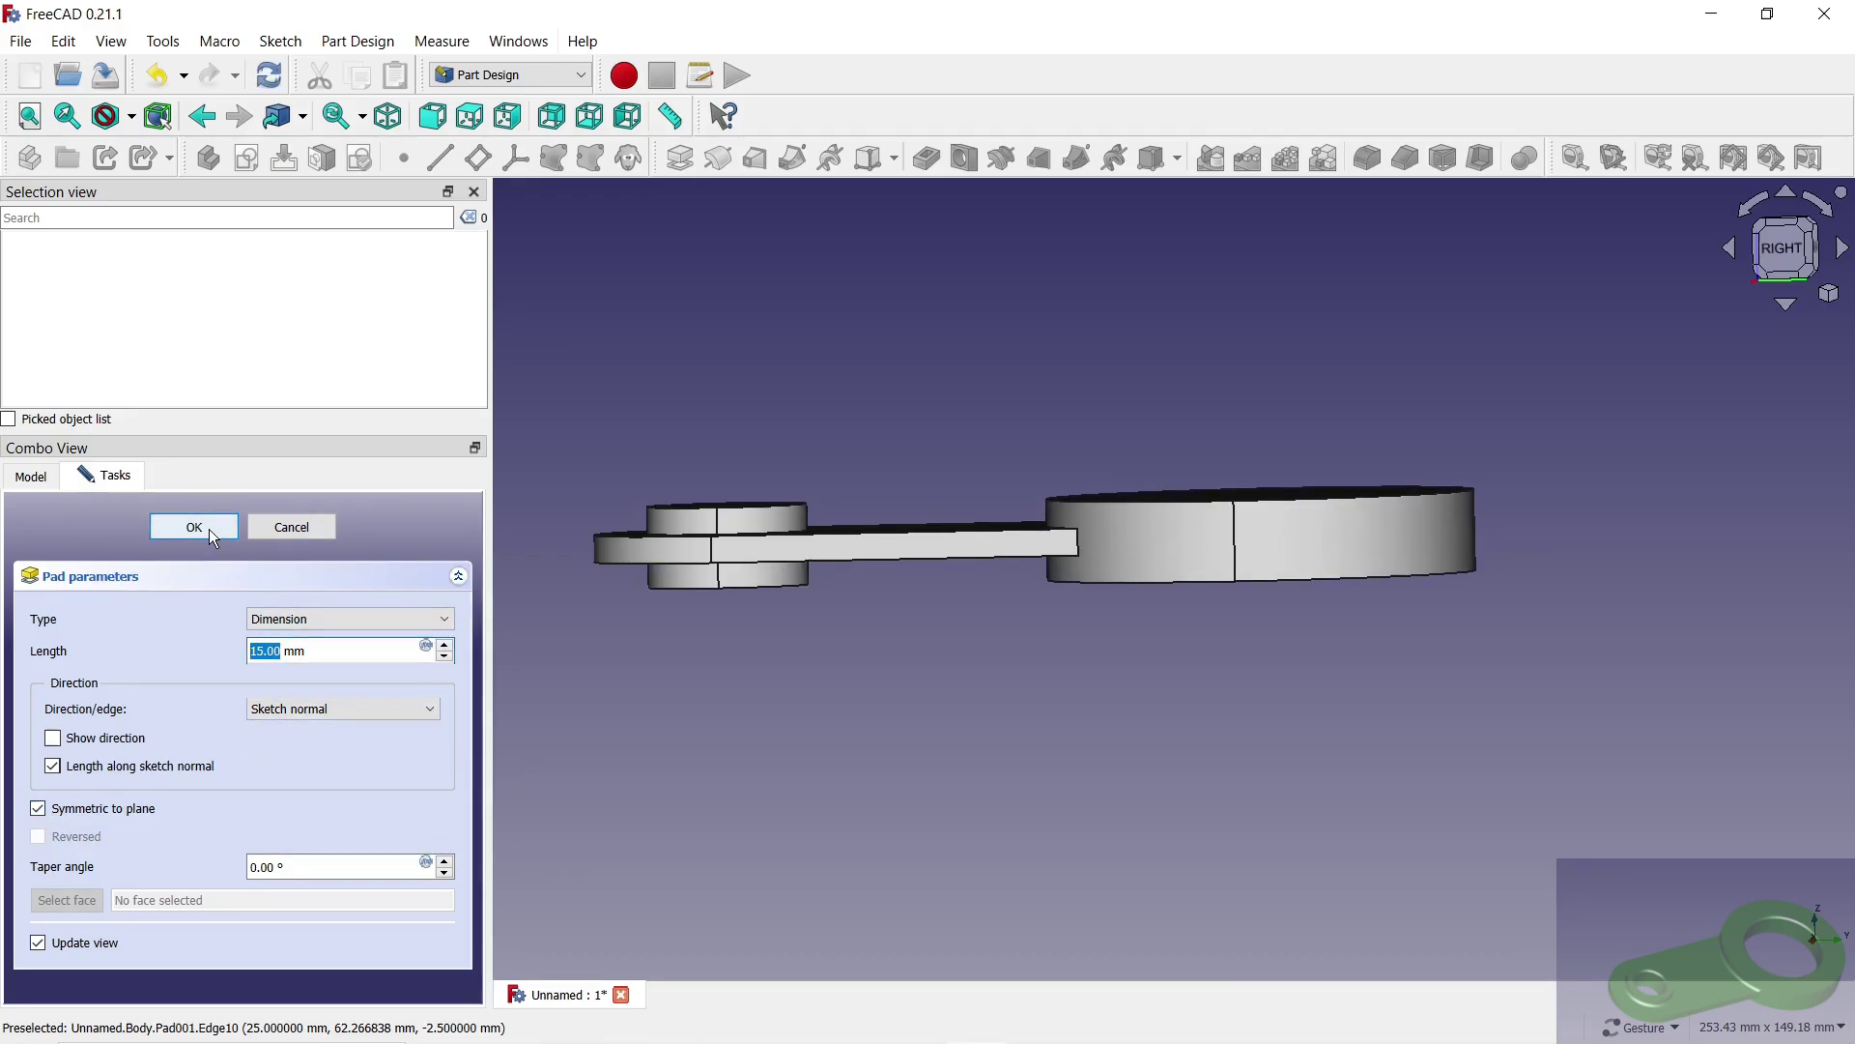
click(212, 539)
Step: Start a new sketch on the large boss's top face
drag(936, 350, 947, 477)
scroll(951, 488, down, 3)
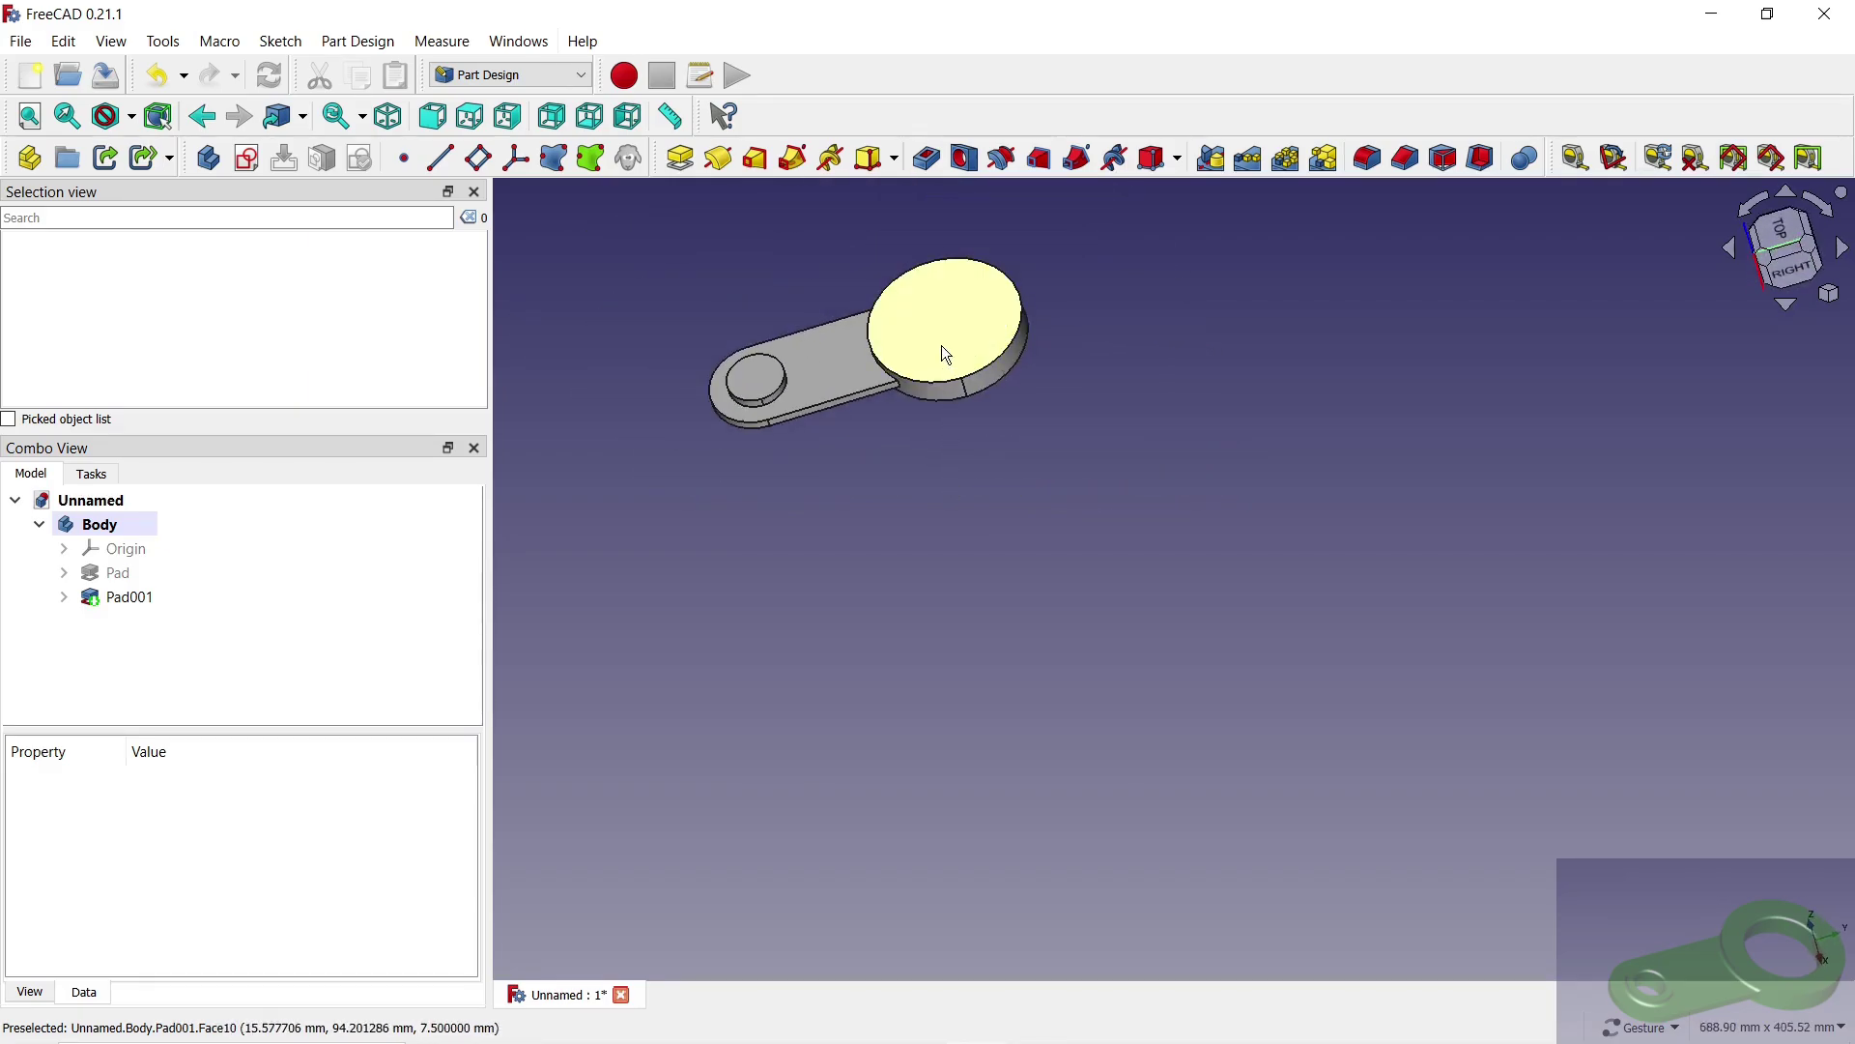
click(947, 355)
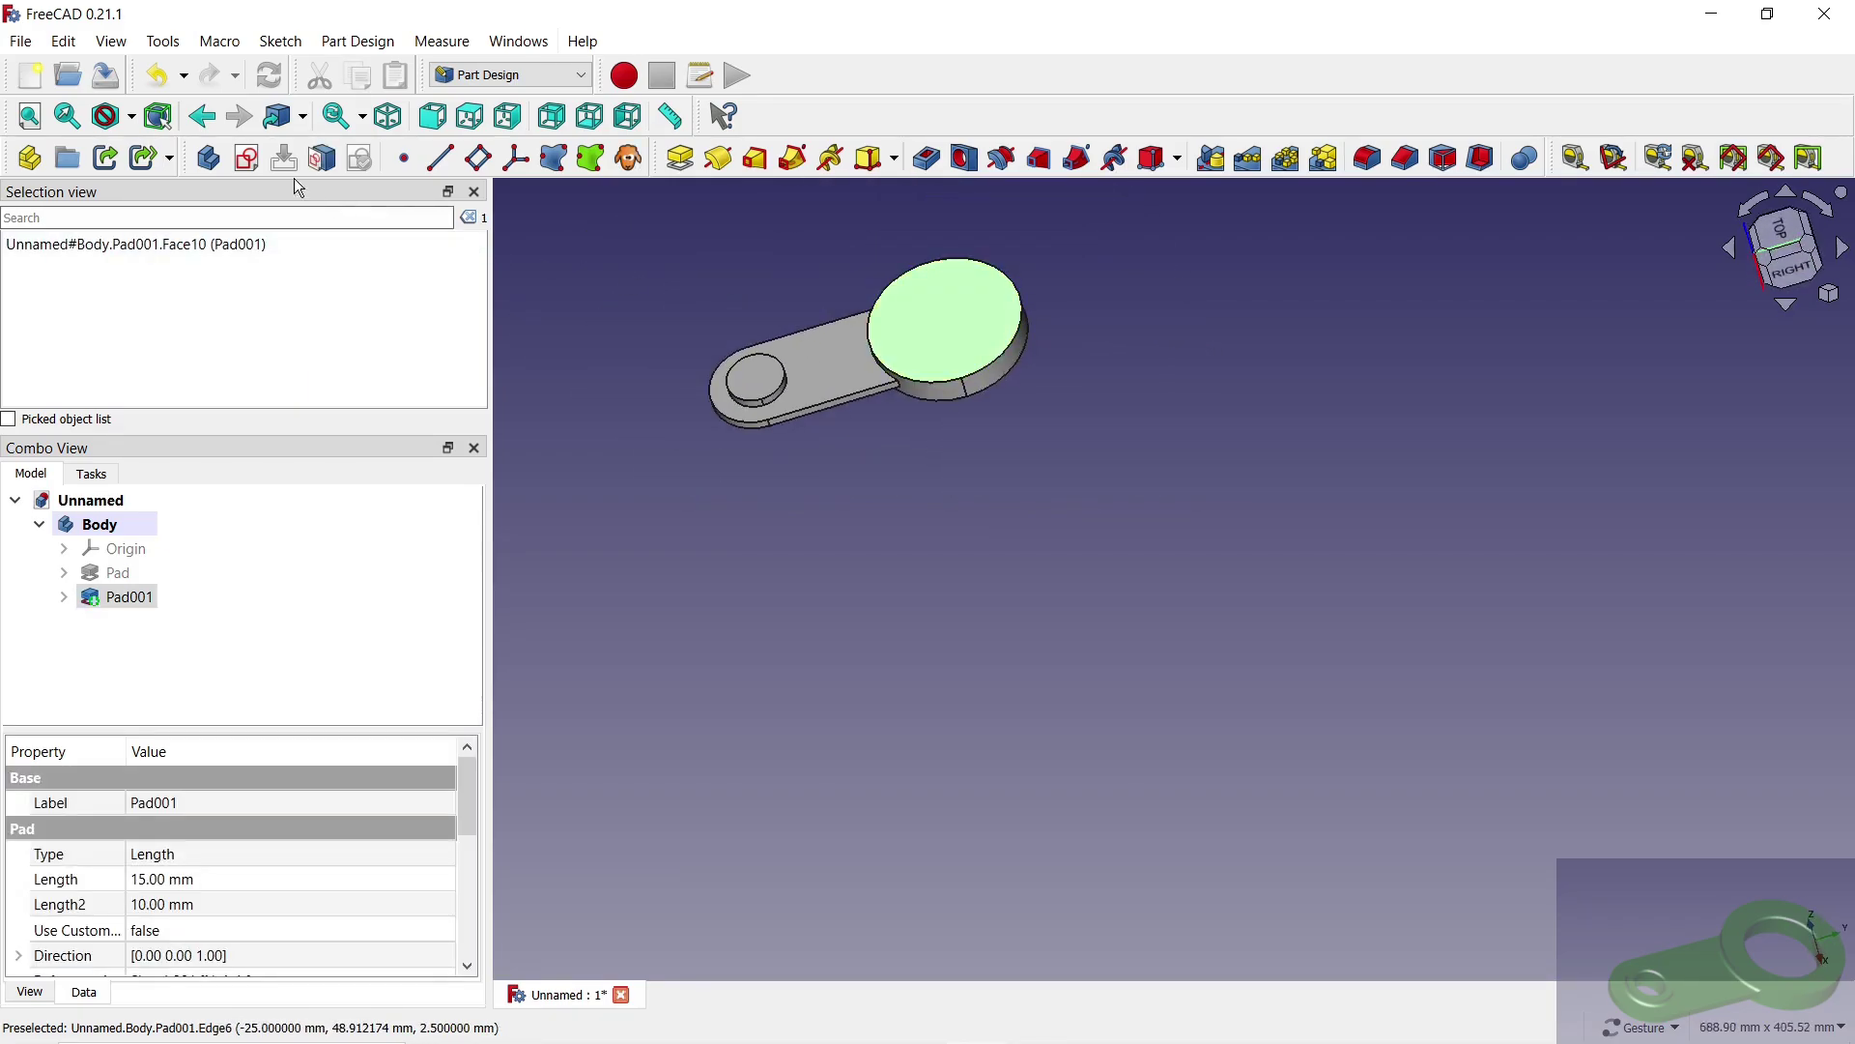
click(246, 160)
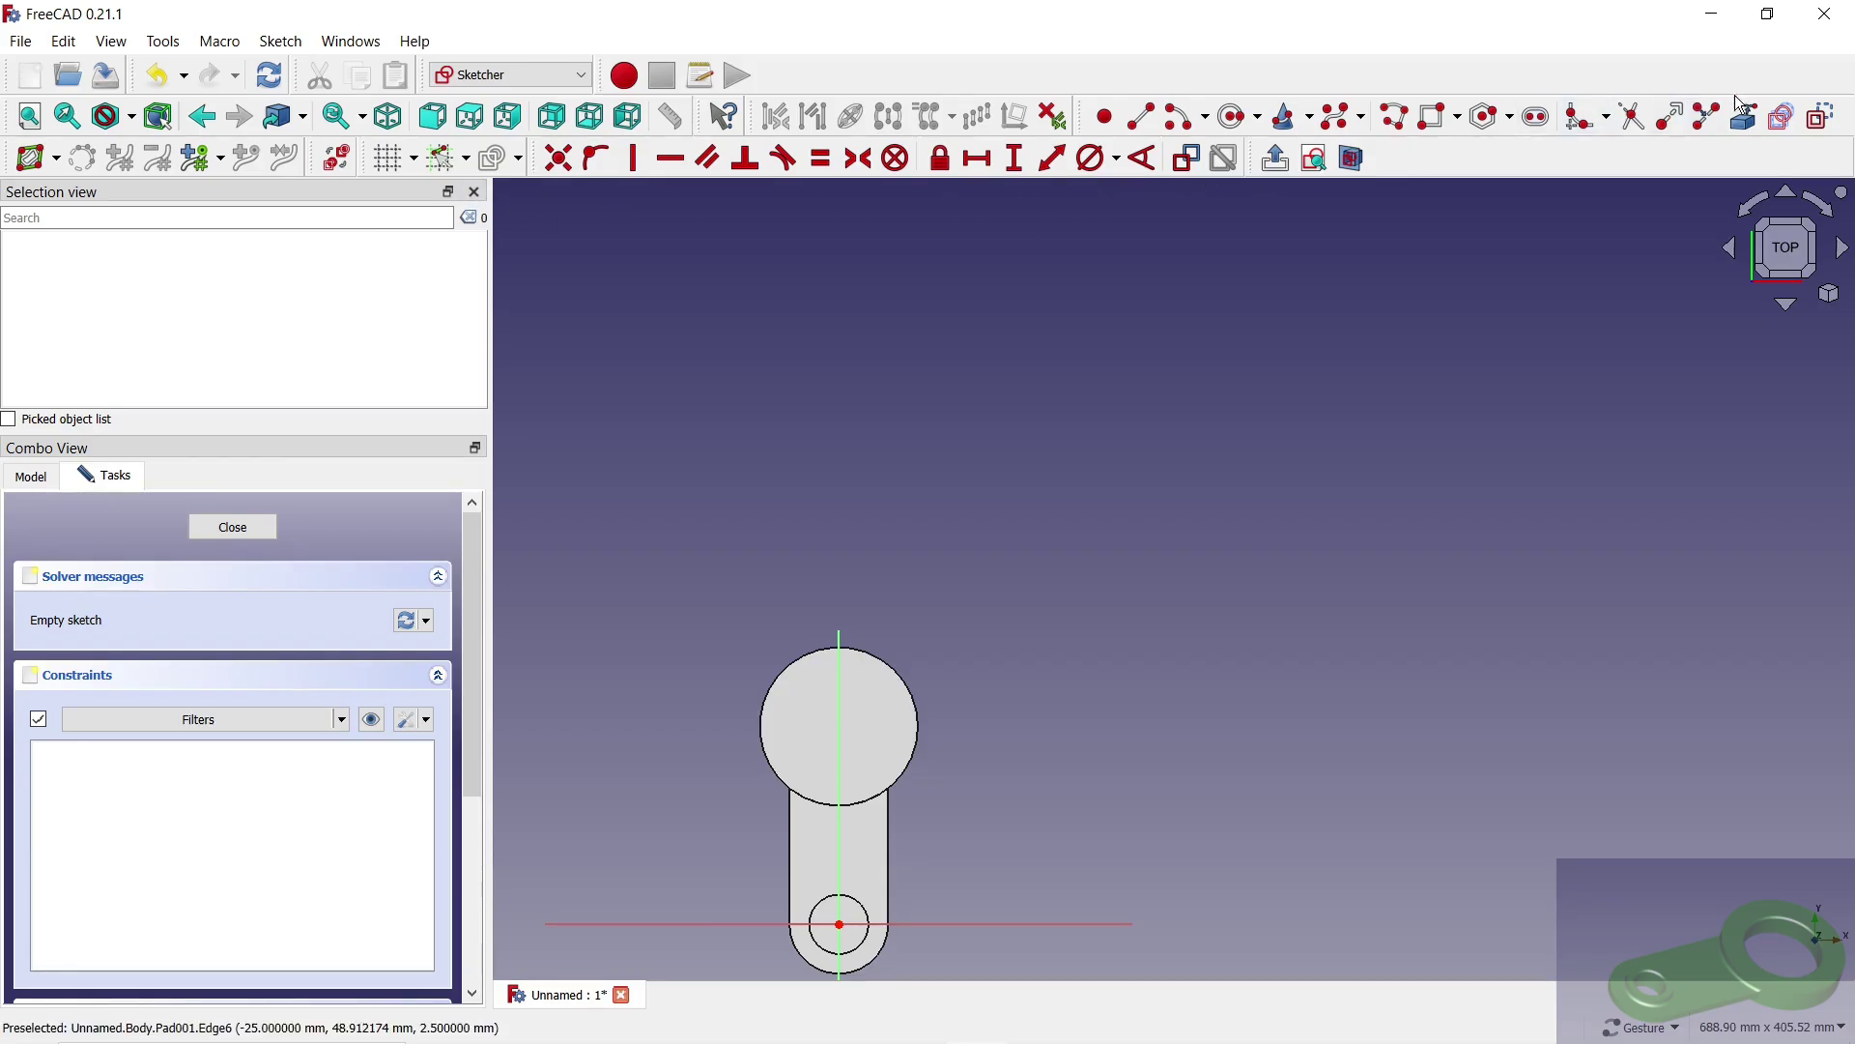
Step: Reference the large disc's edge and draw circles inside both bosses
click(1743, 108)
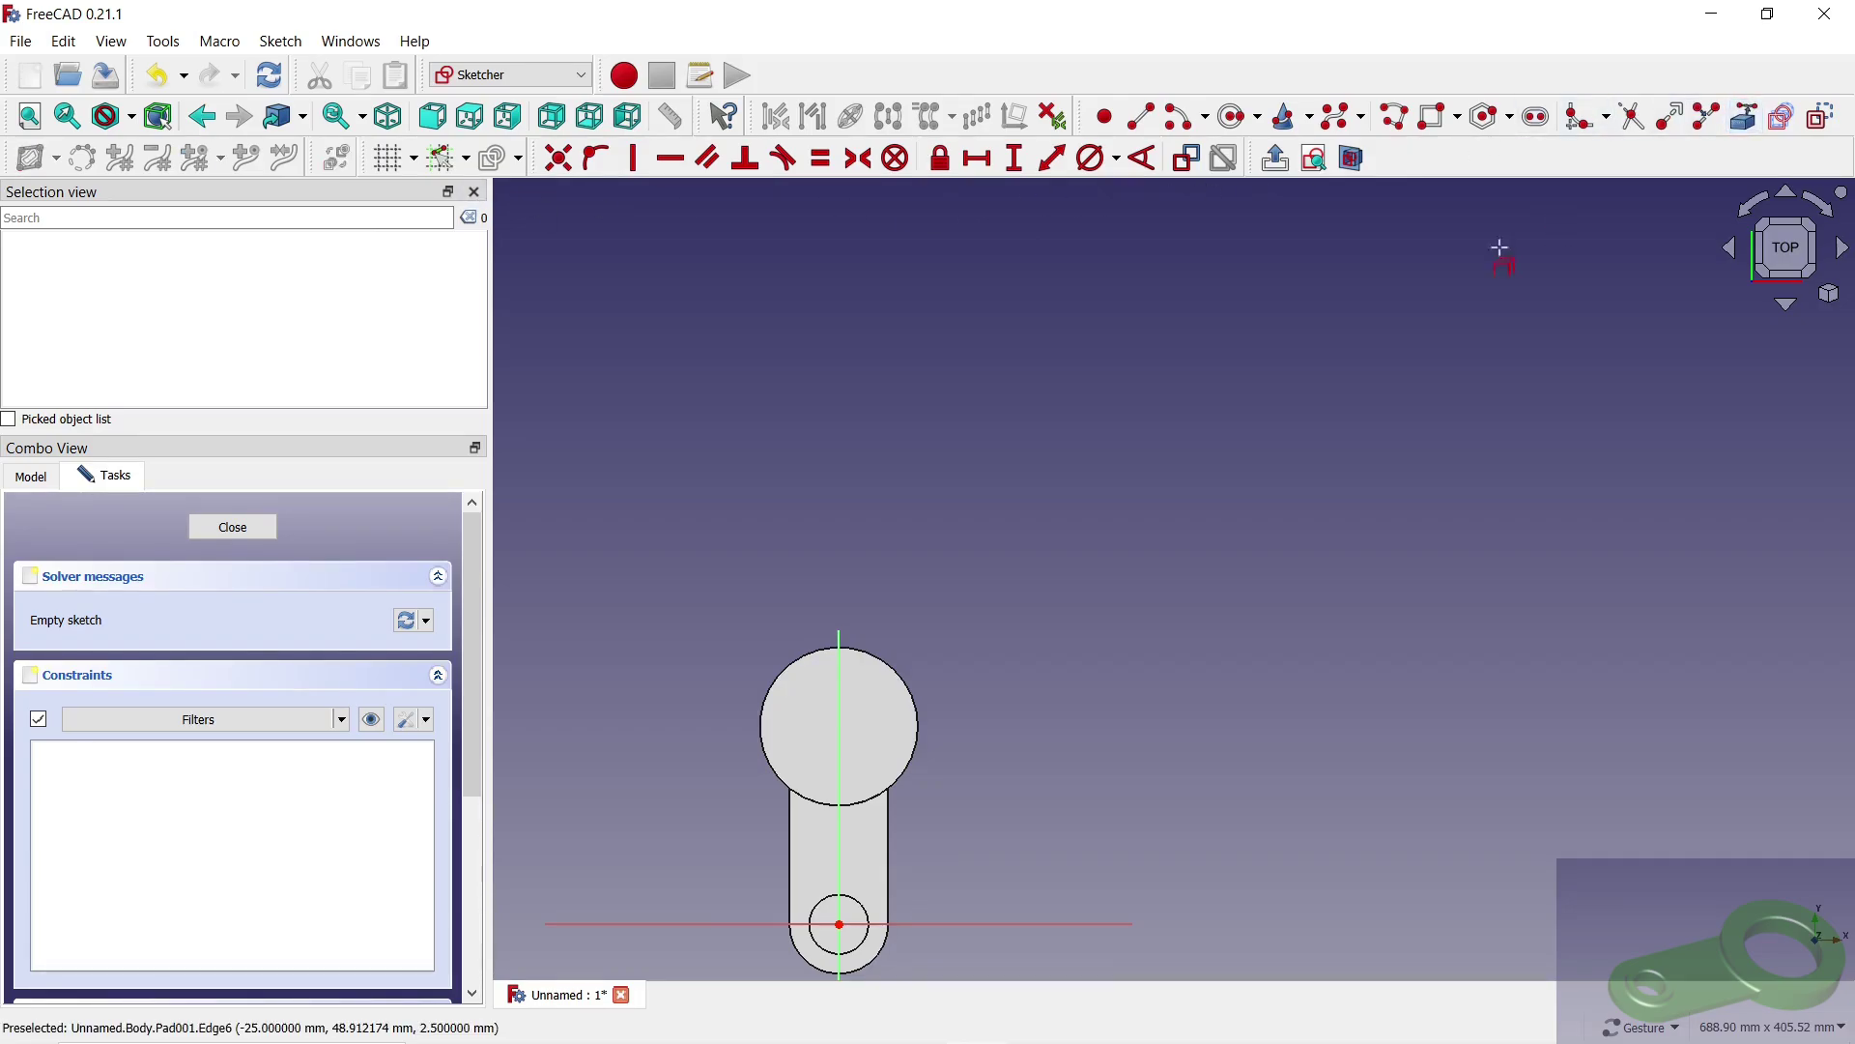
click(882, 661)
scroll(835, 778, up, 5)
scroll(1027, 332, down, 2)
scroll(997, 275, down, 1)
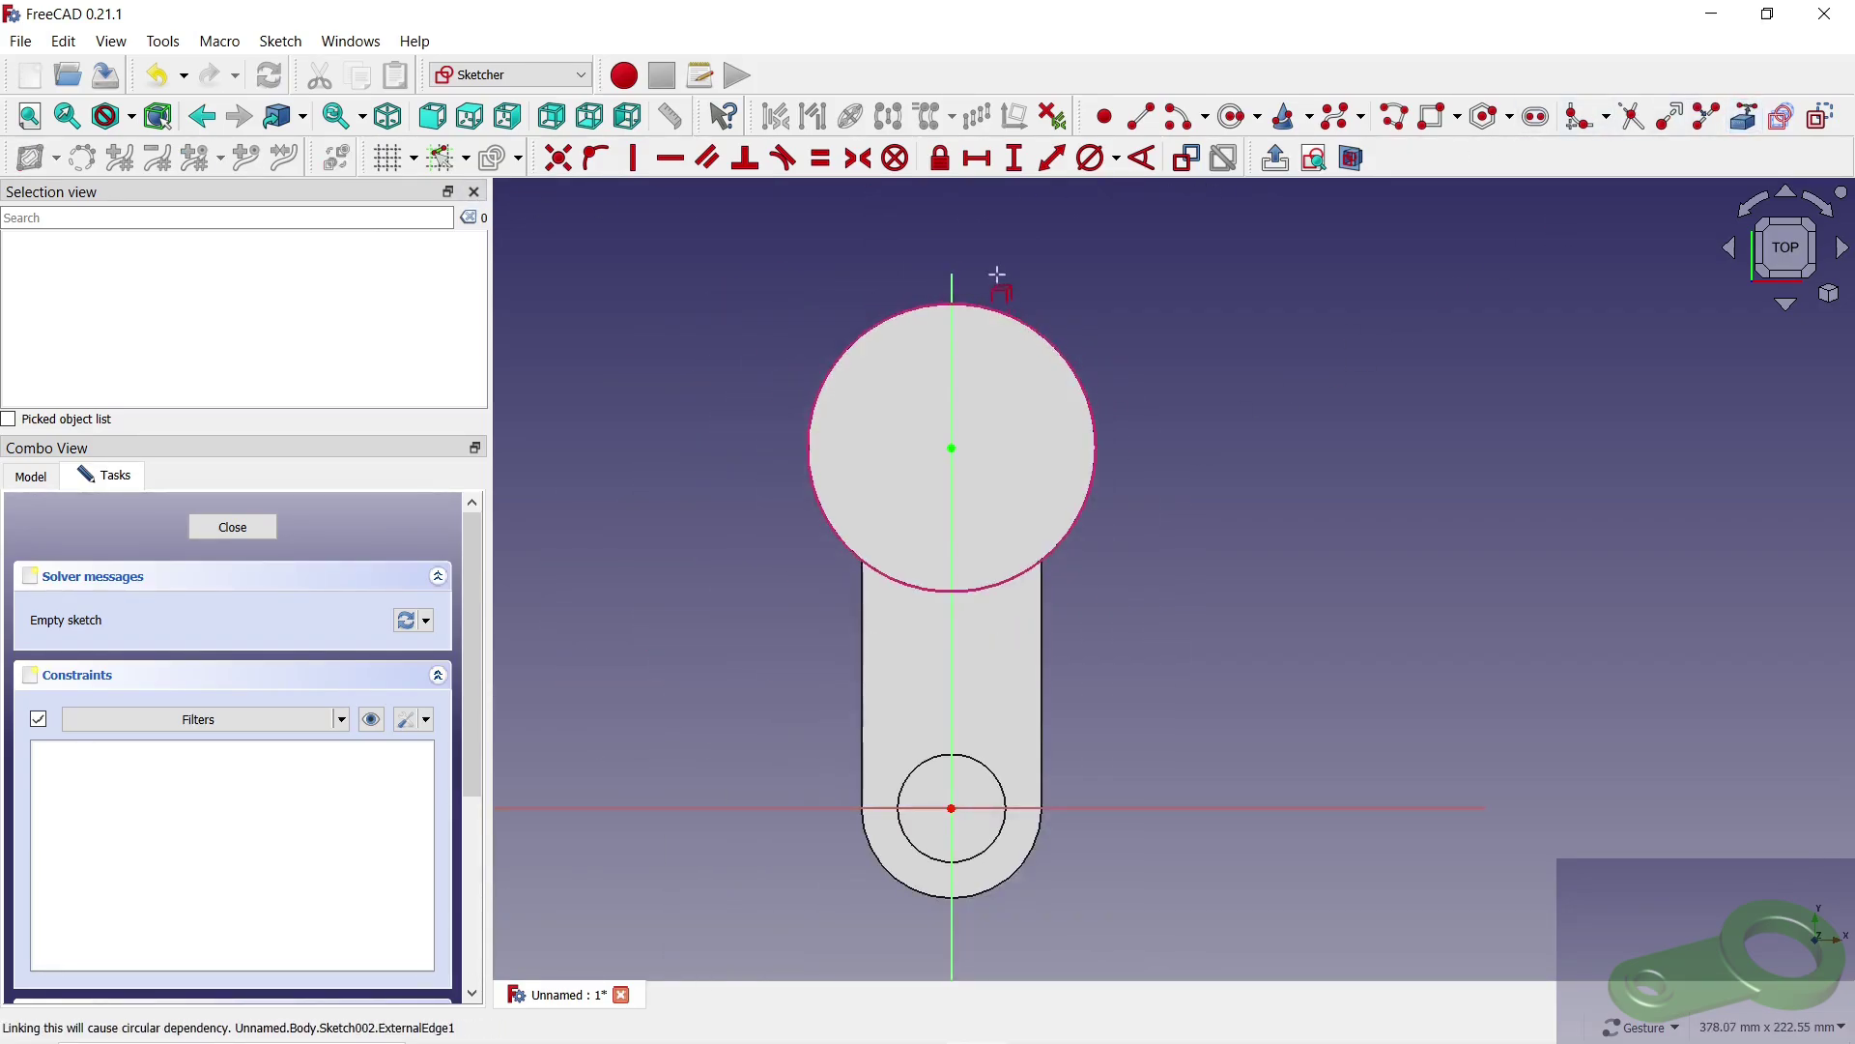
click(1176, 117)
click(952, 447)
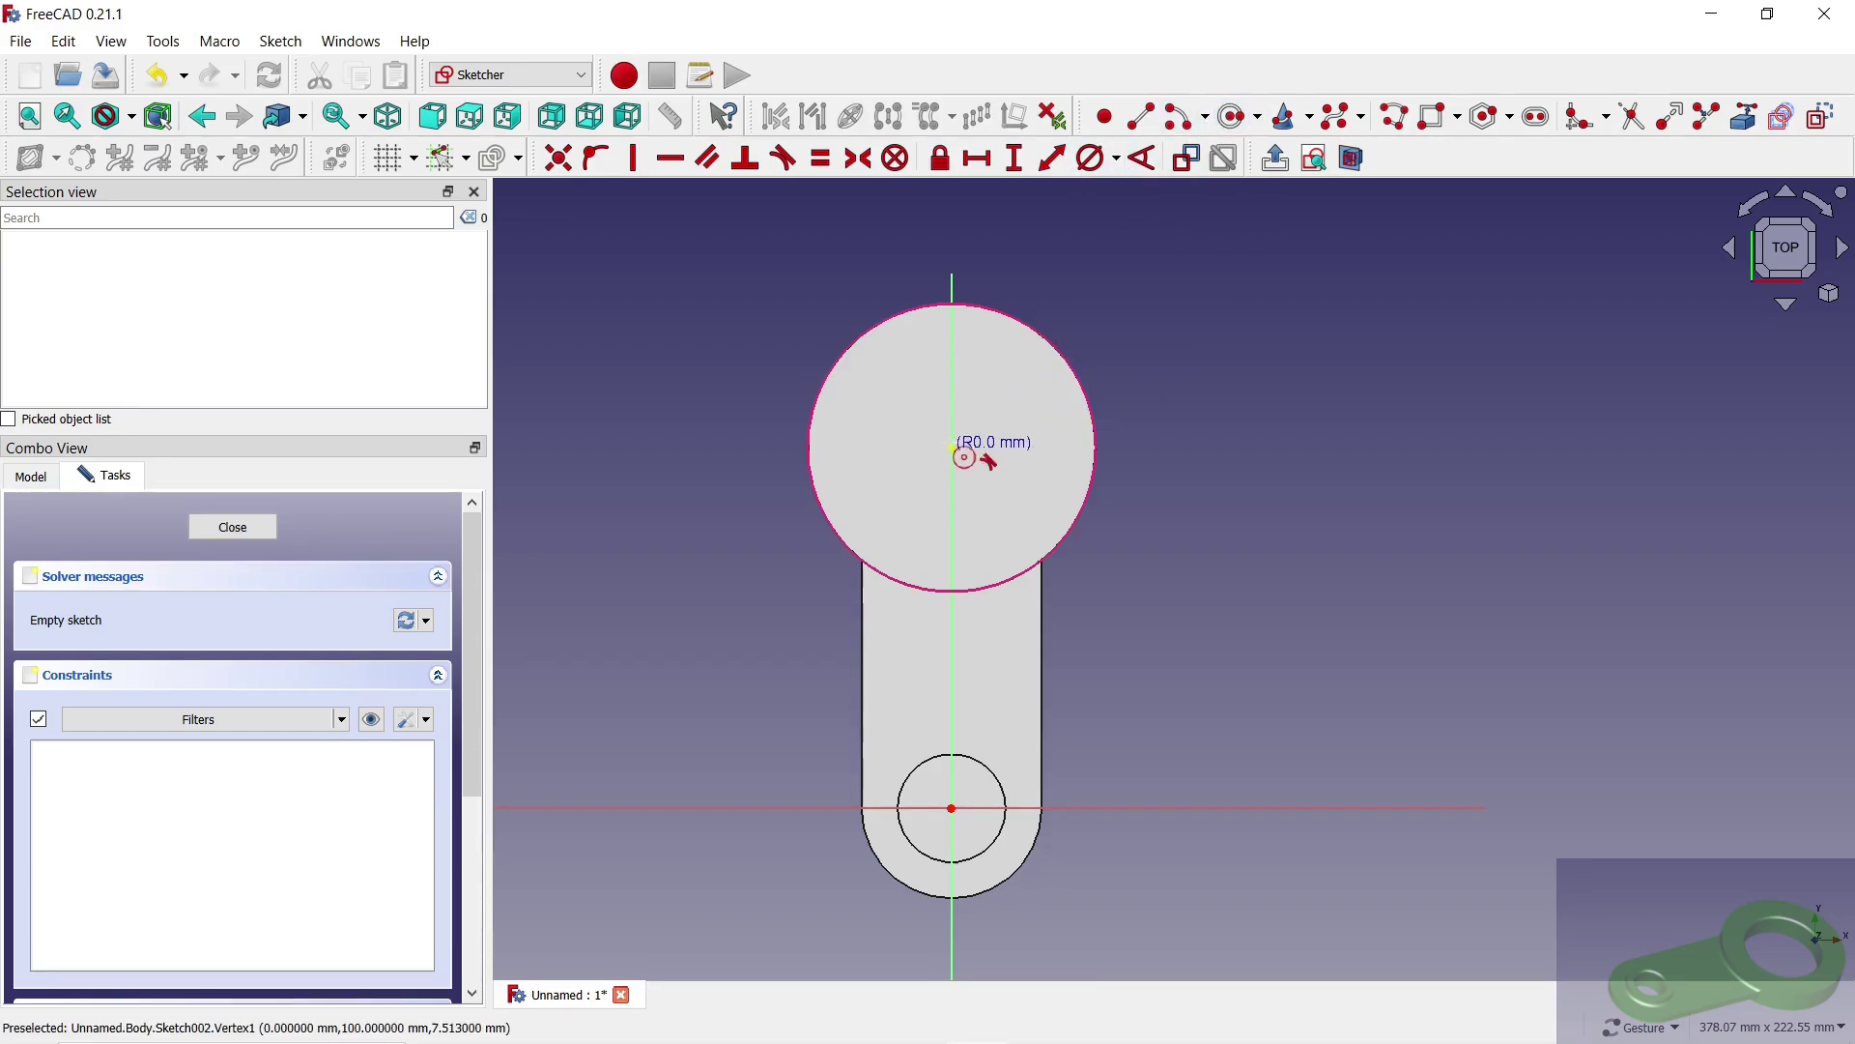
click(882, 389)
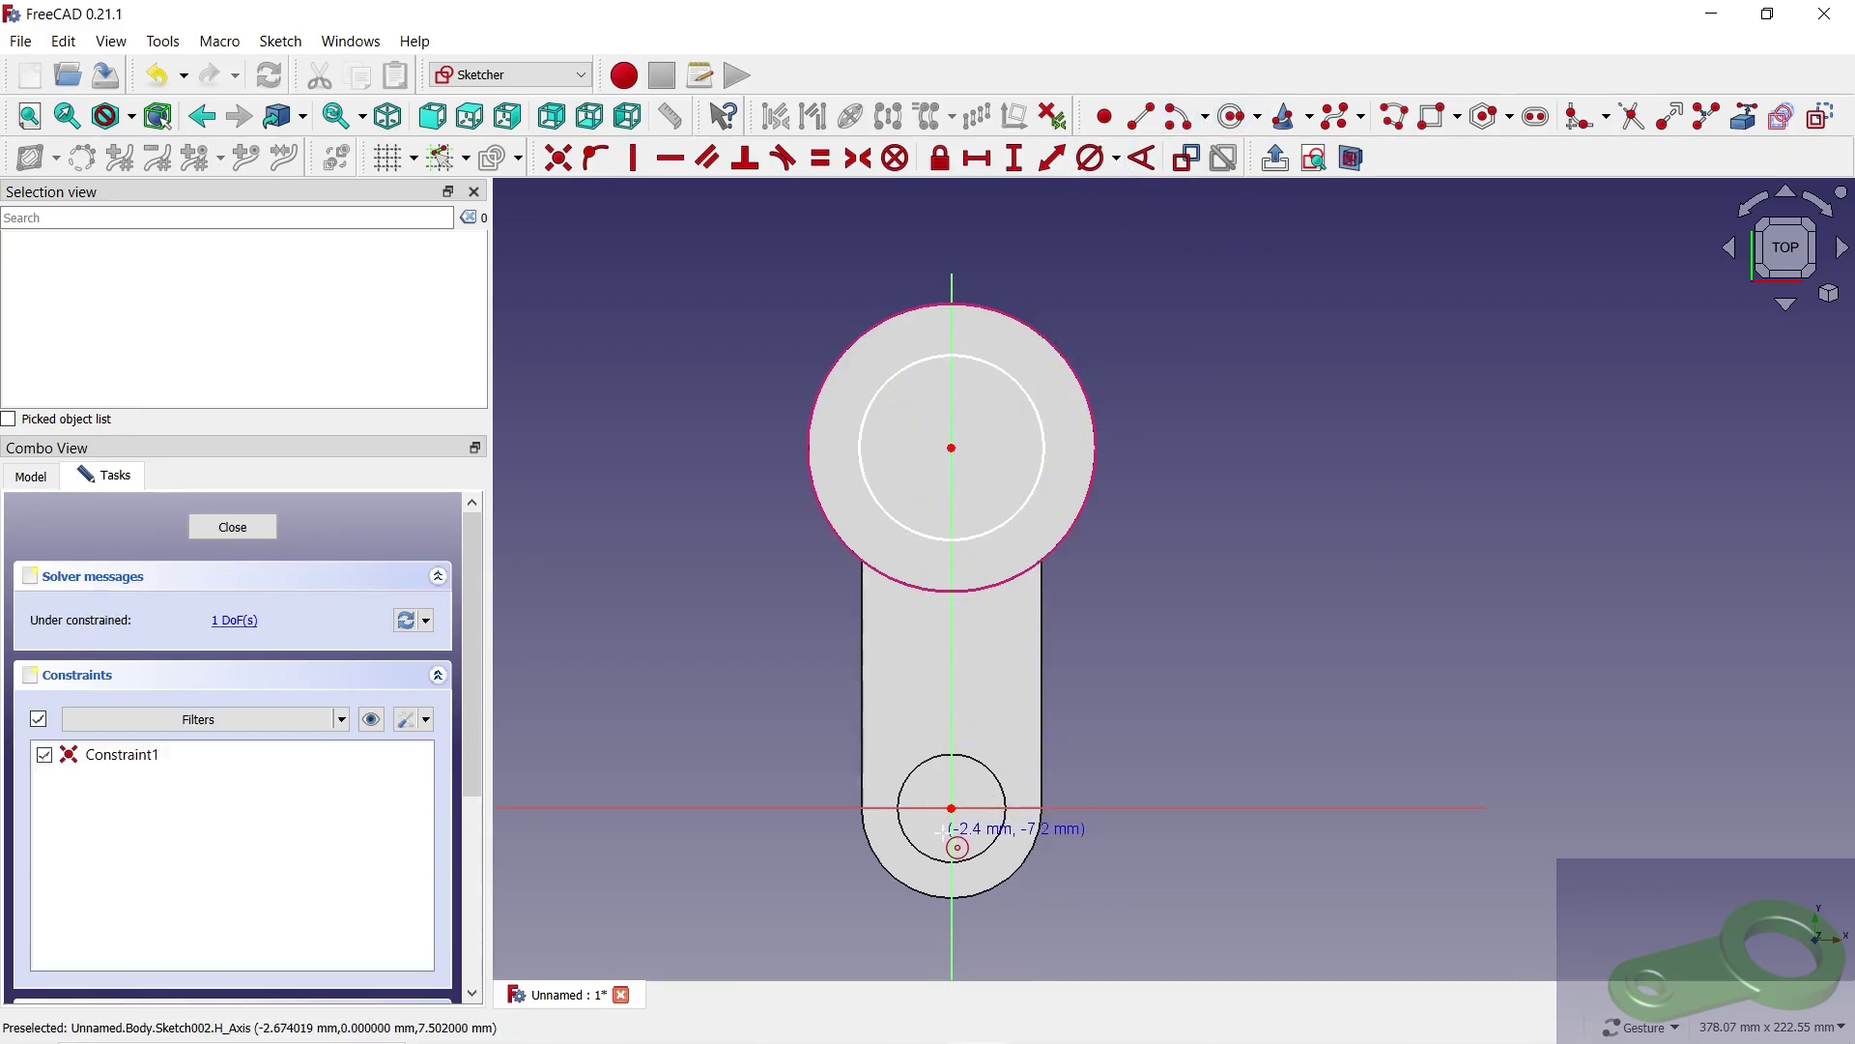
scroll(945, 831, up, 3)
click(966, 763)
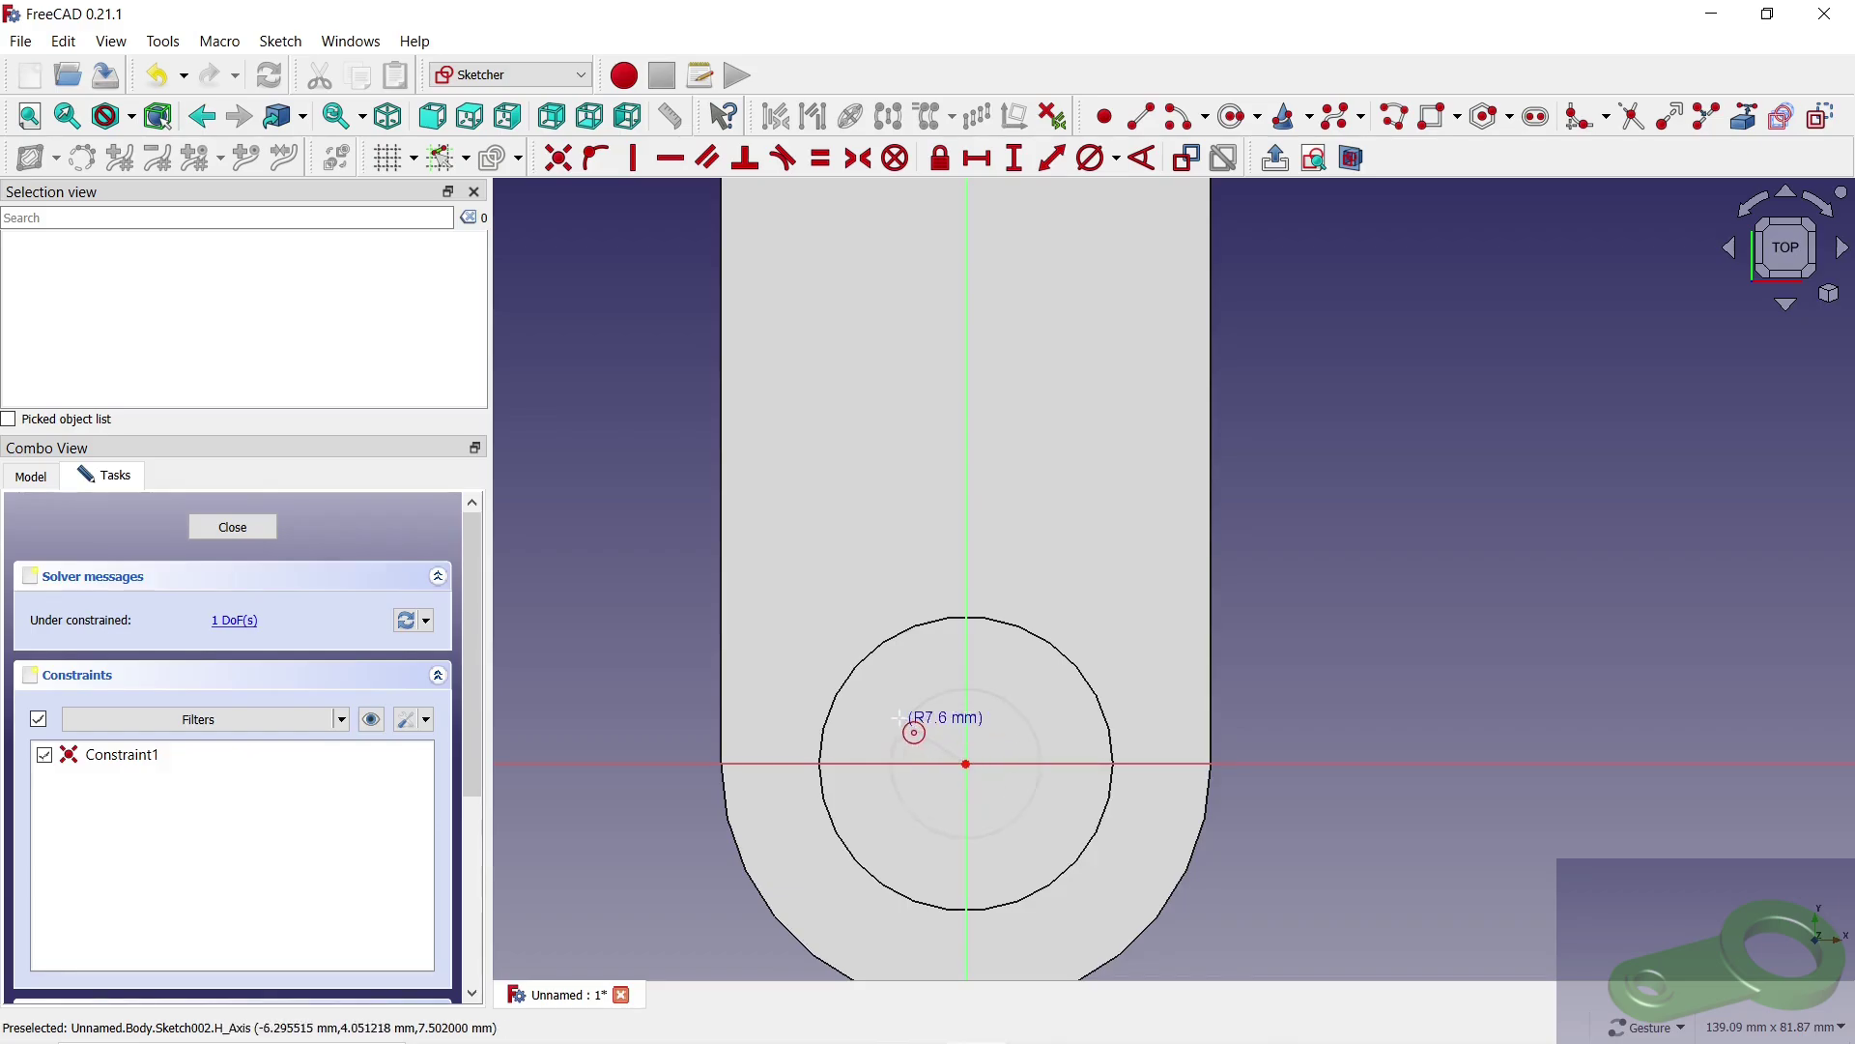
click(887, 709)
Step: Constrain the inner circles to Ø20 mm and Ø50 mm, then close Sketch002
click(1090, 158)
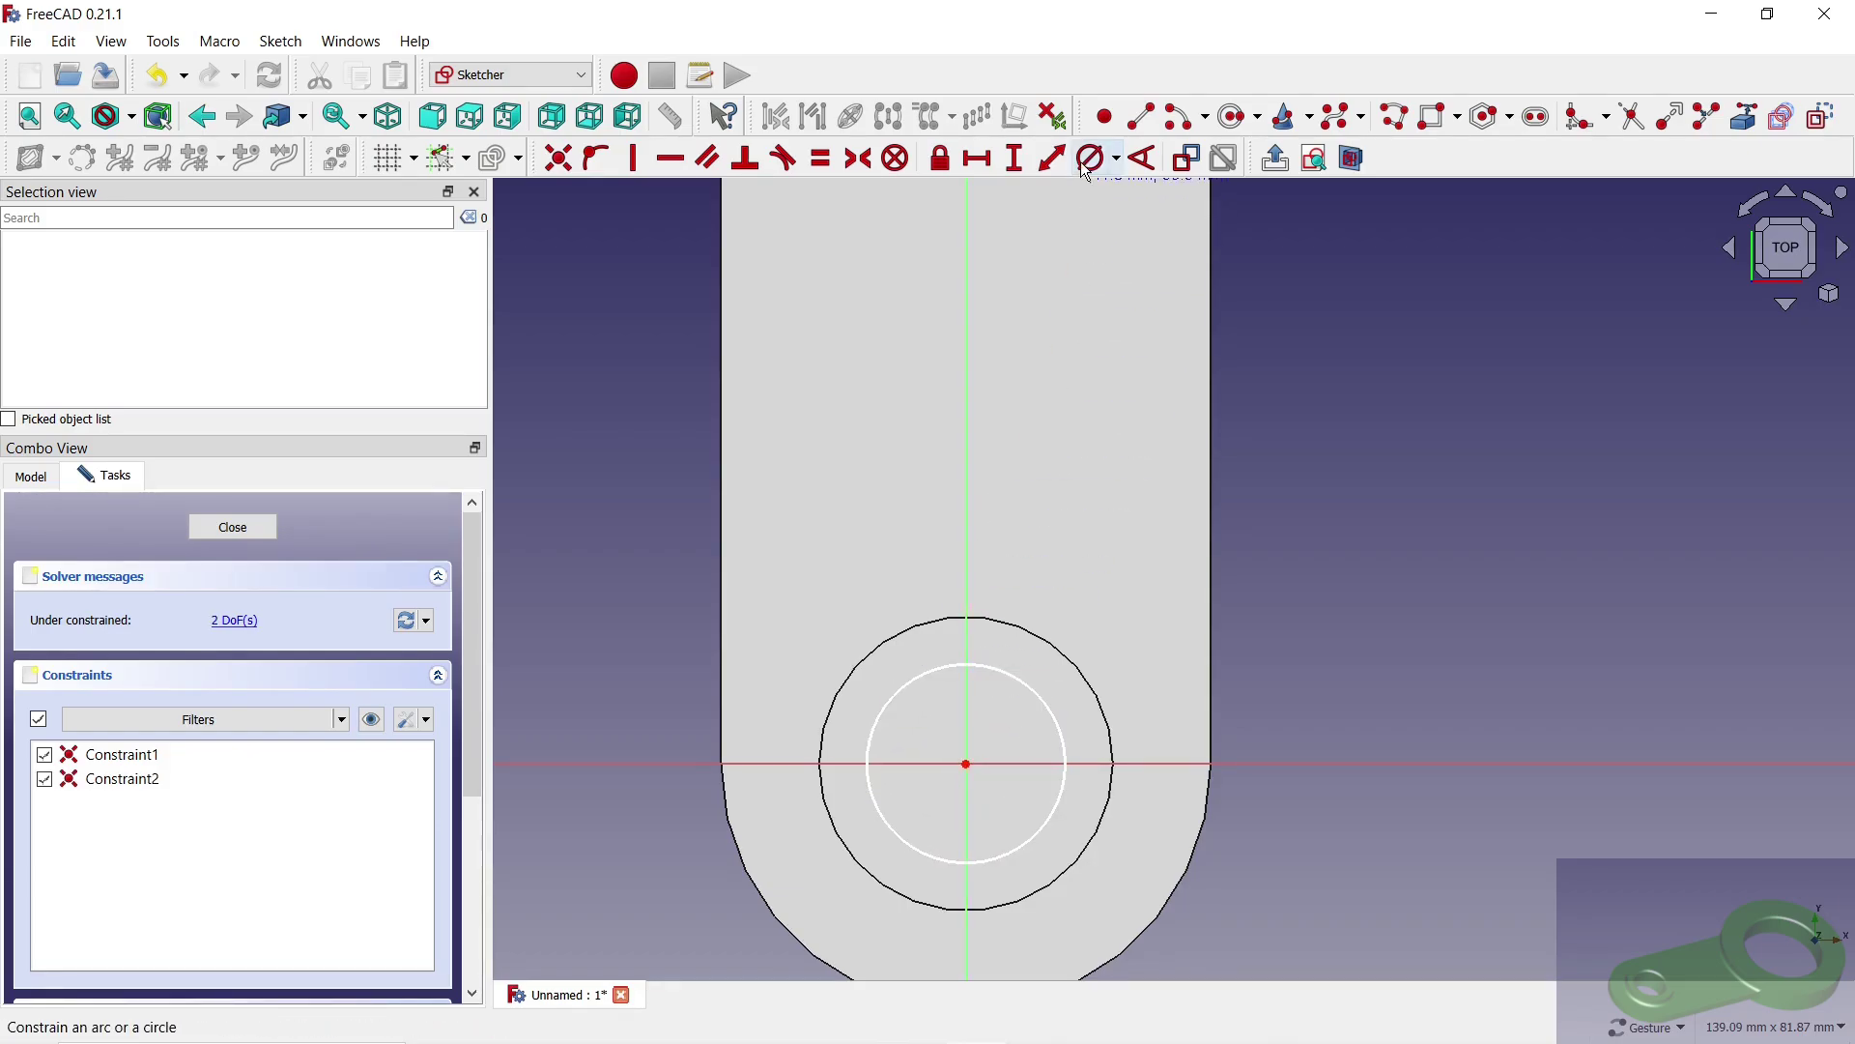
click(1008, 675)
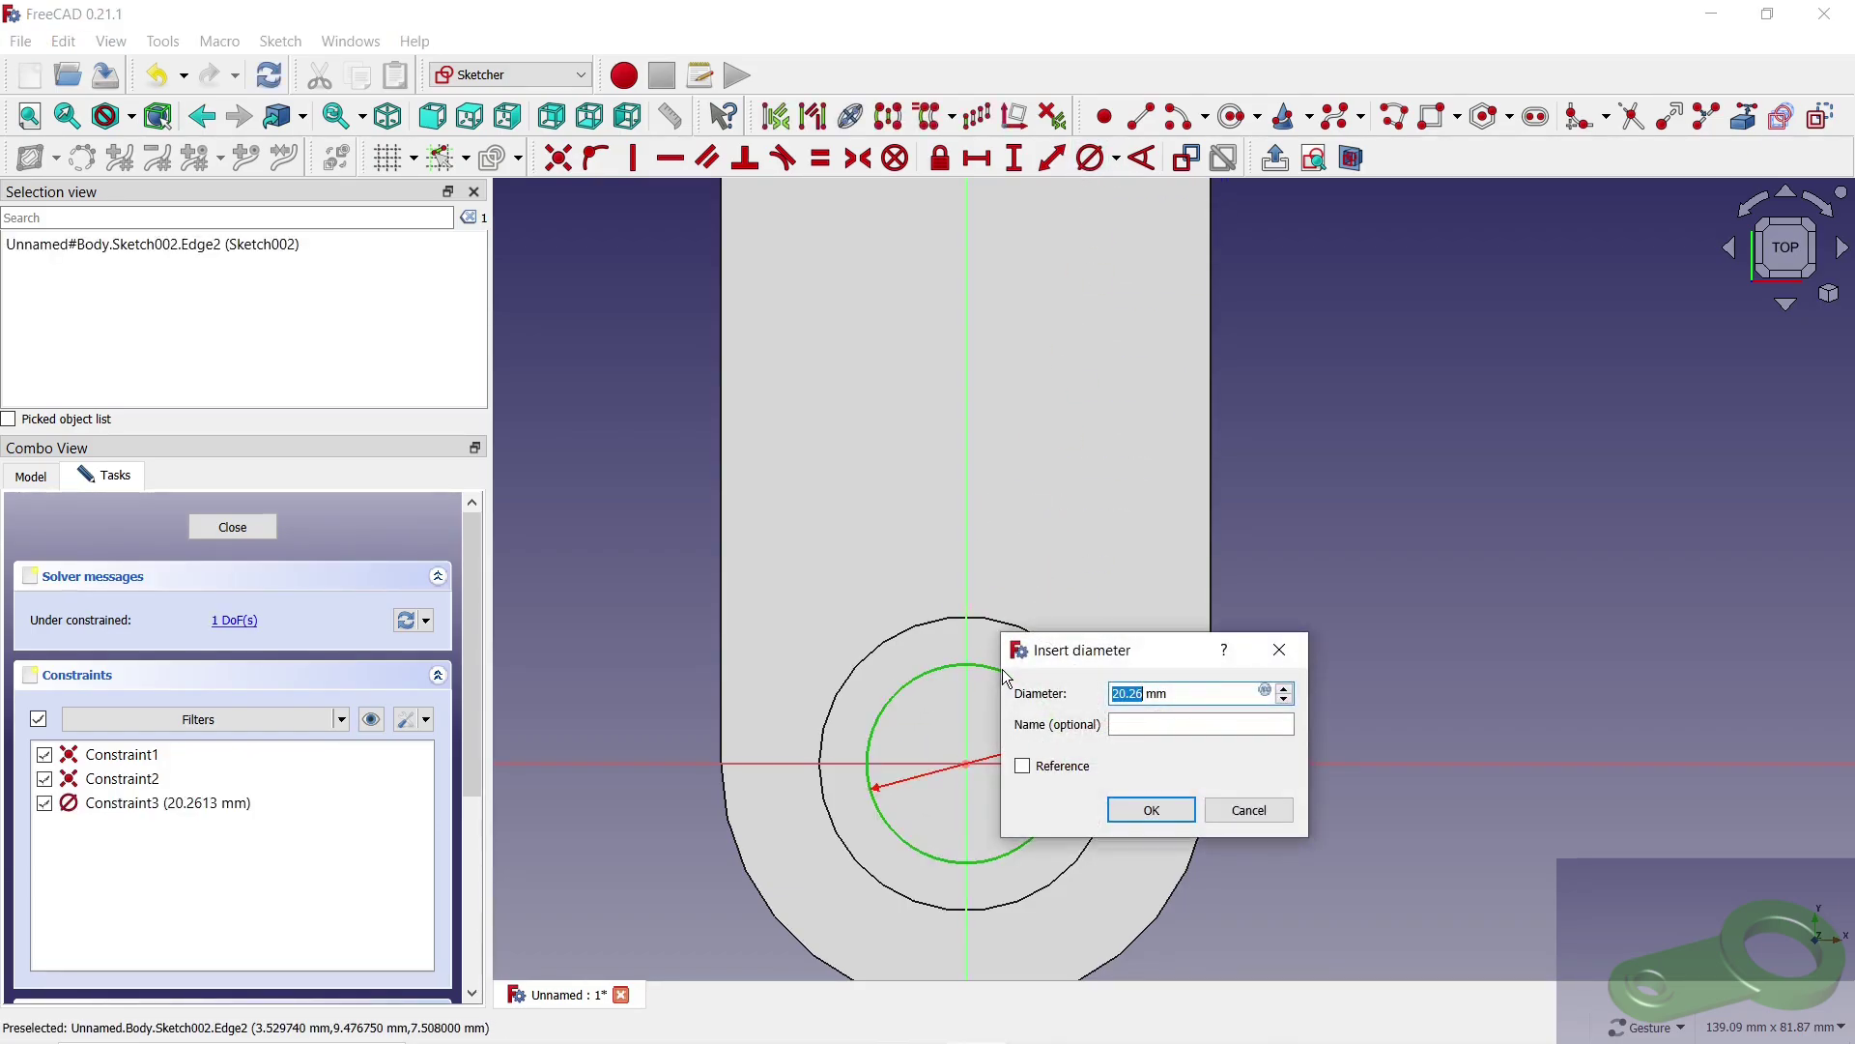
text(20)
click(1152, 810)
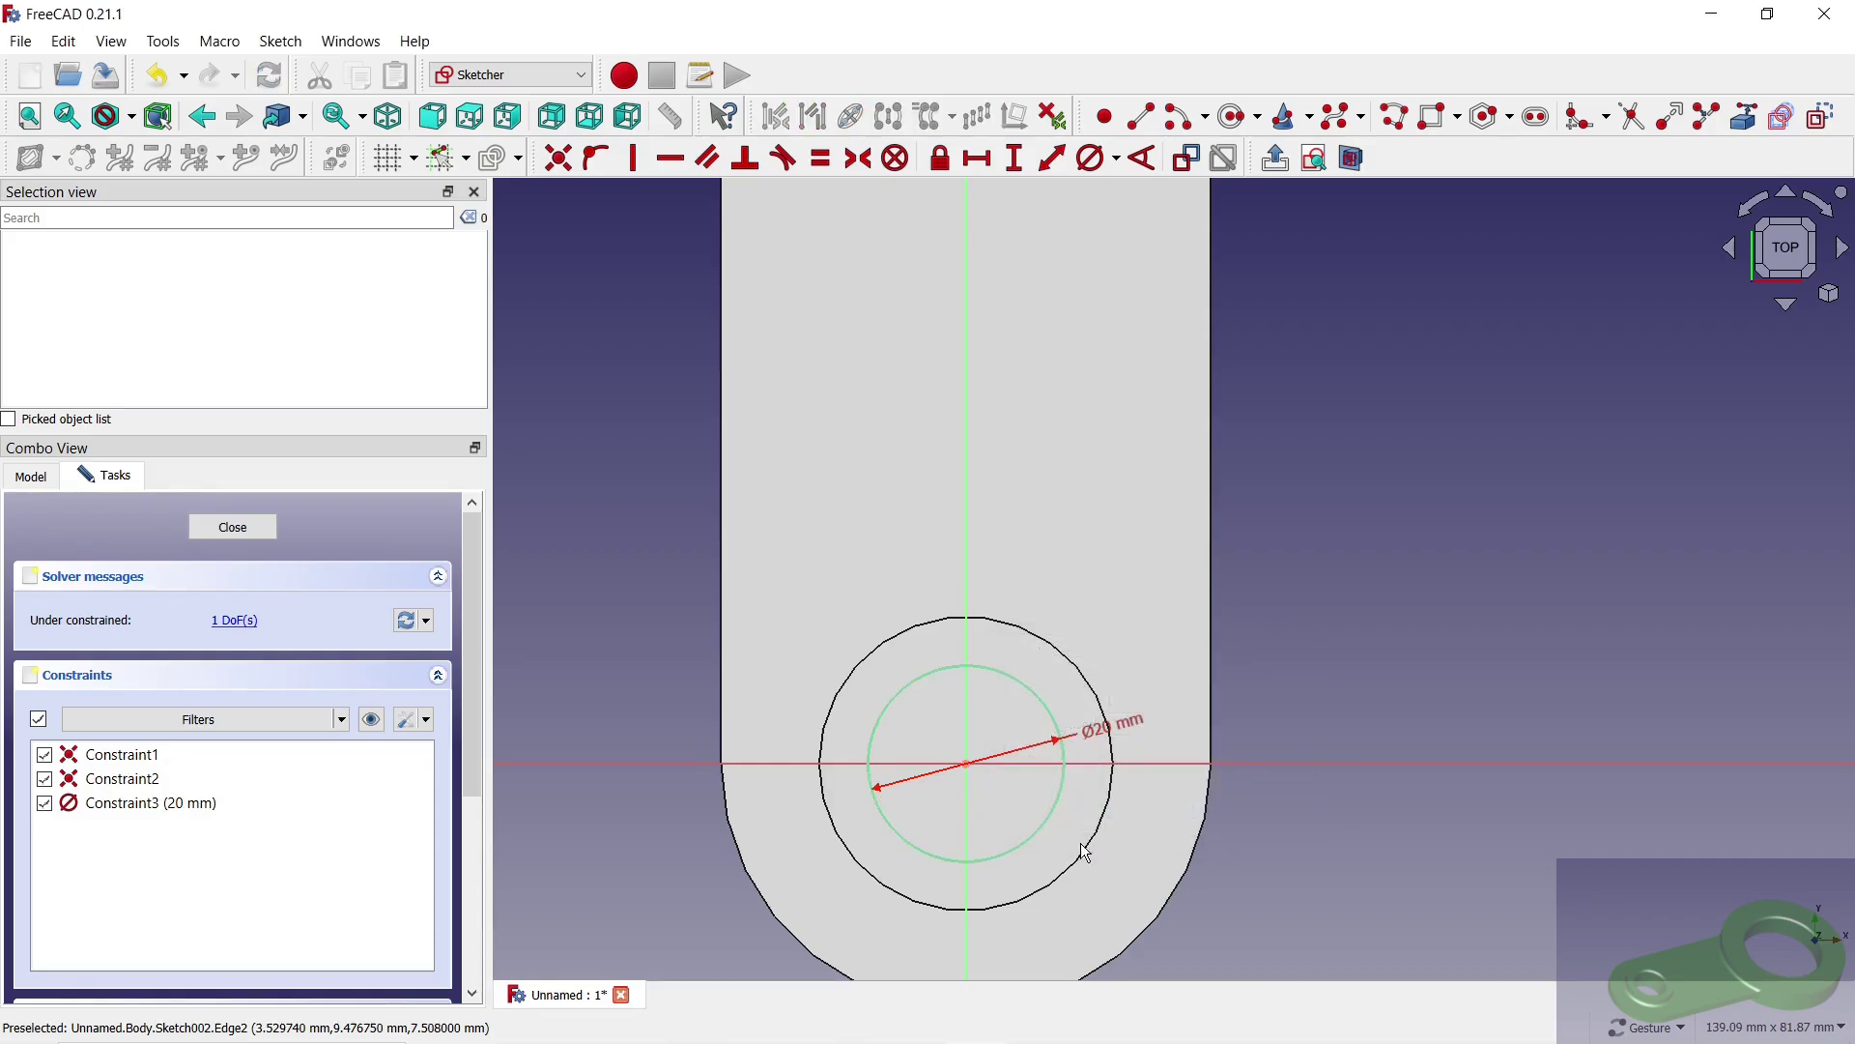
scroll(1032, 878, down, 4)
click(1112, 380)
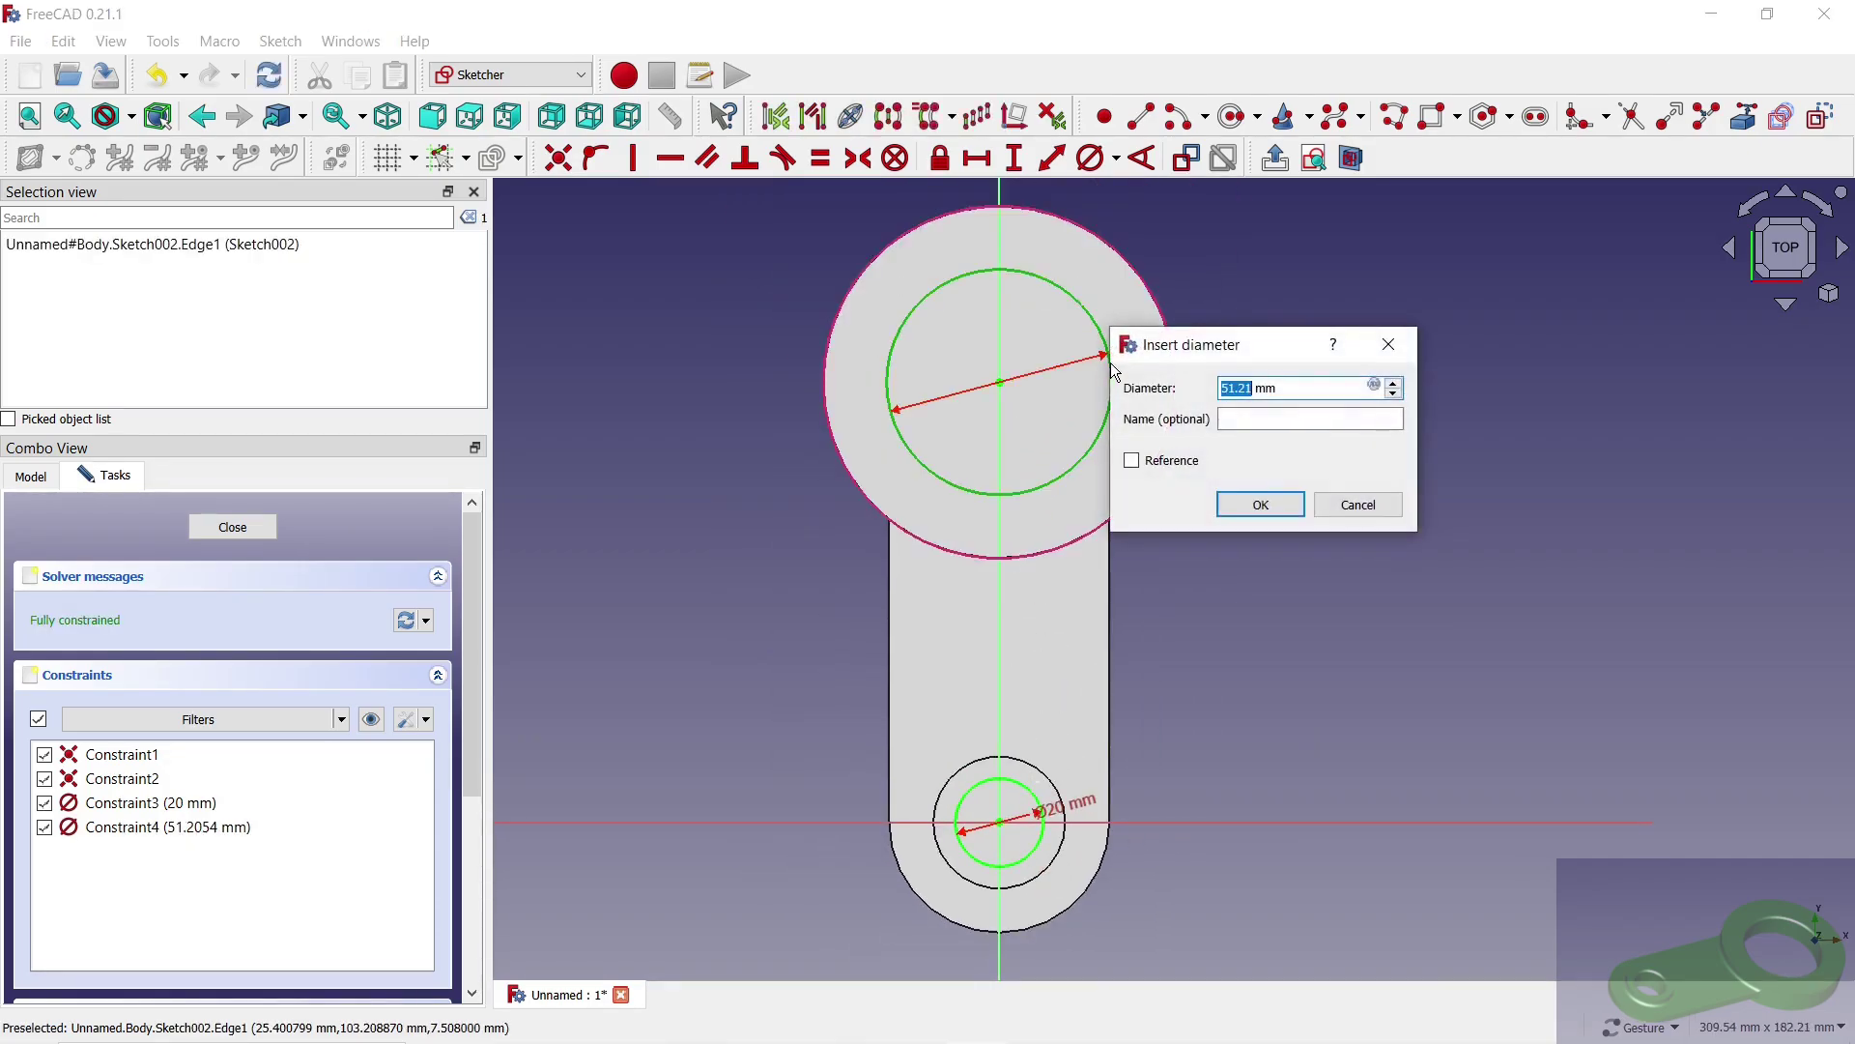
click(1257, 507)
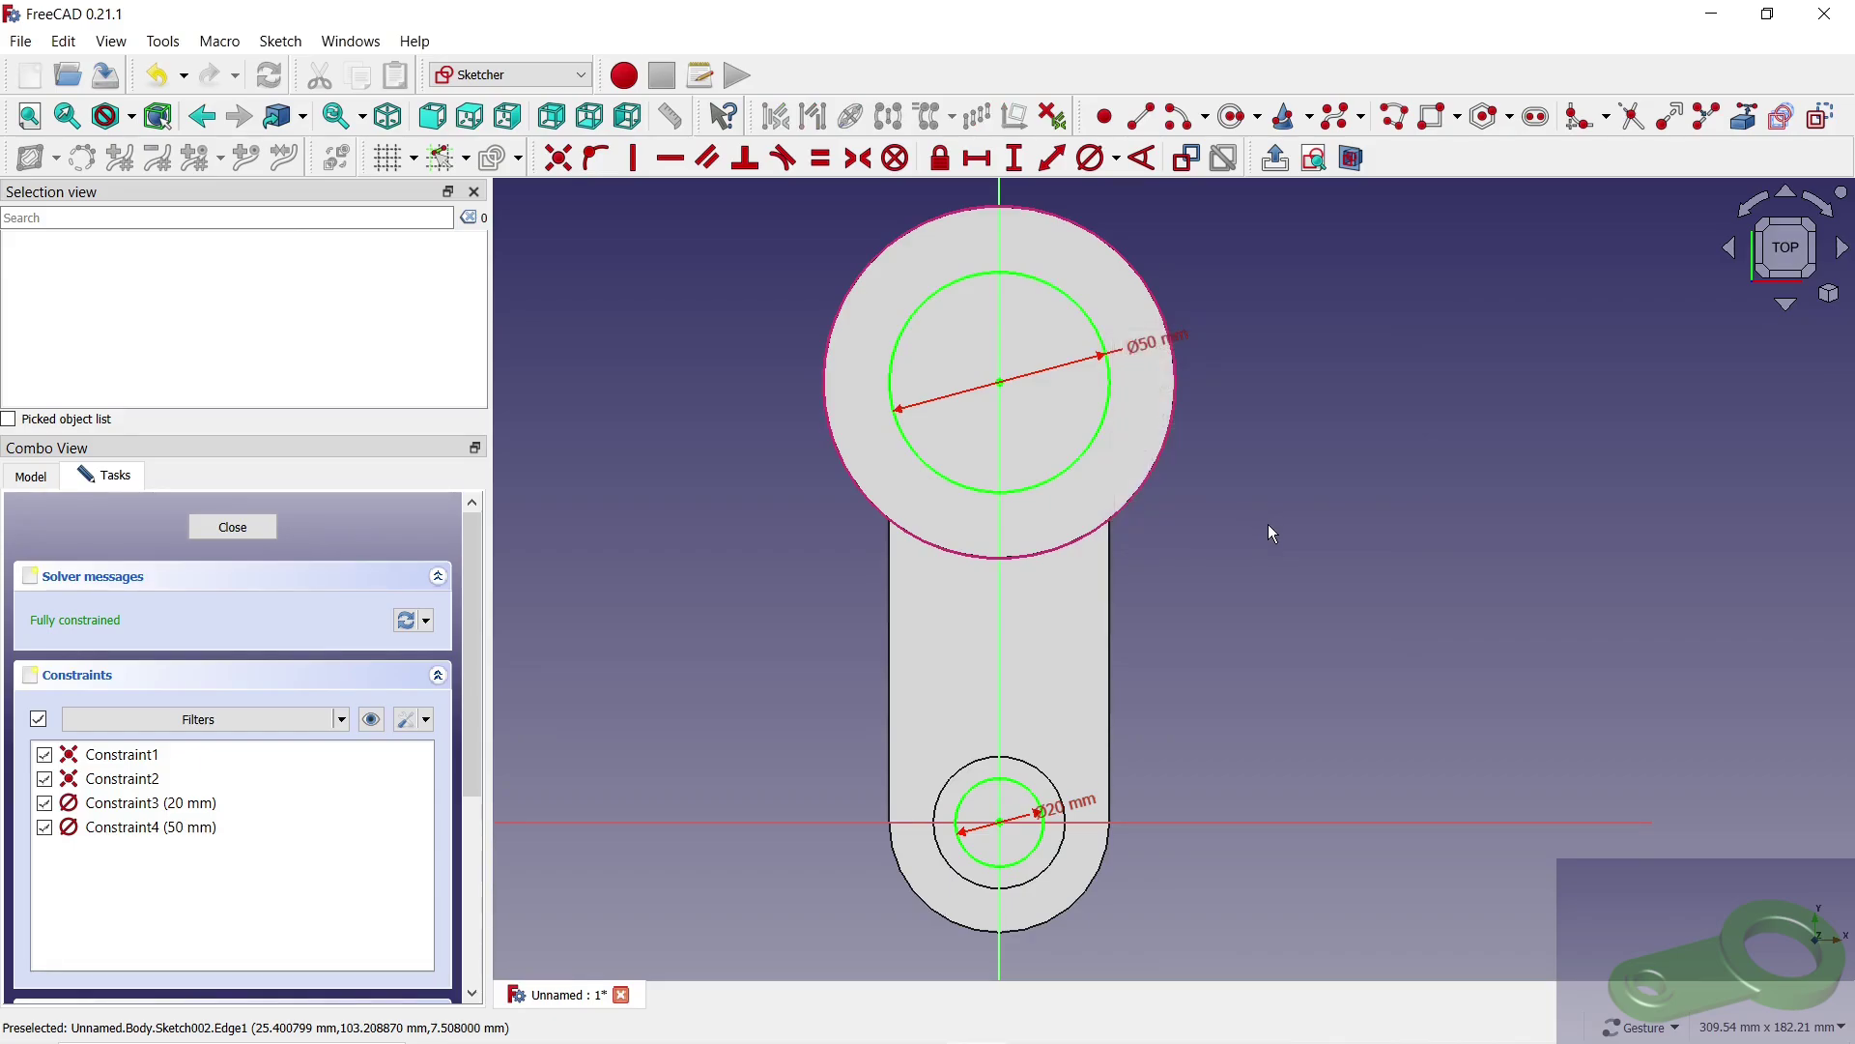
click(233, 526)
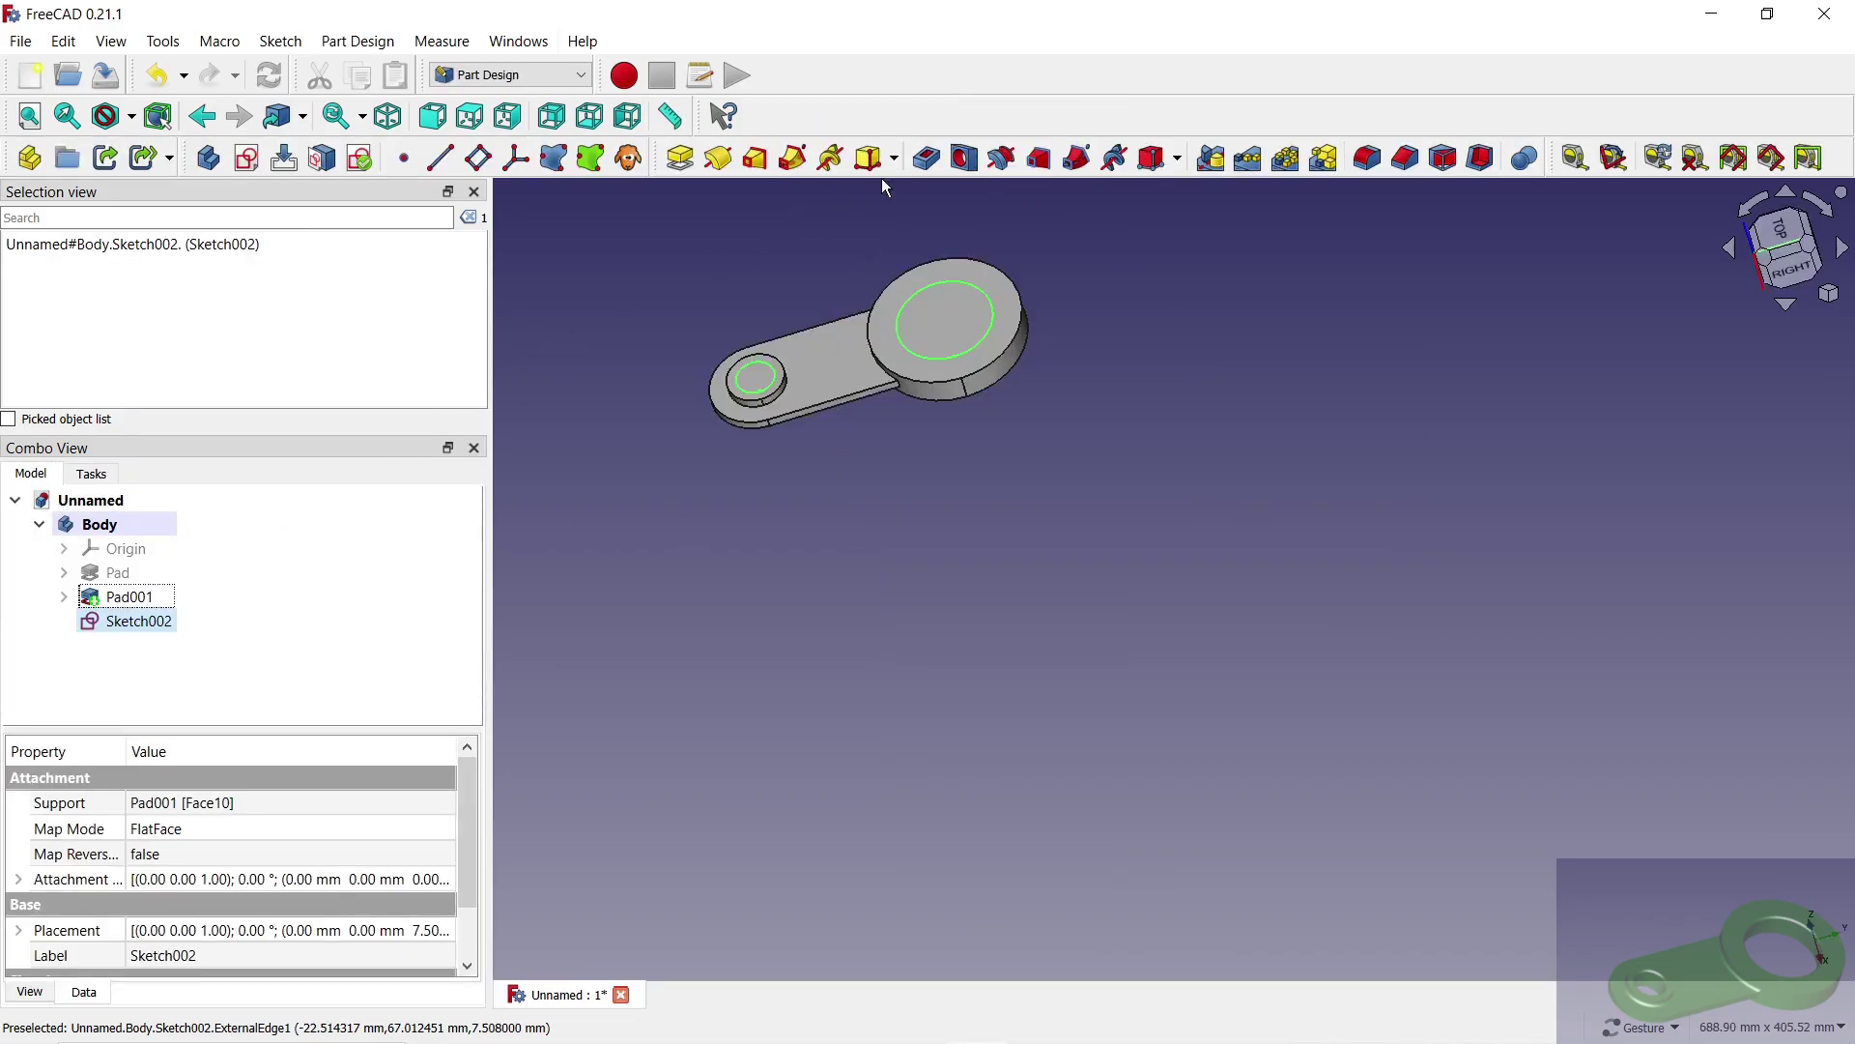
Step: Pocket Sketch002 with type Through all to cut Ø50 and Ø20 mm holes
click(925, 158)
click(415, 618)
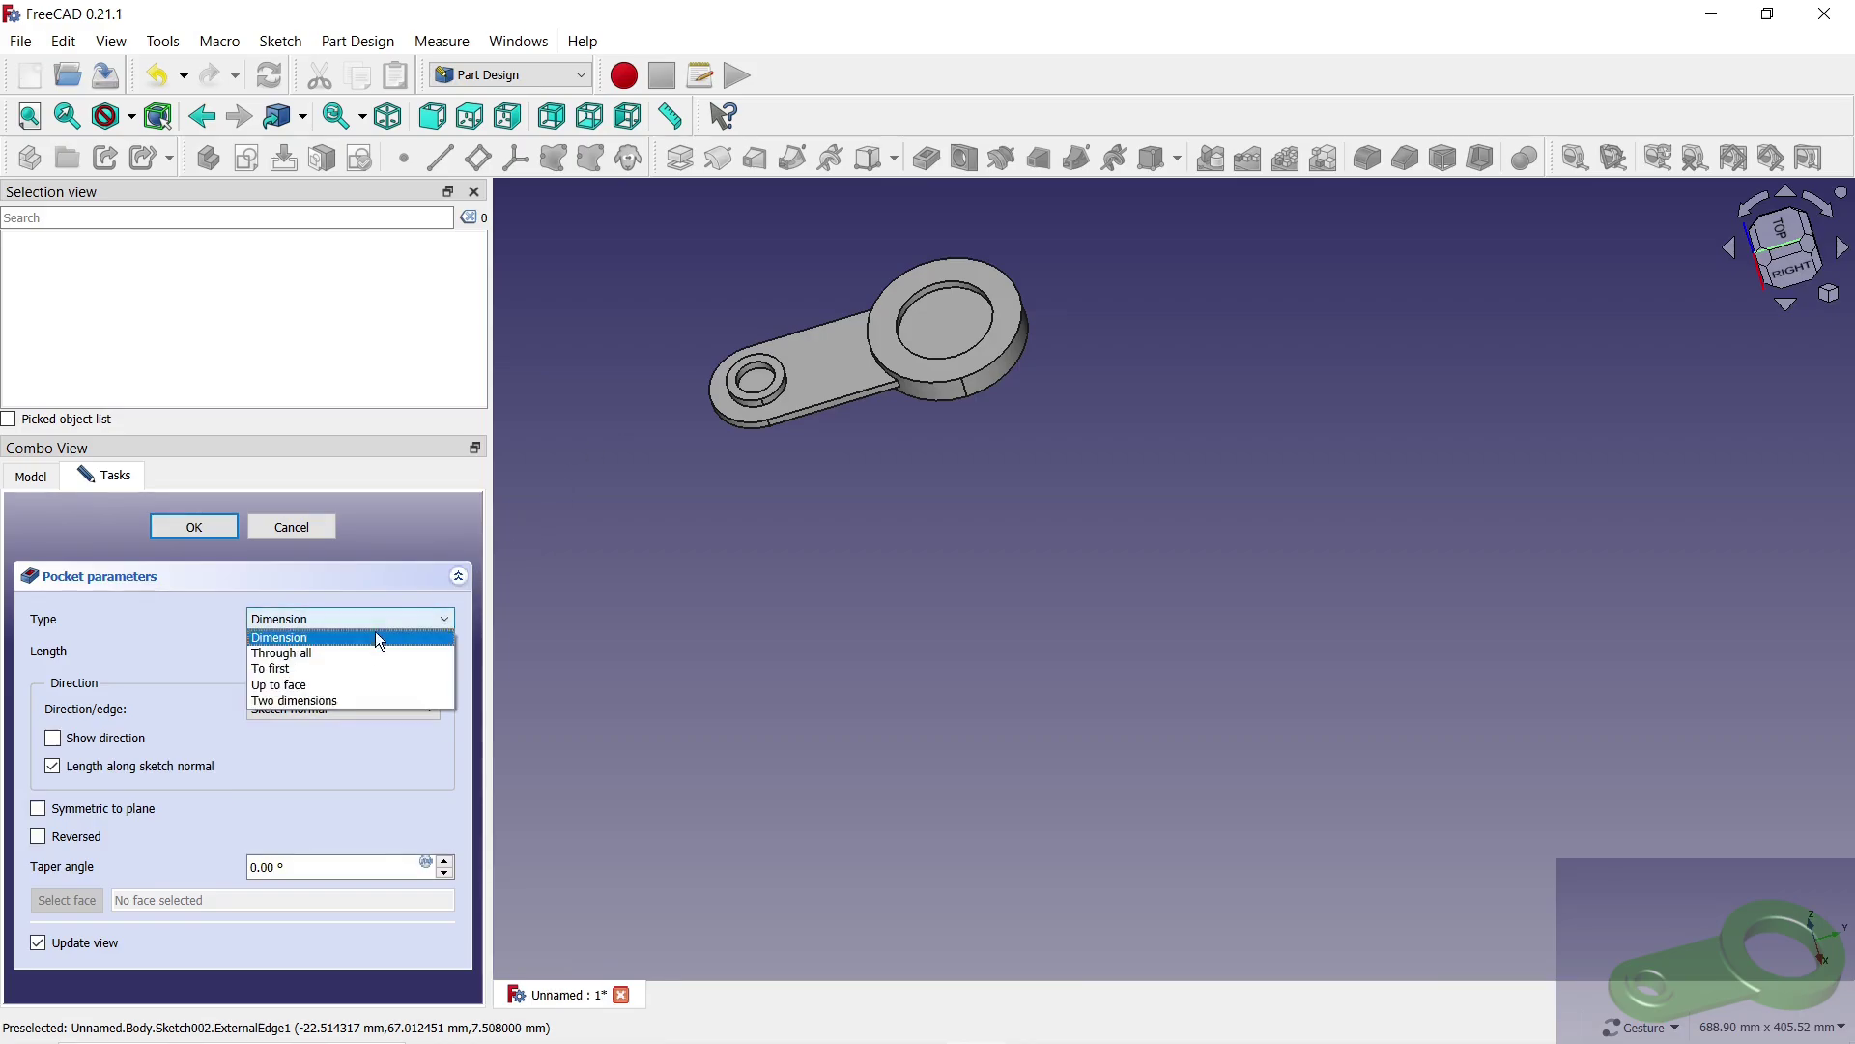
click(329, 652)
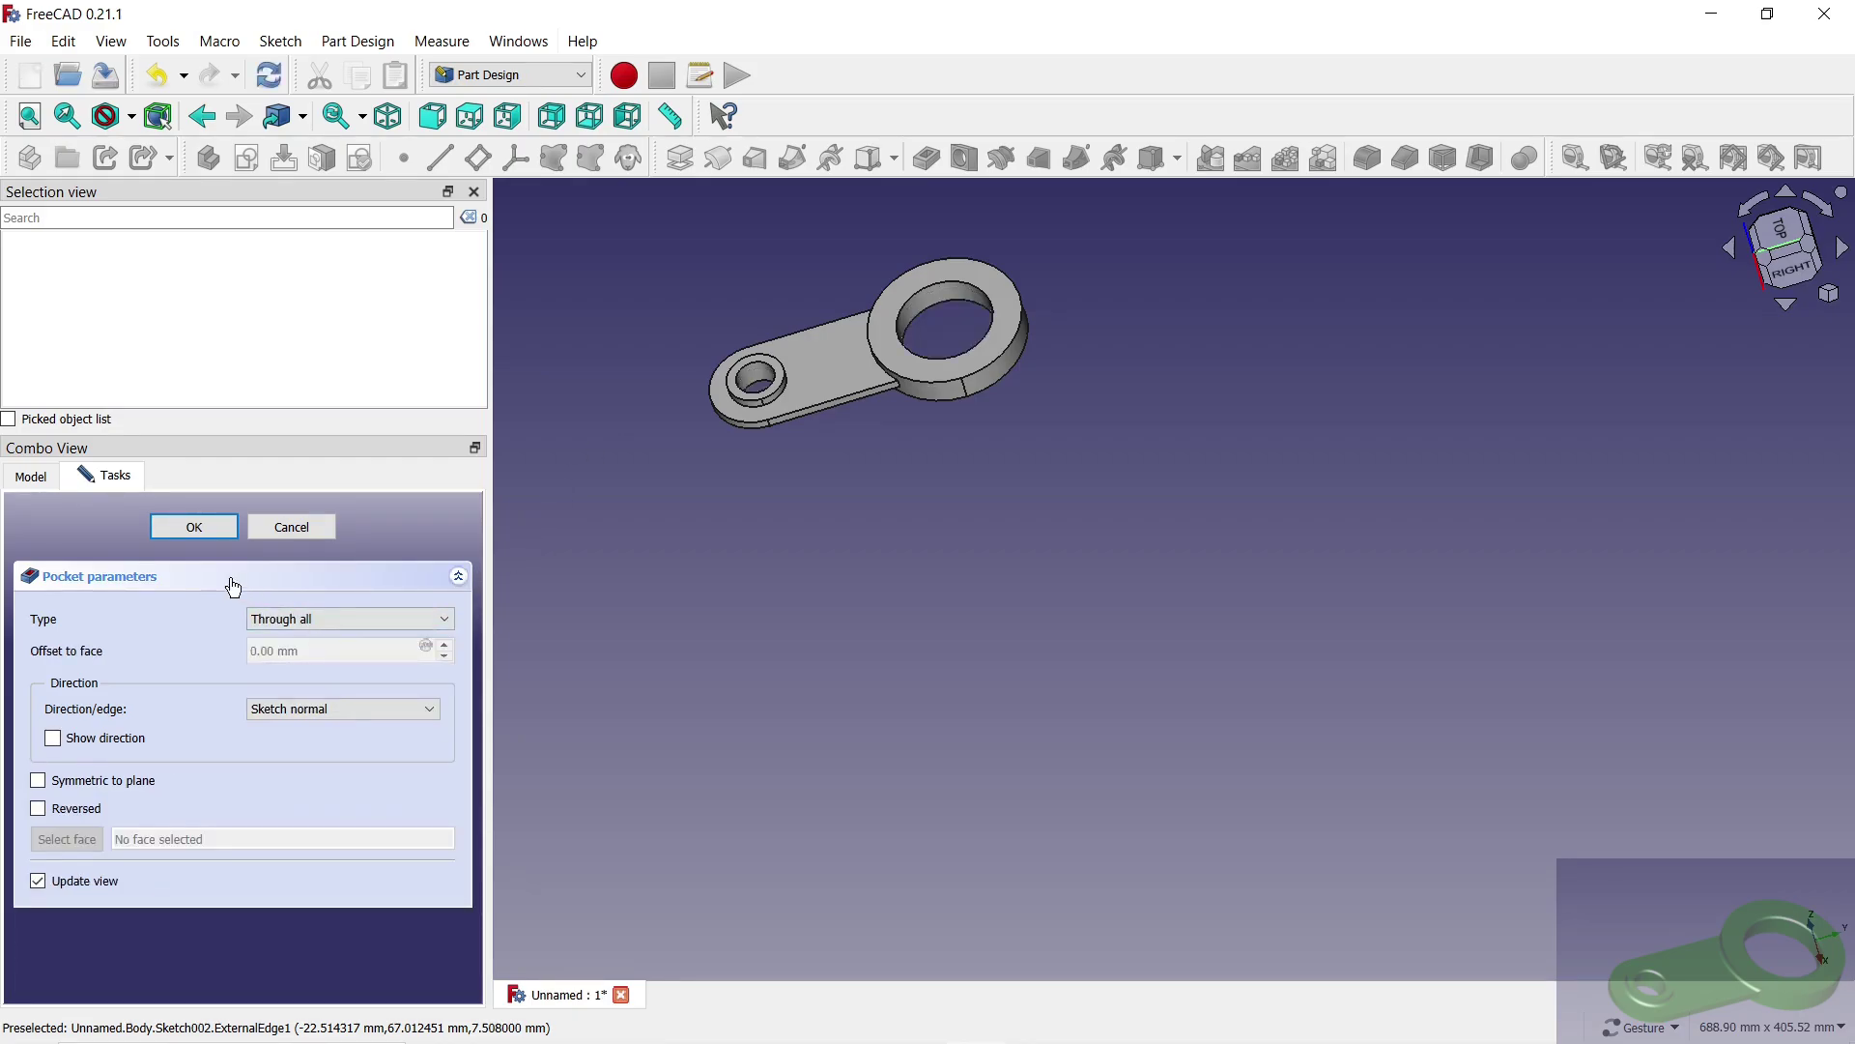
click(199, 528)
drag(616, 527, 713, 538)
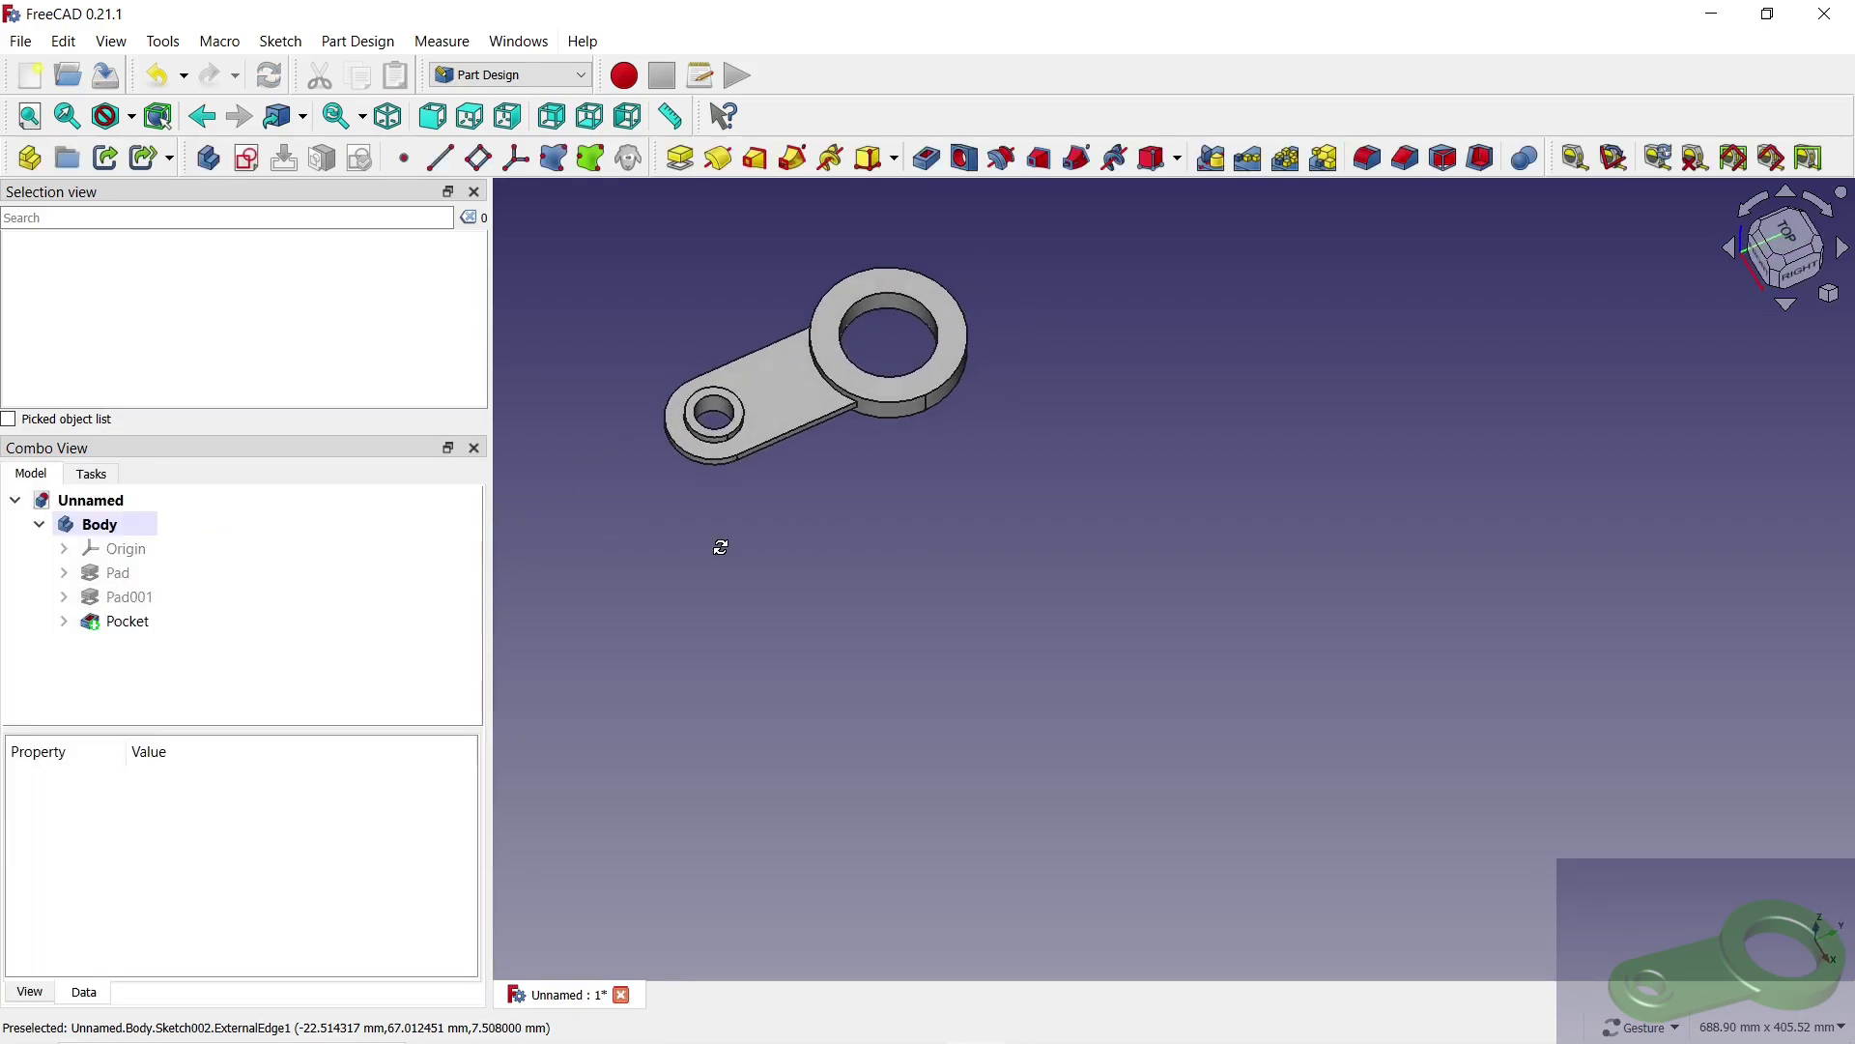
scroll(739, 377, up, 5)
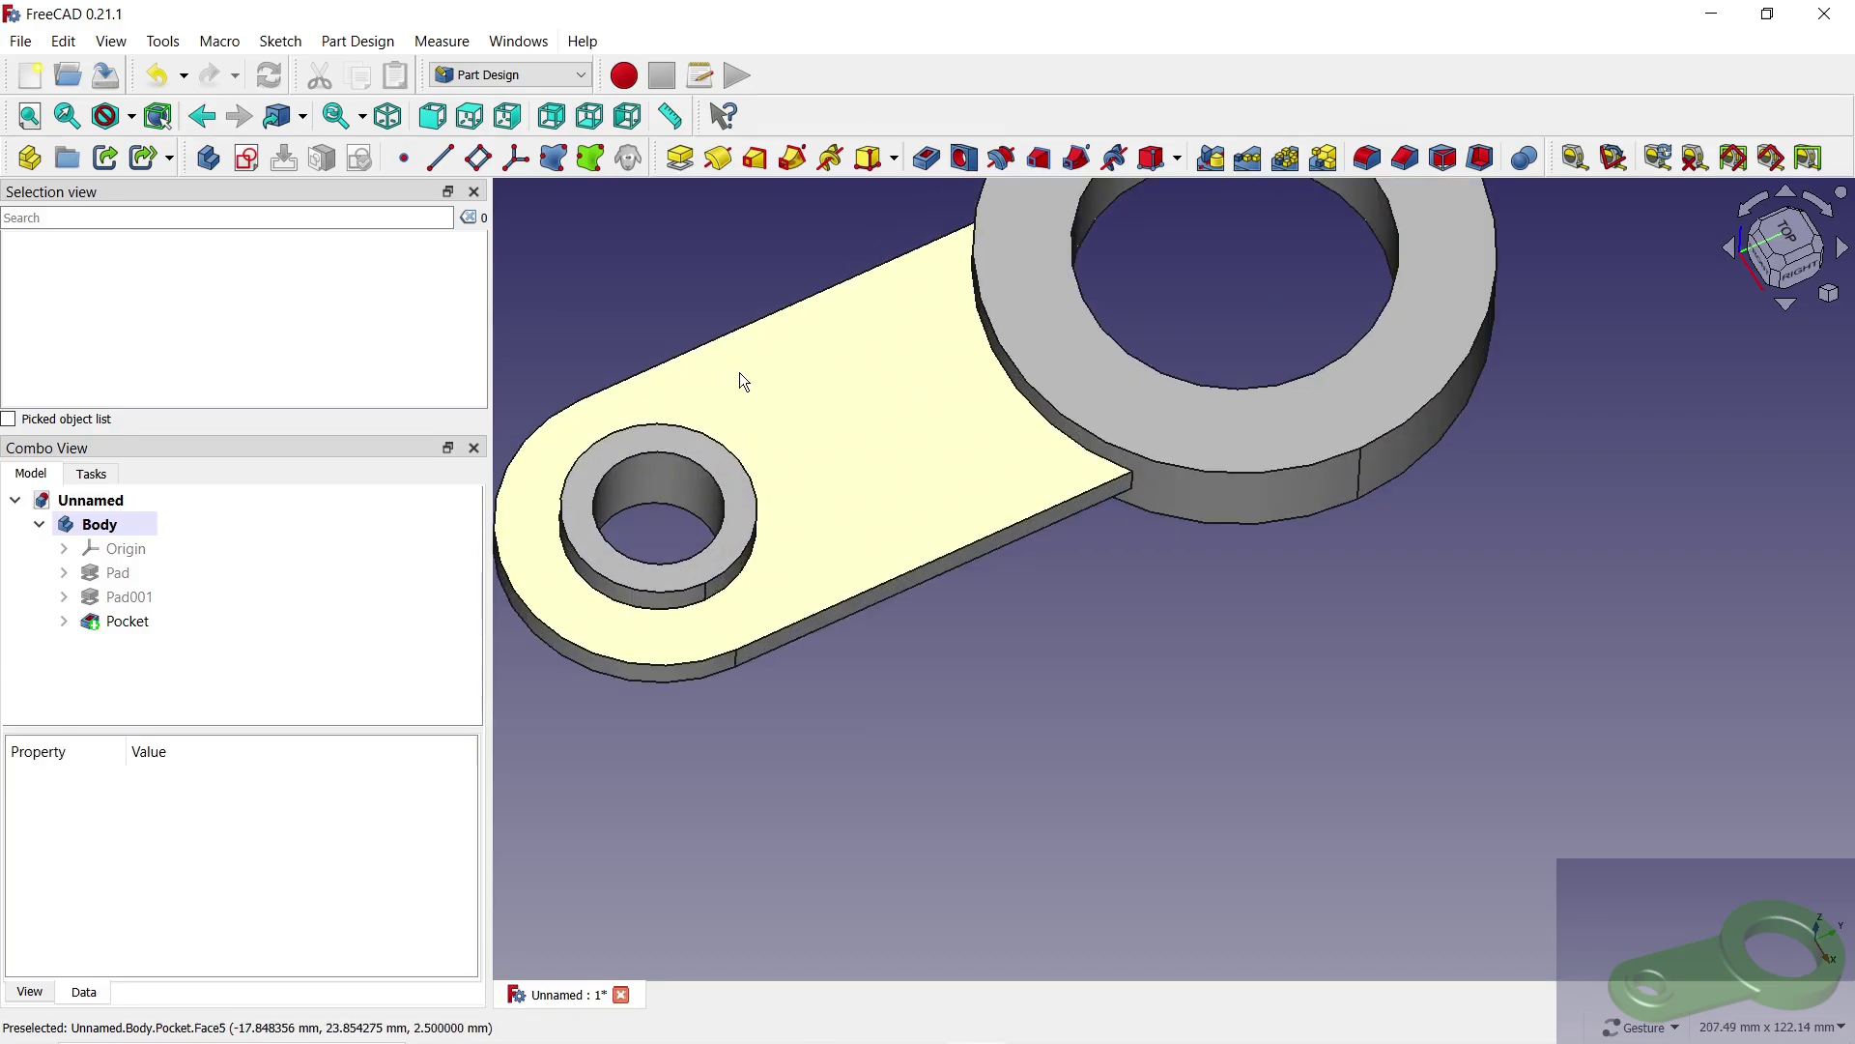
Step: Start a fillet and select the edges where the plate meets the large ring
click(1371, 167)
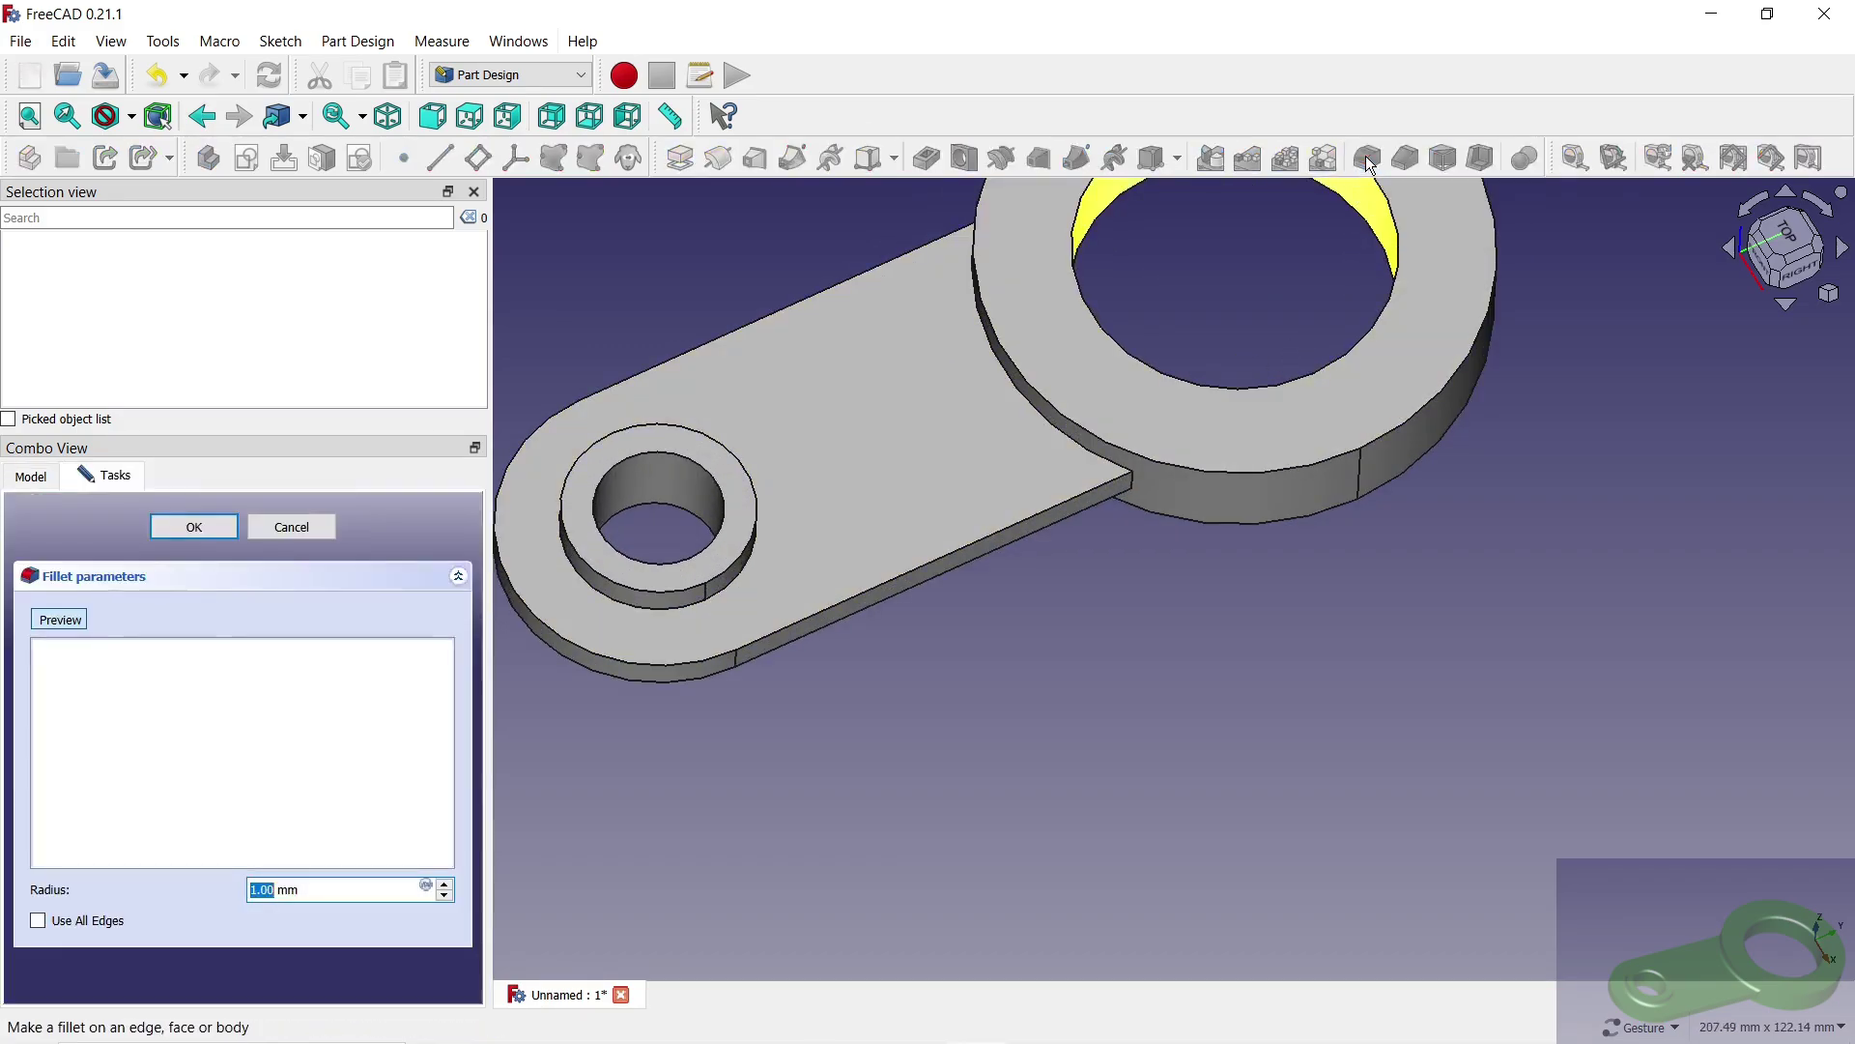
scroll(727, 612, up, 3)
scroll(706, 555, up, 3)
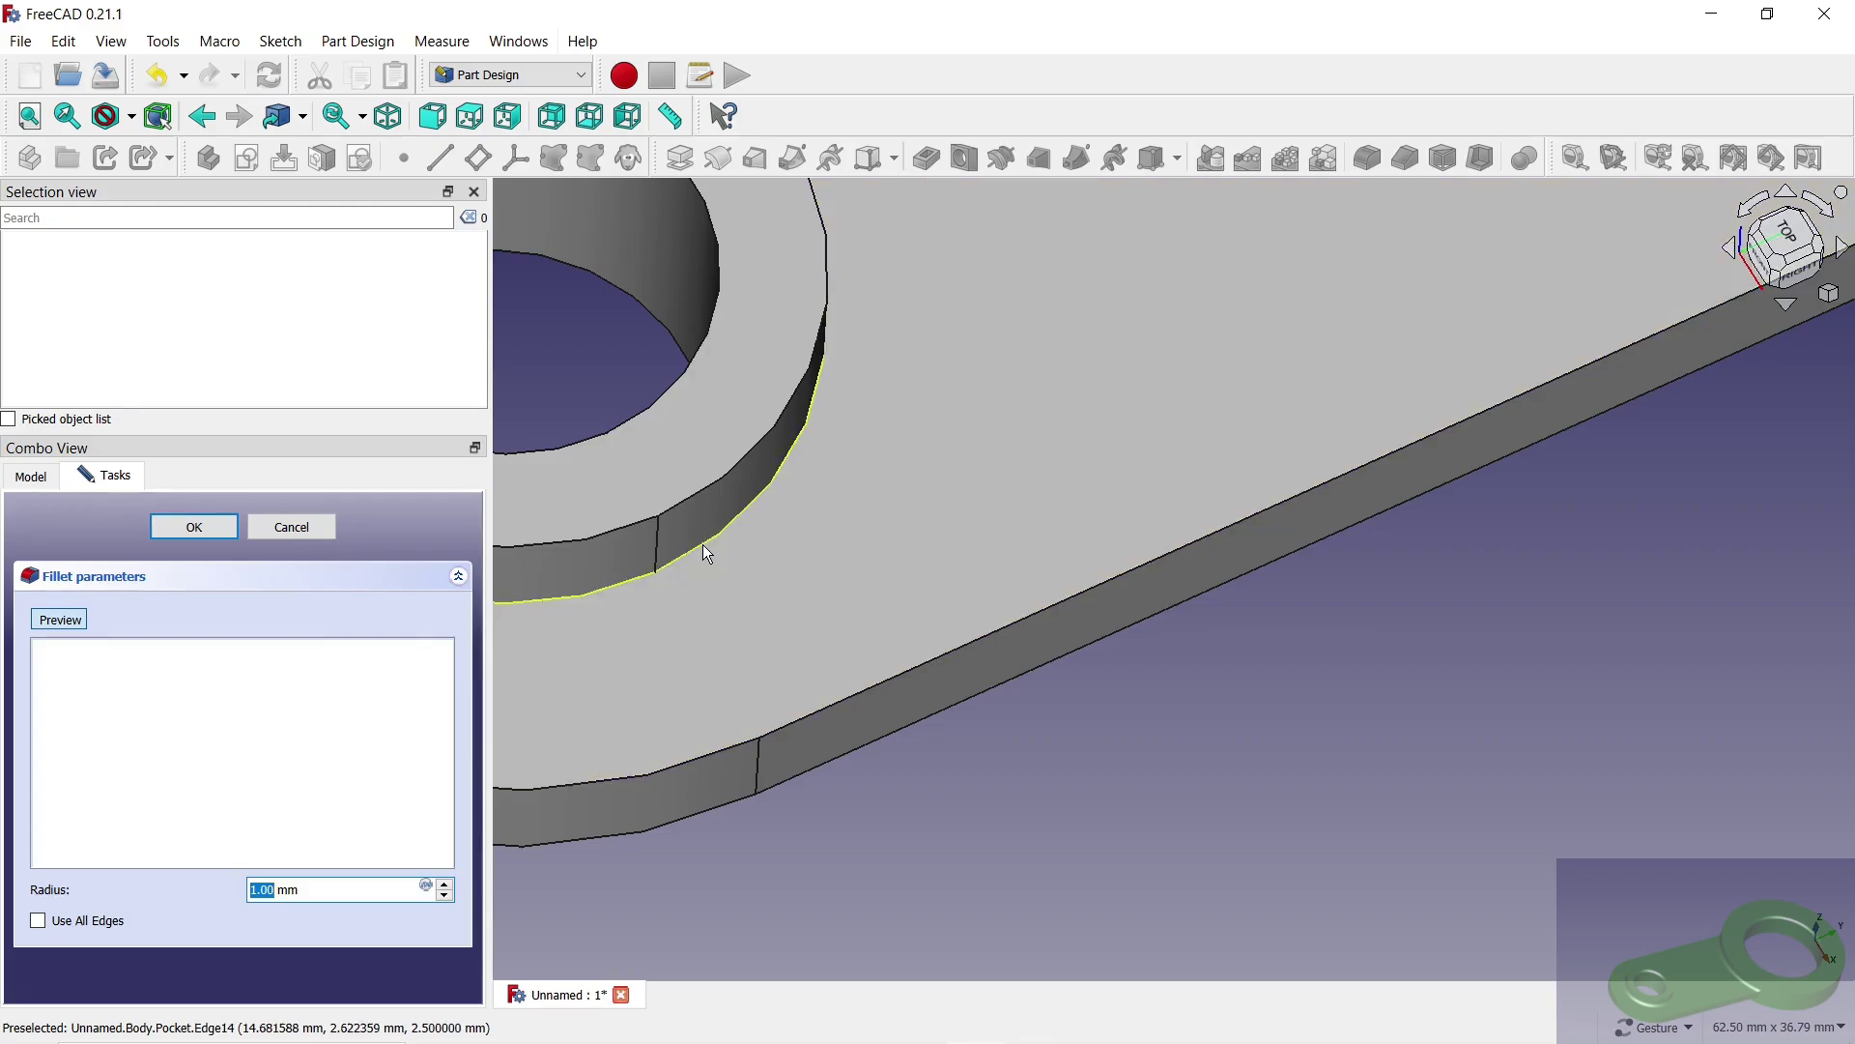
click(702, 546)
scroll(960, 485, down, 5)
scroll(1164, 382, up, 5)
scroll(1169, 392, up, 1)
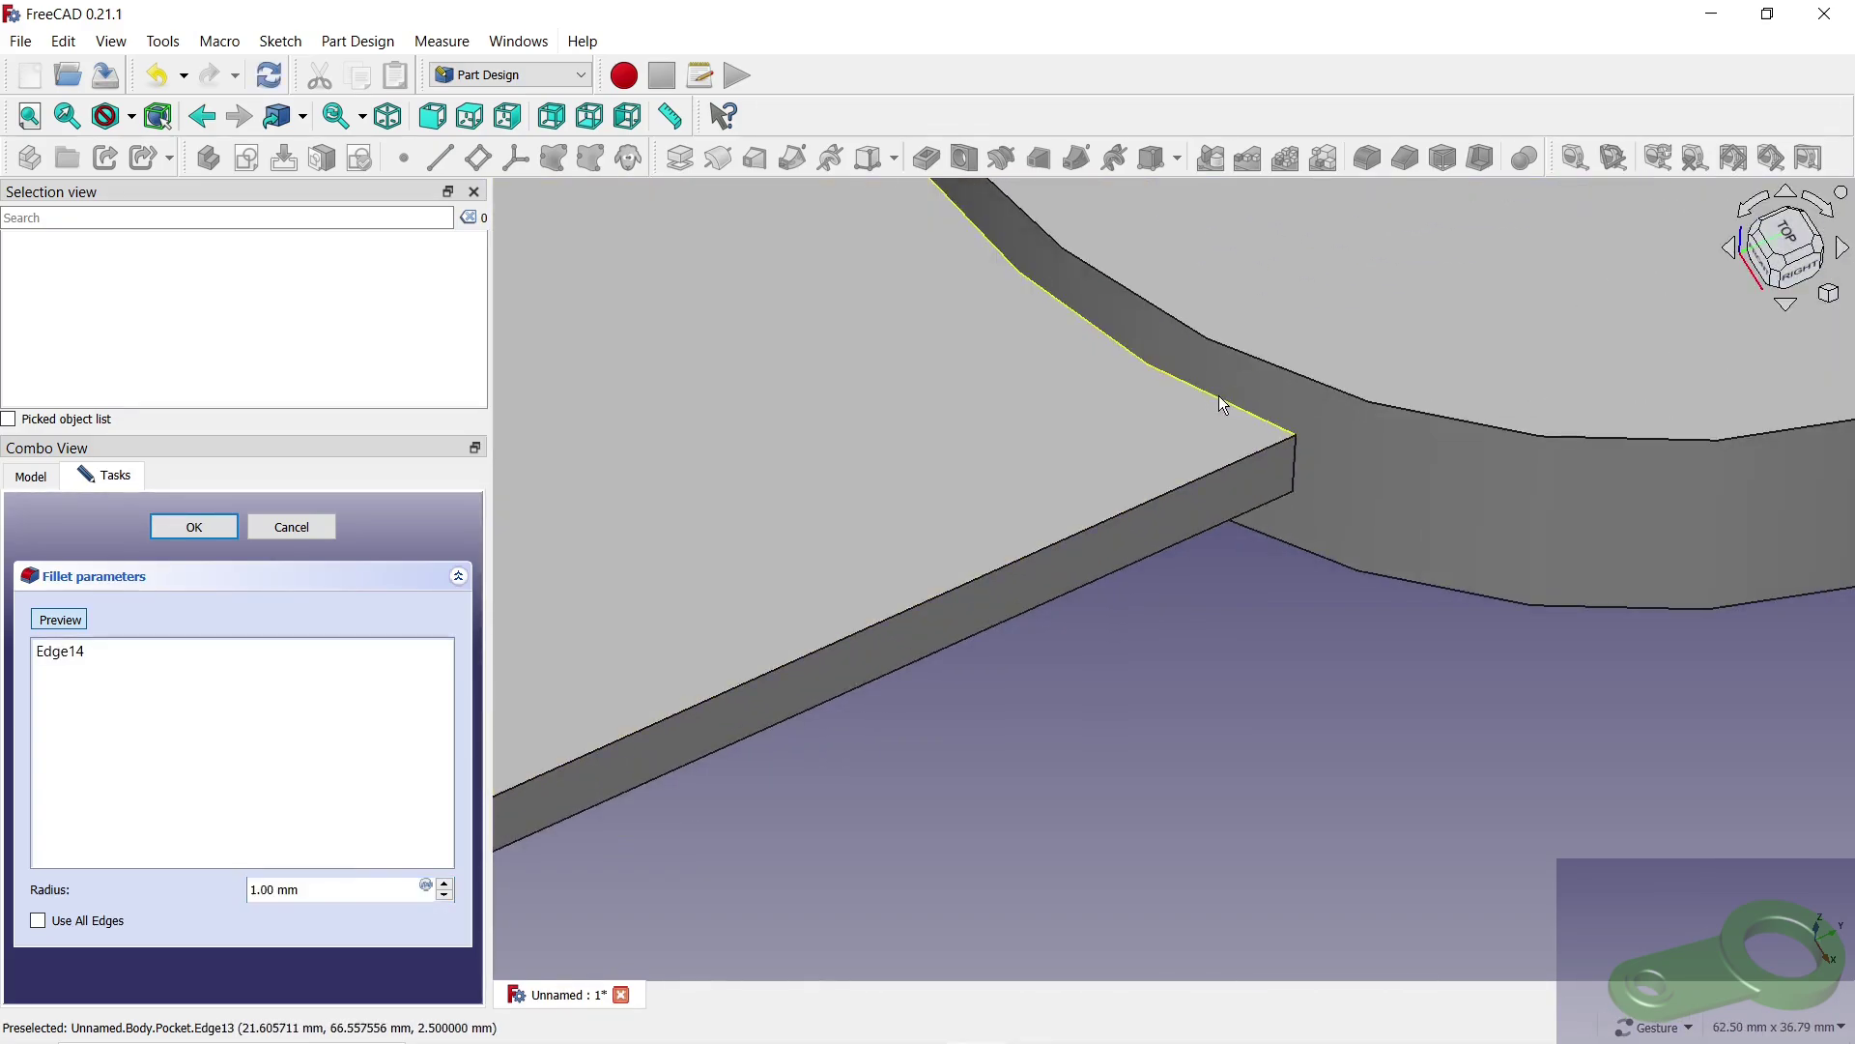
click(1221, 397)
click(1295, 472)
scroll(1295, 477, down, 2)
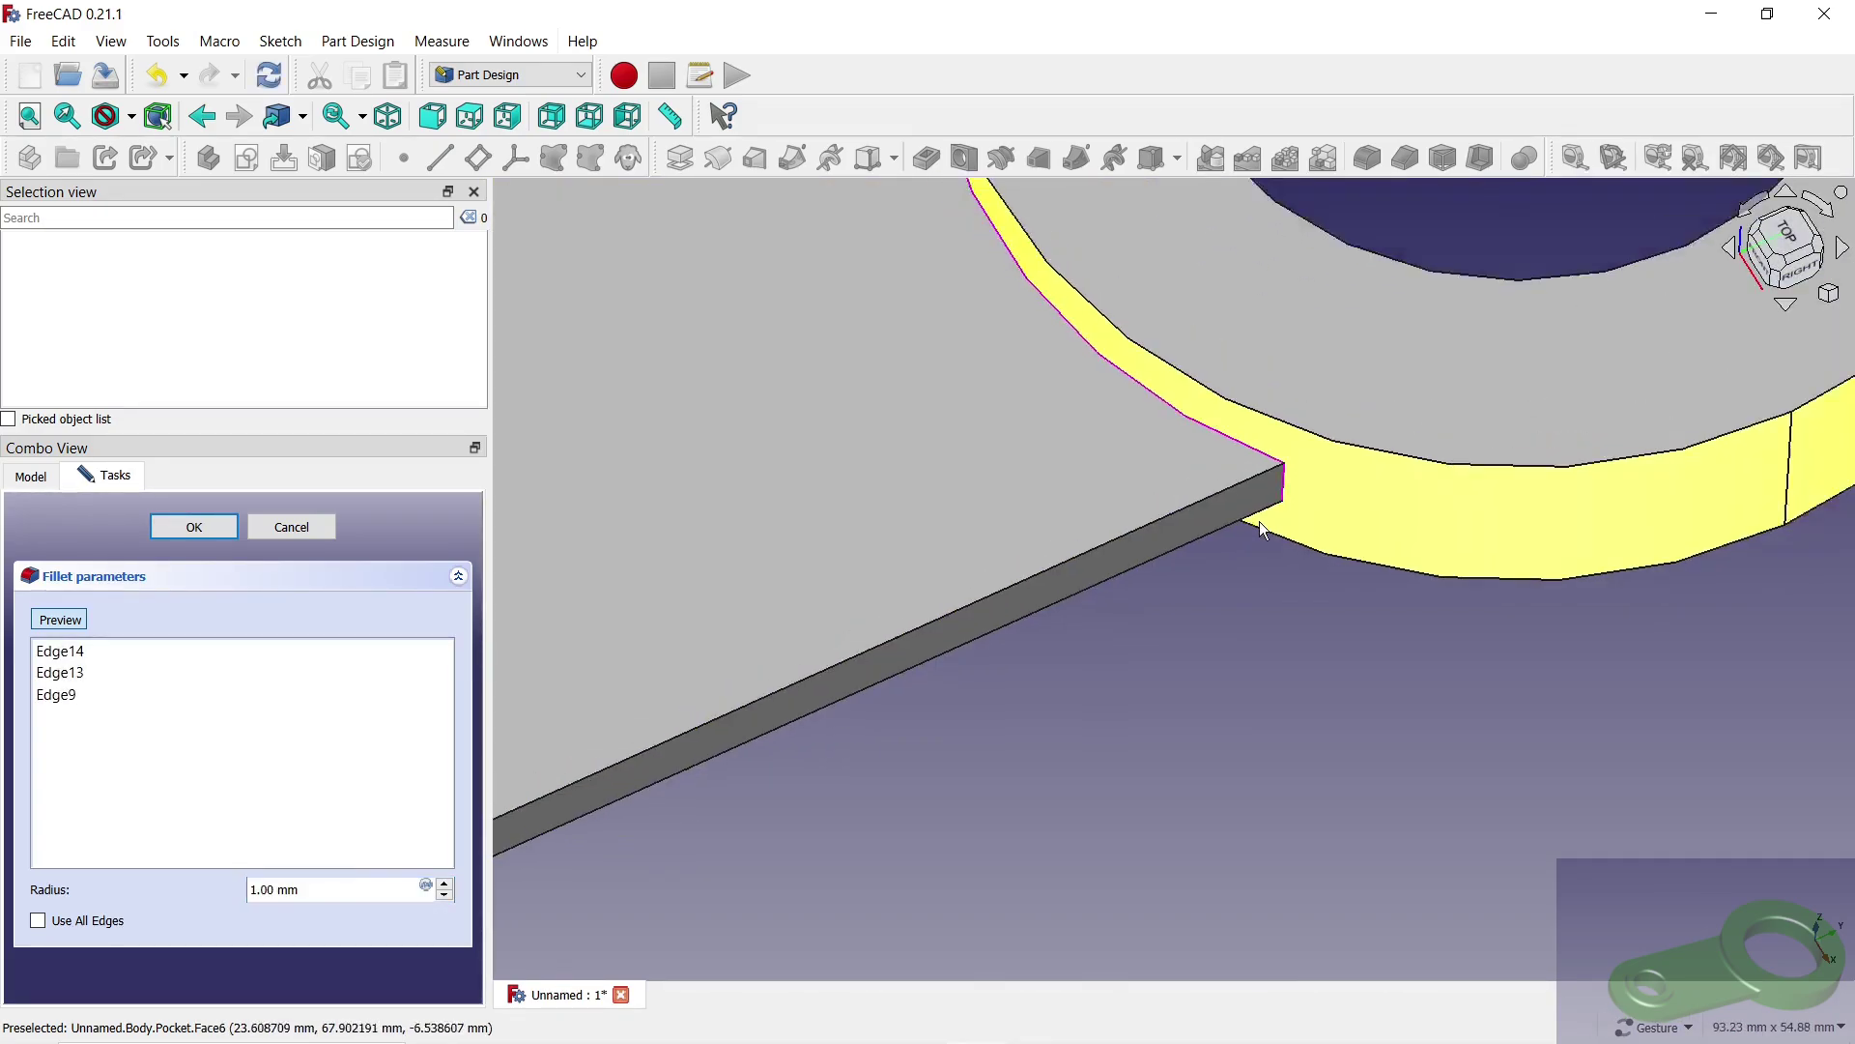
scroll(1261, 520, down, 3)
drag(1422, 651, 1156, 560)
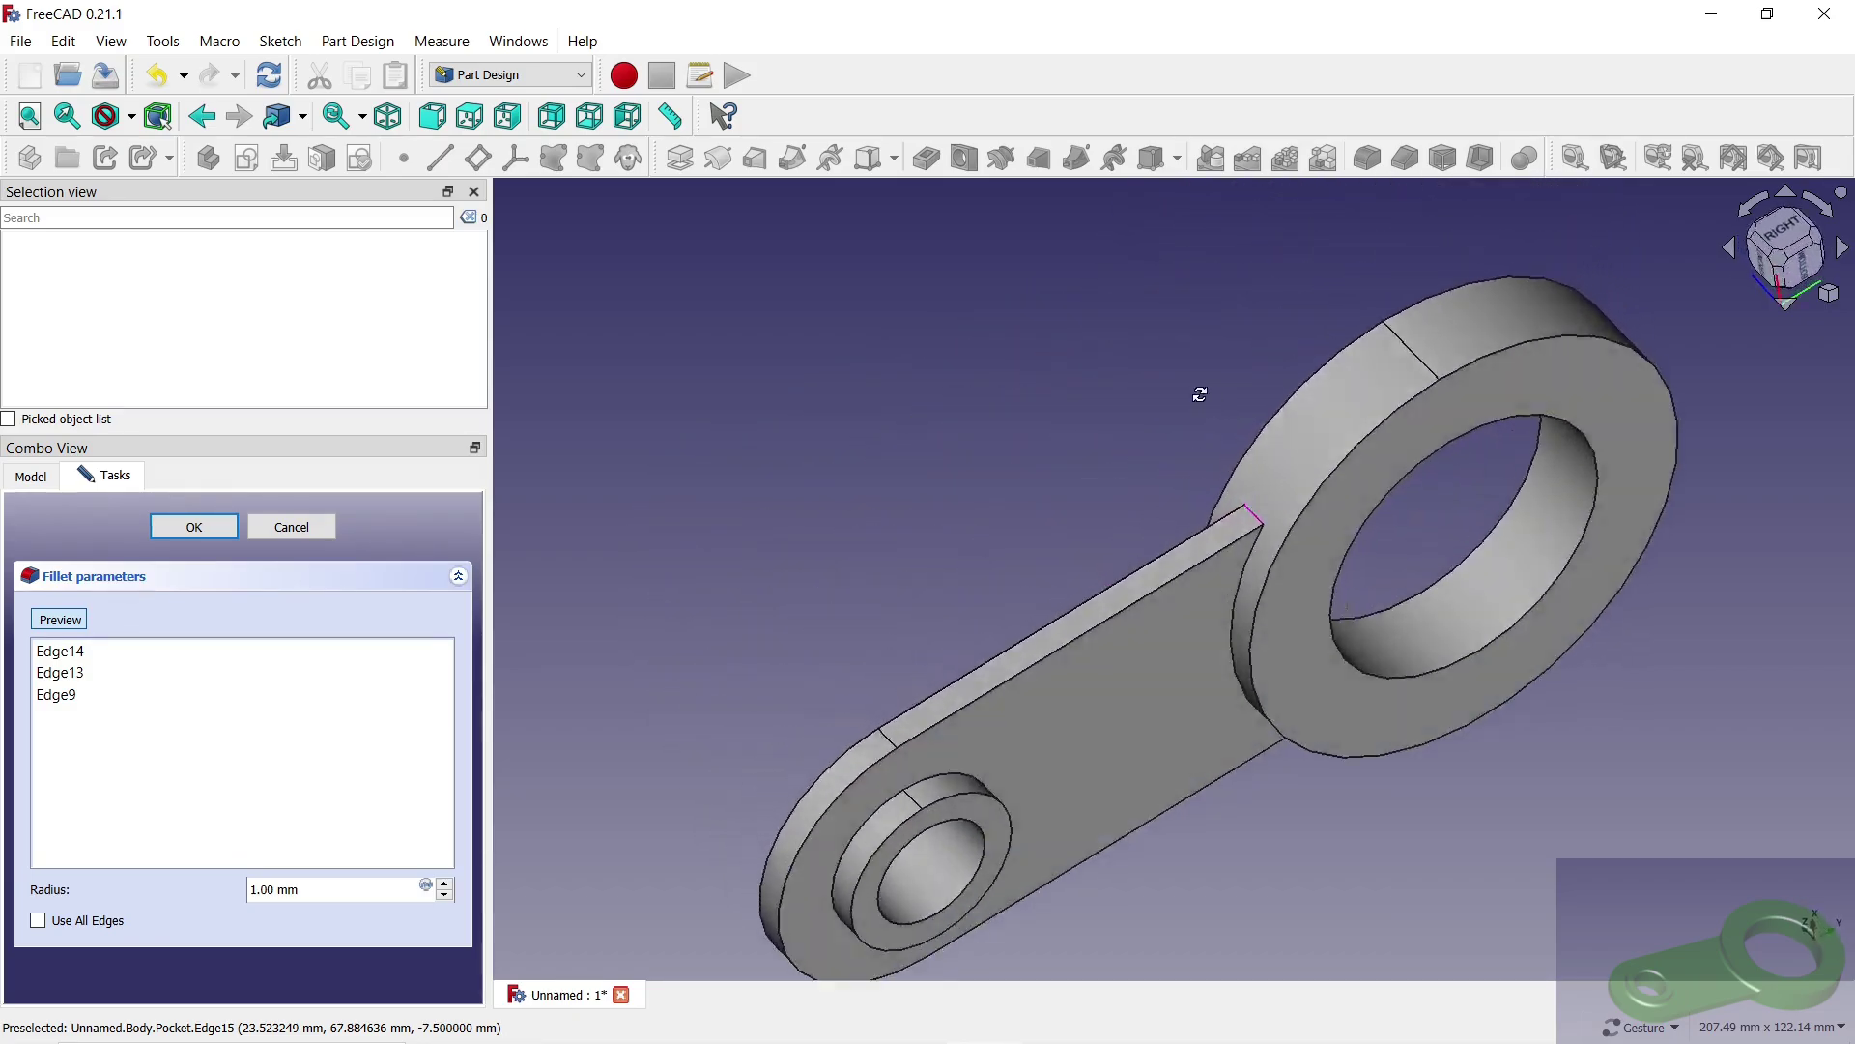
scroll(957, 817, up, 5)
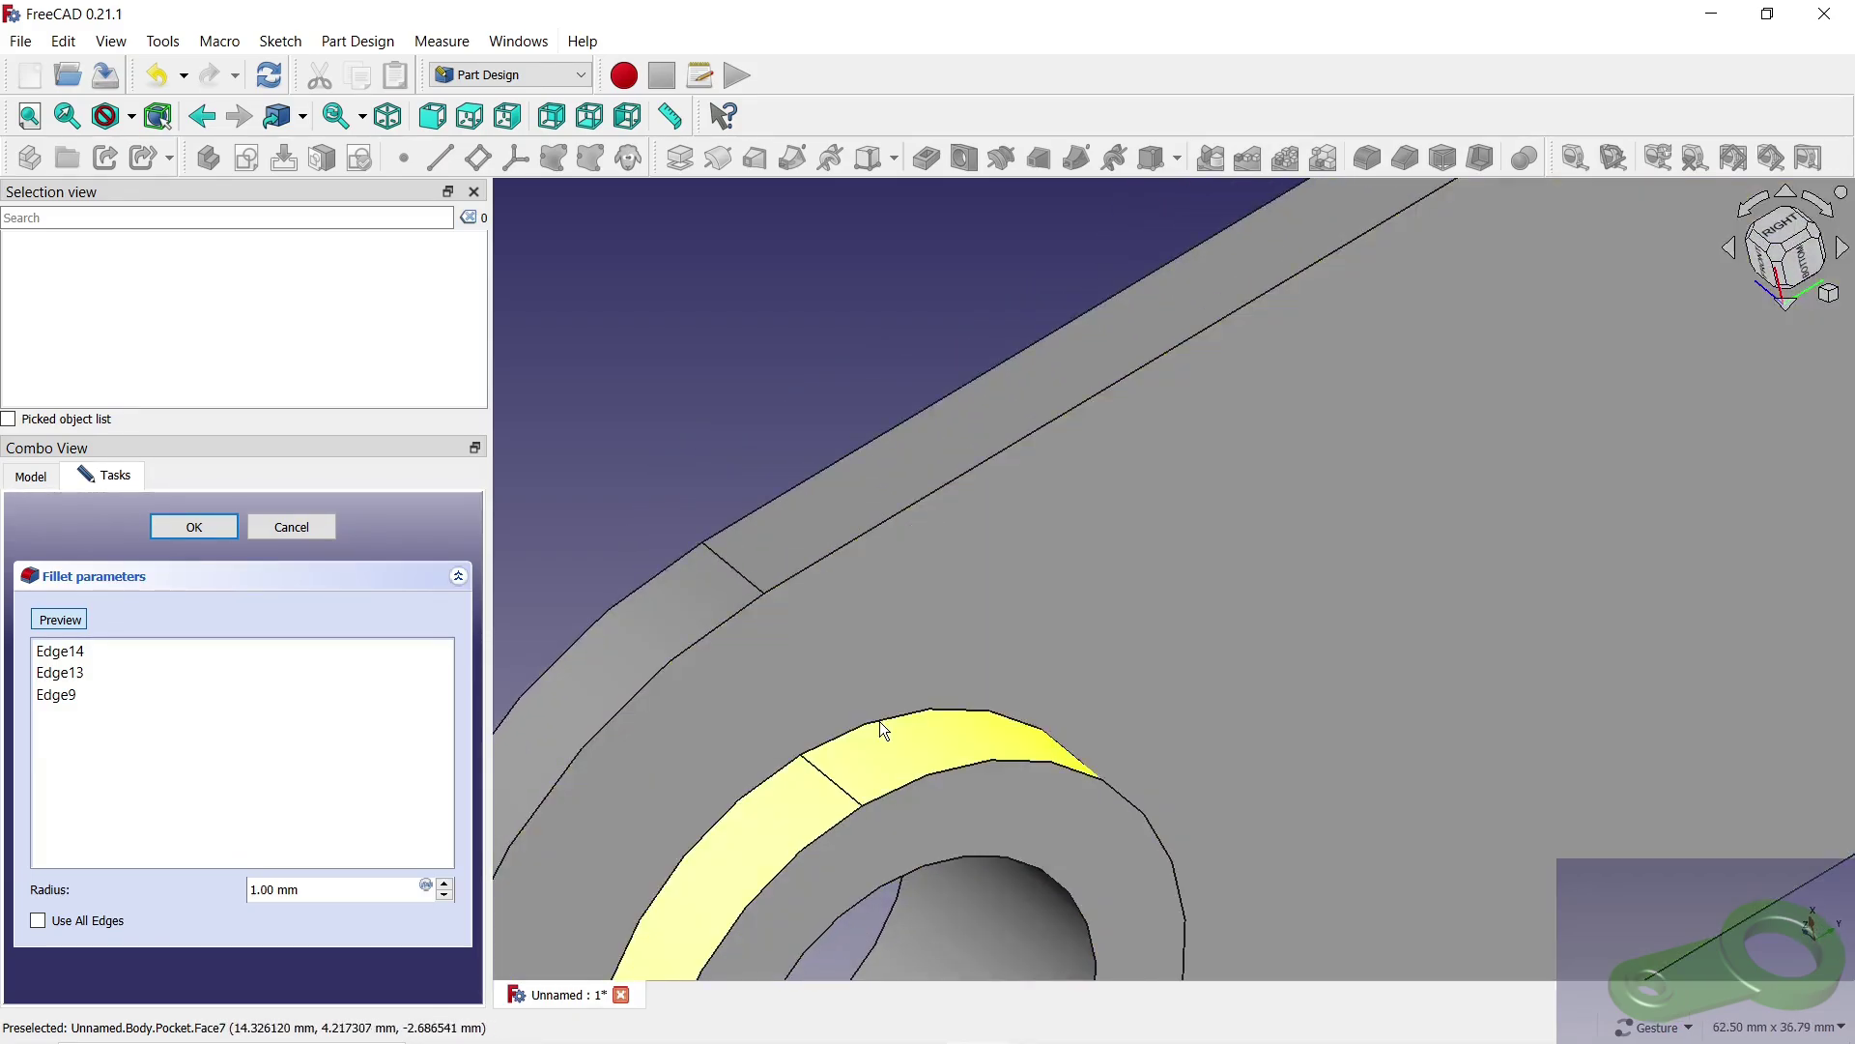
scroll(878, 720, up, 3)
Step: Add the small boss and plate side edges, set radius 2.00 mm, and accept
click(882, 729)
scroll(954, 686, down, 3)
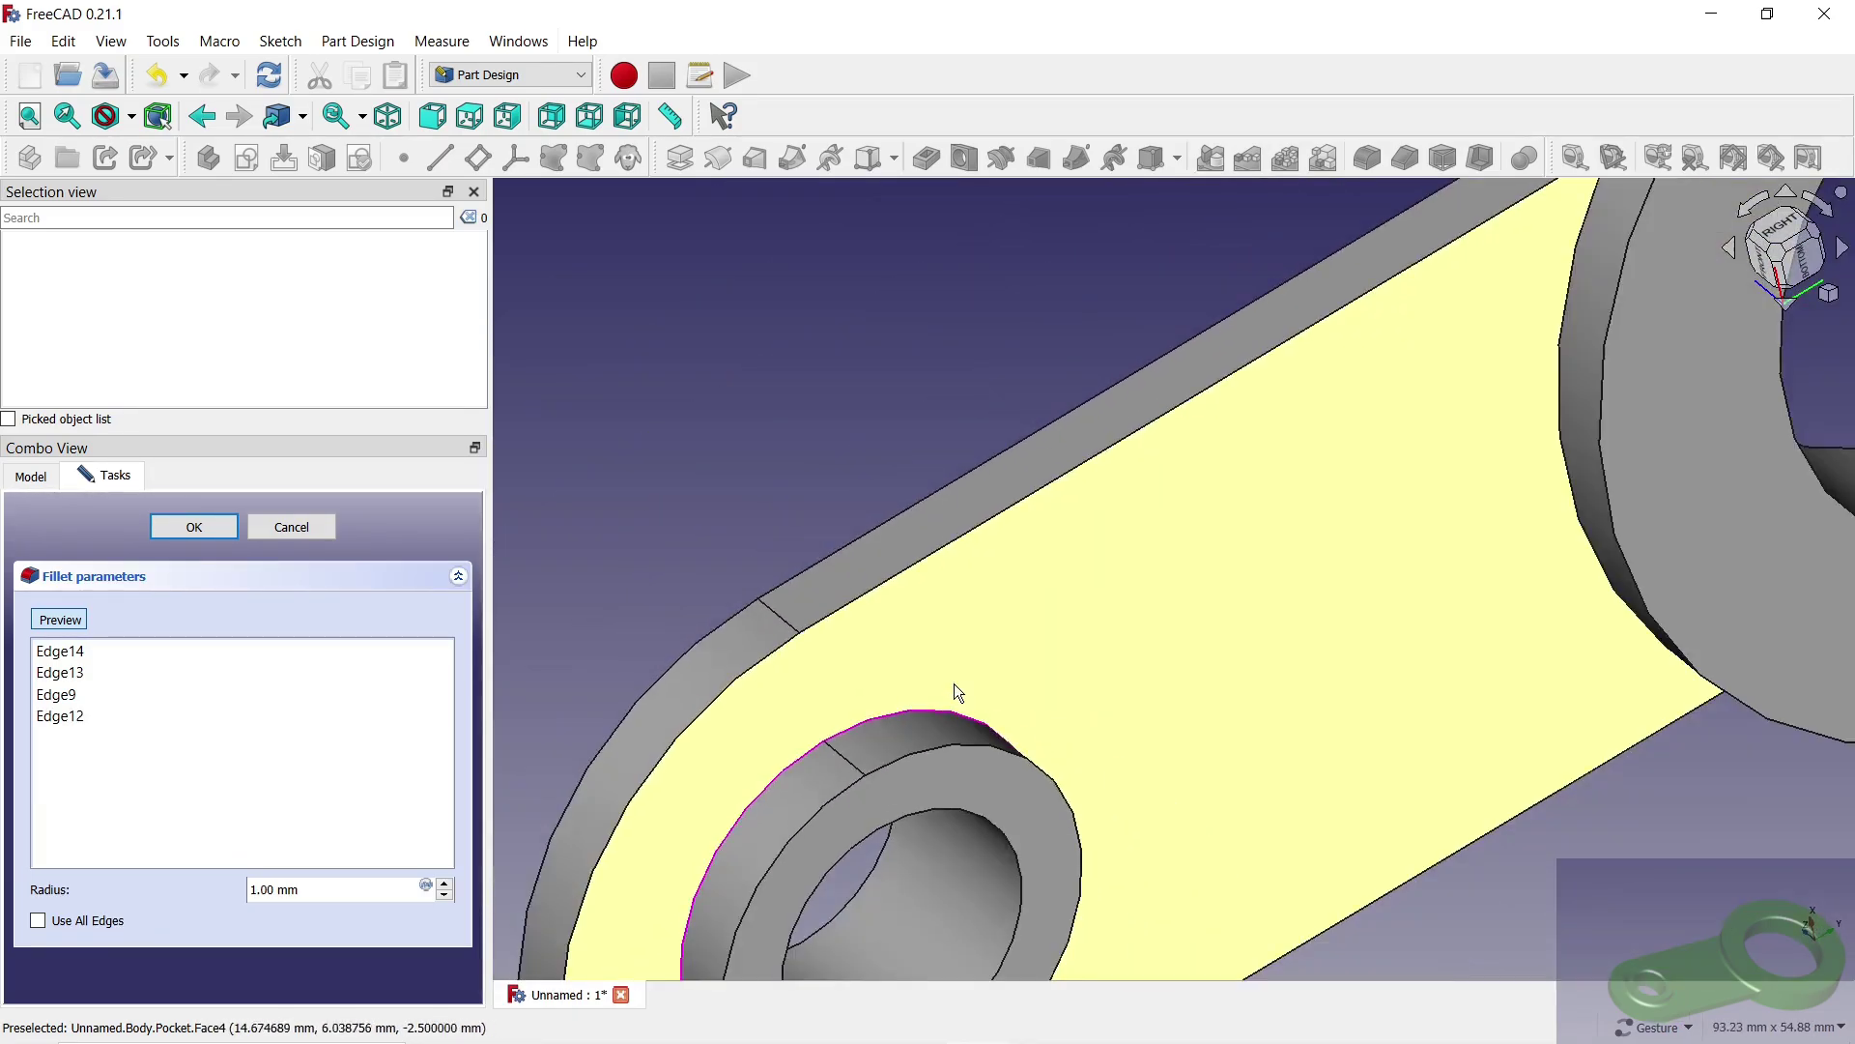
scroll(1372, 427, down, 2)
scroll(1458, 343, up, 4)
click(1469, 346)
scroll(1317, 281, down, 2)
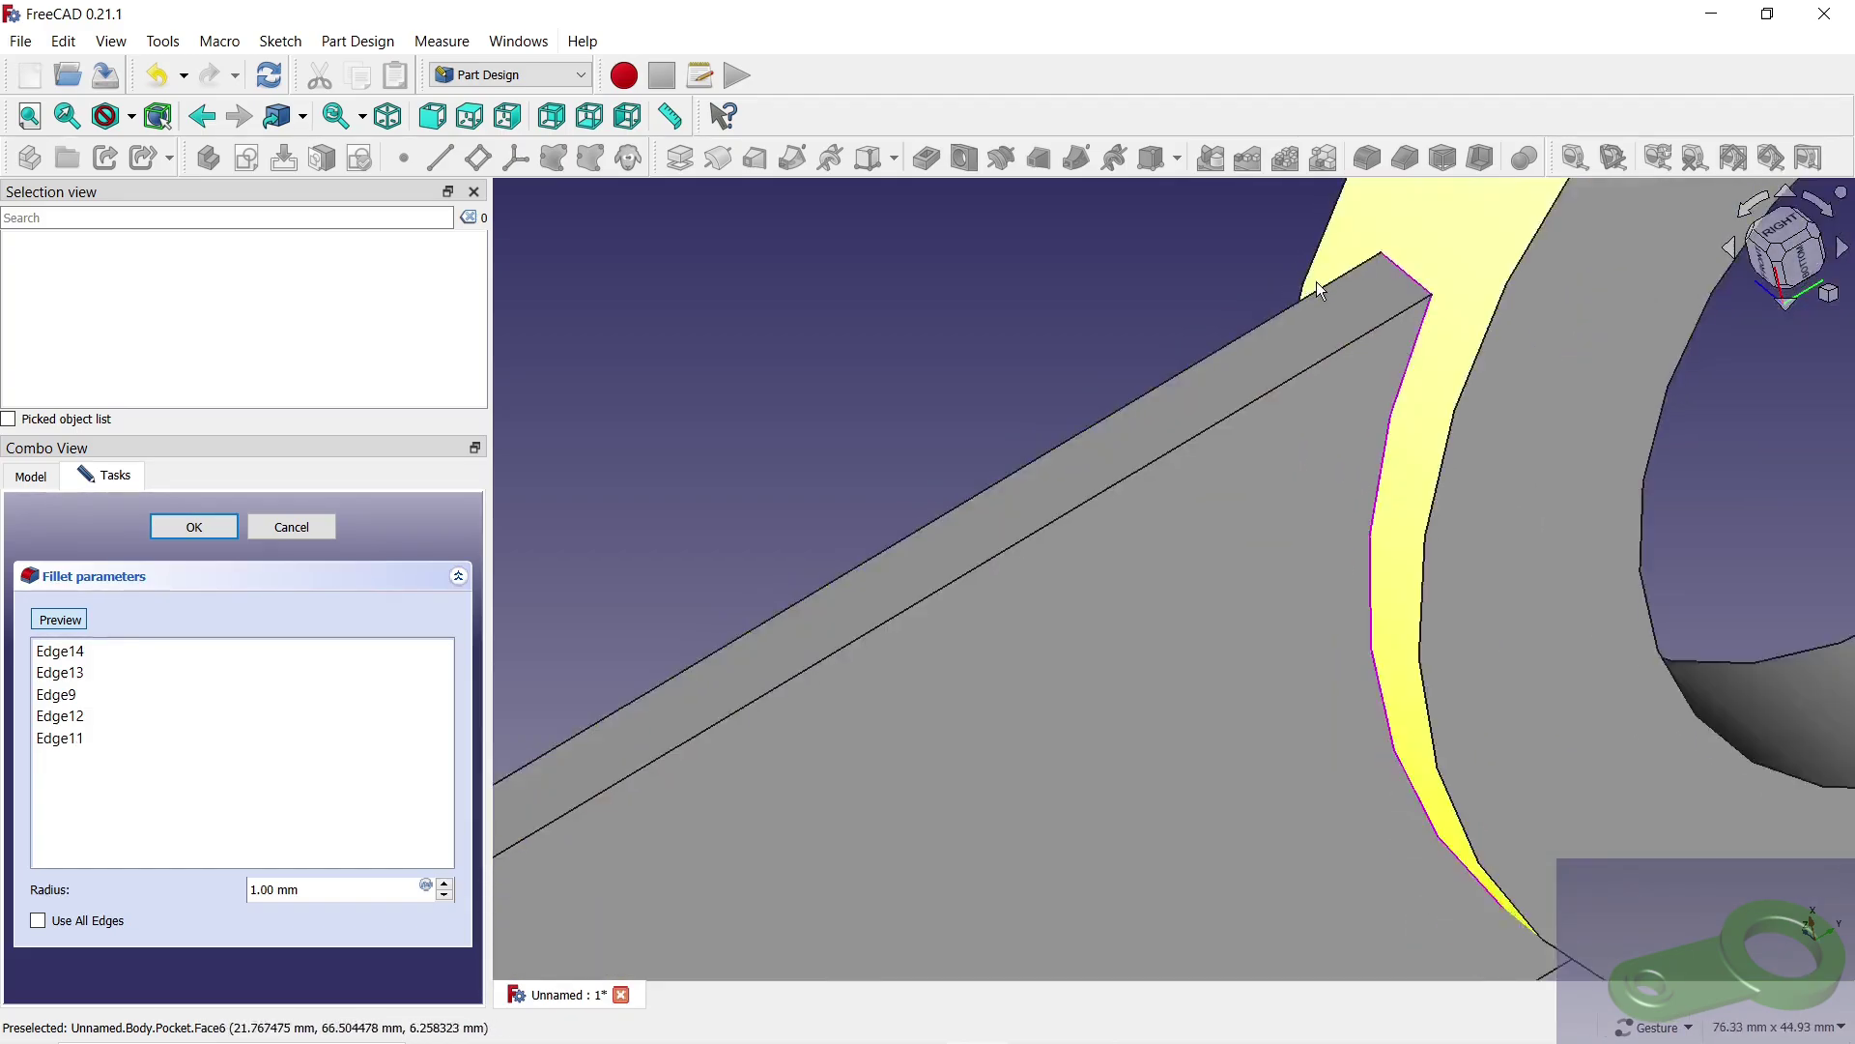
scroll(1316, 281, down, 3)
drag(1516, 621, 1341, 430)
scroll(1295, 406, up, 1)
scroll(1487, 491, up, 2)
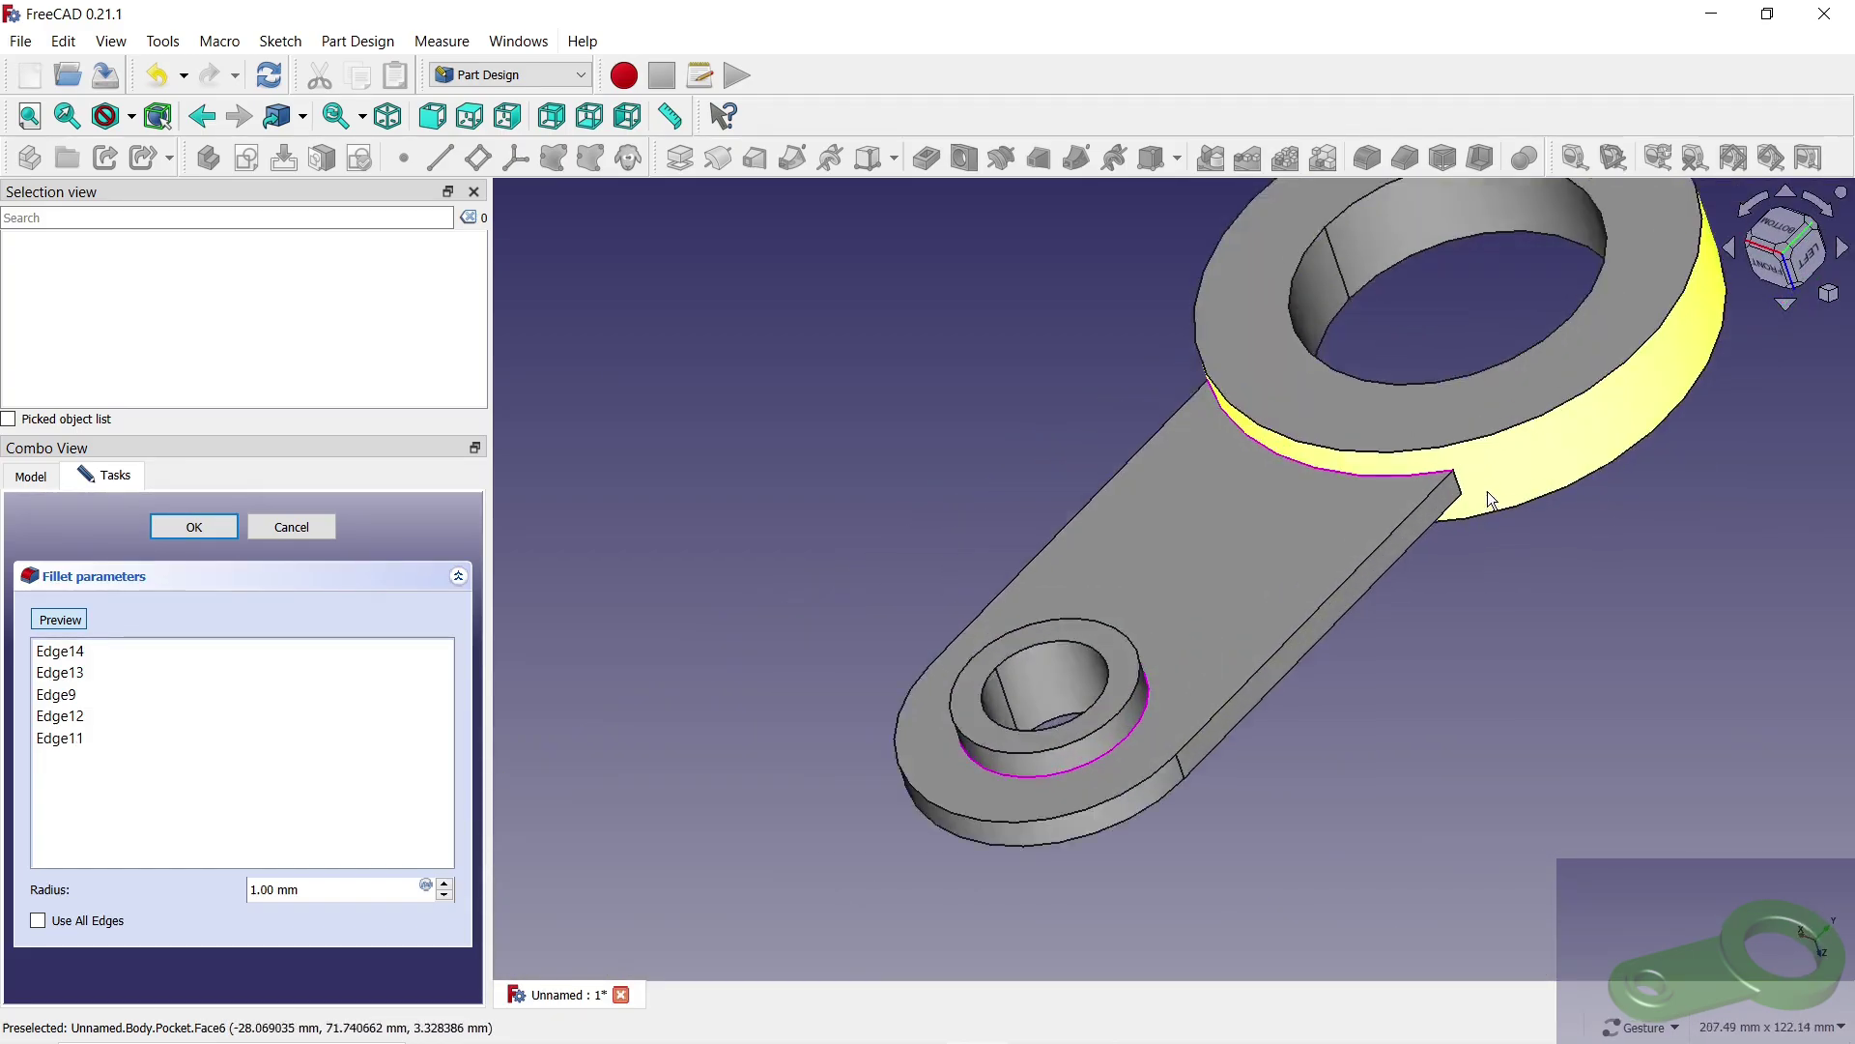
scroll(1428, 466, up, 3)
scroll(1422, 474, up, 2)
click(1422, 472)
scroll(1413, 467, down, 5)
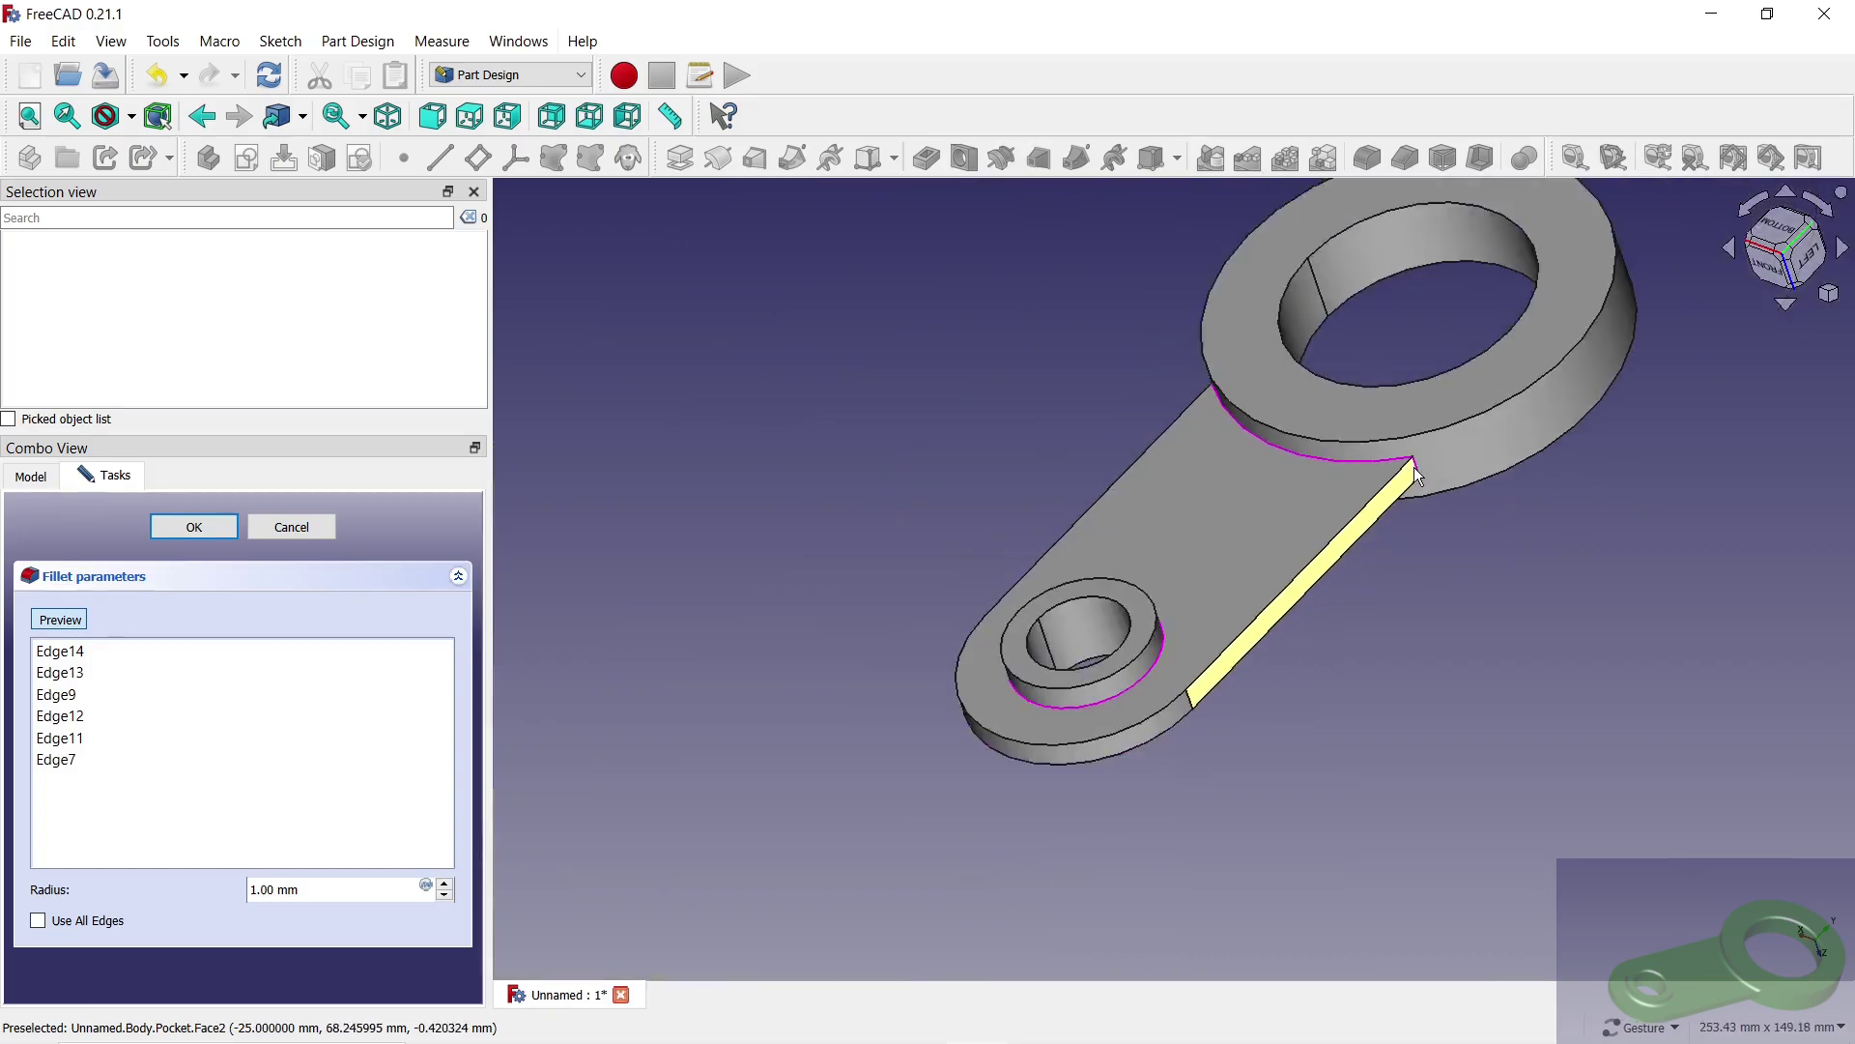
scroll(1334, 479, down, 1)
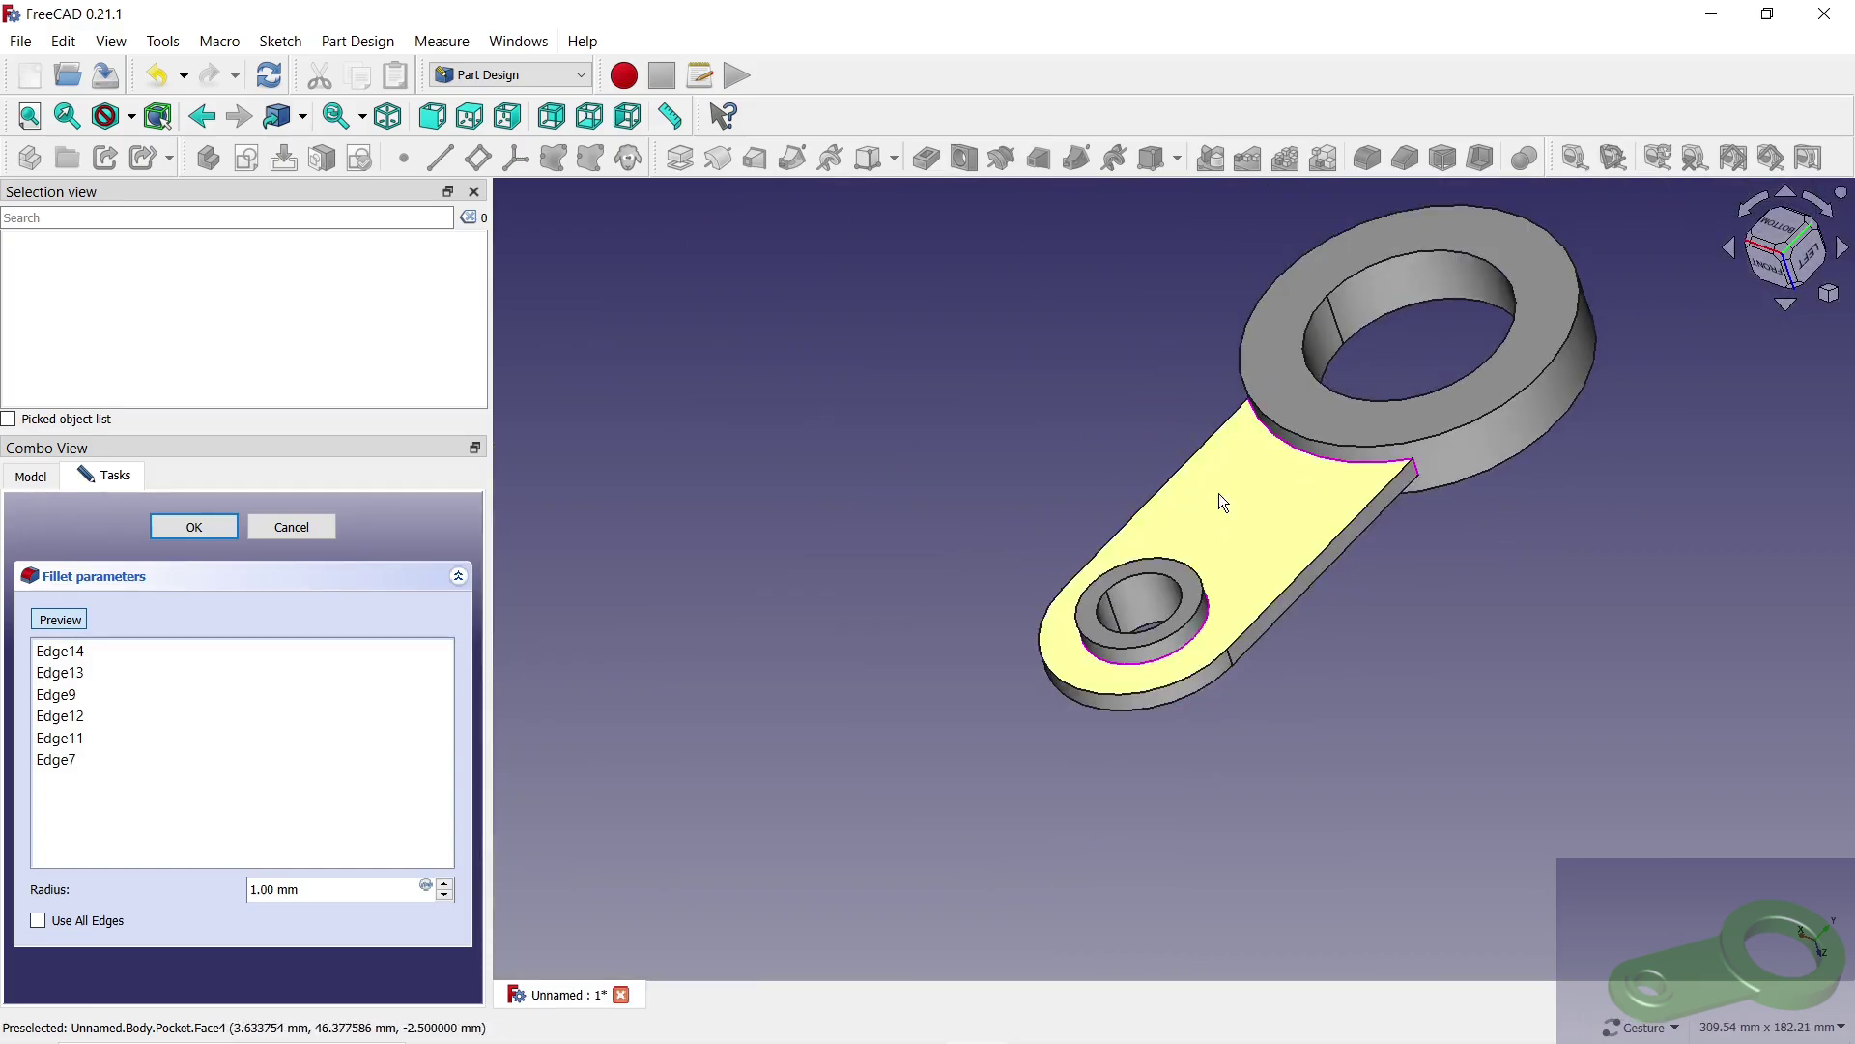
click(447, 885)
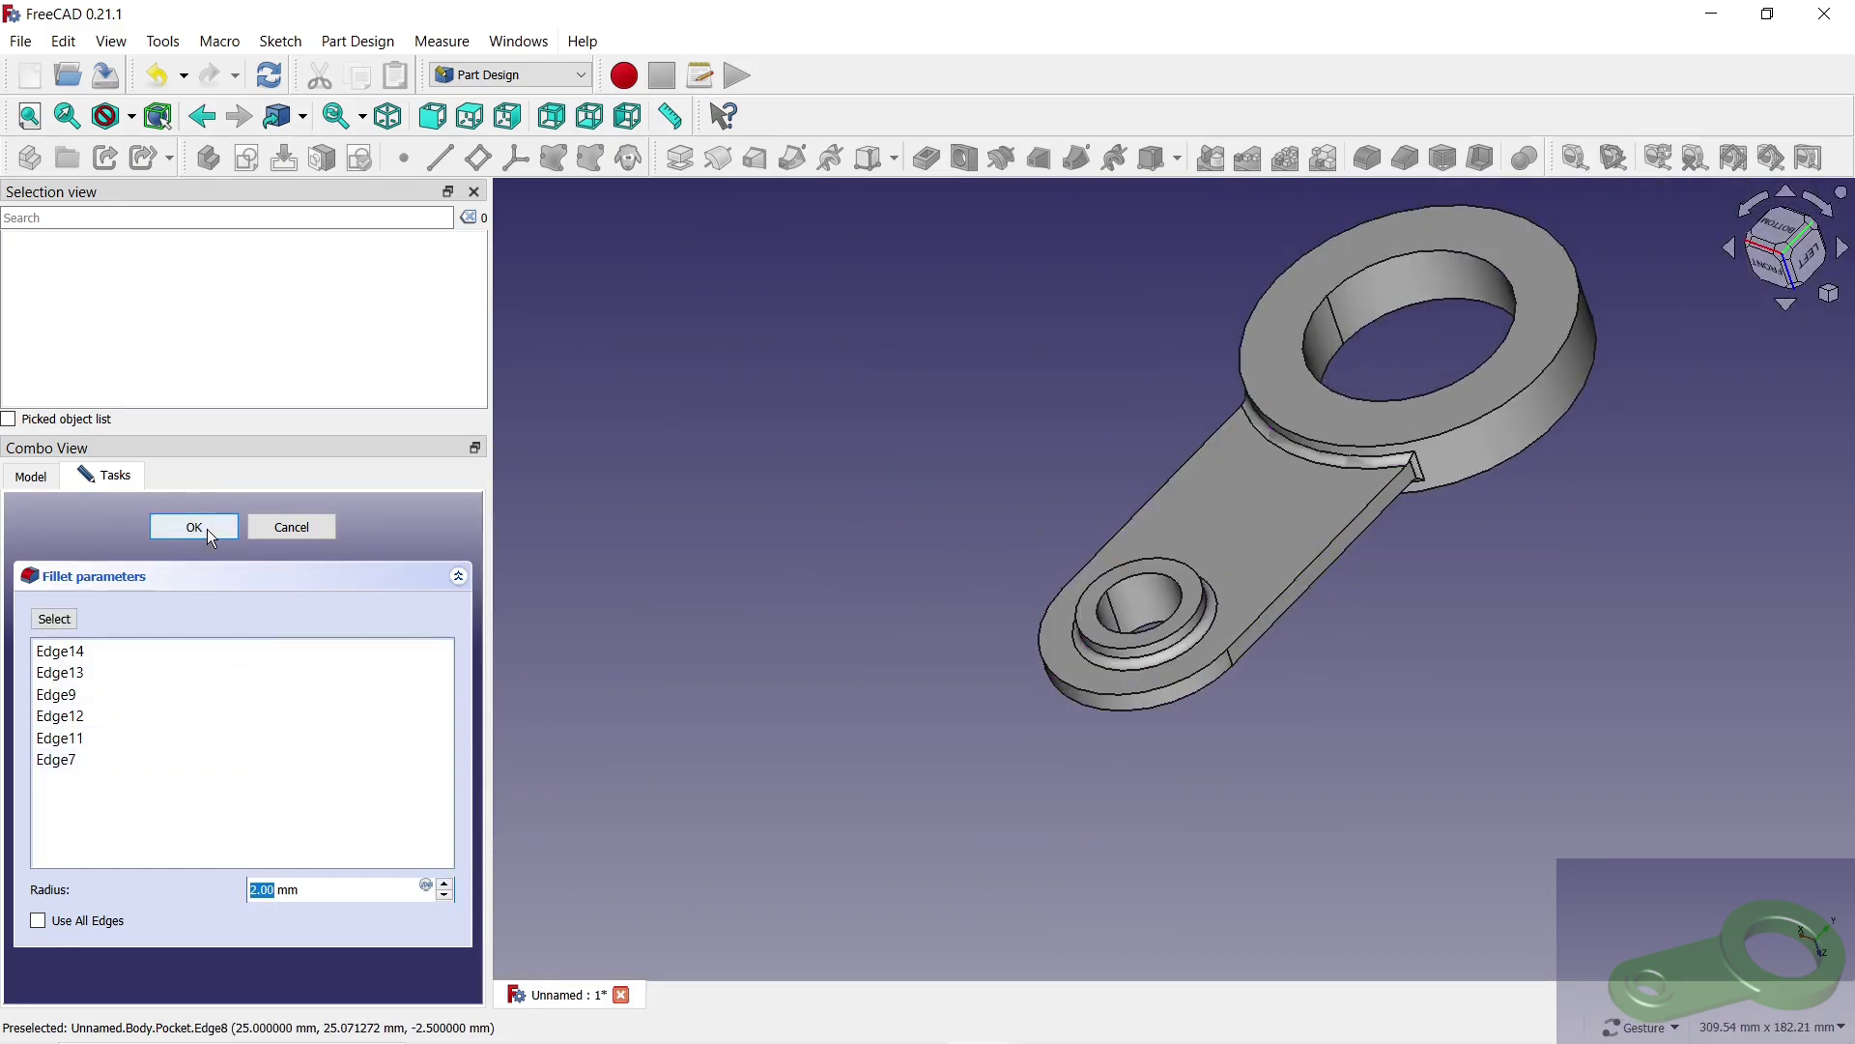
click(206, 530)
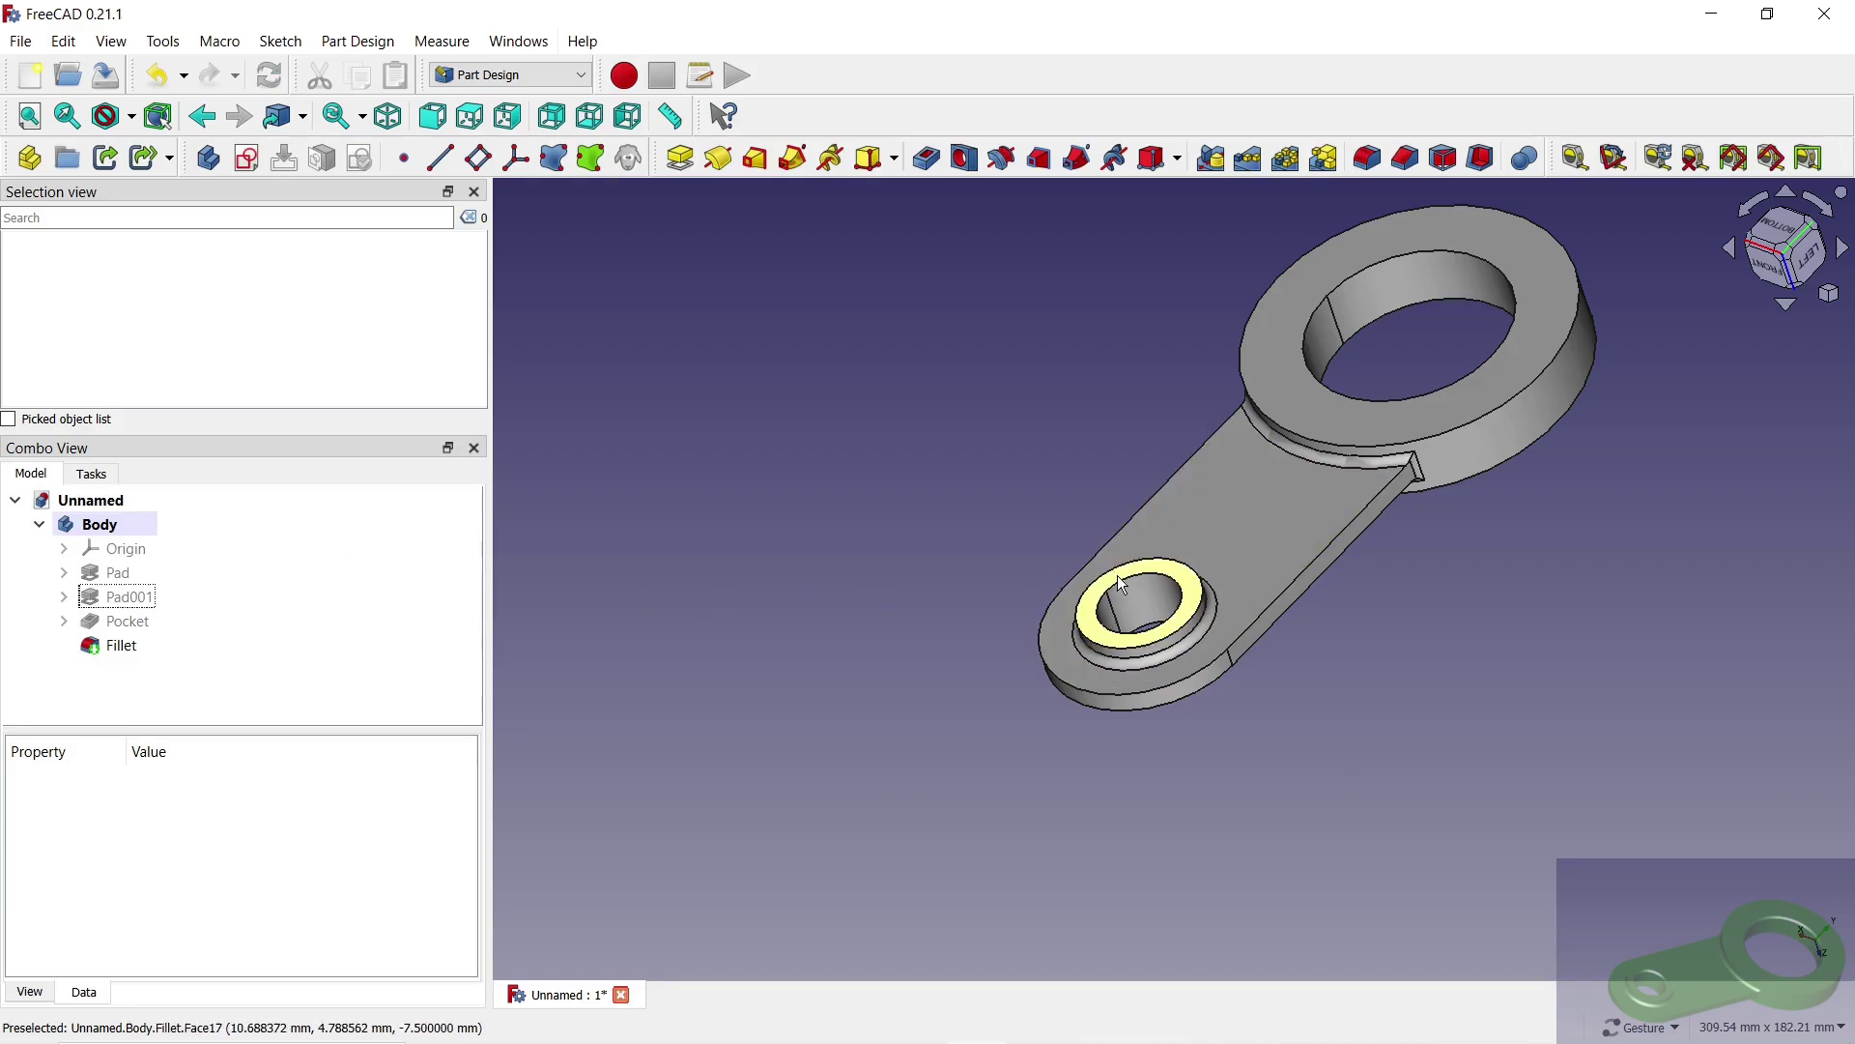
Step: Chamfer the top and bottom rims of both holes by 2.00 mm
click(1405, 157)
click(1392, 265)
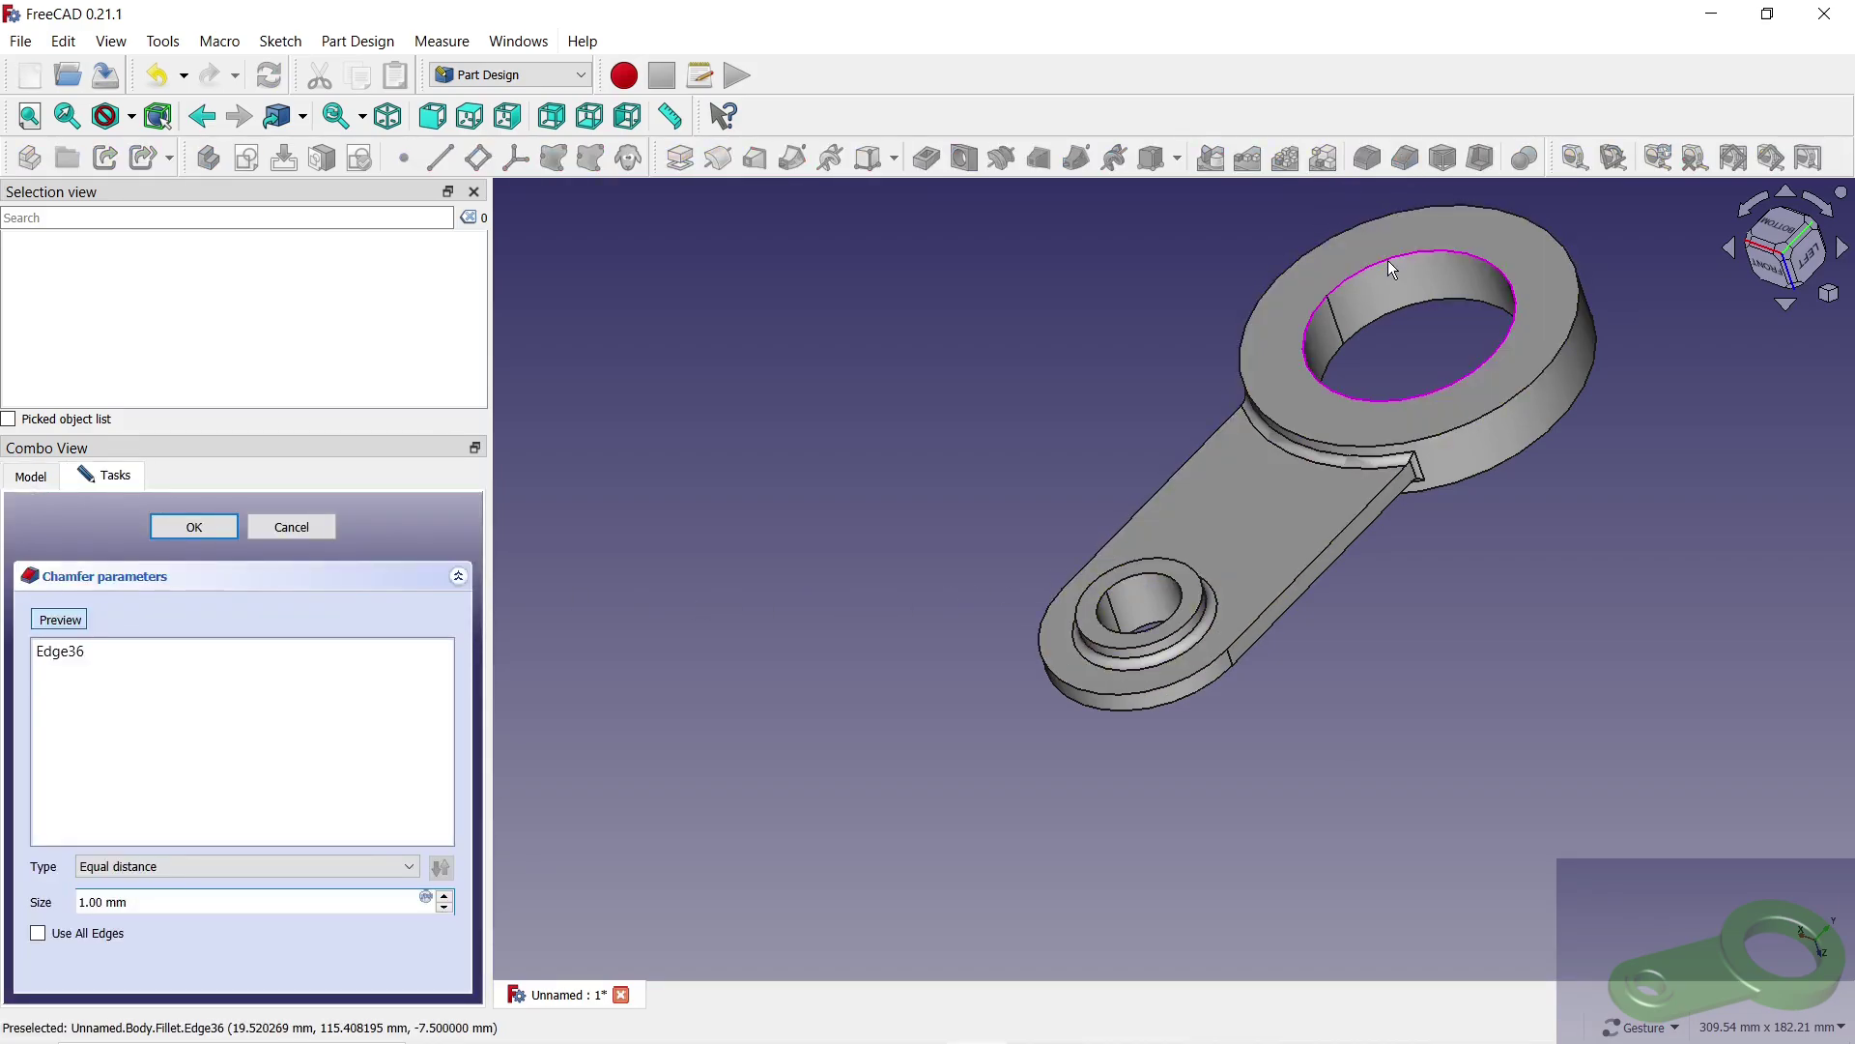
click(1117, 582)
mouse_move(1391, 642)
mouse_down()
mouse_move(1527, 578)
mouse_move(1440, 406)
mouse_up()
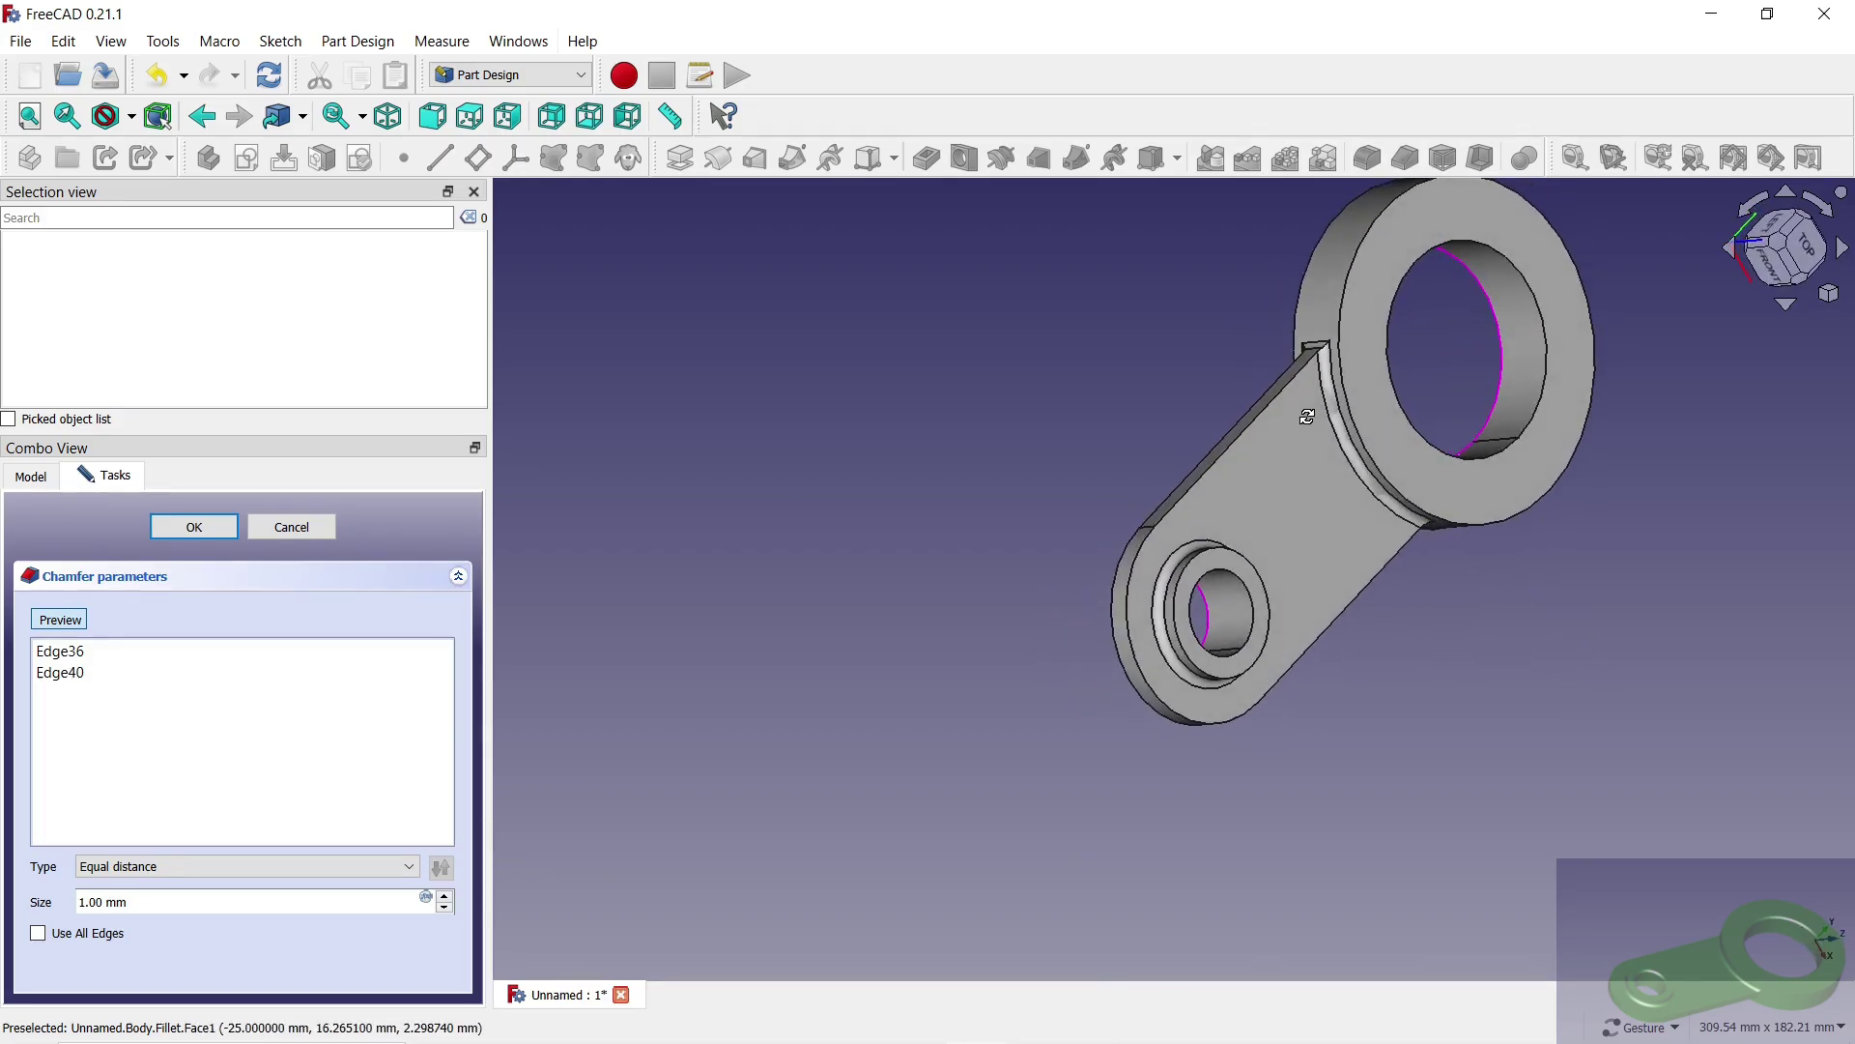
click(1392, 327)
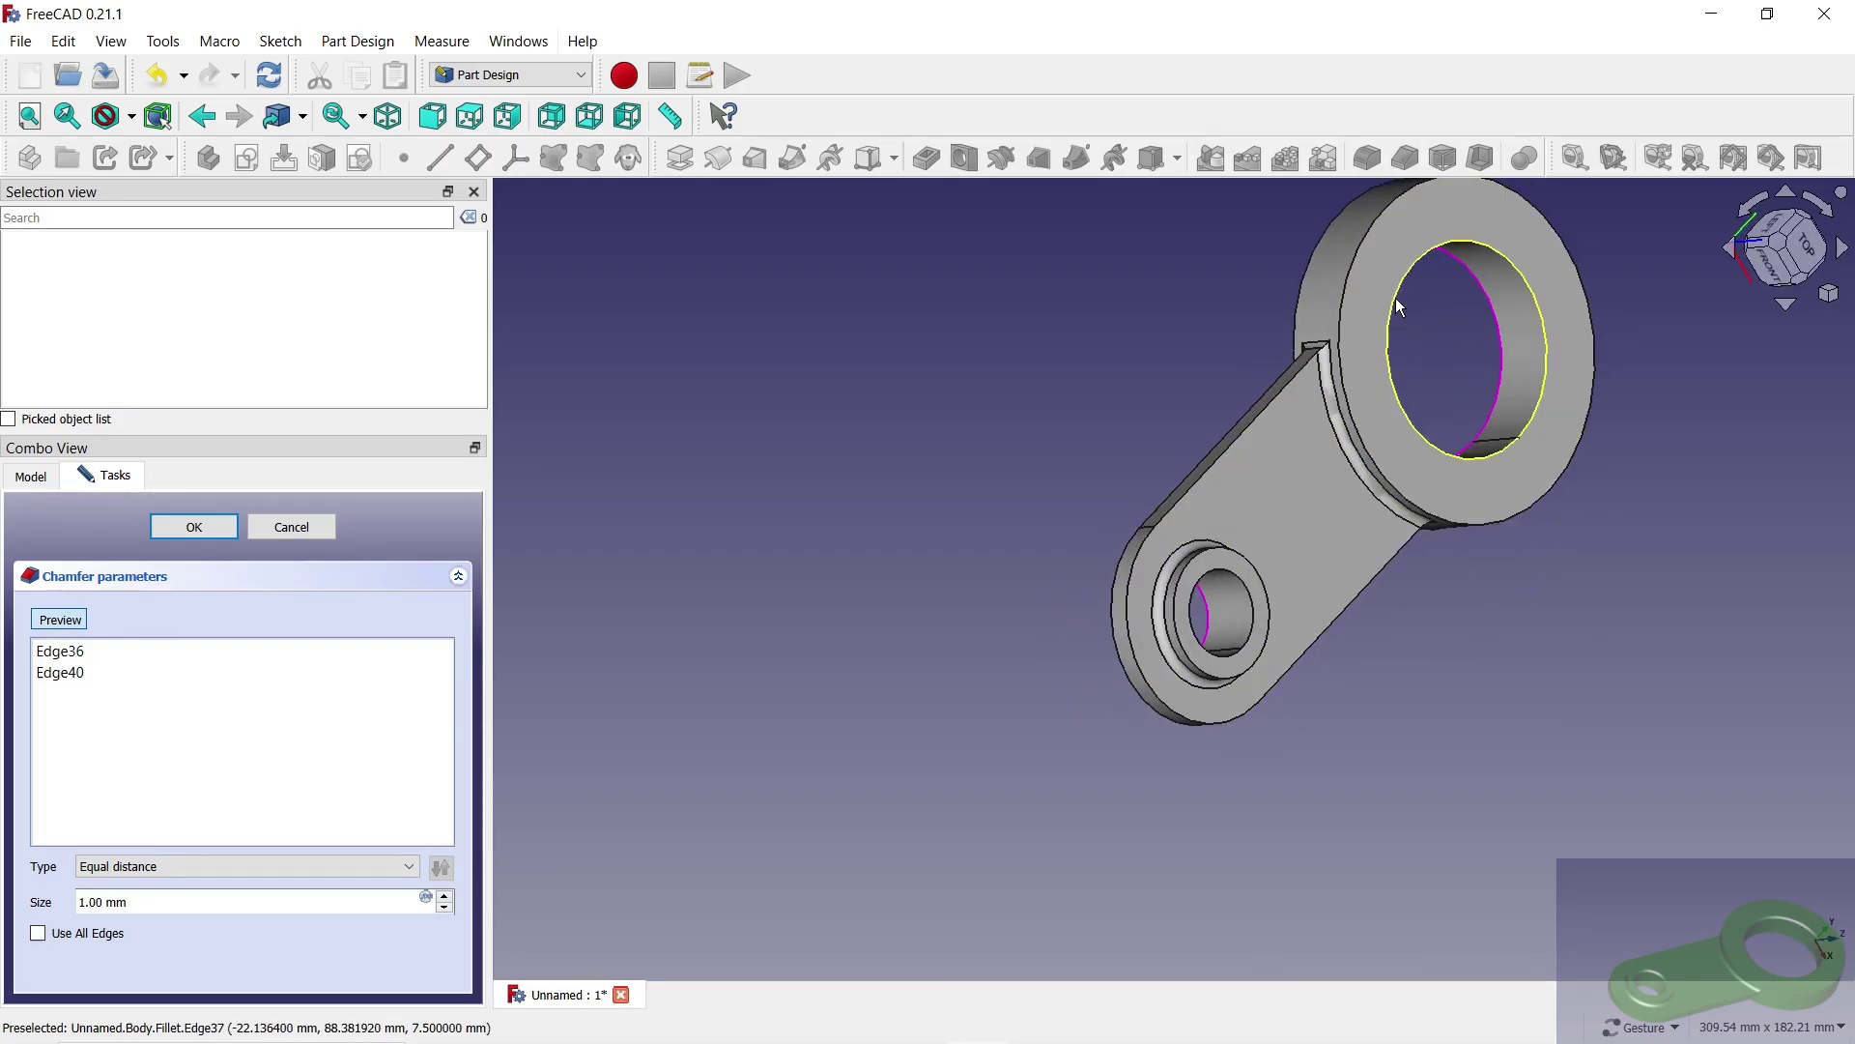
click(1222, 573)
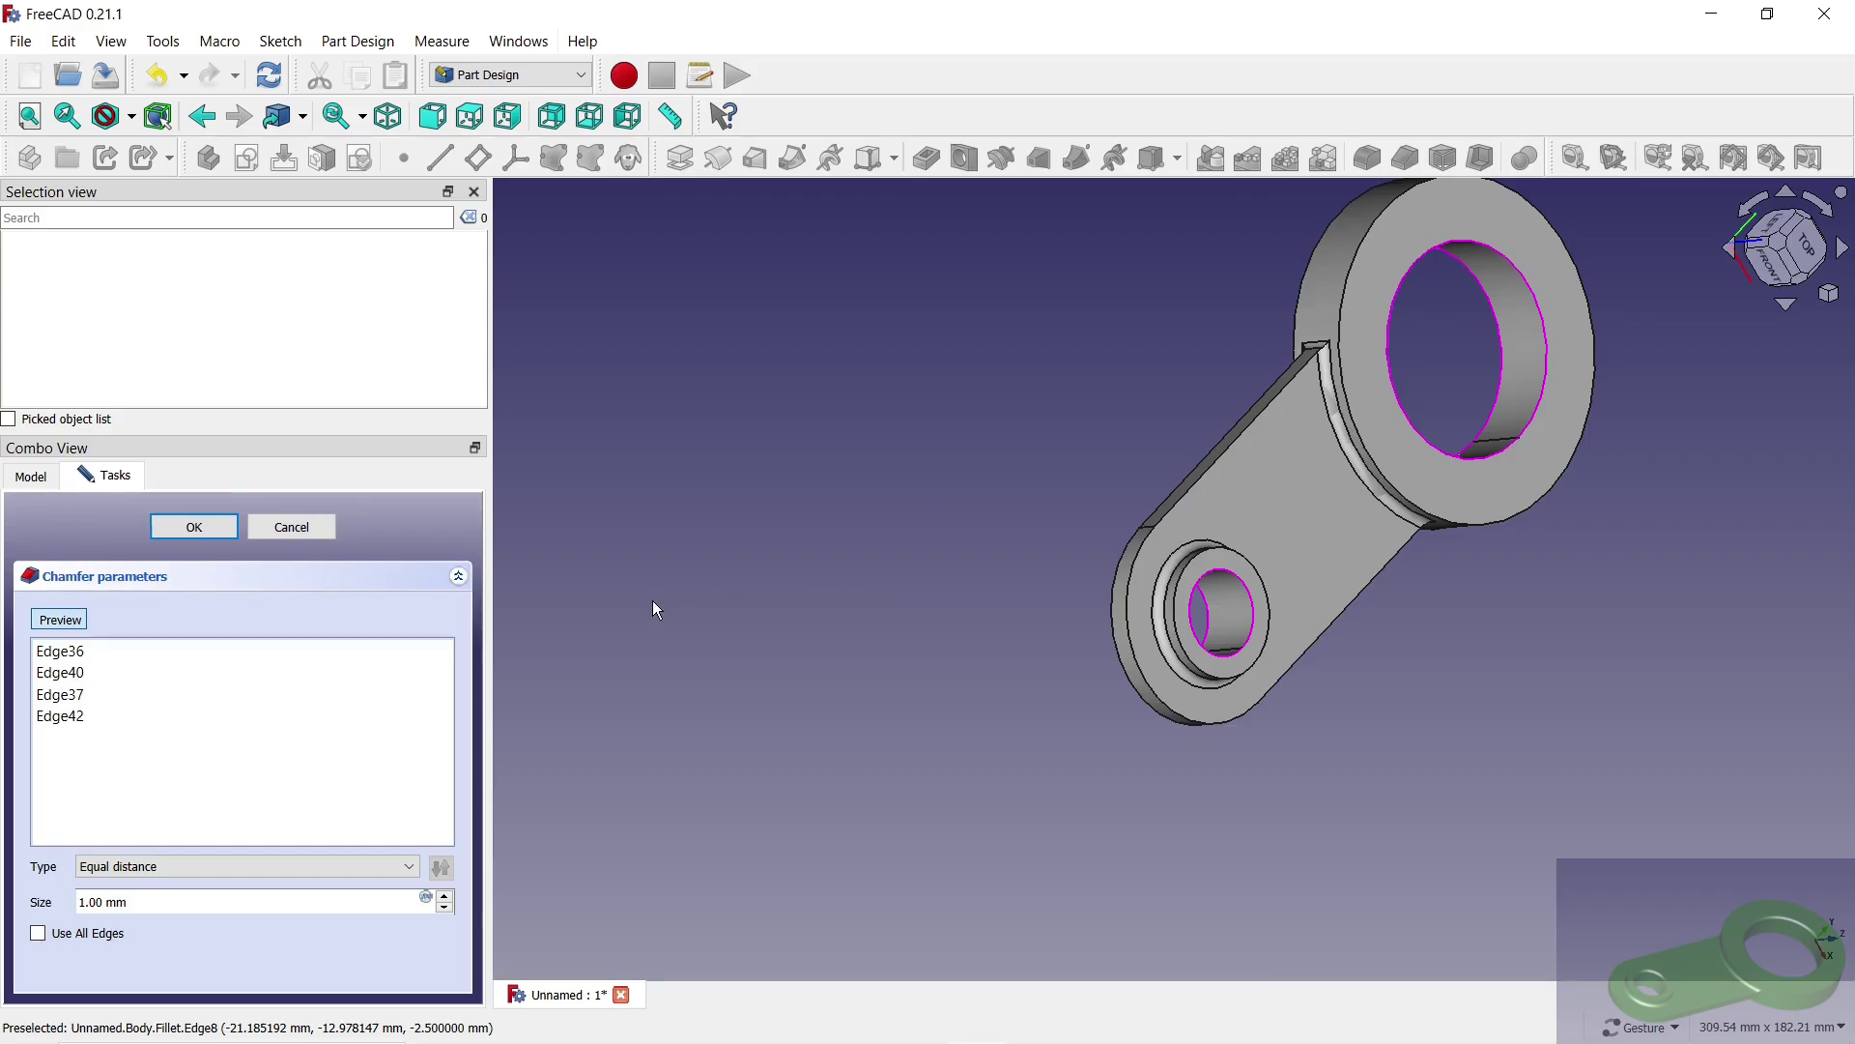
click(444, 898)
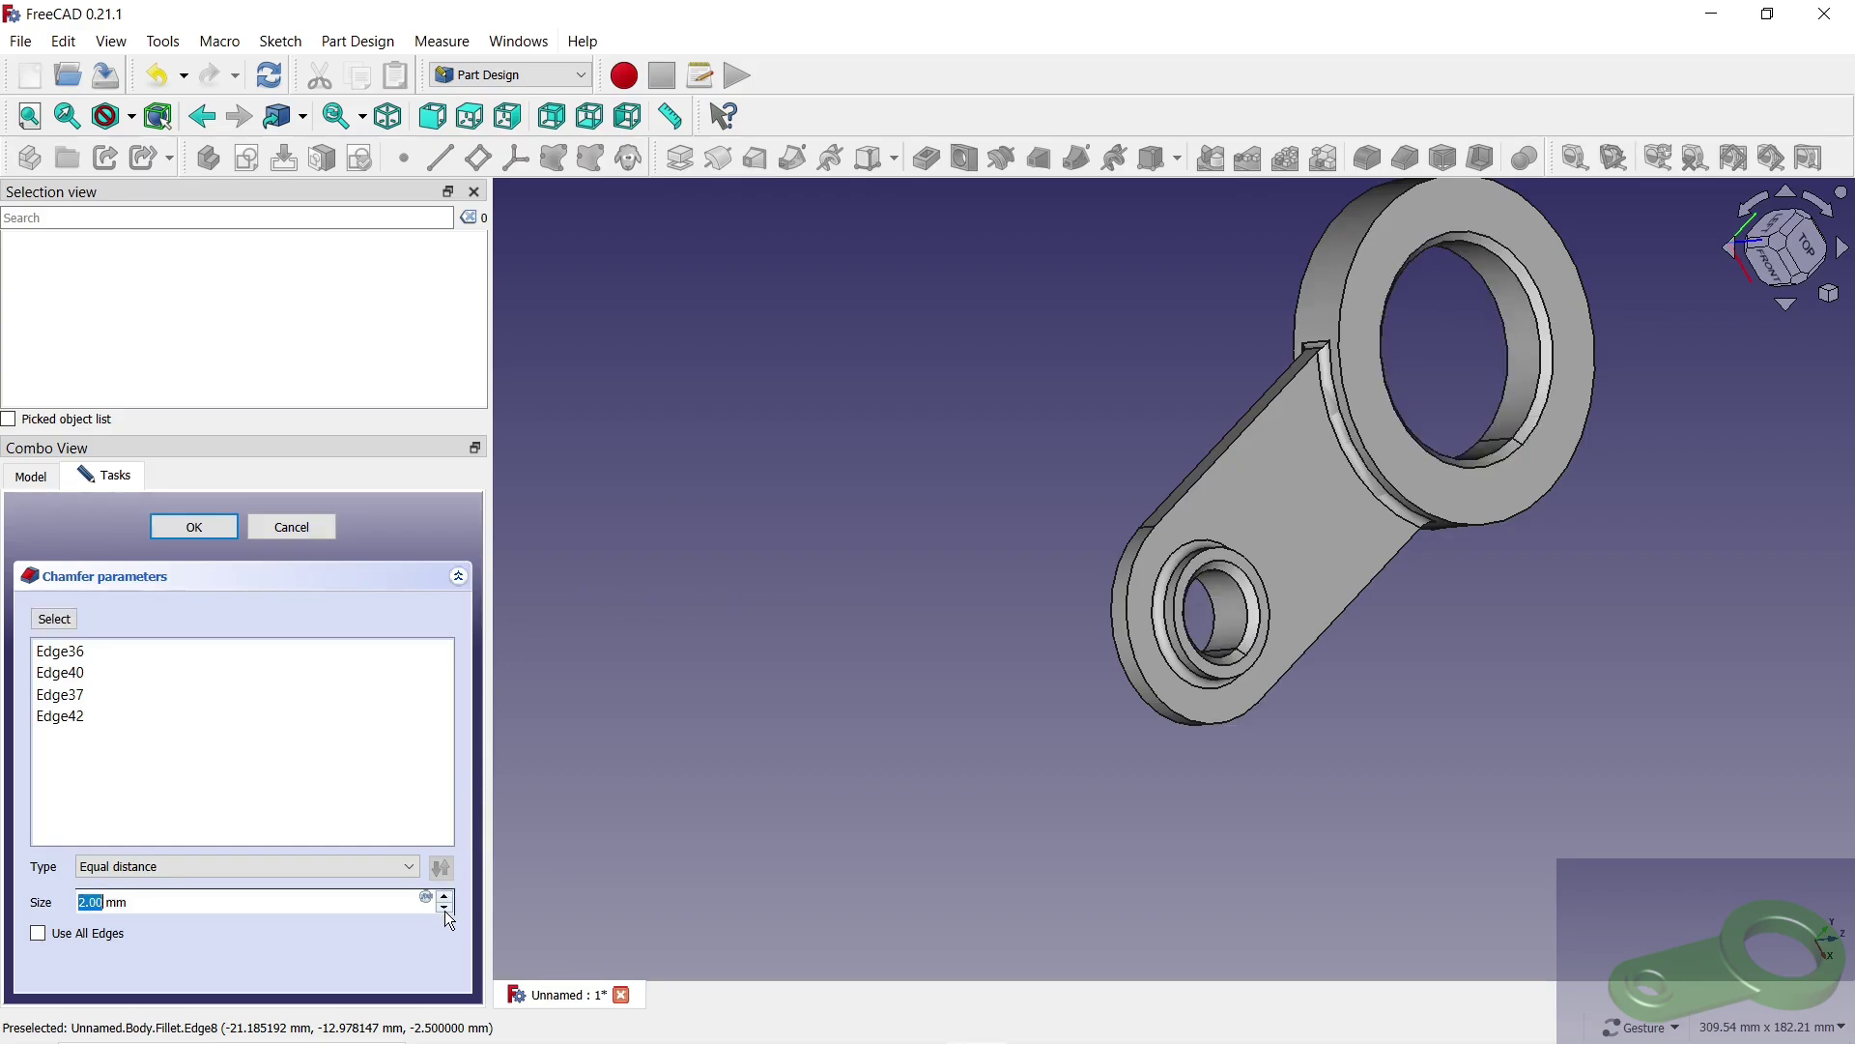
click(217, 530)
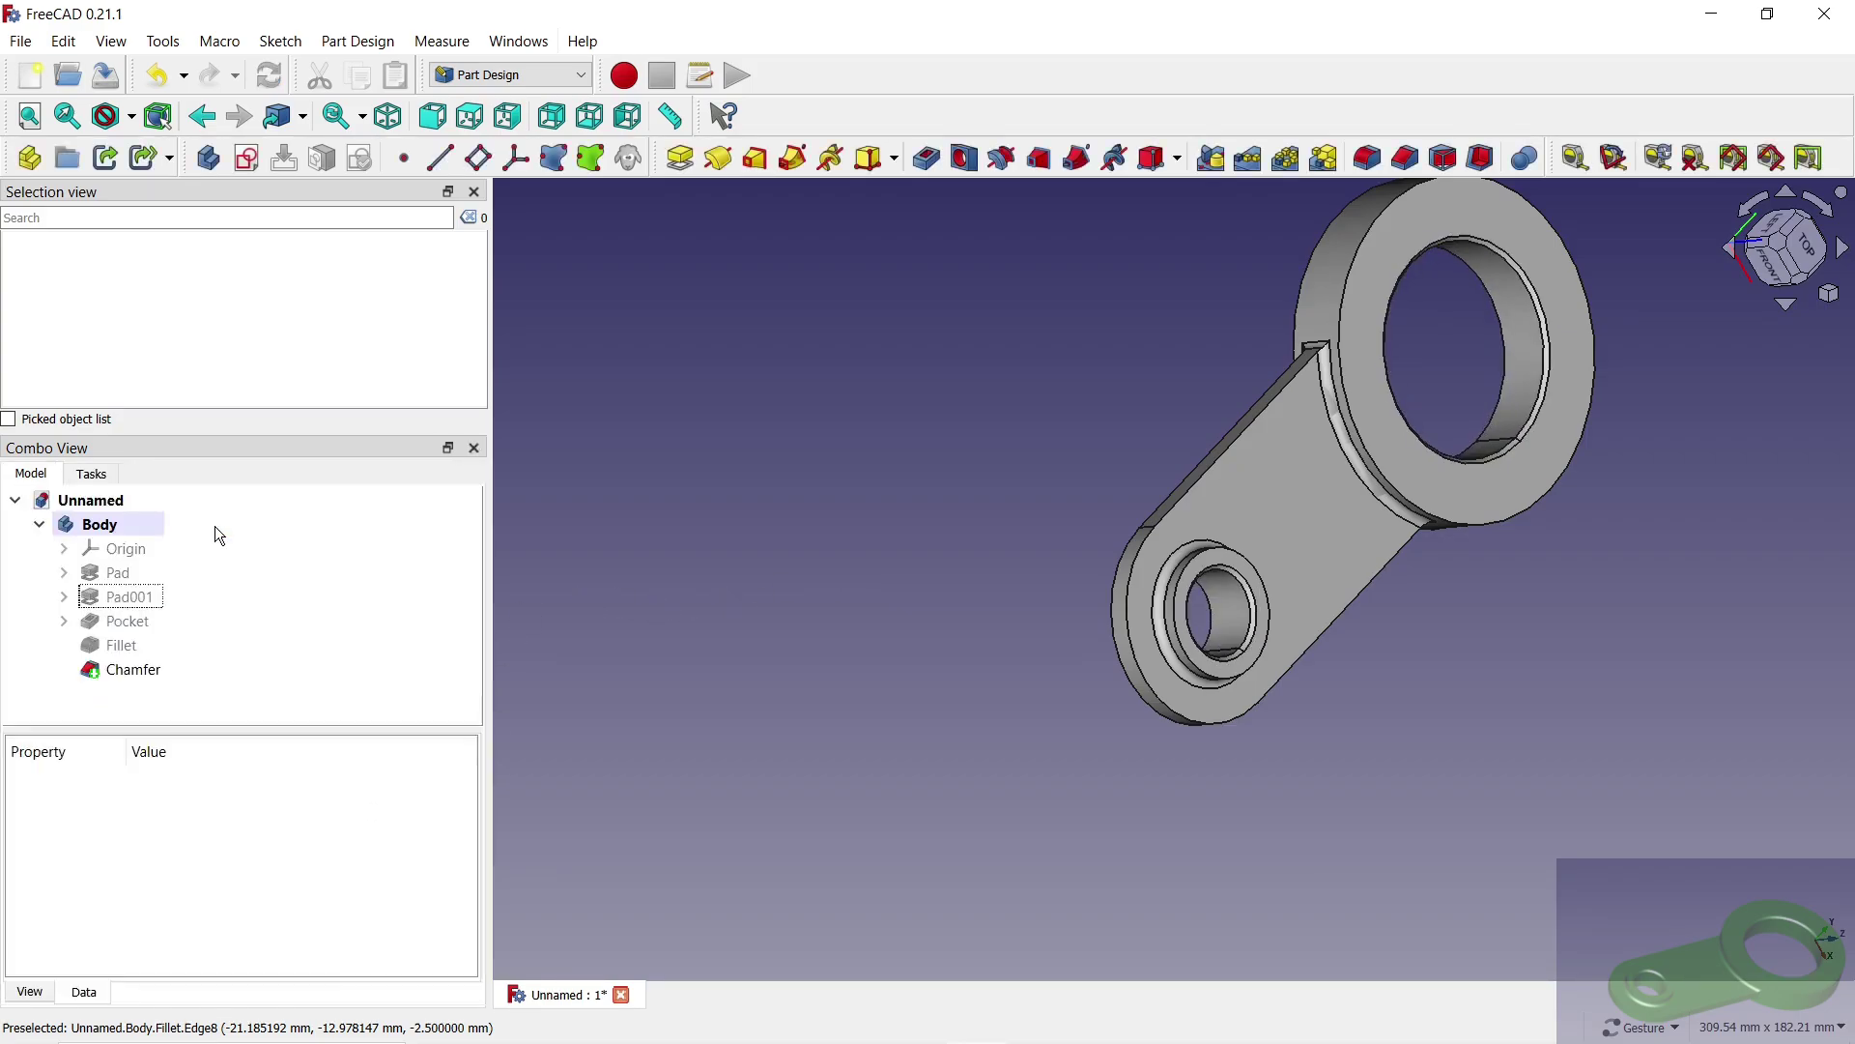
Step: Set the Body's appearance to Shaded display with Chrome material
right_click(104, 527)
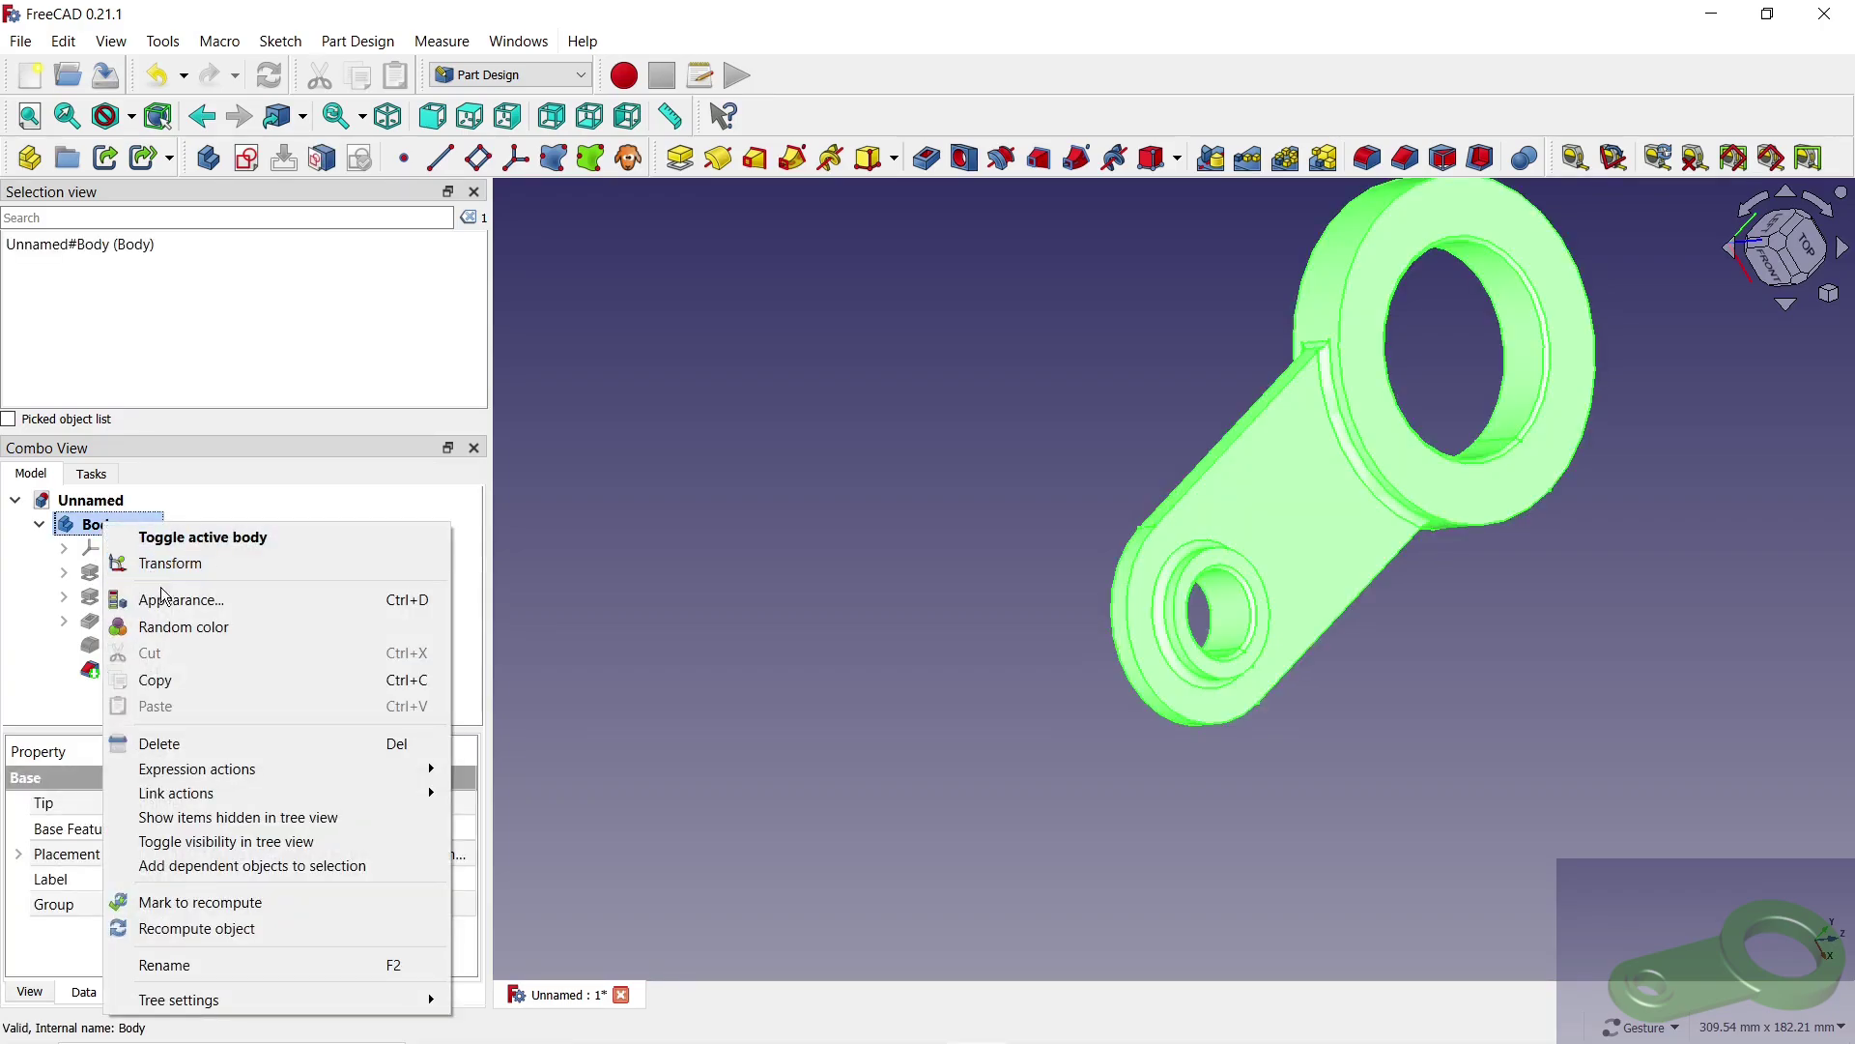
click(166, 599)
click(290, 650)
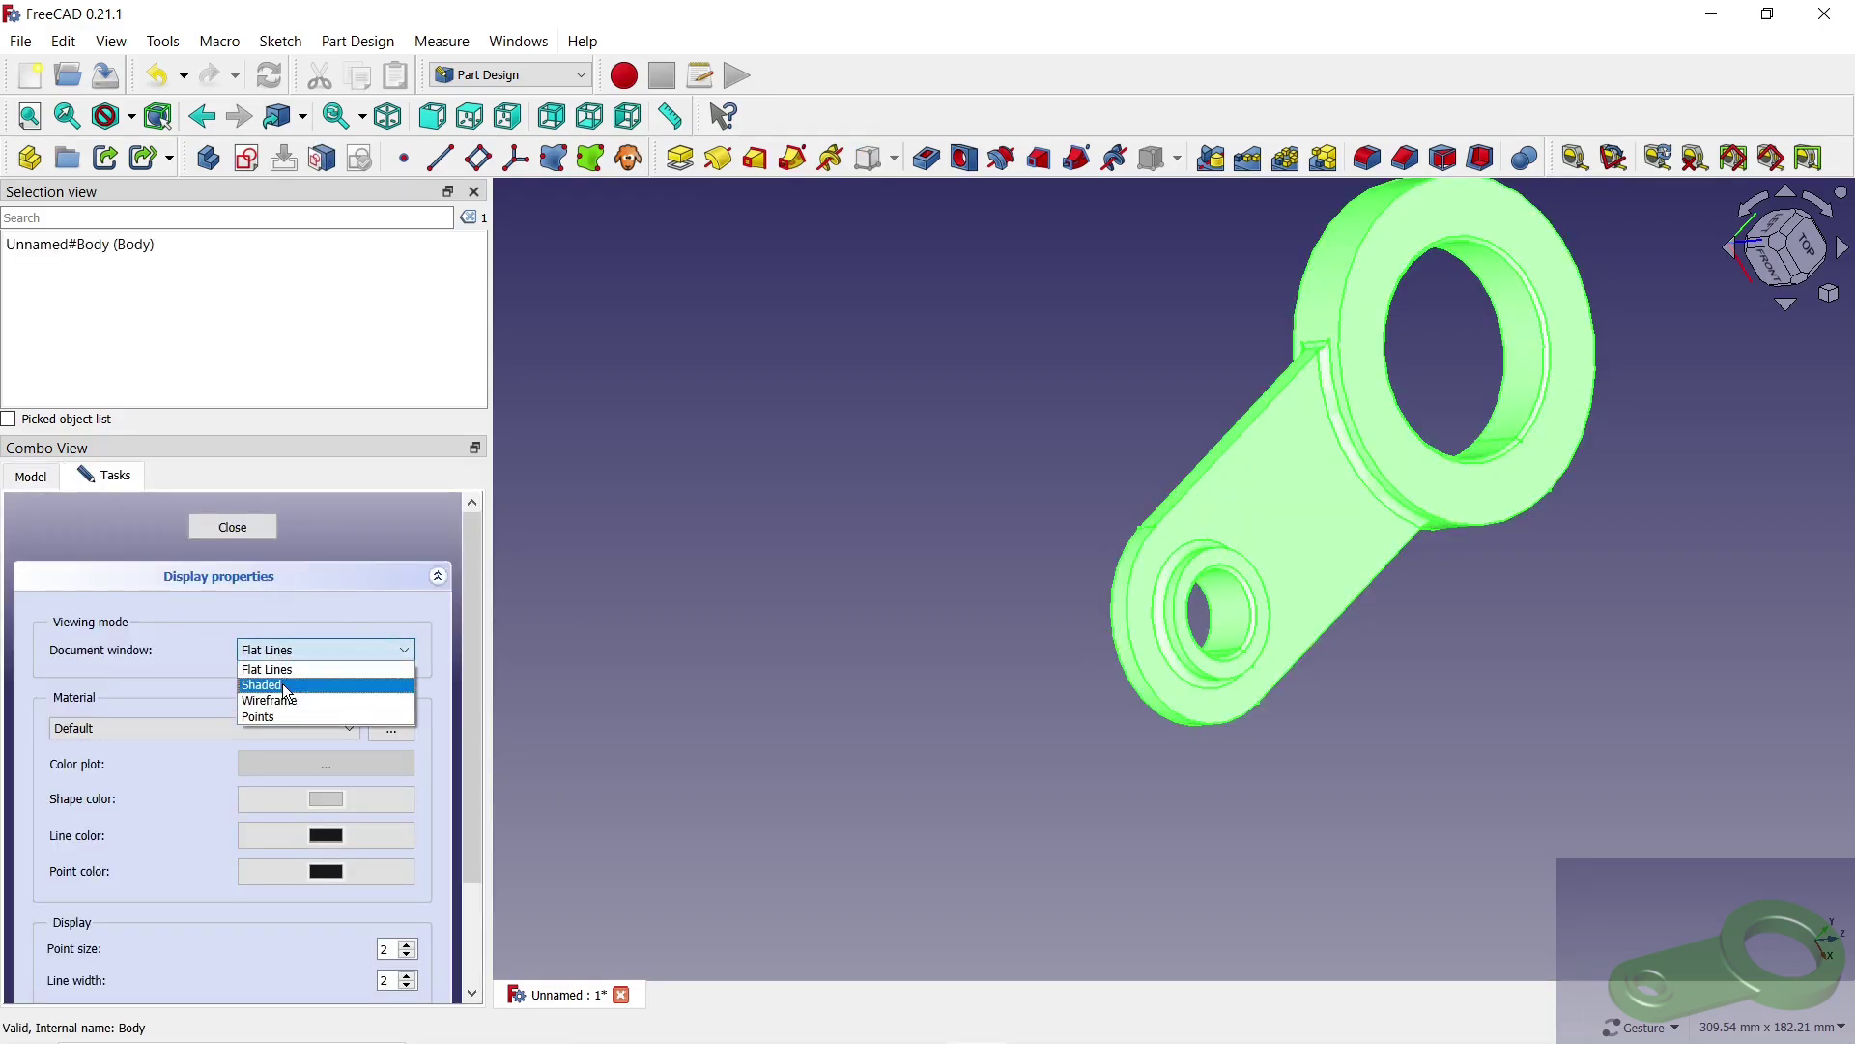
click(288, 686)
click(184, 728)
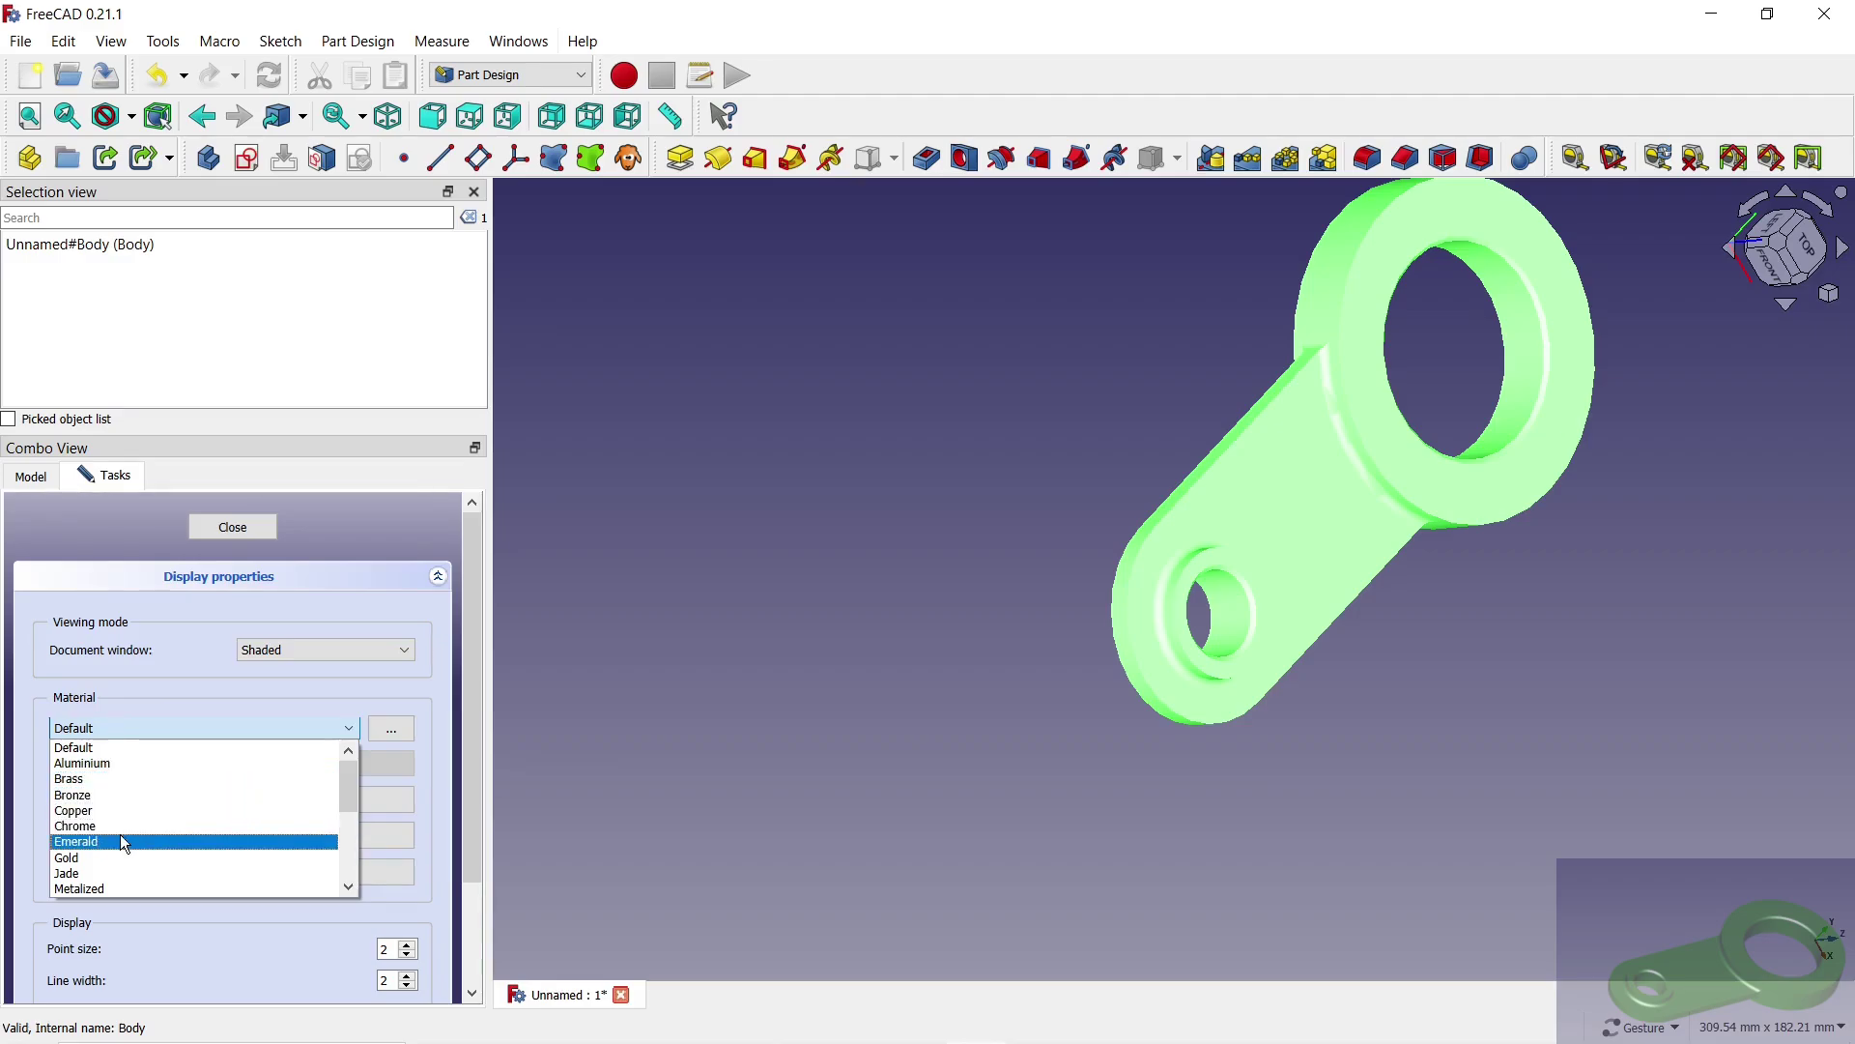
click(117, 825)
Step: Give the body a dark green (#005500) shape colour and close the dialog
click(326, 798)
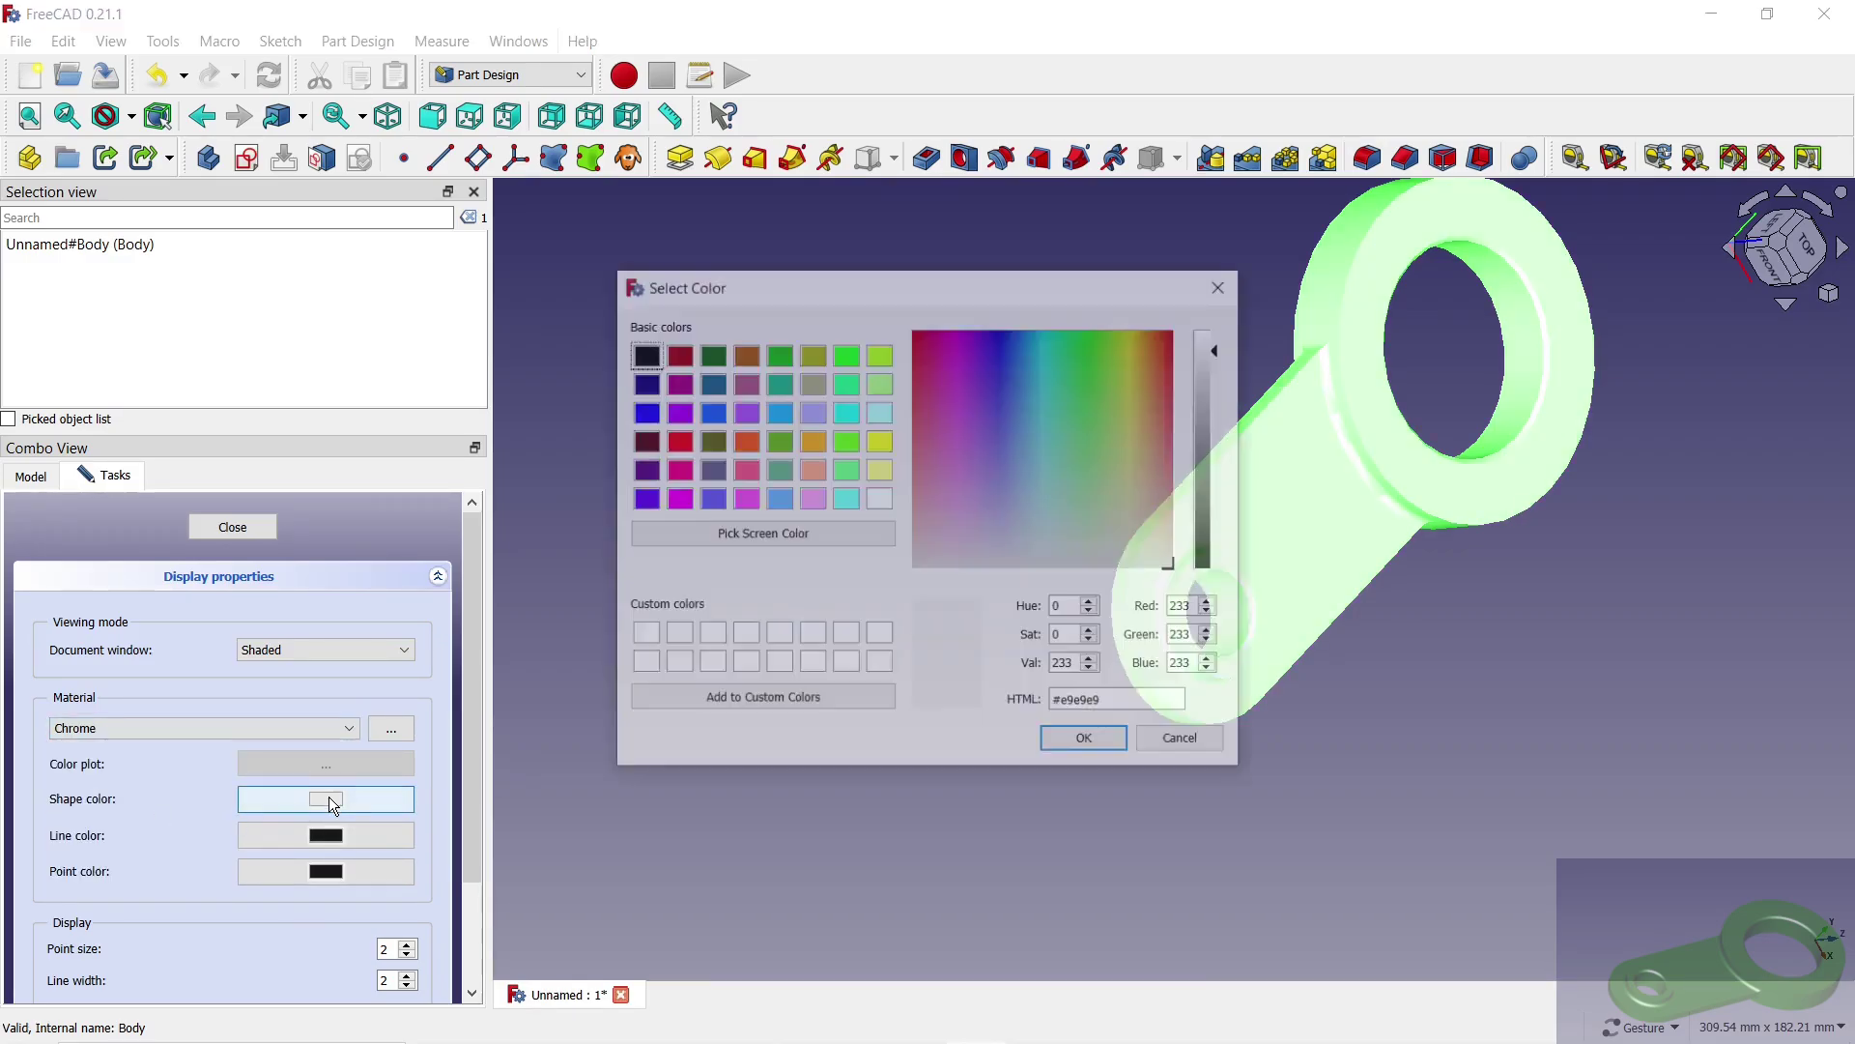
click(711, 354)
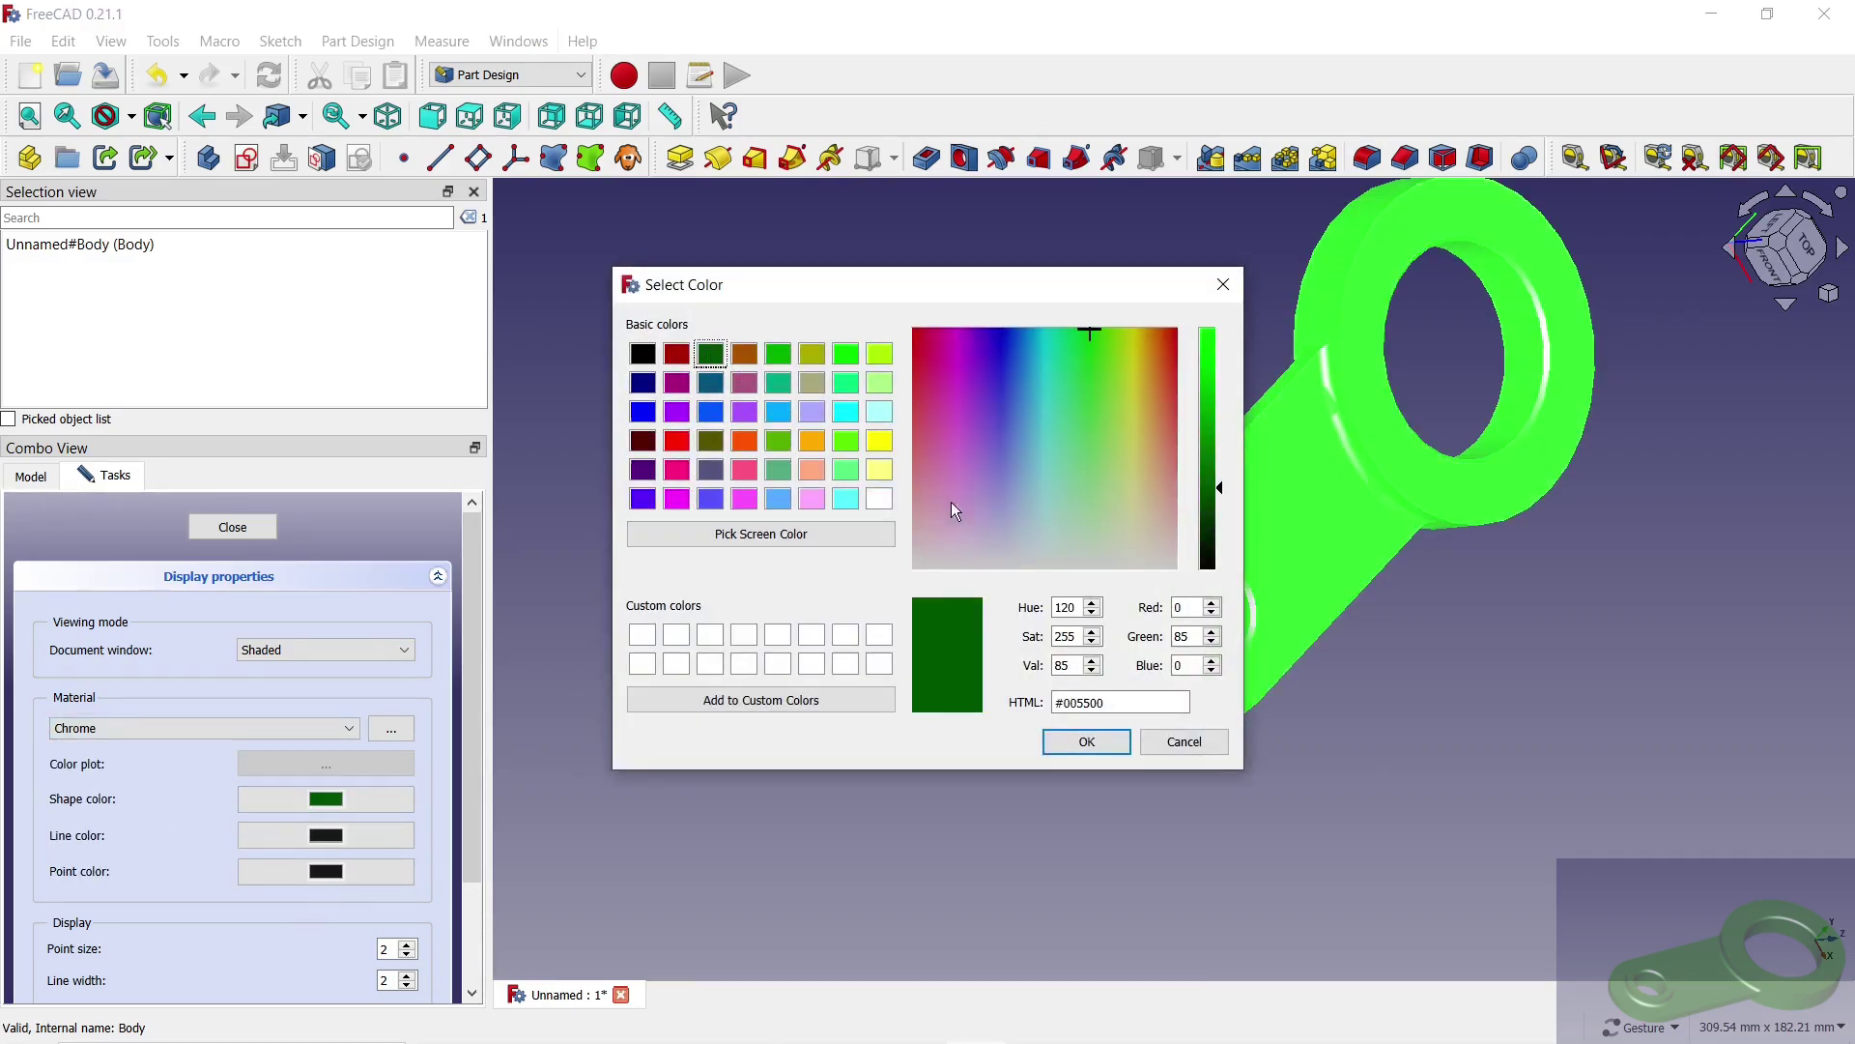
click(1086, 741)
click(234, 528)
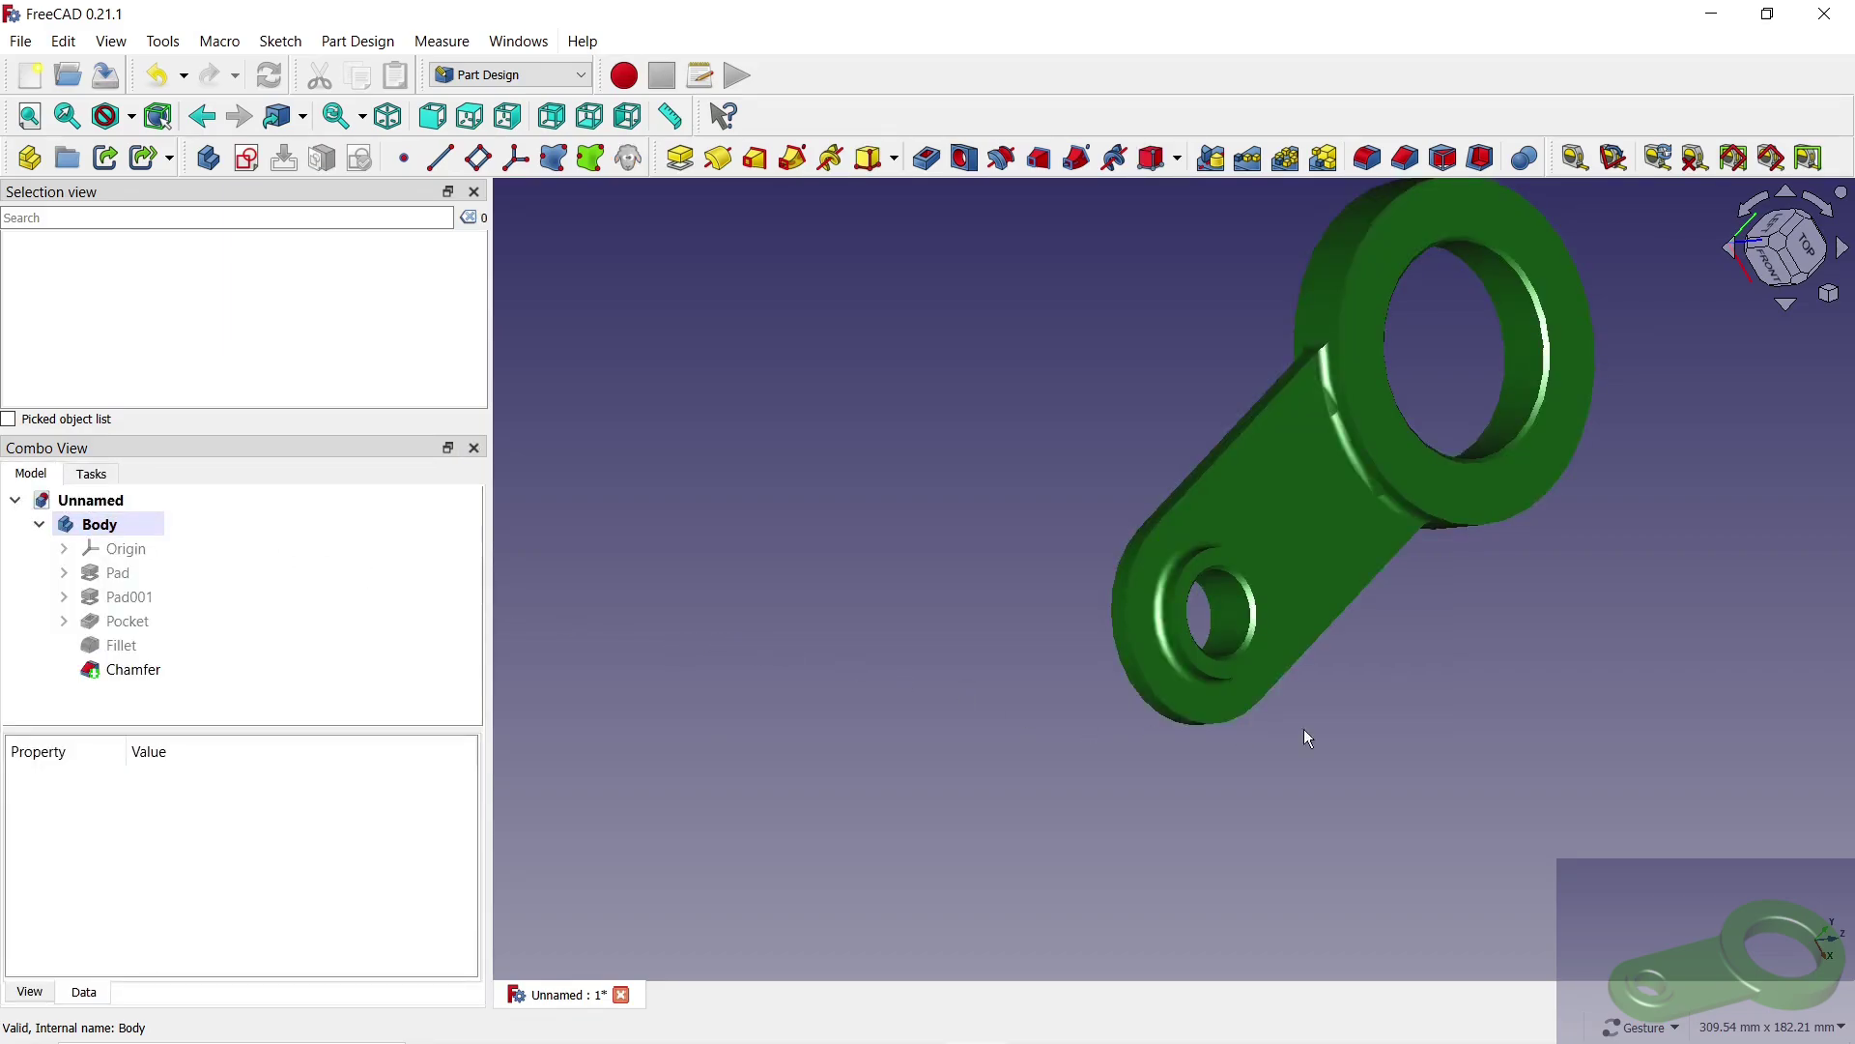
drag(1308, 738, 1208, 650)
scroll(1479, 576, up, 5)
scroll(1041, 709, down, 3)
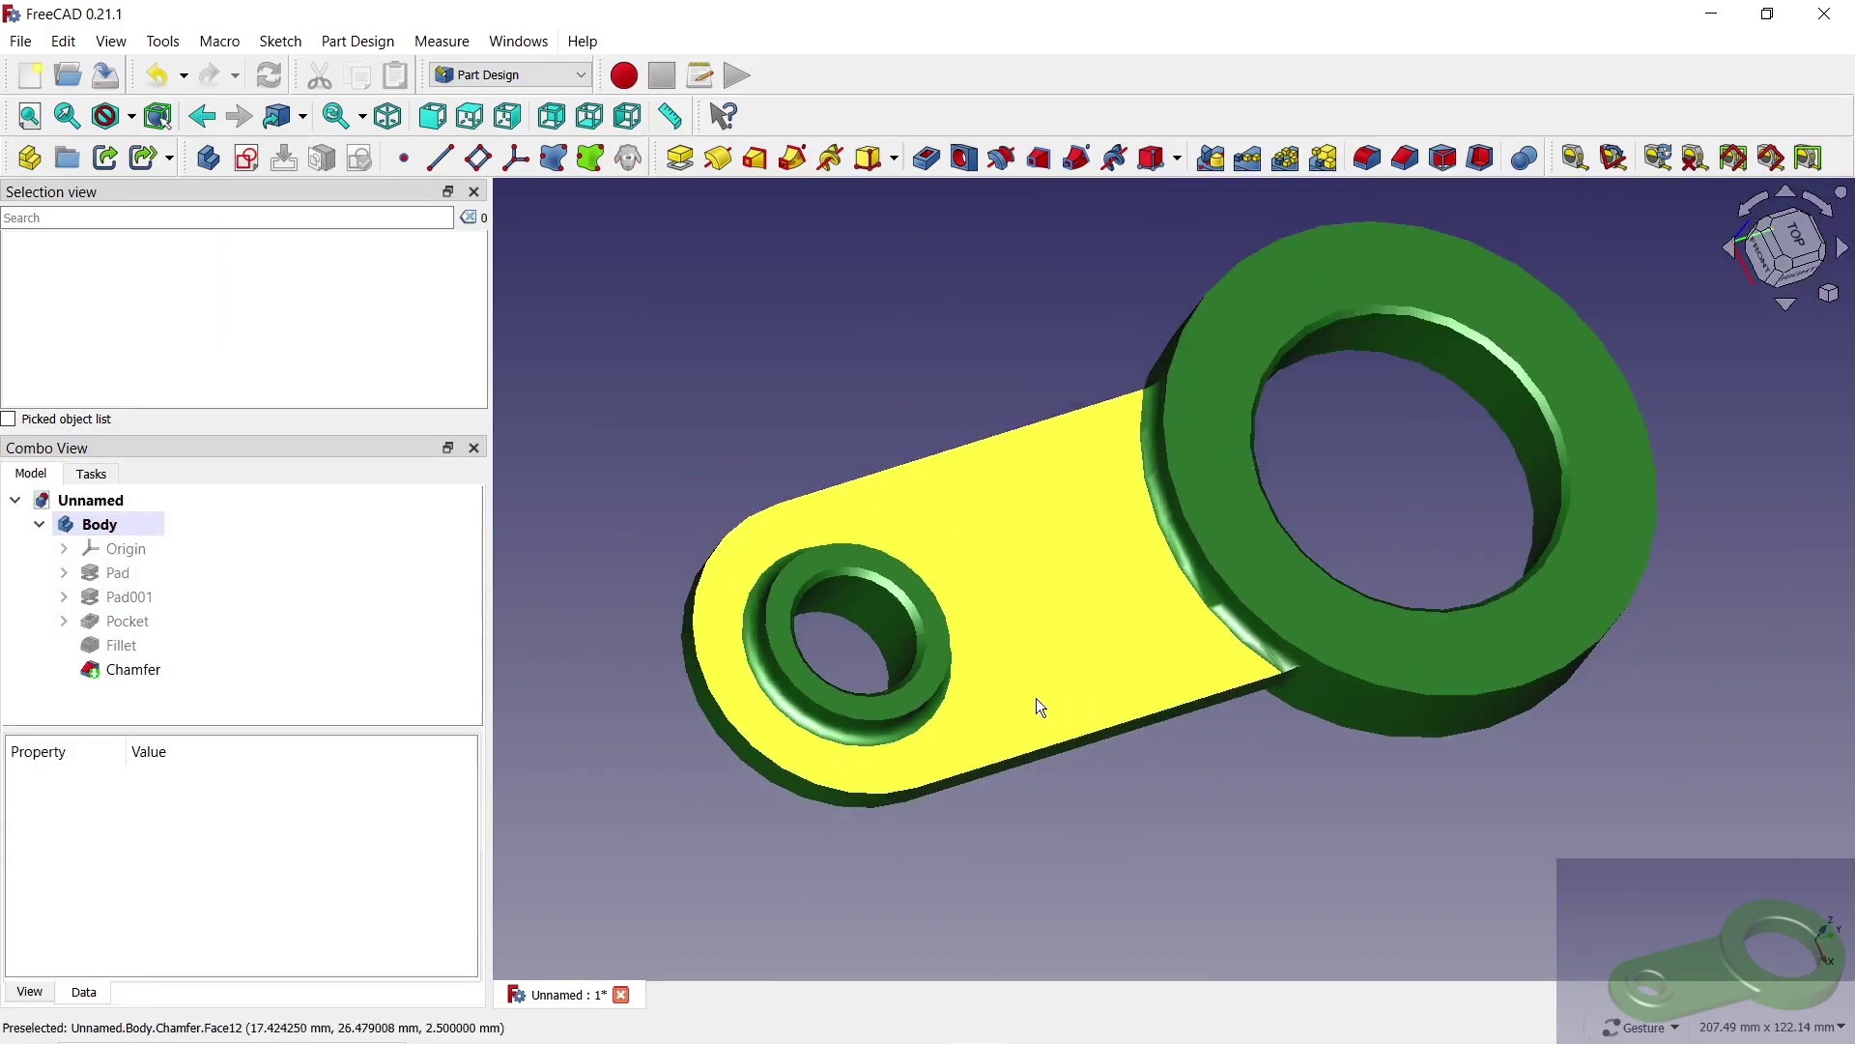
Step: Lower the Part/Part Design tessellation maximum deviation from 0.5 % to 0.05 % and apply
click(66, 43)
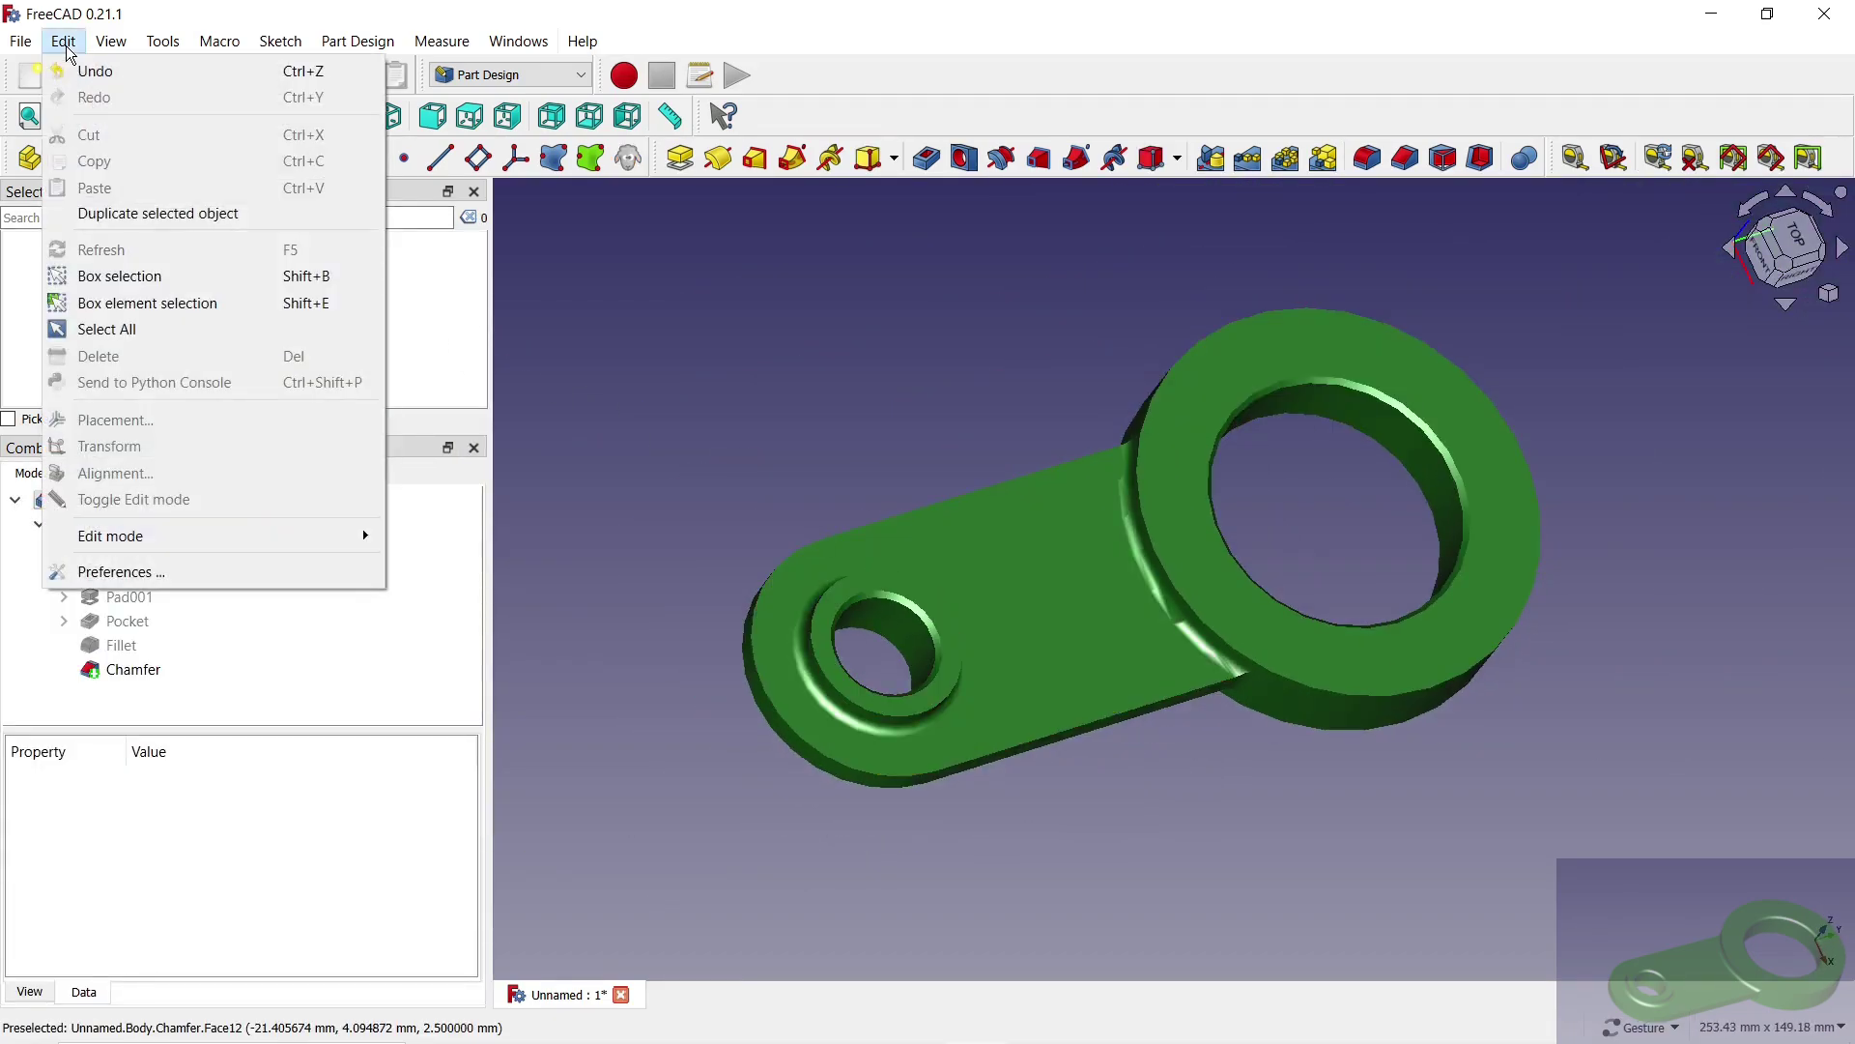
click(132, 571)
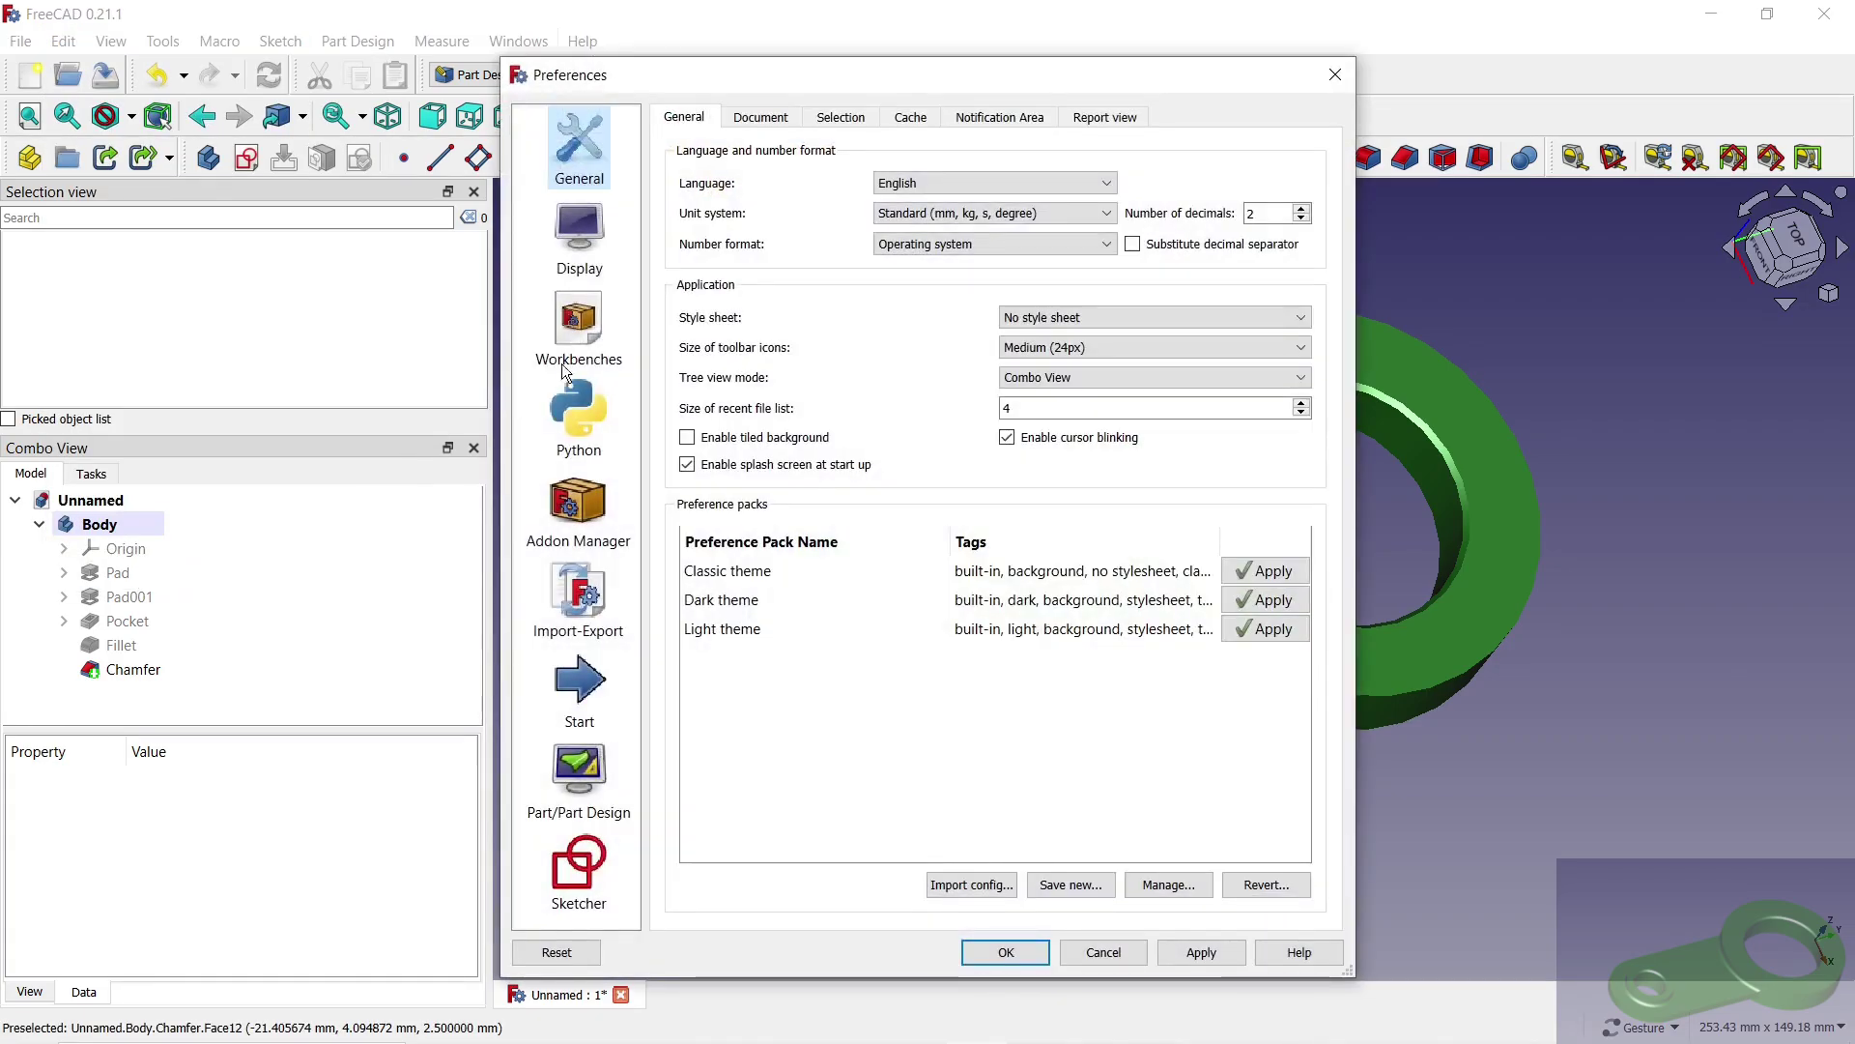
click(589, 773)
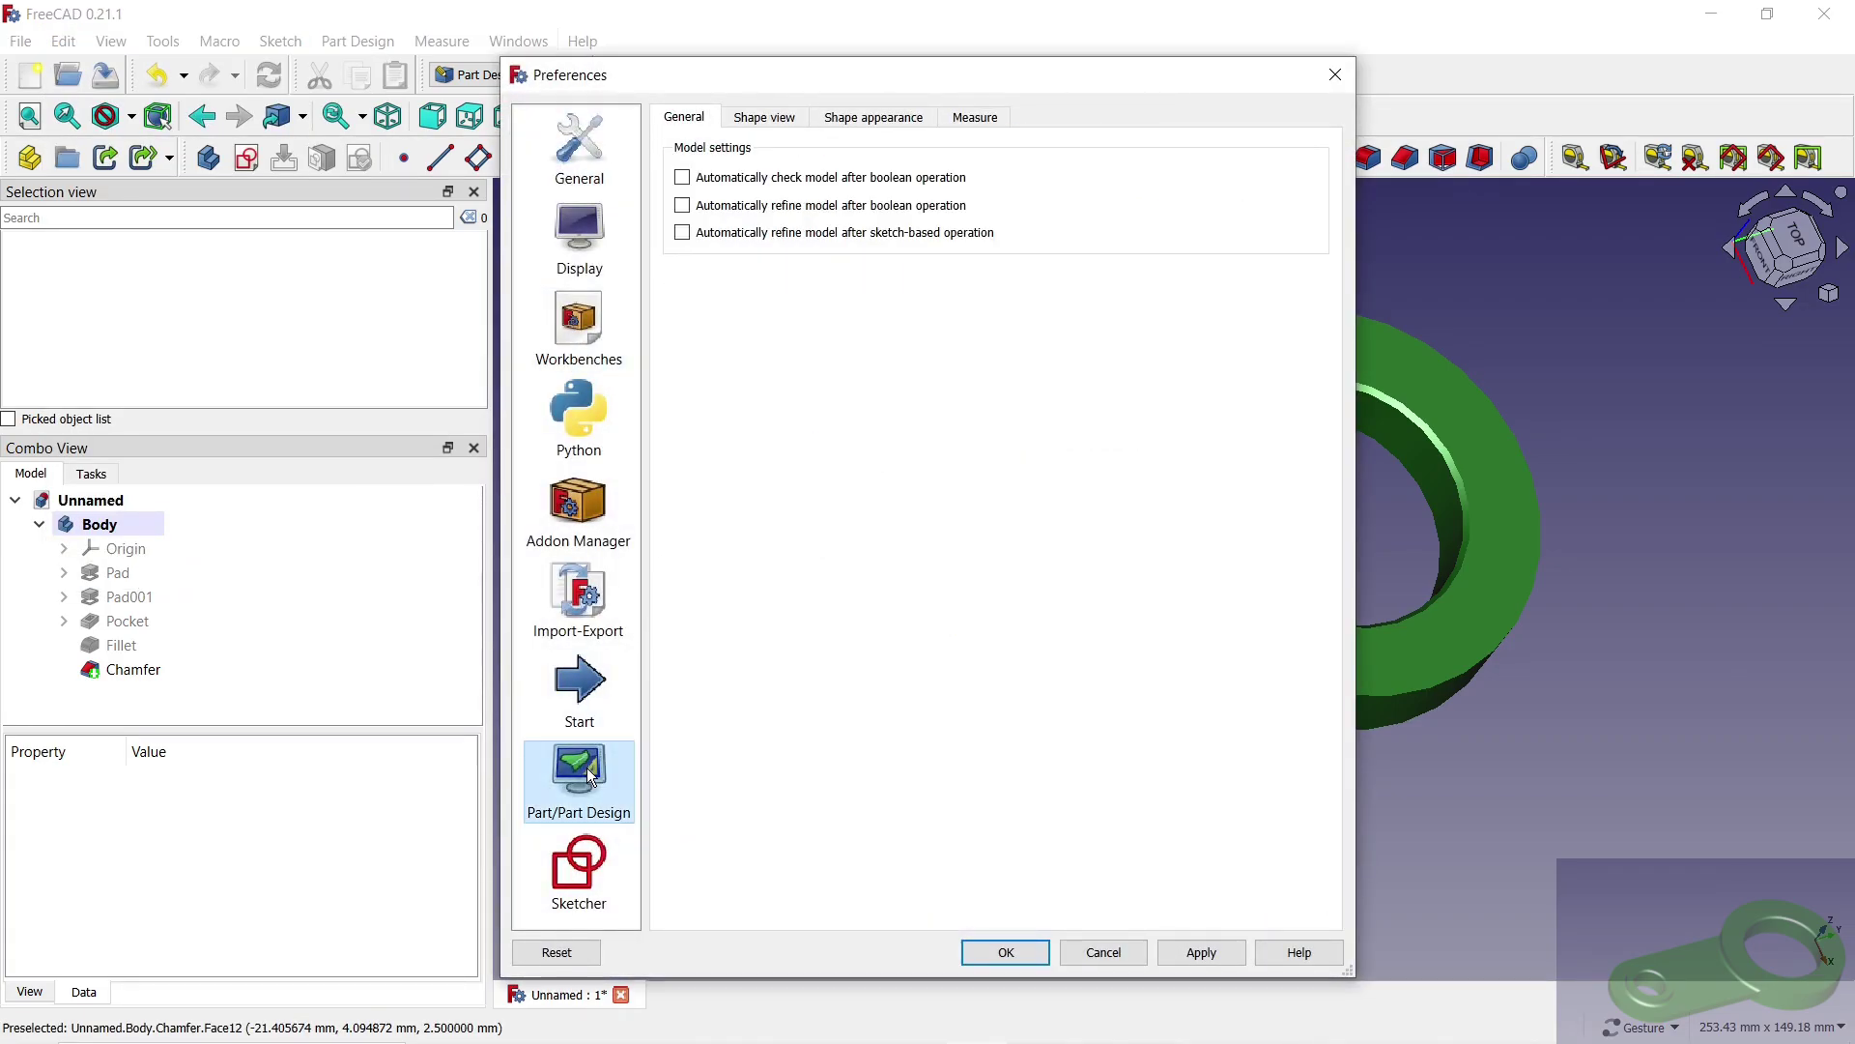
click(764, 117)
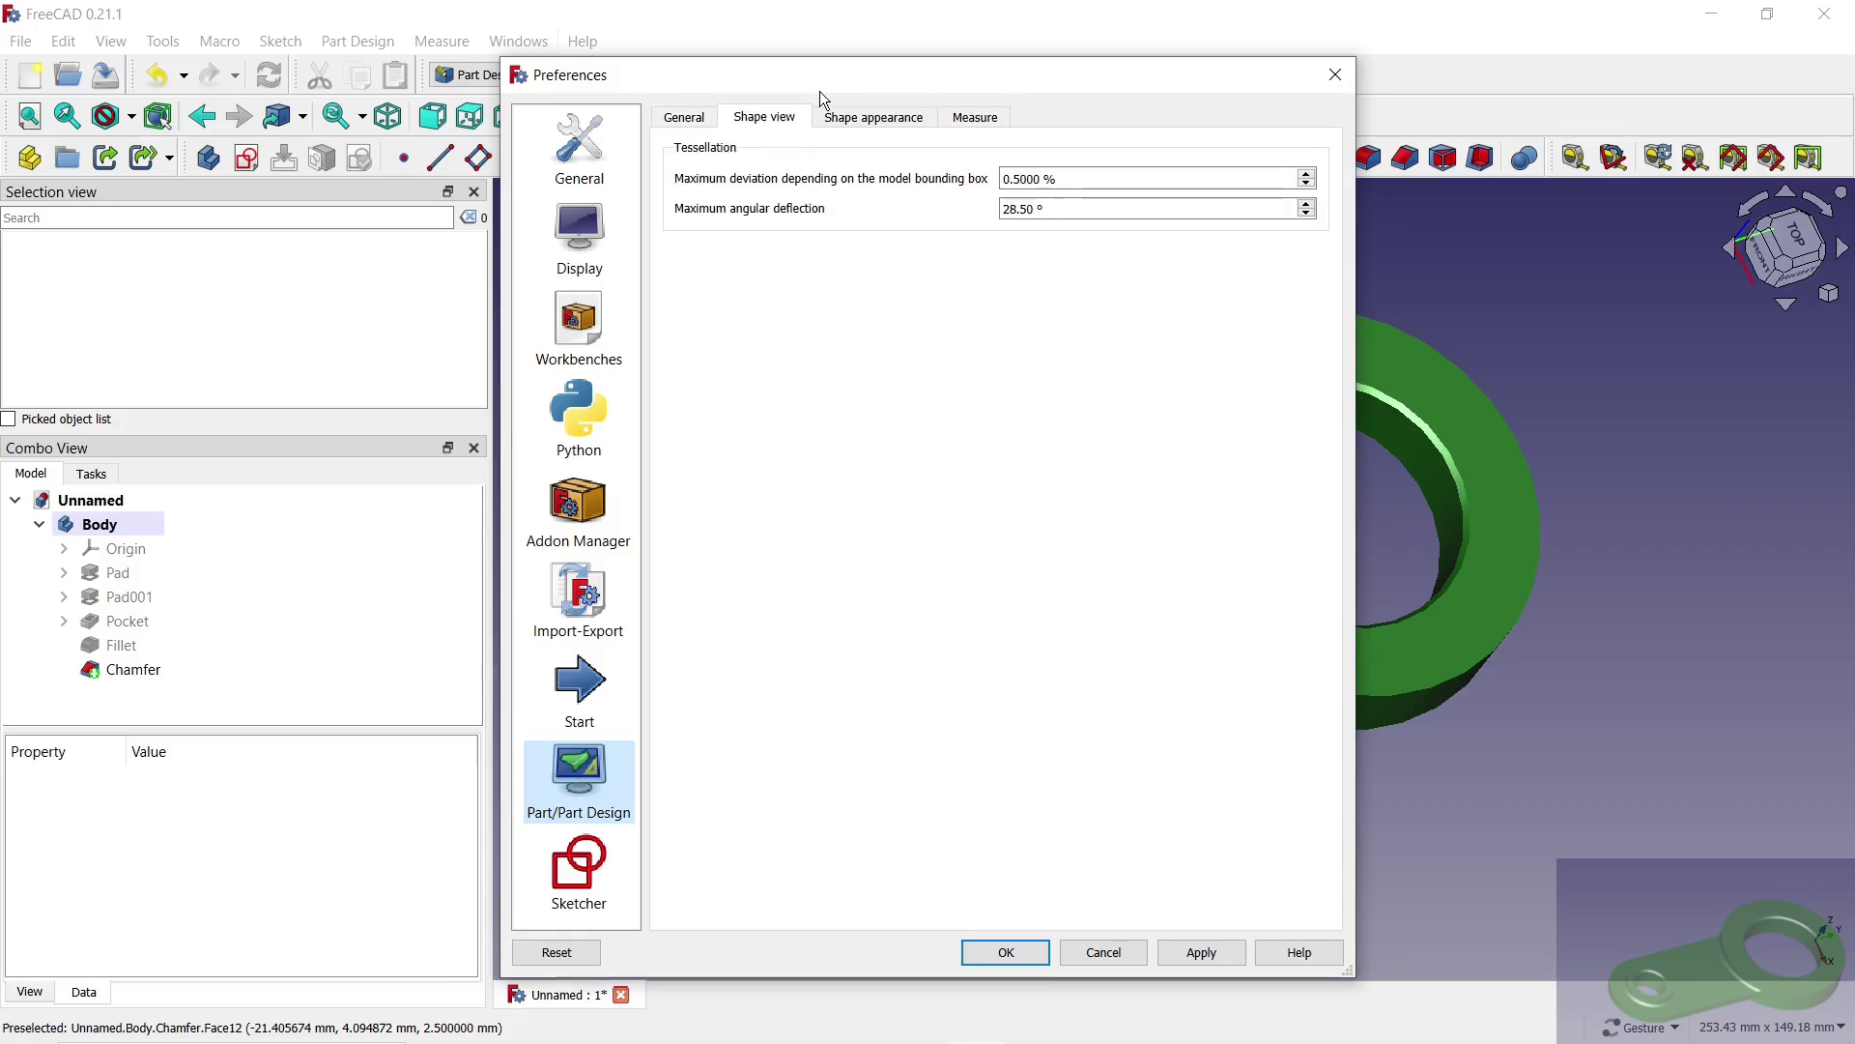
drag(873, 80, 565, 107)
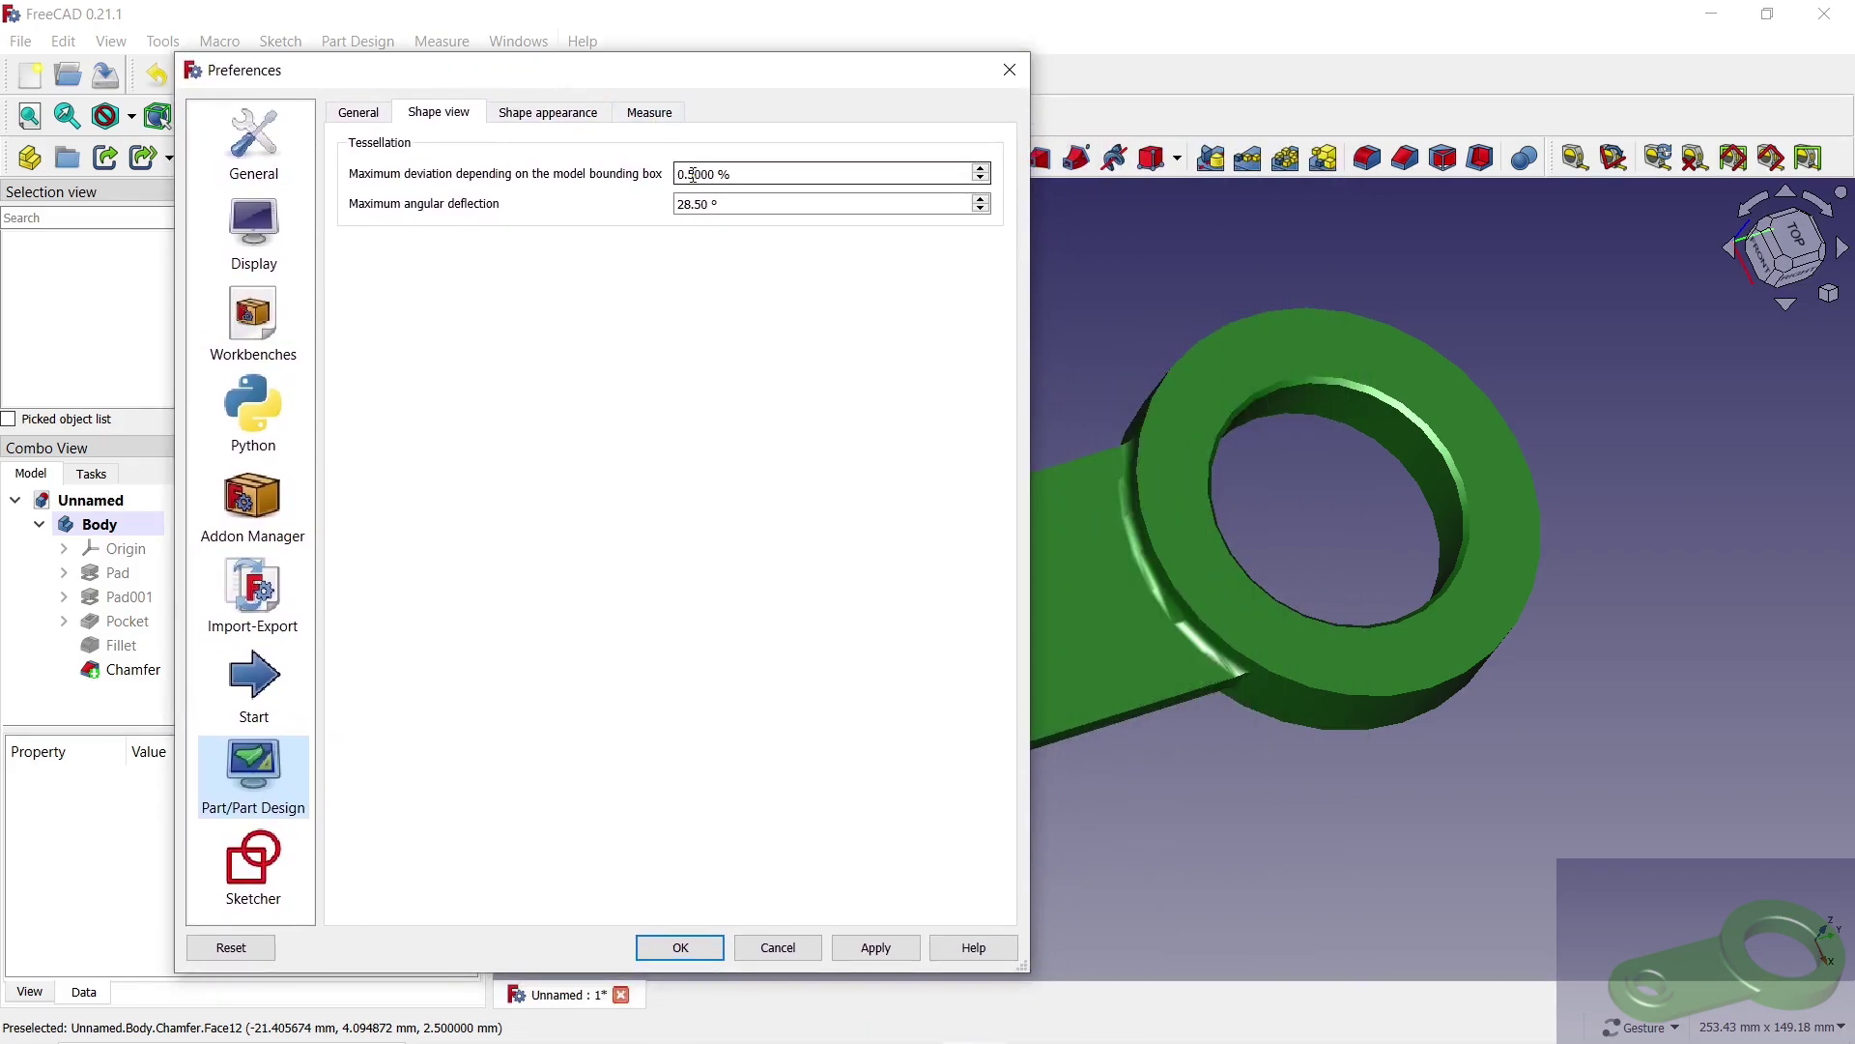
drag(688, 175, 696, 177)
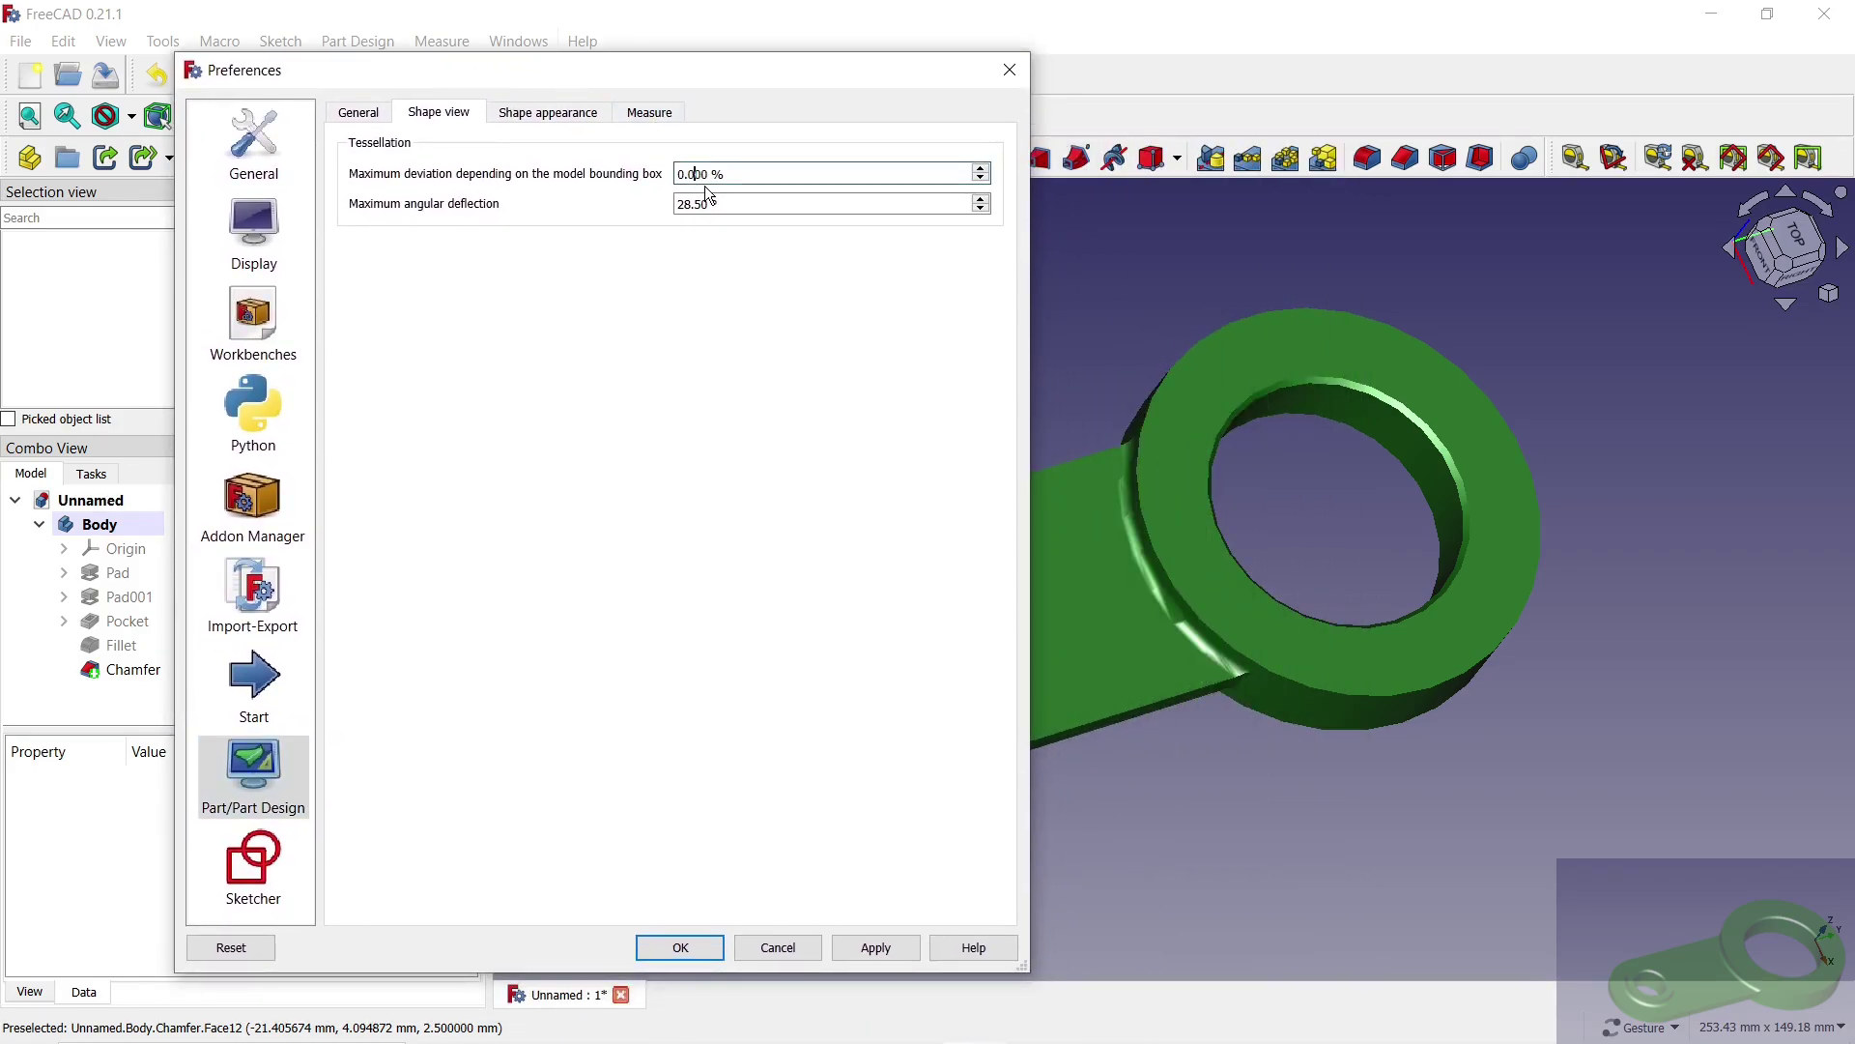
text(0.0500)
click(881, 949)
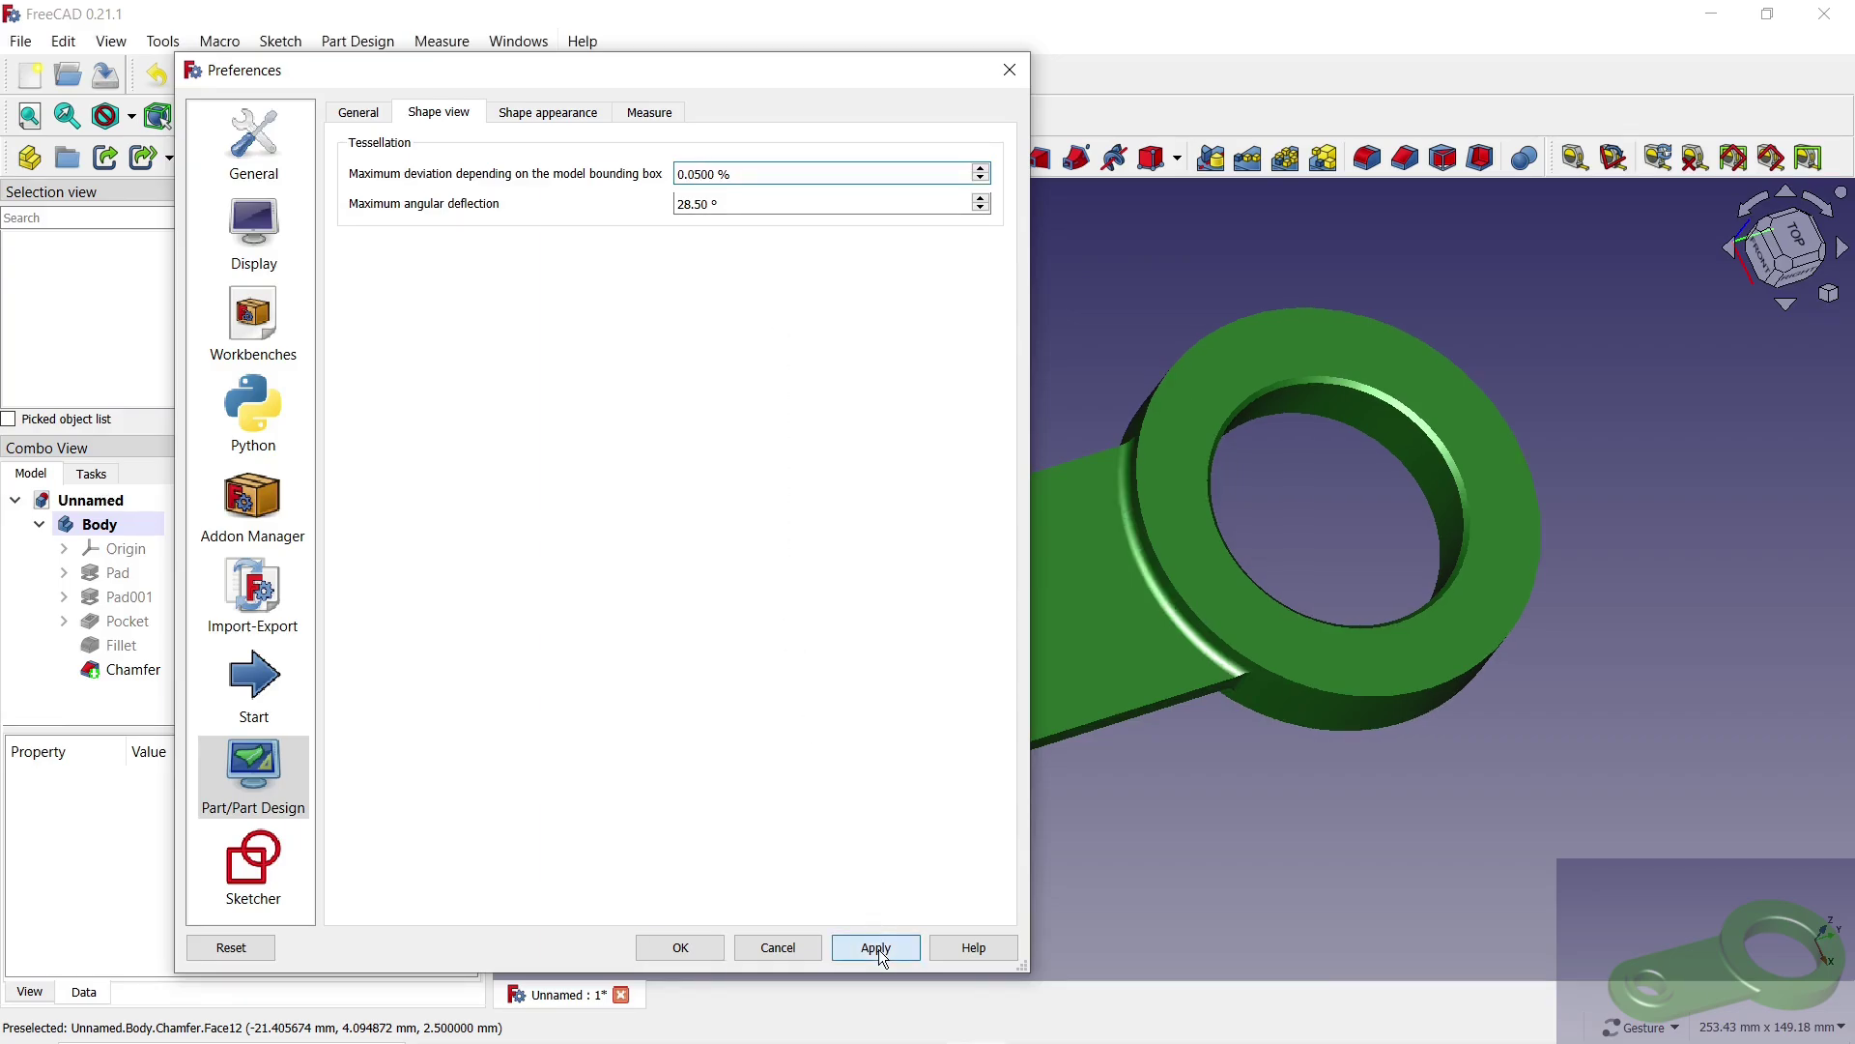
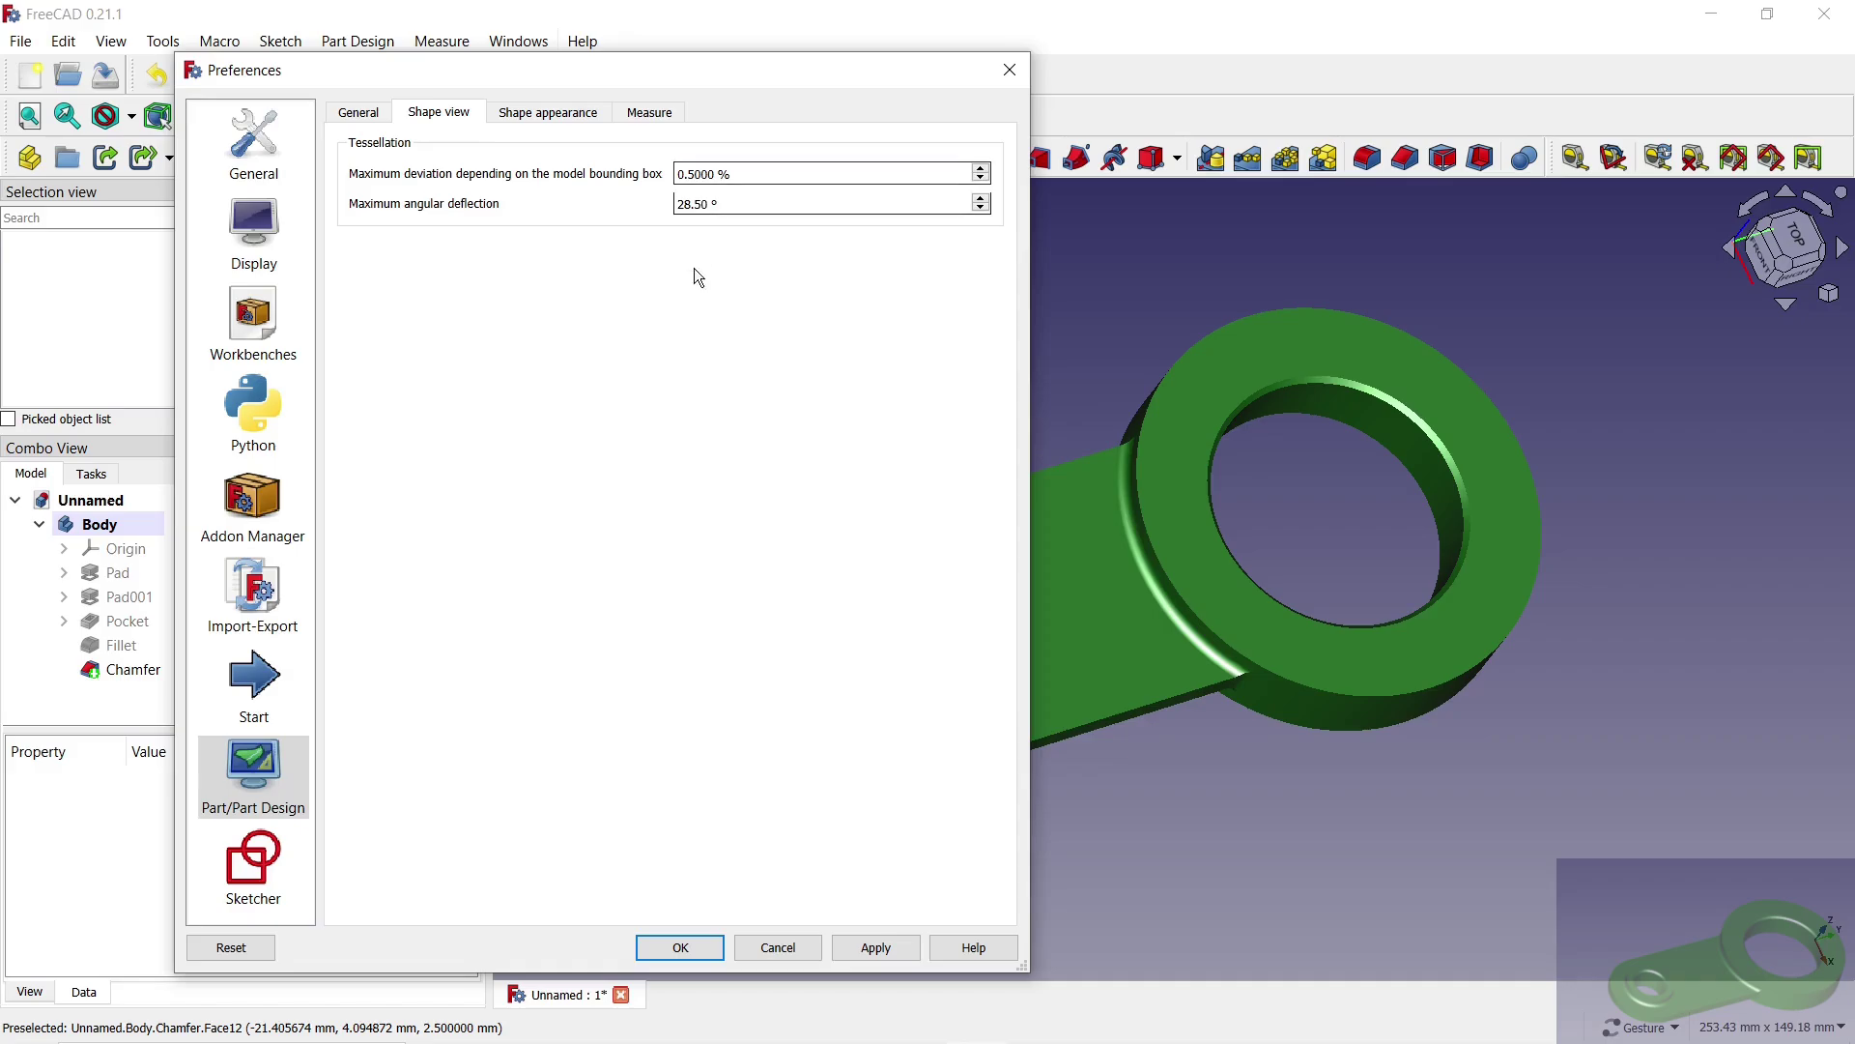
Step: Close Preferences and orbit the green ring-and-arm part to view its underside
click(698, 949)
mouse_move(1561, 810)
mouse_down()
mouse_move(1491, 629)
mouse_move(1408, 489)
mouse_move(1343, 428)
mouse_move(1518, 820)
mouse_up()
mouse_move(1643, 634)
mouse_down()
mouse_move(1586, 497)
mouse_move(1192, 551)
mouse_move(852, 506)
mouse_move(1027, 538)
mouse_move(1562, 576)
mouse_move(1595, 530)
mouse_move(1212, 835)
mouse_up()
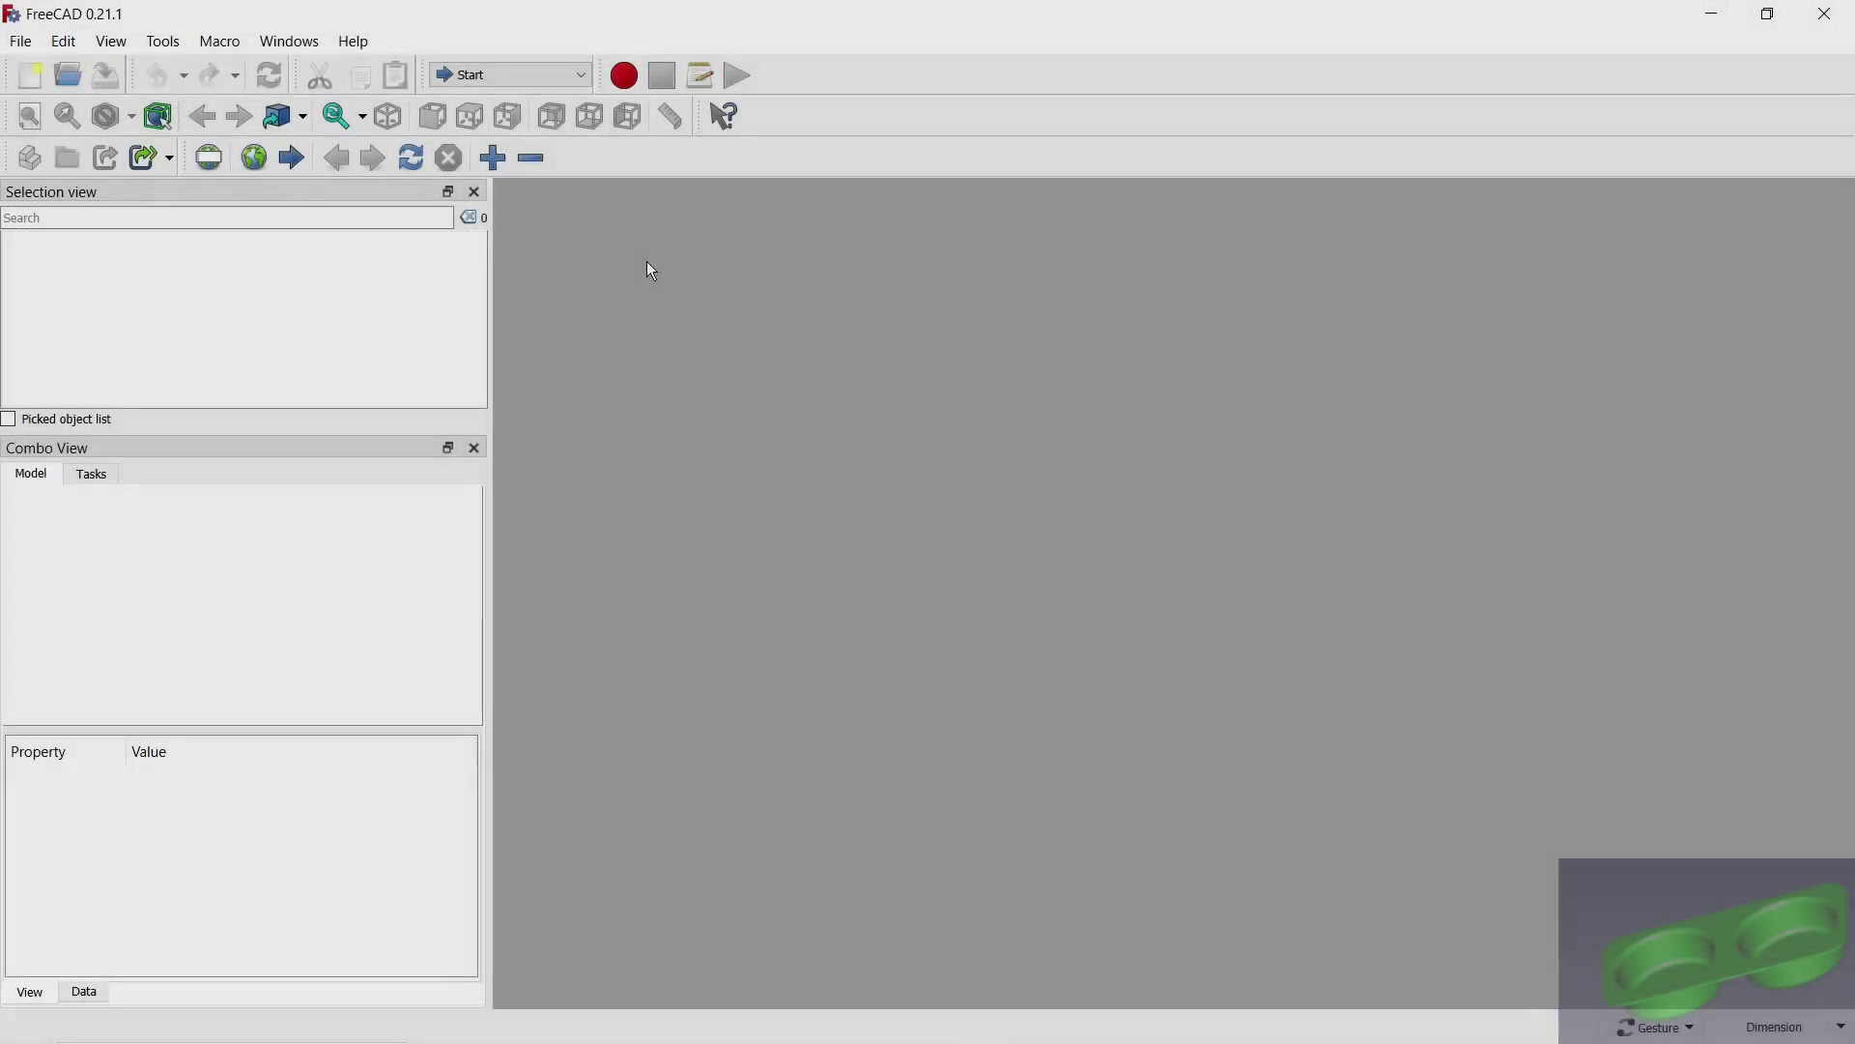
Step: In Part Design, create a new document with a body and a sketch on the XY plane
click(583, 75)
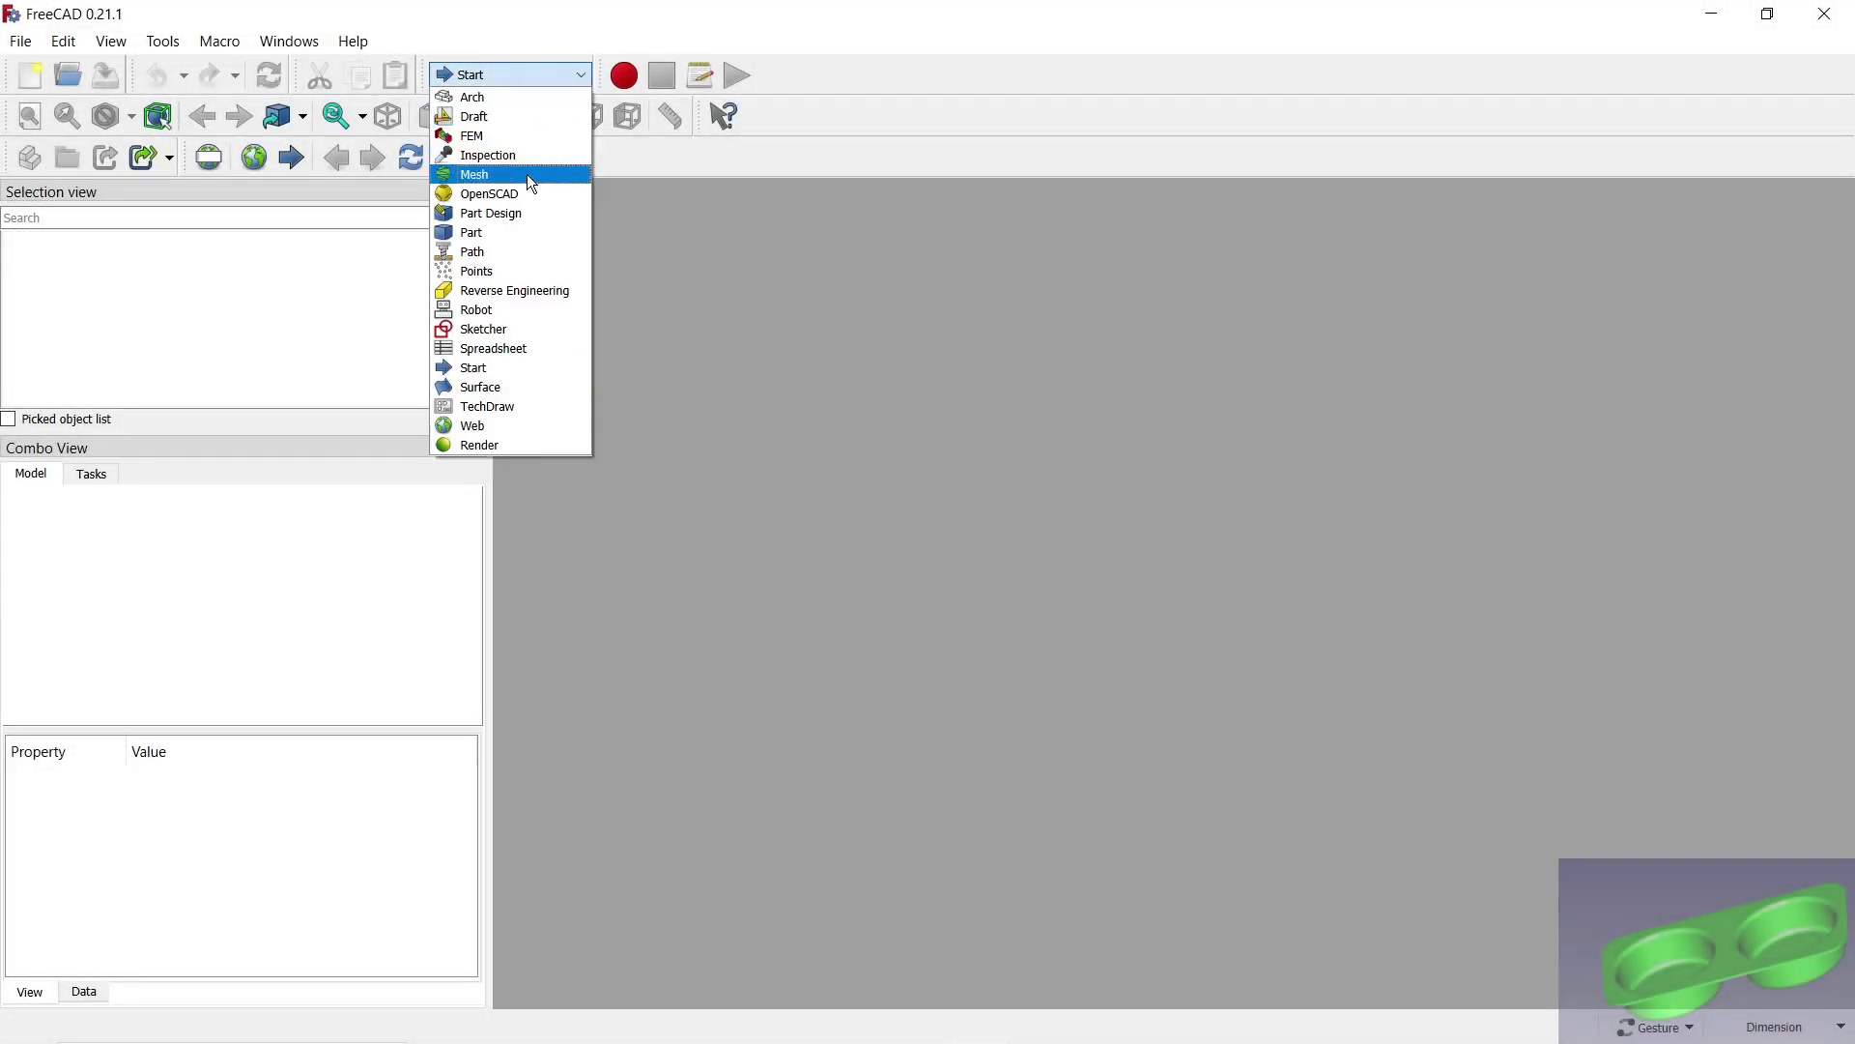
click(526, 174)
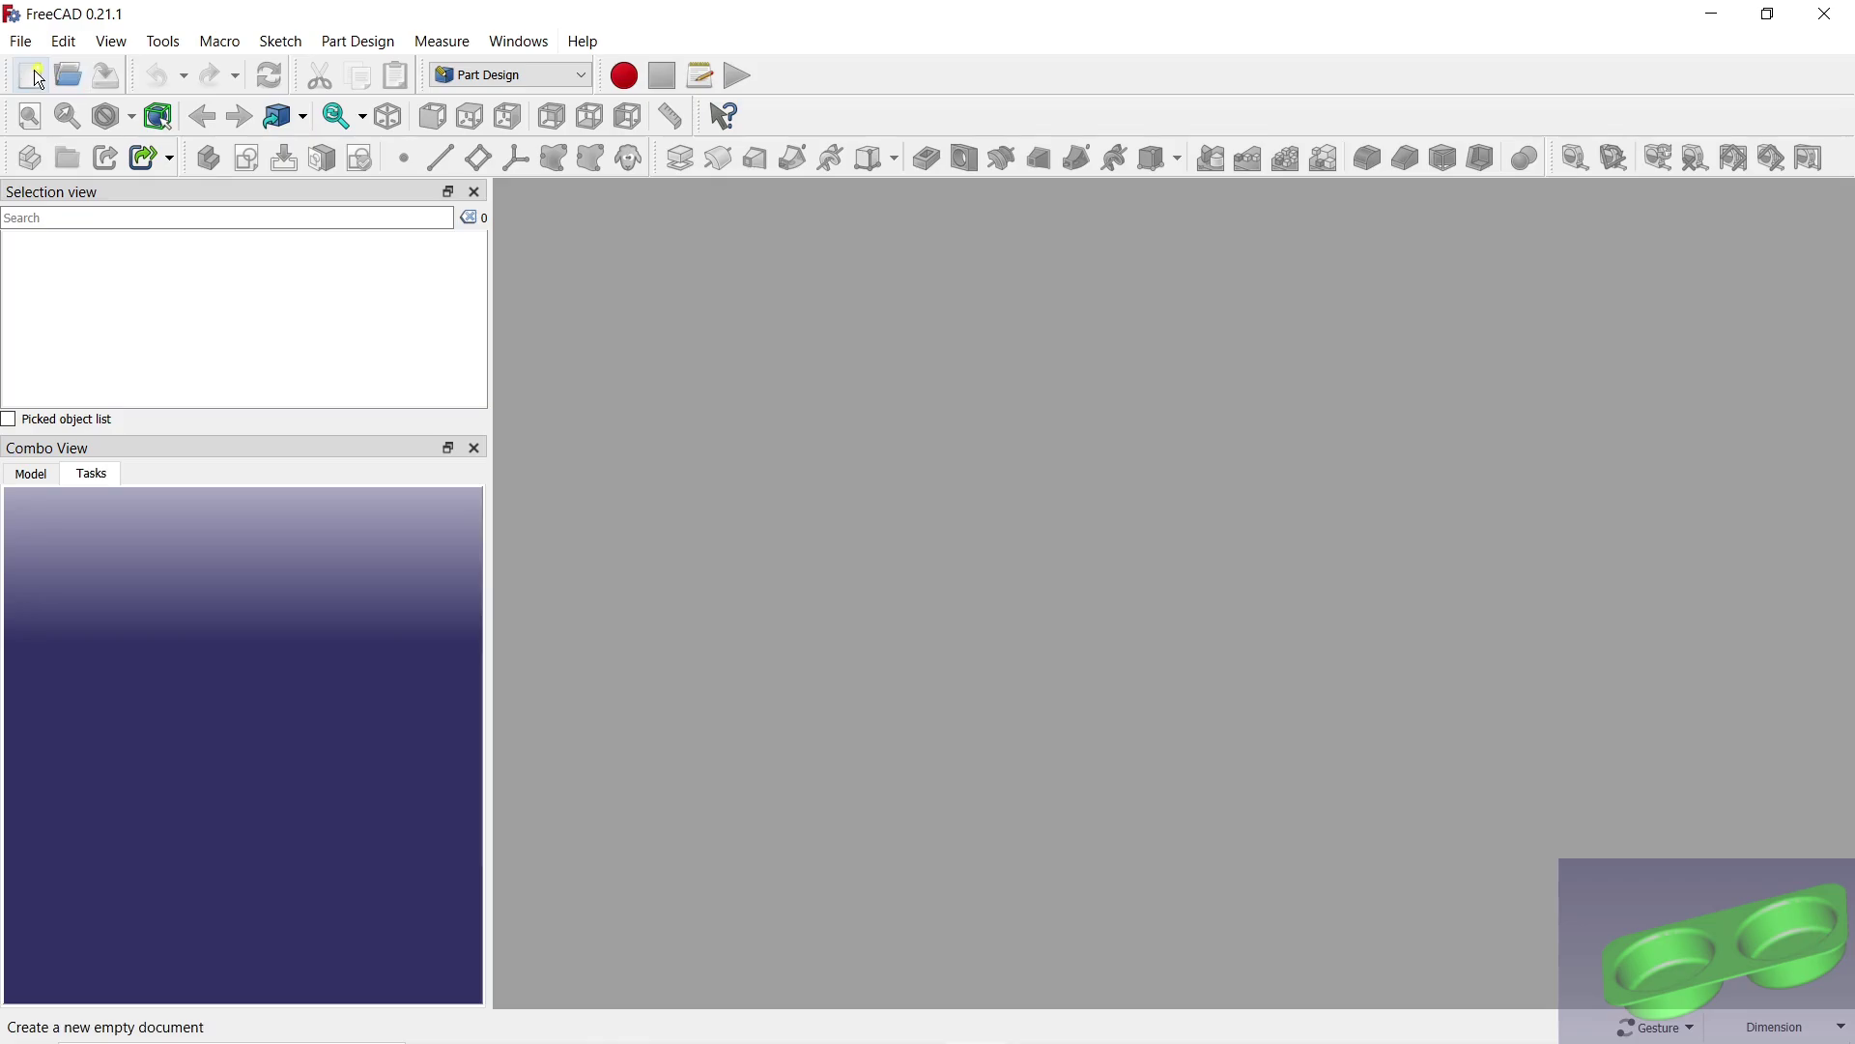
click(39, 79)
click(89, 551)
click(87, 636)
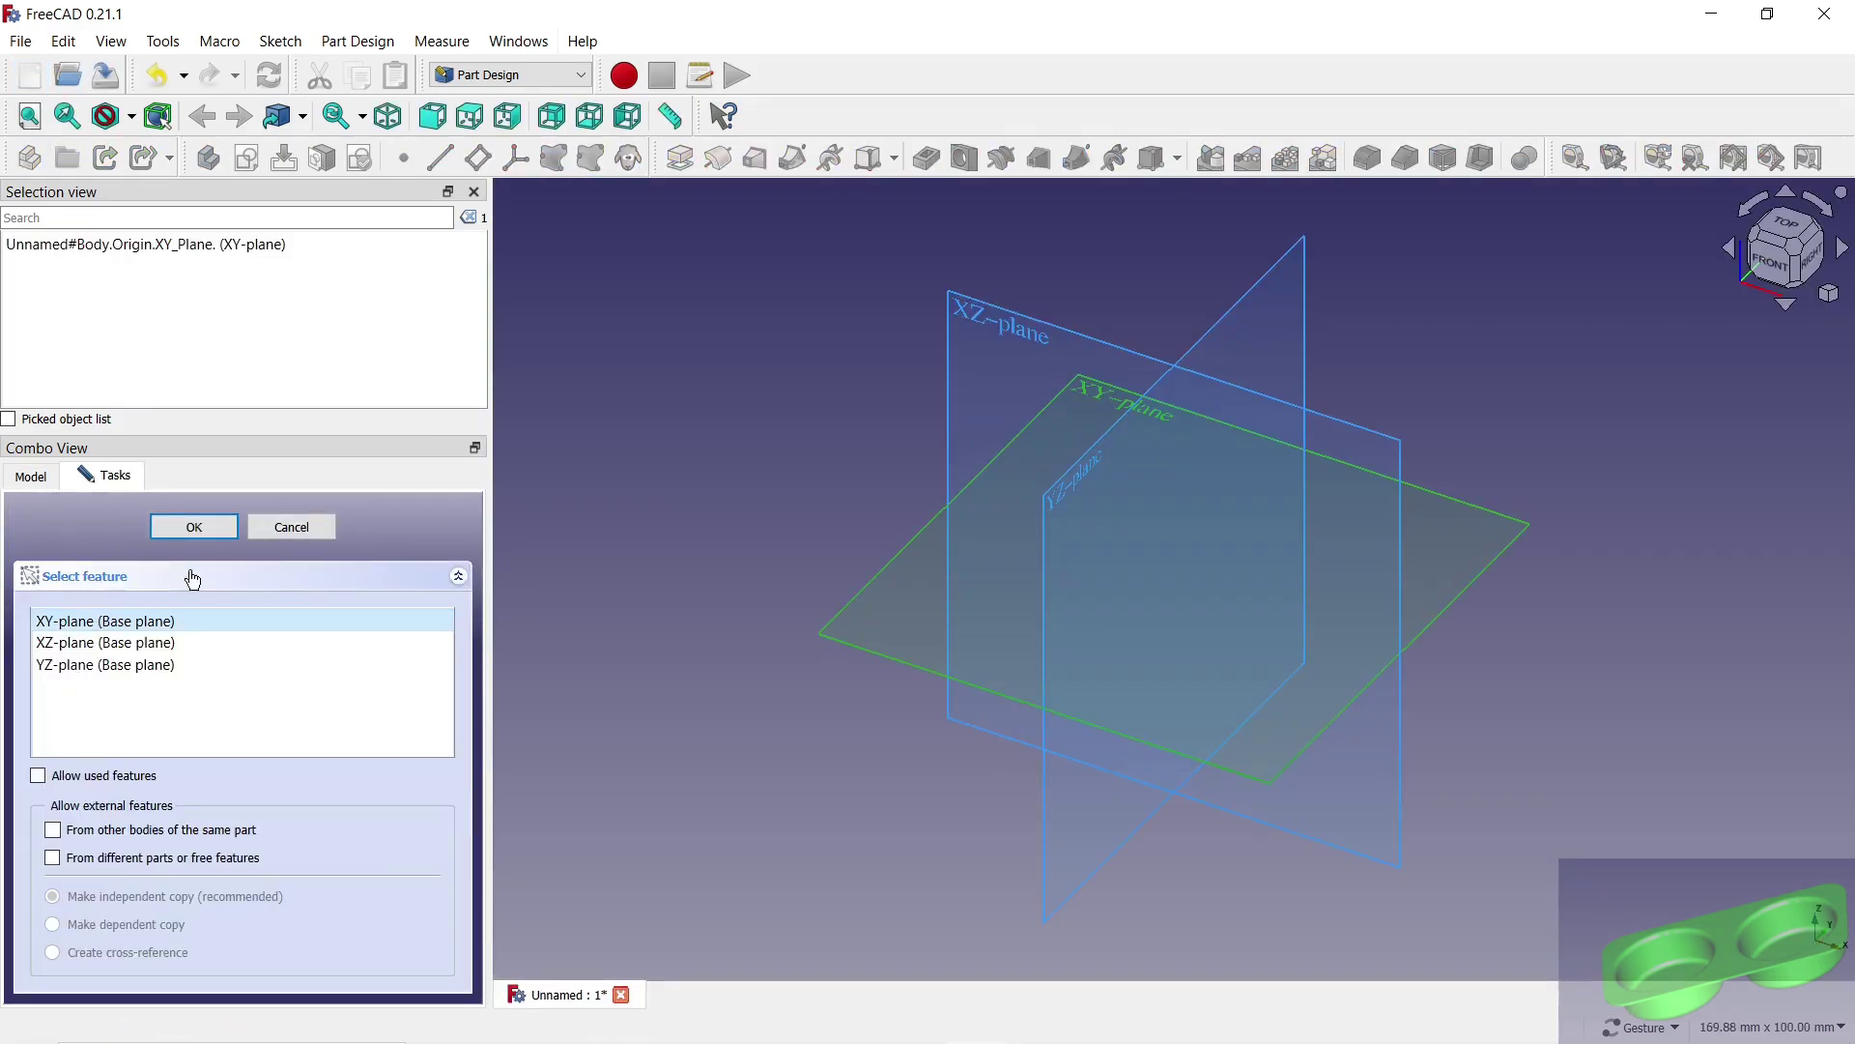
click(194, 527)
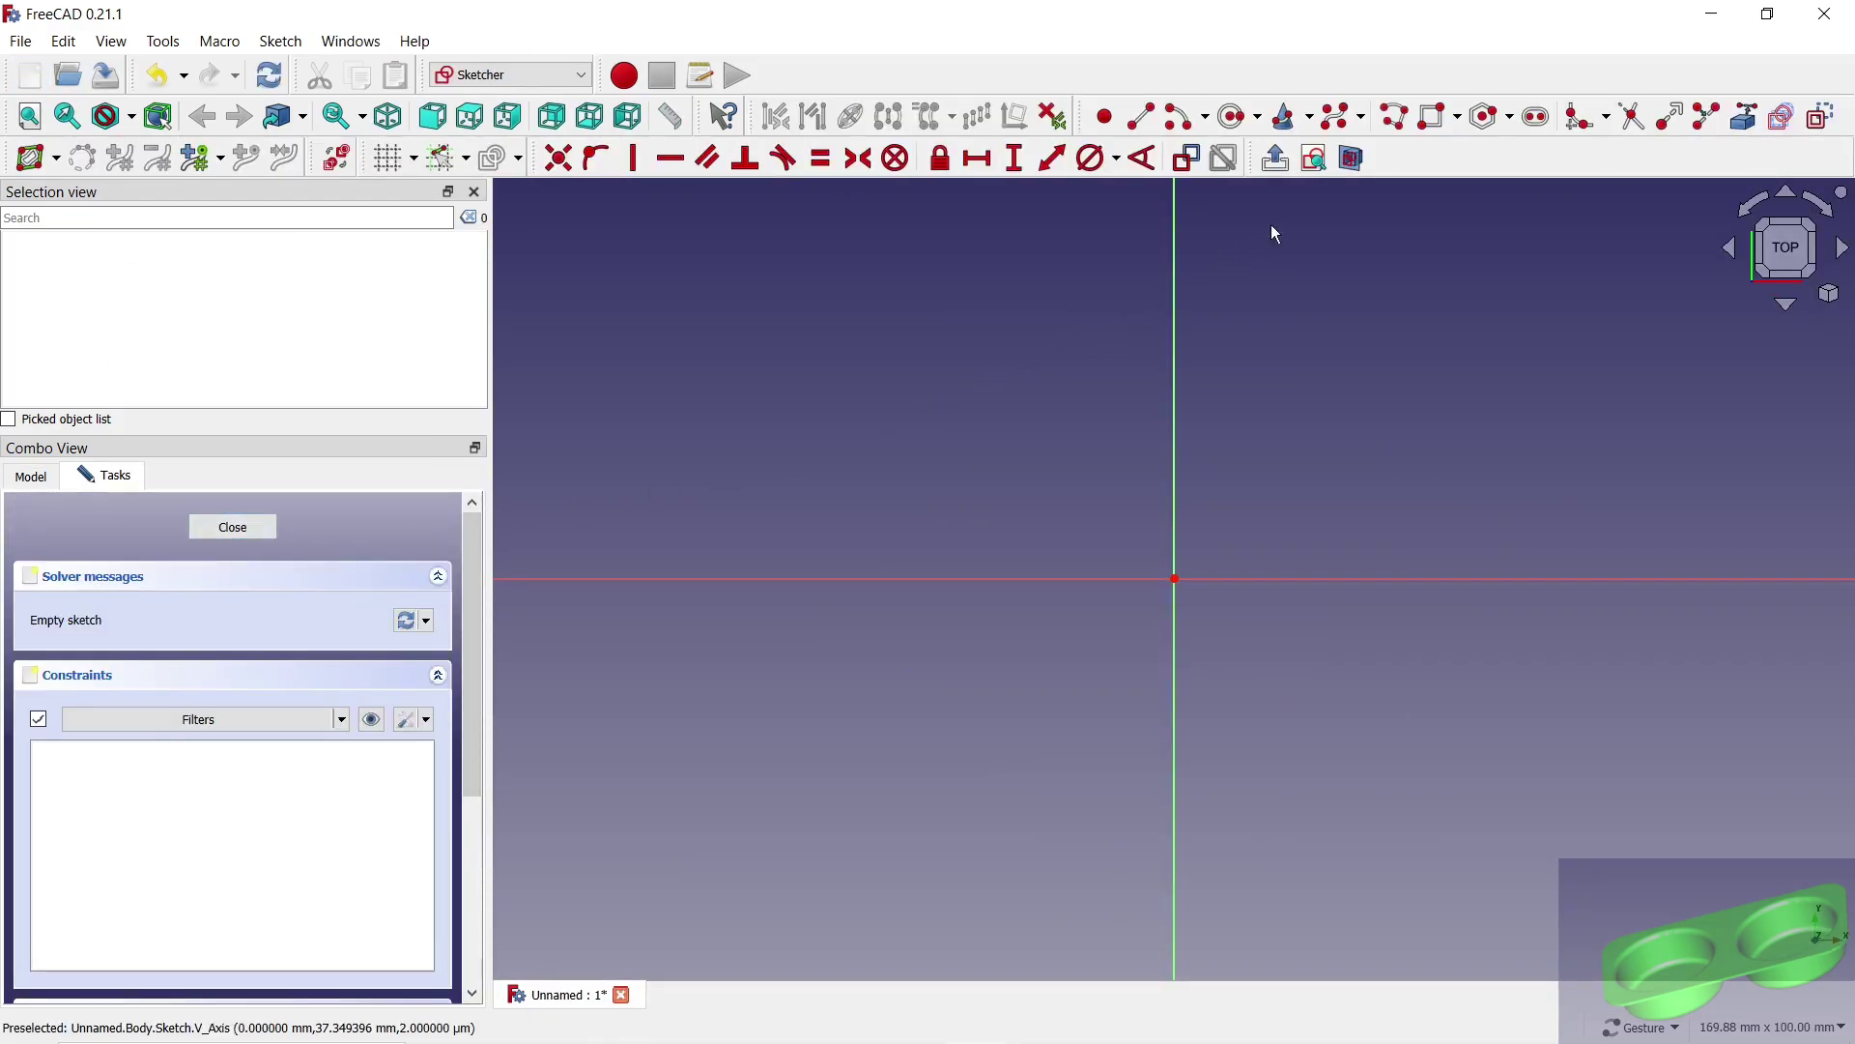
Step: Draw a centred rectangle around the sketch origin
click(1458, 117)
click(1509, 174)
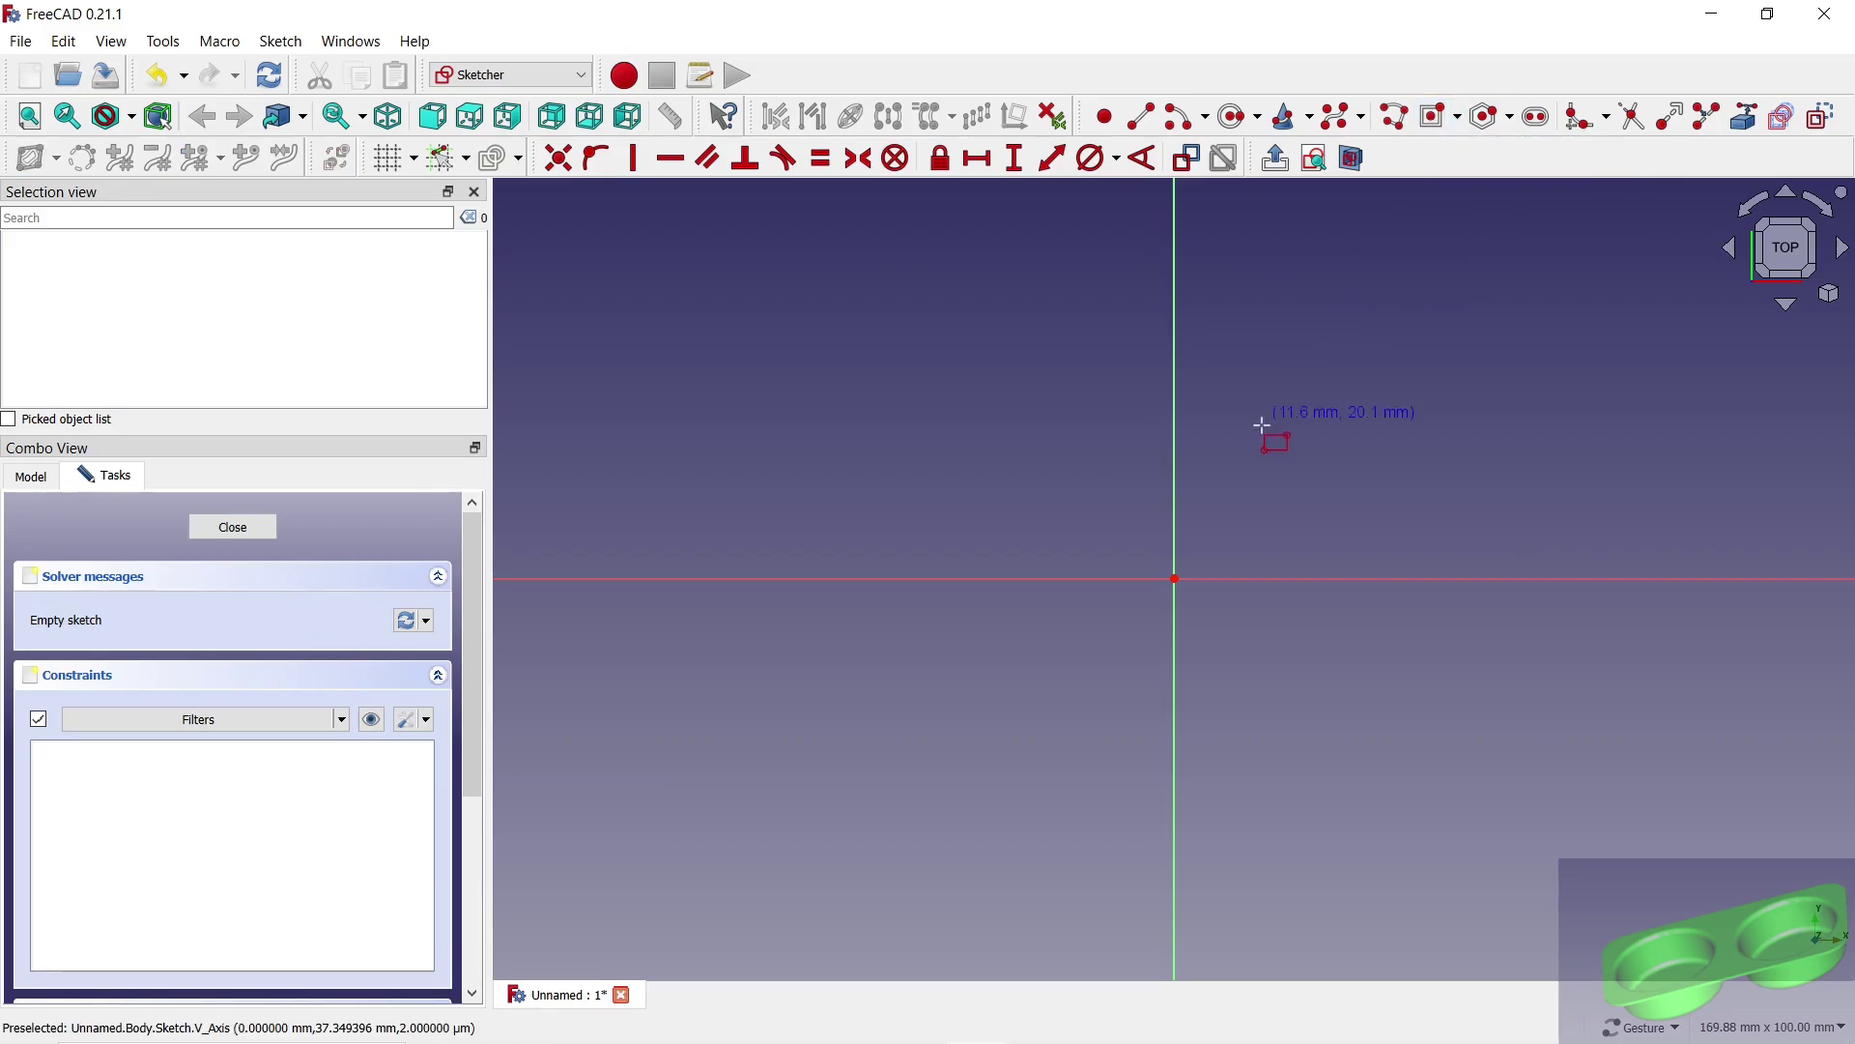
click(1175, 578)
click(1348, 376)
Step: Constrain the rectangle to a 50 mm square with equal edges and close the sketch
click(977, 159)
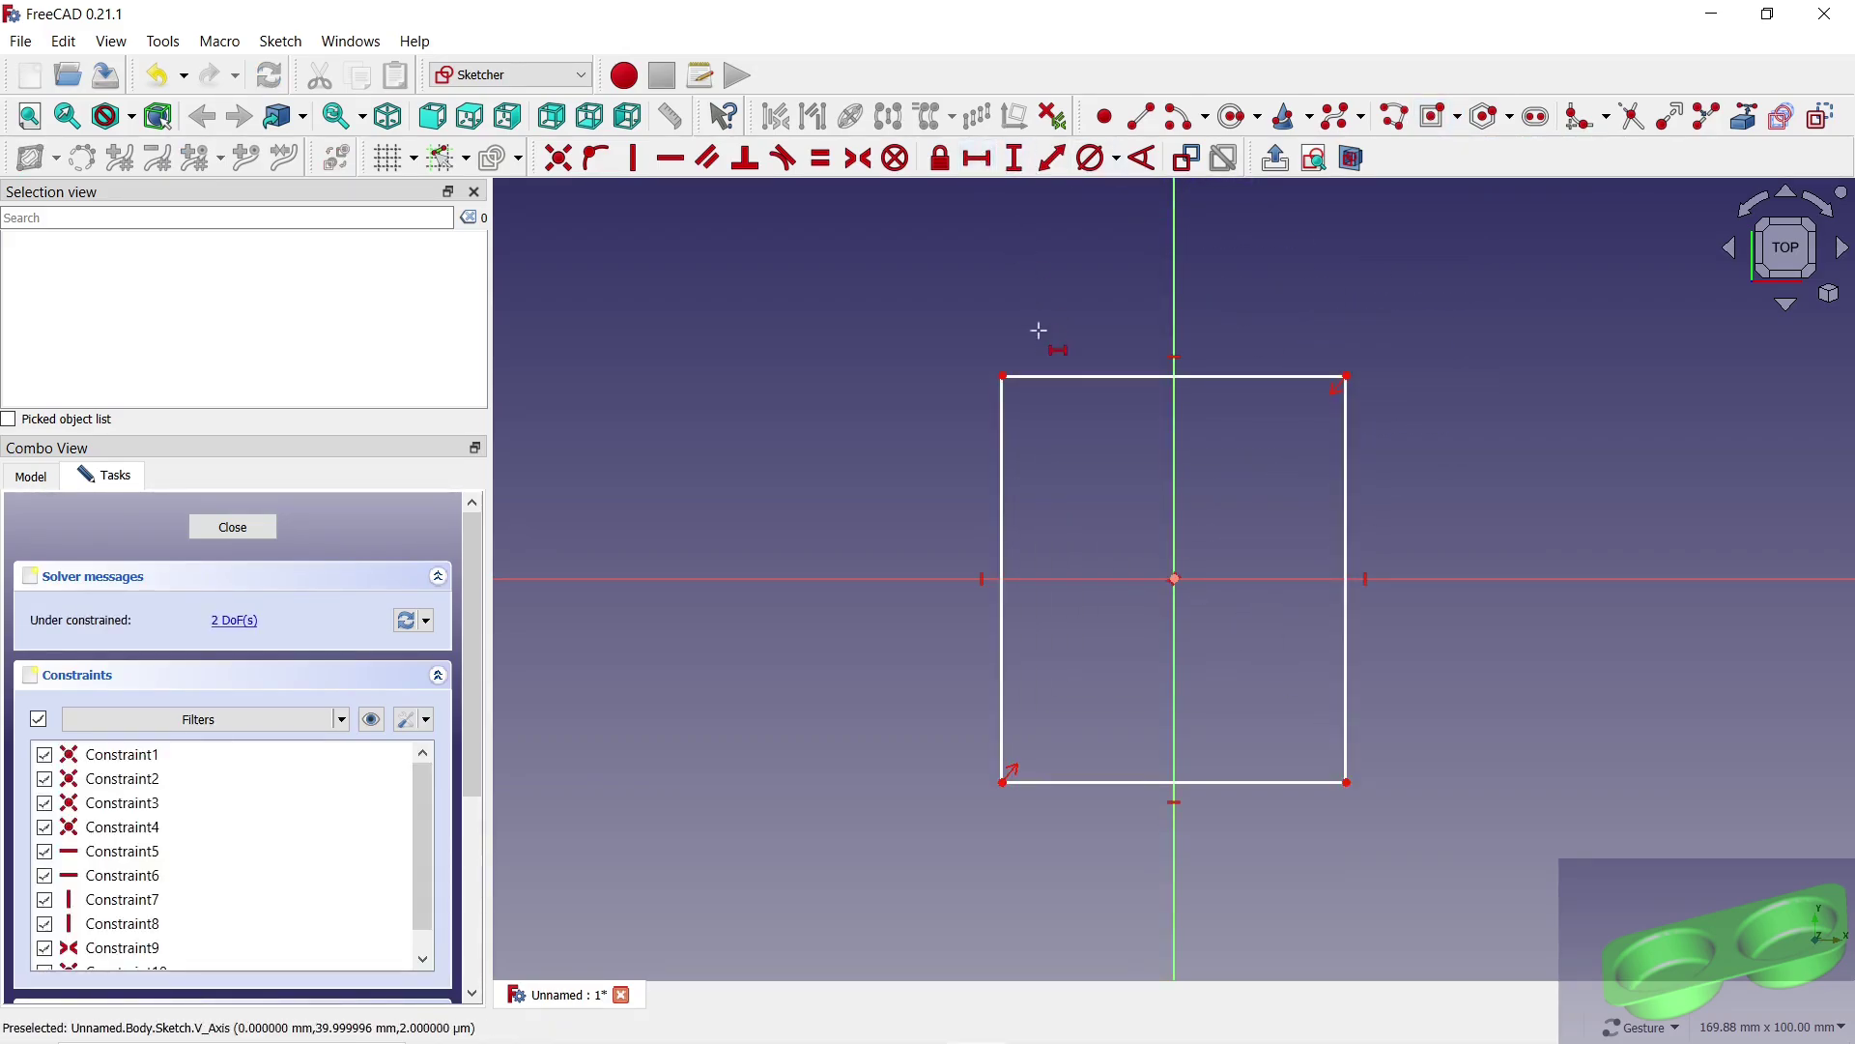
click(1055, 377)
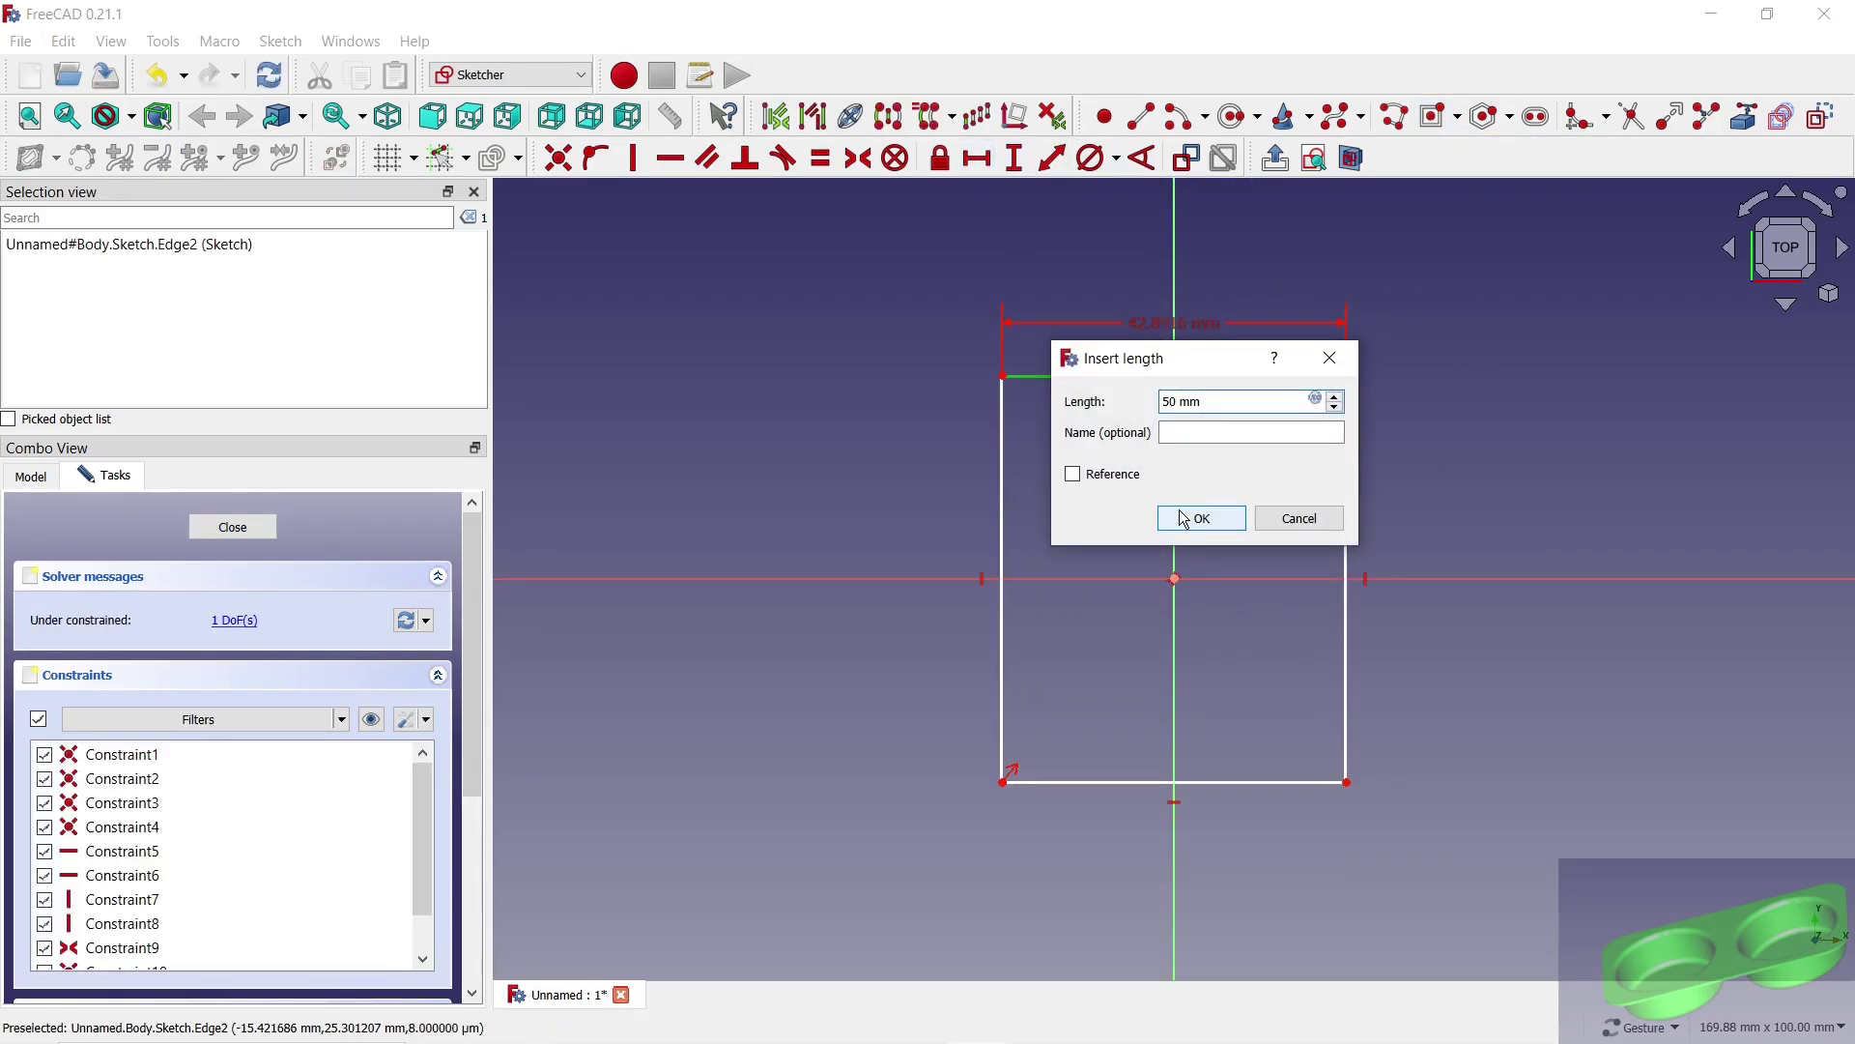
click(1185, 519)
click(1041, 378)
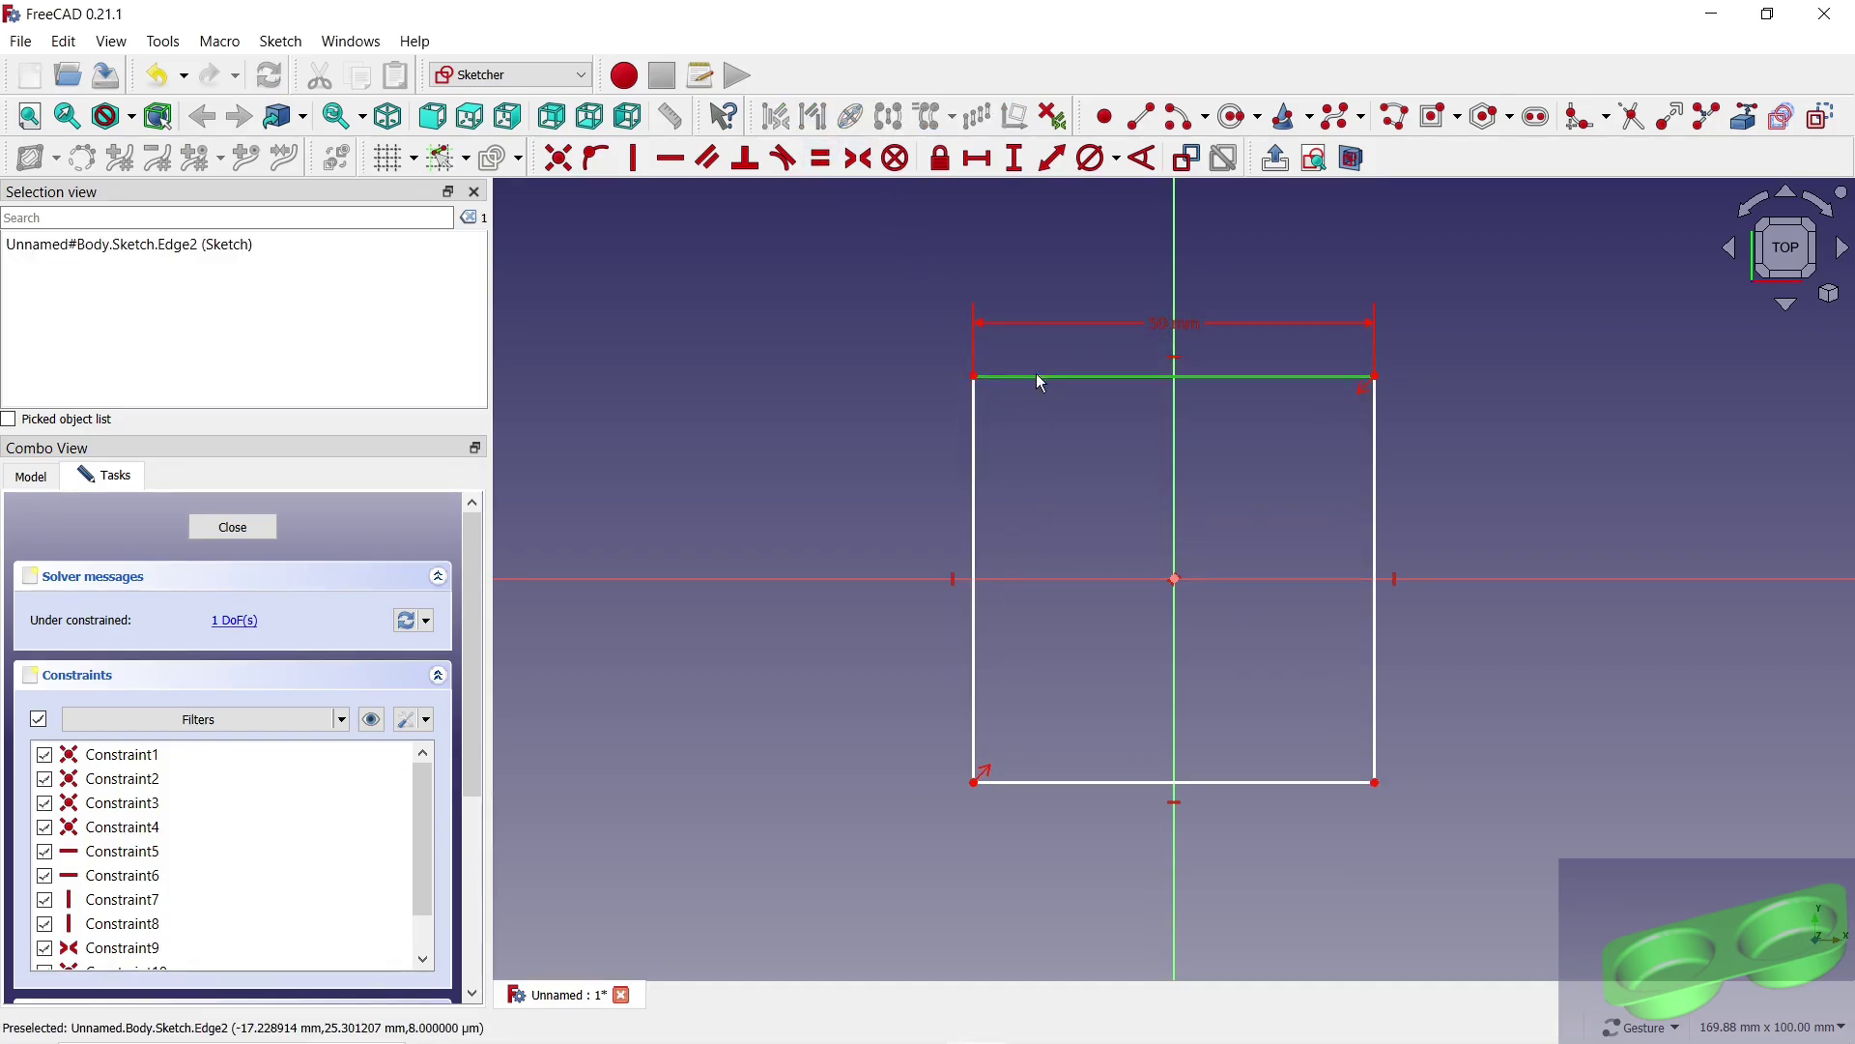
click(976, 430)
key(e)
click(249, 526)
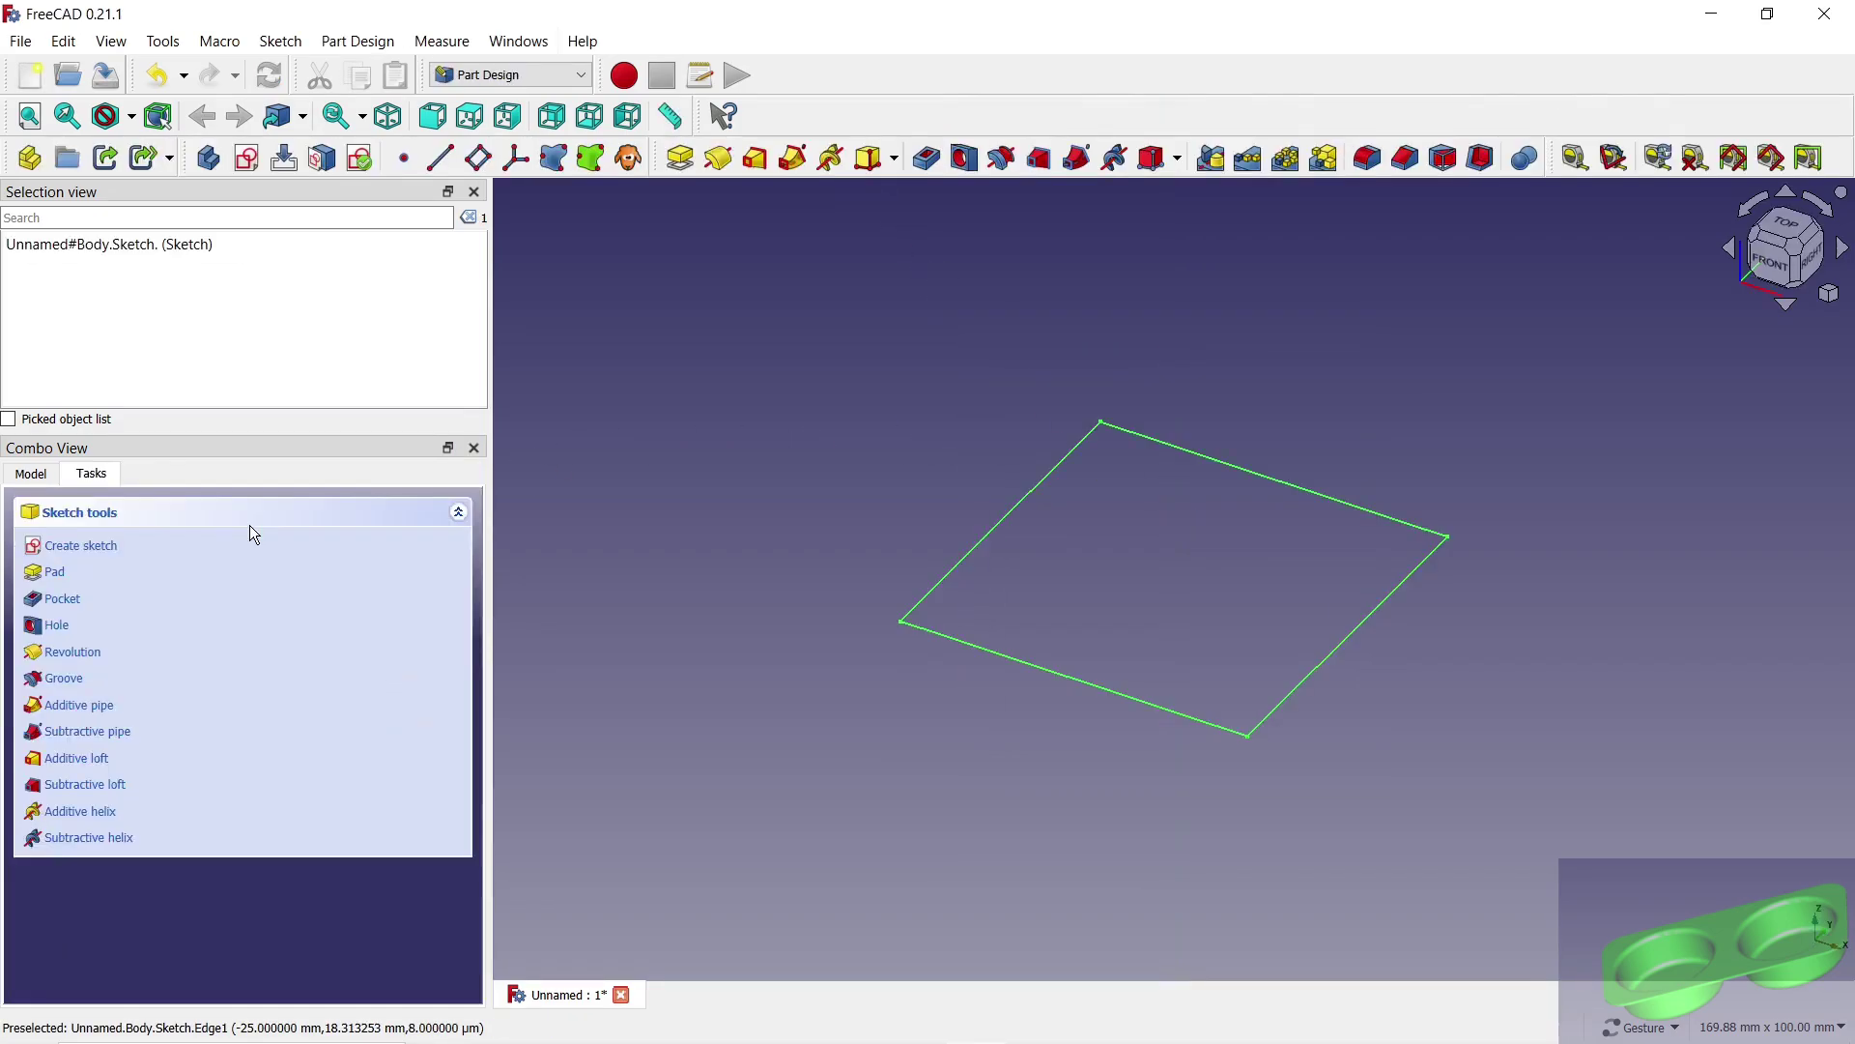
Step: Pad the square sketch into a 20 mm thick block
click(680, 157)
scroll(448, 646, up, 2)
scroll(449, 645, up, 3)
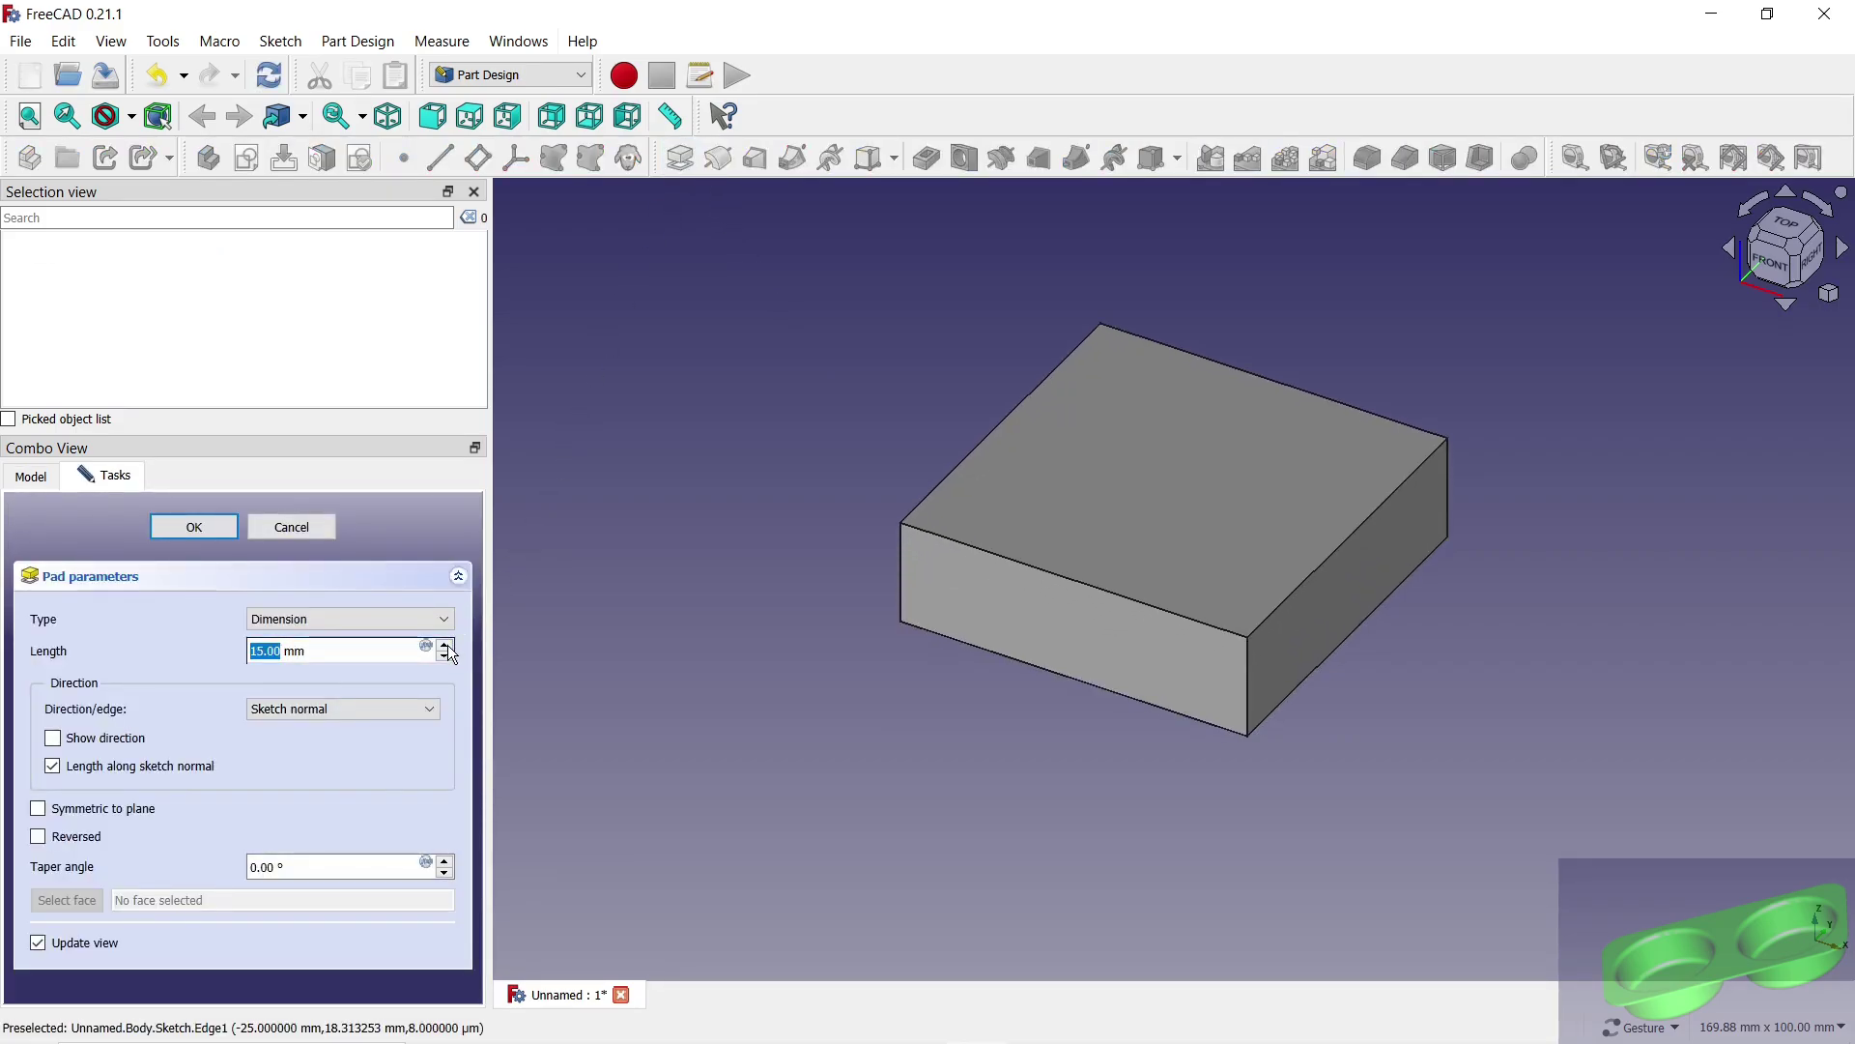
scroll(448, 645, up, 4)
scroll(449, 646, up, 1)
click(195, 527)
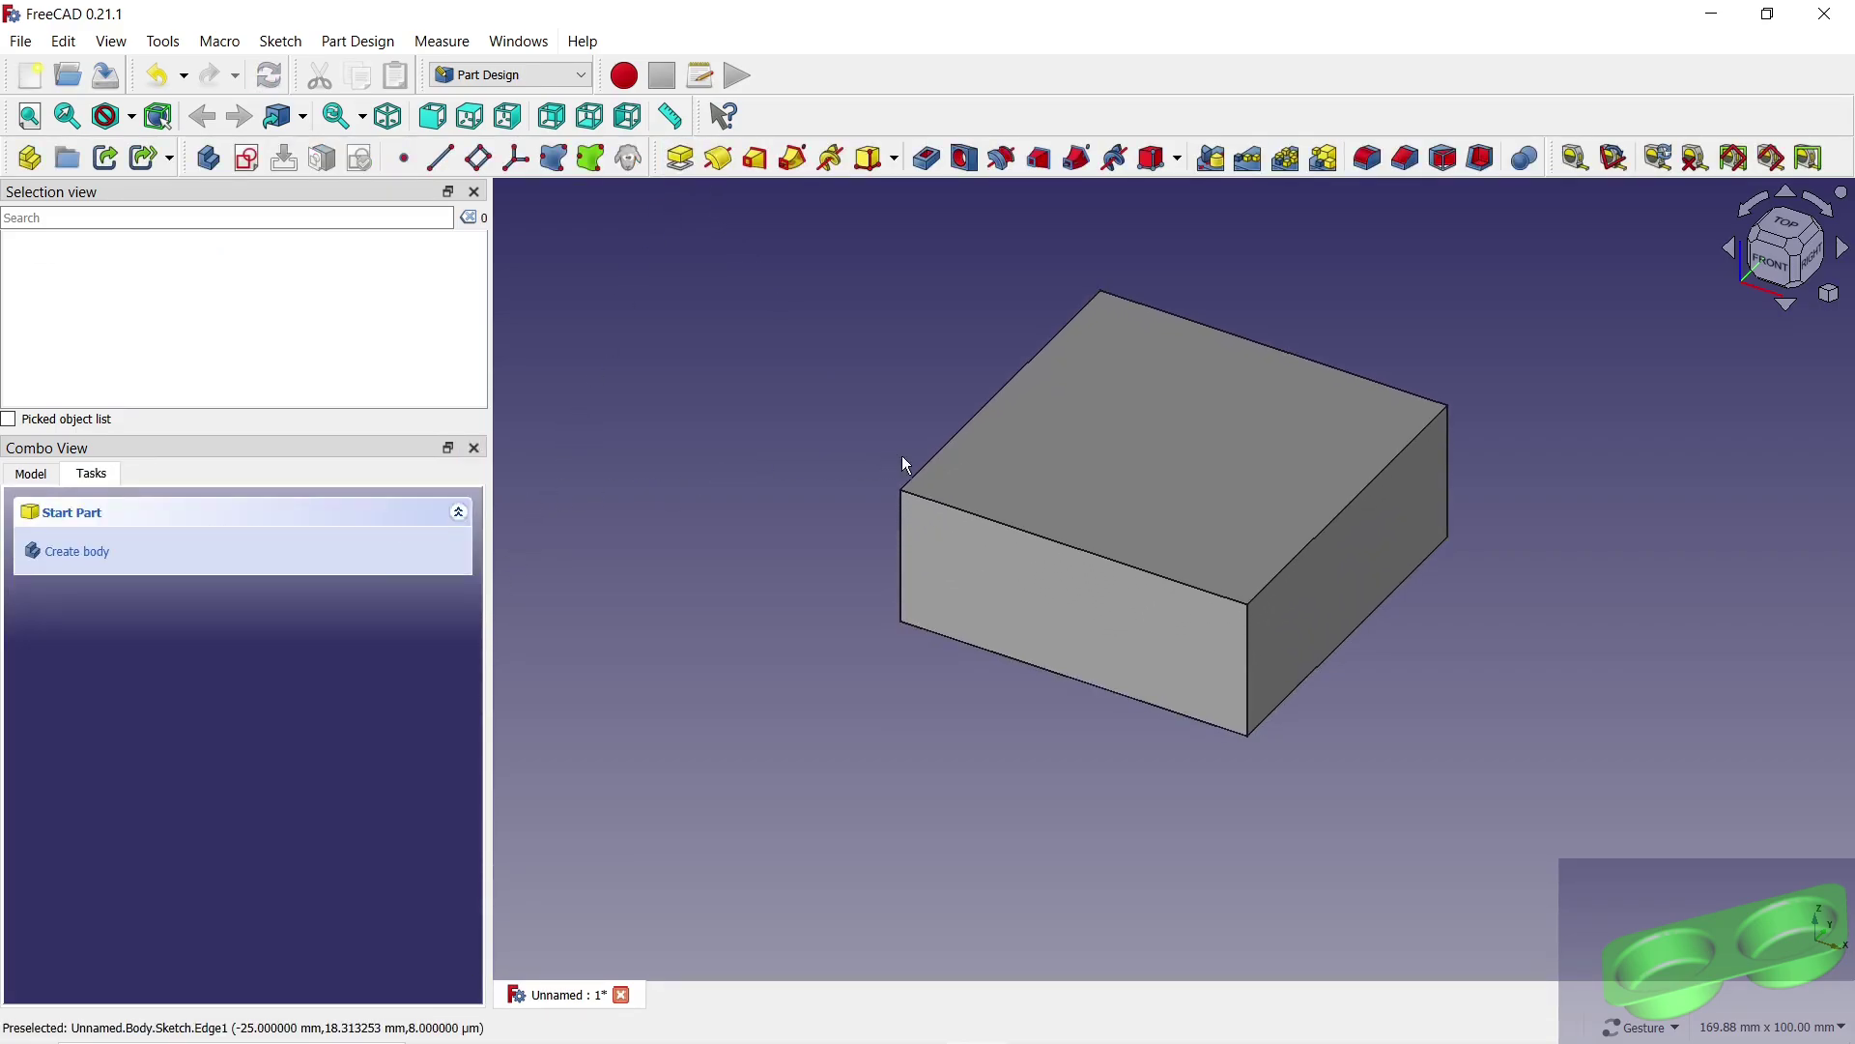
Step: Sketch a circle centred on the origin on the block's top face
click(947, 464)
click(247, 157)
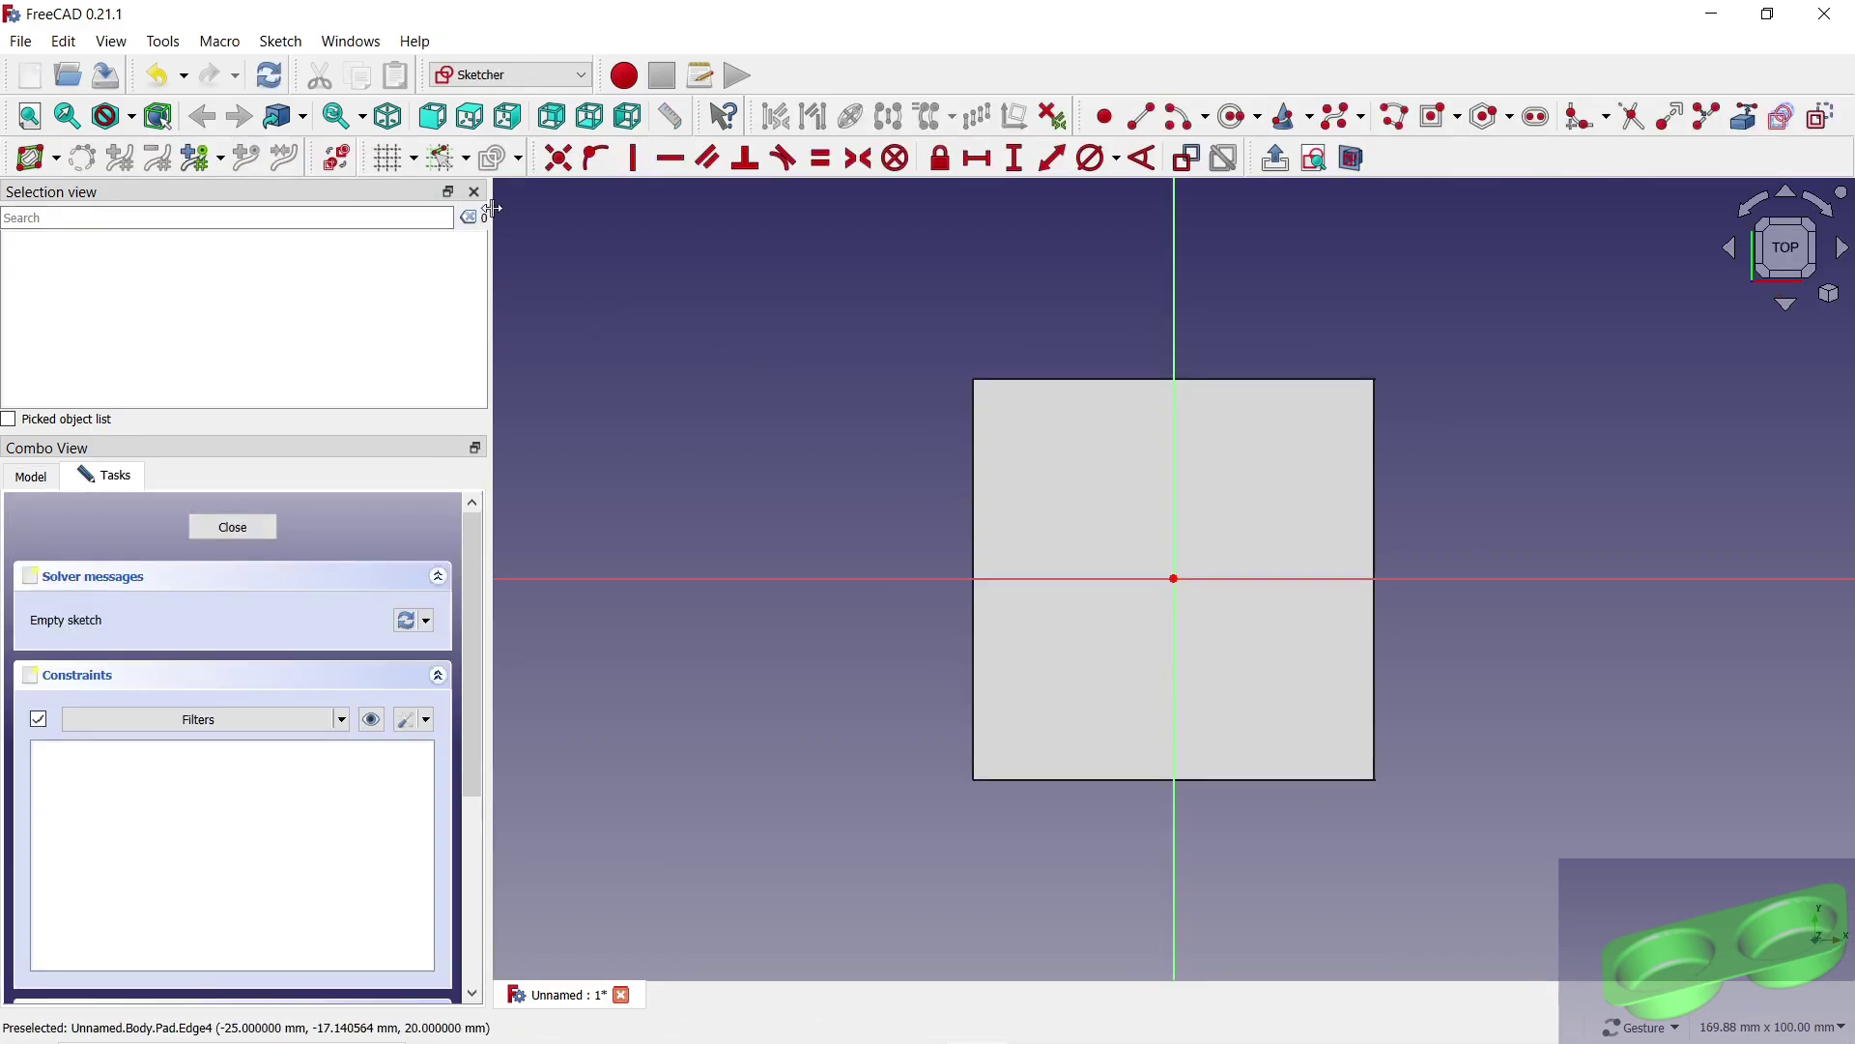
click(1233, 116)
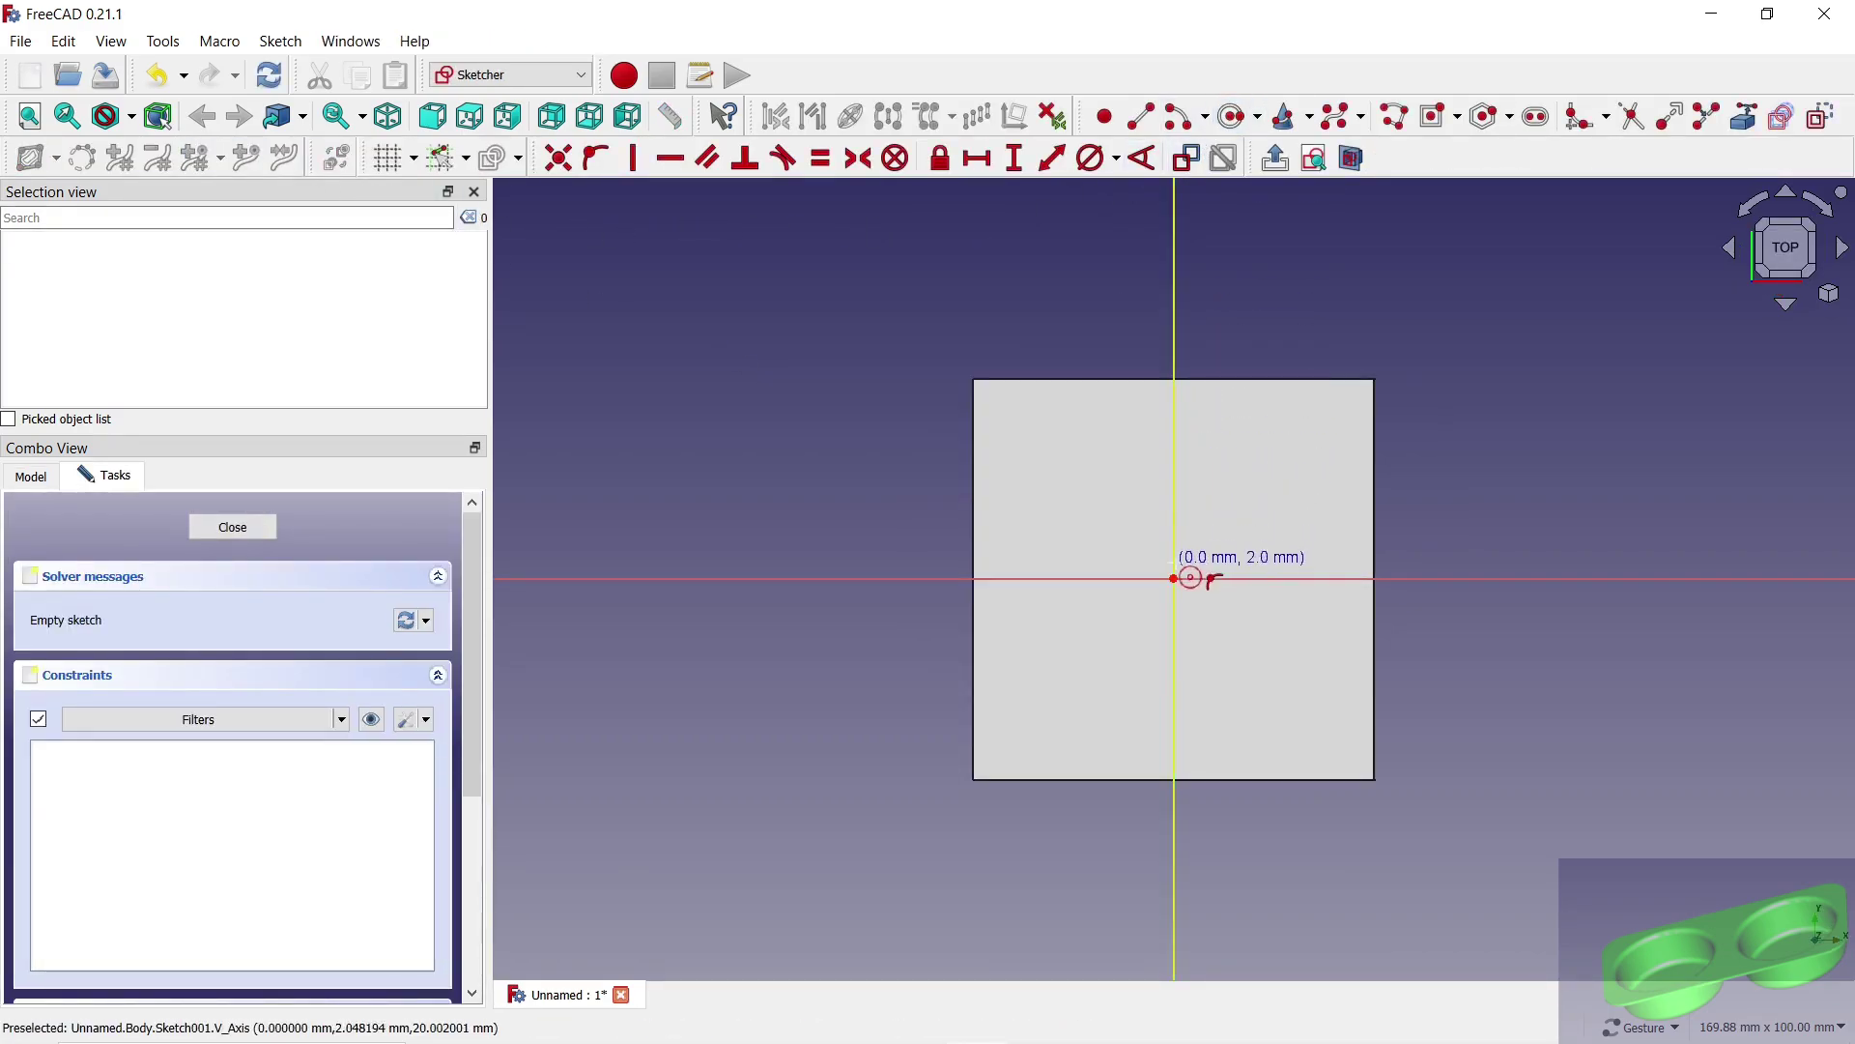
click(1176, 579)
click(1075, 464)
Step: Give the circle a 40 mm diameter and close the sketch
click(1090, 157)
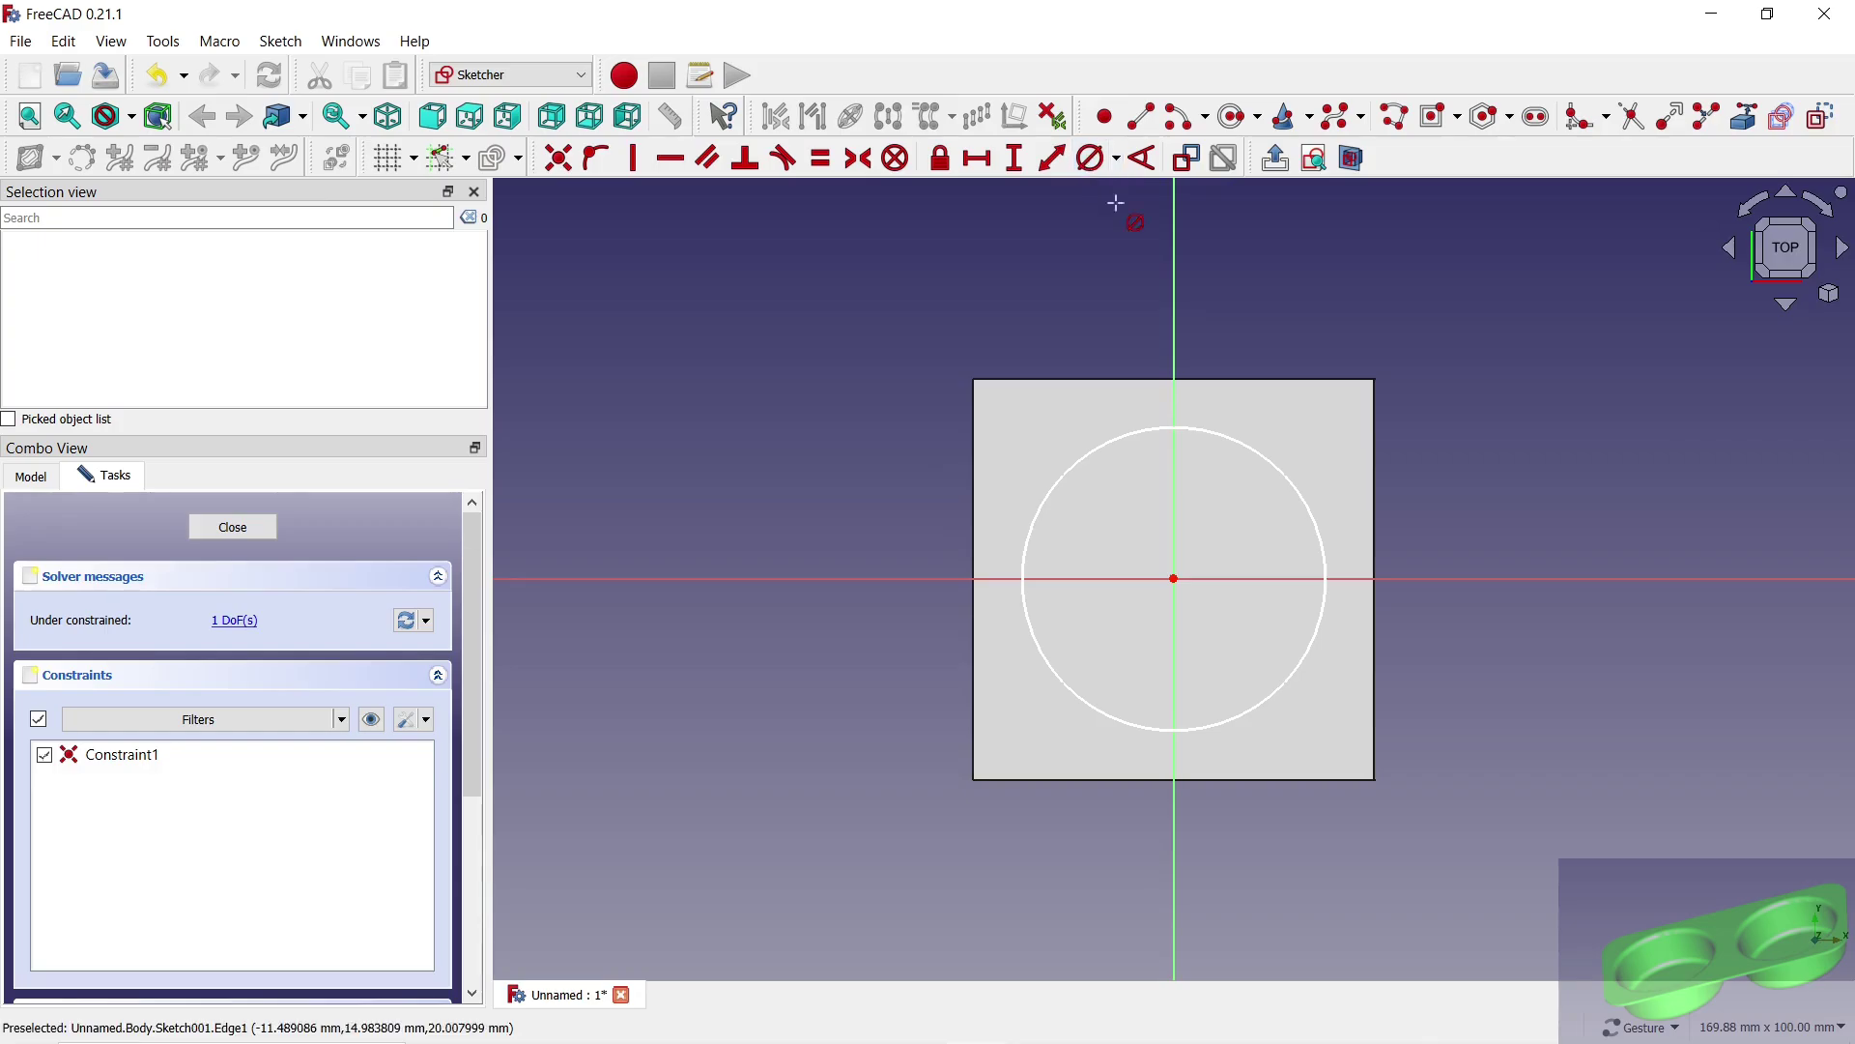
click(1240, 442)
text(40)
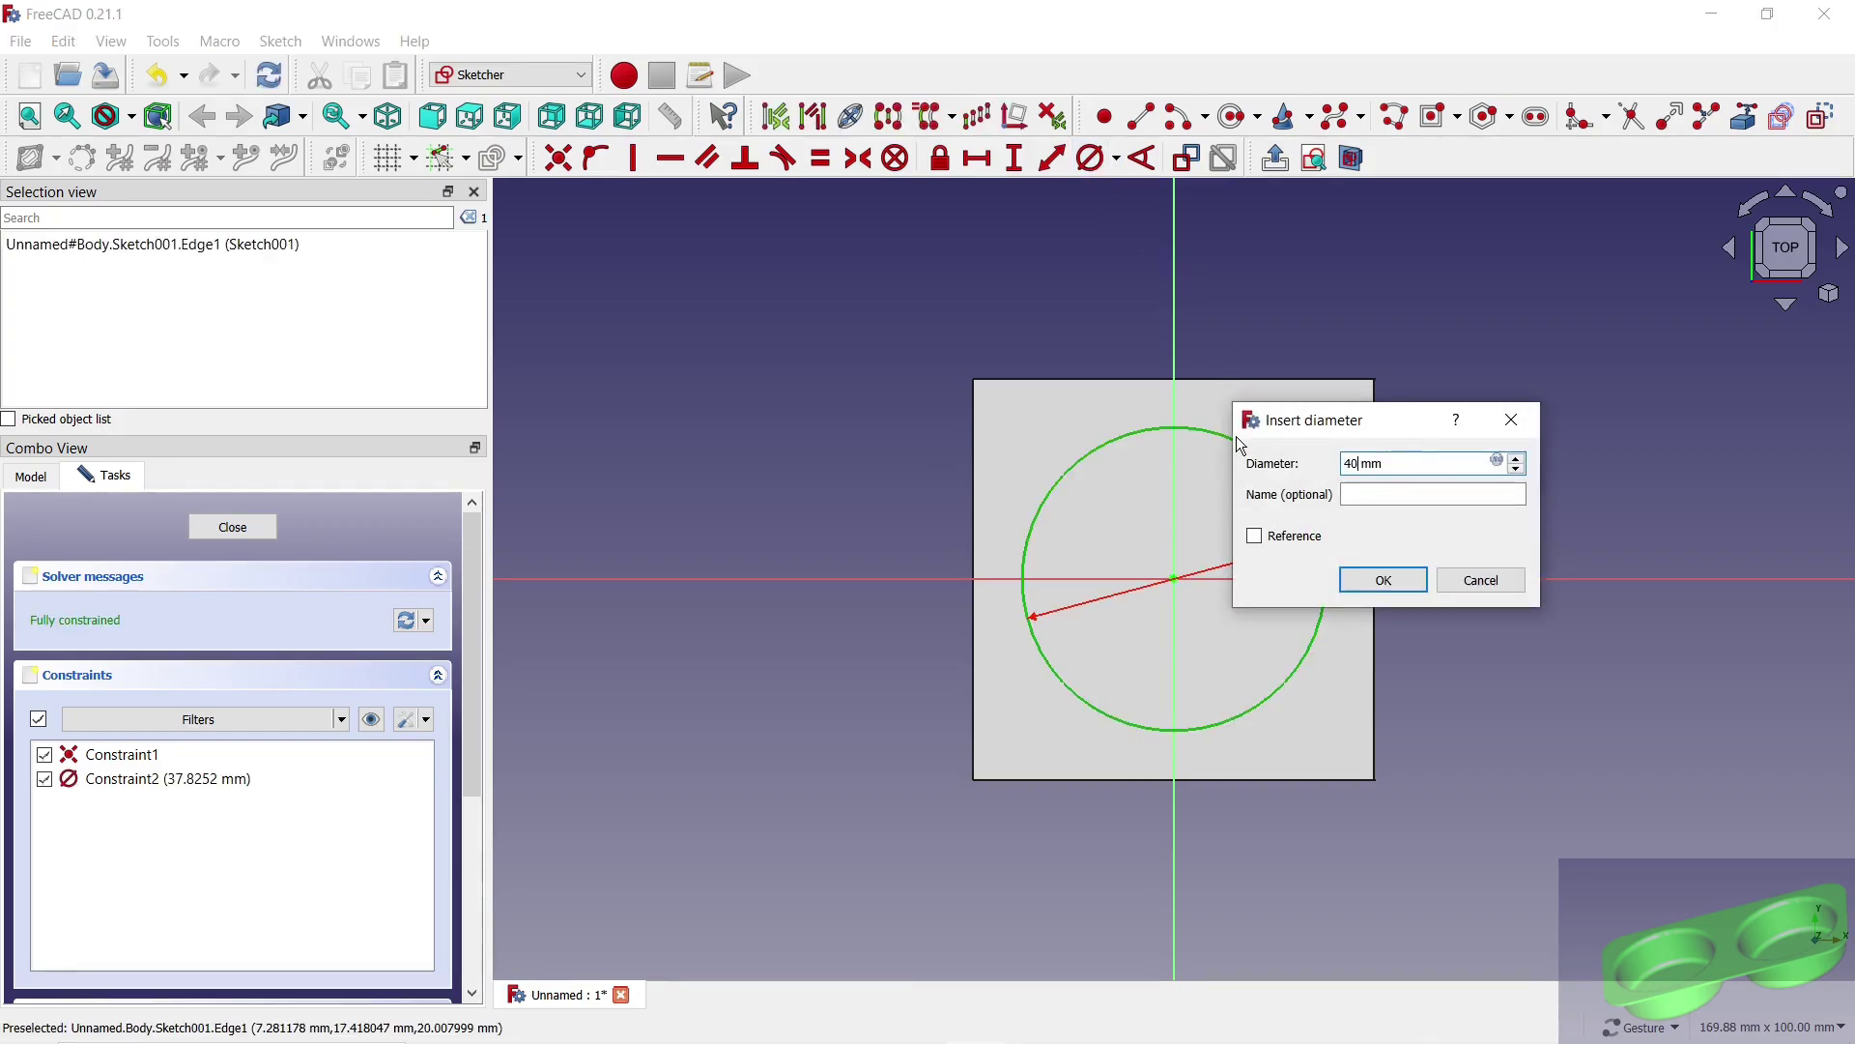
key(Return)
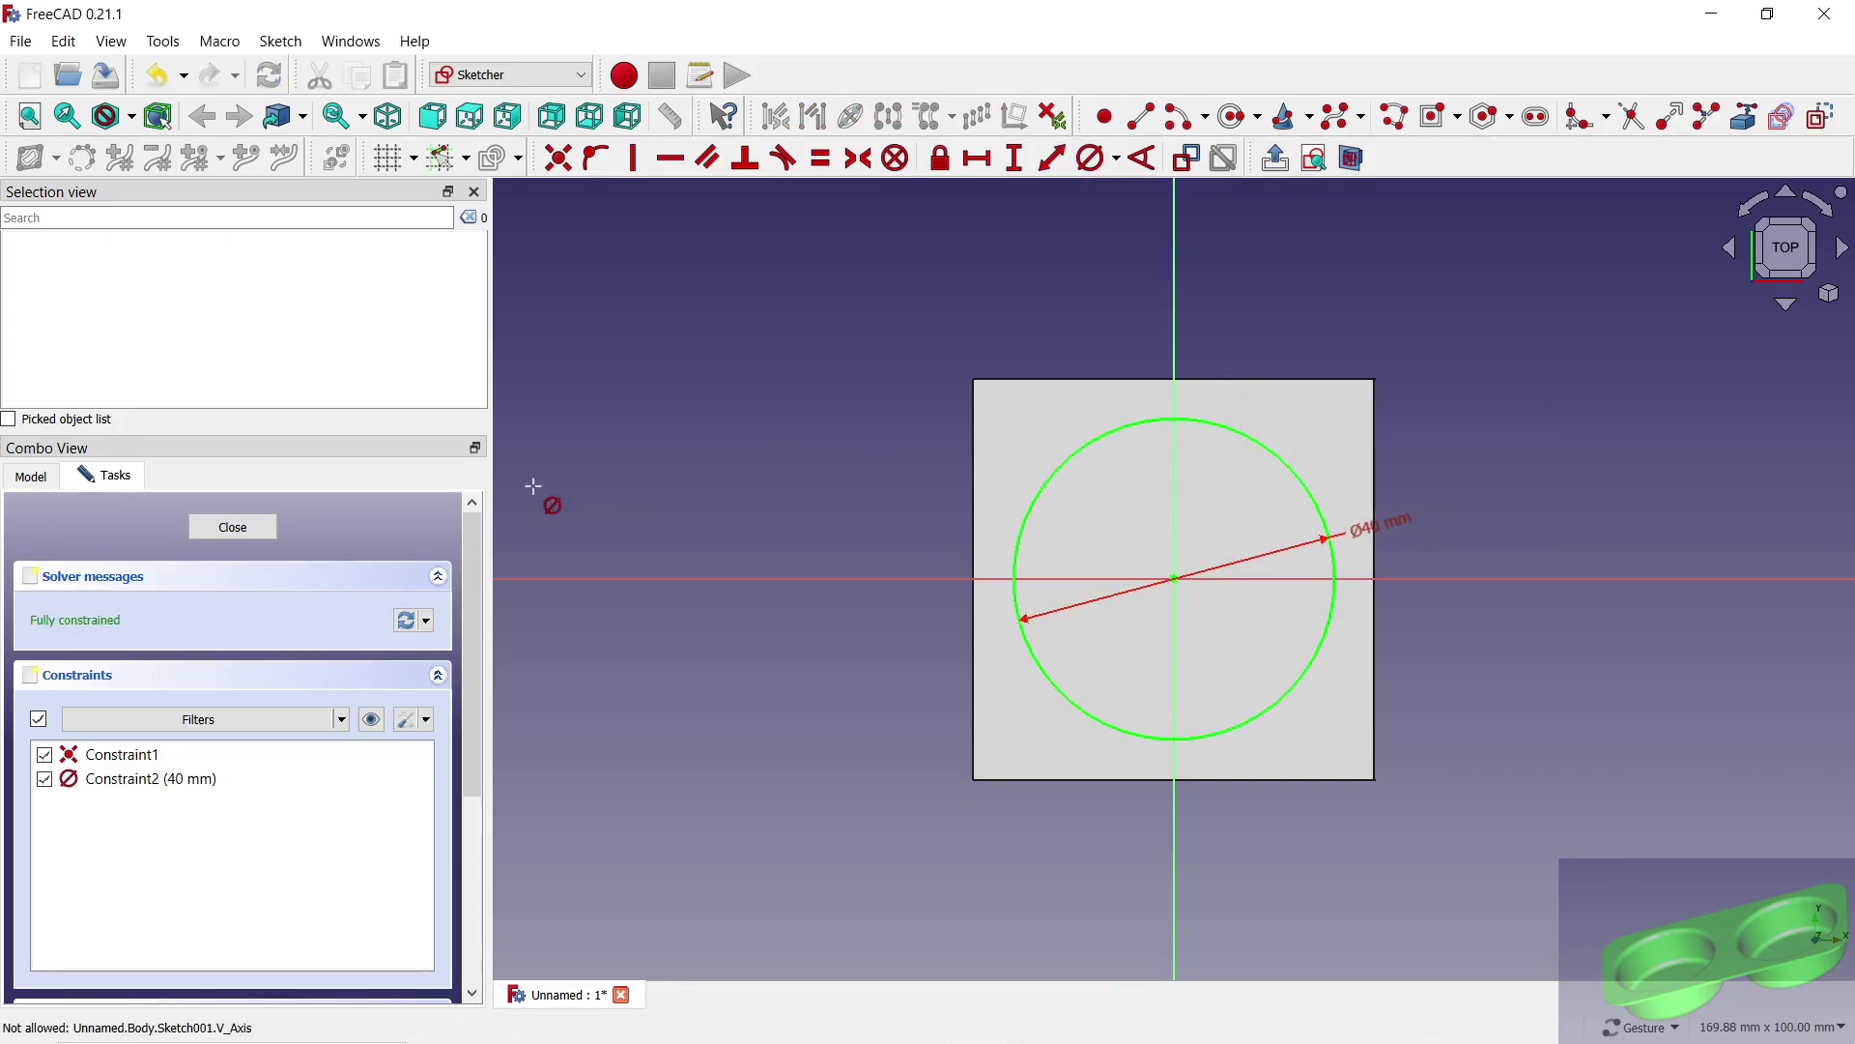
click(233, 527)
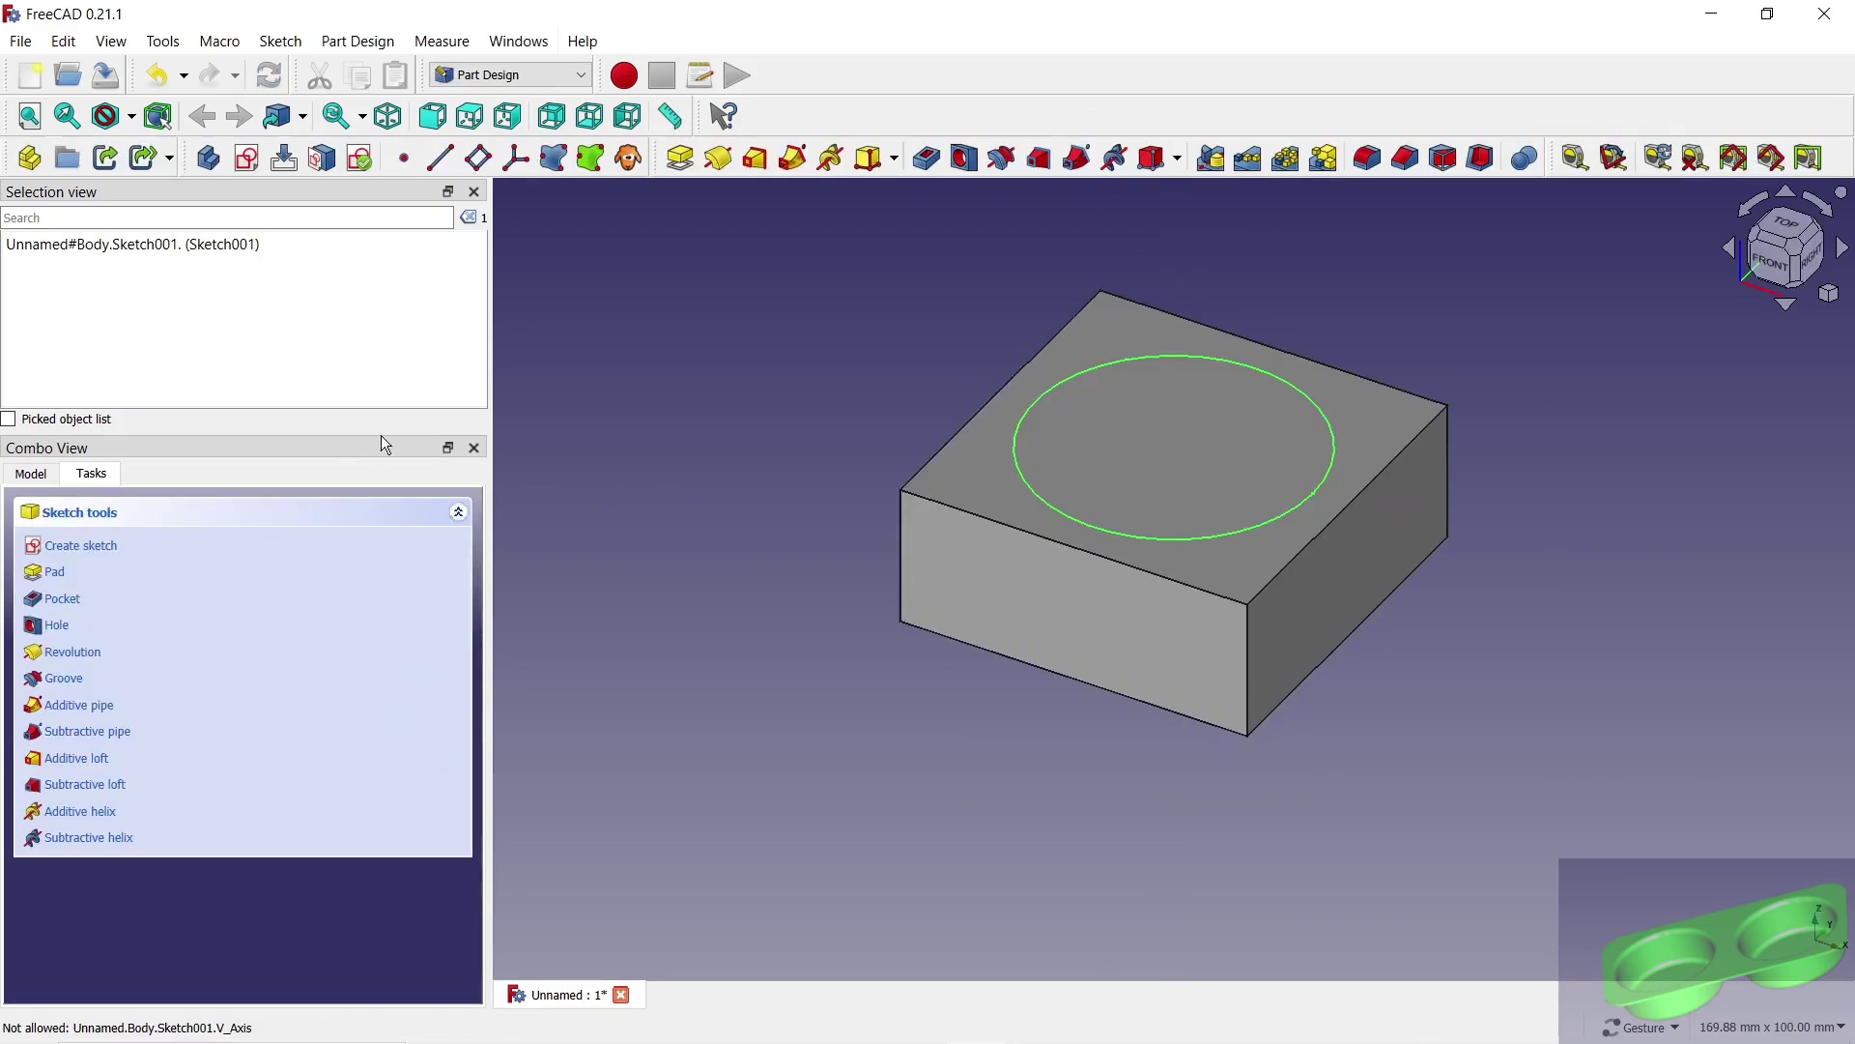
Step: Pocket the circle 15 mm deep into the block
click(925, 160)
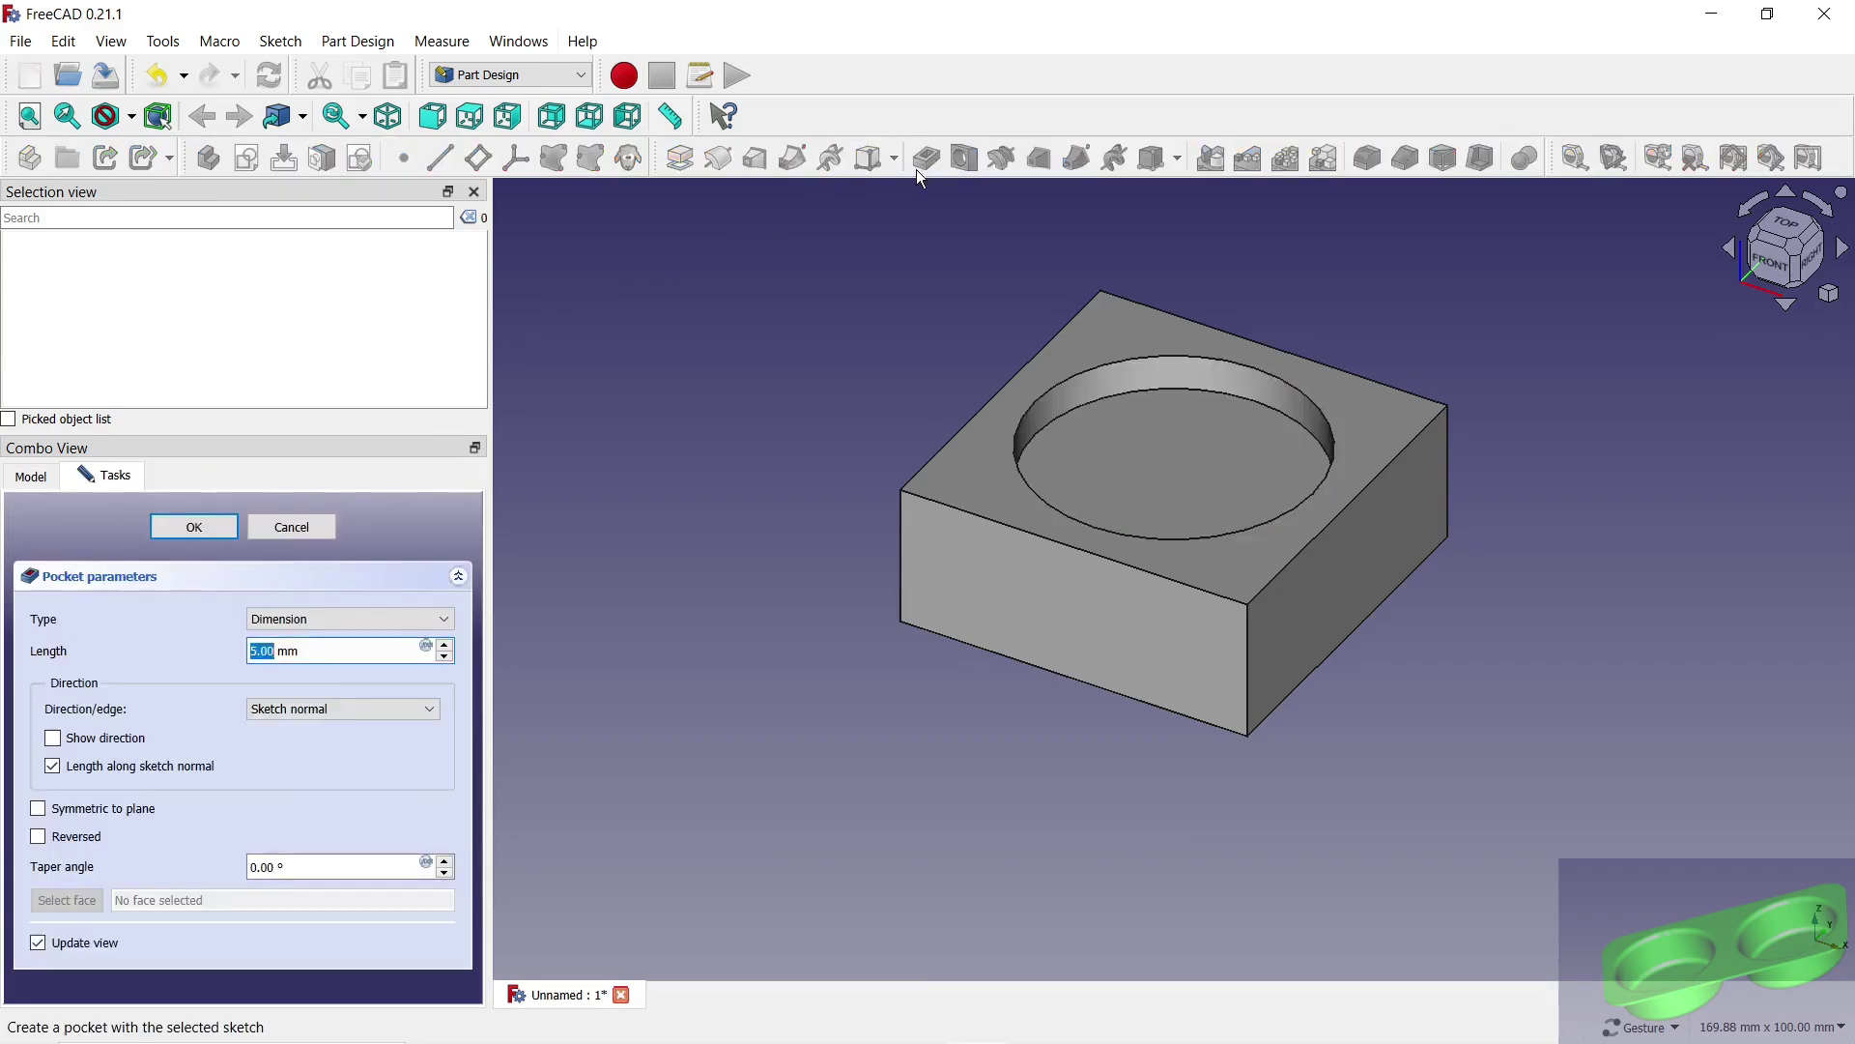
click(446, 645)
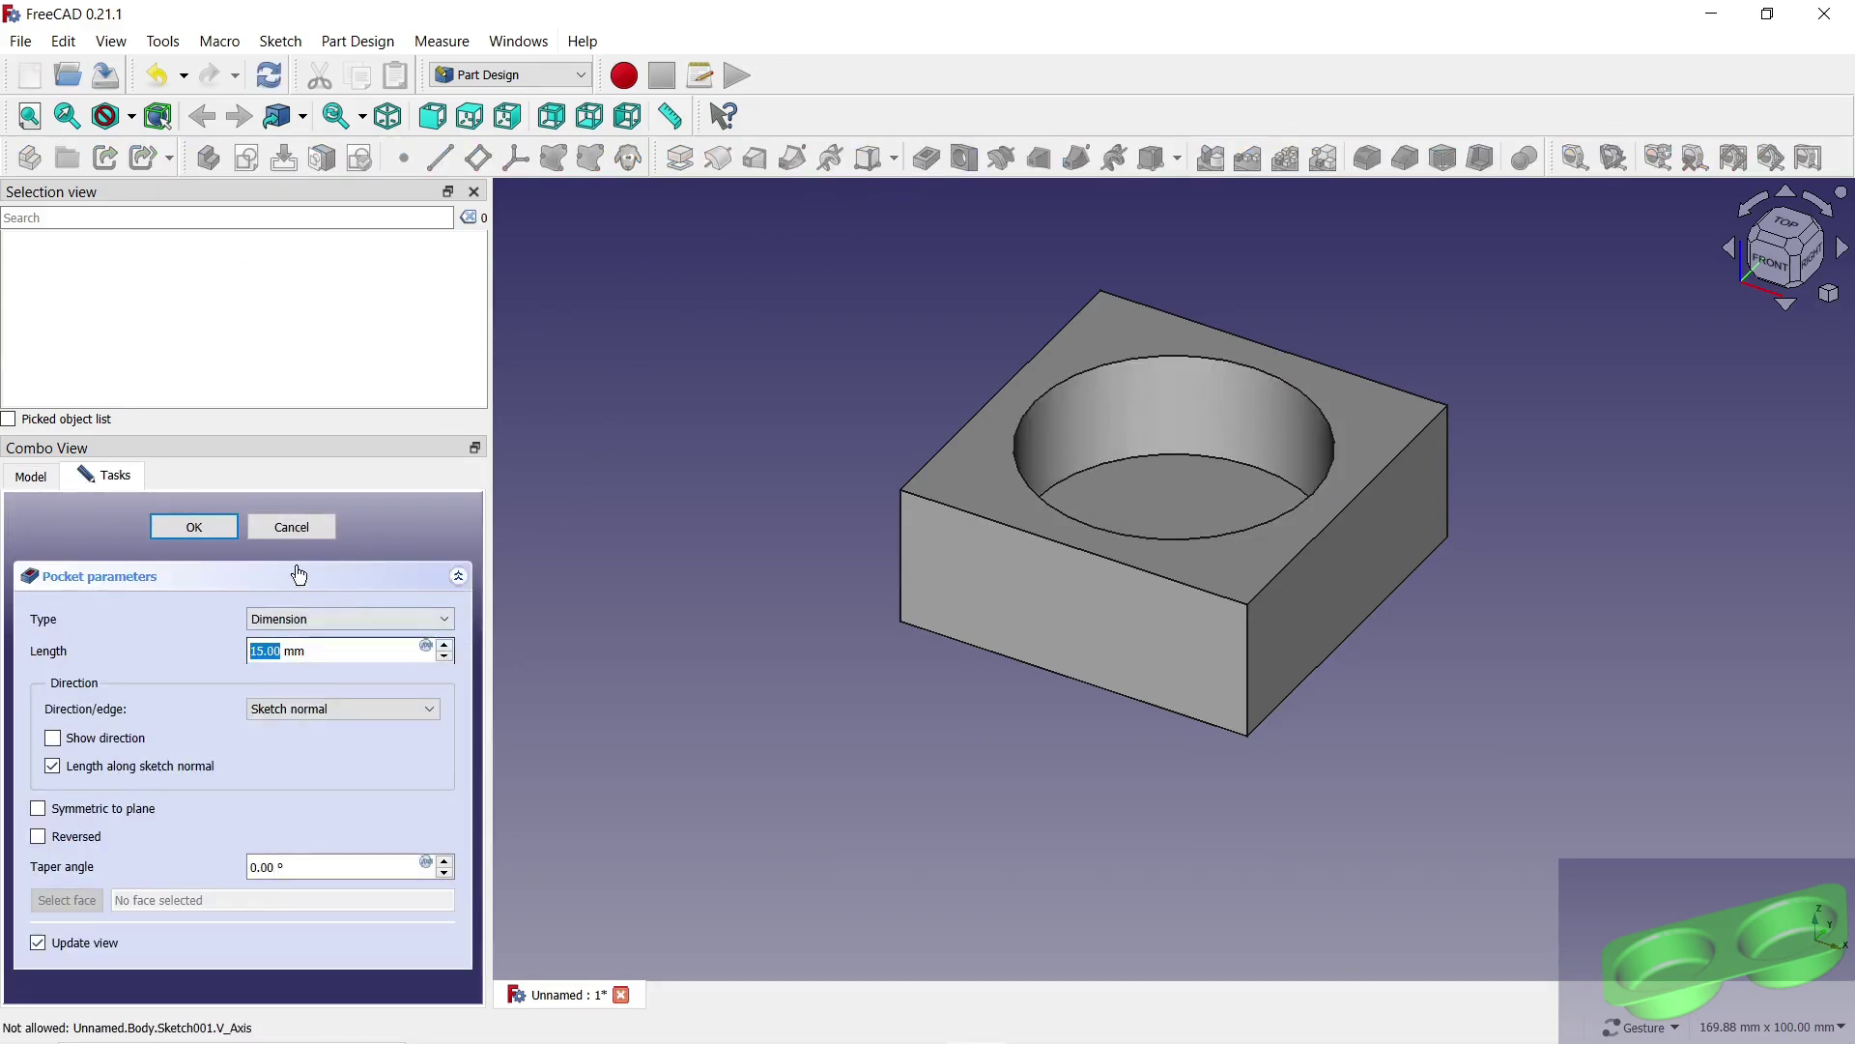
click(215, 529)
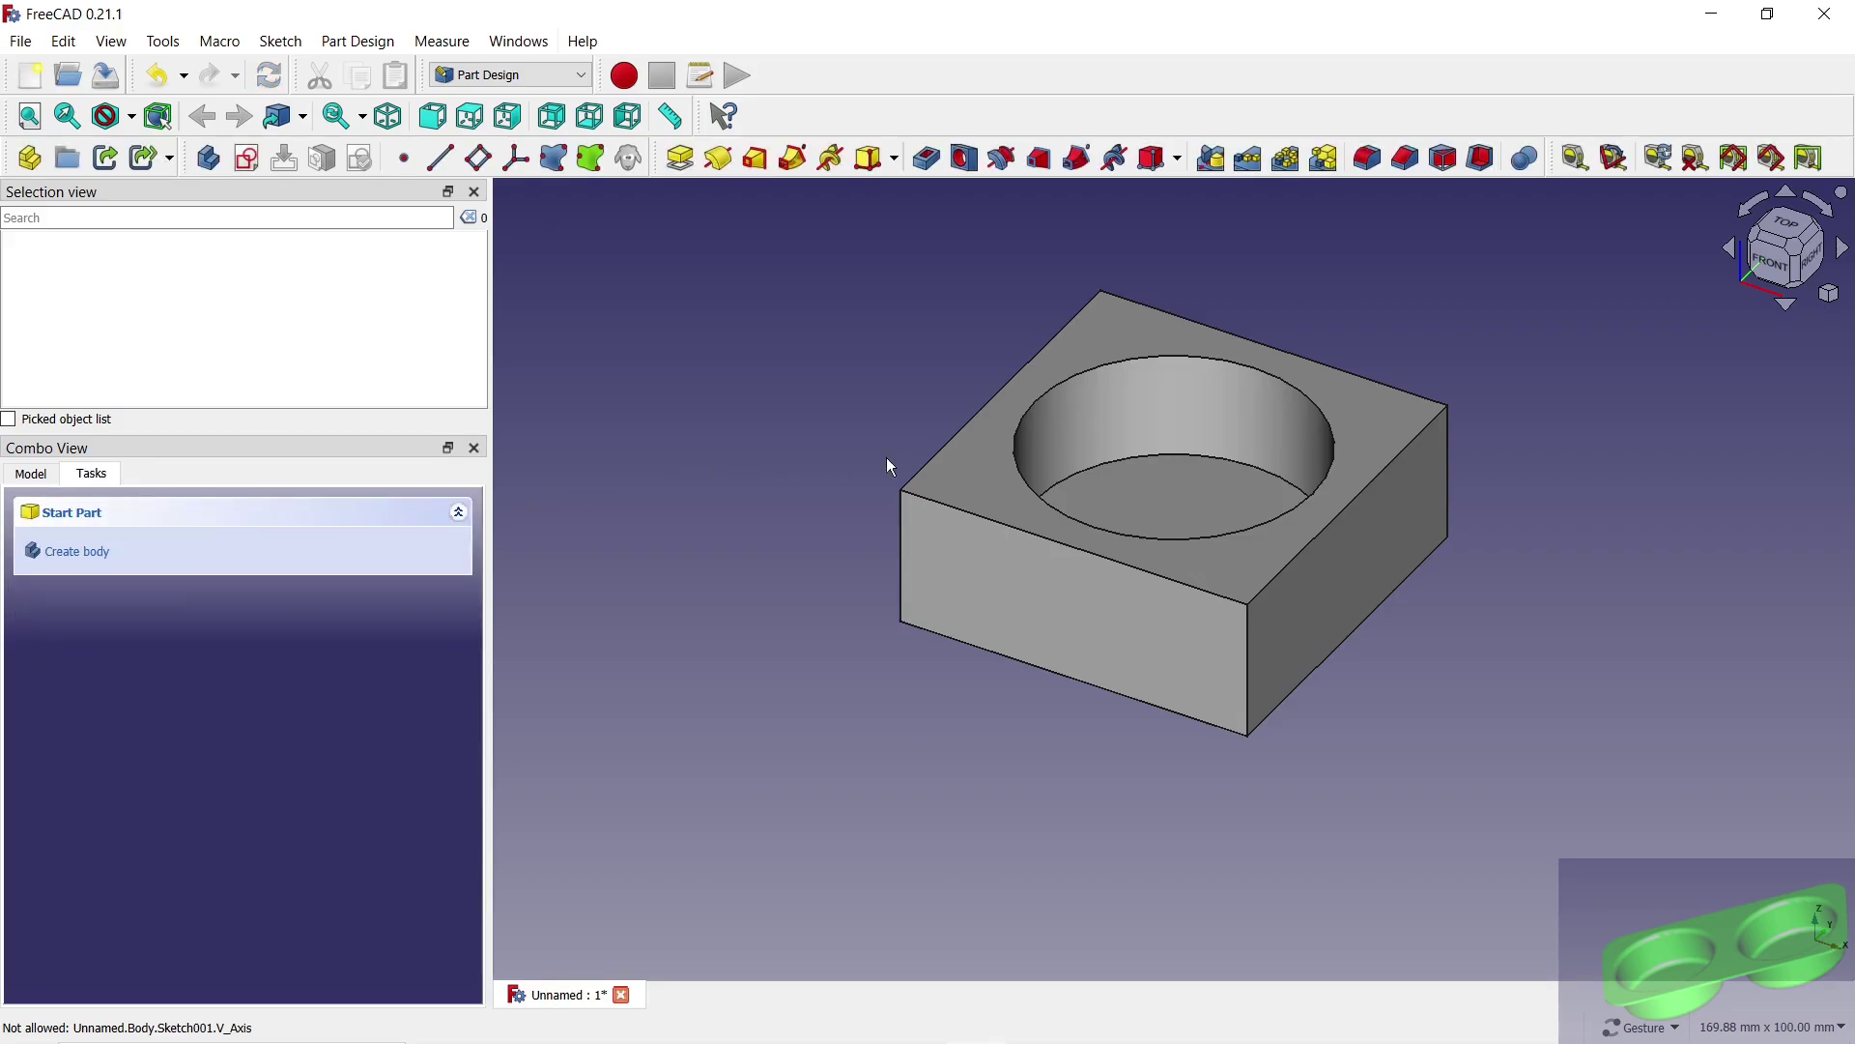
Step: Fillet the pocket's wall edges with a 2 mm radius
click(1076, 435)
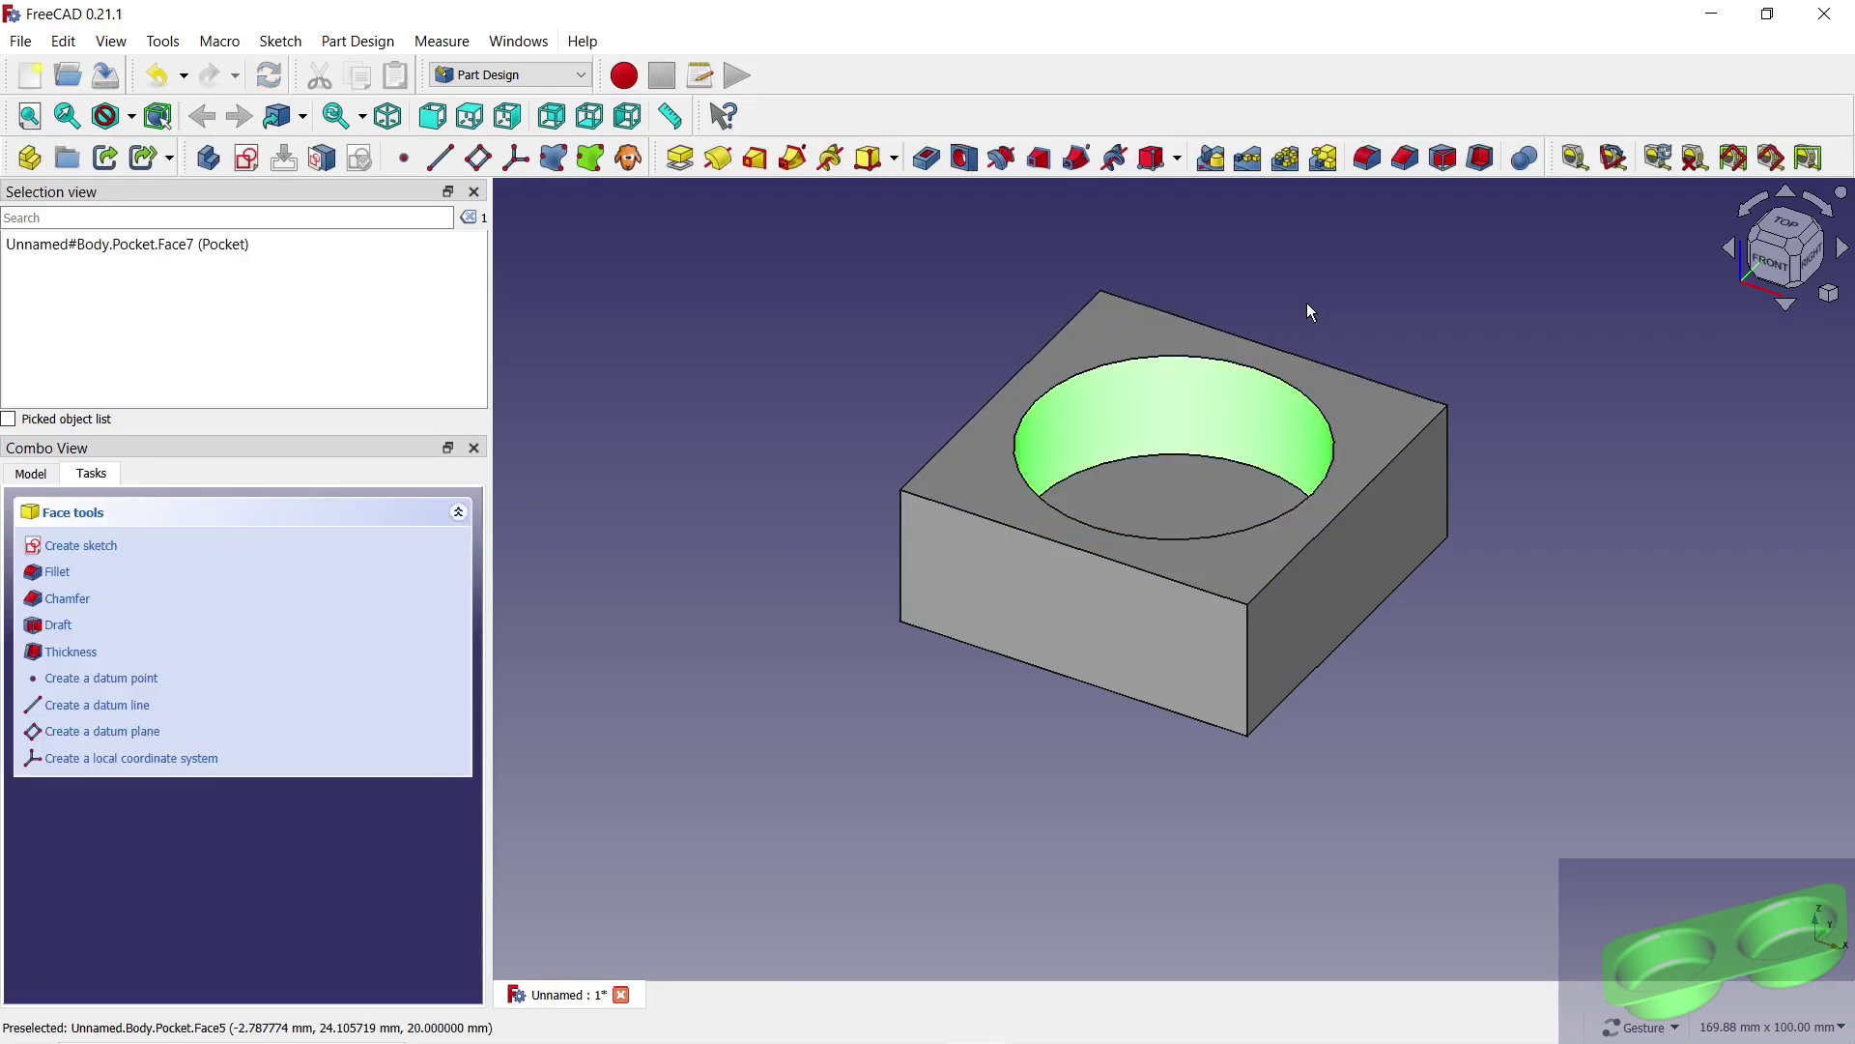
click(1370, 159)
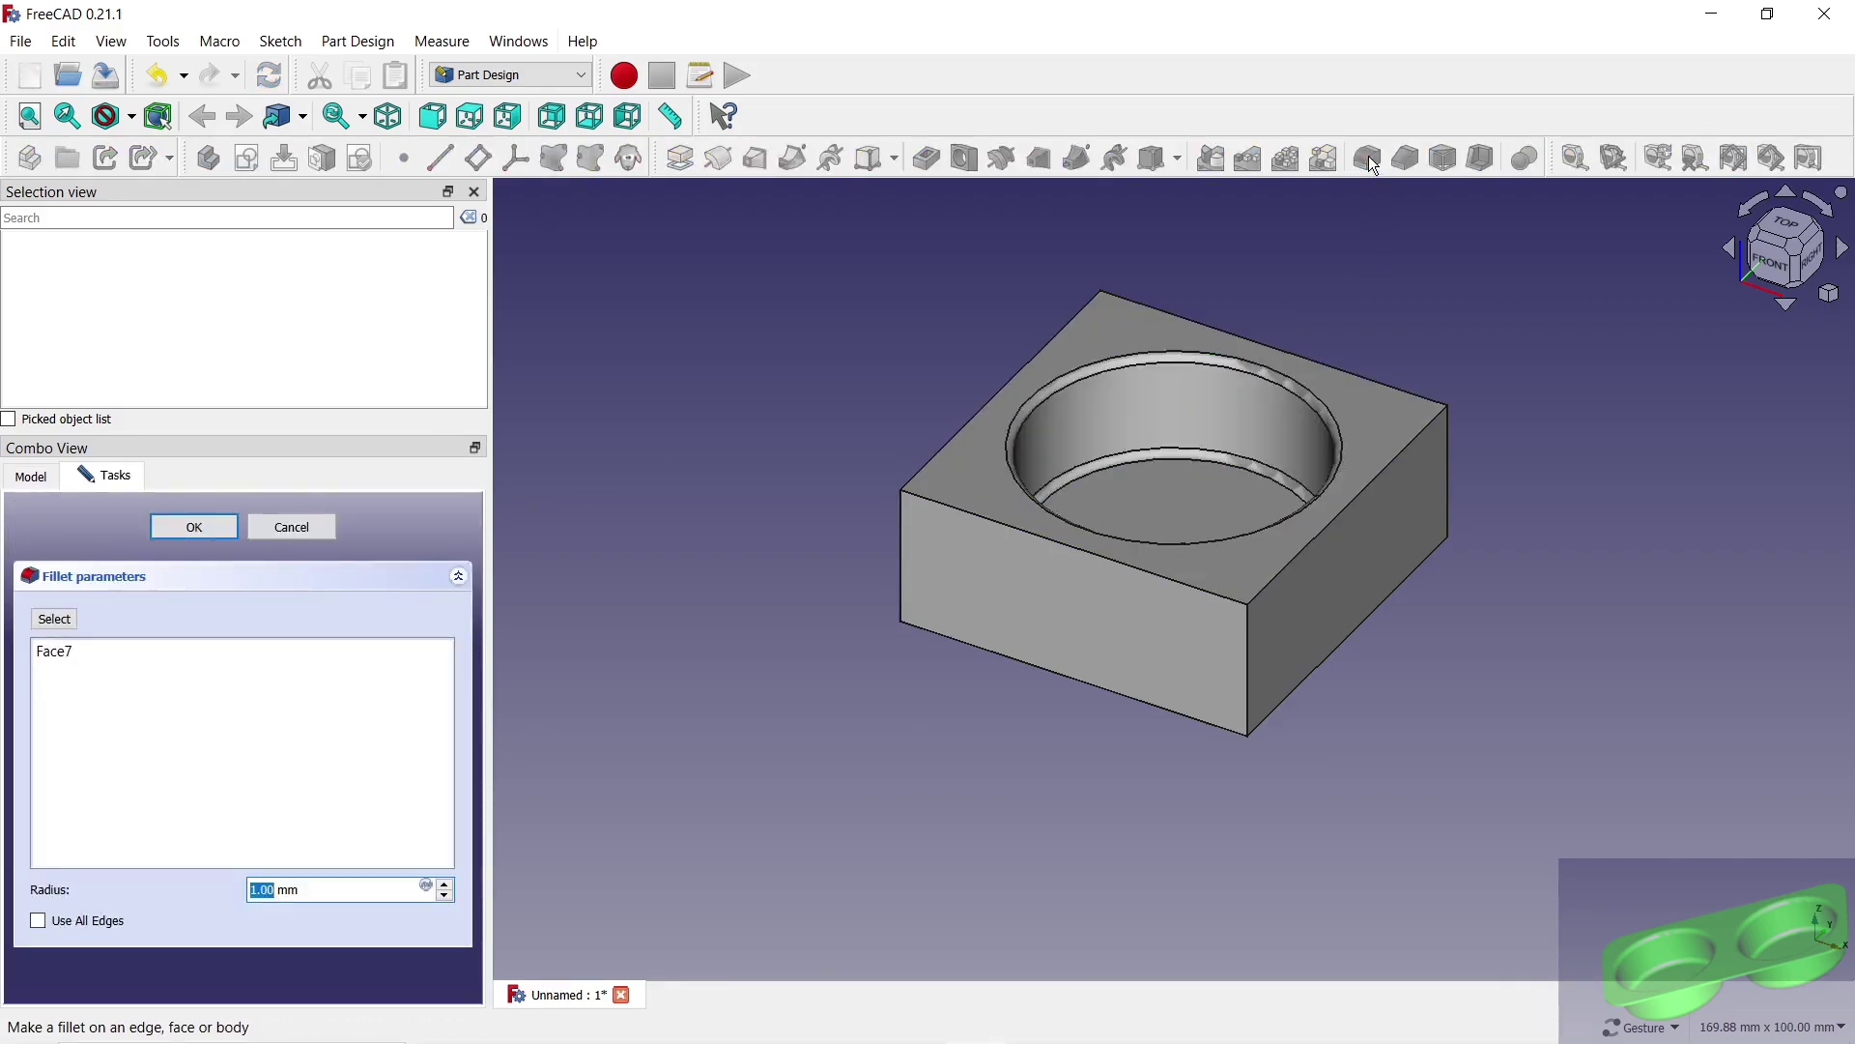
click(447, 887)
click(204, 532)
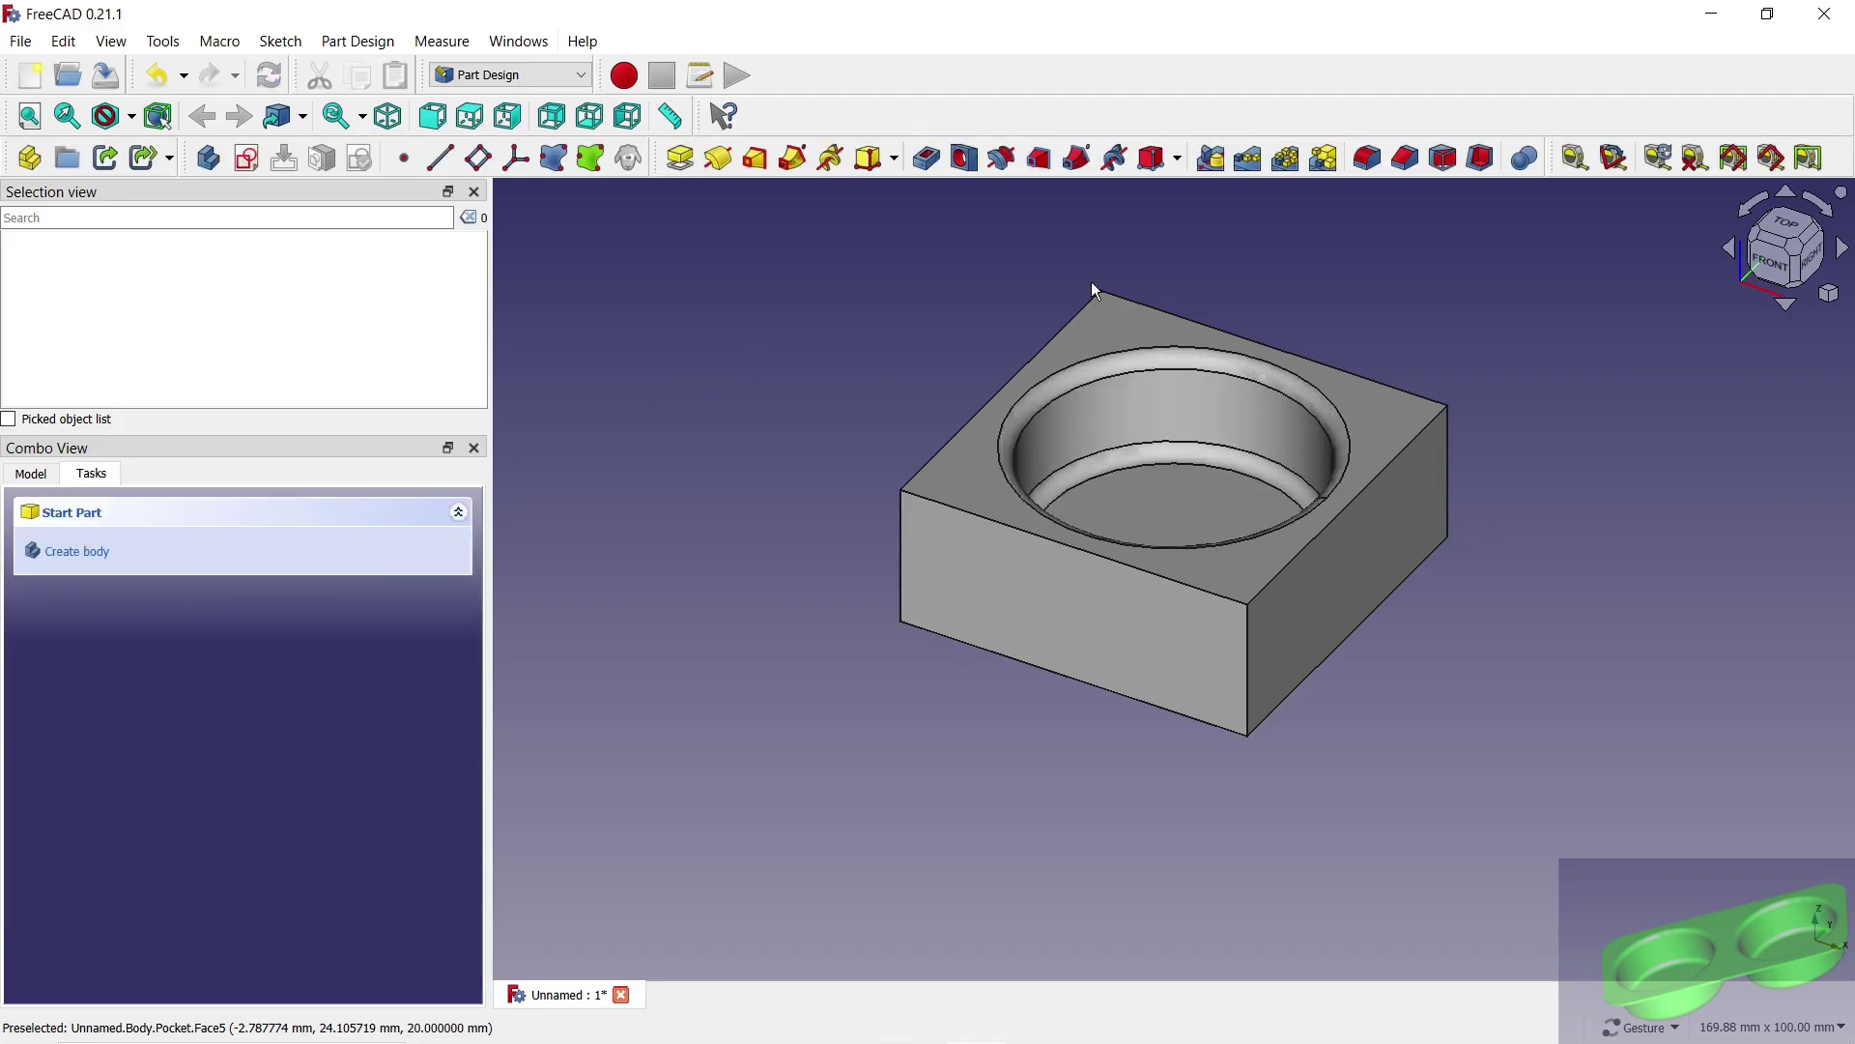
mouse_move(1092, 287)
mouse_down()
mouse_move(1263, 323)
mouse_move(1346, 448)
mouse_move(1308, 282)
mouse_move(1255, 346)
mouse_up()
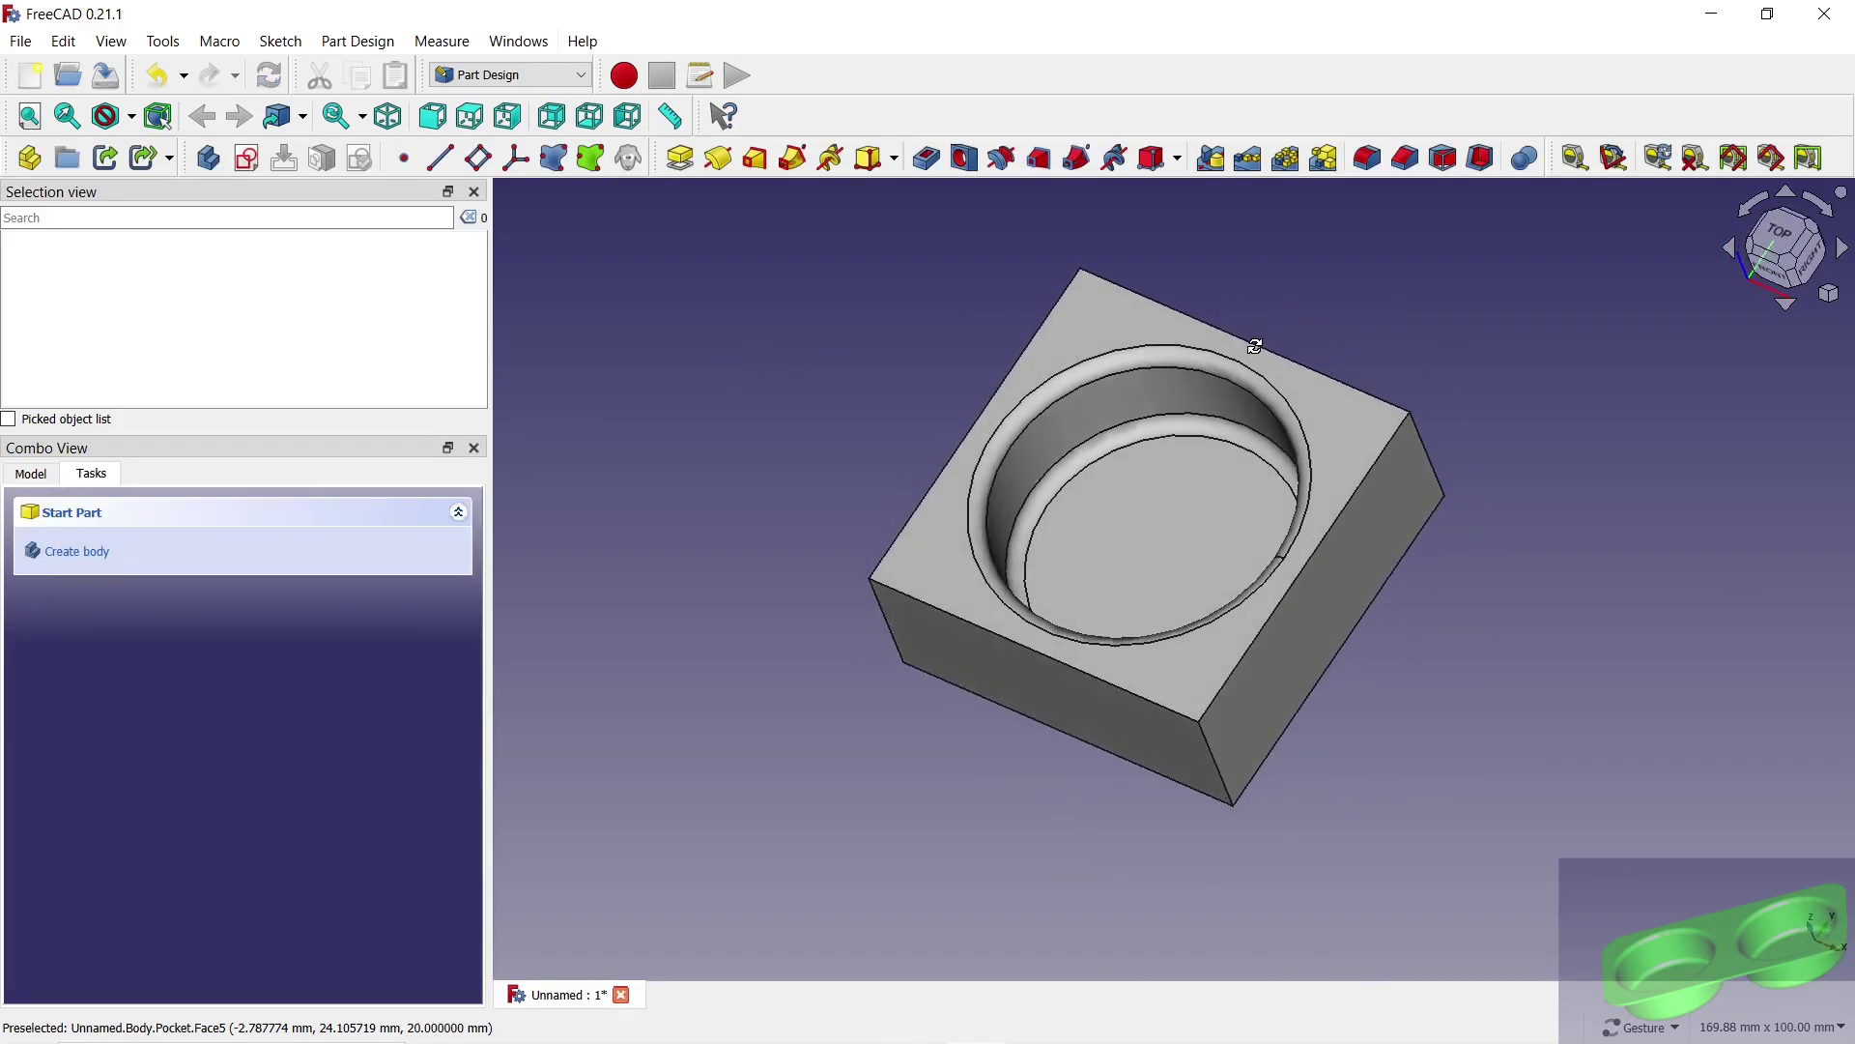
Step: Linear-pattern the Pad, Pocket and Fillet with 2 occurrences over 50 mm along the horizontal axis
click(32, 474)
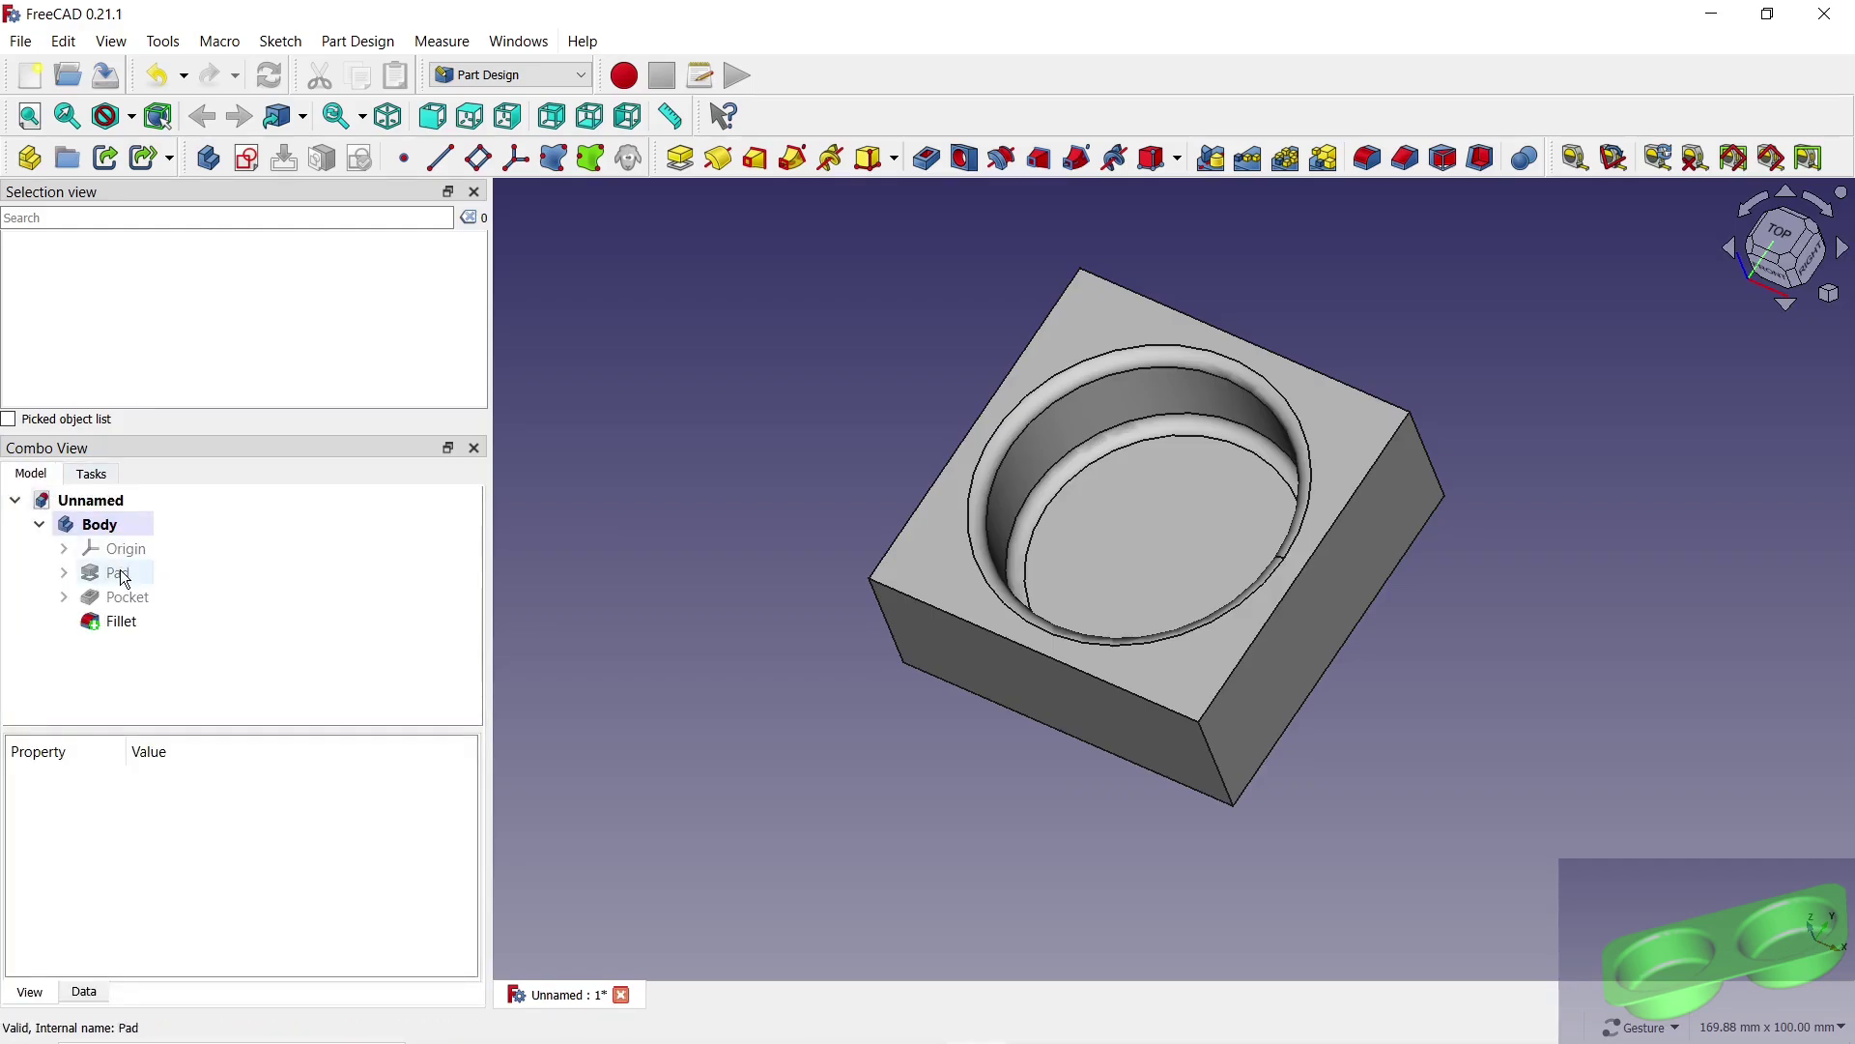
click(124, 577)
ctrl+click(126, 601)
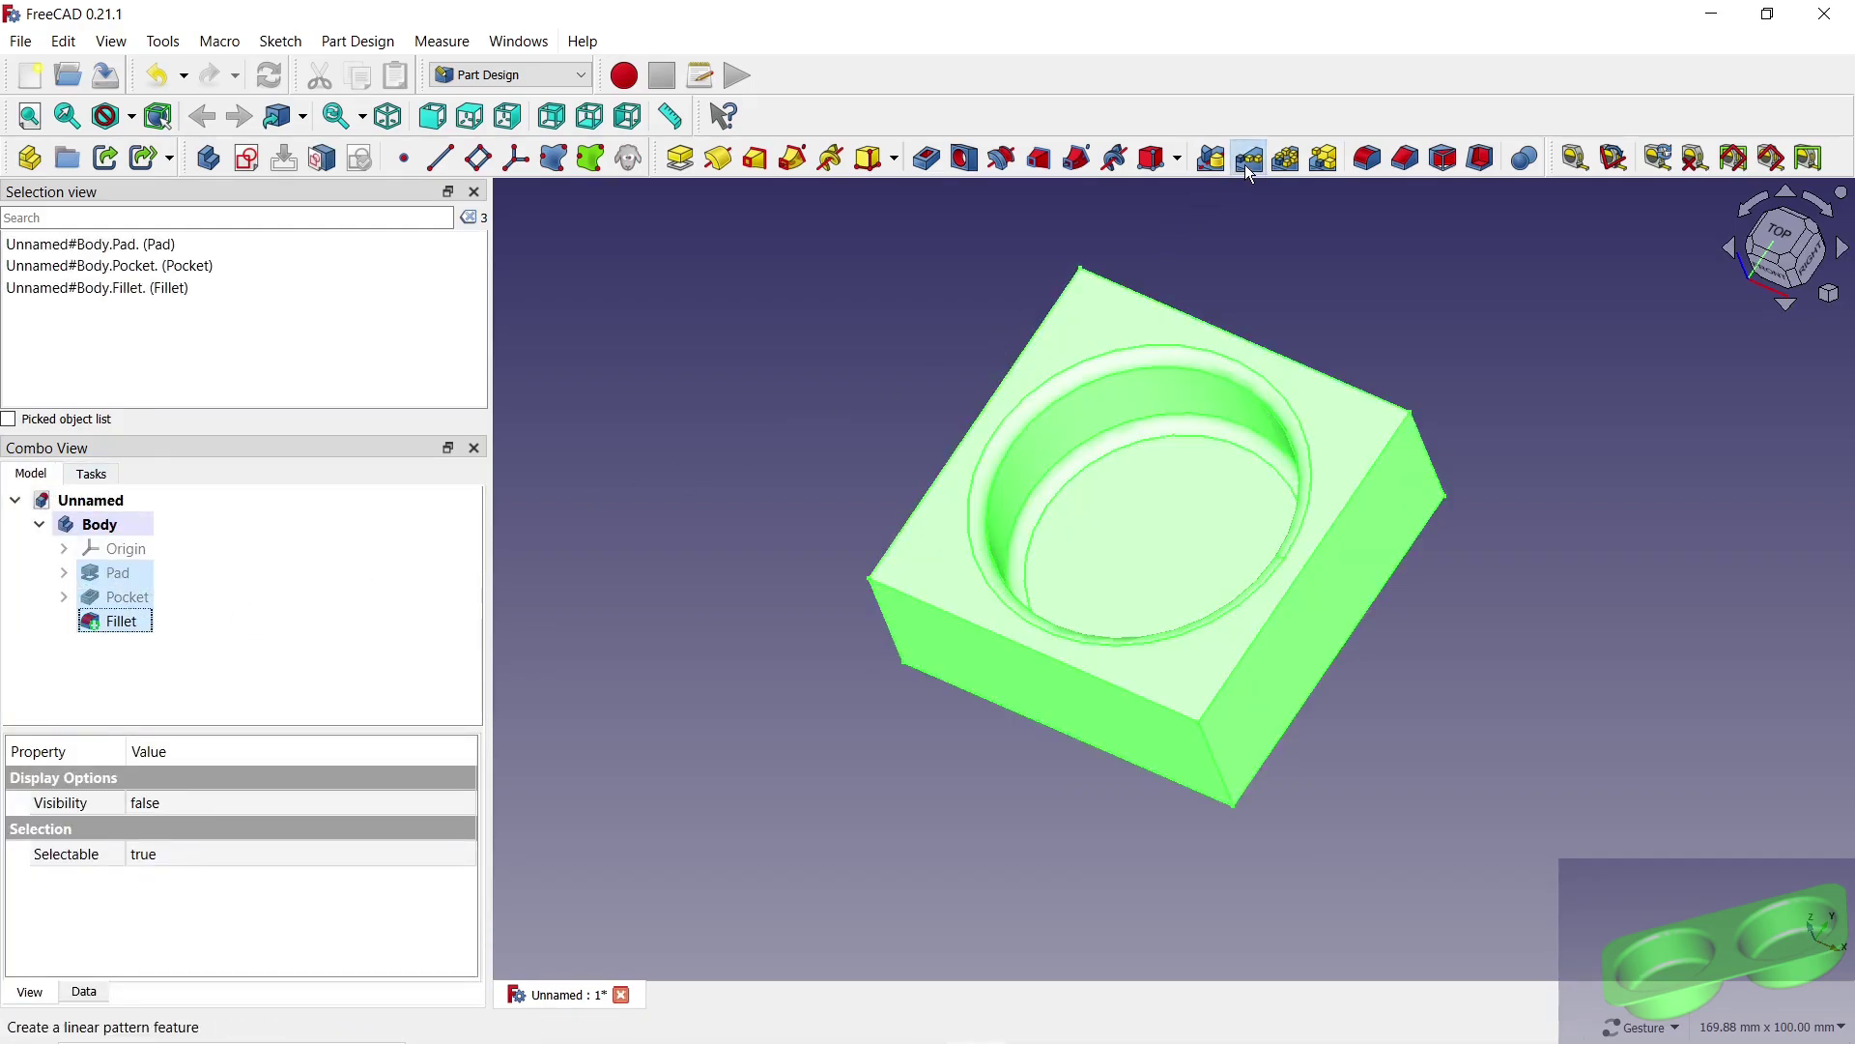
click(1246, 158)
scroll(865, 346, down, 2)
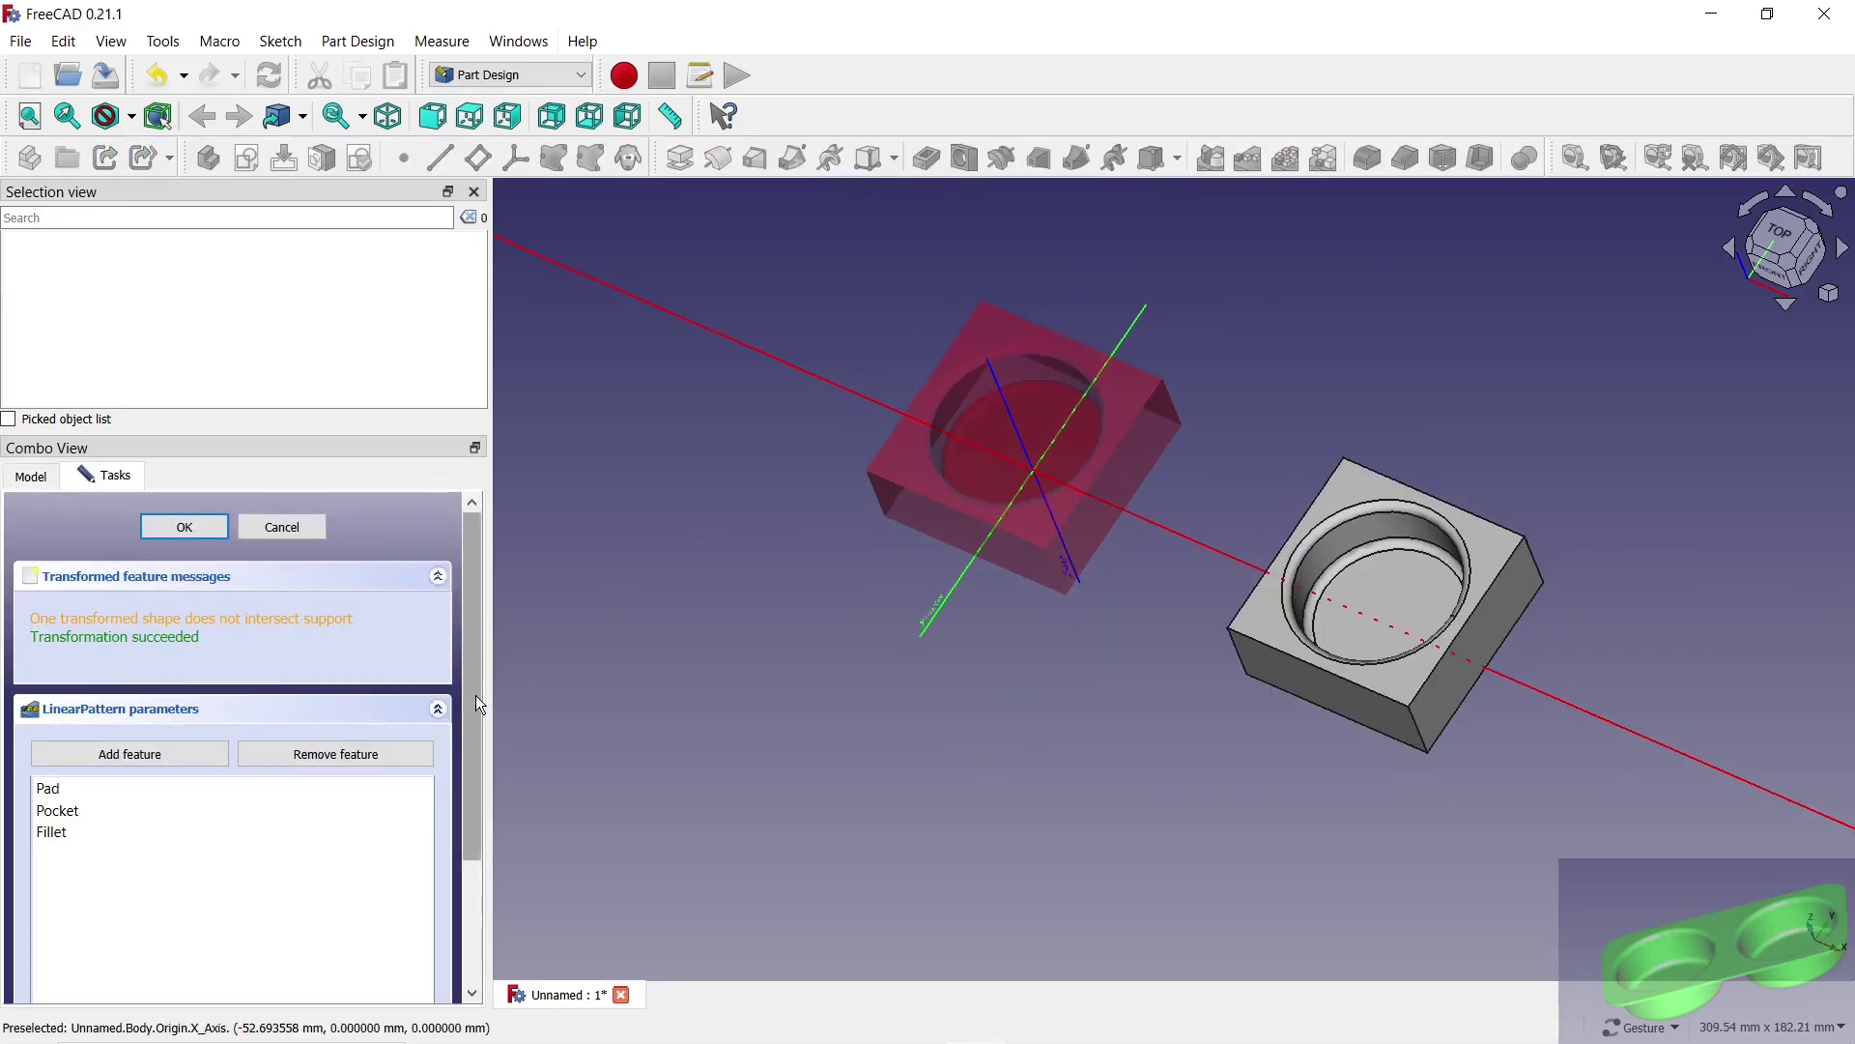
scroll(476, 694, down, 3)
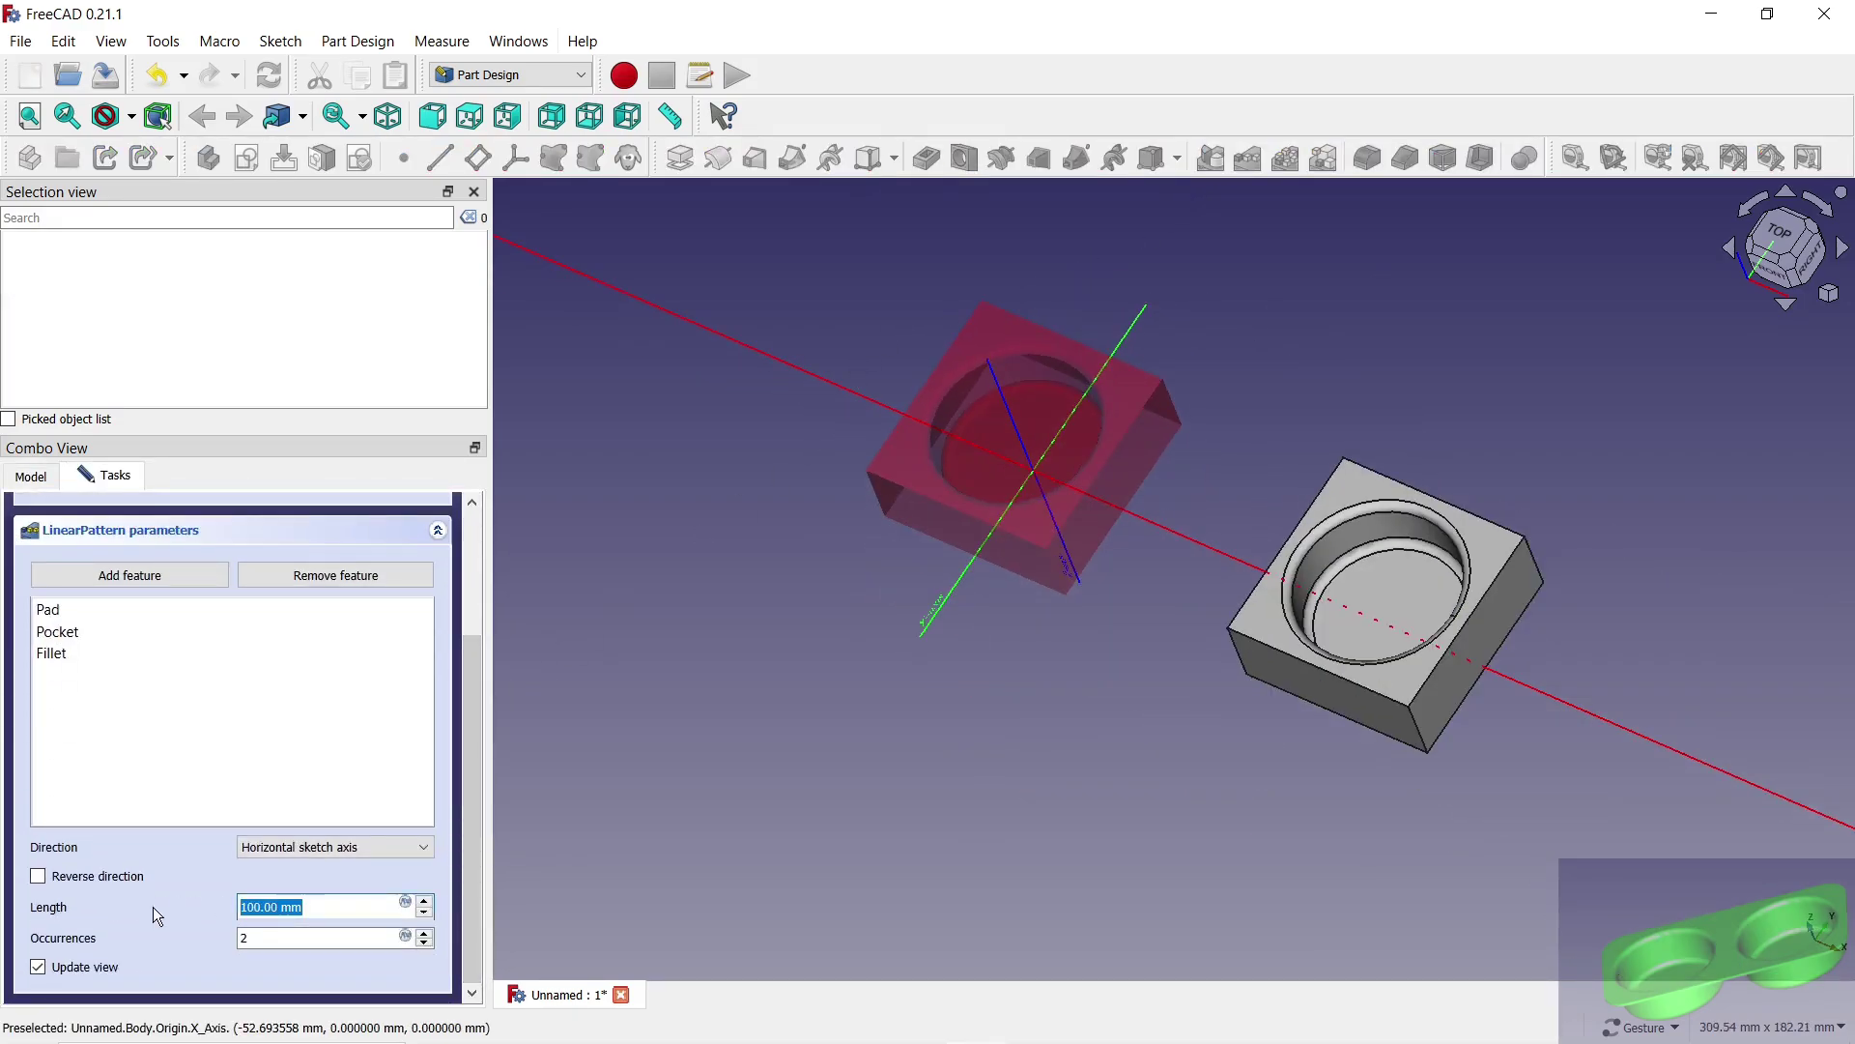
text(50)
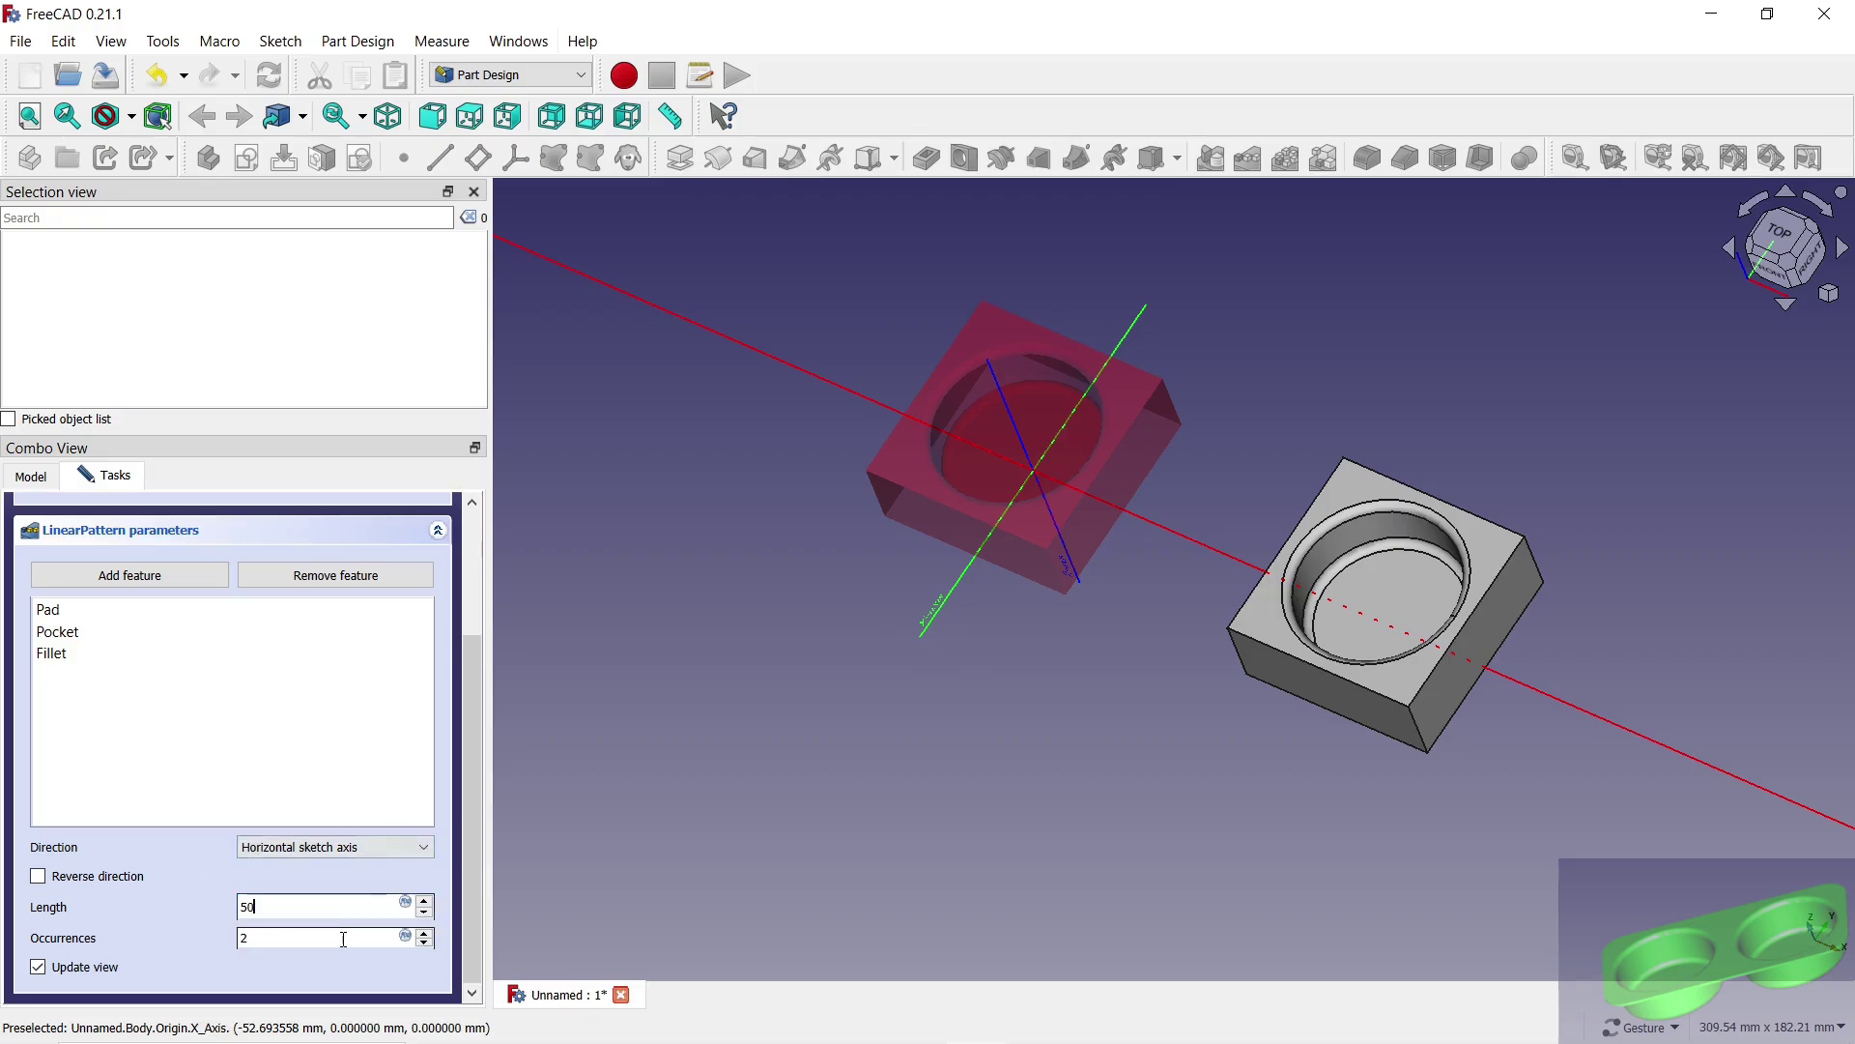
scroll(471, 828, up, 5)
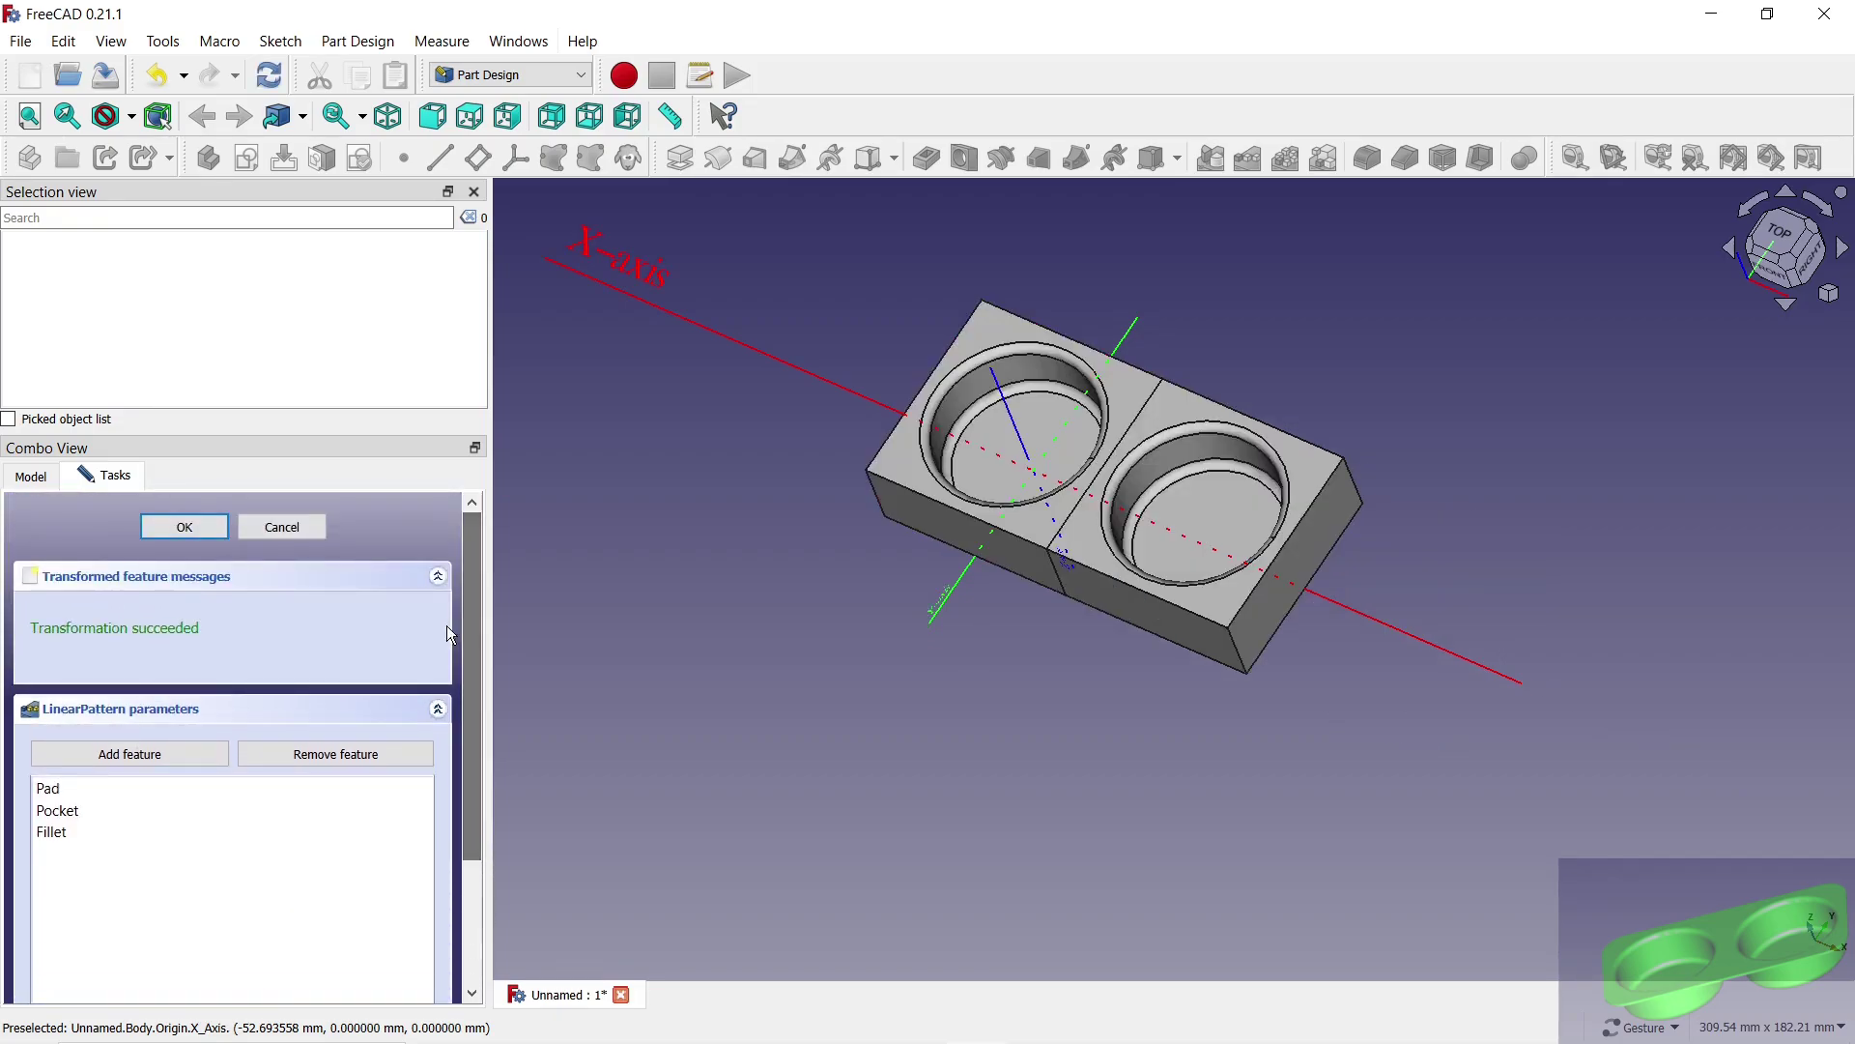
click(183, 526)
Step: Set the LinearPattern's Refine property to true in its Data properties
click(160, 648)
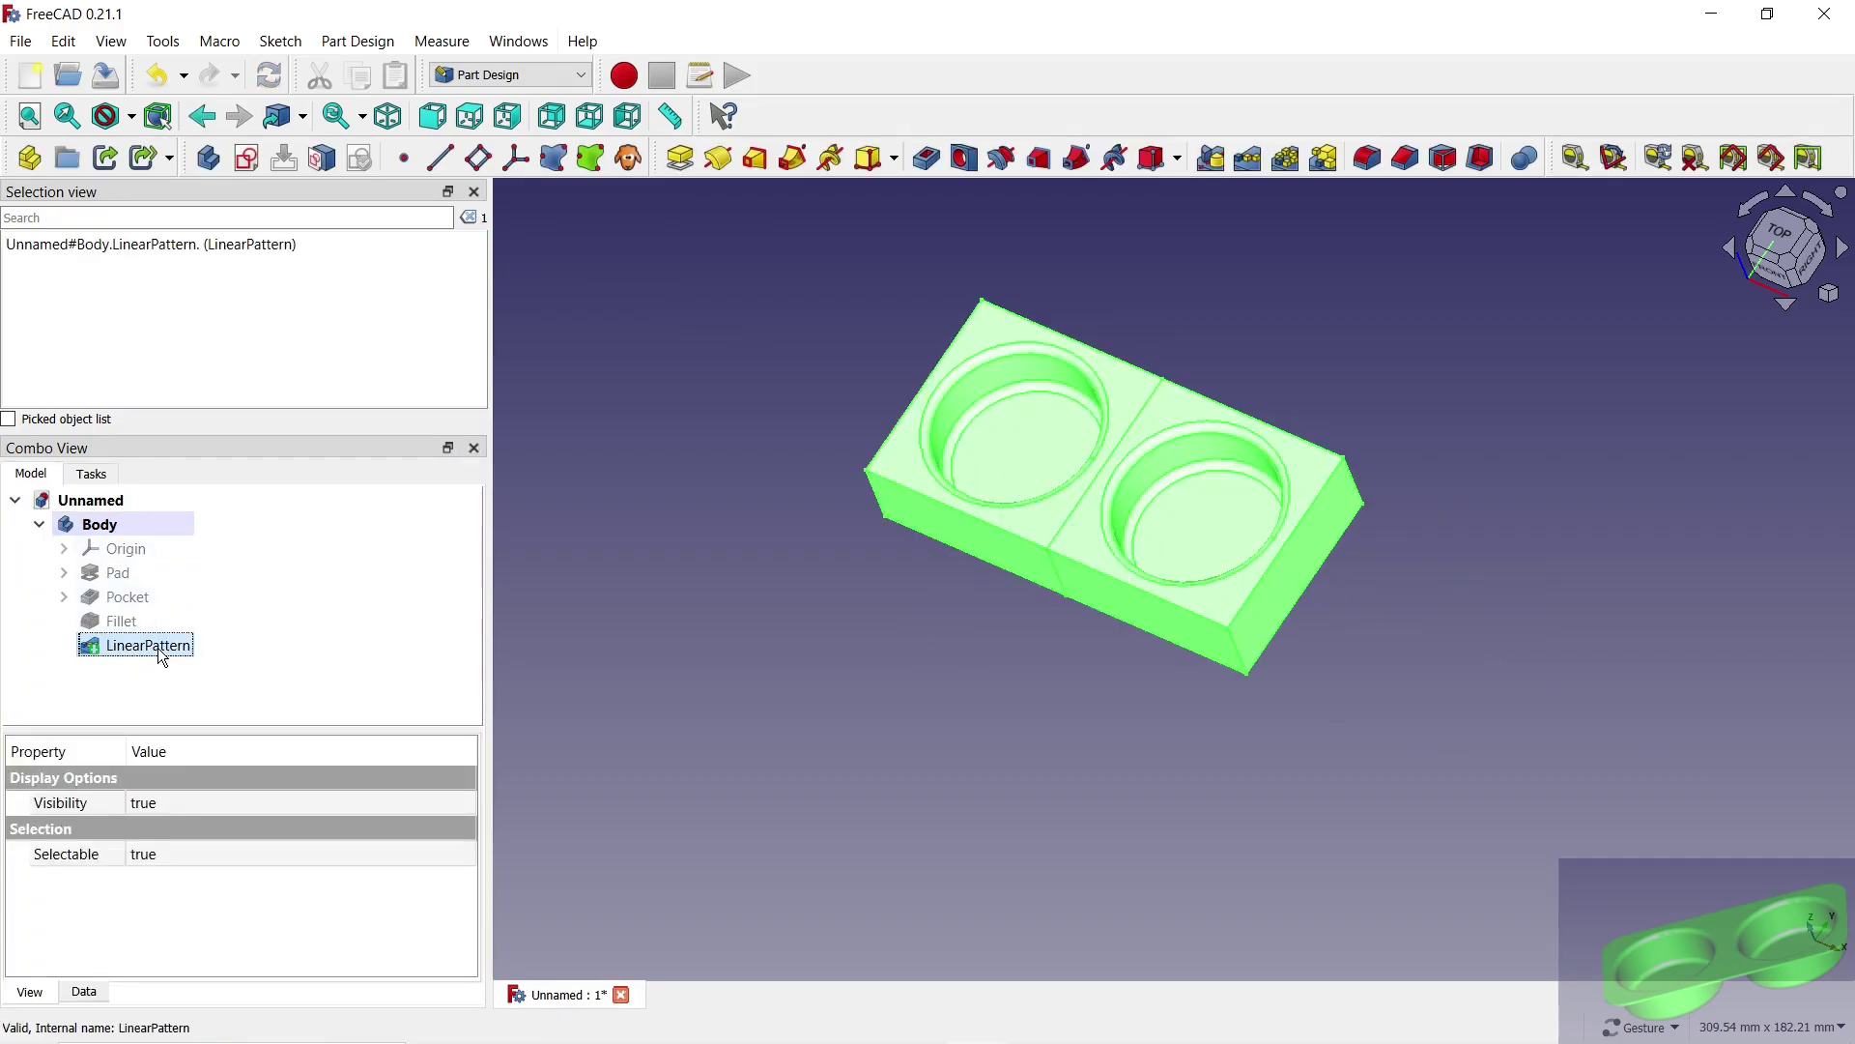
click(85, 995)
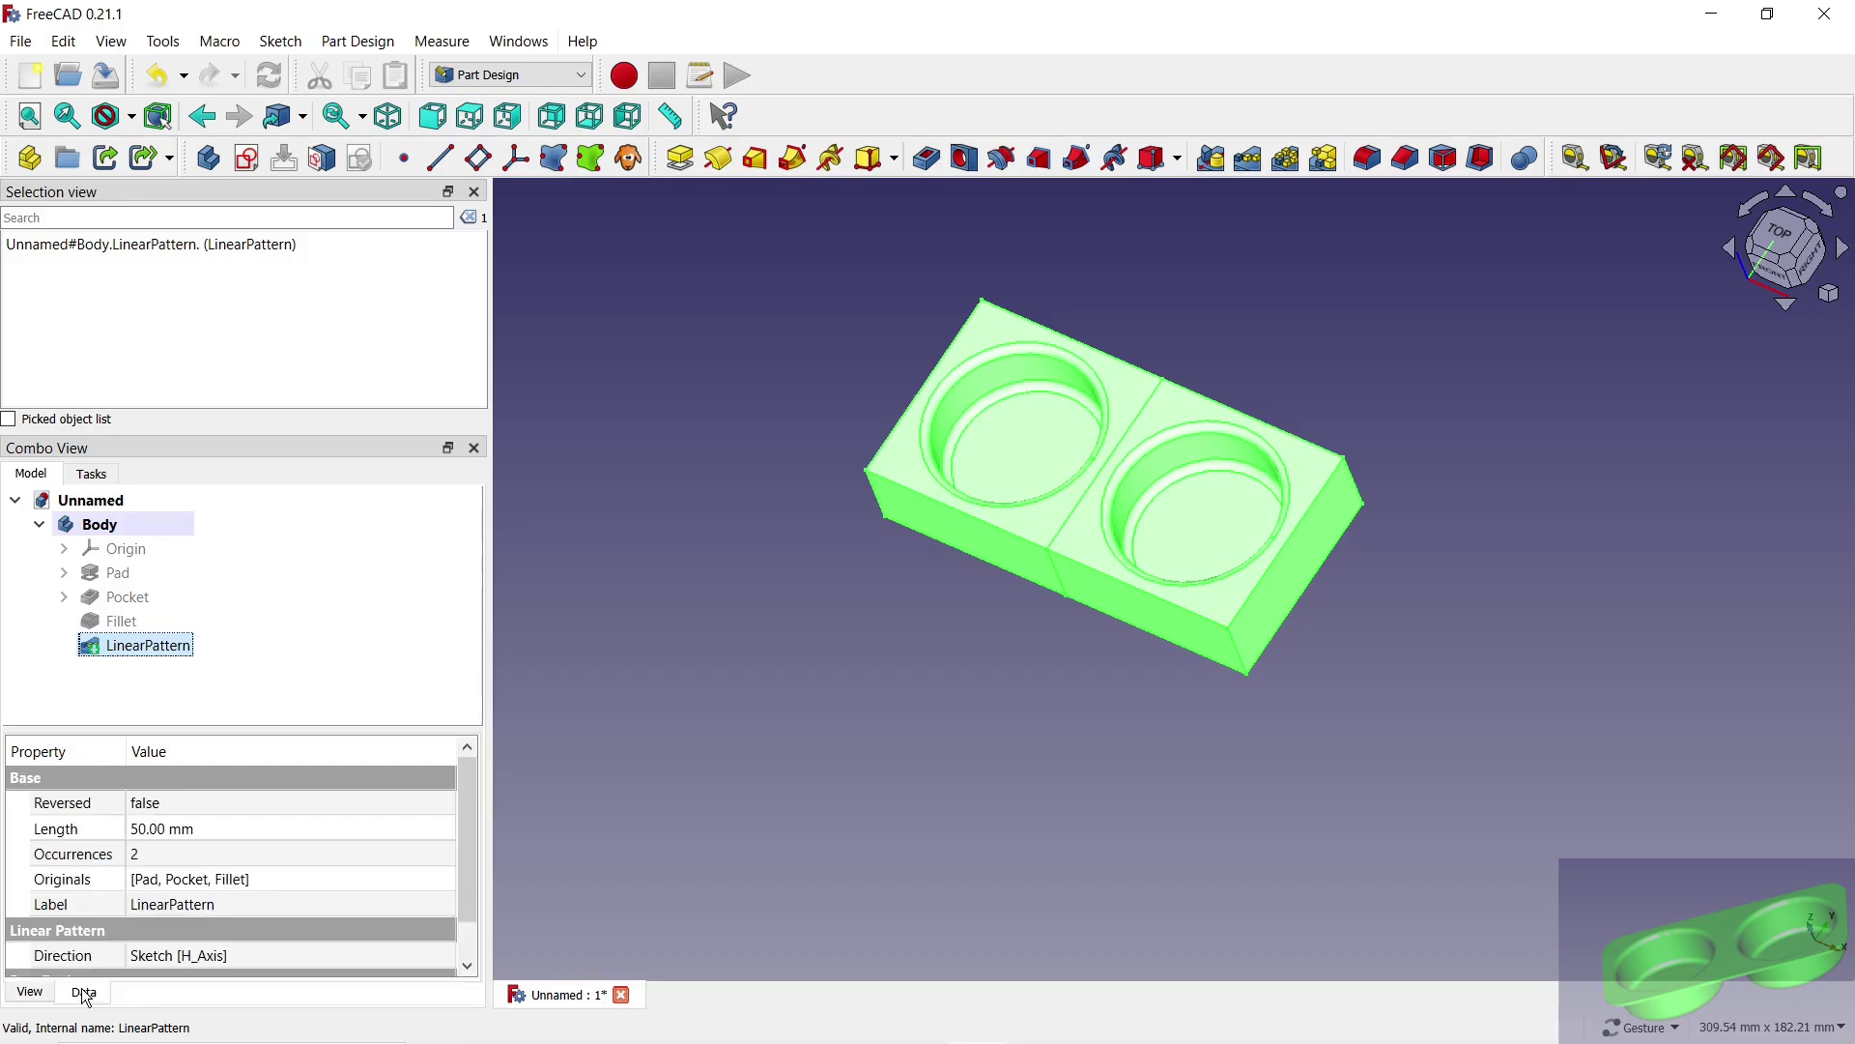
scroll(245, 861, down, 1)
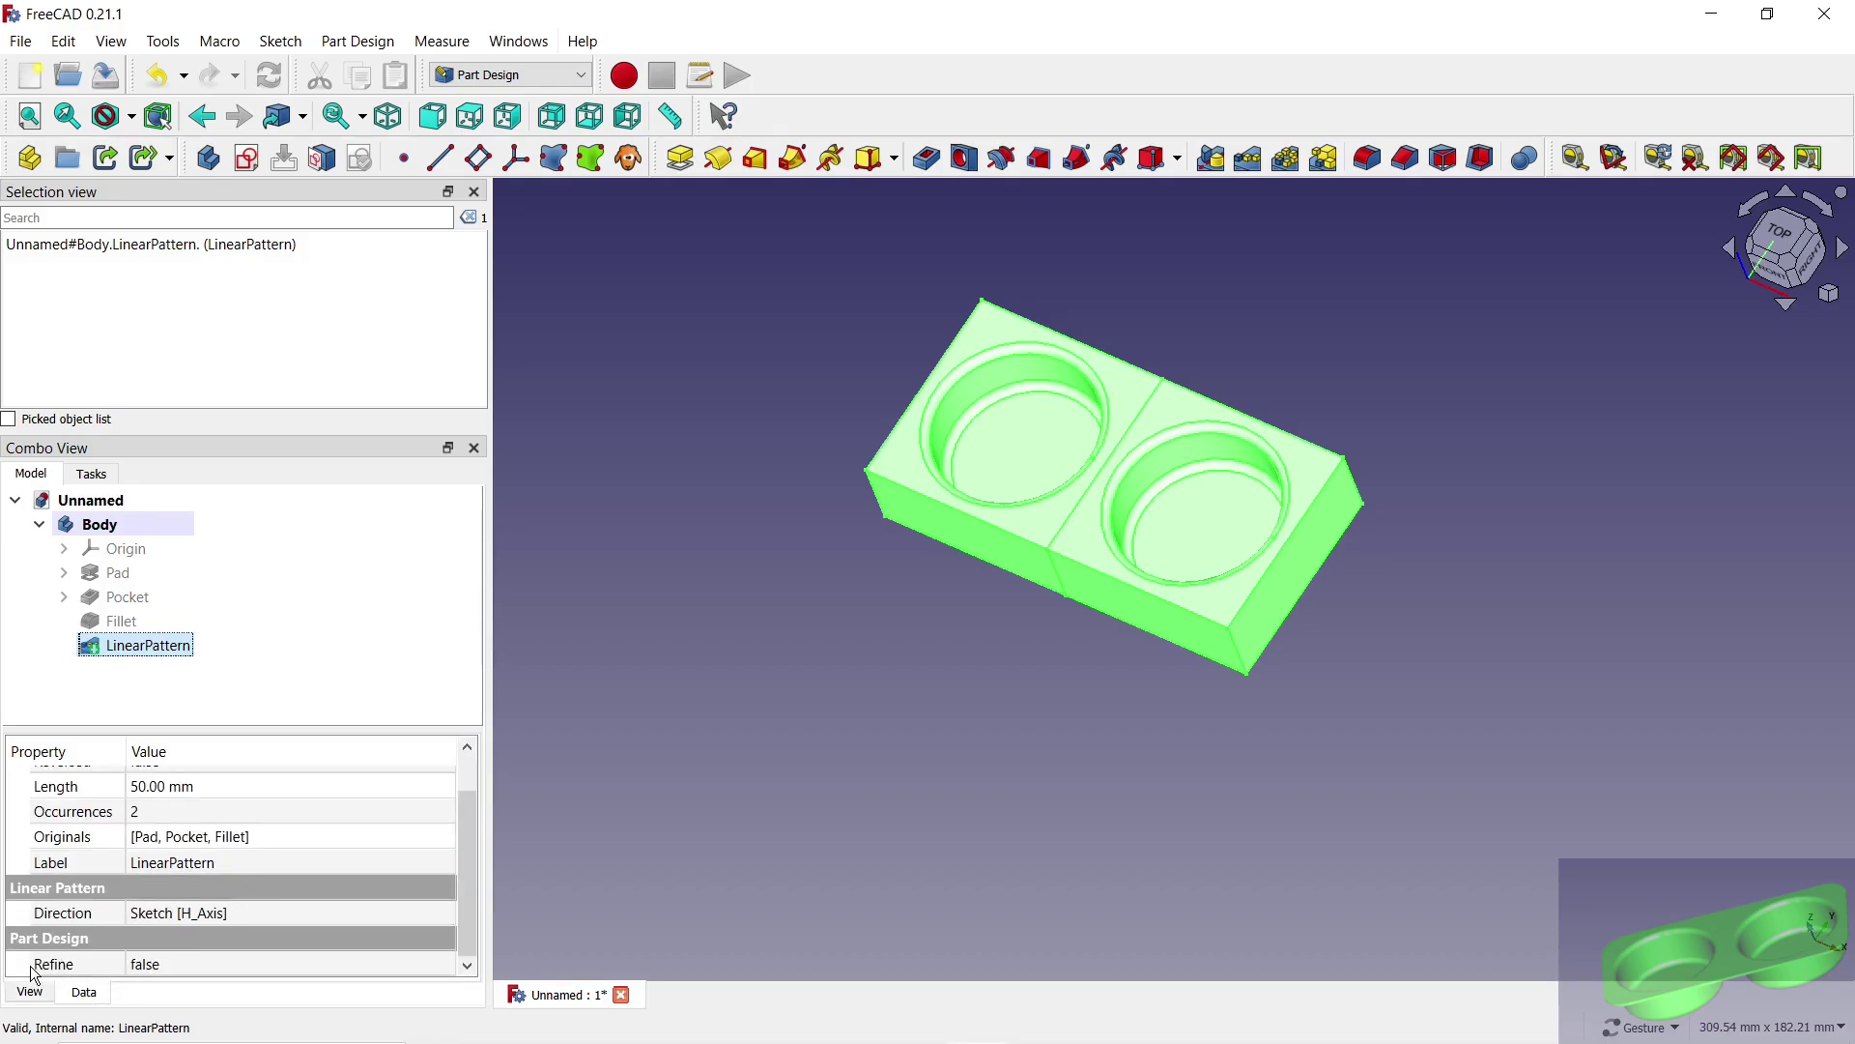
click(241, 964)
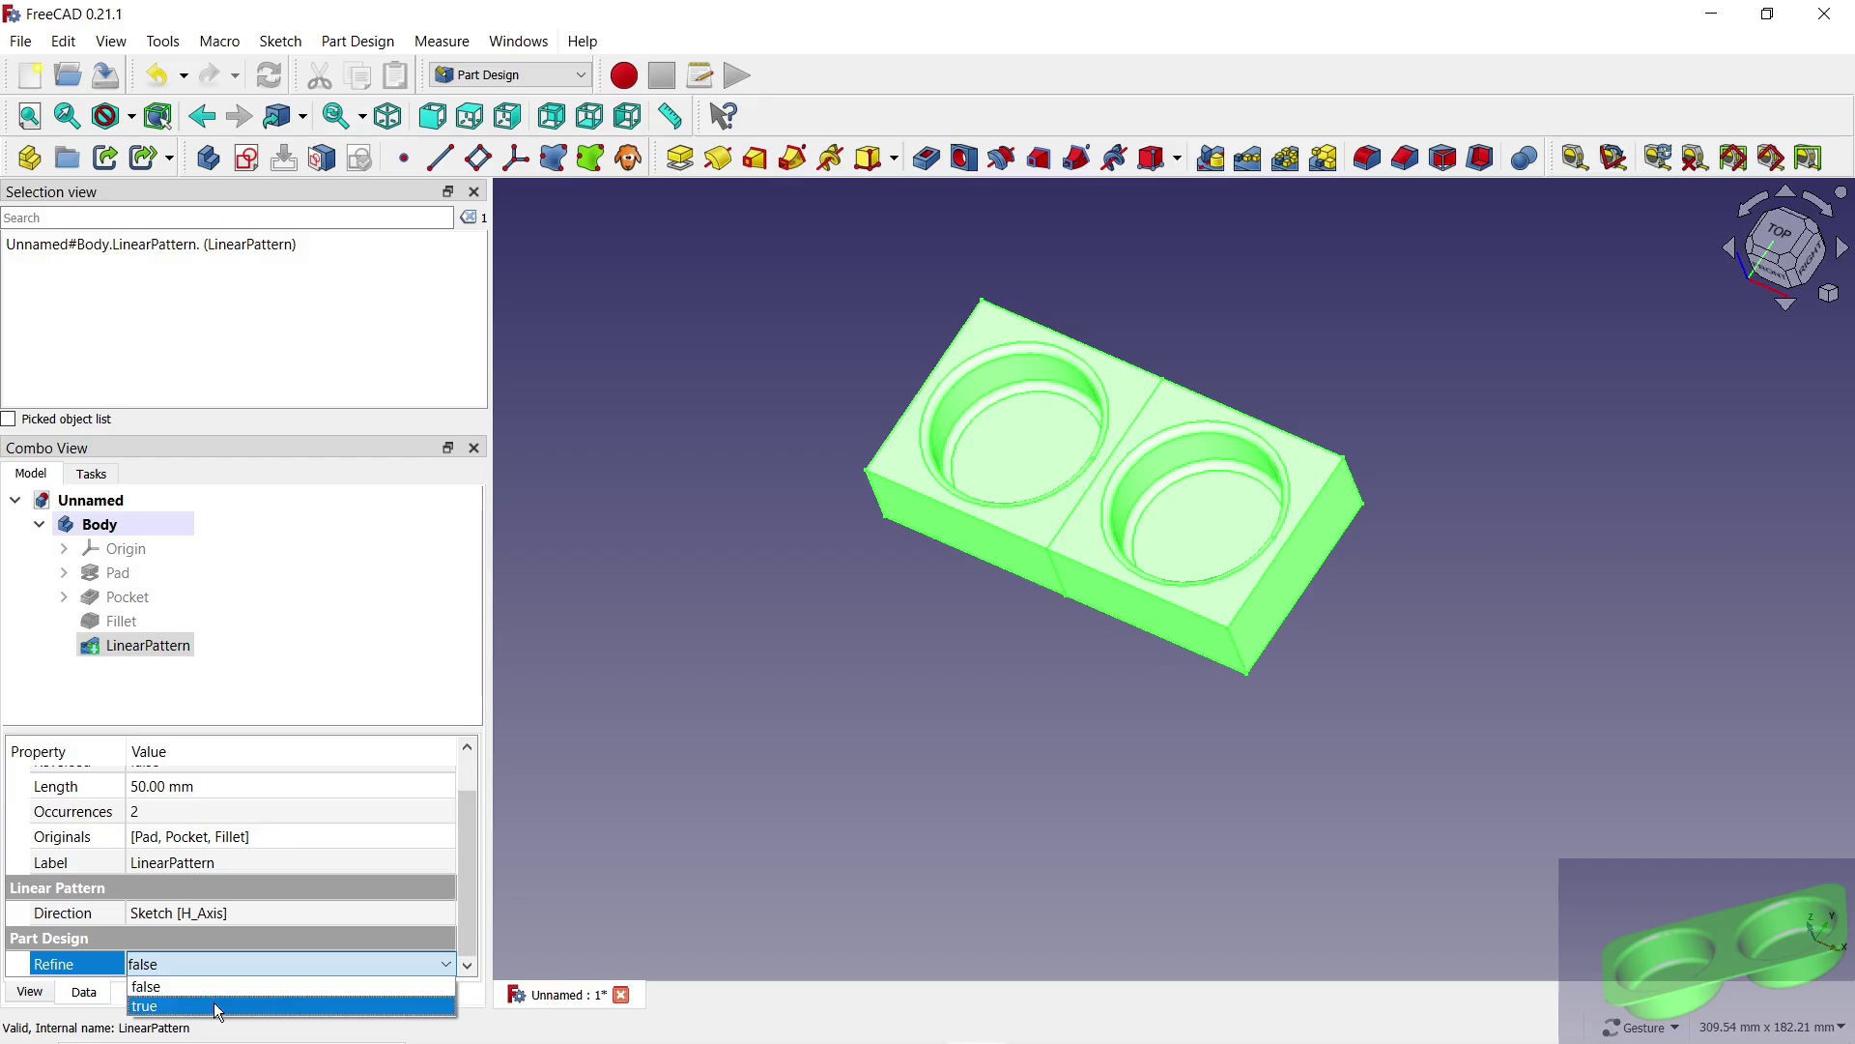
click(213, 1001)
click(665, 782)
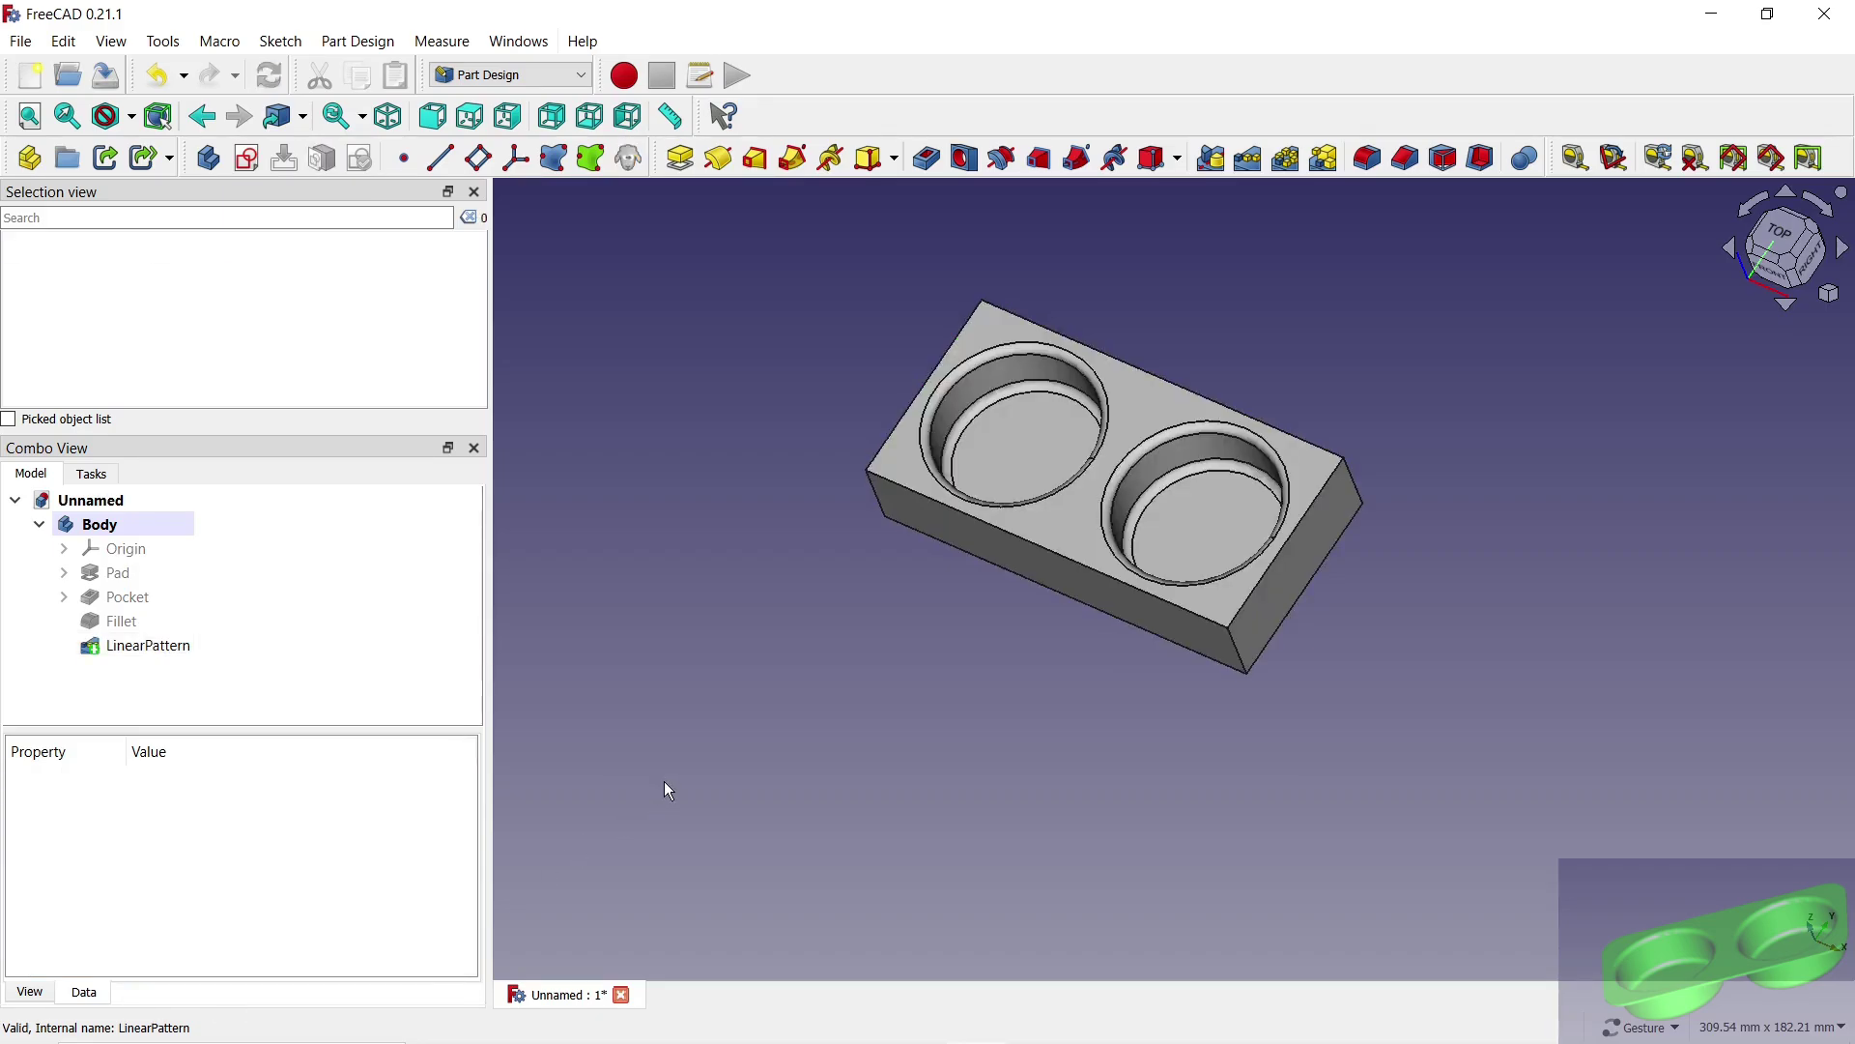
Step: Fillet the block's four vertical corner edges with a 10 mm radius
key(0)
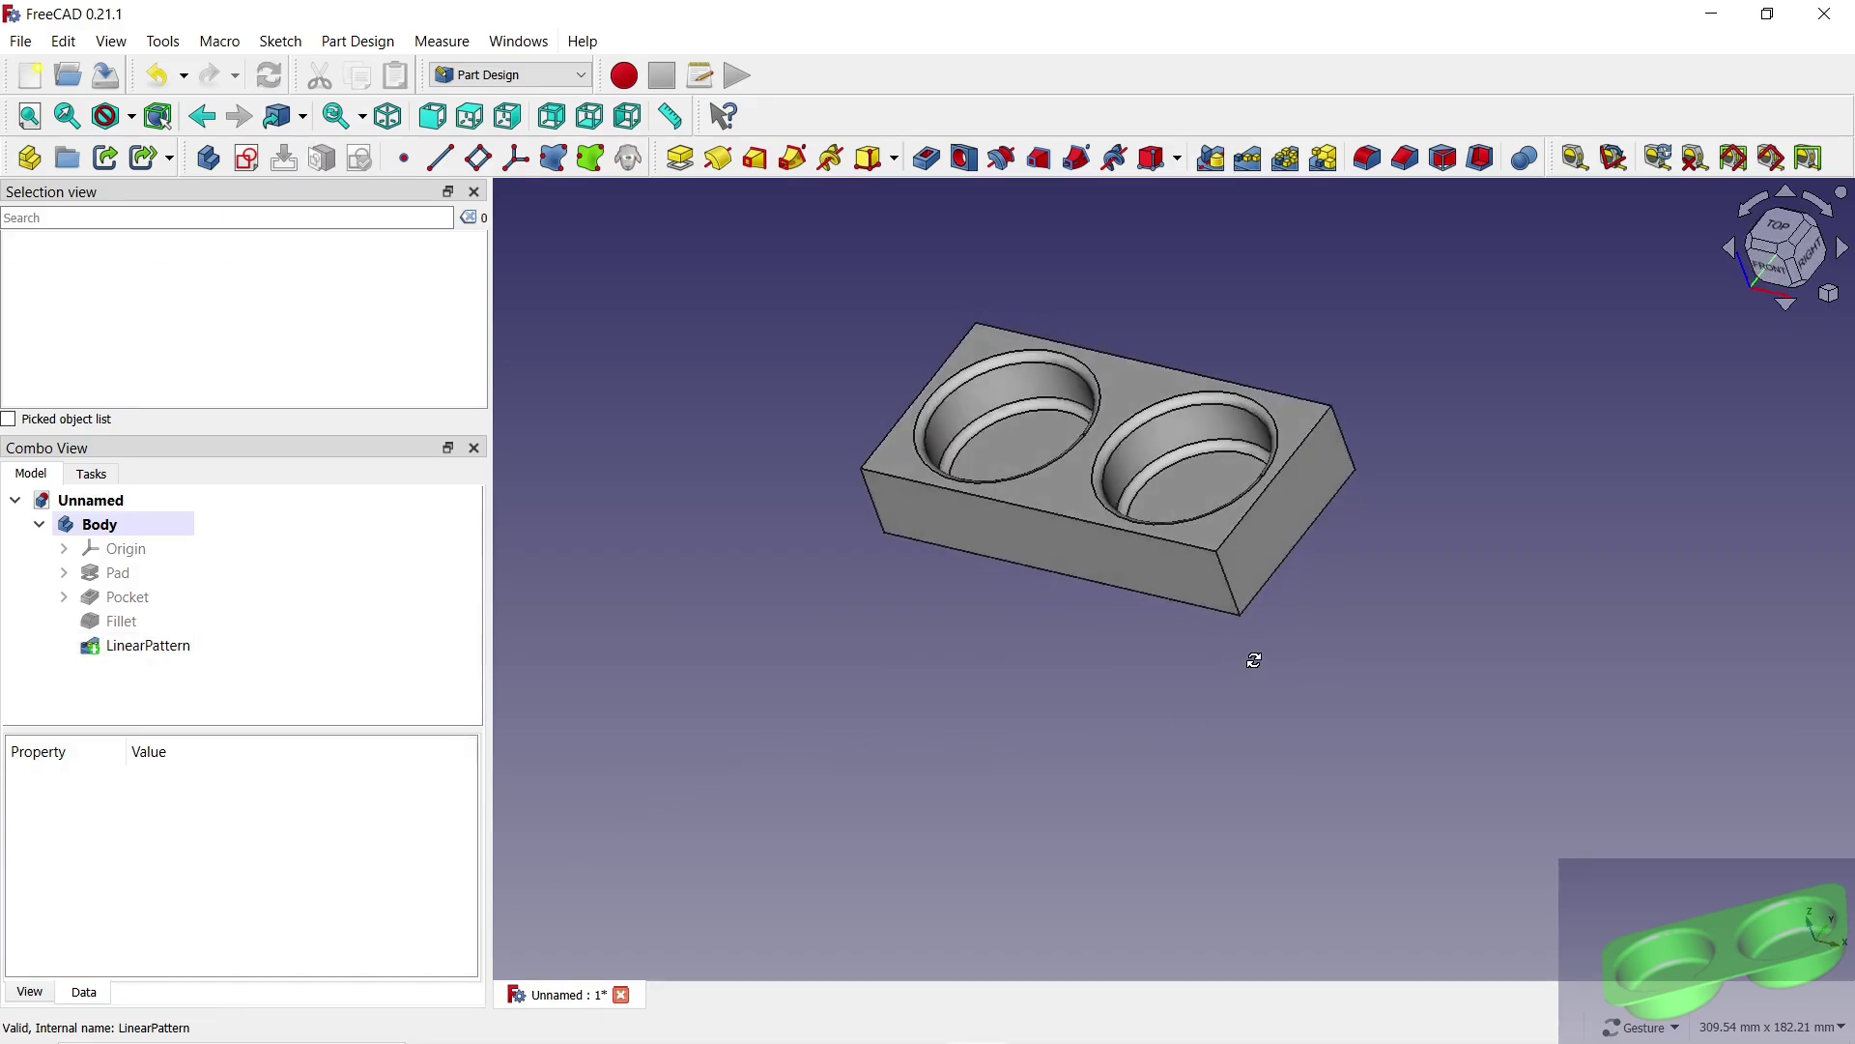
click(1367, 160)
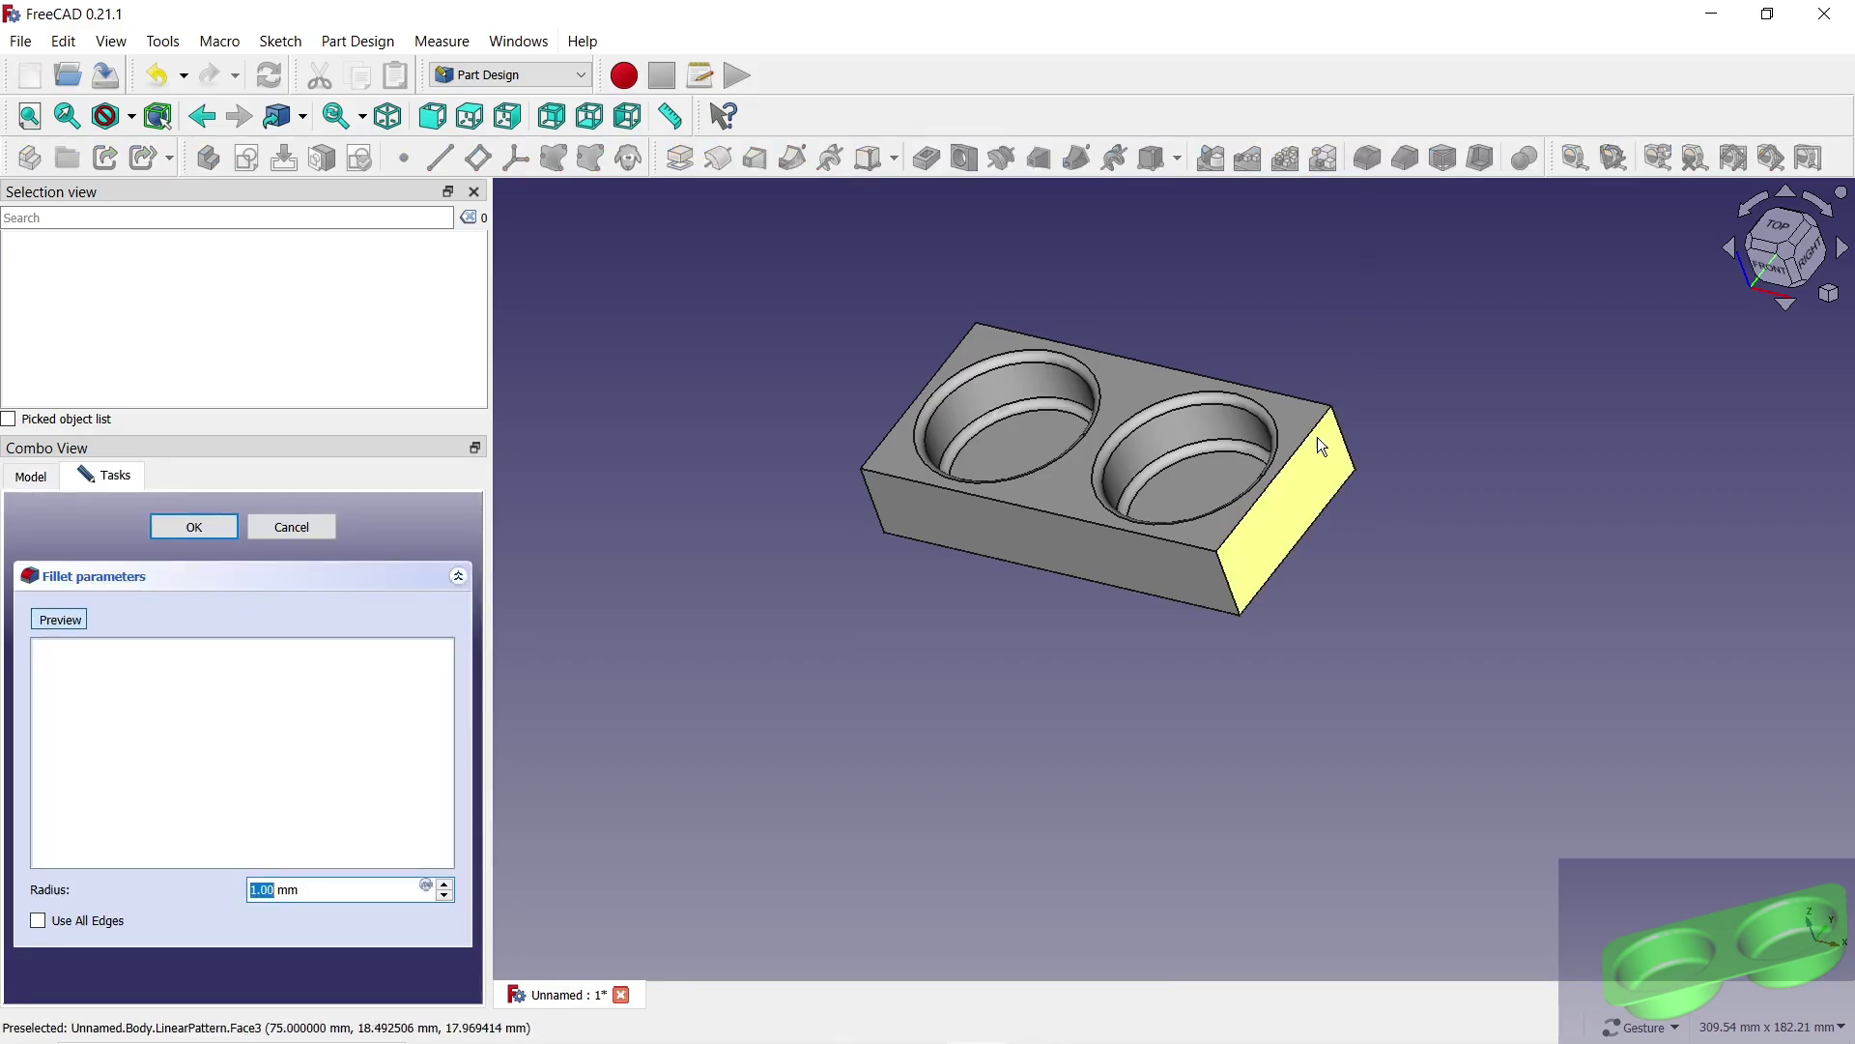
click(1229, 582)
click(1345, 440)
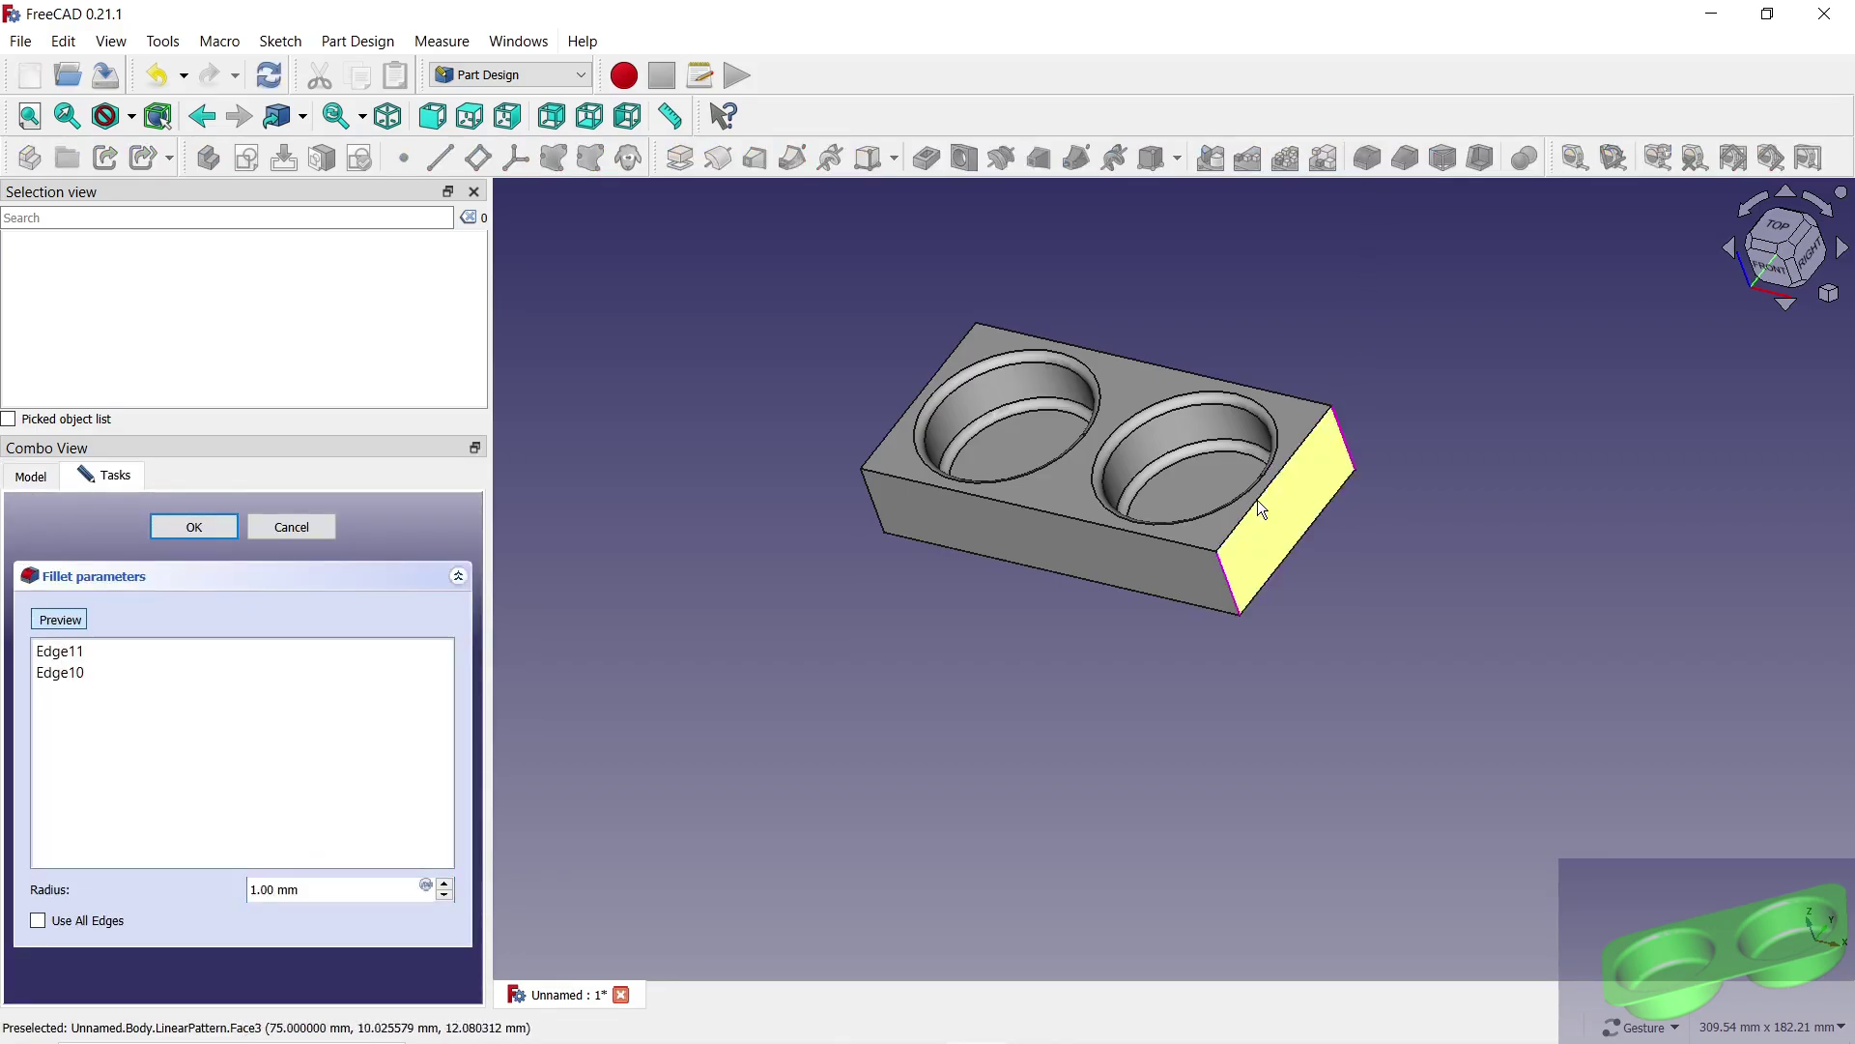
drag(781, 593, 1112, 703)
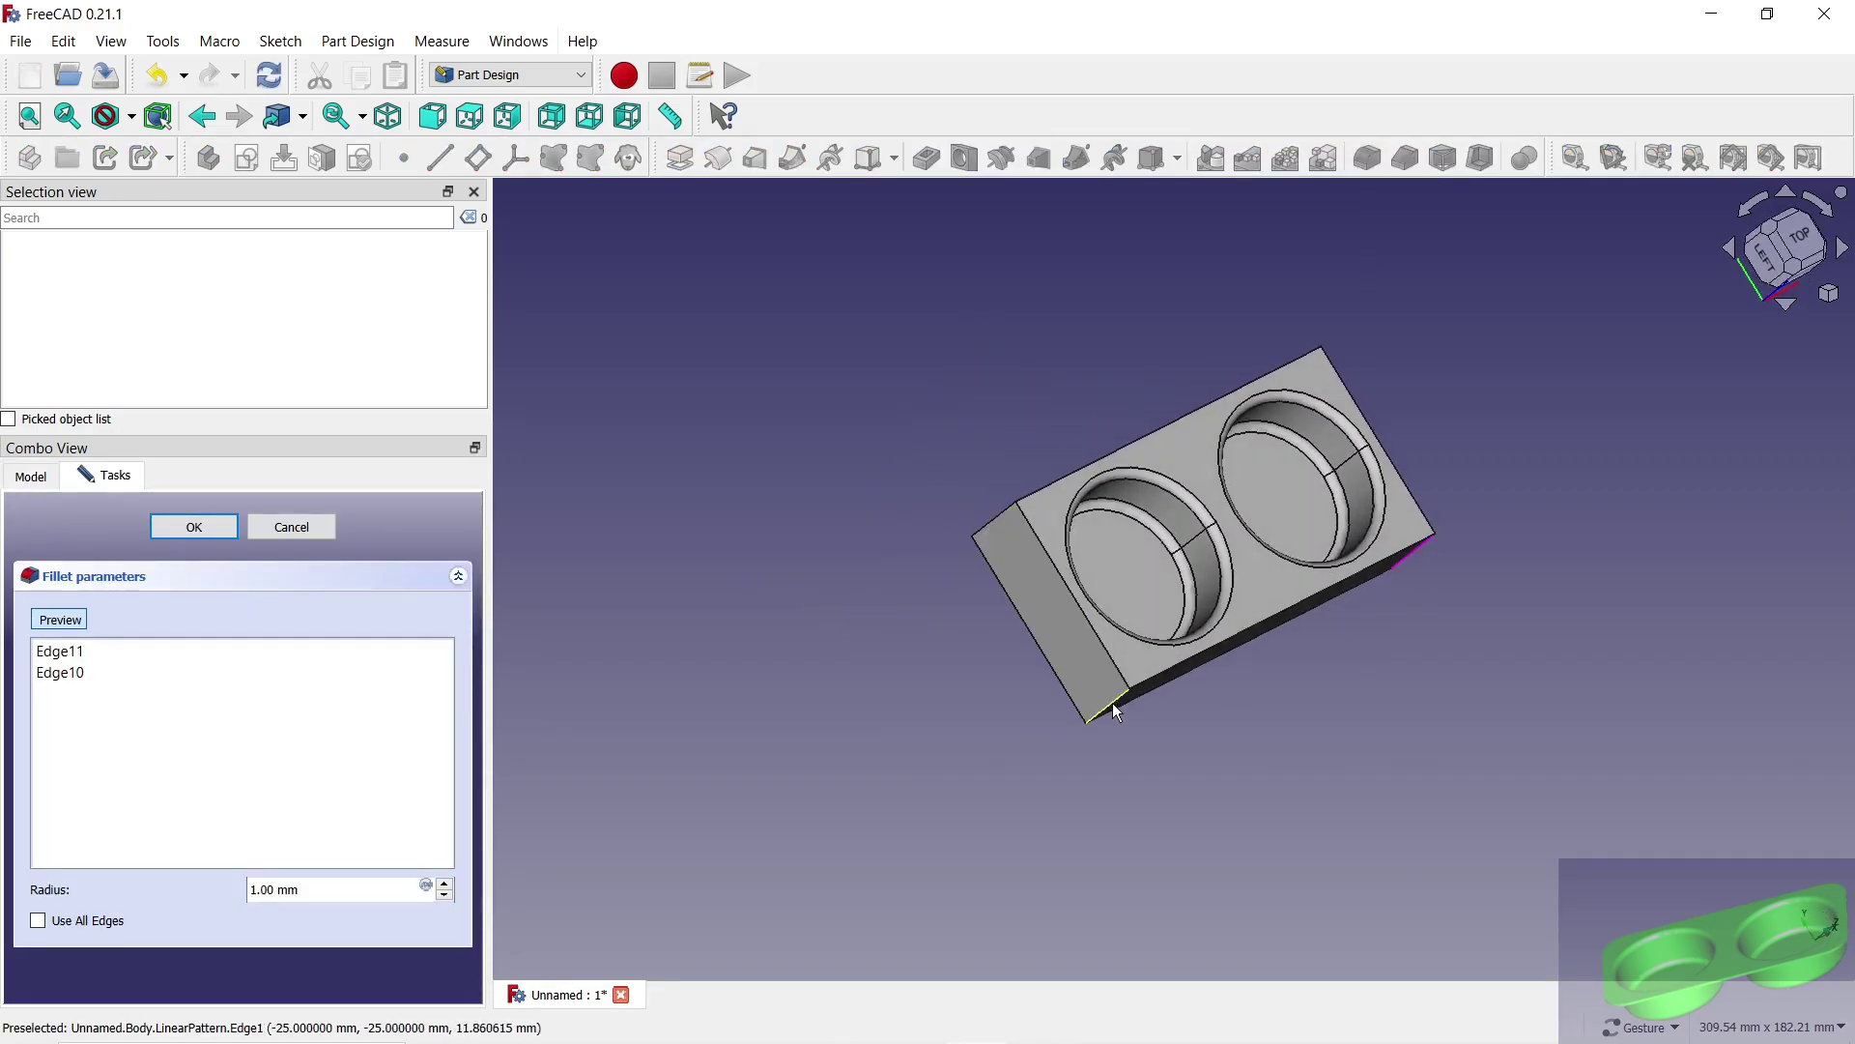
click(1112, 703)
click(989, 519)
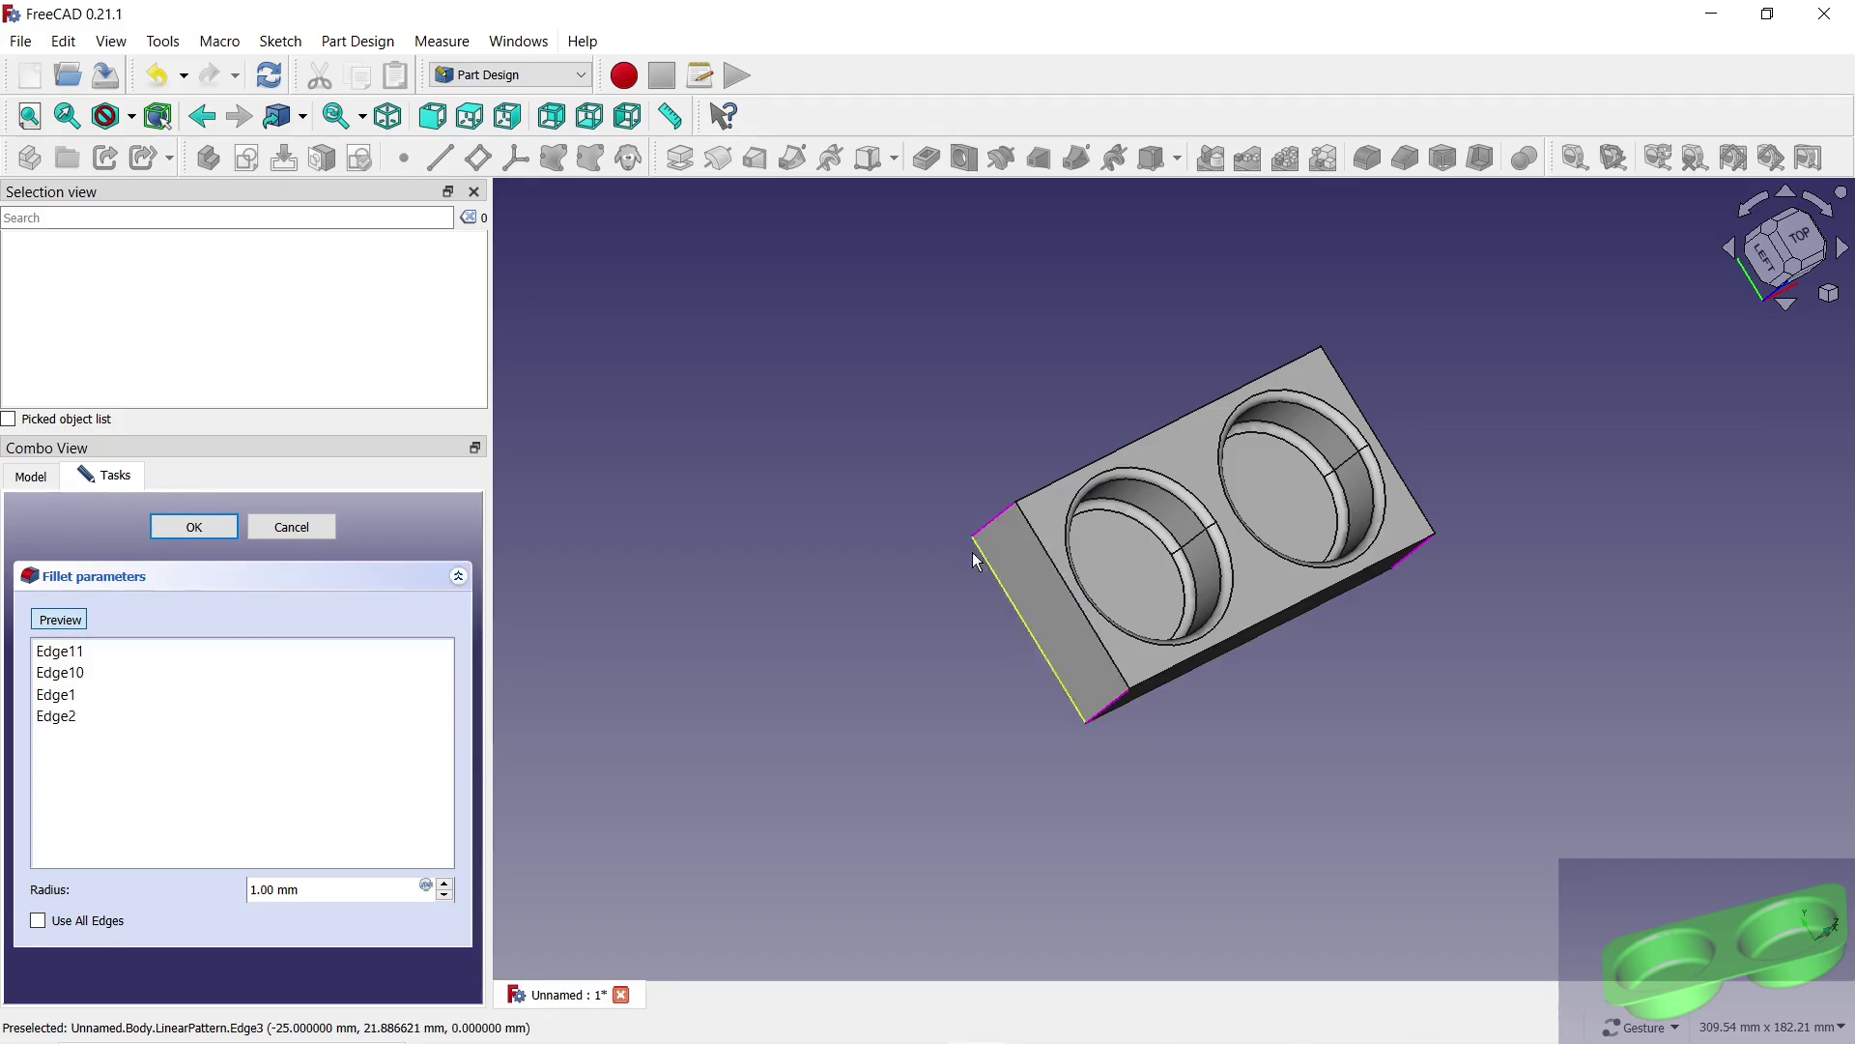
mouse_move(1410, 694)
mouse_down()
mouse_move(1297, 688)
mouse_move(1215, 717)
mouse_up()
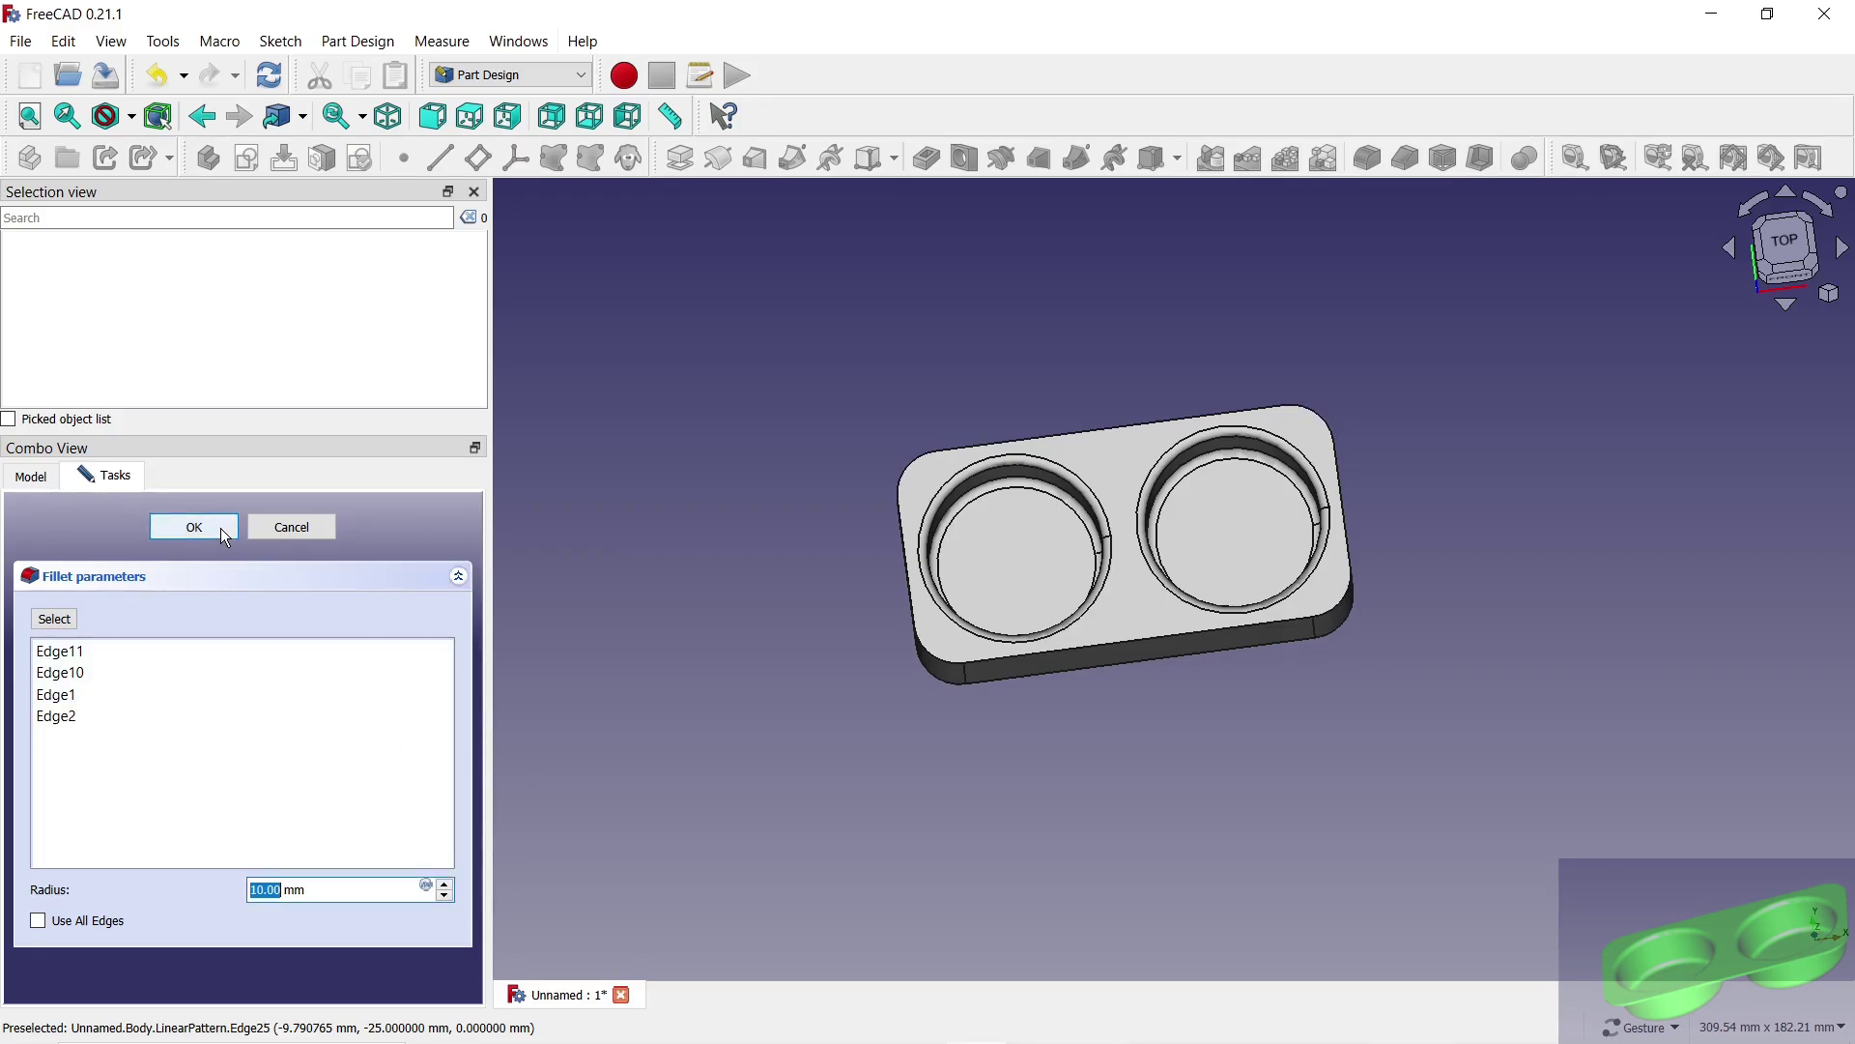
click(221, 528)
mouse_move(981, 774)
mouse_down()
mouse_move(1214, 626)
mouse_move(1206, 676)
mouse_move(1140, 489)
mouse_up()
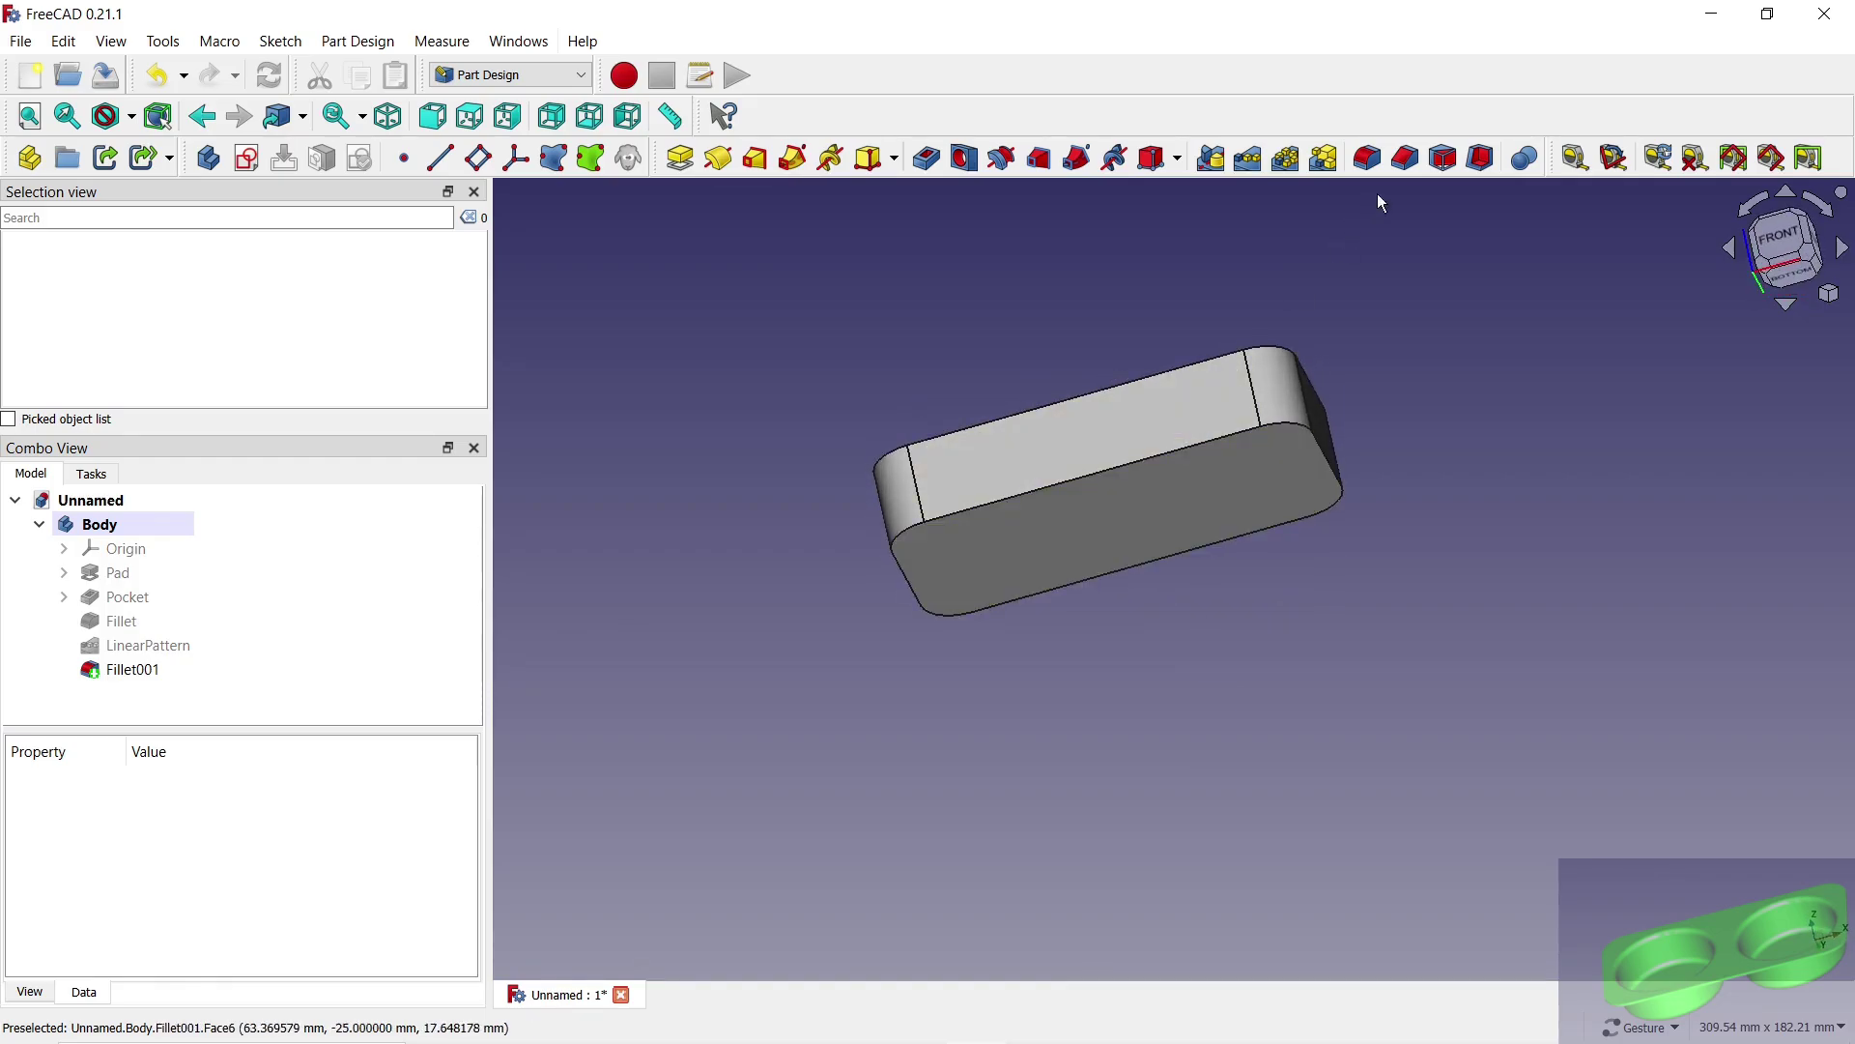
Step: Start a Thickness feature and select the front, end and rear faces to open
click(1484, 158)
click(1295, 387)
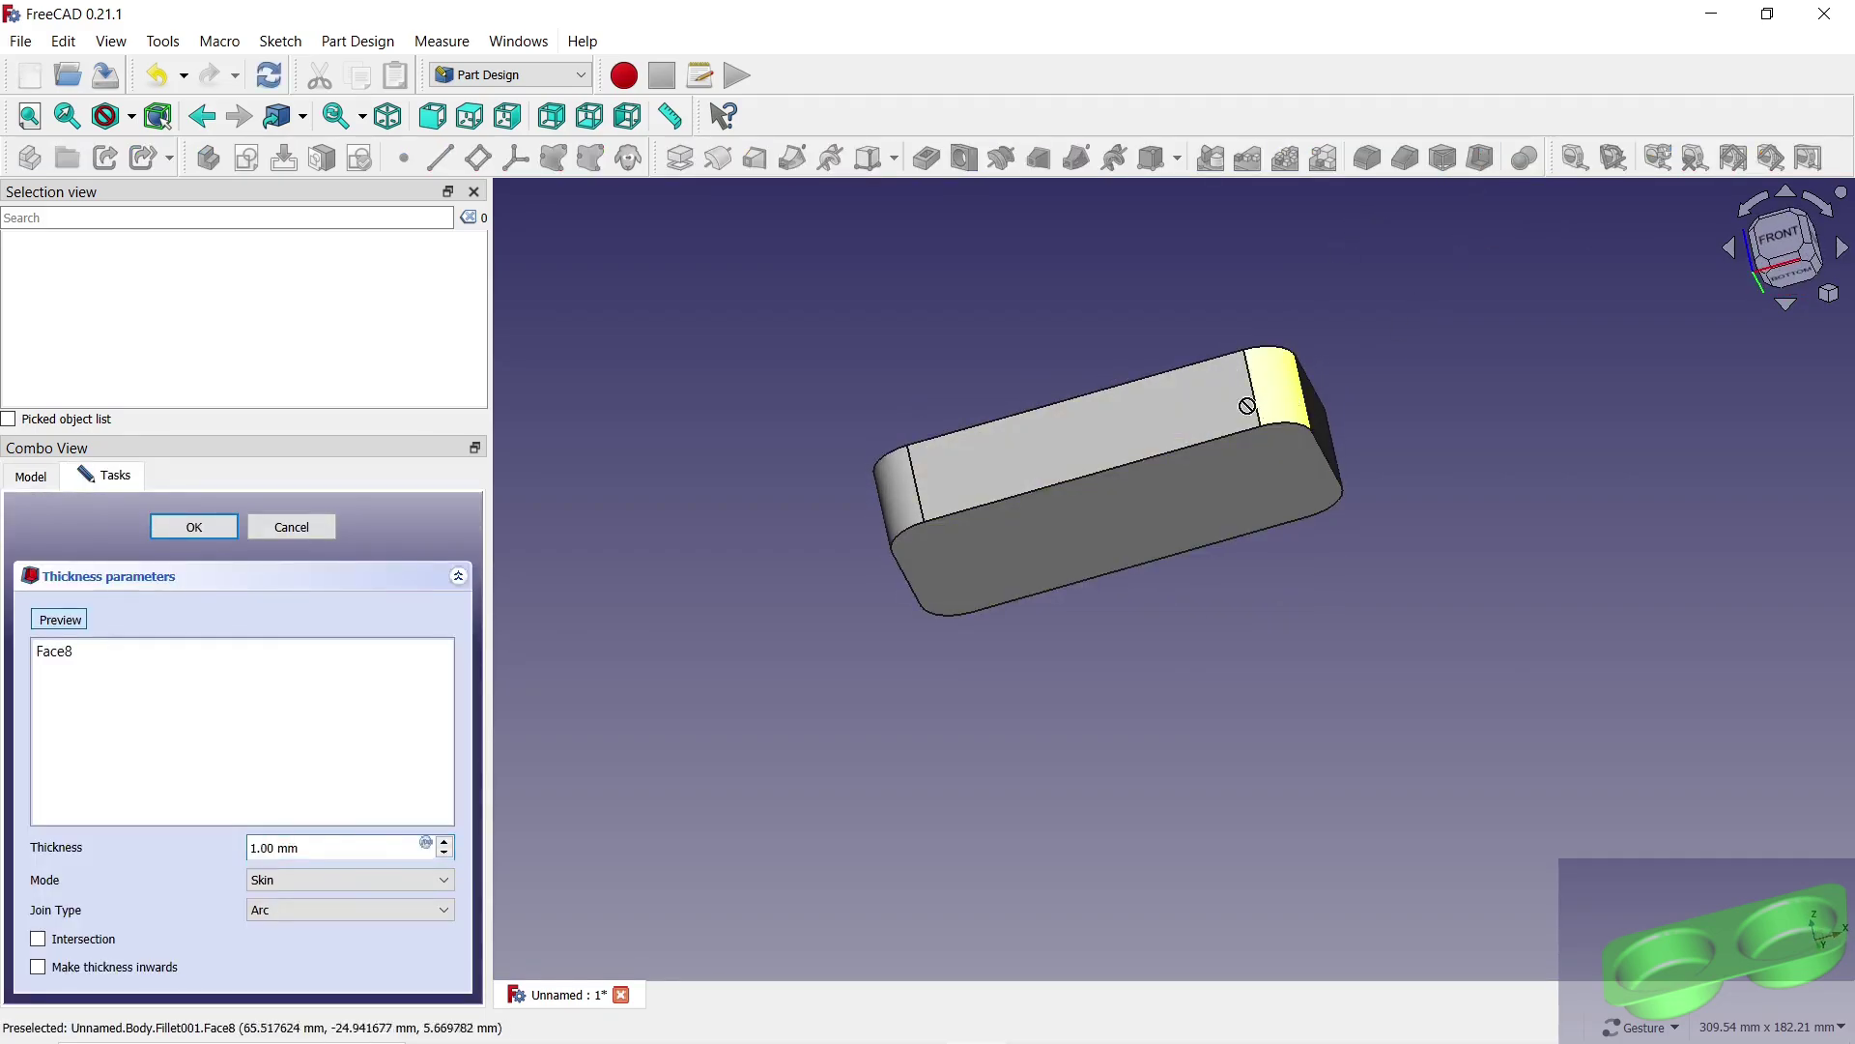
click(1160, 415)
click(1146, 489)
click(913, 512)
drag(846, 675, 1223, 431)
click(1022, 355)
click(985, 455)
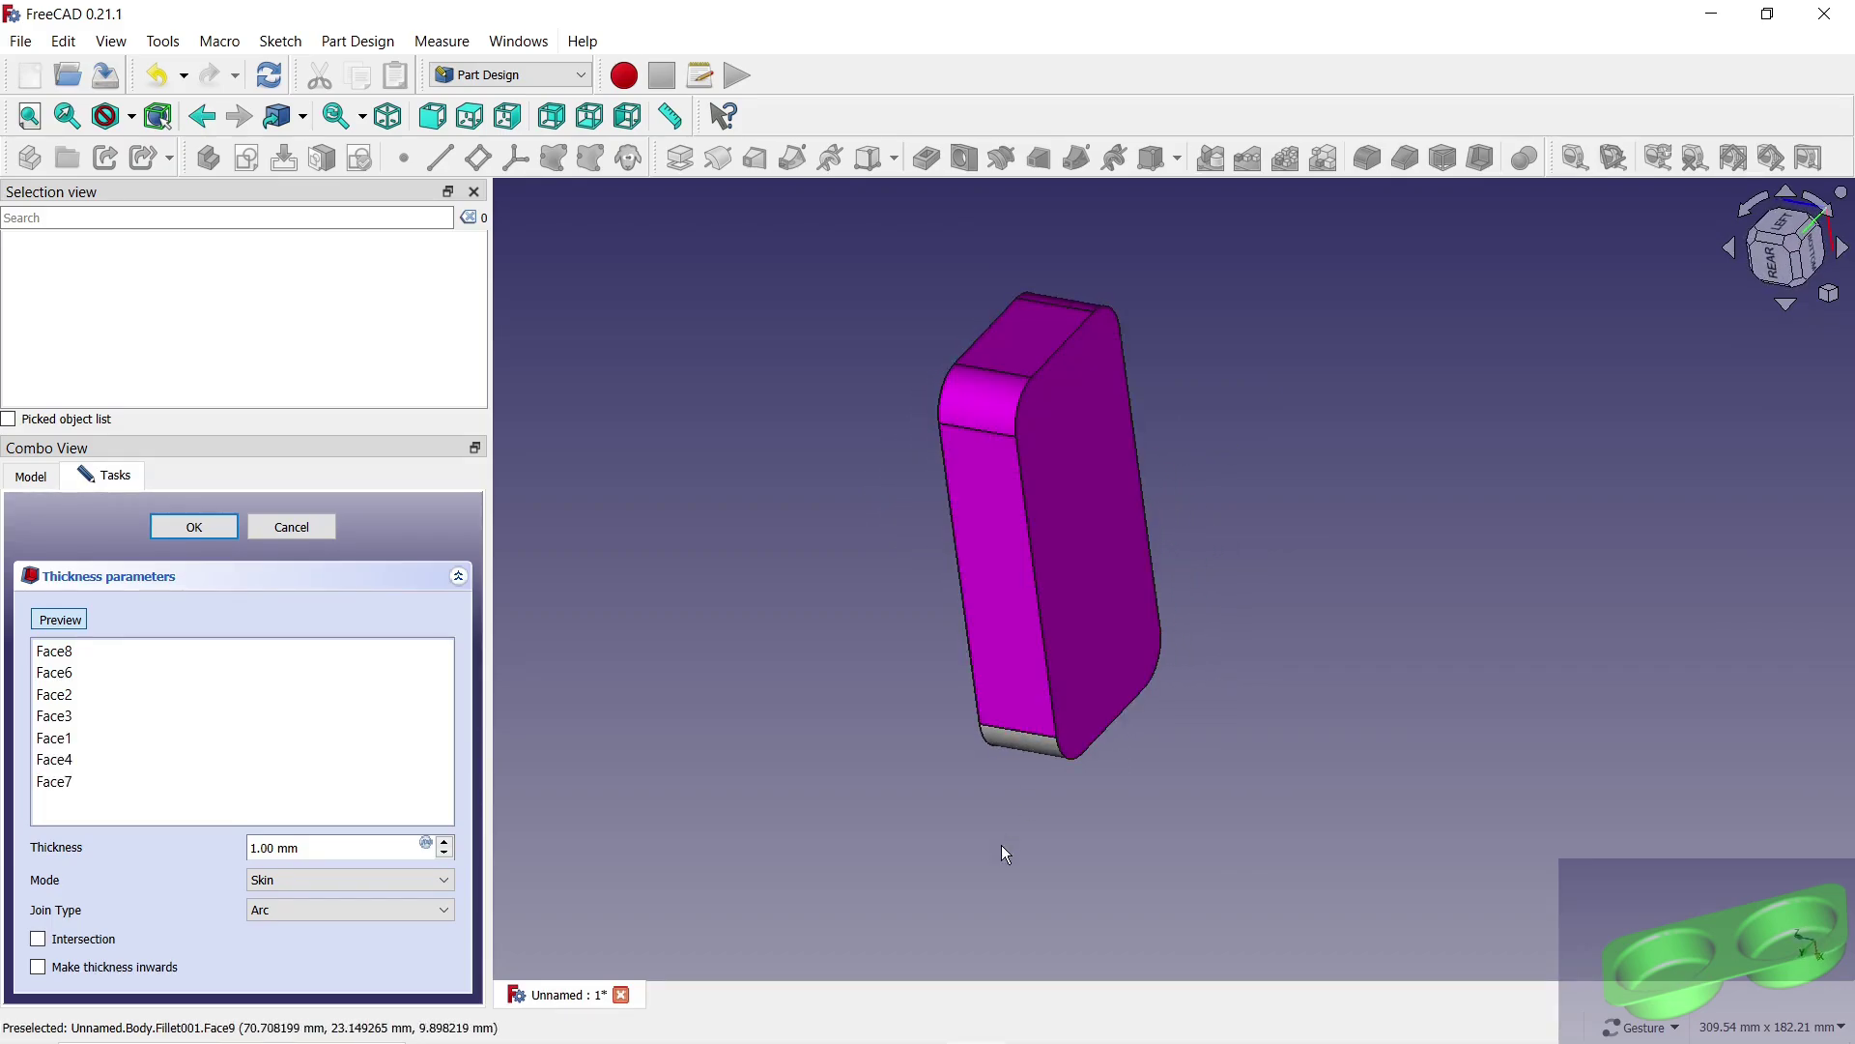
Step: Add Face10 and apply a 1 mm thickness built inwards
drag(1002, 854, 1064, 625)
click(1060, 618)
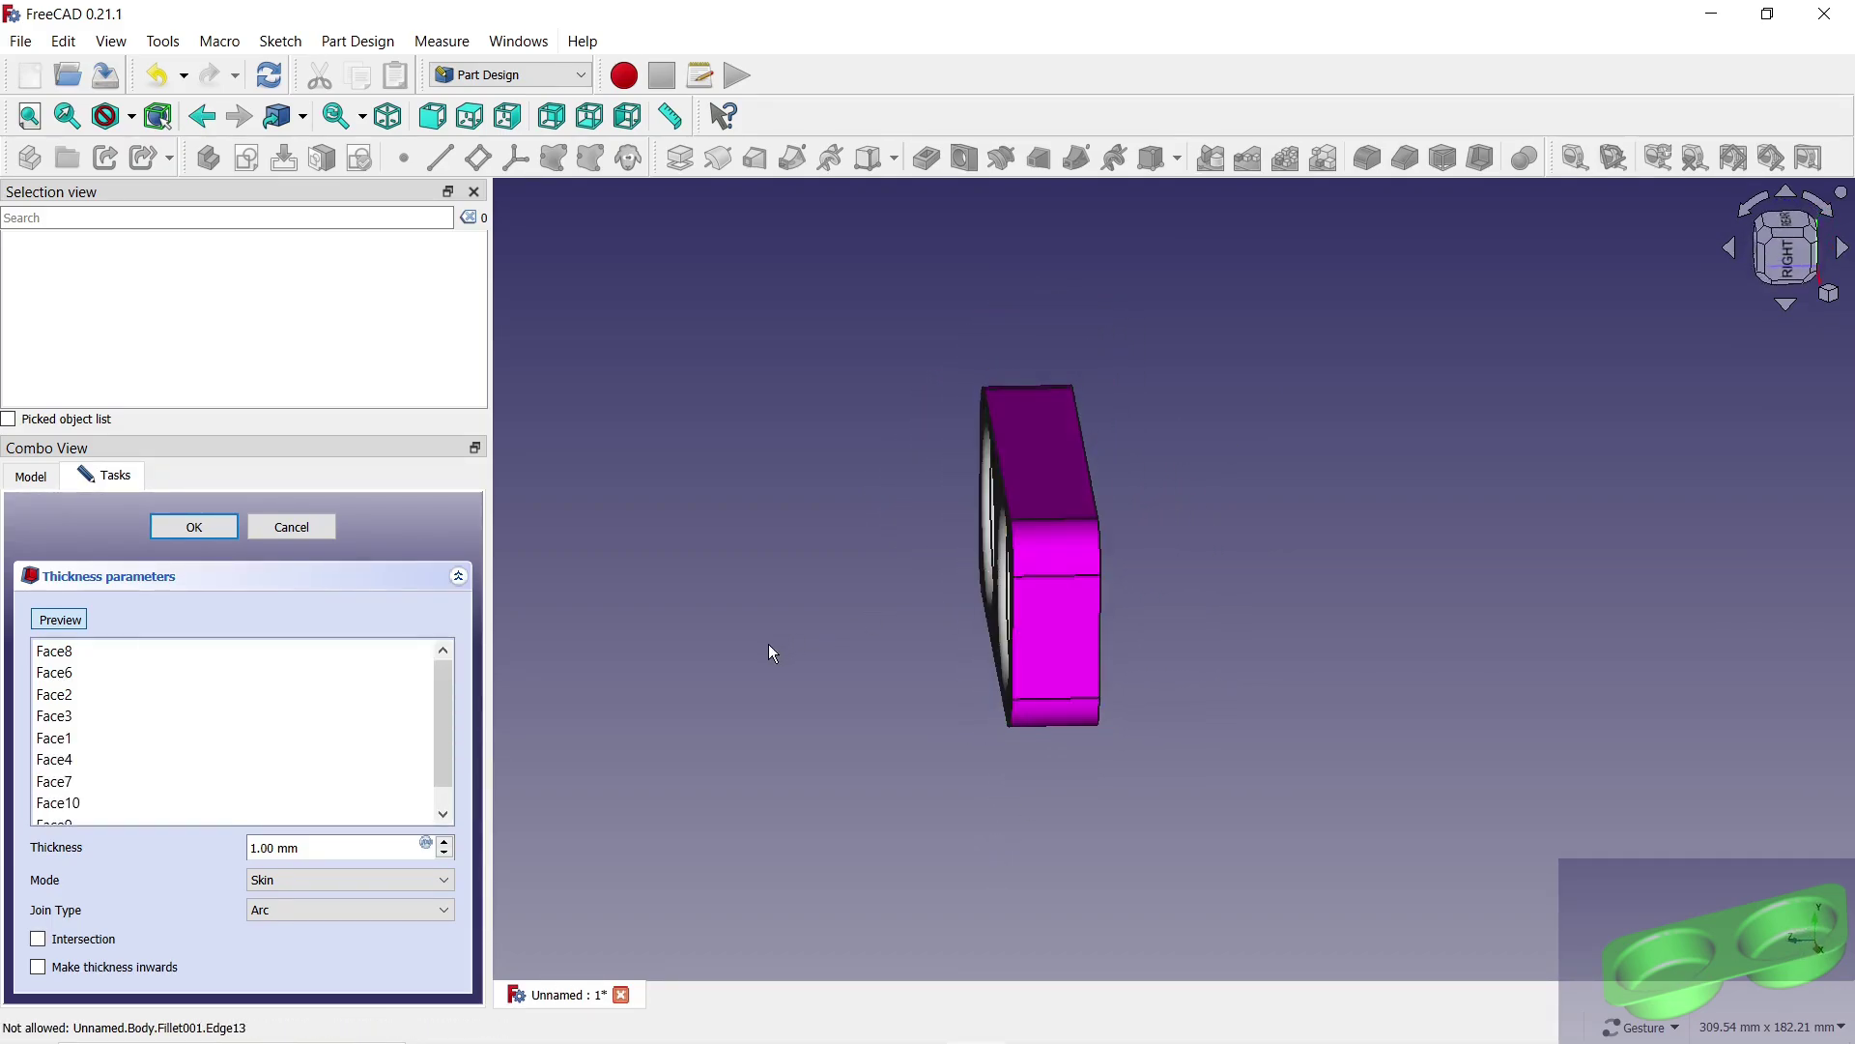
mouse_move(768, 644)
mouse_down()
mouse_move(1233, 360)
mouse_move(1209, 571)
mouse_move(931, 713)
mouse_move(1068, 600)
mouse_up()
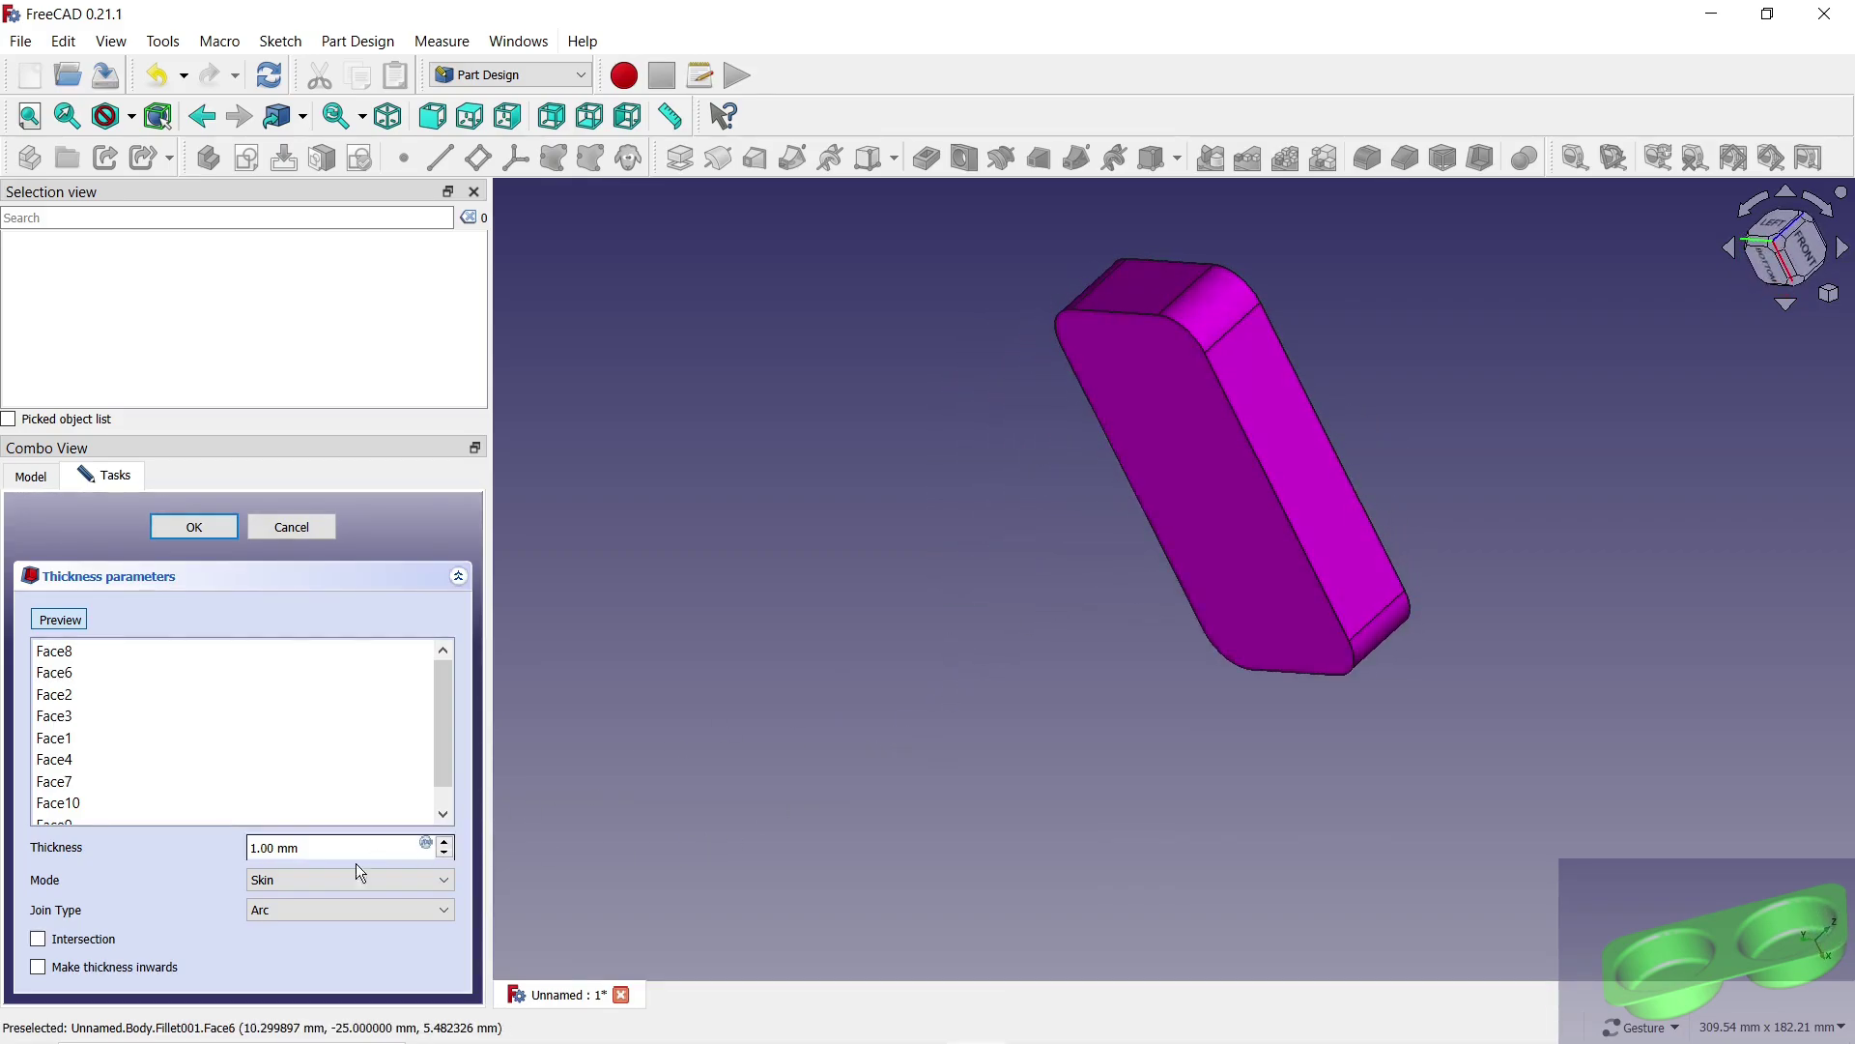
click(39, 968)
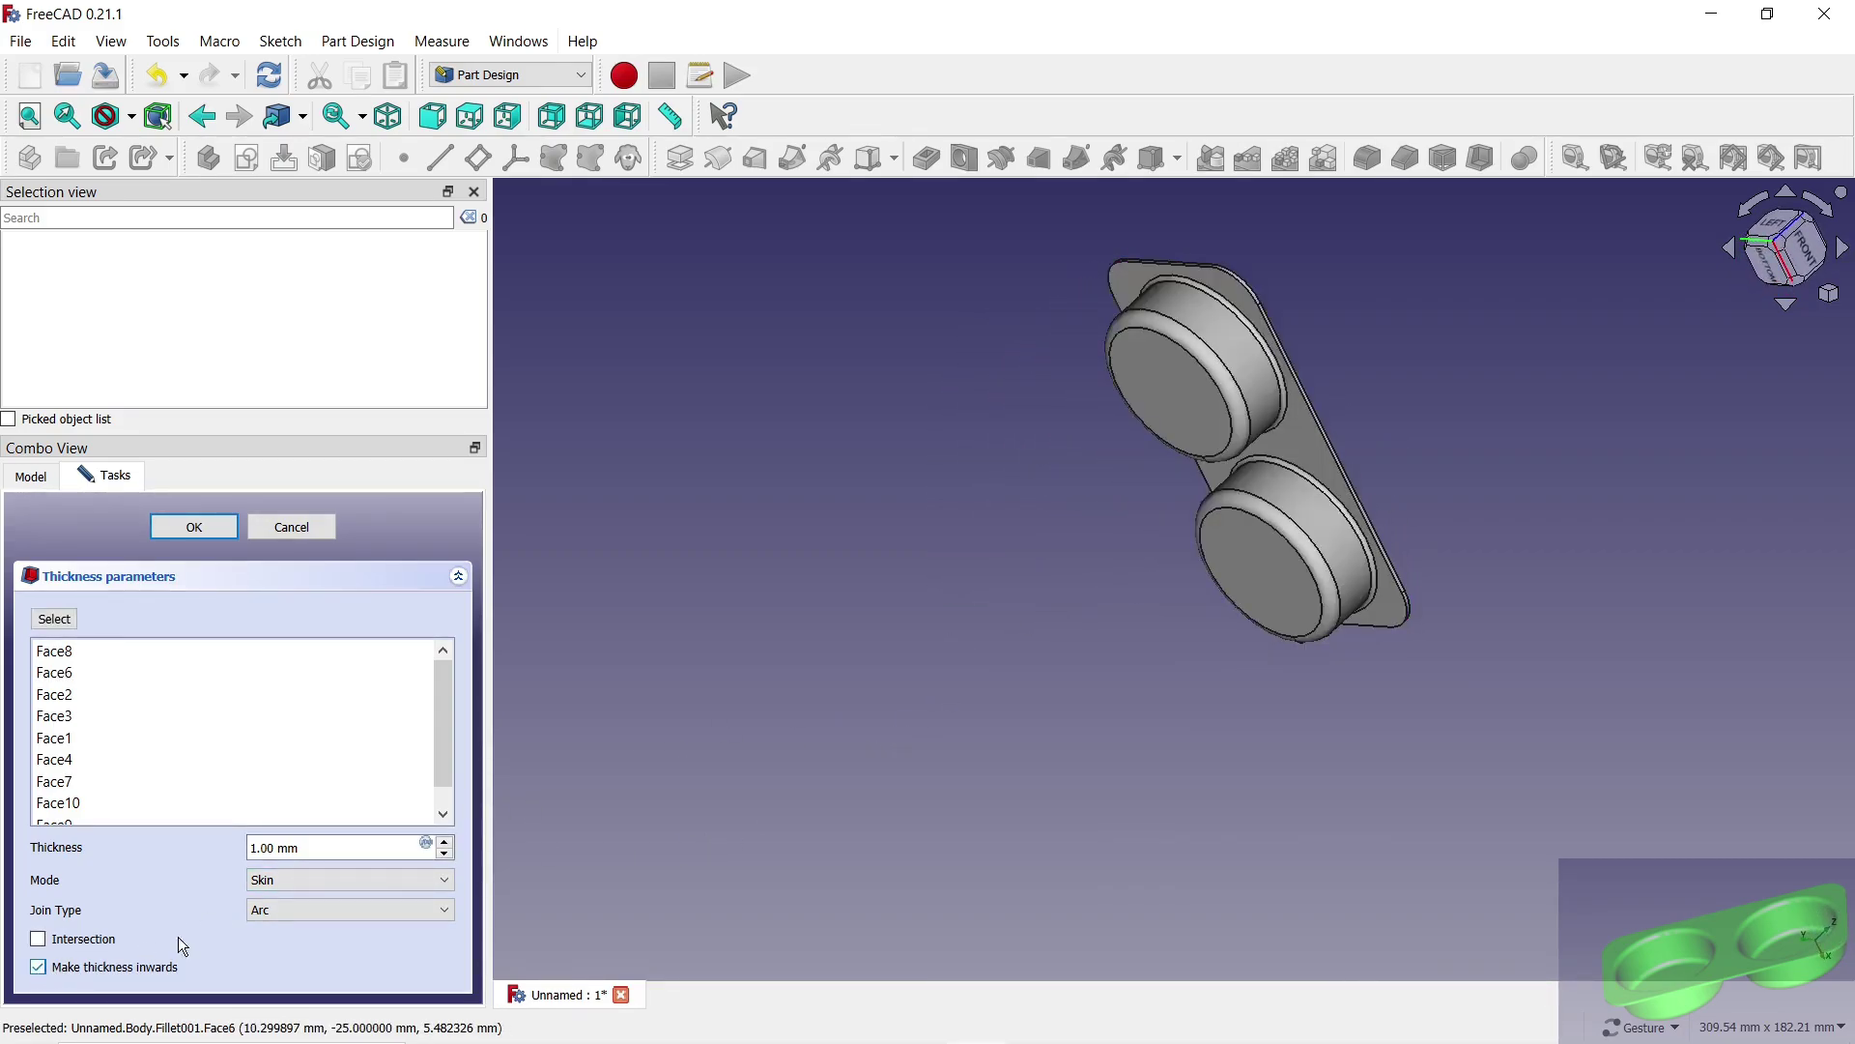
click(218, 523)
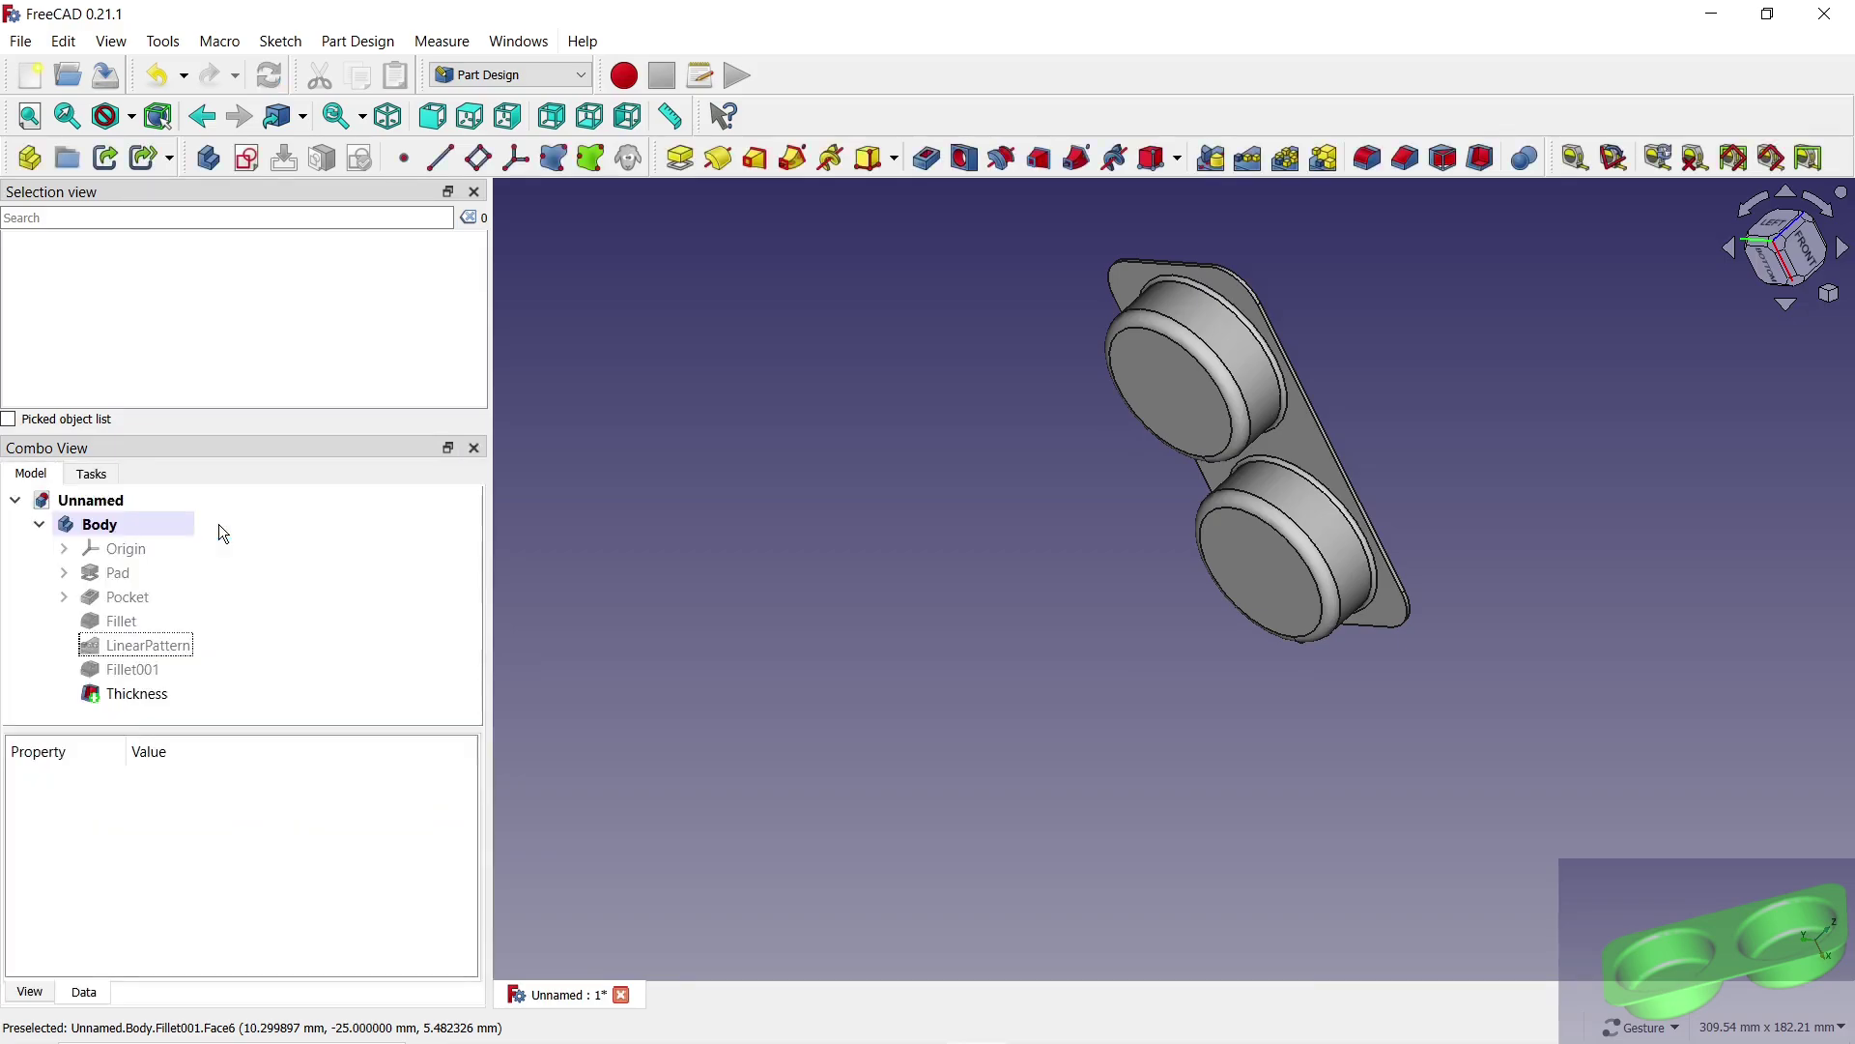
Step: Set the Body's appearance to Shaded display with Chrome material
right_click(125, 526)
click(232, 595)
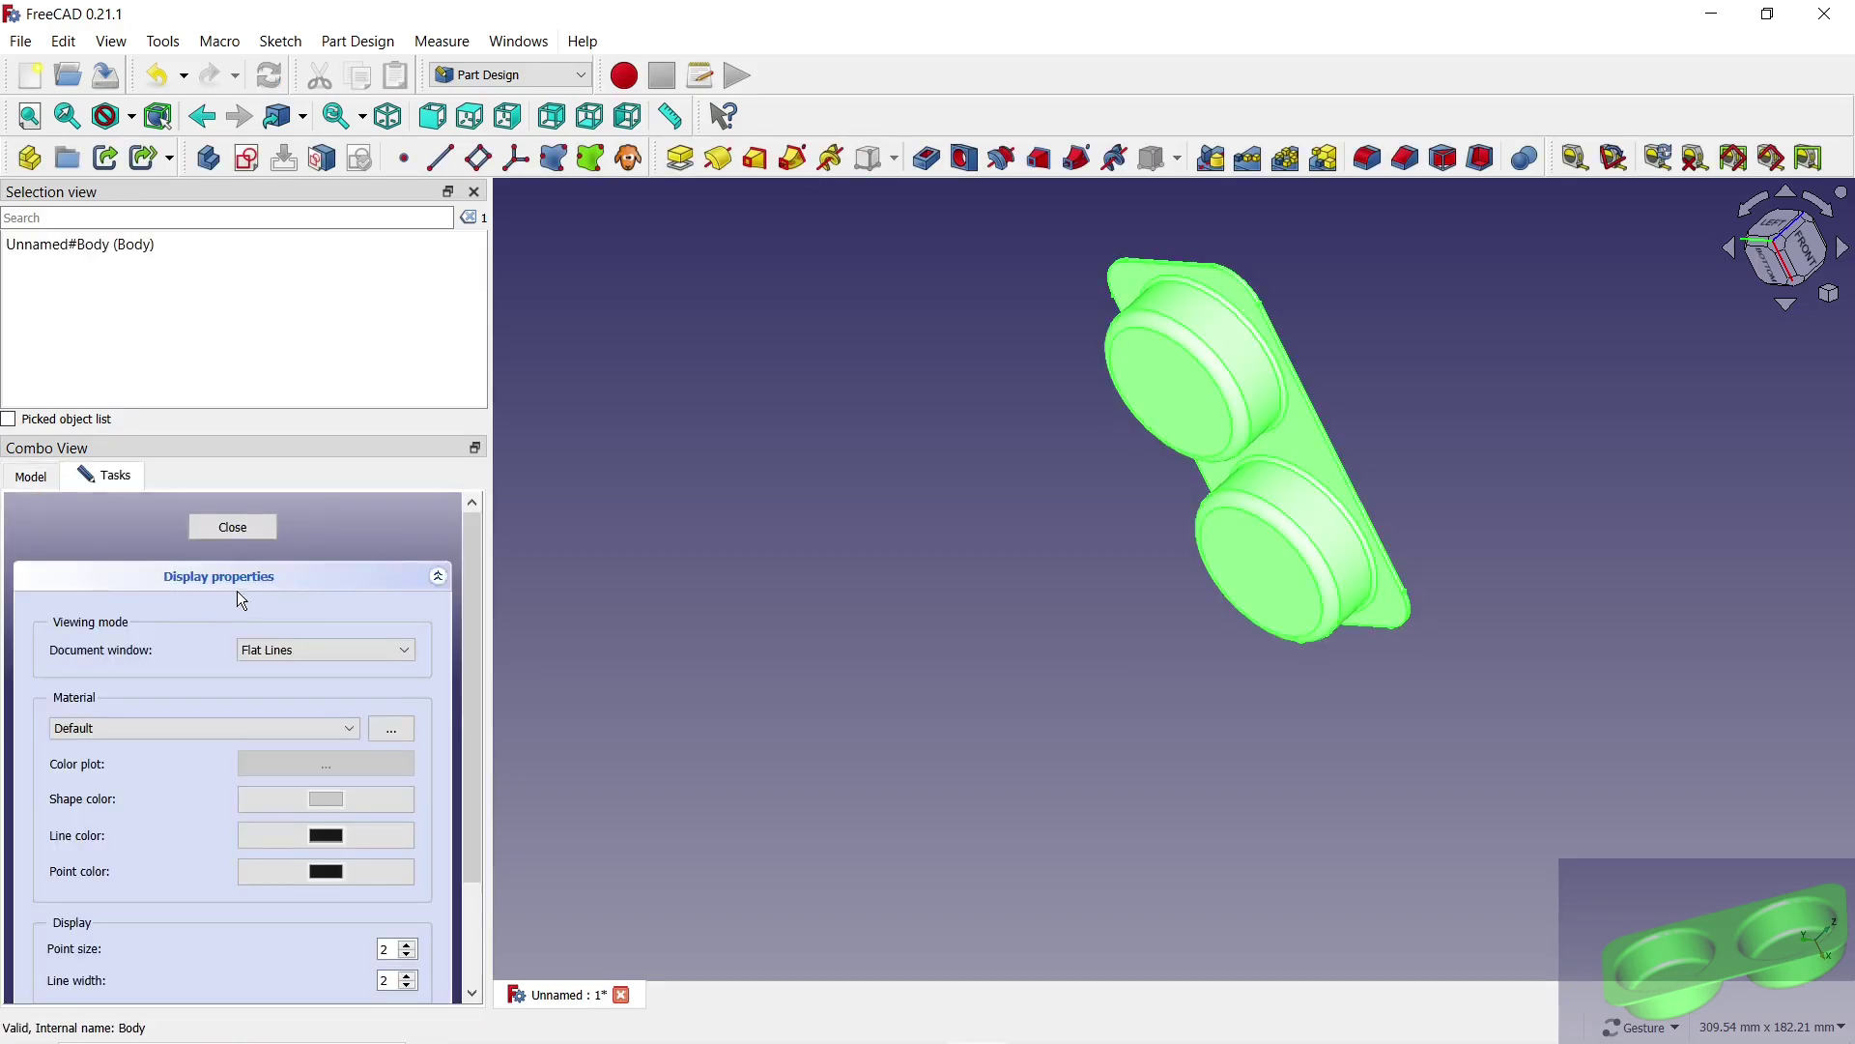
click(290, 653)
click(222, 731)
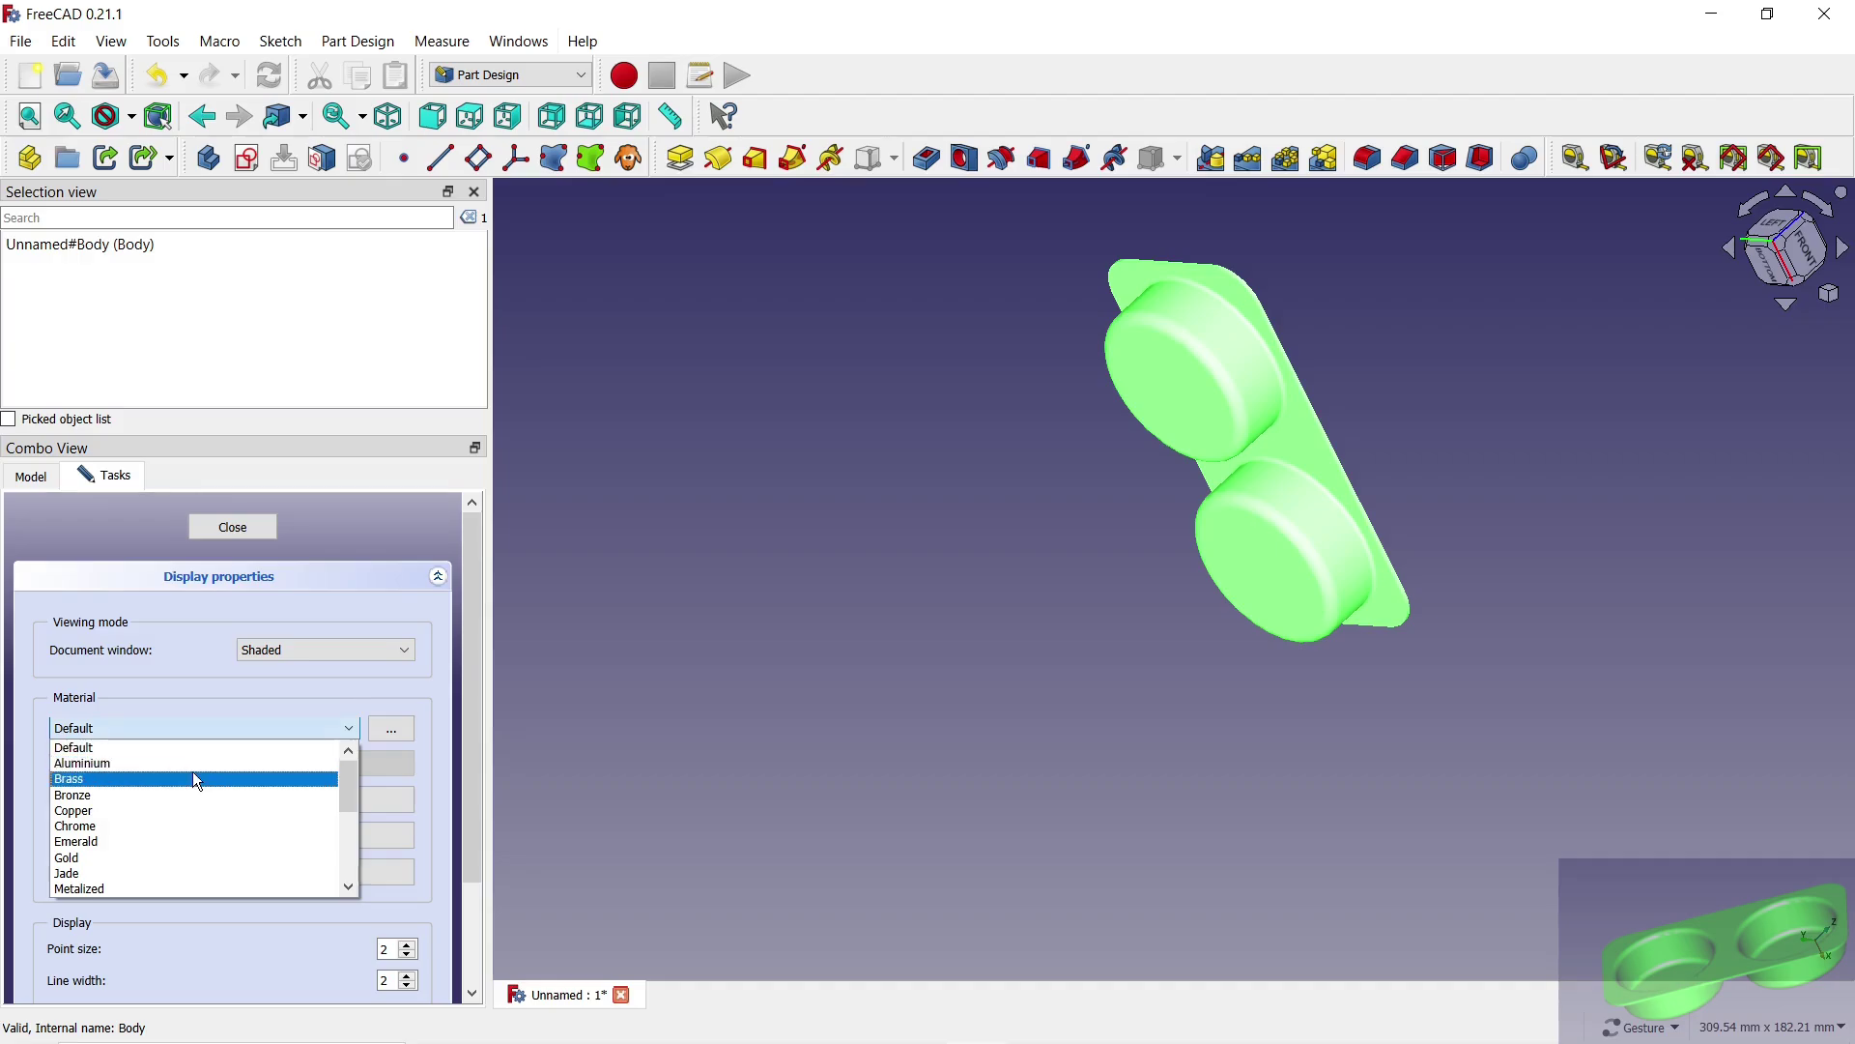
click(176, 823)
Step: Make the Body's shape colour bright green and inspect the finished tray
click(305, 804)
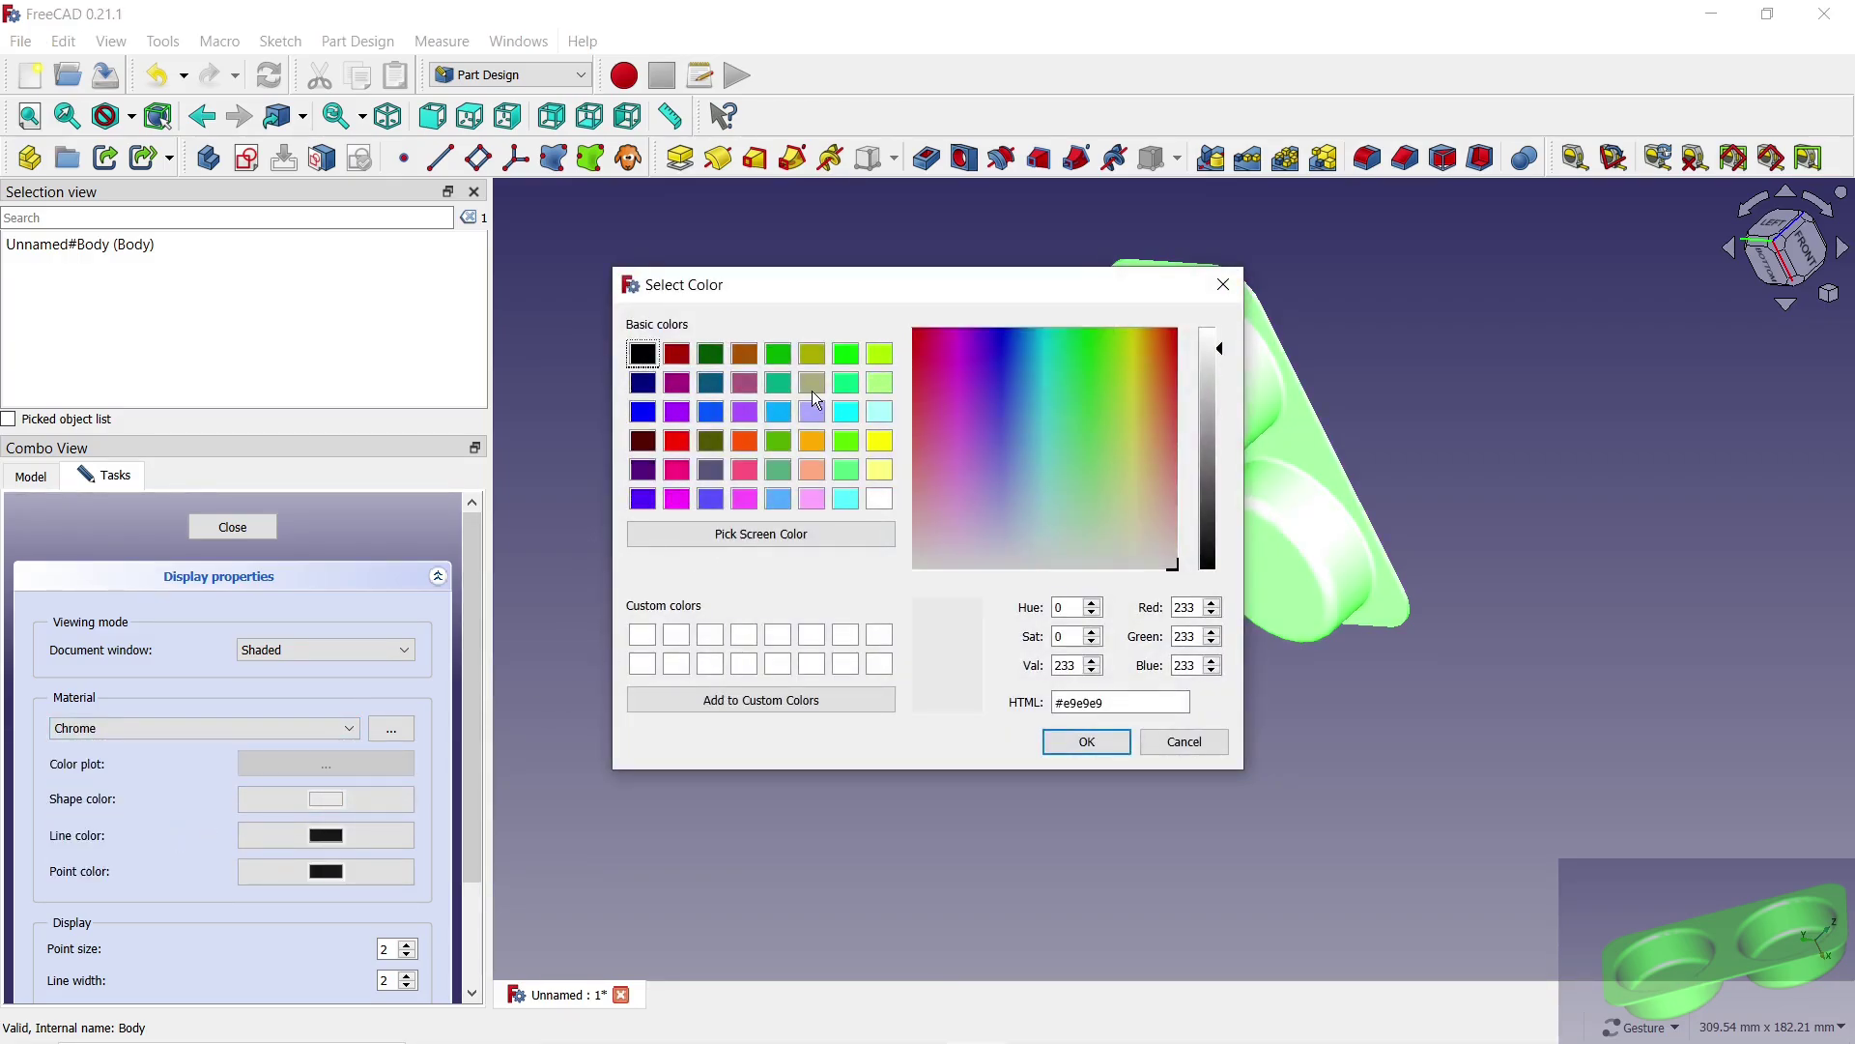
click(845, 357)
click(1081, 740)
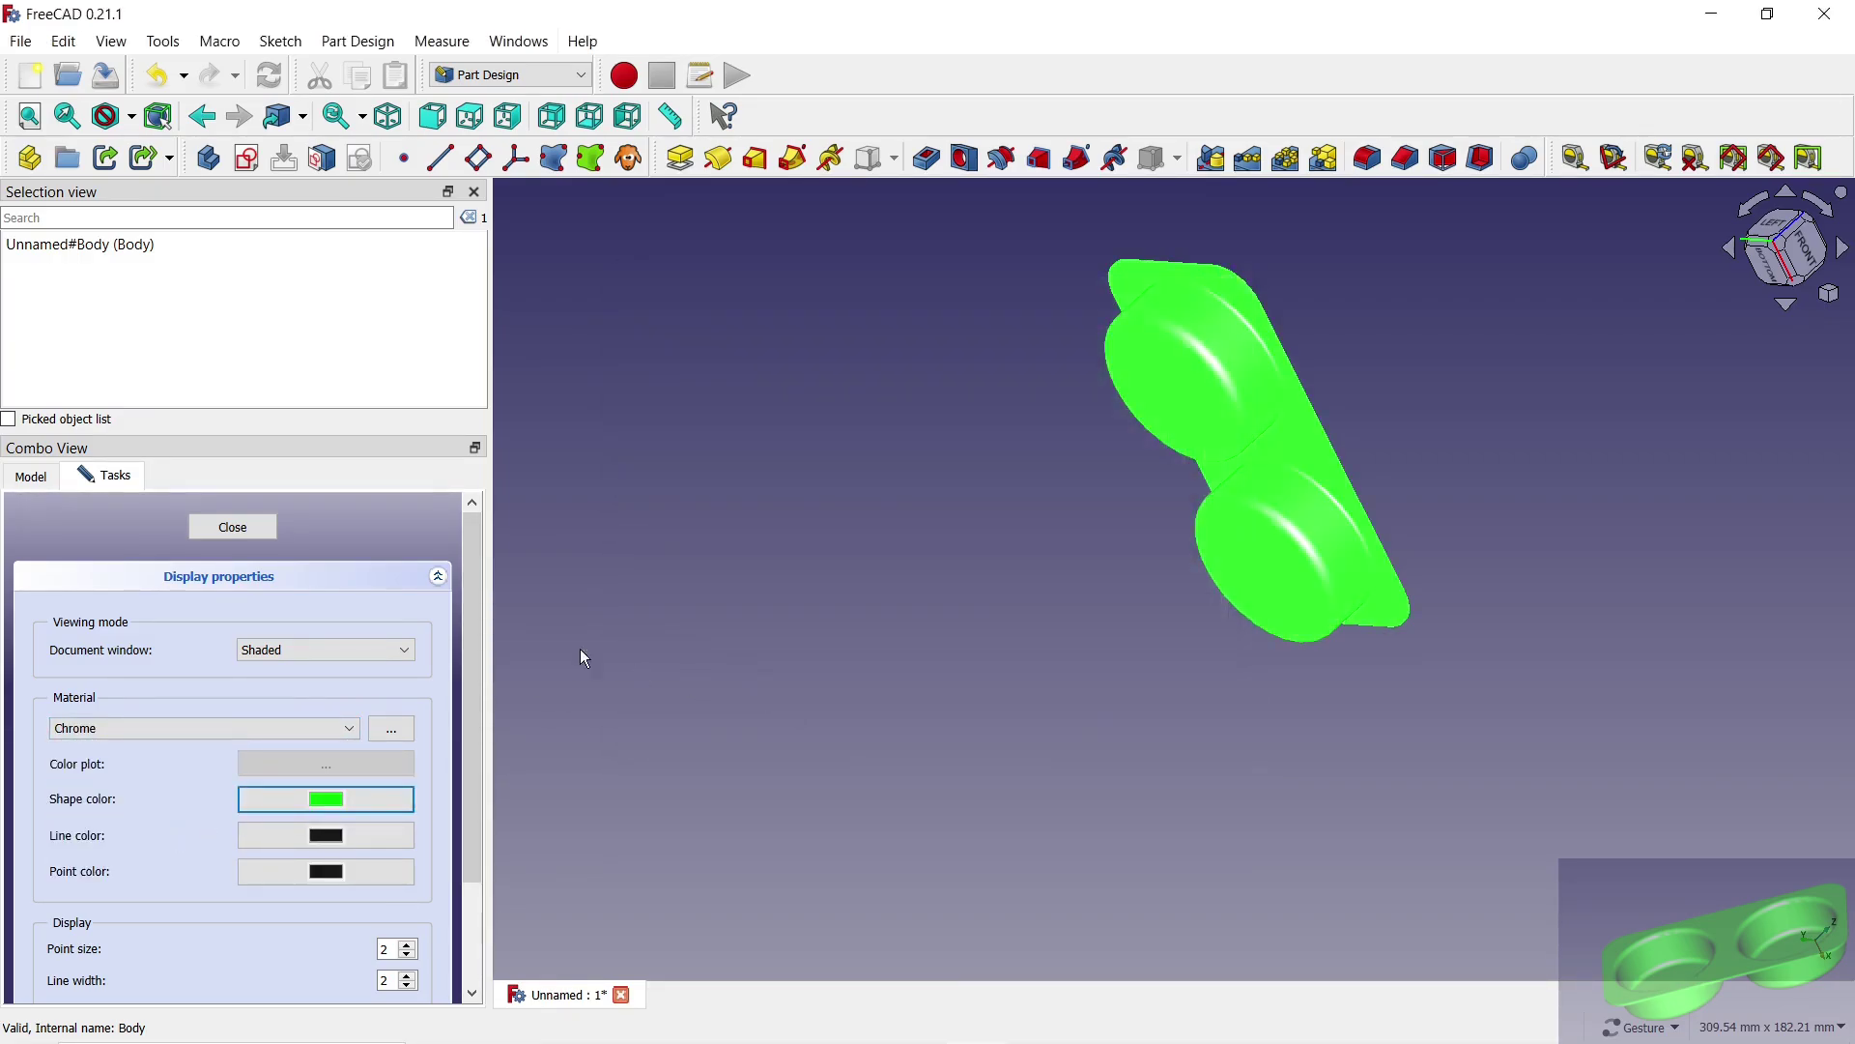
click(256, 530)
mouse_move(1264, 323)
mouse_down()
mouse_move(1282, 397)
mouse_move(1201, 485)
mouse_move(887, 427)
mouse_move(951, 290)
mouse_move(1169, 273)
mouse_move(1080, 519)
mouse_up()
scroll(1080, 519, up, 5)
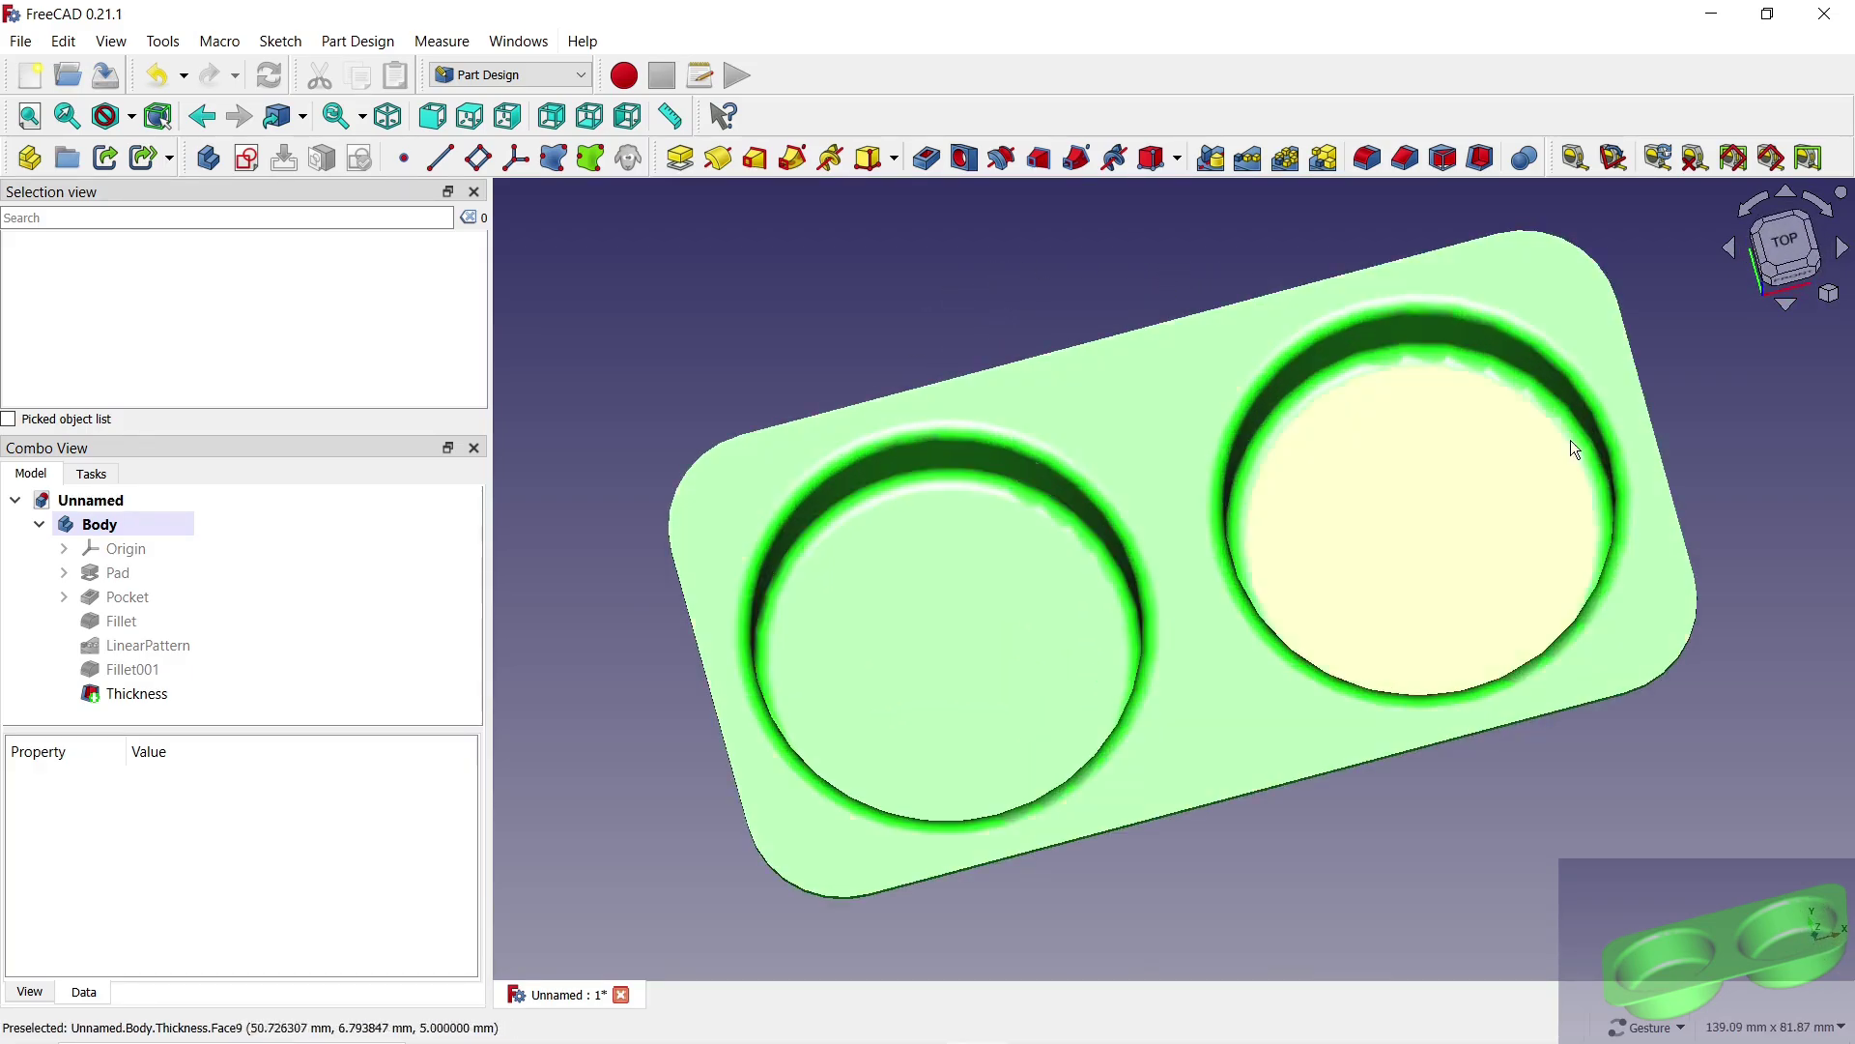